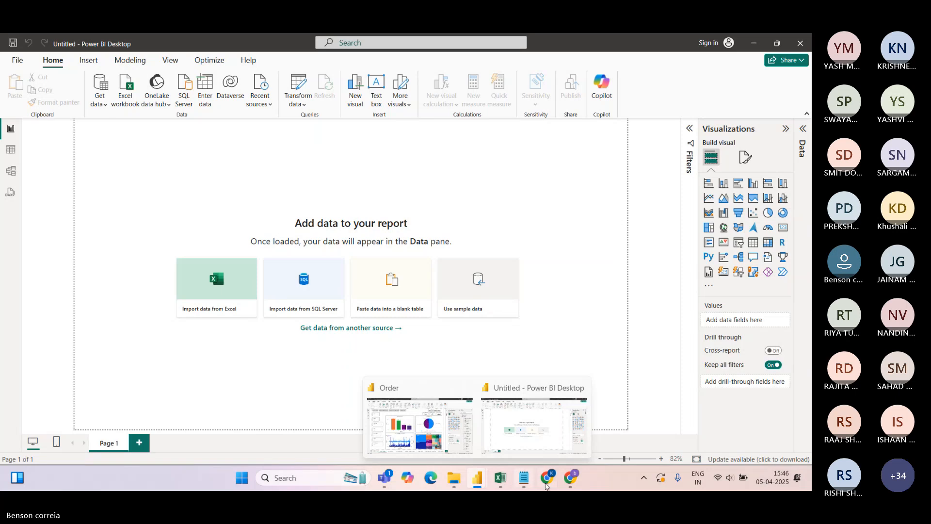
Check the sent 'Power Bi Files' email in Gmail, including its sender and recipient details
click(571, 477)
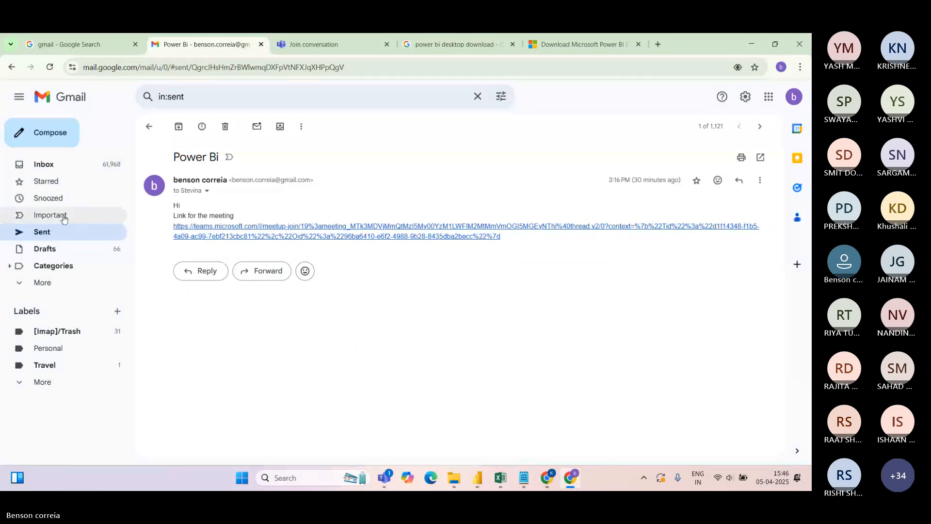
click(45, 235)
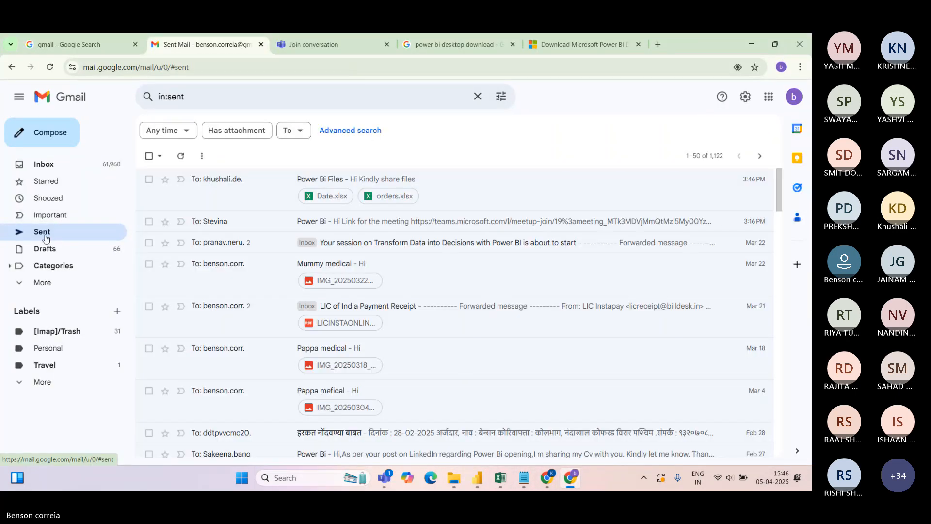
click(238, 194)
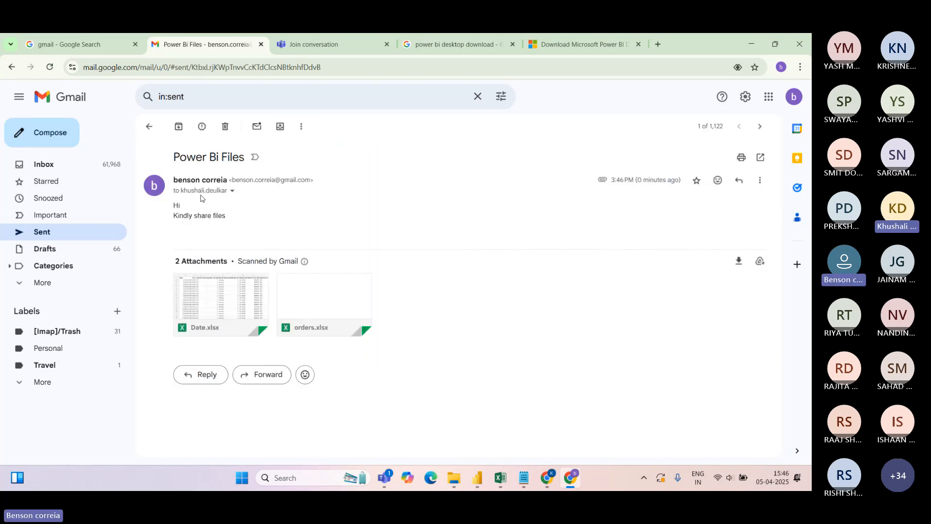
click(232, 192)
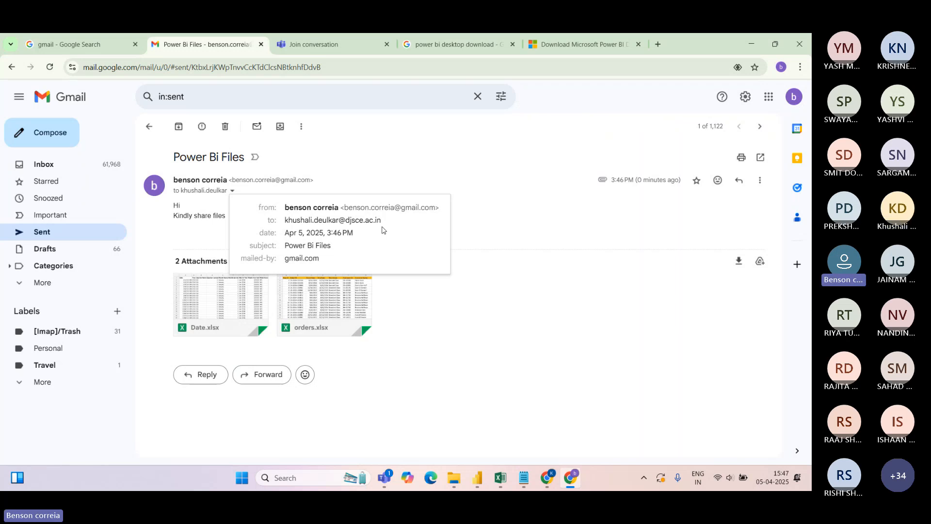
click(321, 158)
click(49, 67)
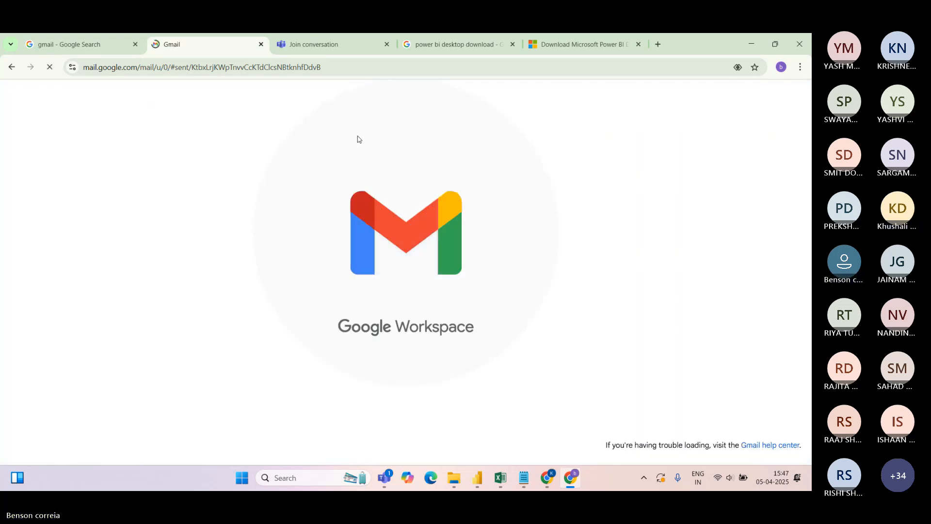
Look over the Teams meeting's participants and chat, then return to the Power BI report
click(477, 477)
click(529, 386)
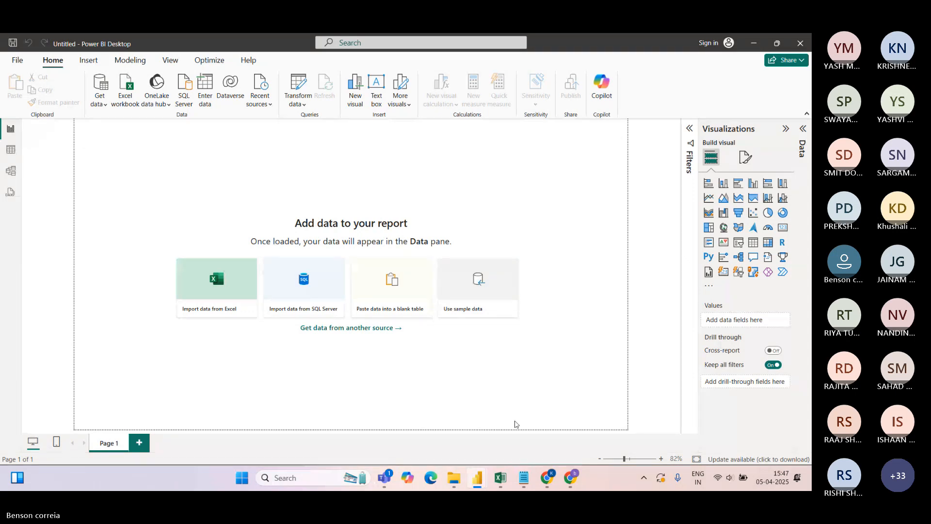
mouse_move(384, 477)
click(344, 395)
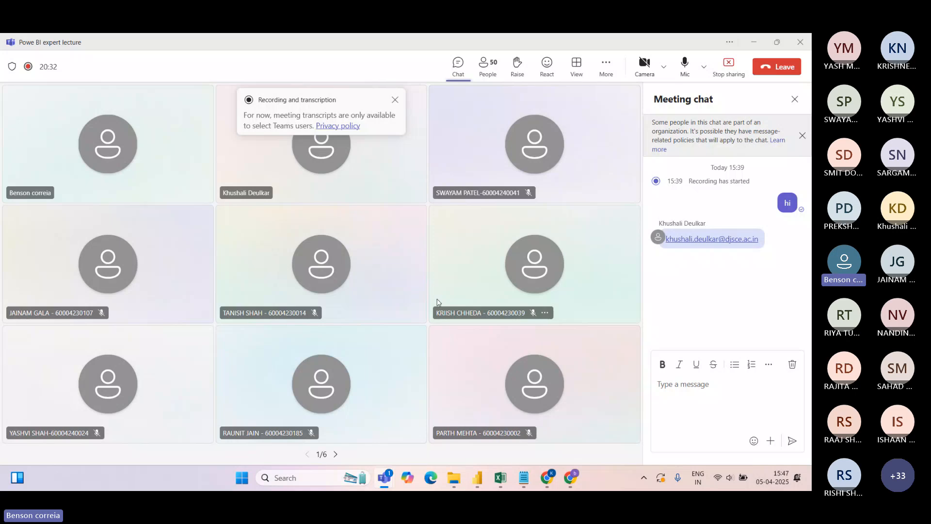
click(497, 71)
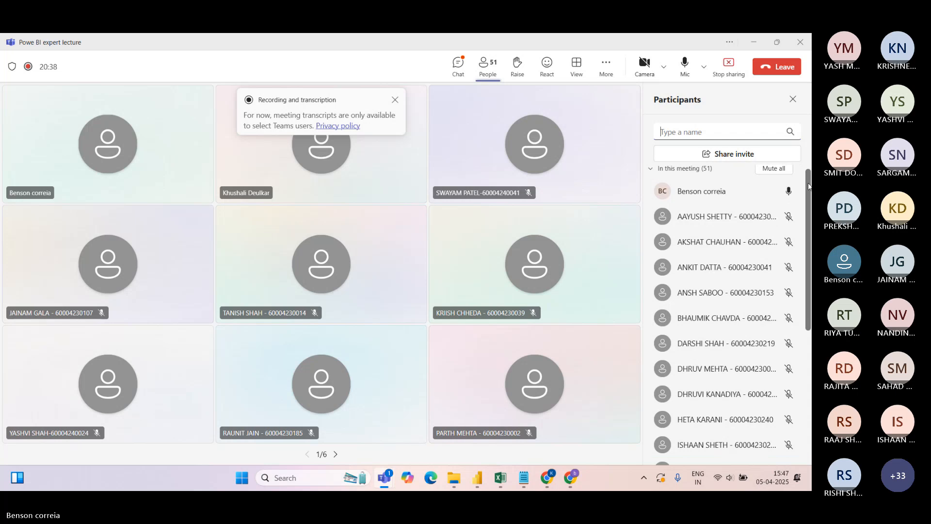
mouse_move(808, 180)
mouse_down()
mouse_move(810, 304)
mouse_move(808, 170)
mouse_up()
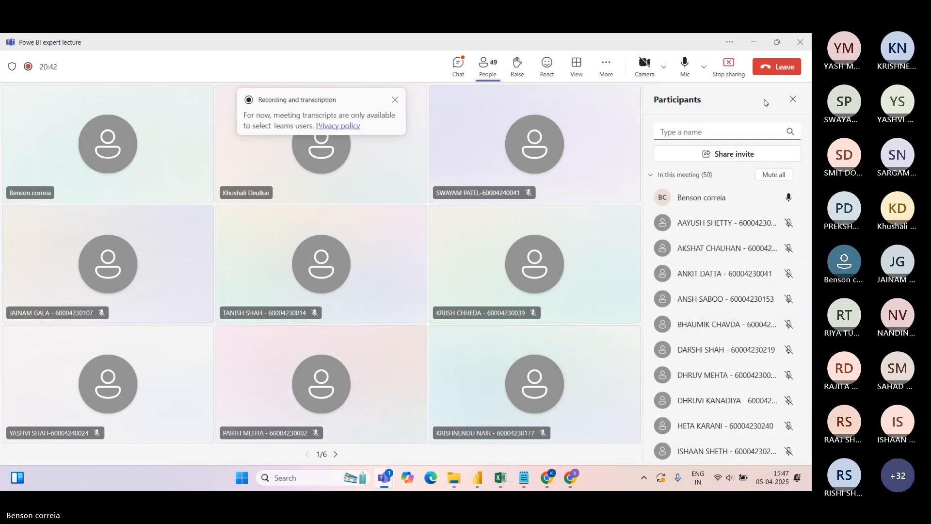
click(793, 99)
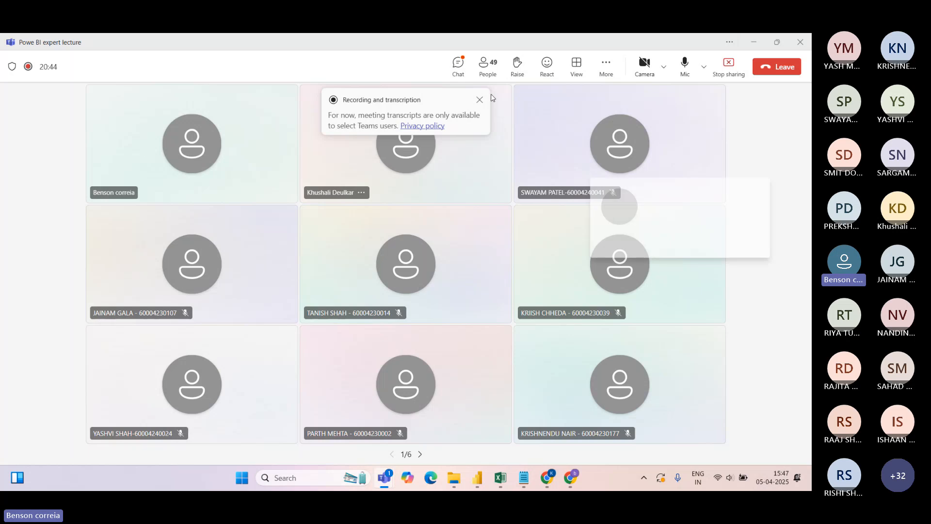
click(459, 67)
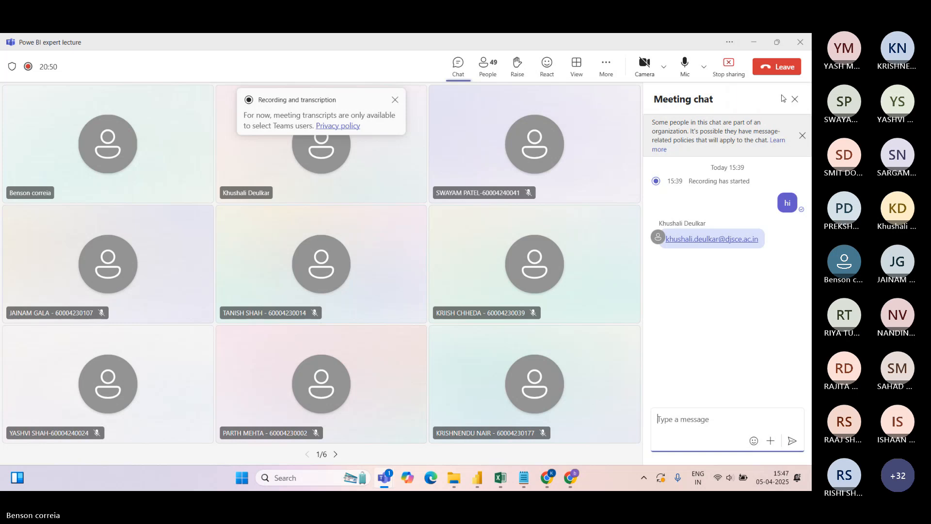
click(794, 100)
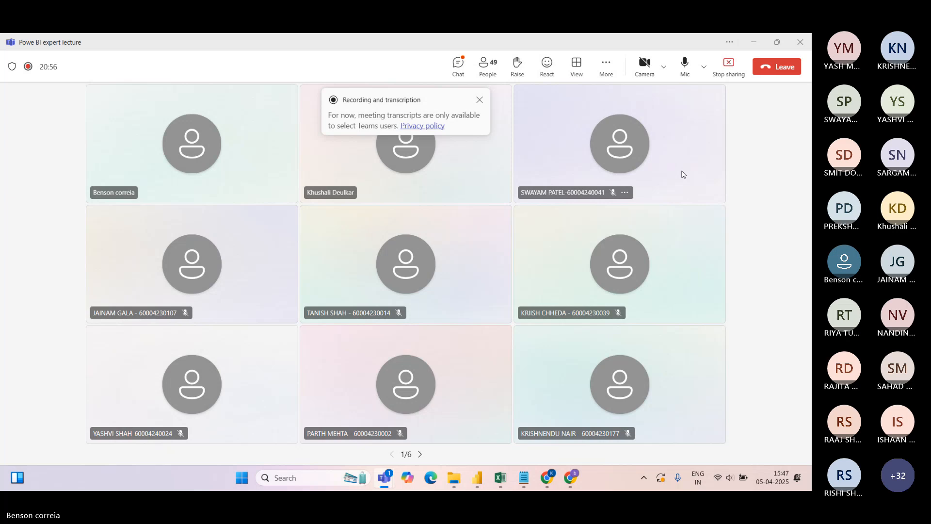
mouse_move(477, 477)
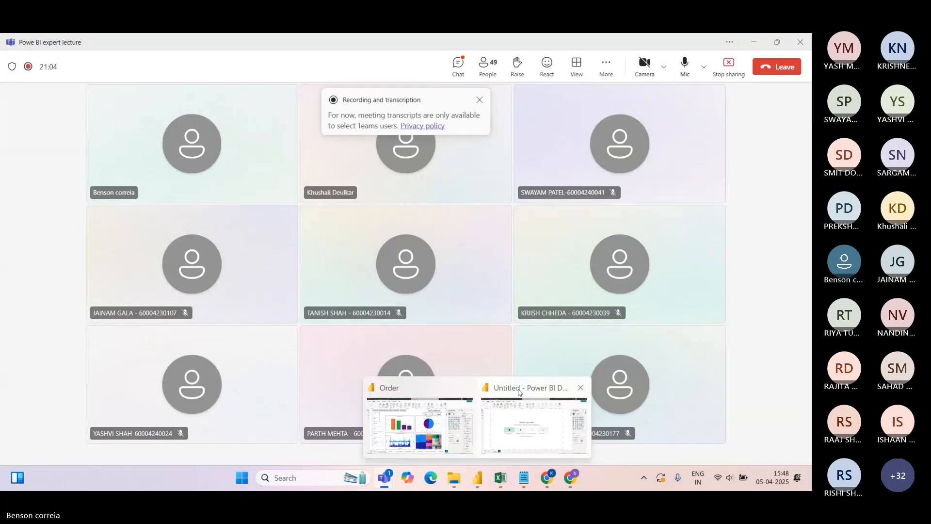
click(518, 392)
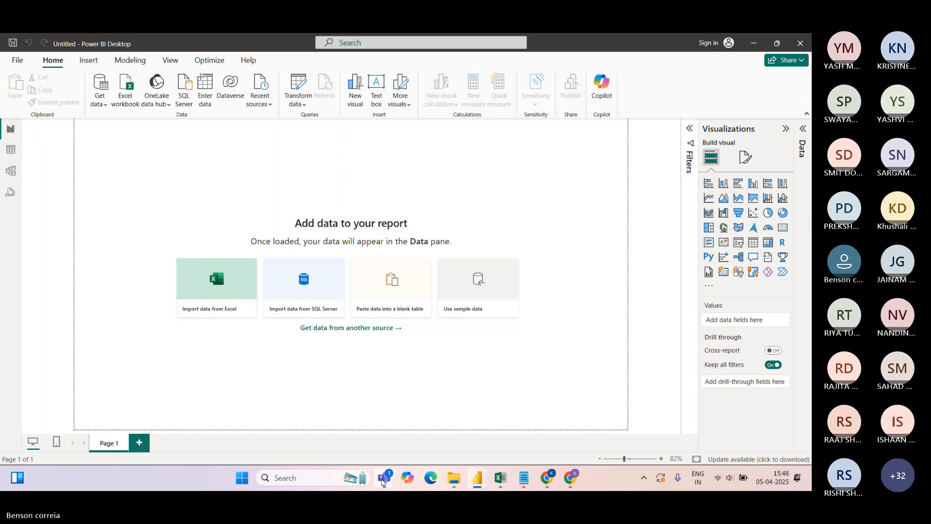
Page forward and back through the Teams meeting's participant tiles
mouse_move(382, 480)
click(388, 427)
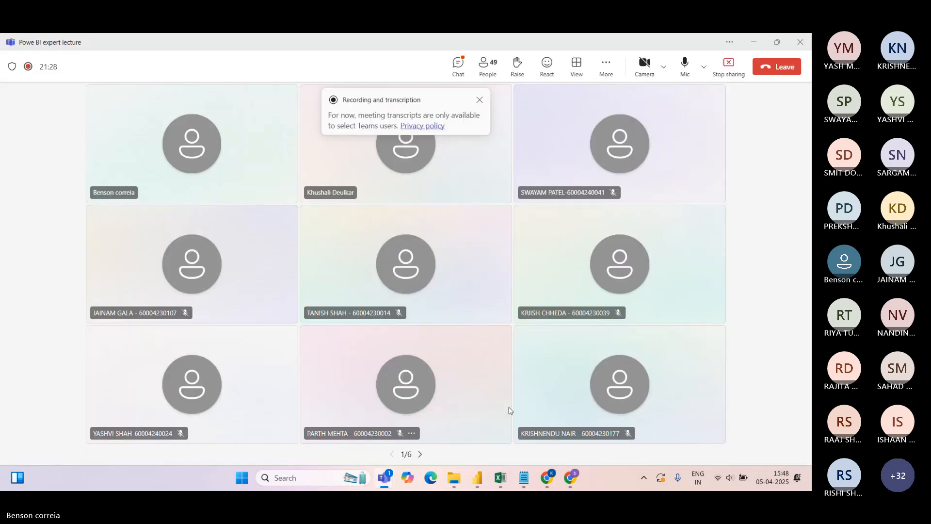
click(420, 454)
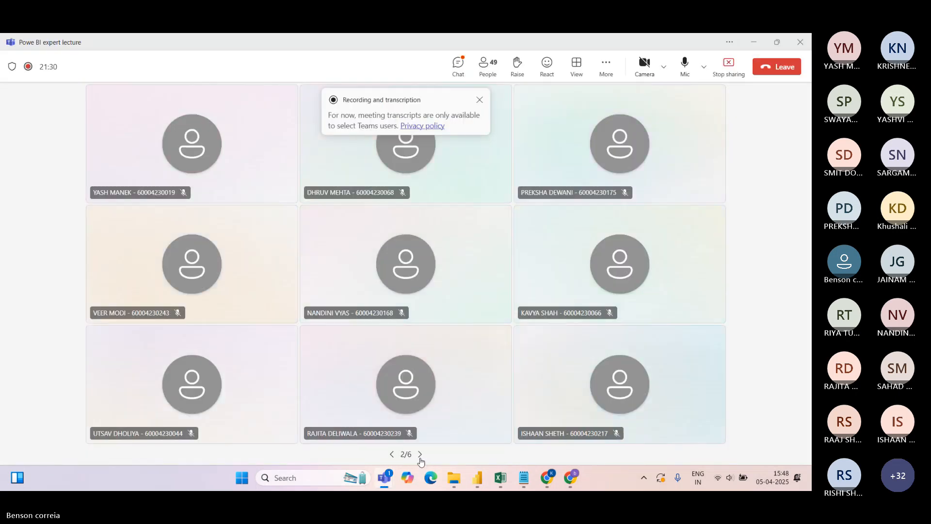
click(420, 454)
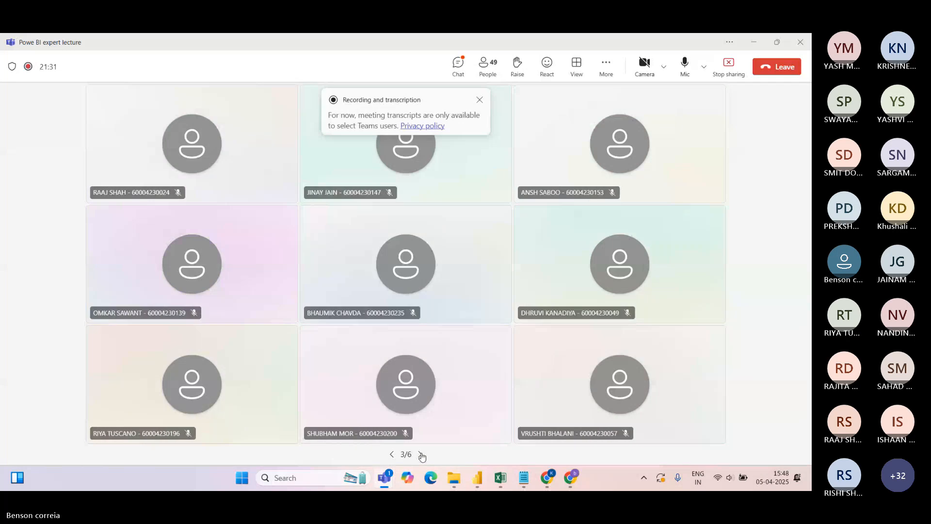
click(420, 455)
click(392, 454)
click(392, 454)
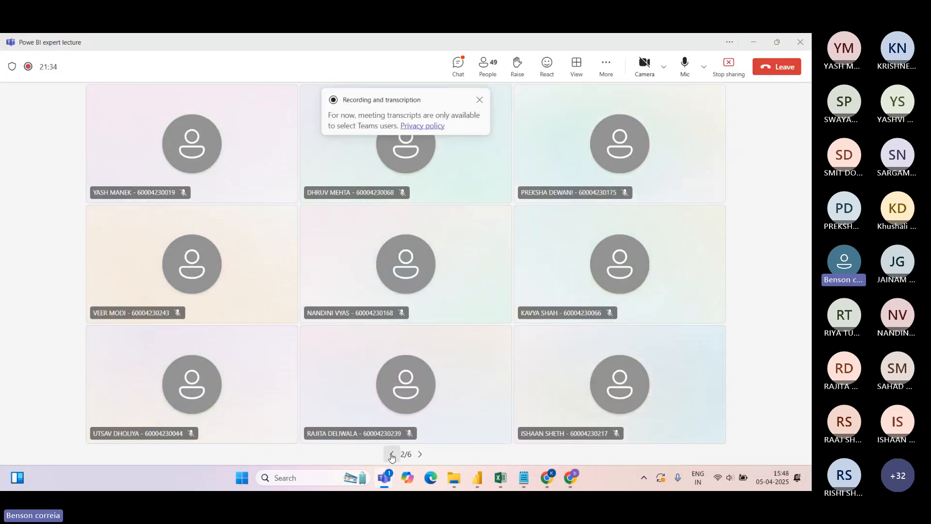
click(392, 454)
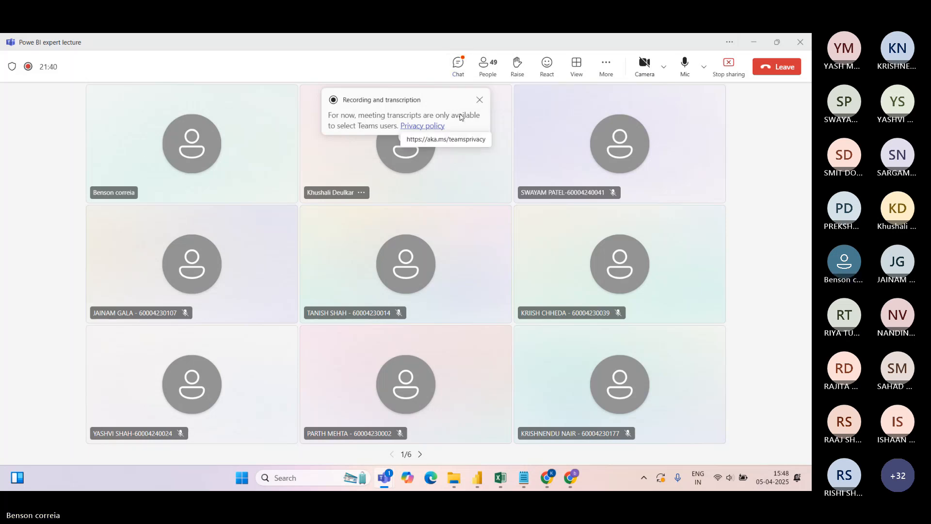
Read the meeting chat, dismiss the recording notice, and return to the Power BI report
click(459, 70)
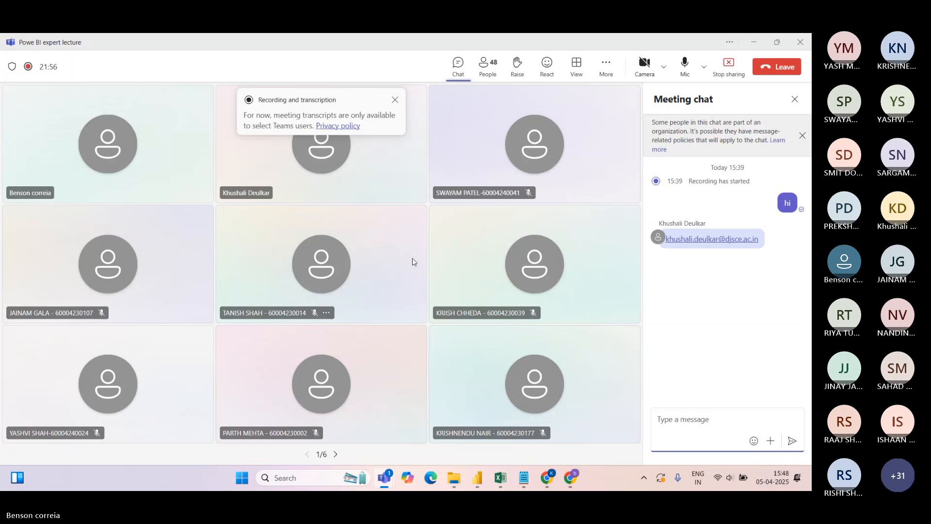
click(395, 99)
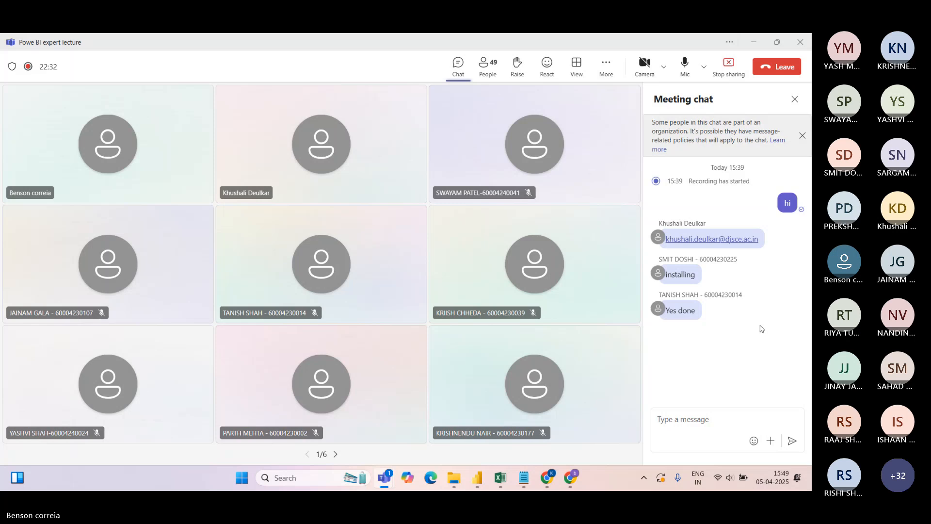
click(796, 101)
mouse_move(478, 477)
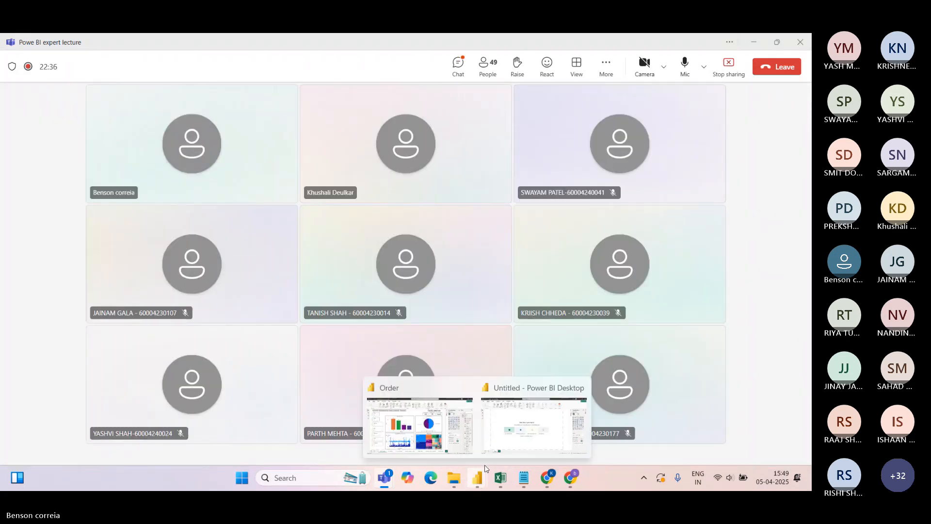
click(519, 395)
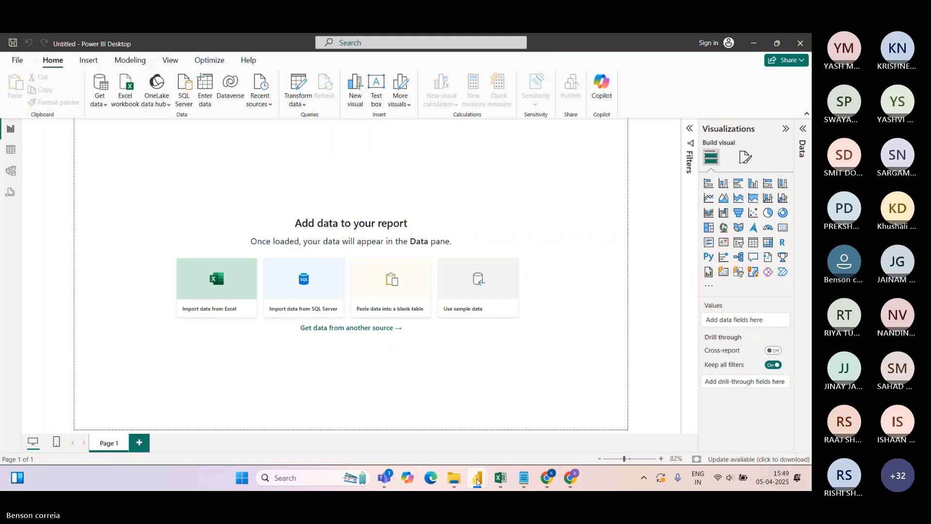
click(385, 478)
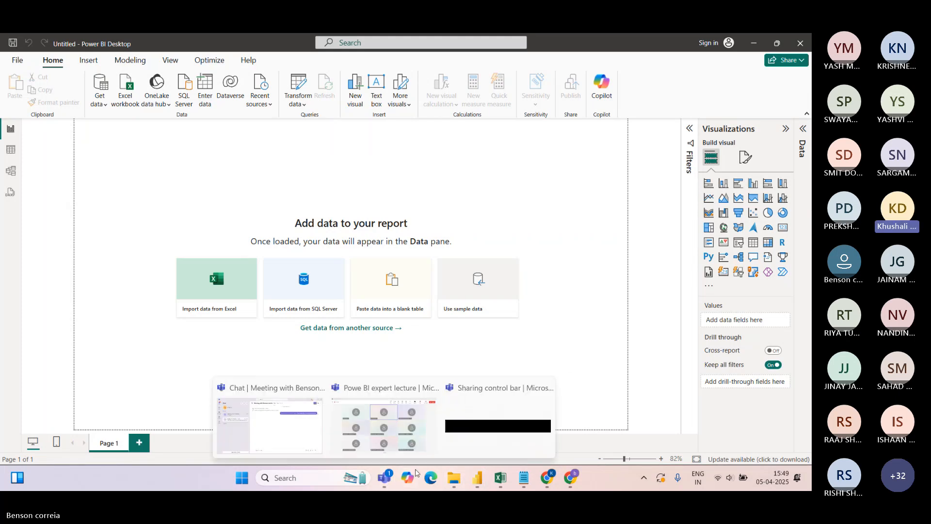
click(680, 113)
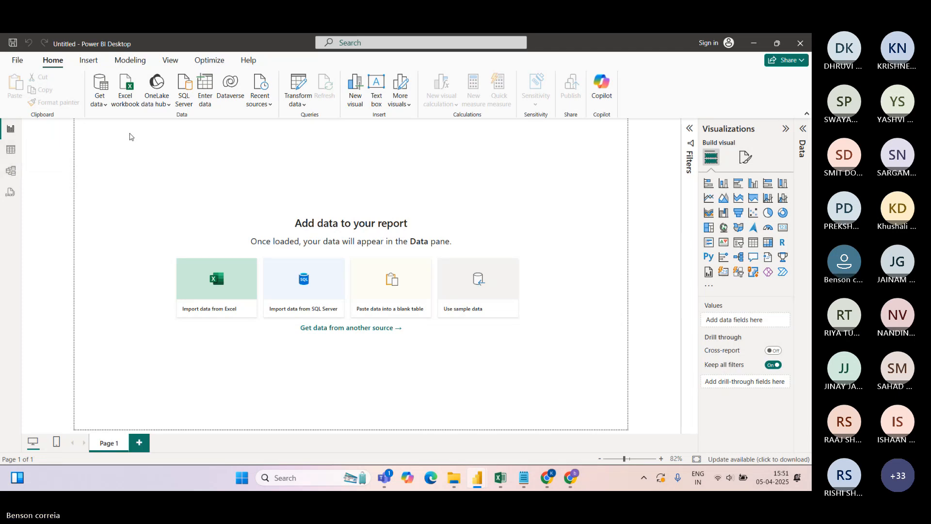
Look through the Table and Model views before returning to the report canvas
click(10, 149)
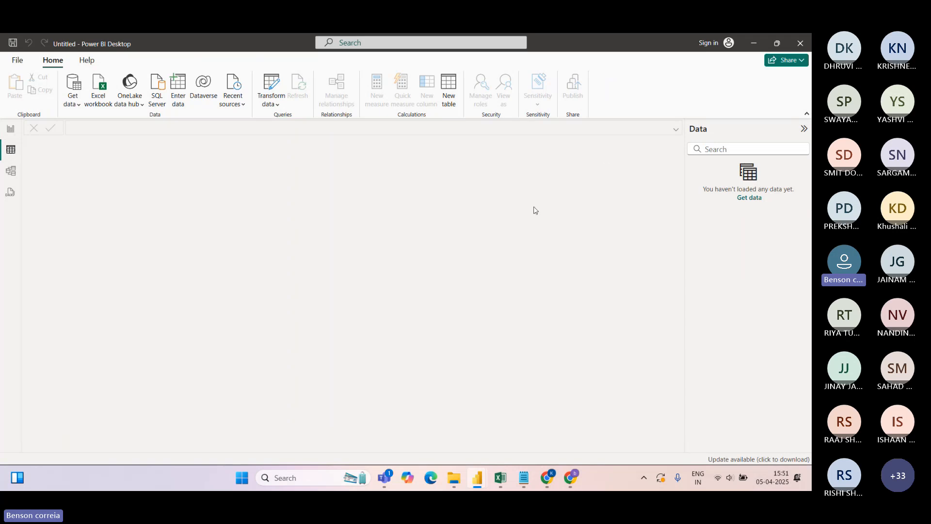
click(6, 172)
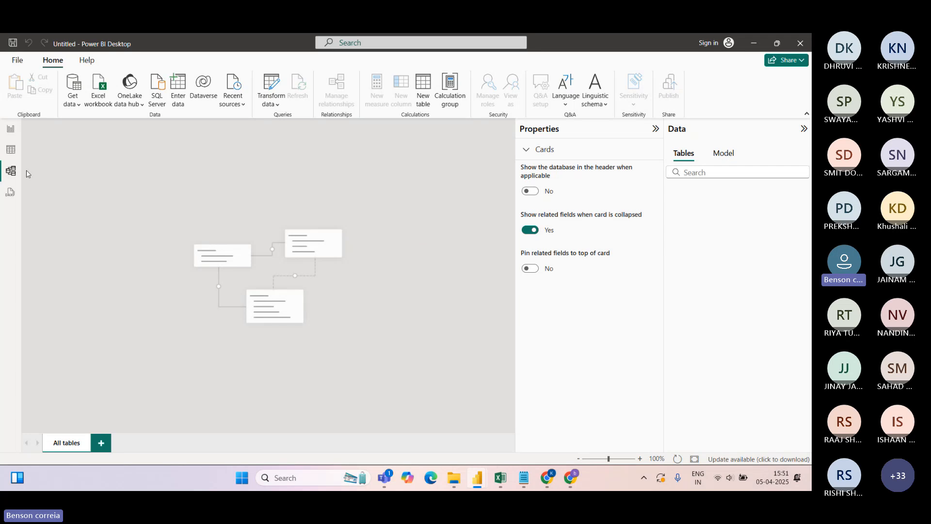
click(11, 131)
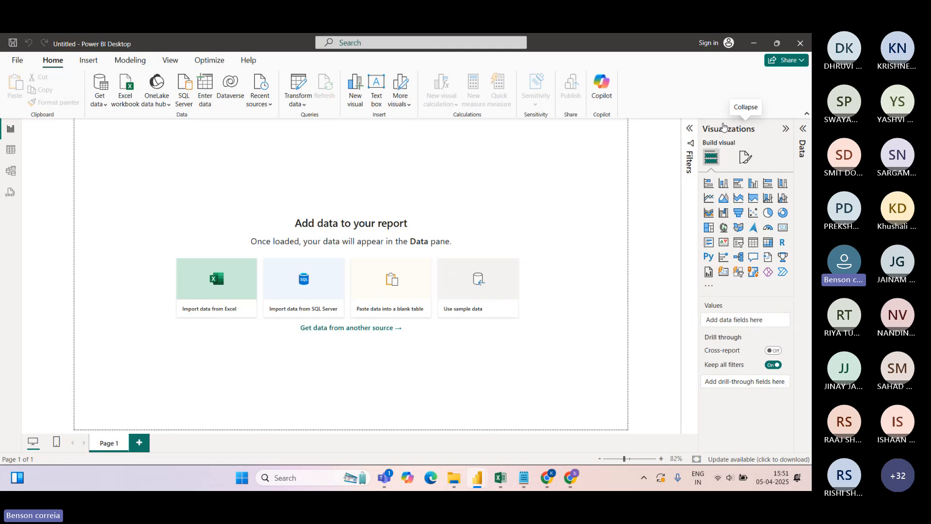
Toggle the Data, Filters and Visualizations panes until all three are collapsed
click(802, 128)
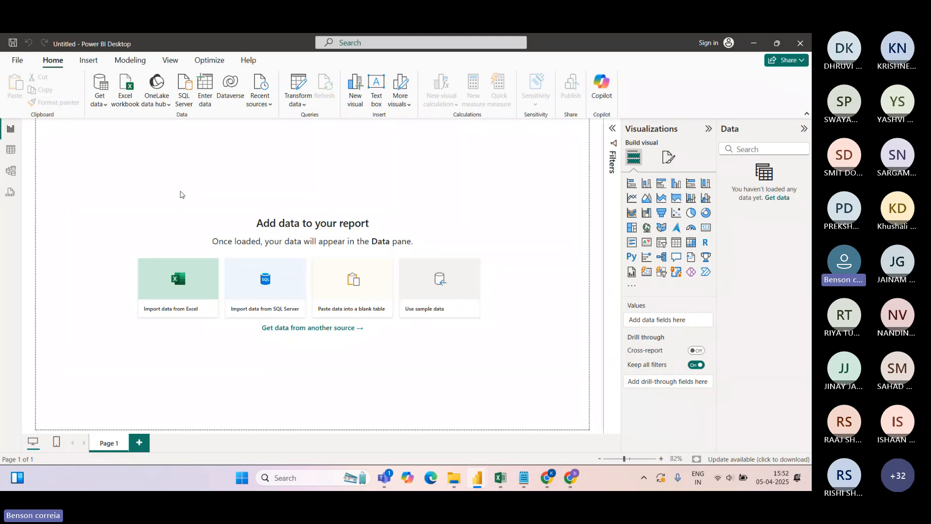
click(612, 130)
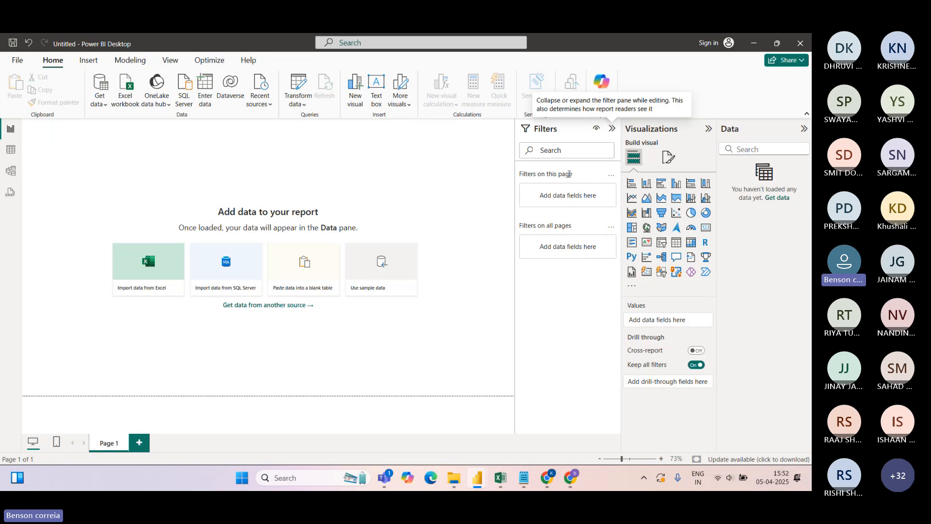
click(613, 130)
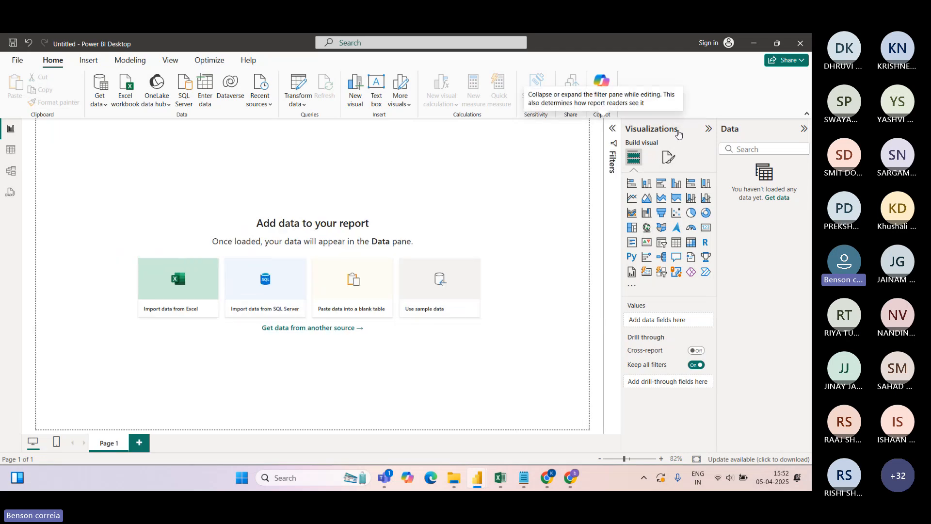
click(709, 130)
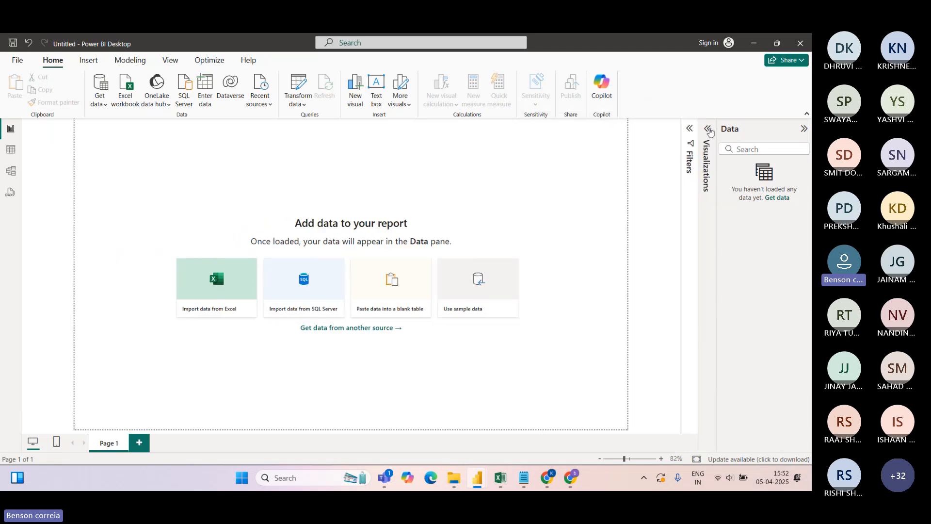
click(804, 130)
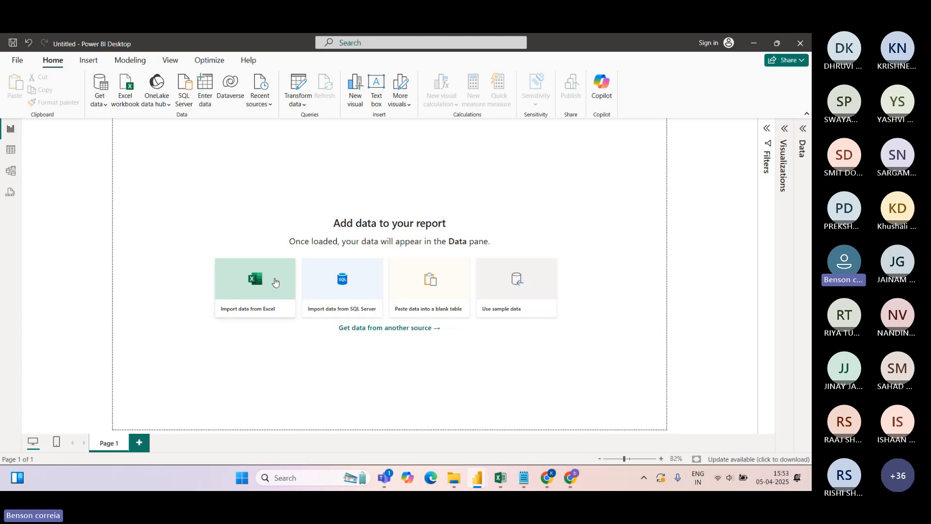
click(105, 107)
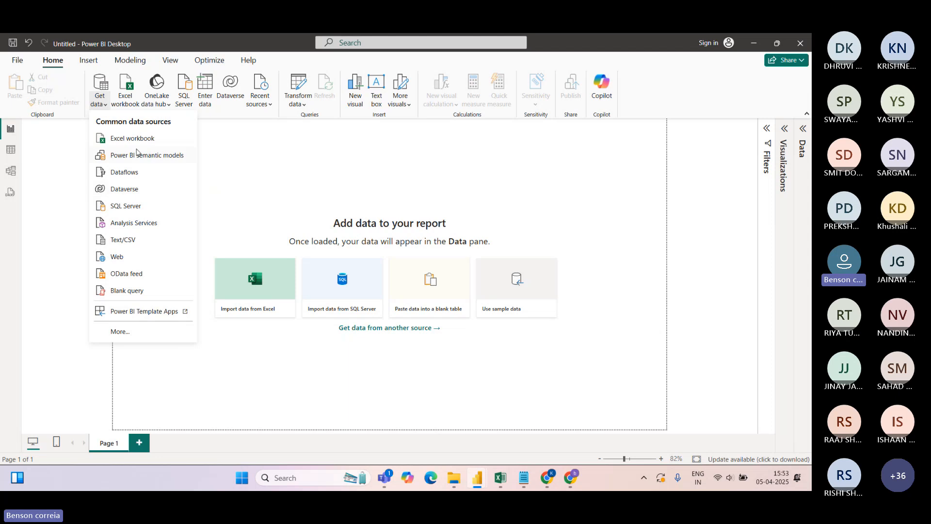
click(118, 332)
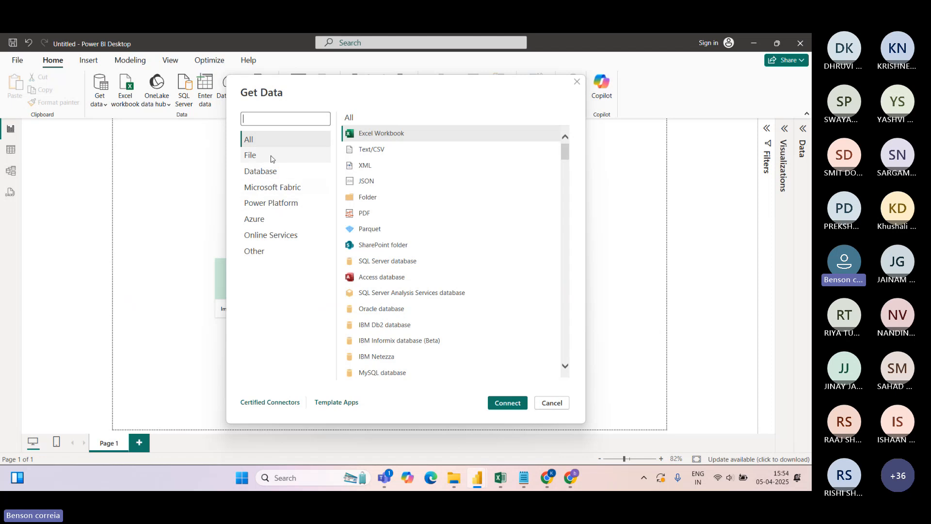
text(azur)
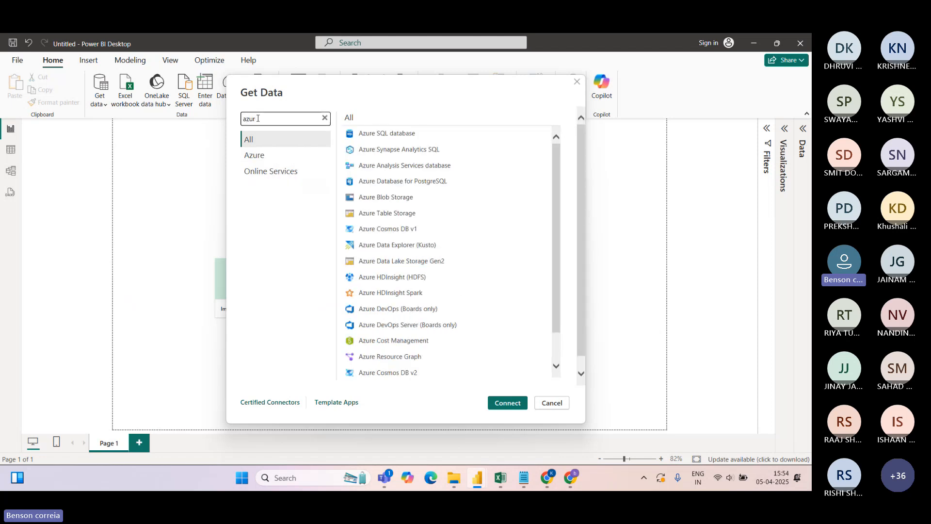
text(e)
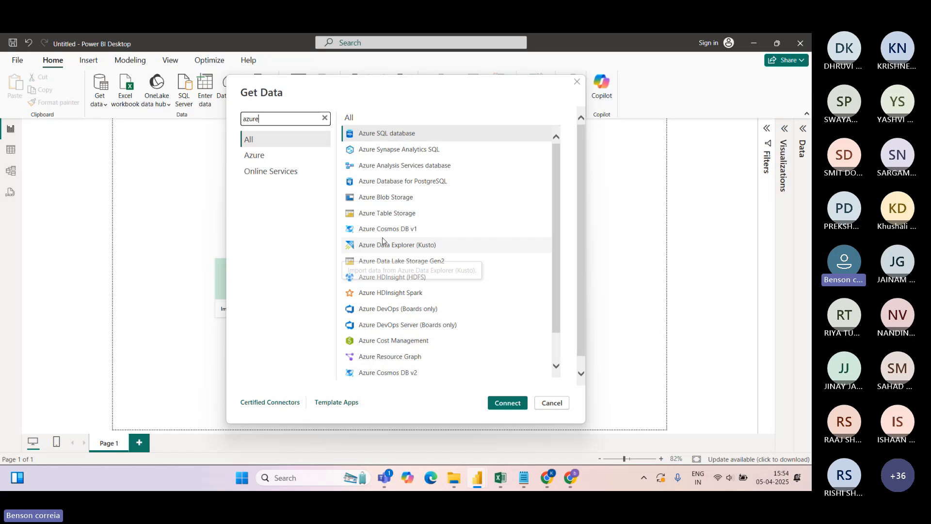
key(BackSpace)
key(BackSpace)
key(BackSpace)
key(BackSpace)
key(BackSpace)
text(data)
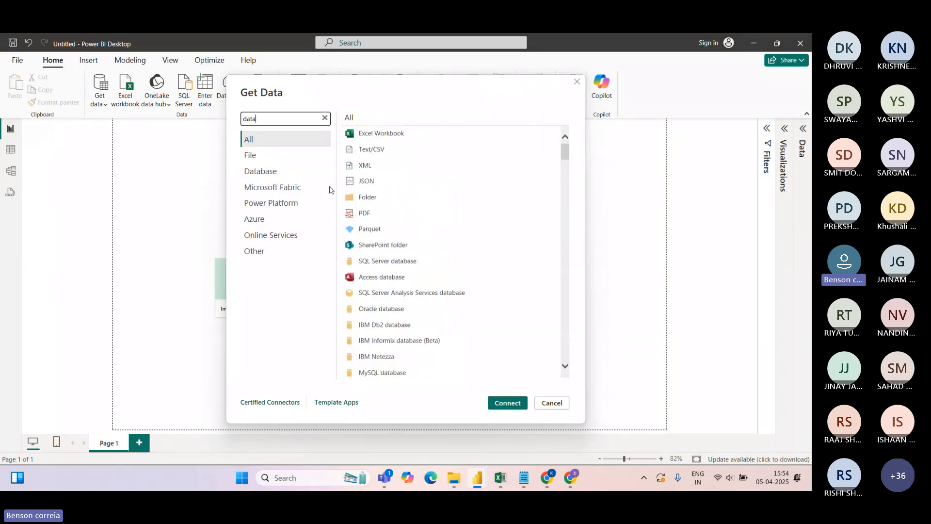
key(BackSpace)
key(BackSpace)
key(BackSpace)
key(BackSpace)
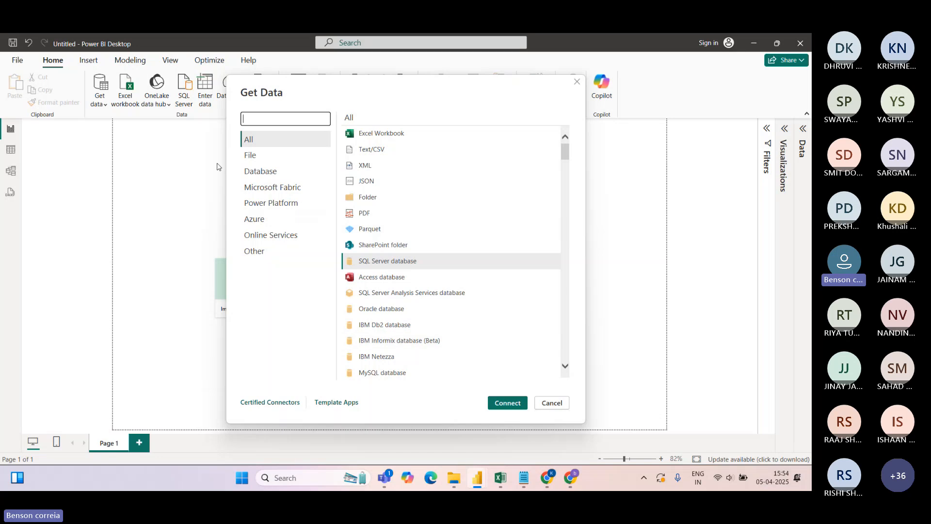
click(551, 403)
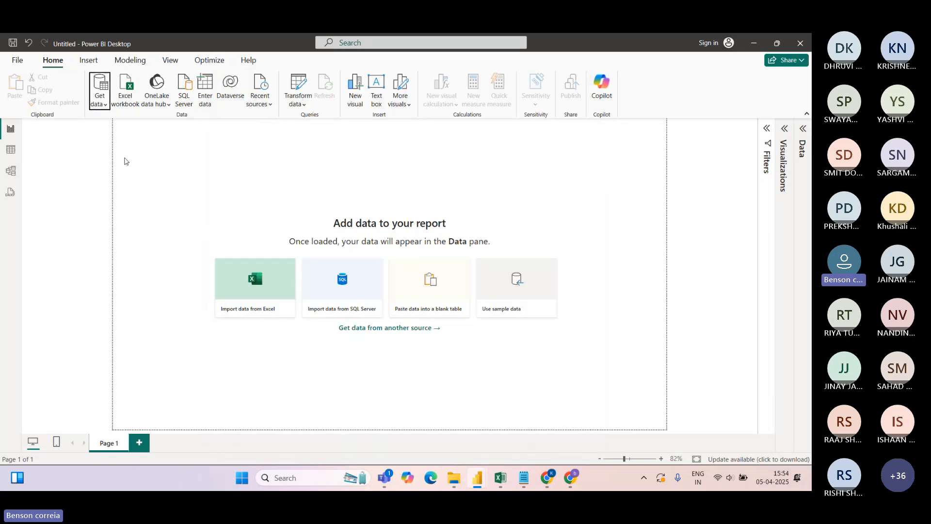
Import the orders Excel workbook from D:\Bunty\DJ via Get data > Excel workbook
click(105, 105)
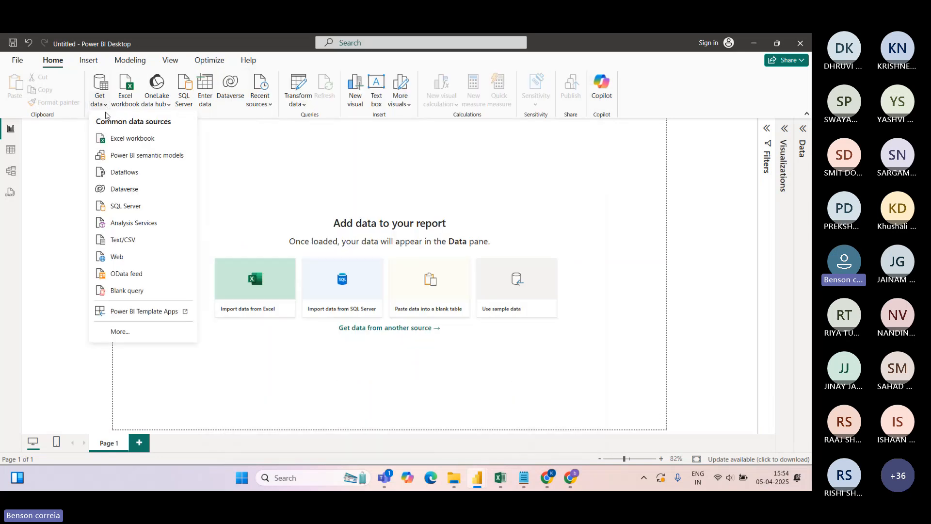
click(117, 141)
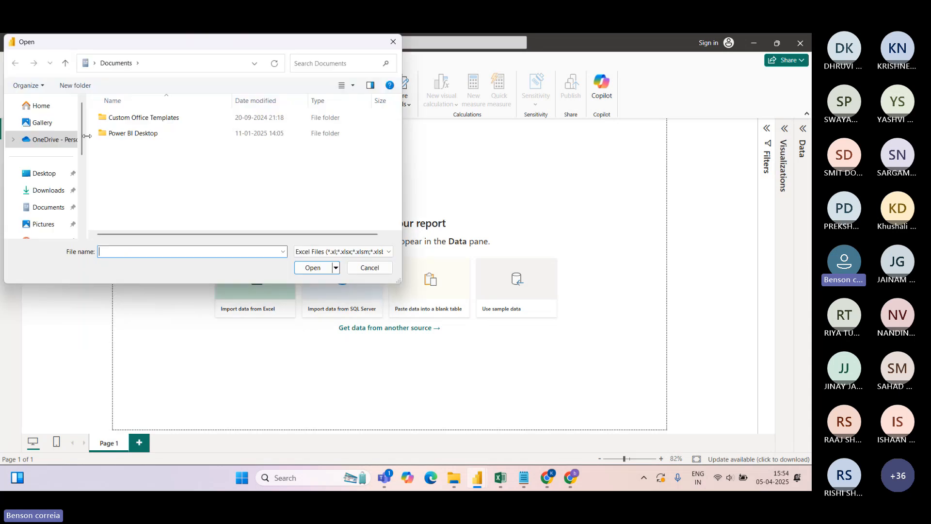
scroll(85, 150, down, 1)
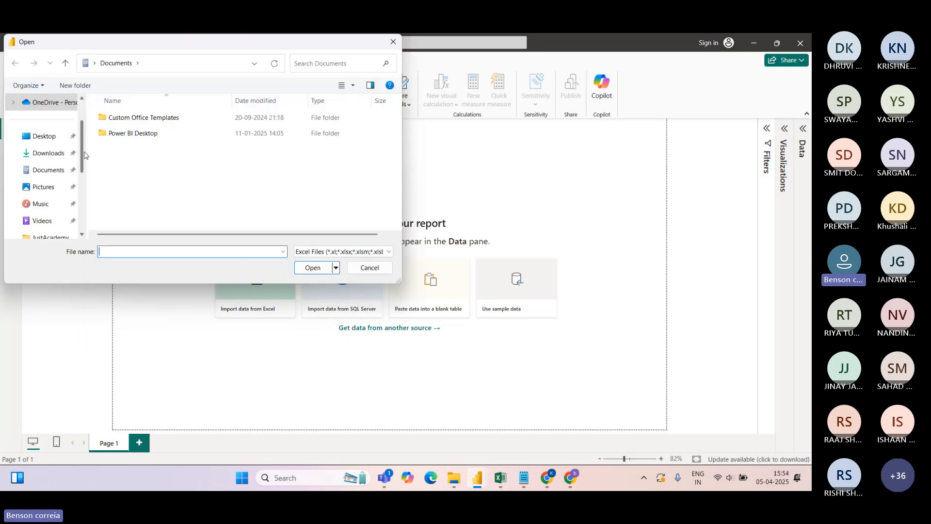
scroll(85, 155, down, 2)
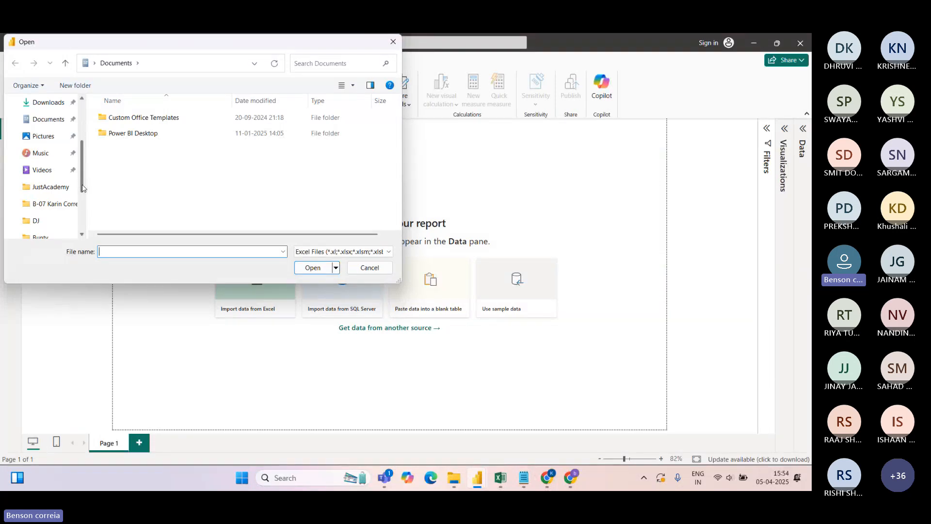
drag(81, 185, 82, 193)
click(34, 204)
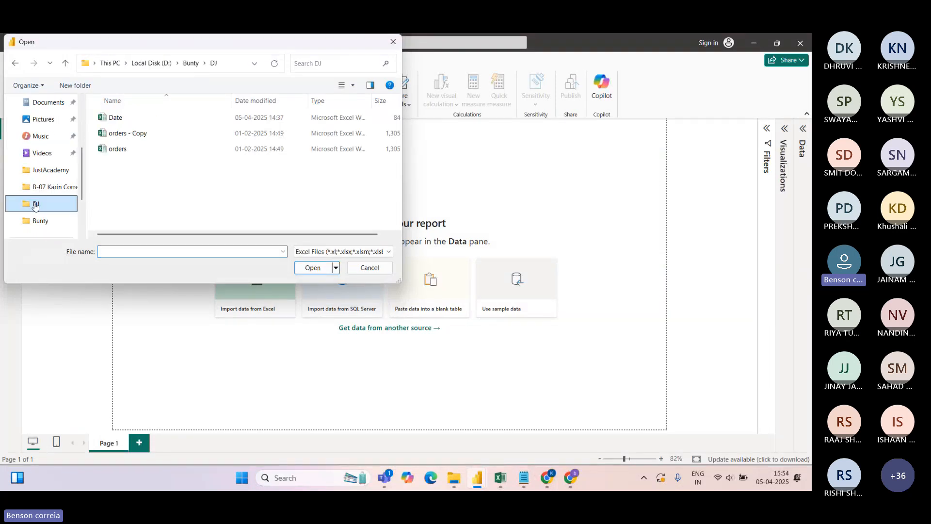
click(119, 154)
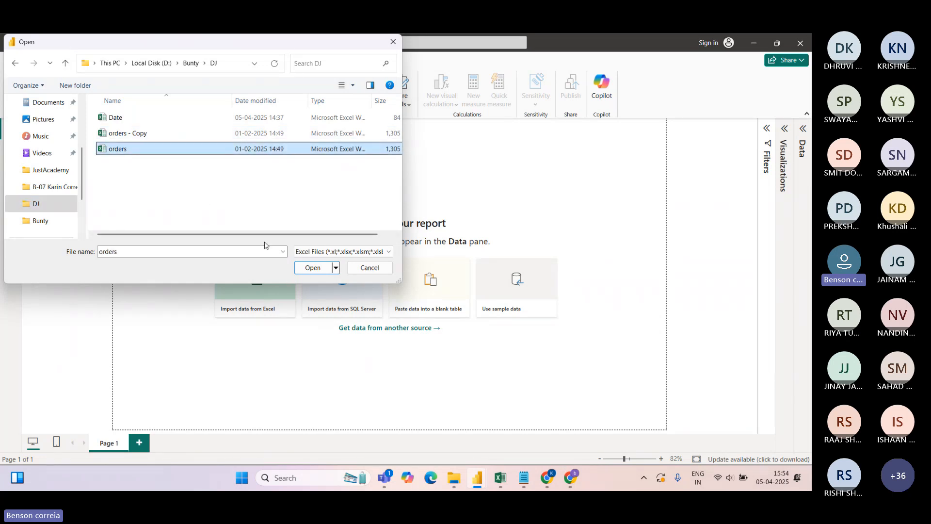
click(311, 268)
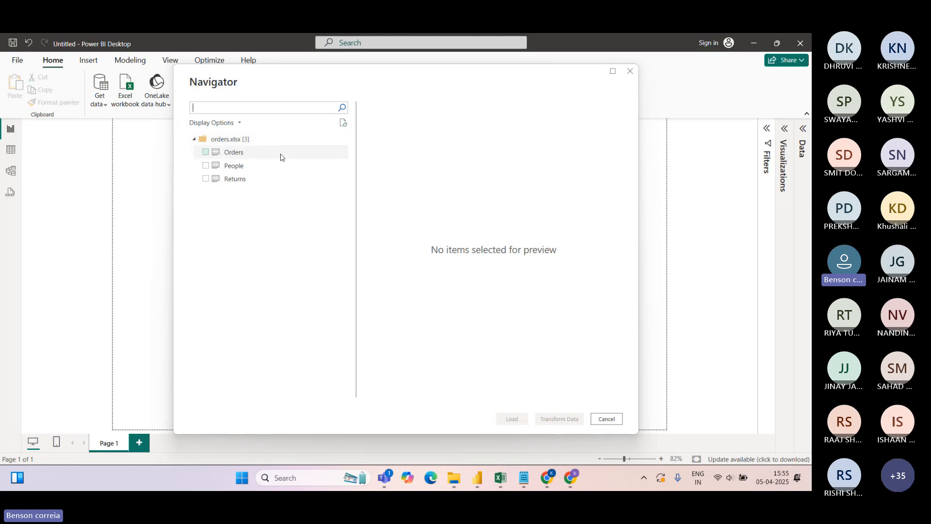
Tick the Orders sheet in the Navigator and scroll through its preview rows and columns
click(206, 155)
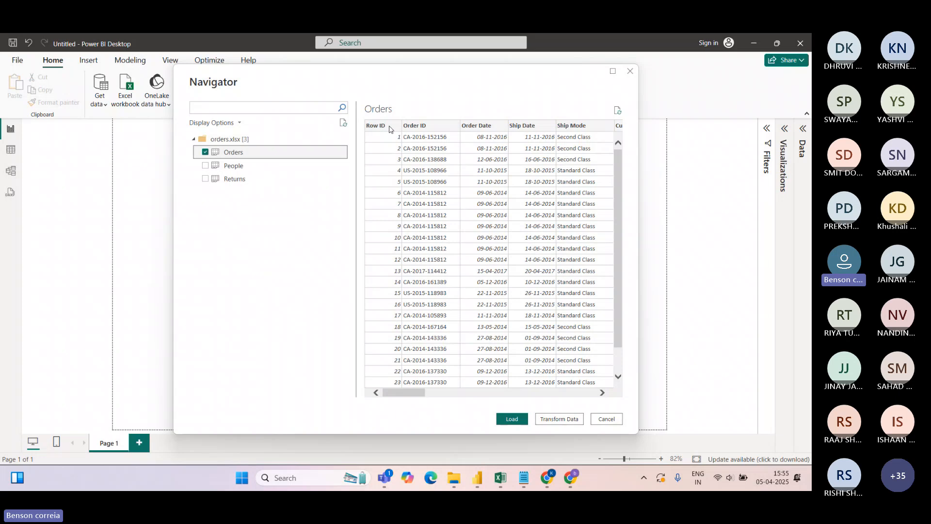
drag(408, 394, 579, 394)
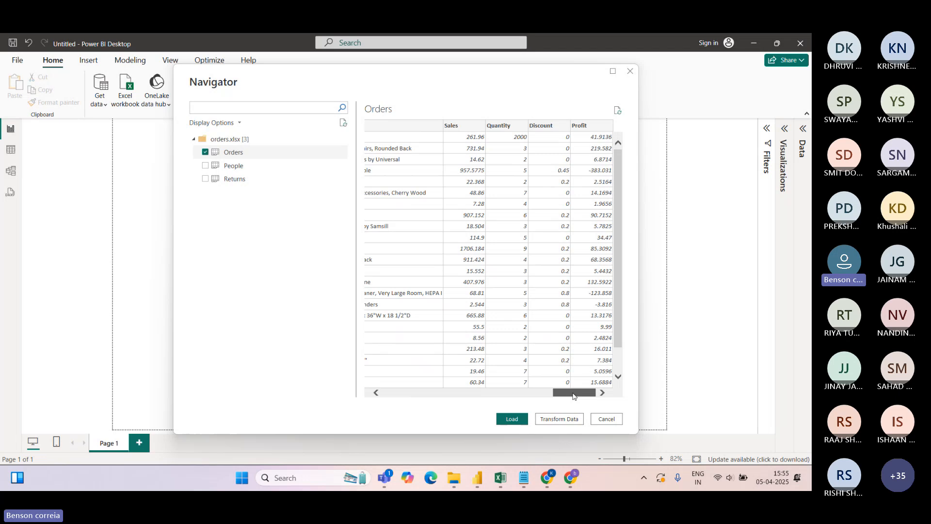
drag(573, 395, 406, 396)
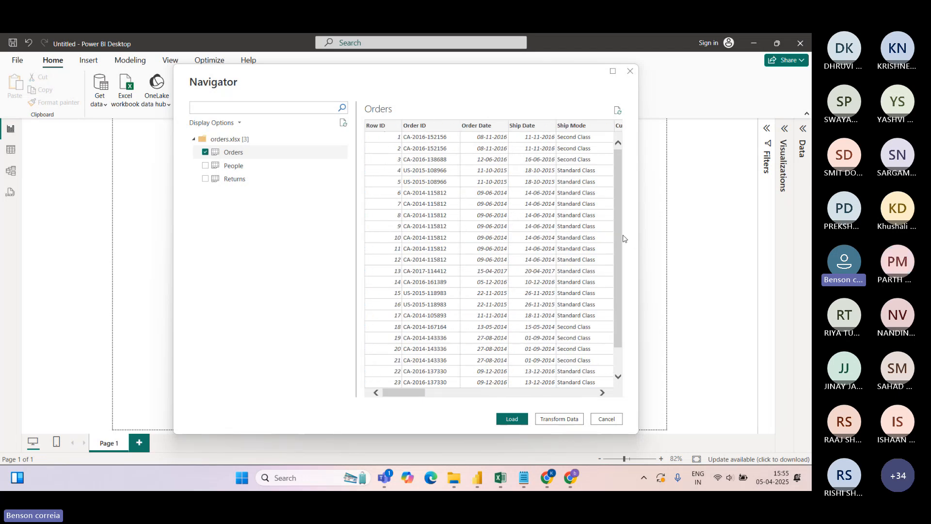
scroll(623, 238, down, 2)
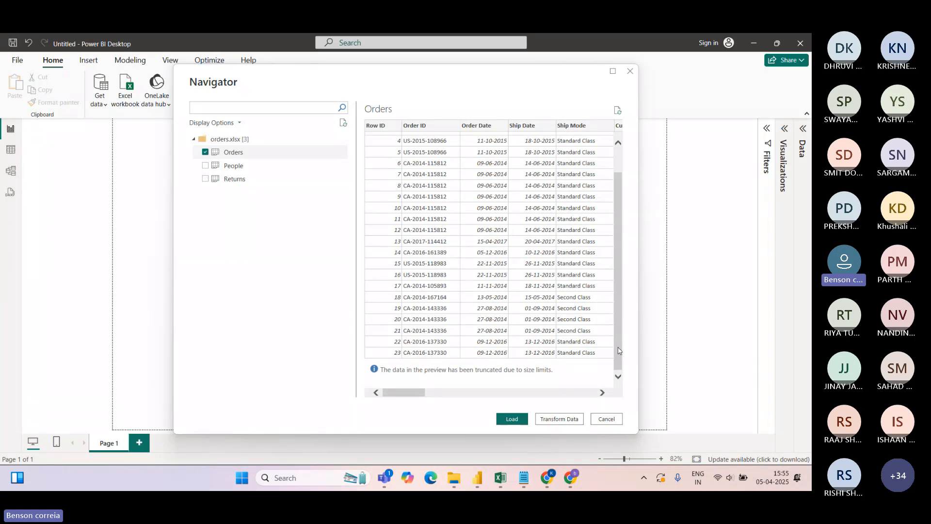
scroll(623, 332, up, 2)
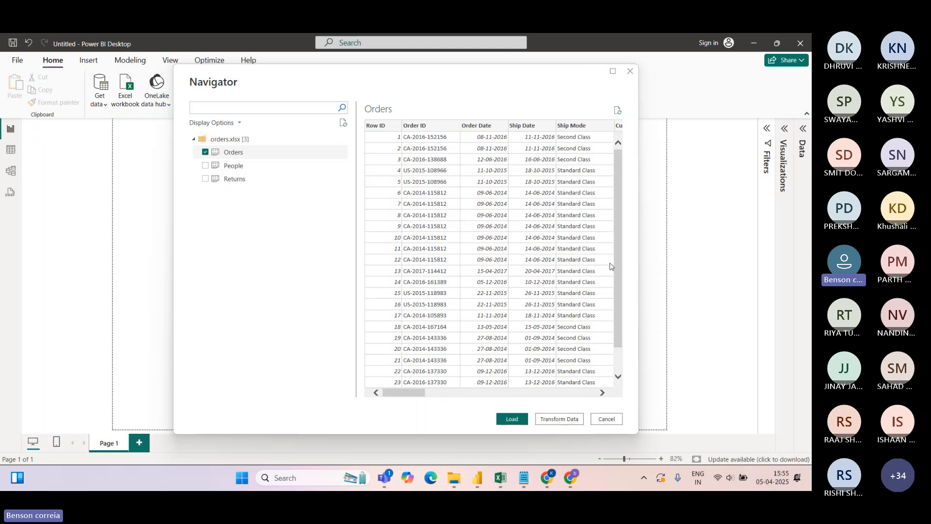
mouse_move(402, 397)
mouse_down()
mouse_move(539, 393)
mouse_move(398, 390)
mouse_up()
mouse_move(416, 393)
mouse_down()
mouse_move(499, 396)
mouse_move(402, 395)
mouse_up()
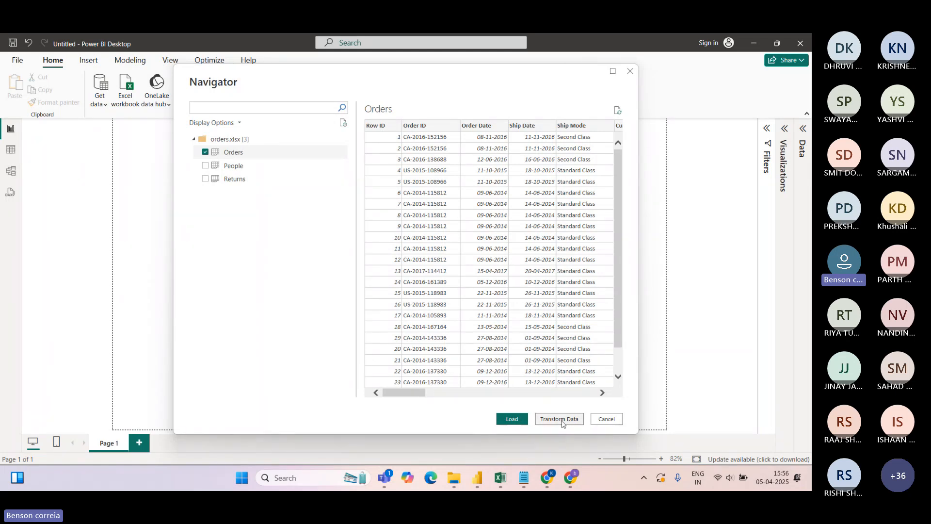
Open the Orders sheet in Power Query Editor and inspect its 21 column profiles
key(Escape)
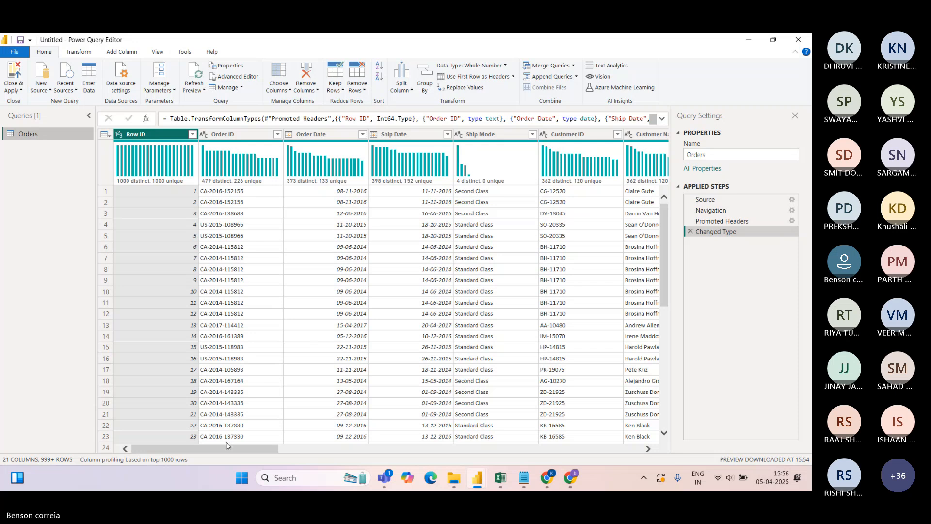
drag(212, 448, 192, 447)
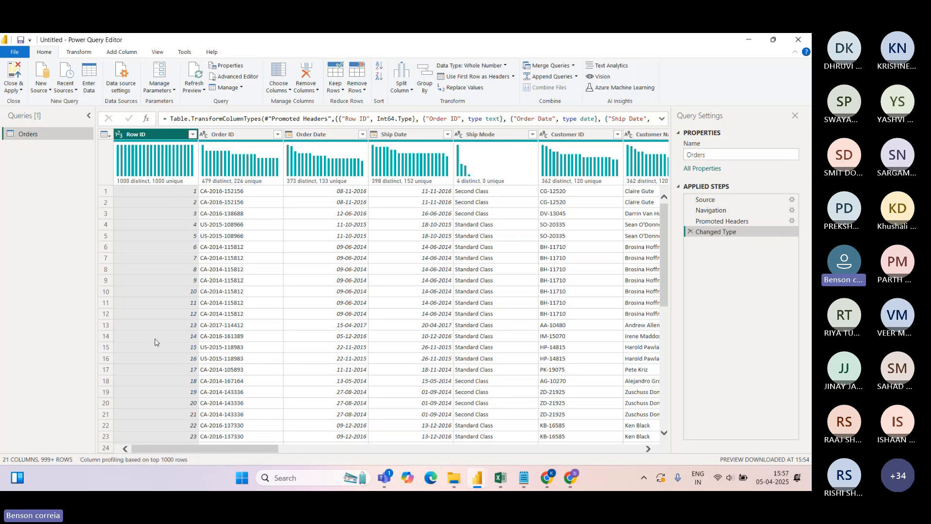
mouse_move(126, 185)
click(192, 135)
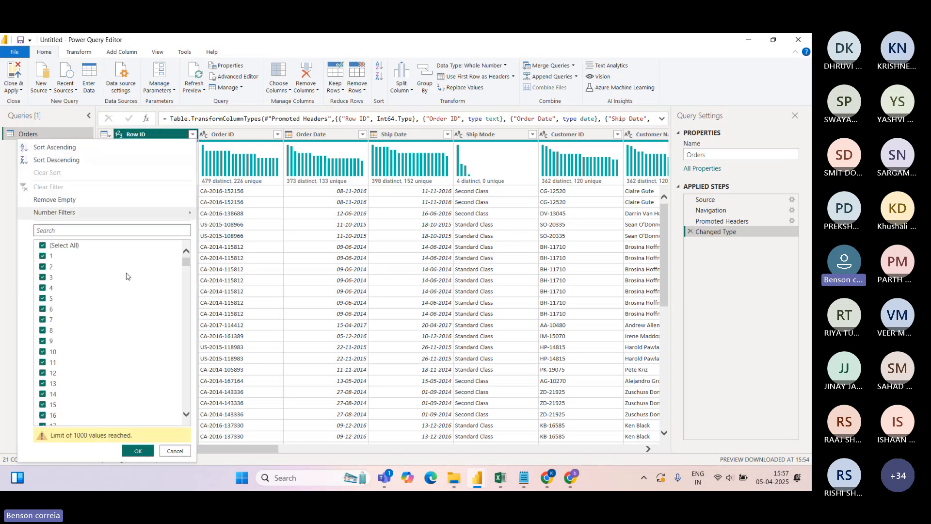
click(187, 414)
click(187, 415)
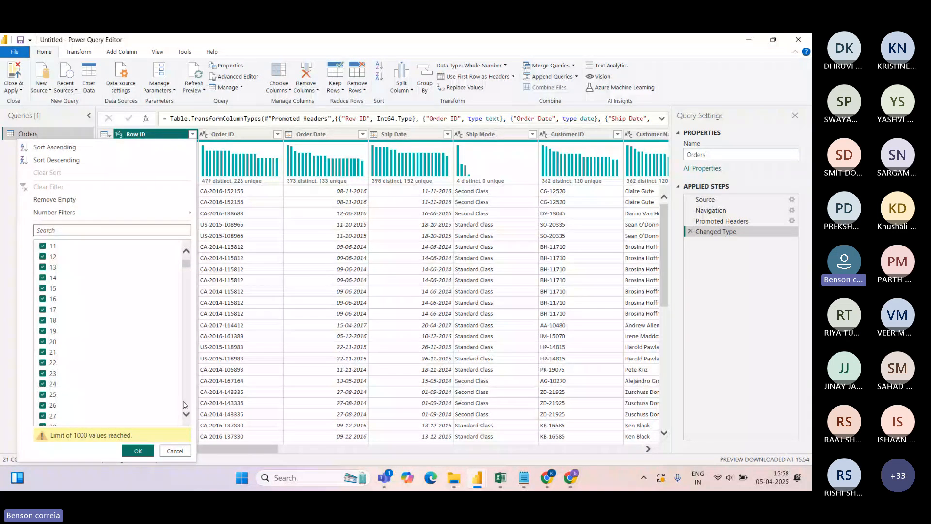
mouse_move(184, 265)
mouse_down()
mouse_move(189, 411)
mouse_move(184, 262)
mouse_up()
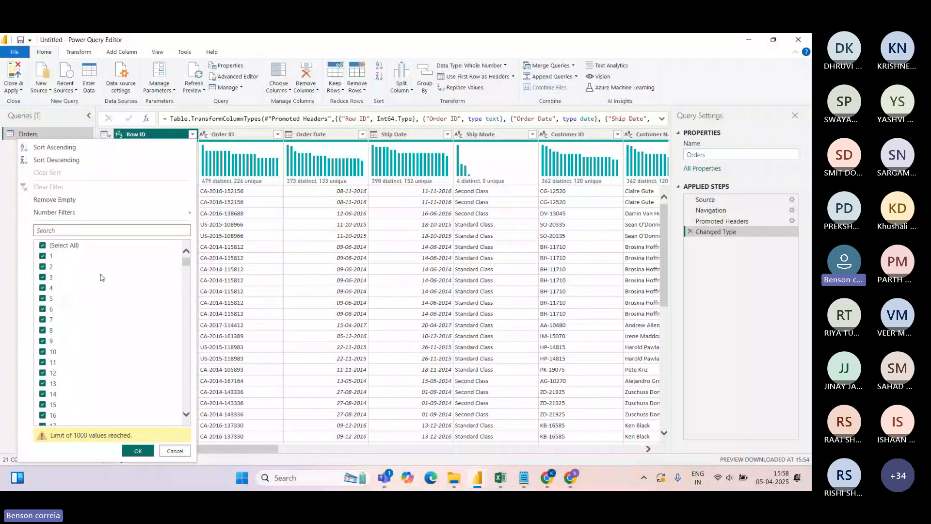
click(175, 450)
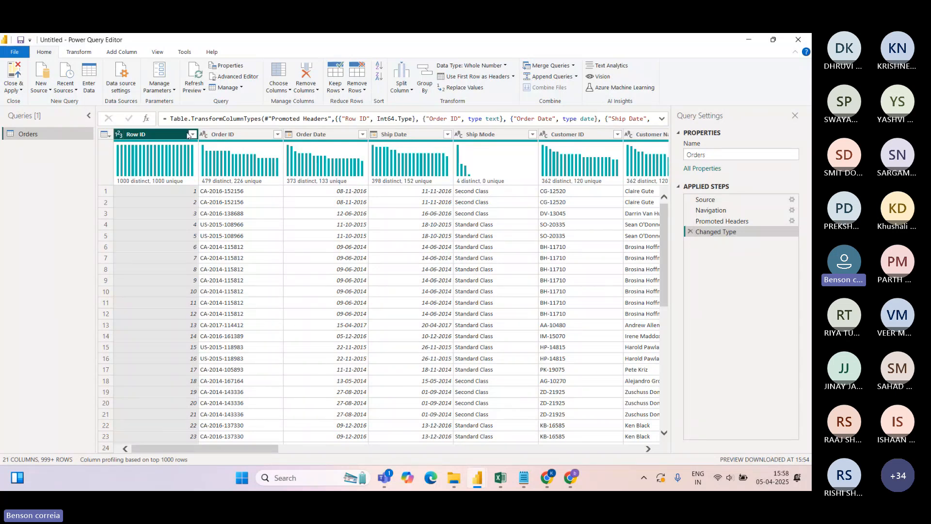
click(221, 134)
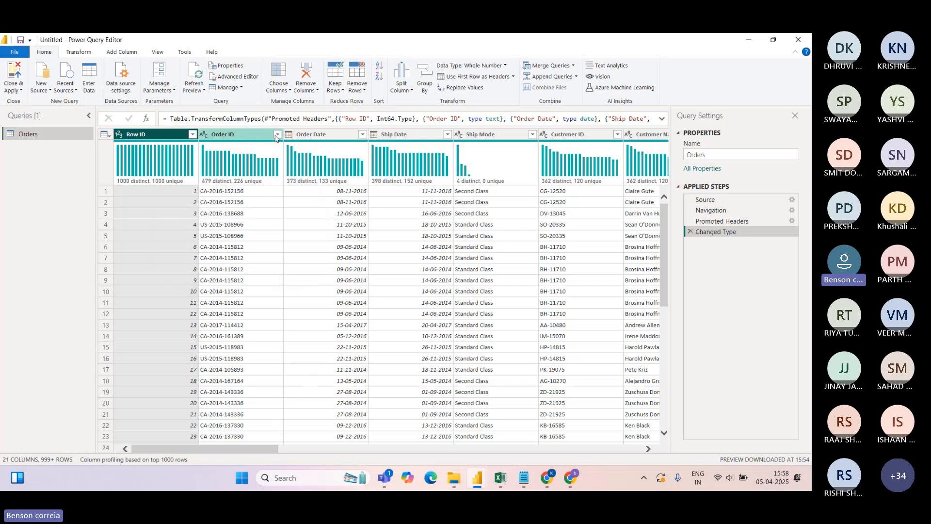
click(277, 135)
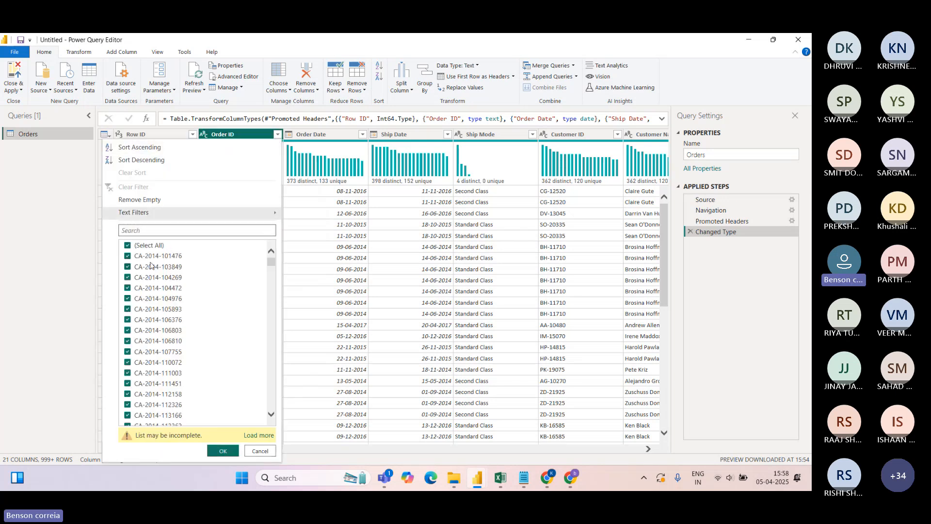
click(260, 451)
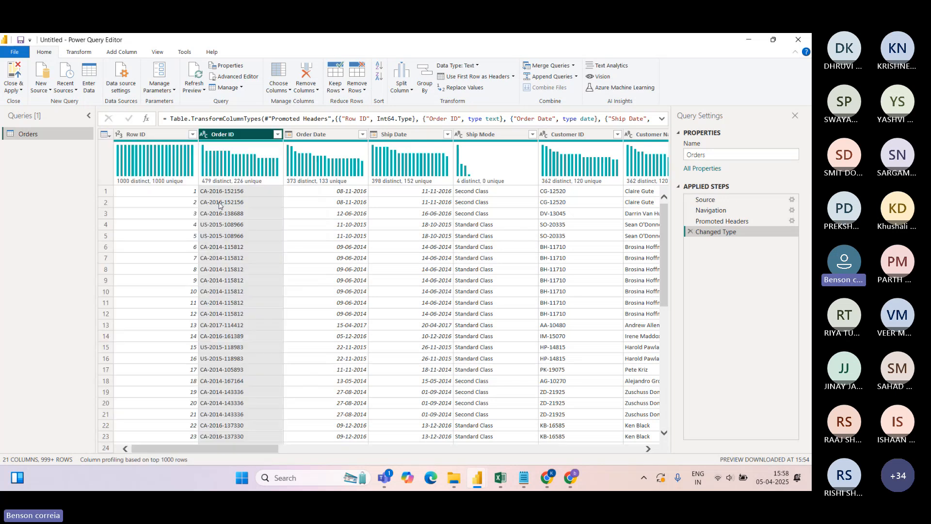
click(204, 136)
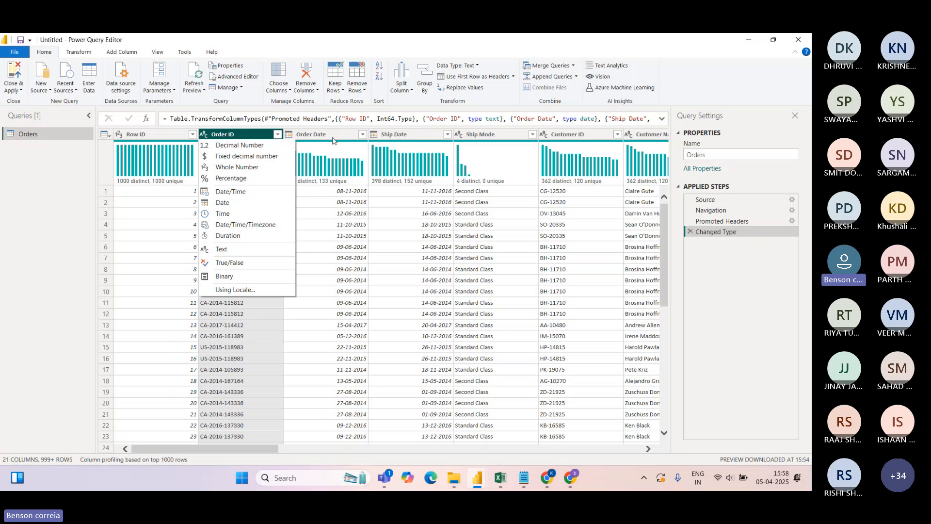
click(687, 92)
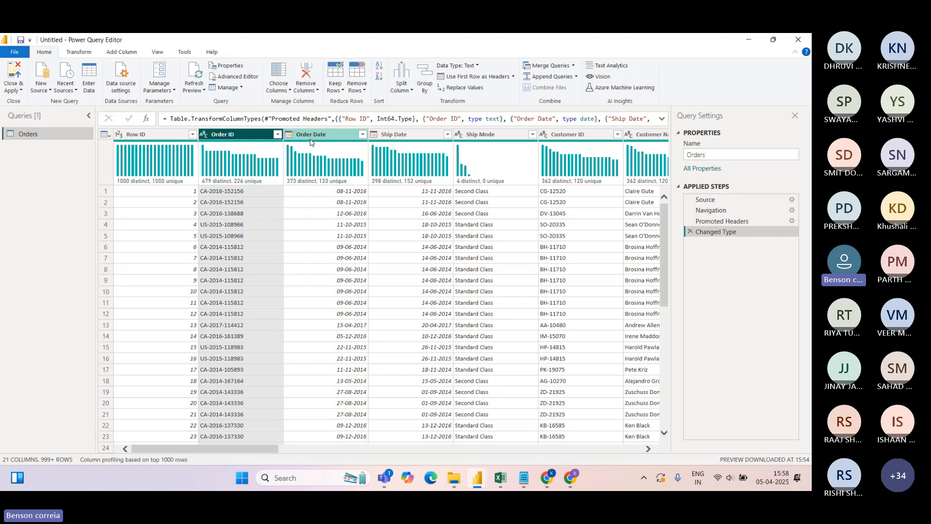
mouse_move(317, 167)
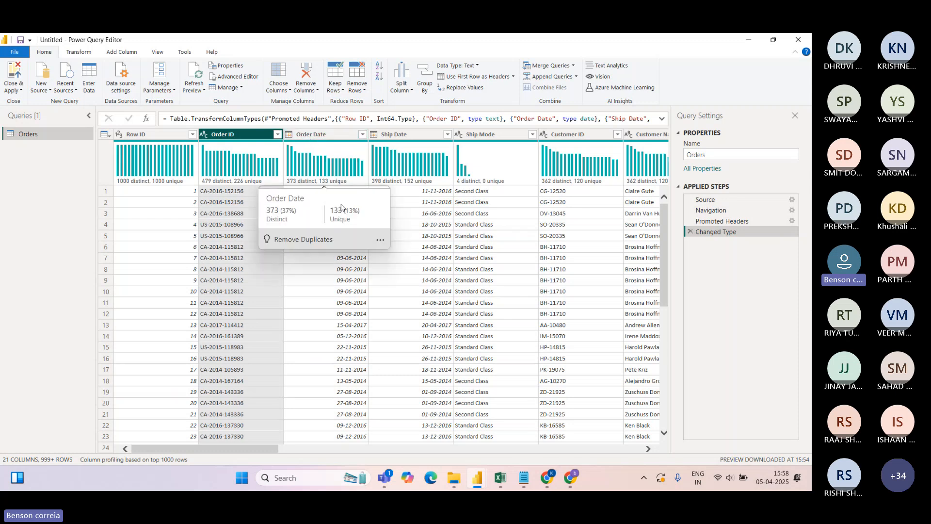
click(290, 136)
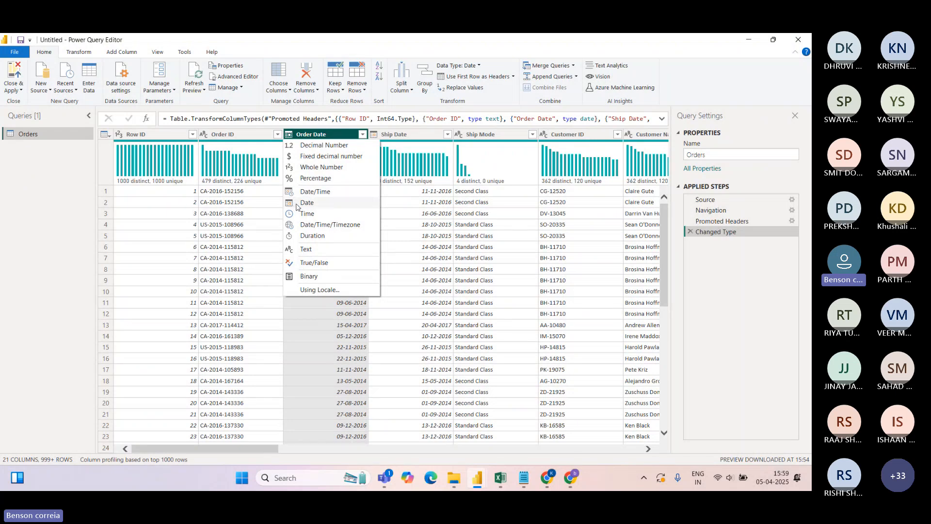
click(706, 81)
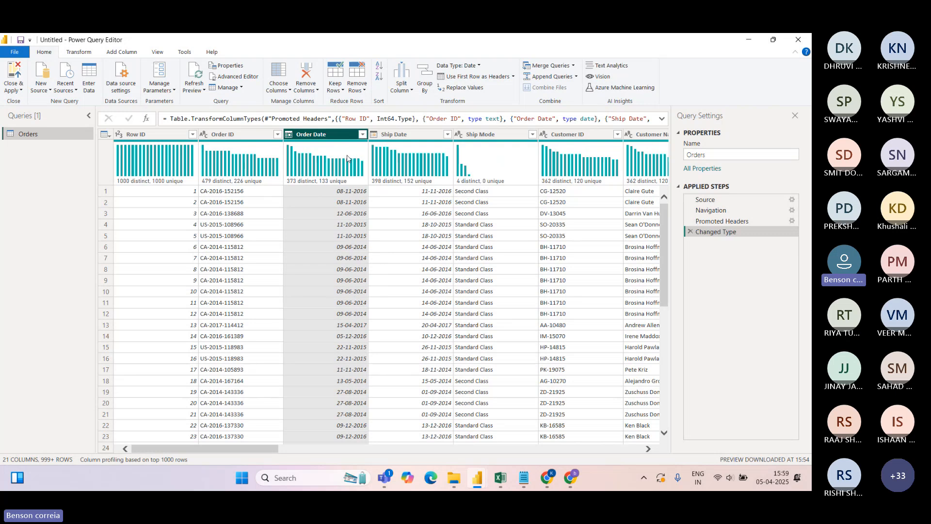
click(363, 134)
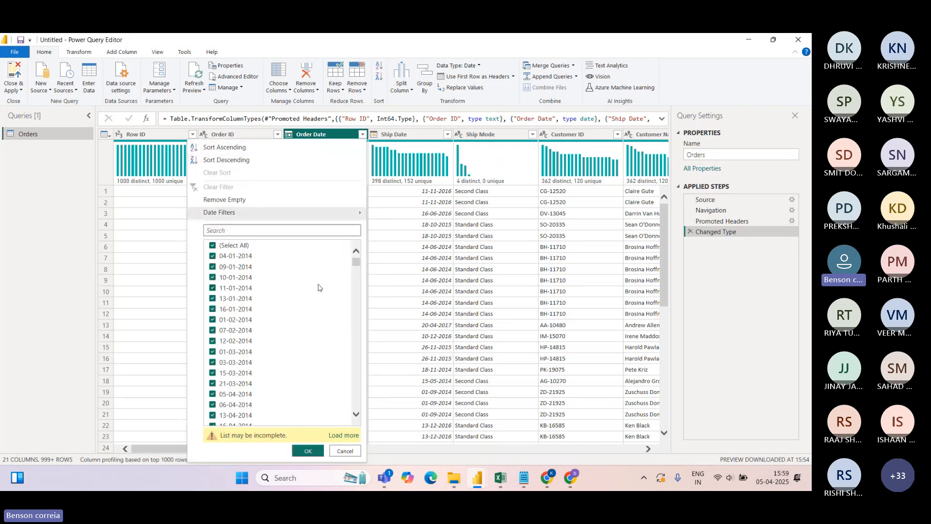
click(345, 451)
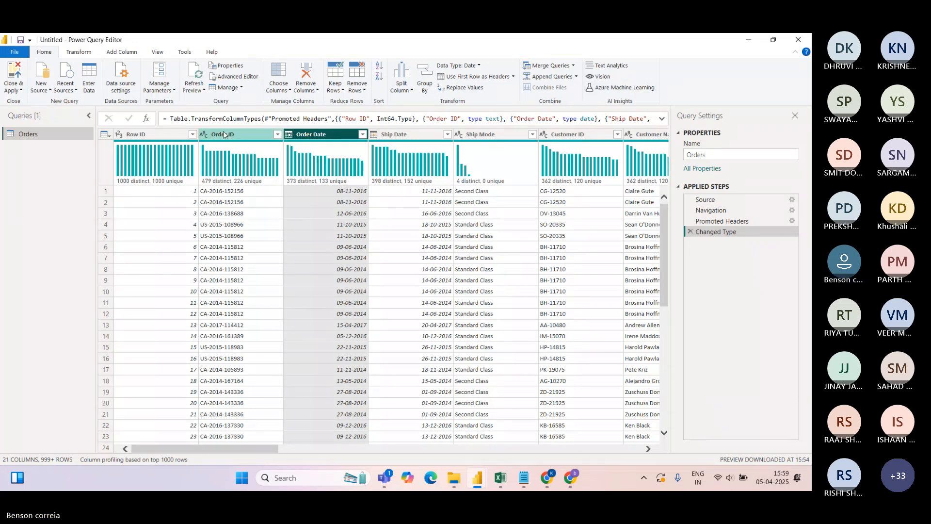
click(256, 136)
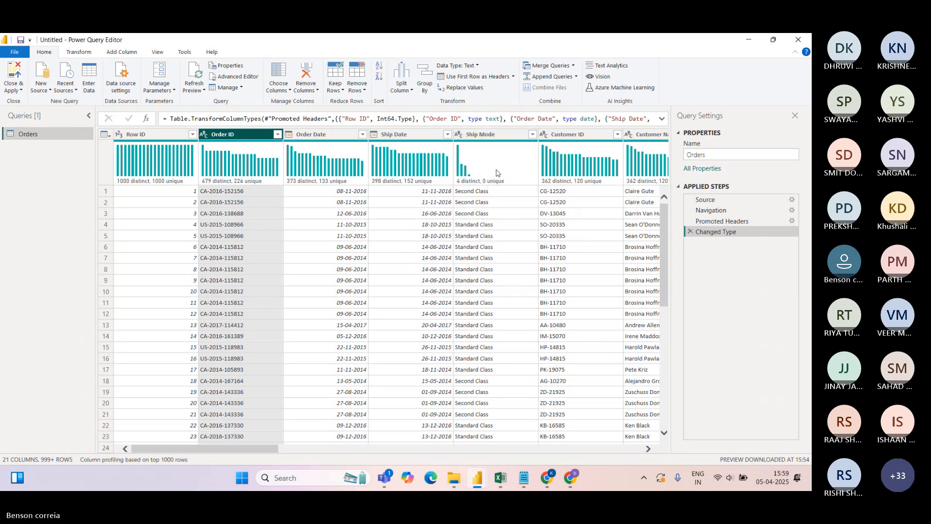
mouse_move(500, 173)
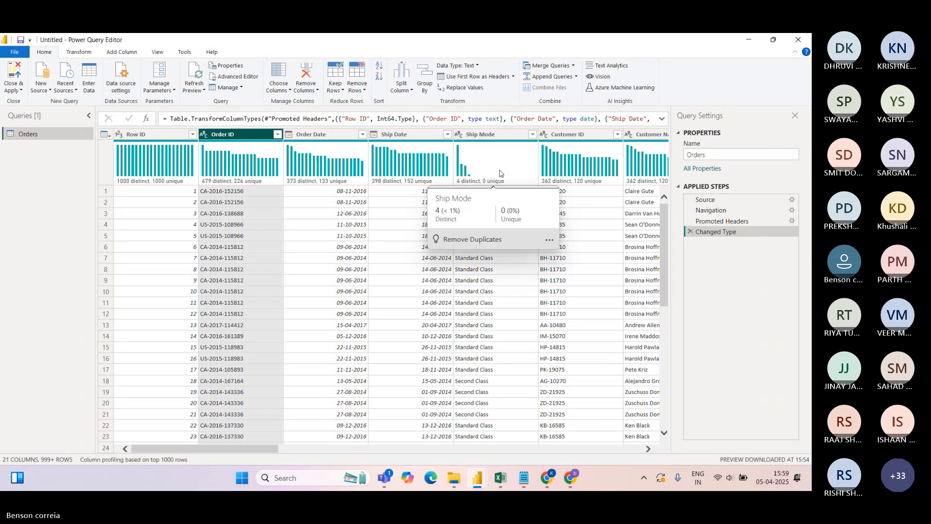
click(533, 134)
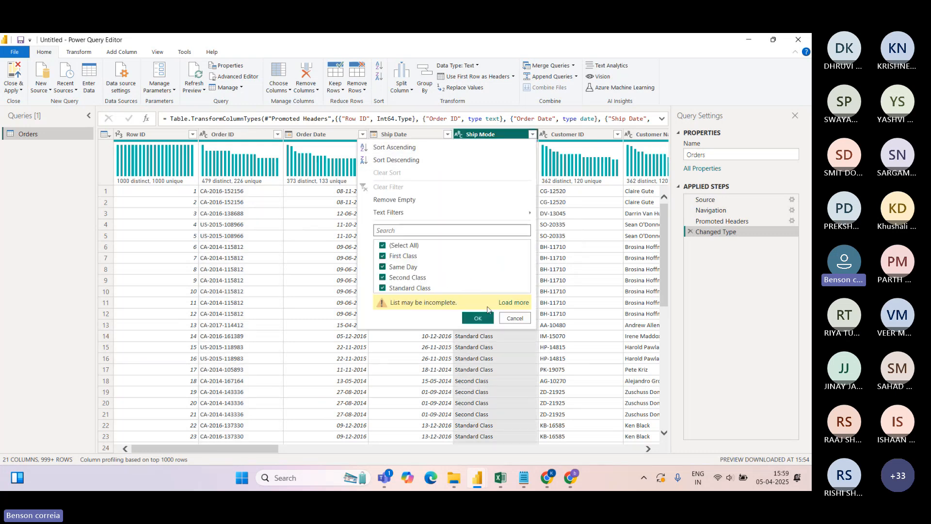
click(514, 318)
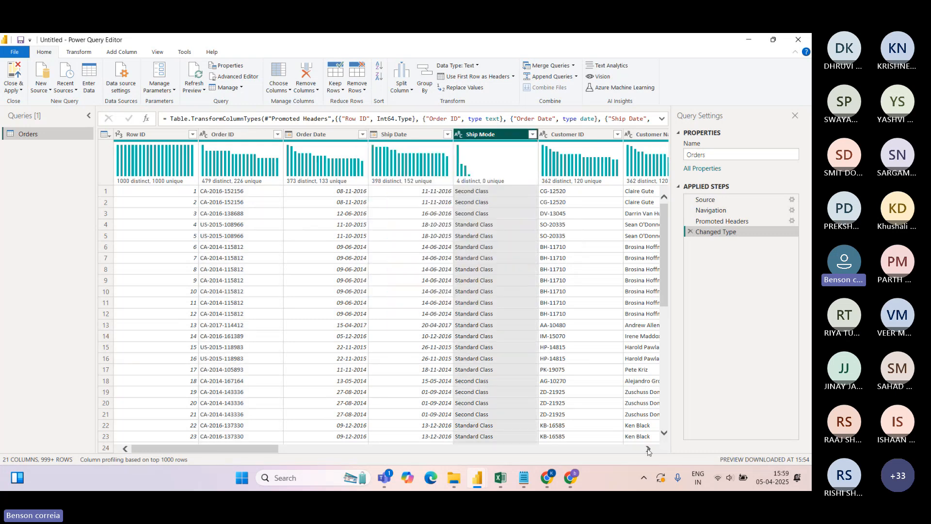
click(648, 448)
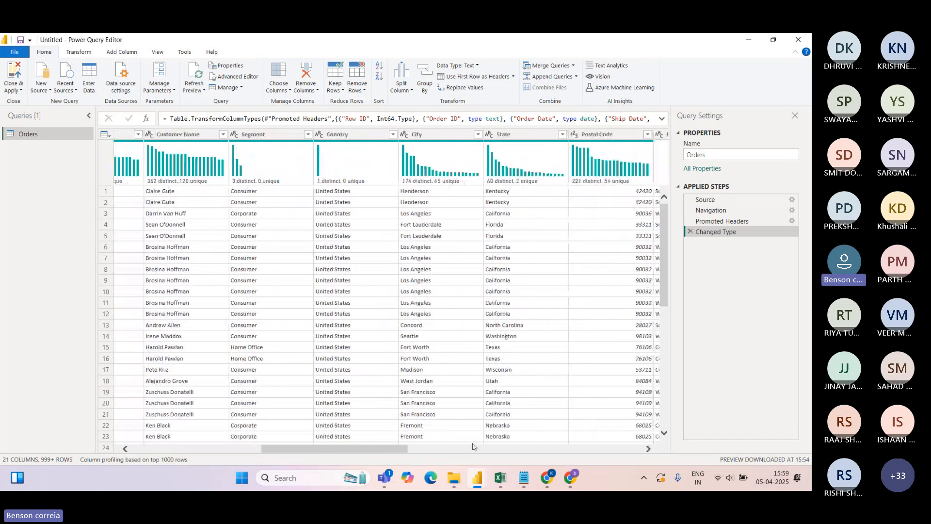
drag(389, 450, 639, 451)
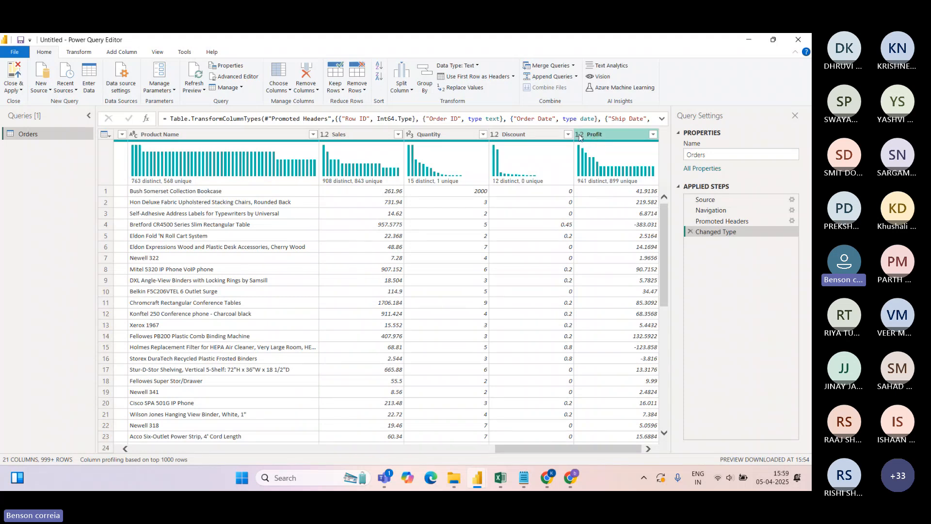
click(580, 137)
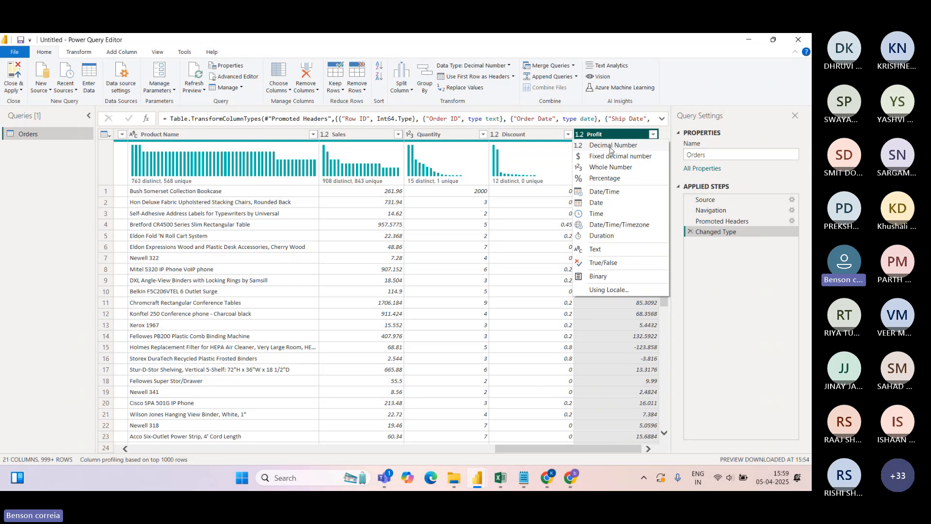
click(736, 85)
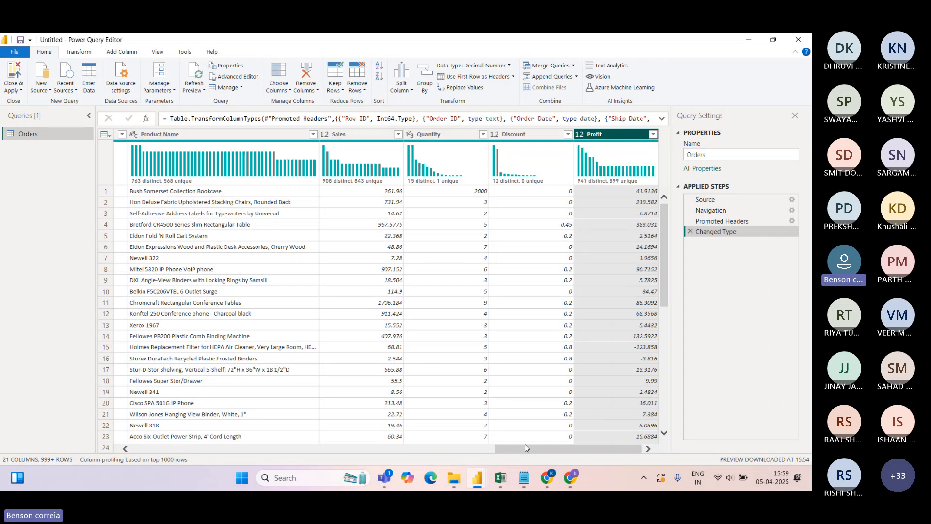
drag(524, 451, 180, 243)
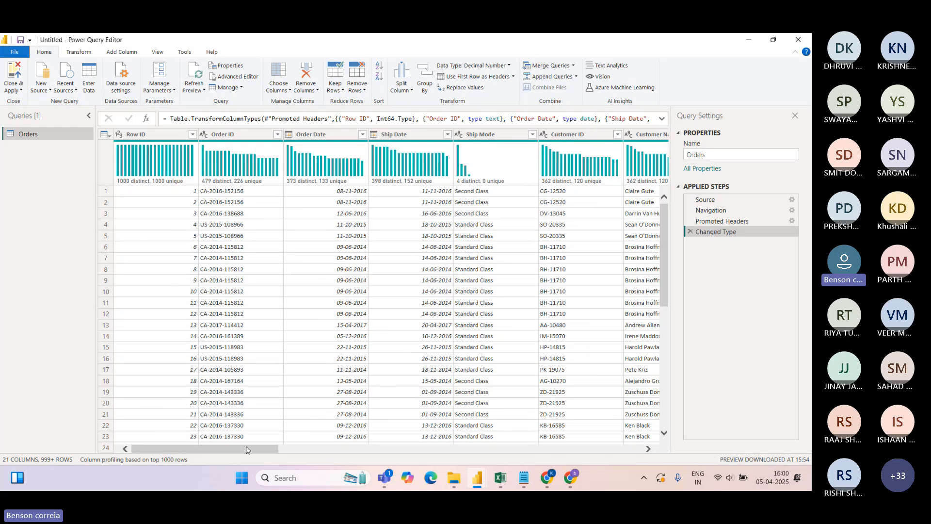
drag(249, 450, 337, 443)
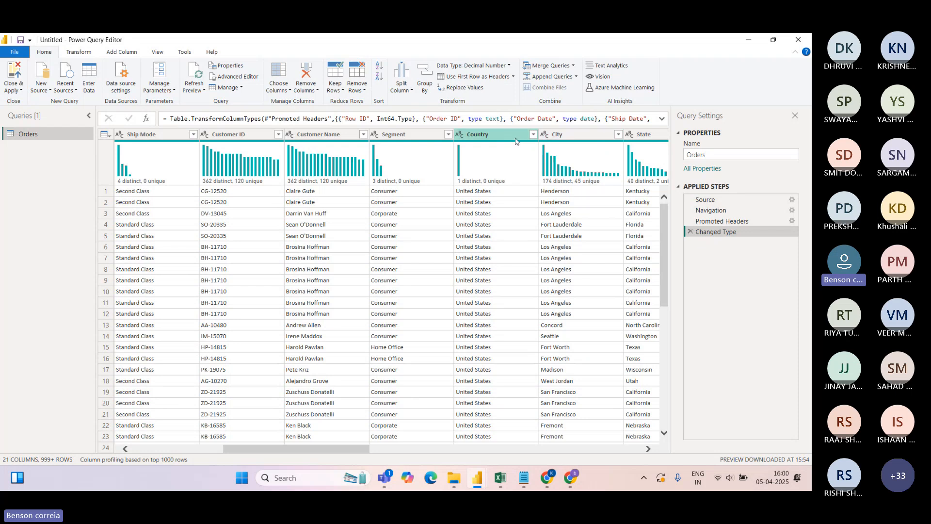
drag(321, 450, 217, 455)
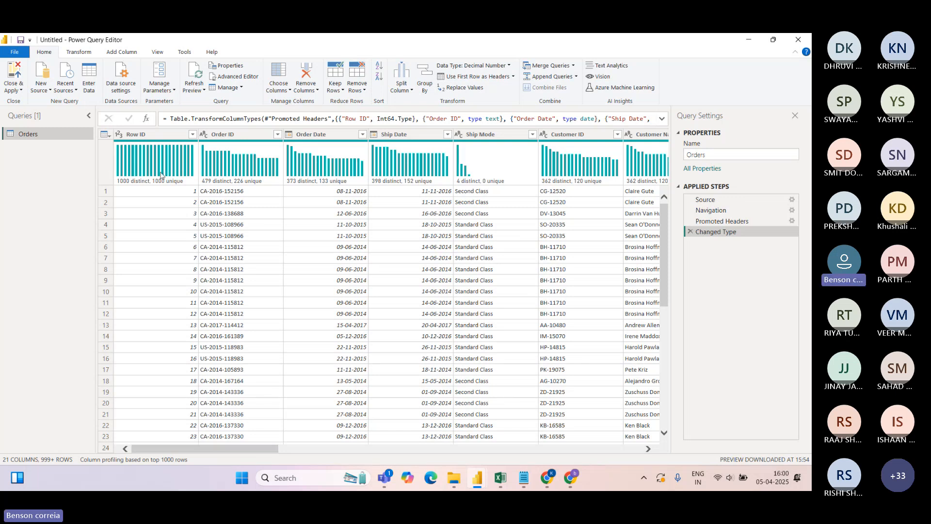
Inspect the Order ID and Order Date histograms, then list the data types for Row ID
mouse_move(203, 170)
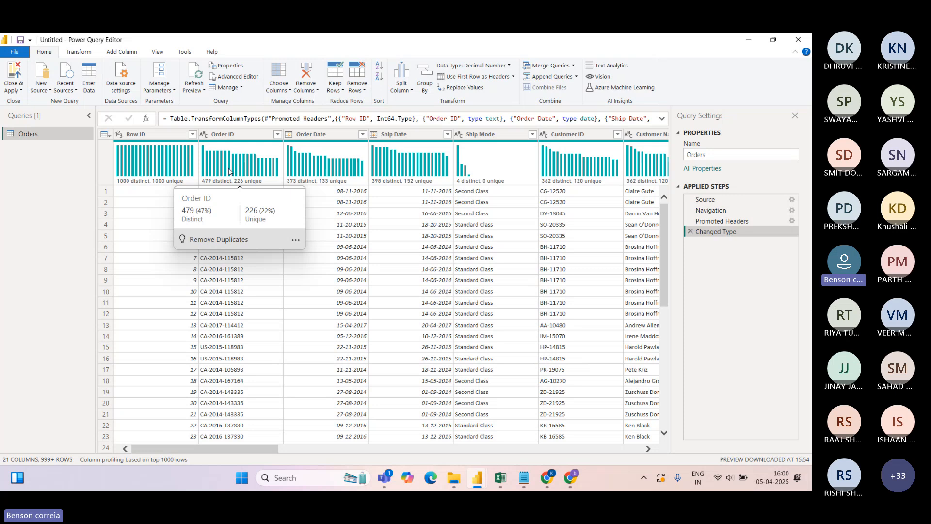
mouse_move(296, 160)
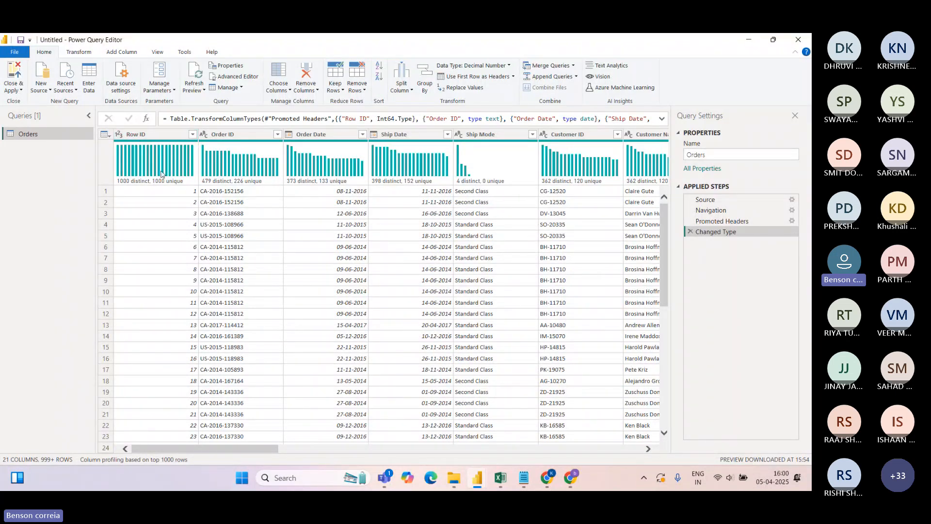
click(120, 138)
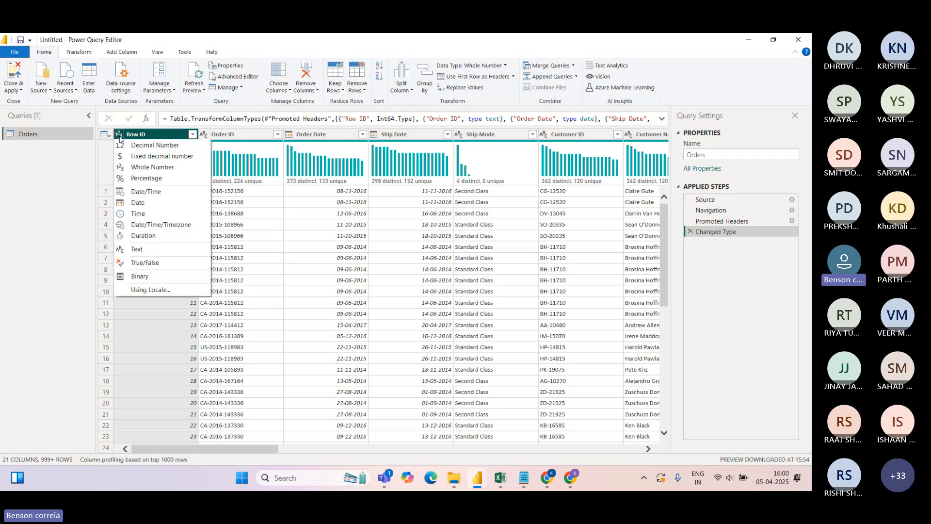
click(139, 167)
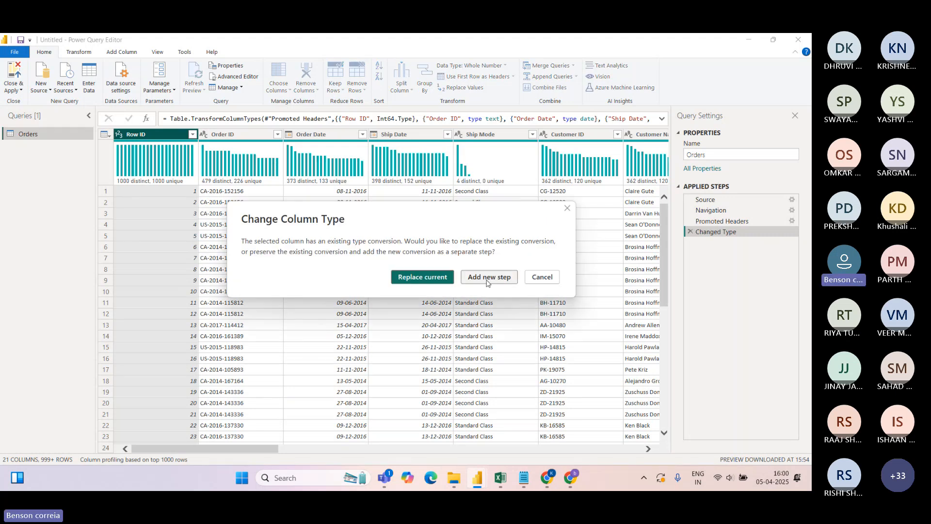
click(488, 277)
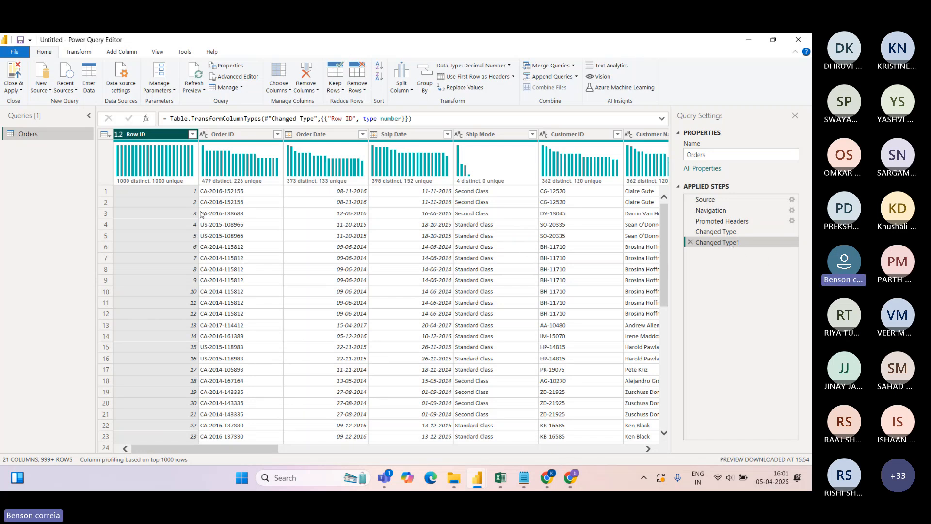
click(690, 242)
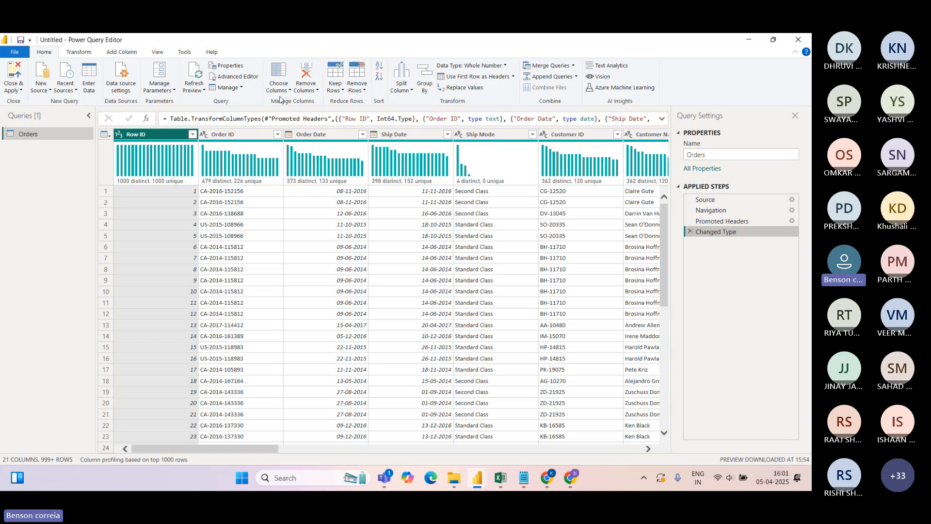
Browse the Transform and Add Column ribbon commands, then return to Home
click(79, 54)
click(121, 54)
click(49, 54)
drag(211, 449, 173, 461)
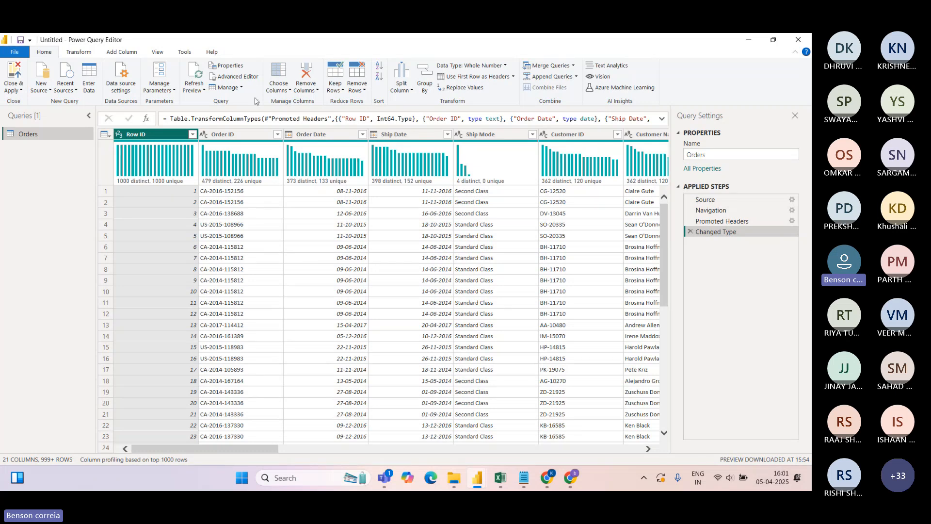
In Choose Columns, untick Row ID and Order ID and keep the remaining 19 columns
click(291, 93)
click(302, 100)
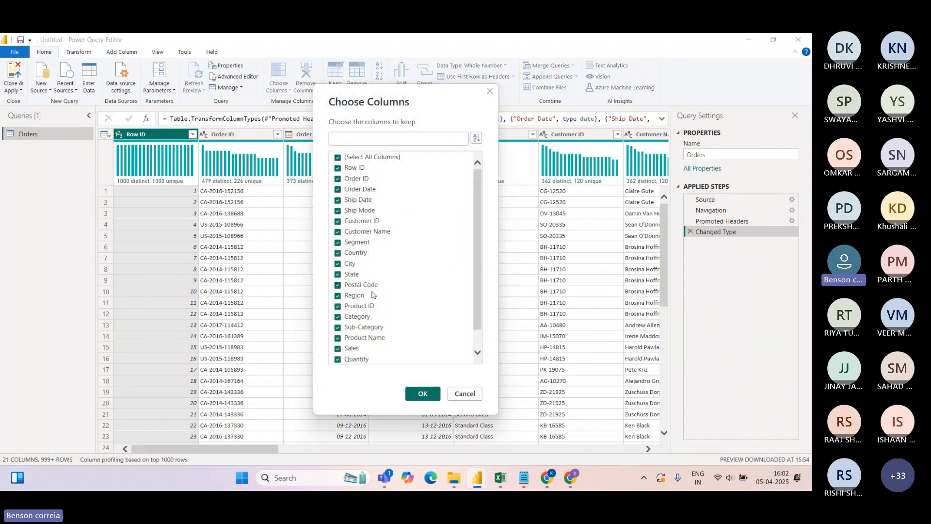
mouse_move(475, 260)
mouse_down()
mouse_move(475, 298)
mouse_move(480, 257)
mouse_up()
click(337, 158)
click(338, 157)
click(338, 169)
click(337, 179)
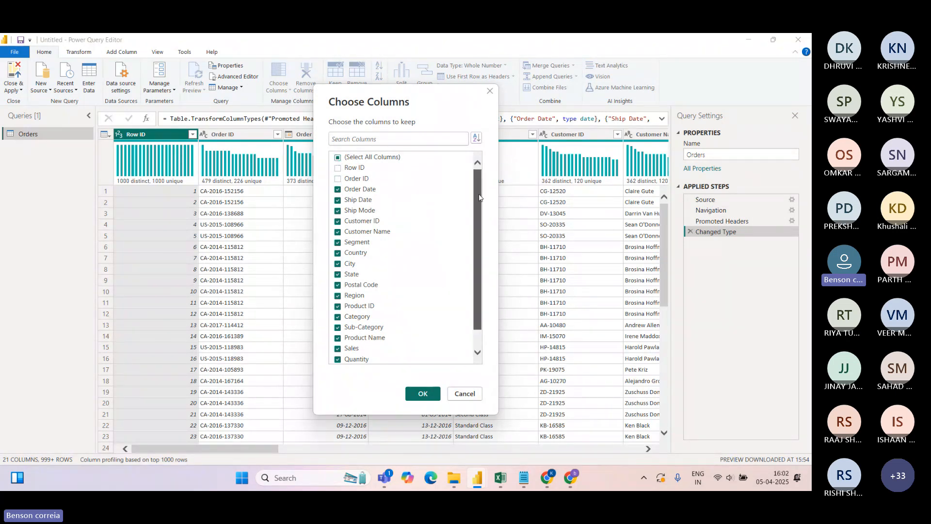
scroll(479, 196, down, 2)
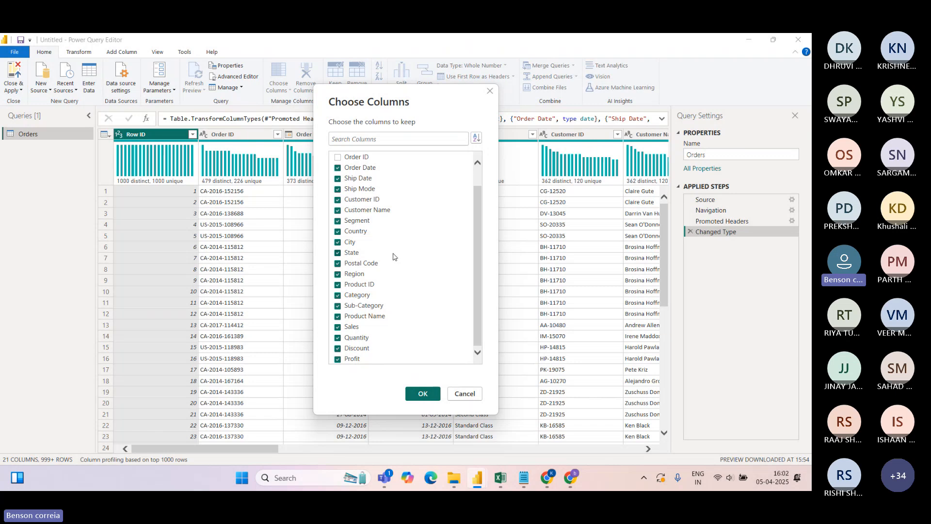
click(422, 393)
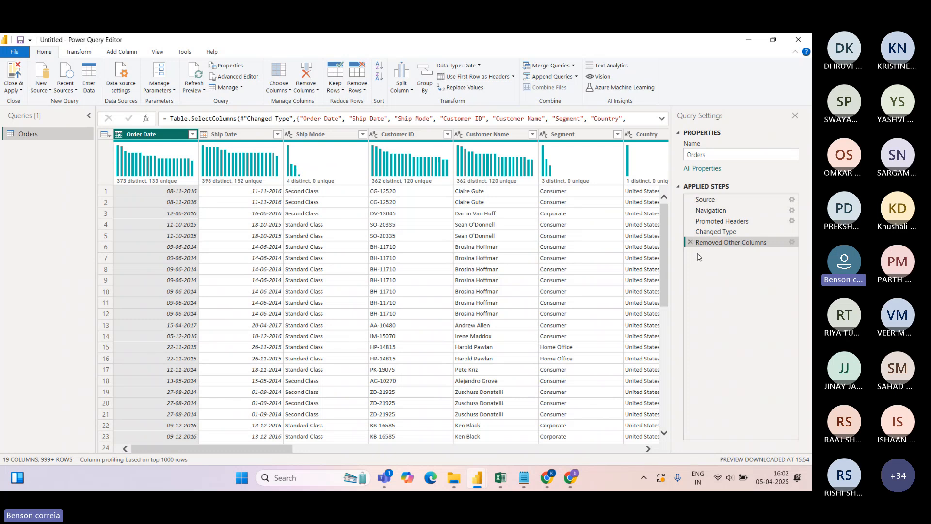
click(792, 242)
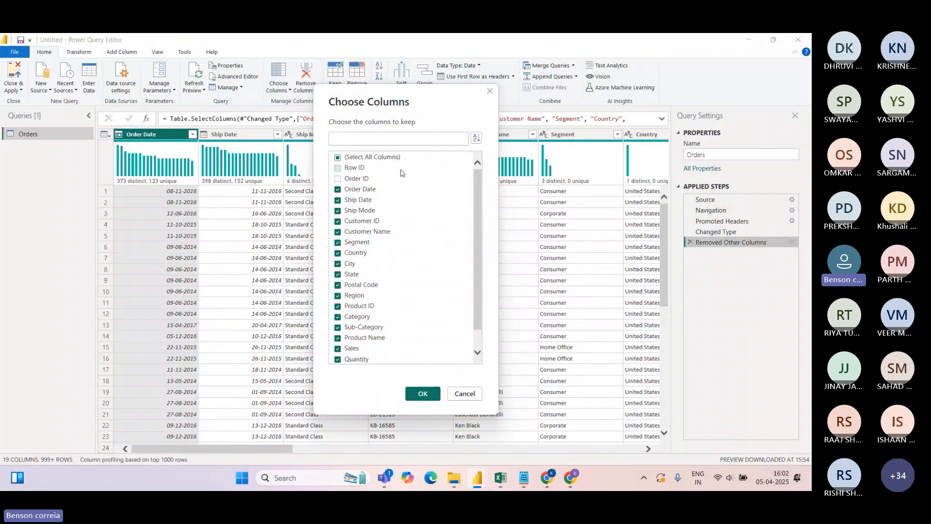
click(338, 160)
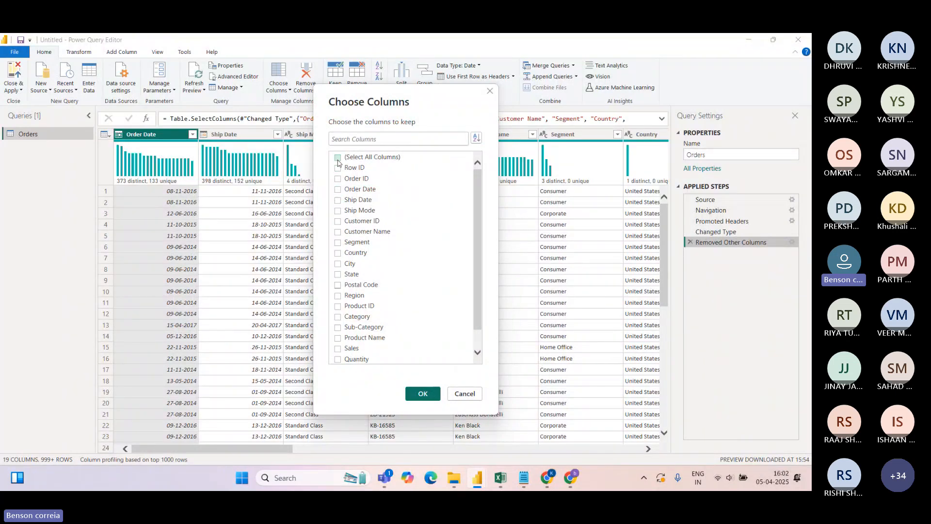
click(338, 160)
click(419, 394)
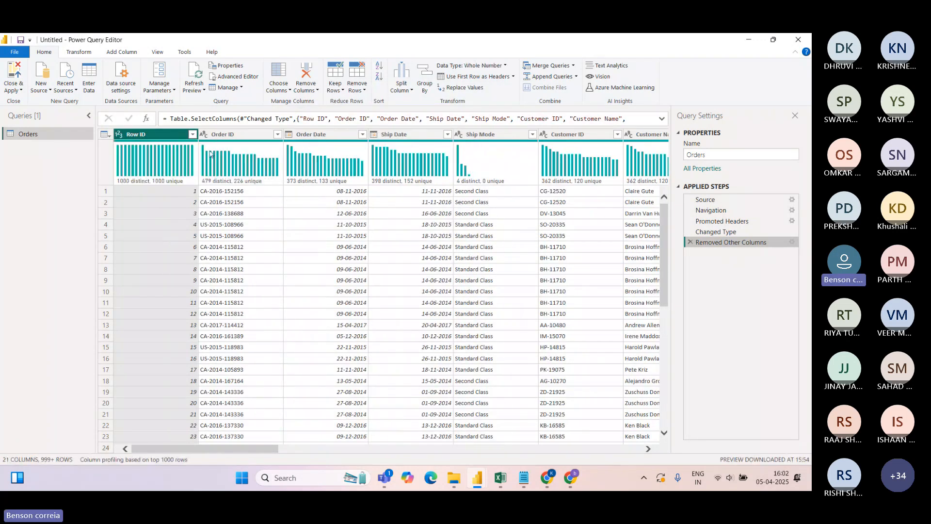
click(278, 73)
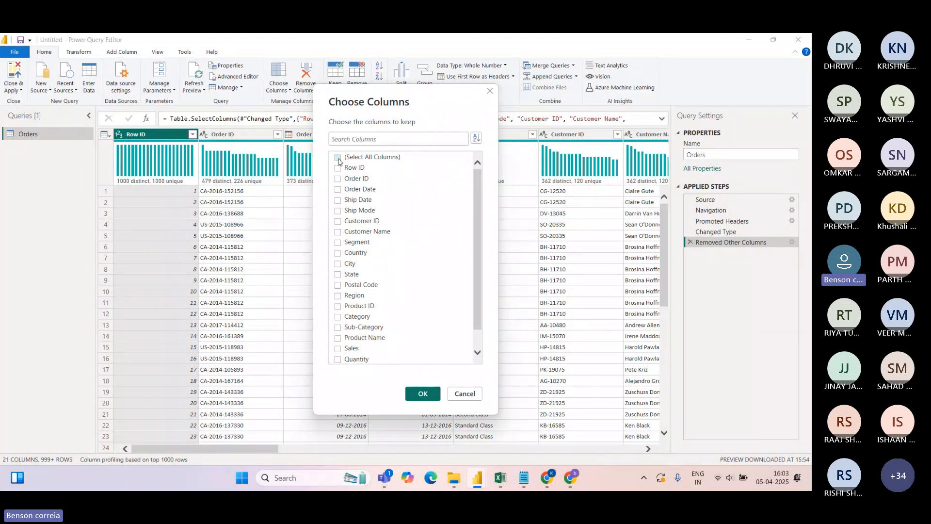
click(338, 168)
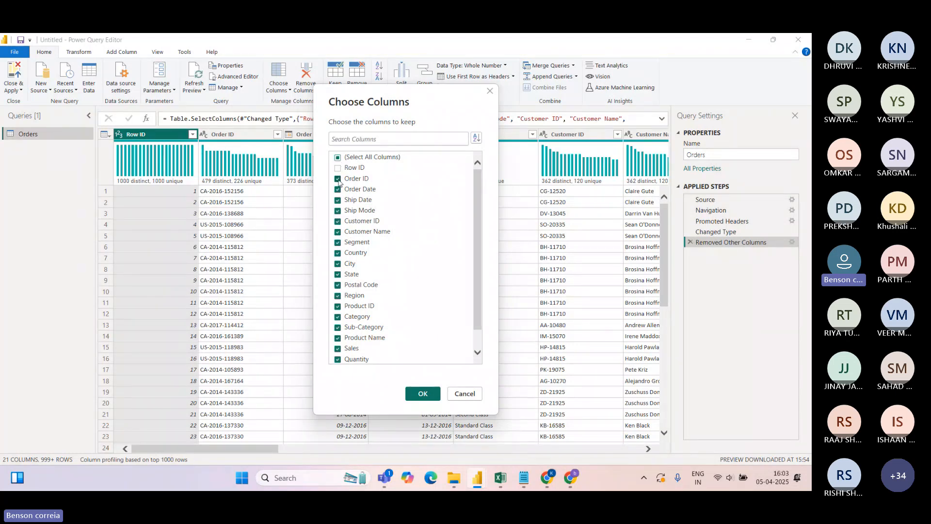
click(423, 393)
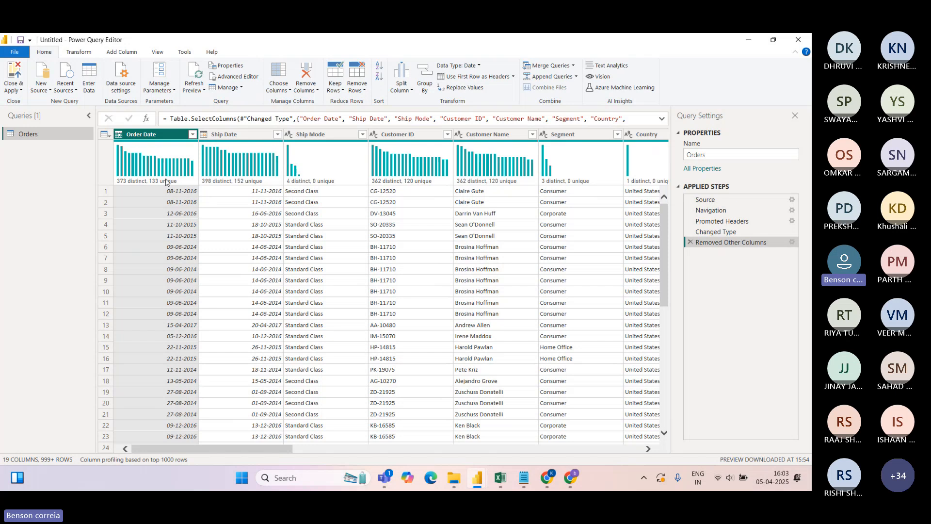
Close & Apply the Power Query edits to load Orders into the model
mouse_move(159, 161)
click(21, 90)
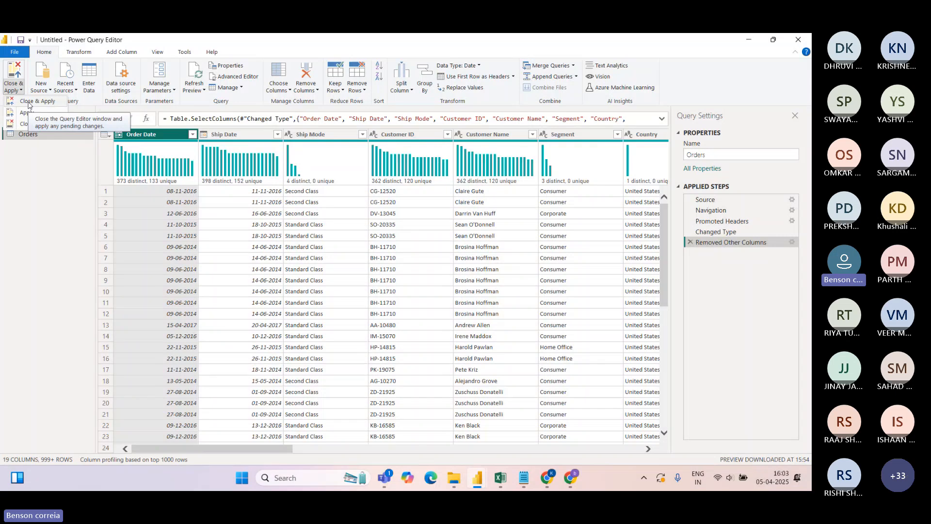
click(28, 105)
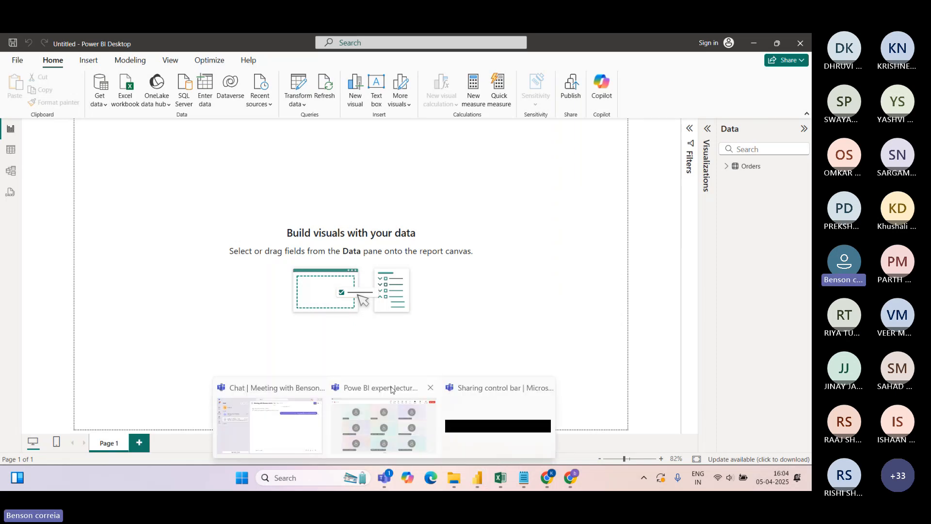
Check the Teams meeting participants and chat, then return to the Power BI report
click(392, 389)
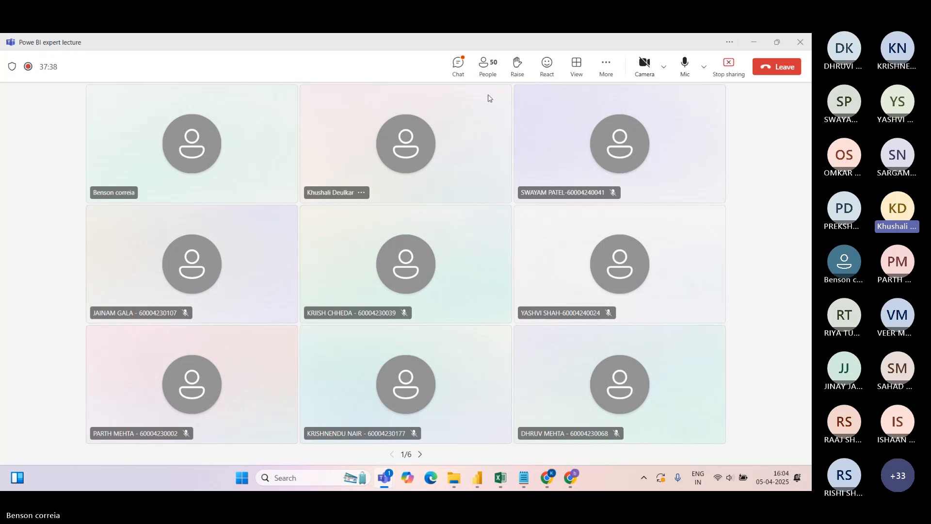
click(486, 72)
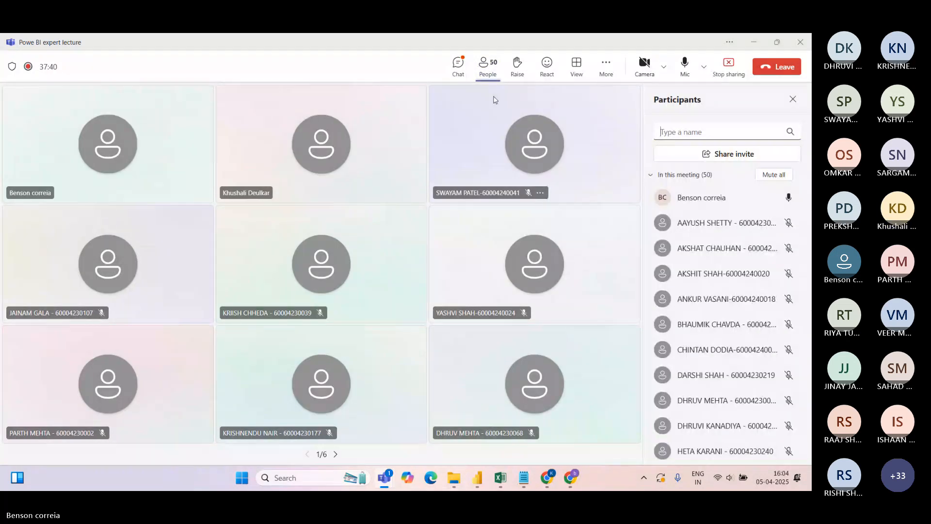
click(458, 68)
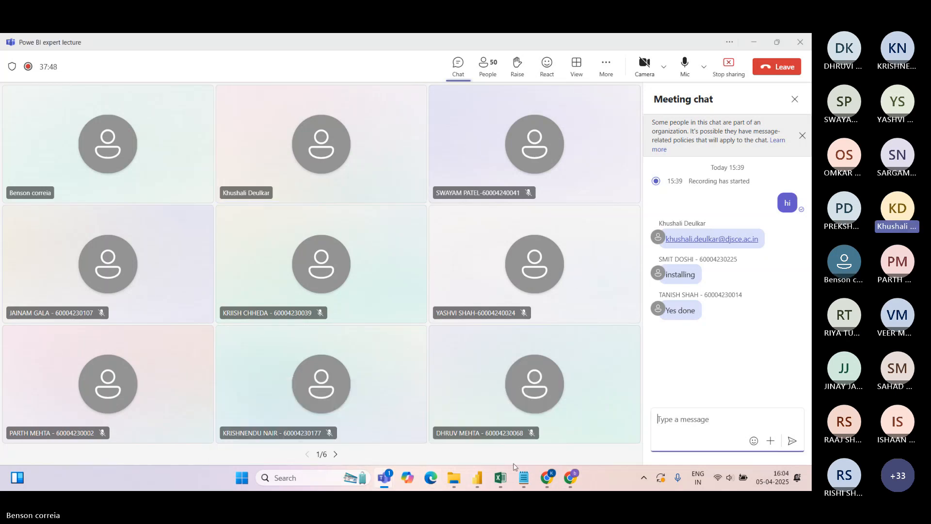
mouse_move(478, 477)
click(496, 453)
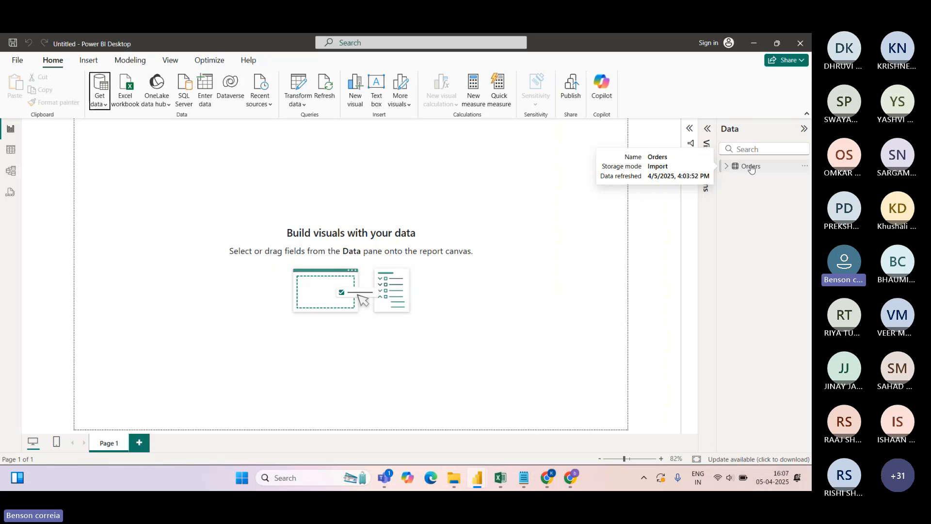
Expand Orders in the Data pane to list its 19 fields
click(727, 167)
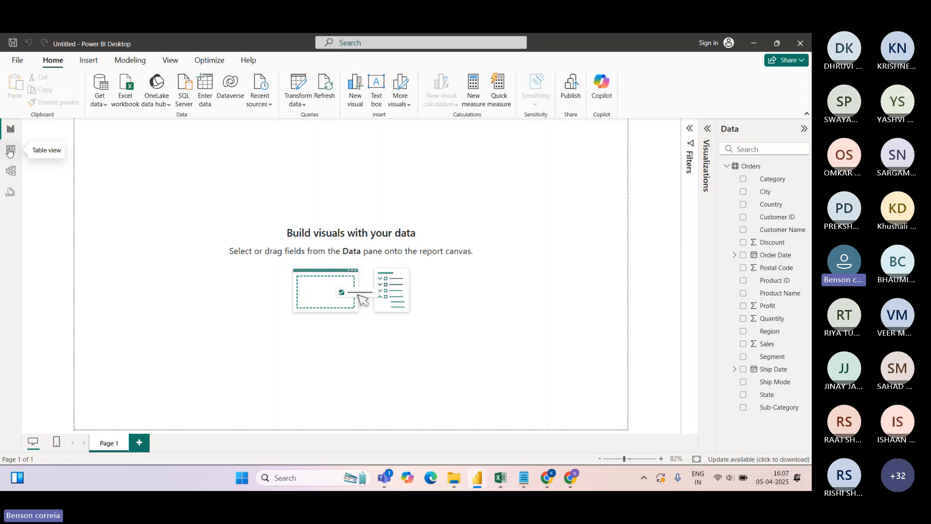
Switch to Table view and scroll across the Orders table's 9,994 rows from Order Date to Profit
click(10, 153)
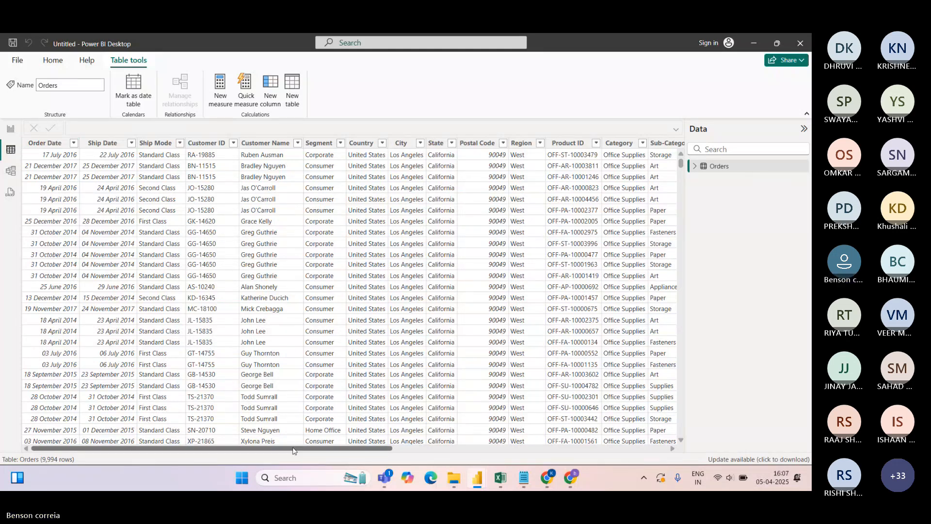
drag(301, 448, 324, 448)
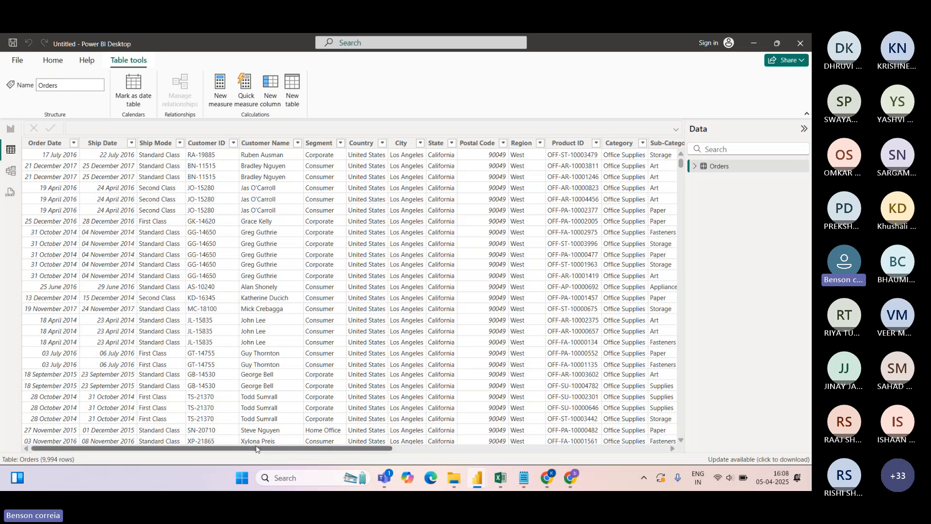
drag(287, 448, 213, 450)
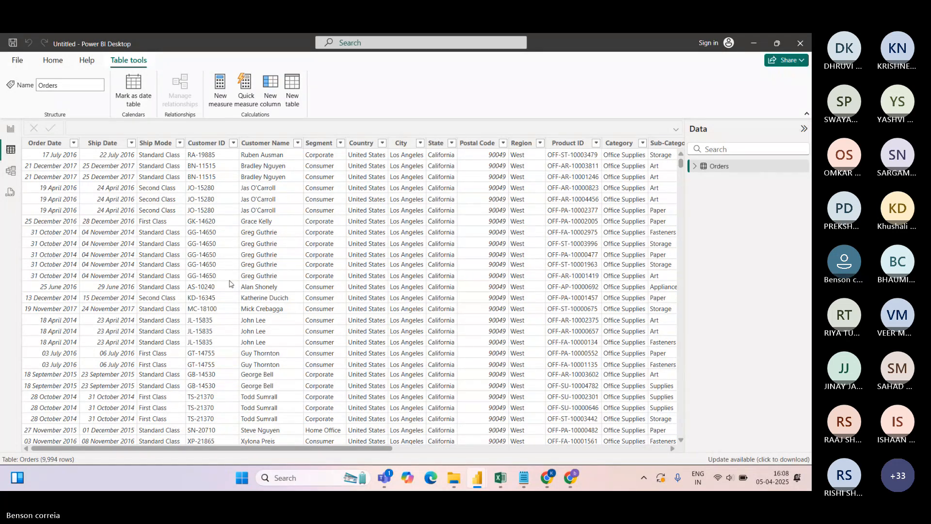
Bring the Teams meeting forward, unmute the microphone, then return to the untitled Power BI report
click(384, 478)
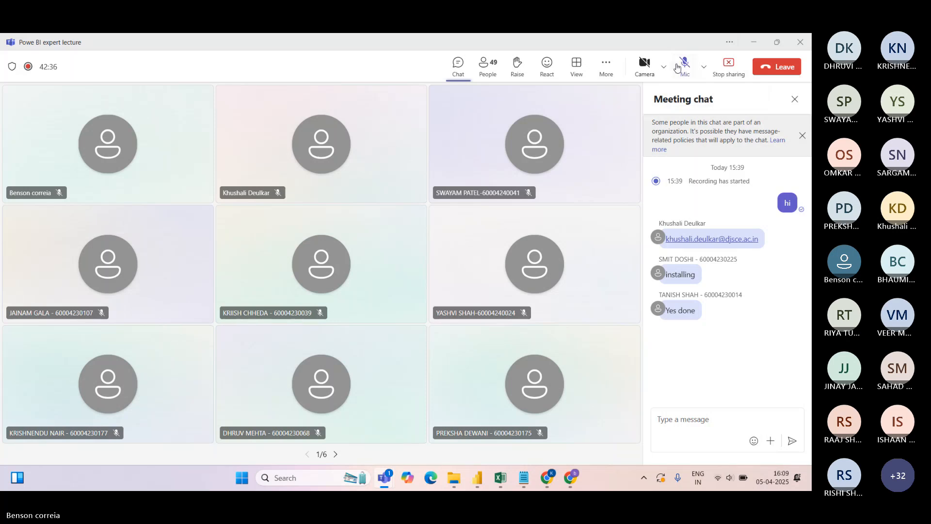
click(684, 70)
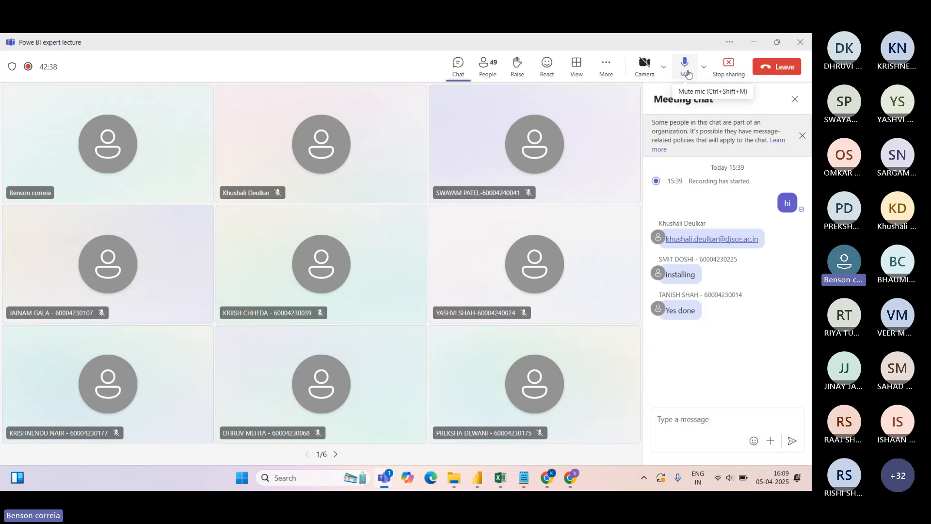
click(477, 478)
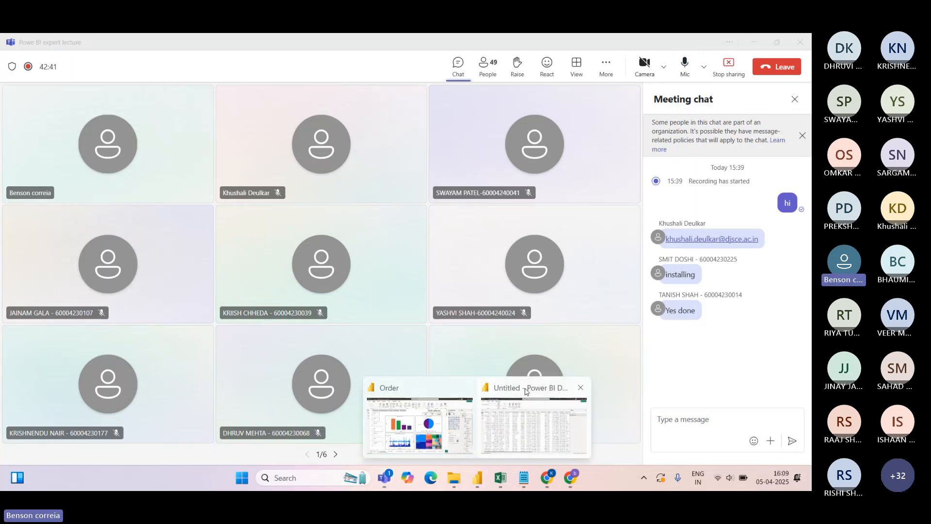
click(507, 436)
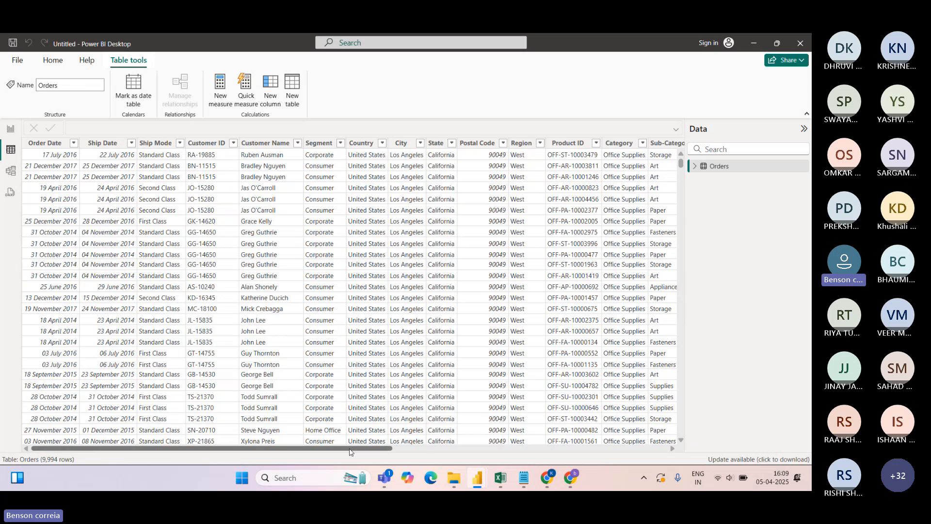
click(525, 448)
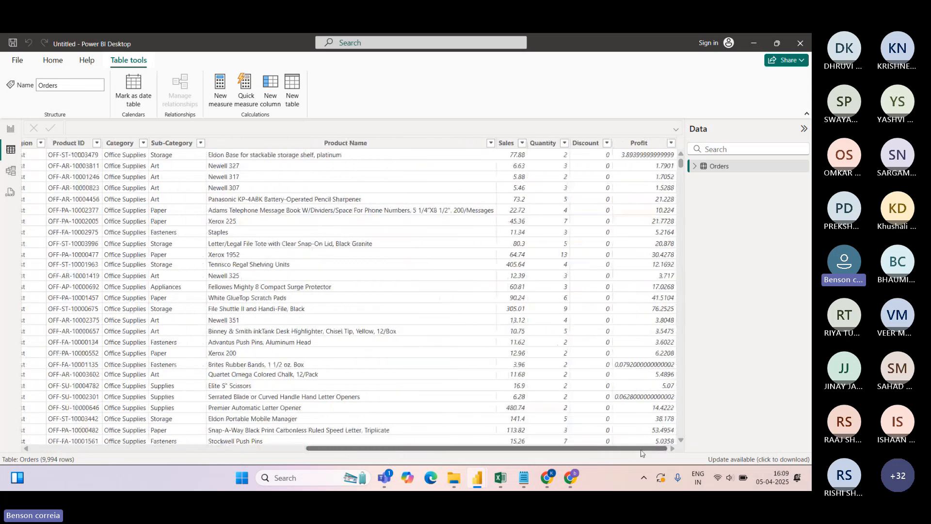
drag(524, 448, 73, 453)
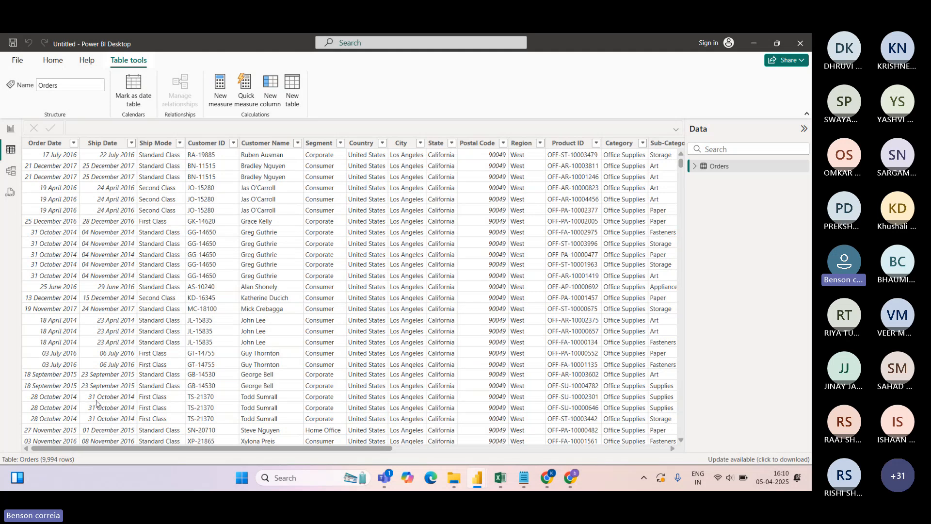
In Report view, collapse Orders and open the Date.xlsx workbook via Get data > Excel workbook
click(11, 131)
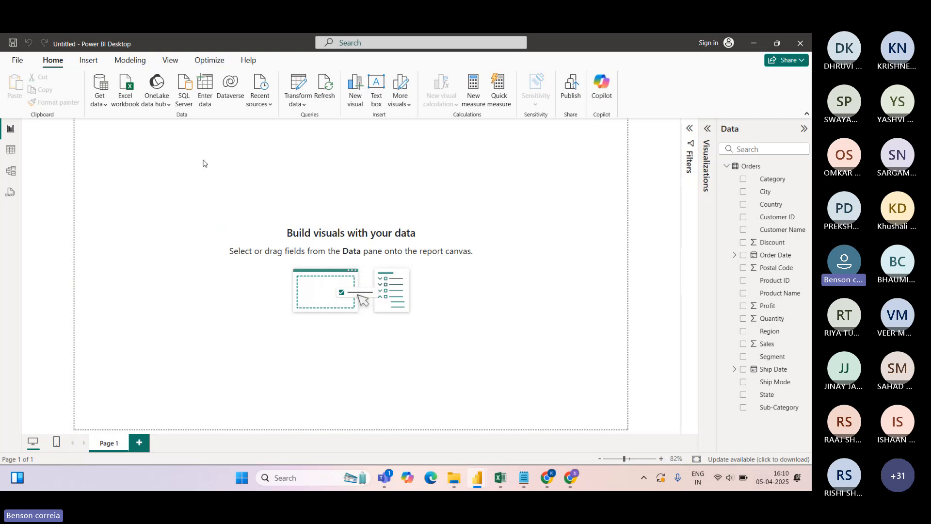
click(727, 167)
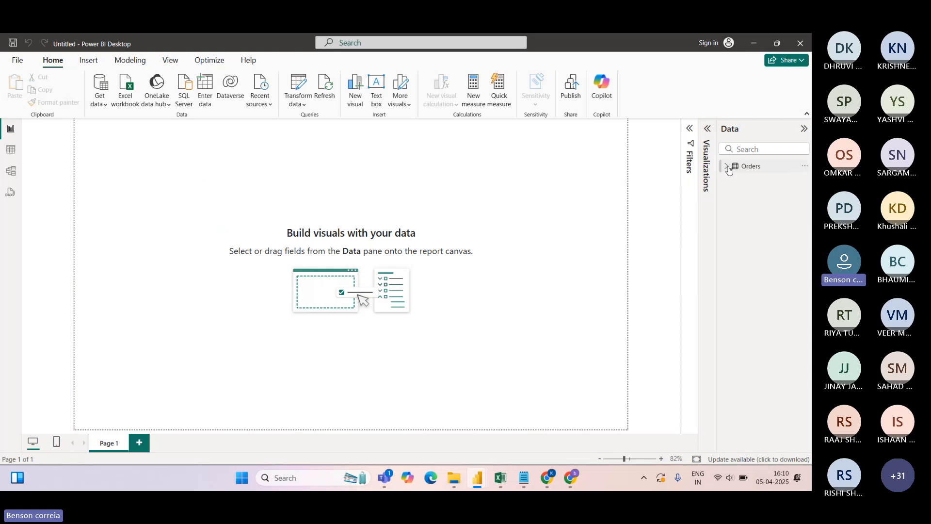
click(105, 106)
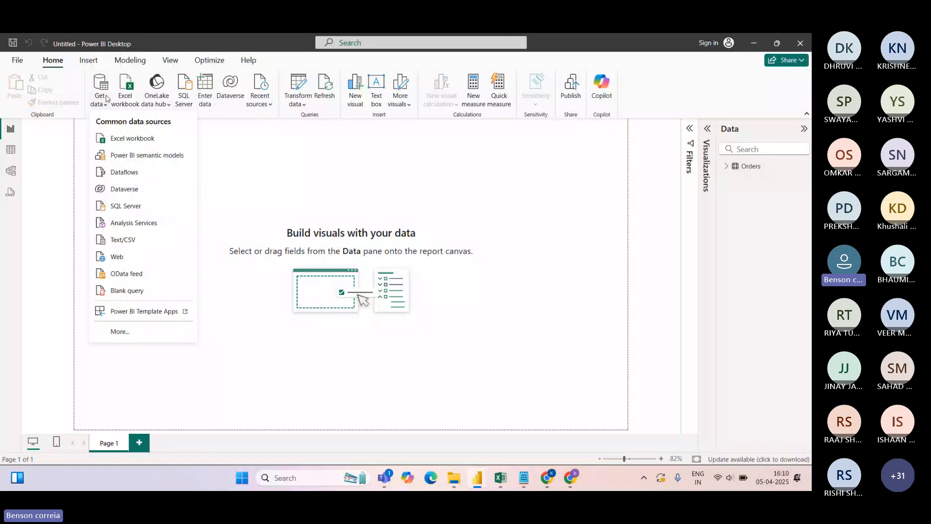
click(122, 141)
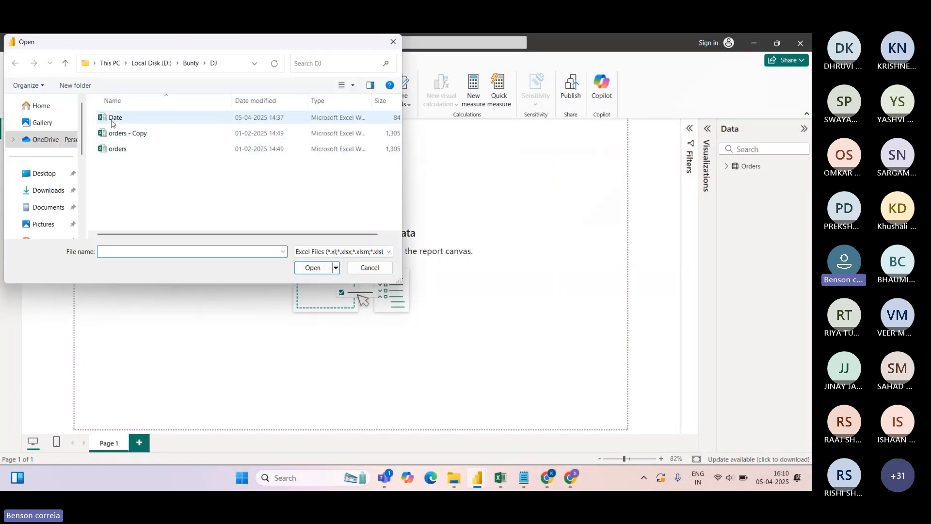
click(115, 120)
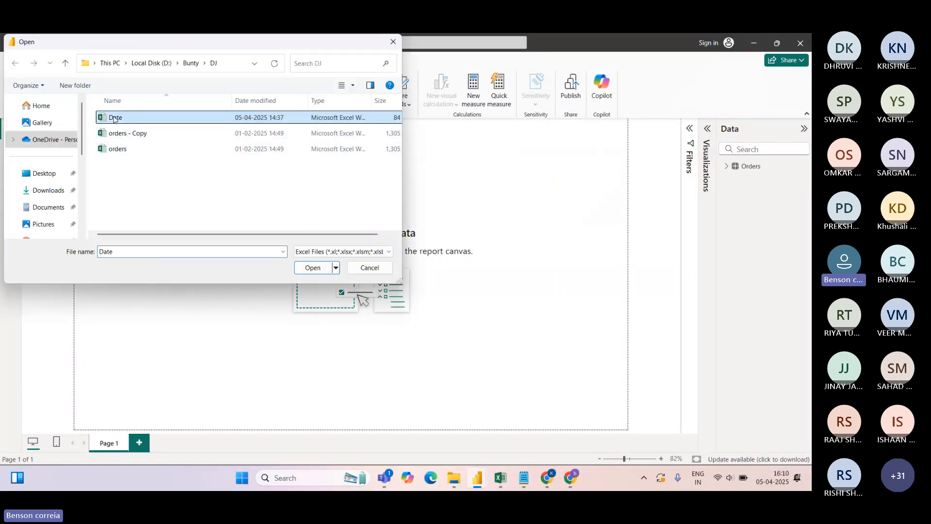
click(311, 268)
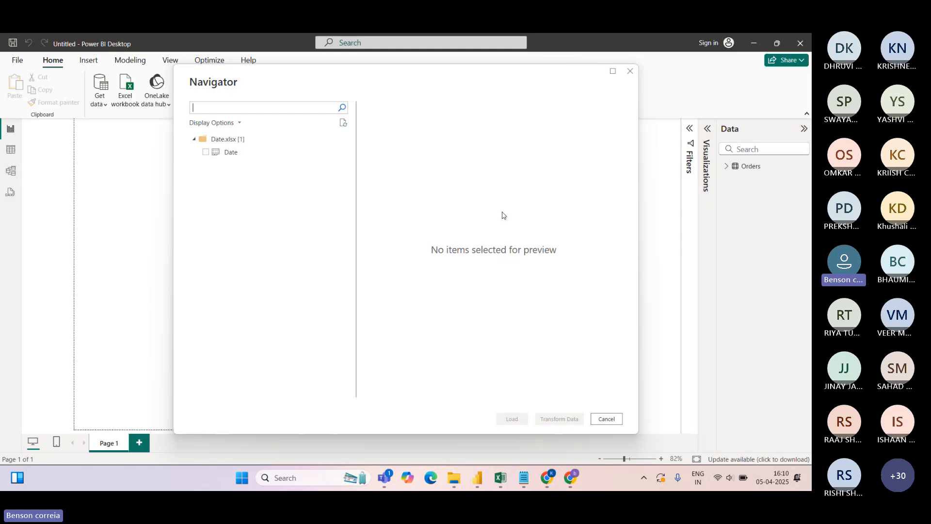
Tick the Date sheet in Navigator, check its preview, and load it as the Date table
click(205, 152)
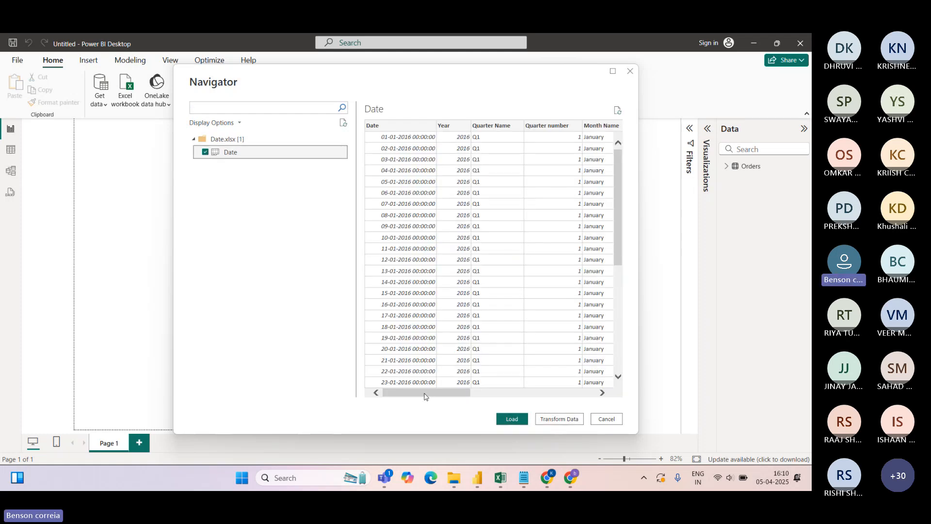
mouse_move(424, 396)
mouse_down()
mouse_move(579, 395)
mouse_move(426, 396)
mouse_up()
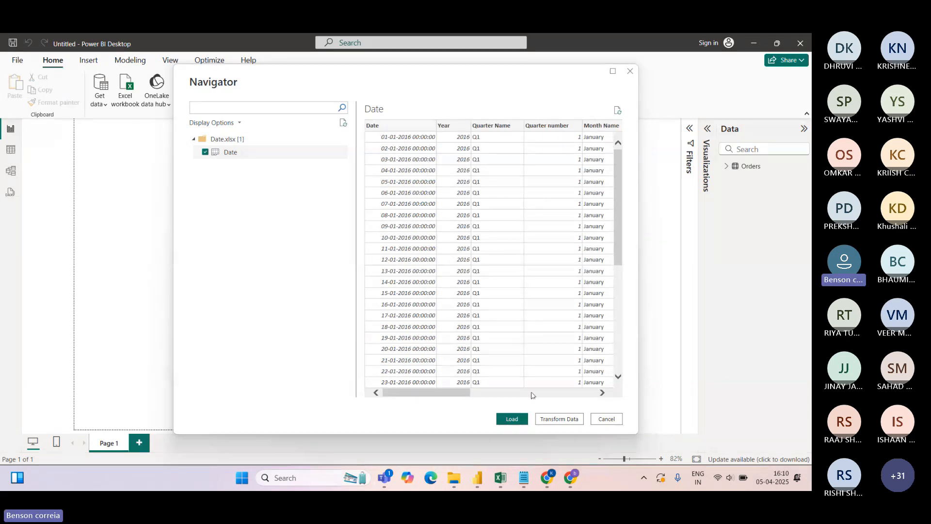
click(514, 418)
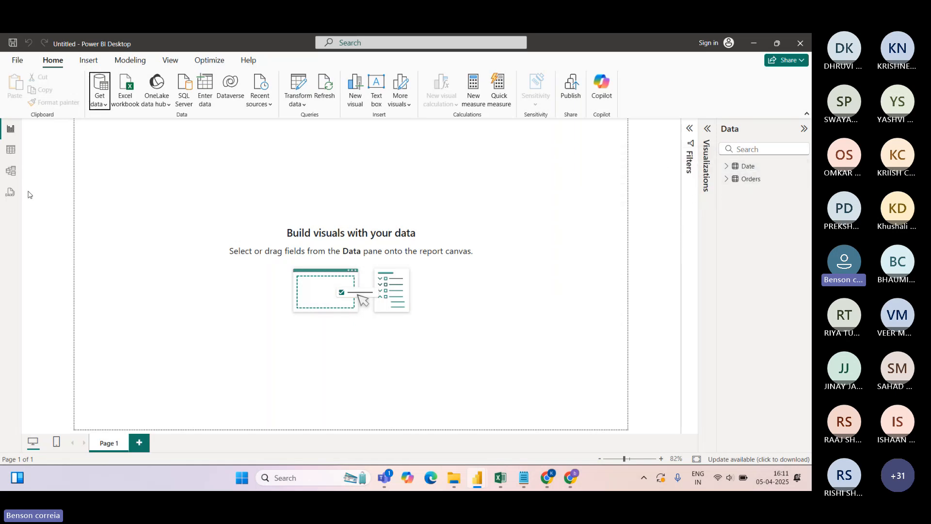
click(10, 151)
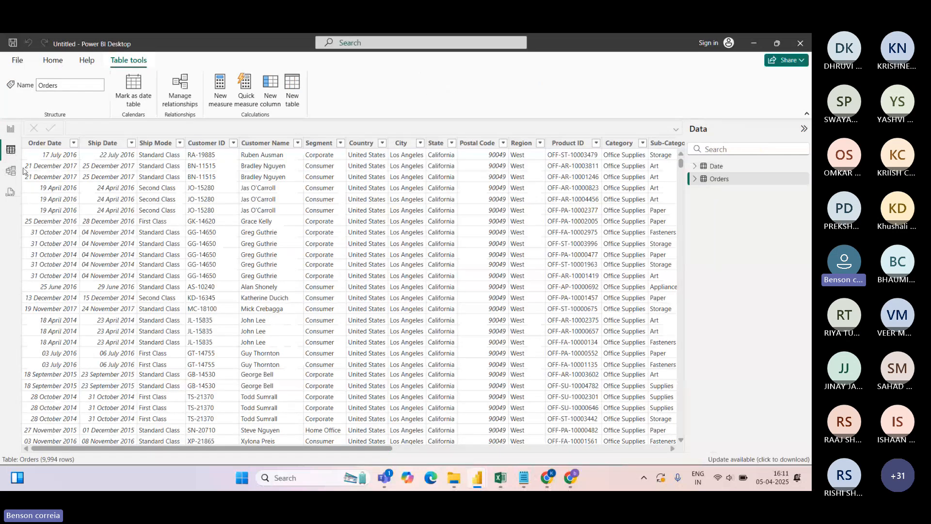
click(715, 167)
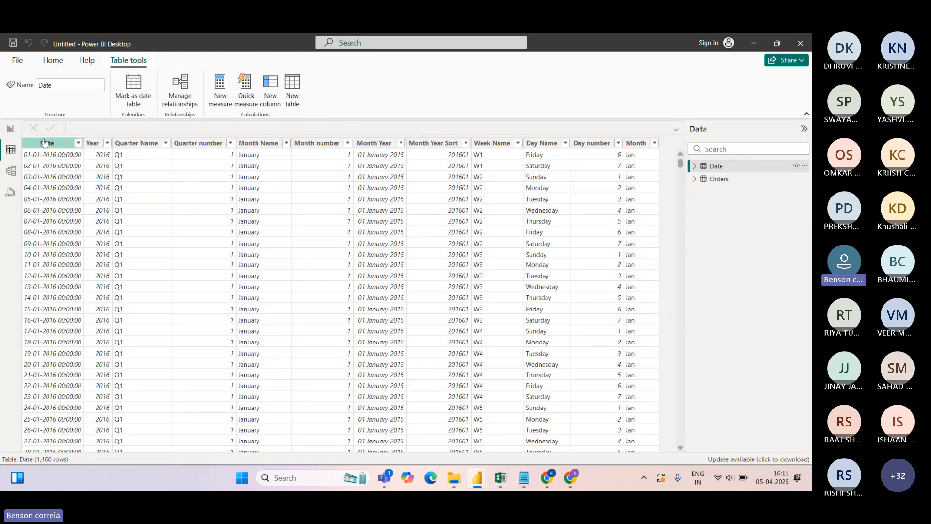
click(11, 130)
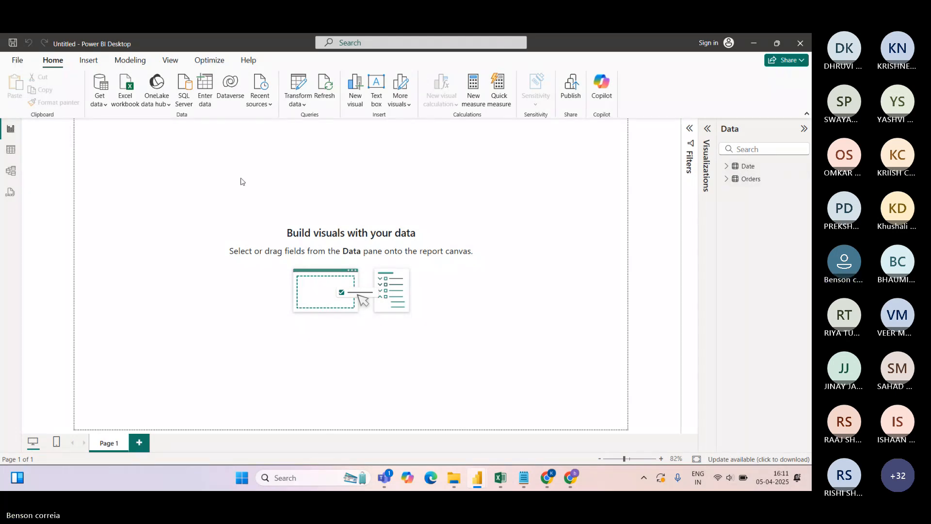
click(12, 151)
click(719, 178)
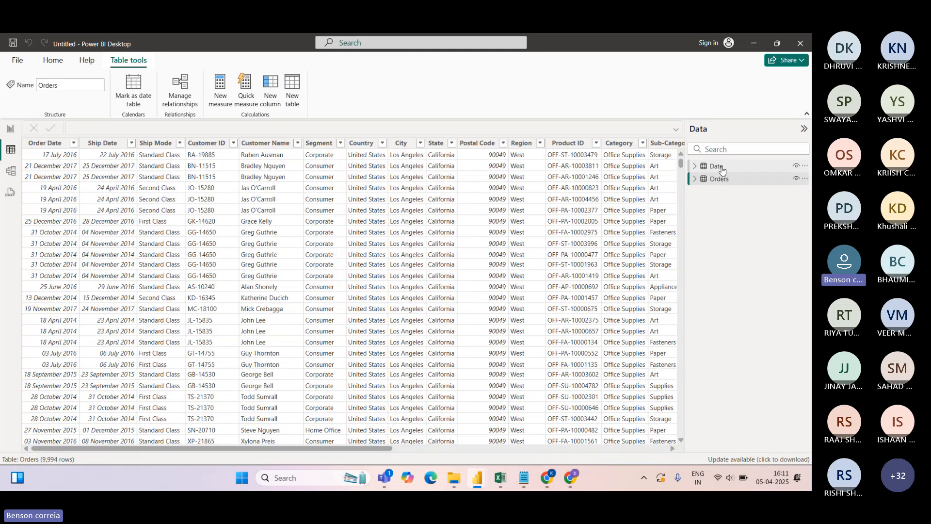
click(717, 168)
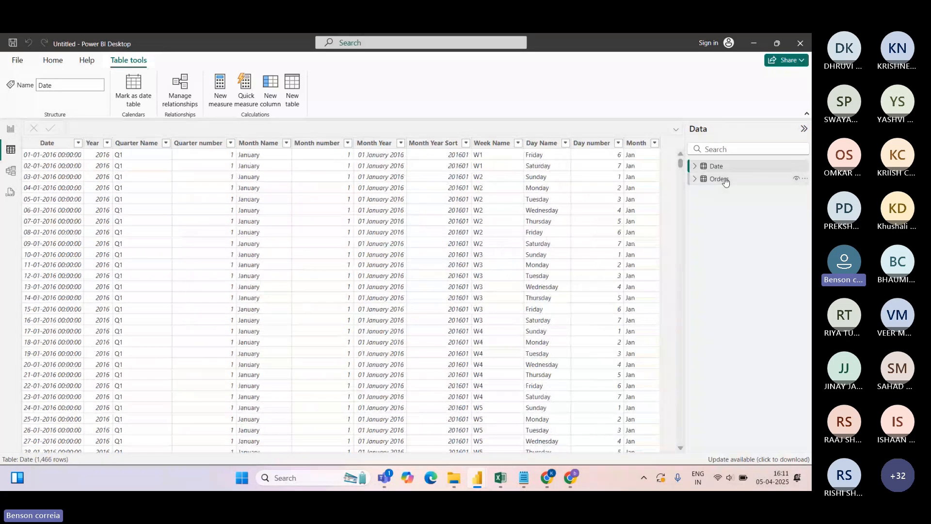
click(724, 180)
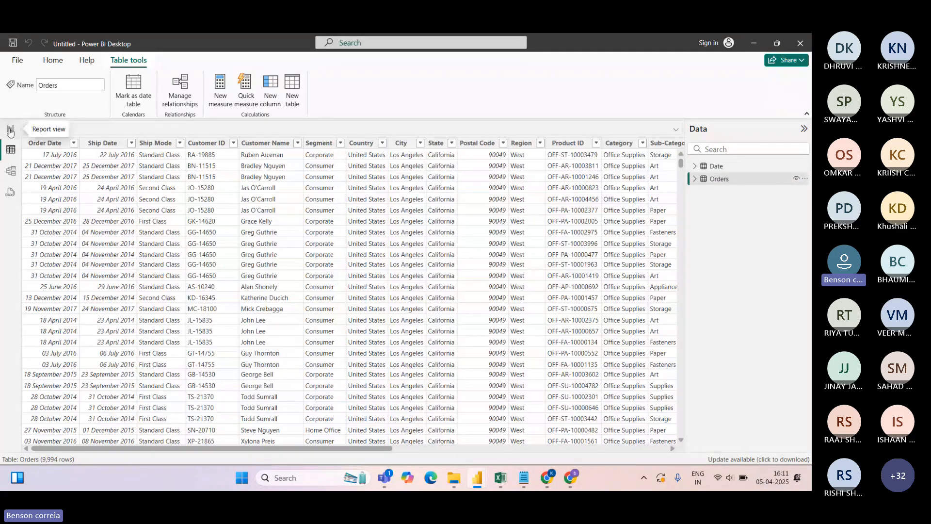
click(10, 130)
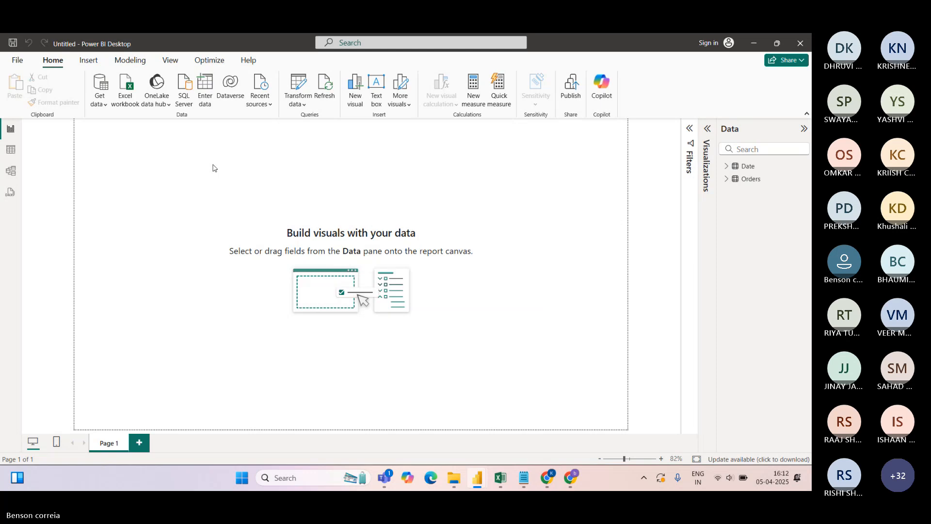
mouse_move(384, 476)
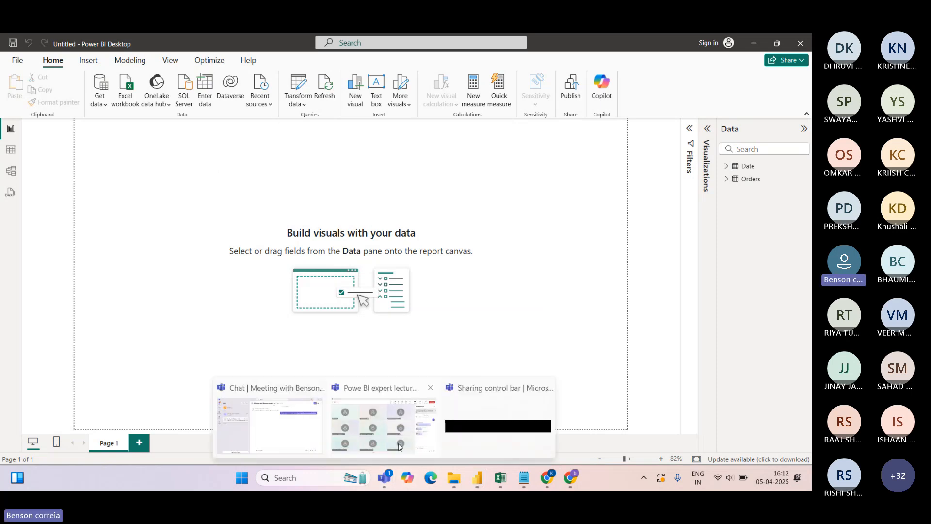
click(366, 444)
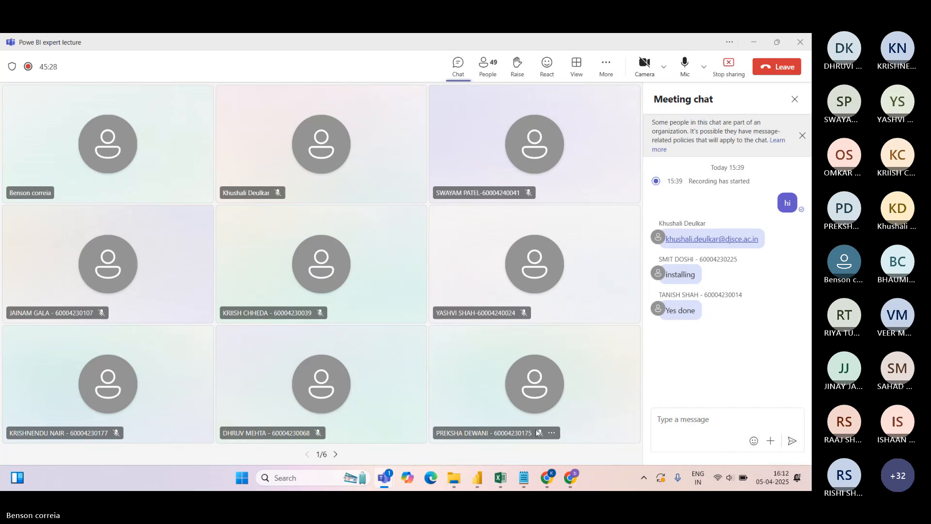
mouse_move(477, 482)
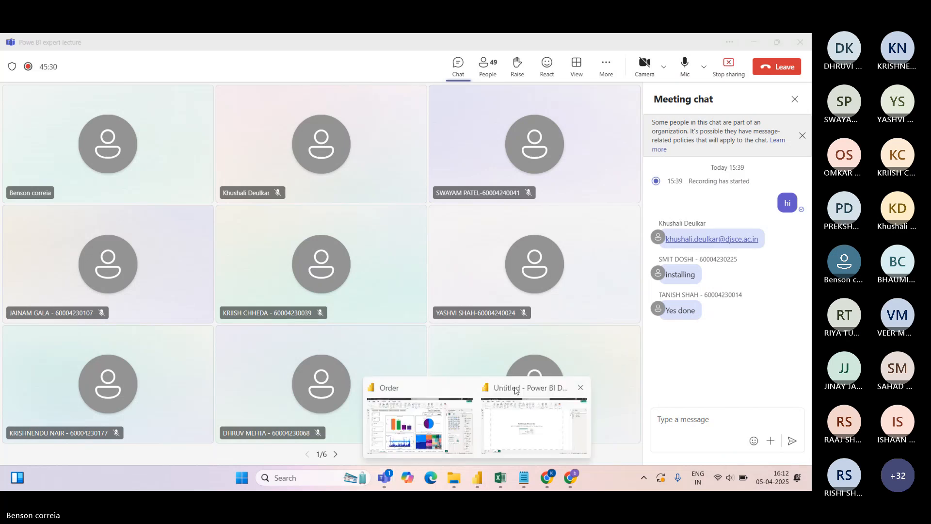
click(515, 388)
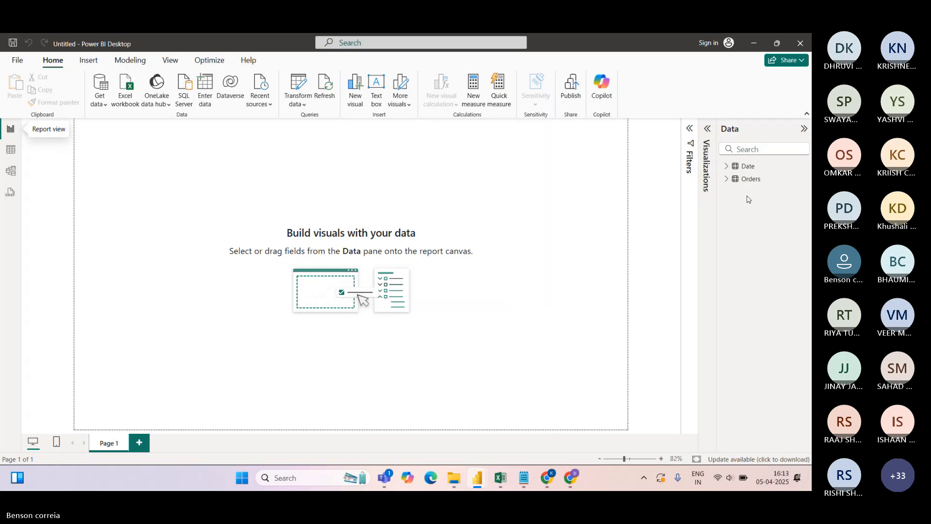
click(726, 166)
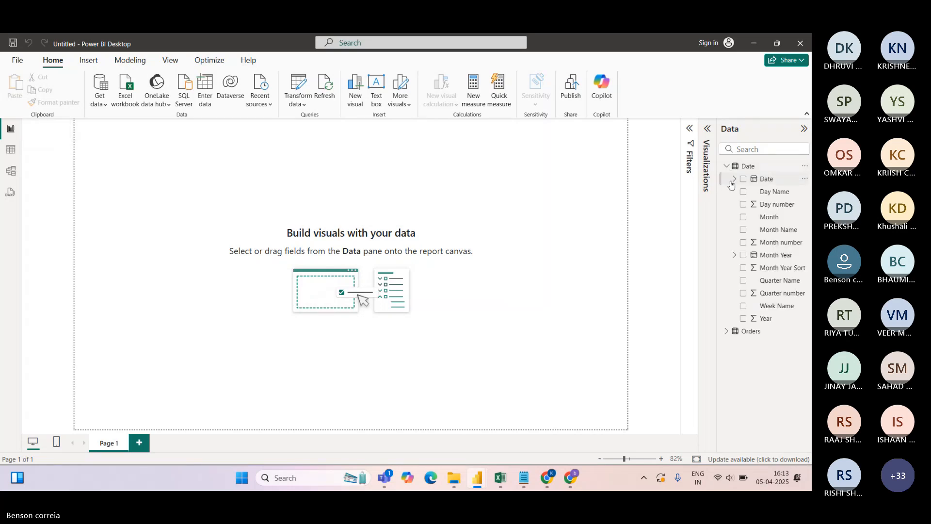
click(727, 332)
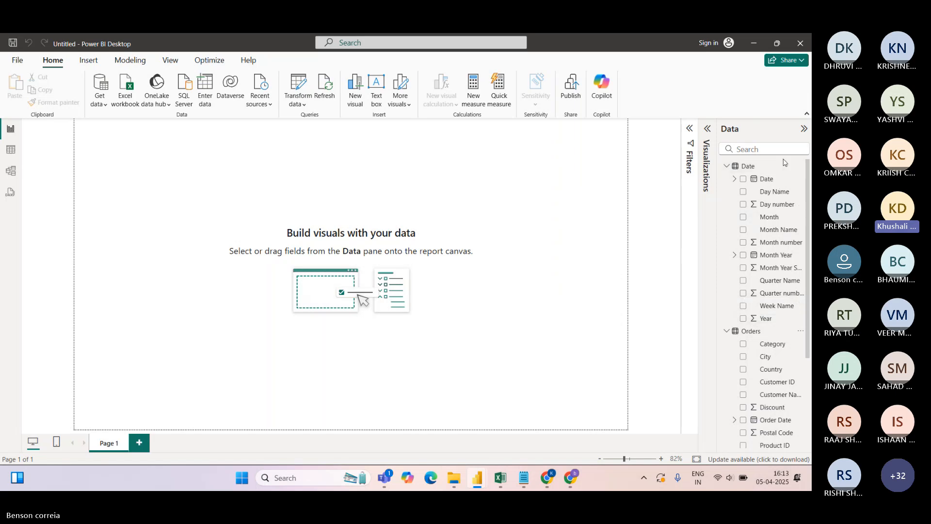
click(727, 167)
click(726, 179)
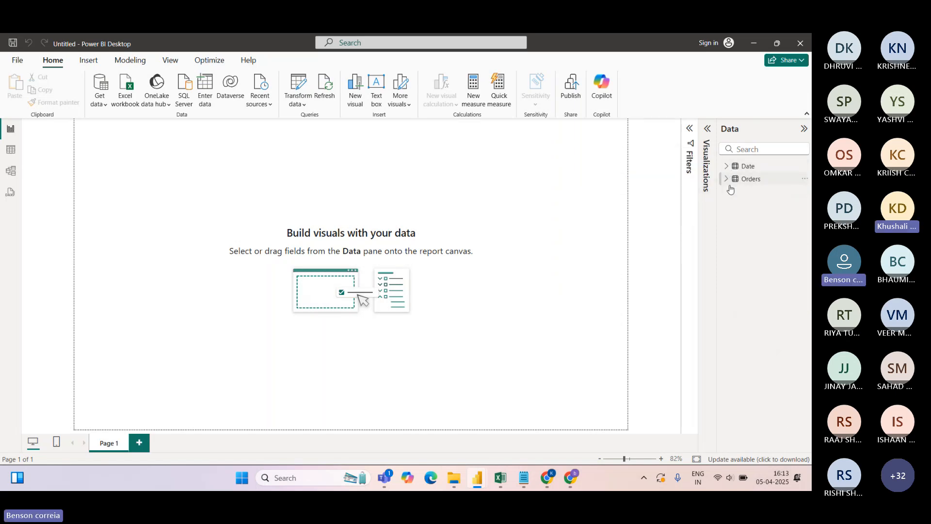
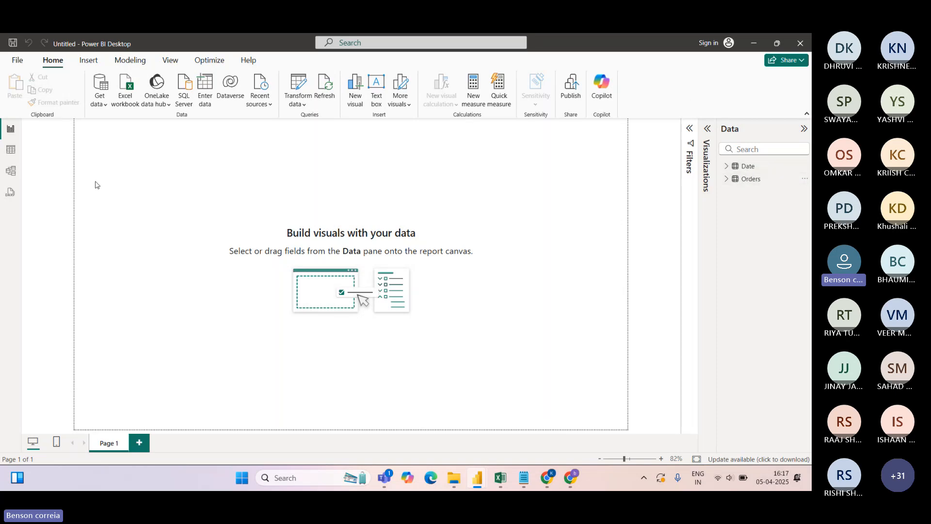
In Table view, inspect the Date table's rows, then return to the 9,994 Orders rows
click(10, 152)
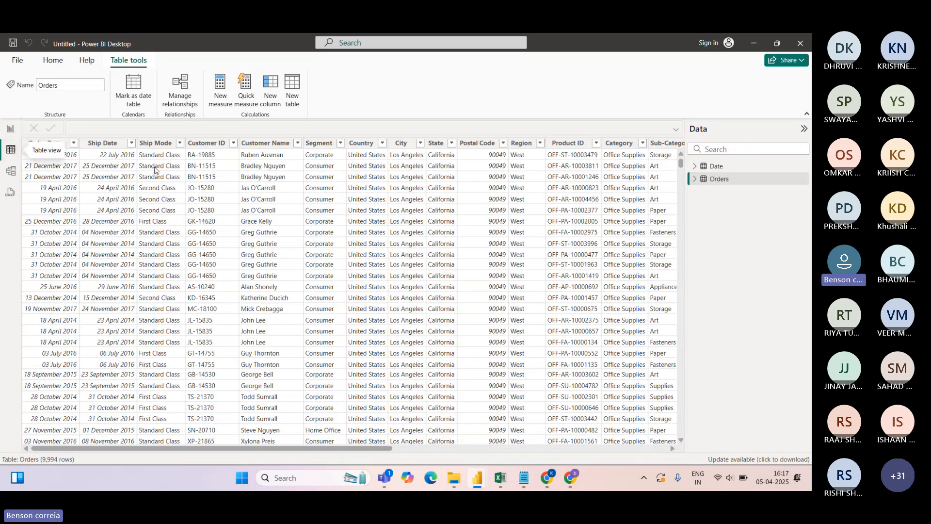
click(716, 167)
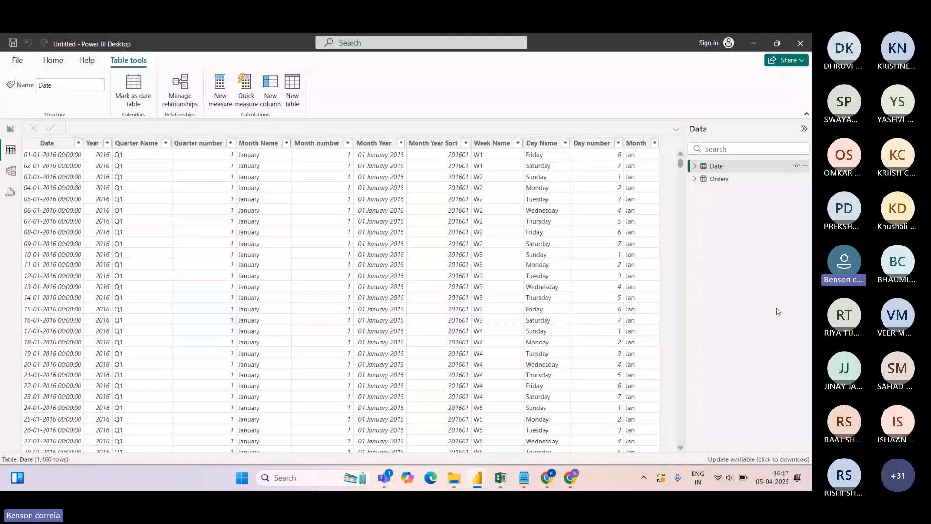
click(718, 180)
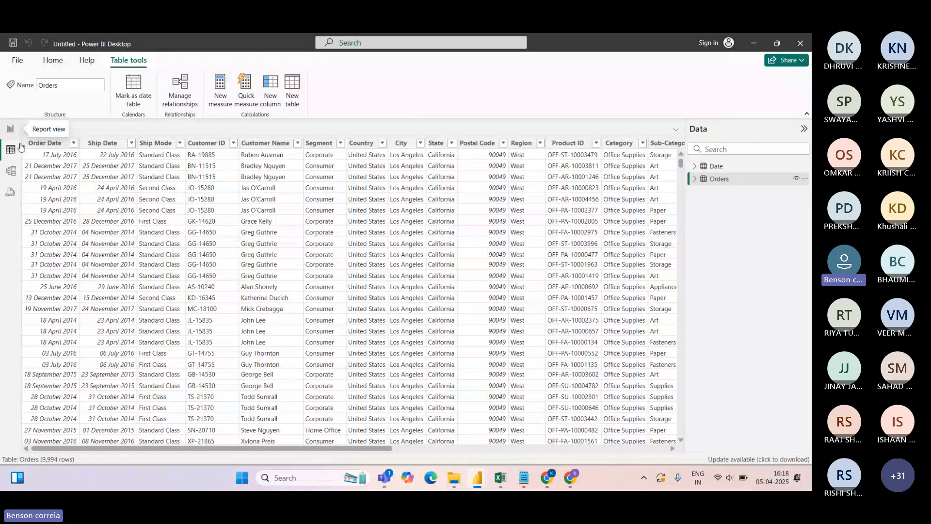
Show the model diagram with the Properties pane collapsed and nudge both table cards
click(11, 172)
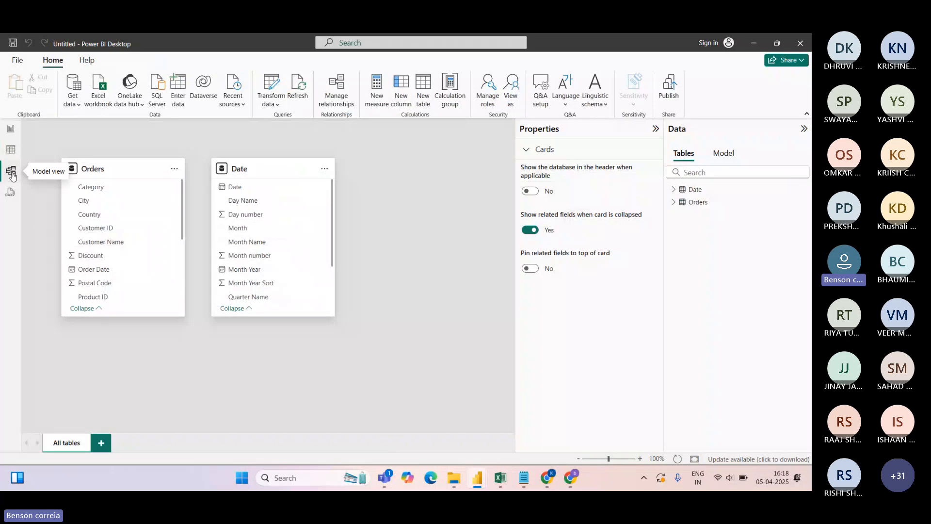
click(654, 129)
drag(128, 171, 126, 180)
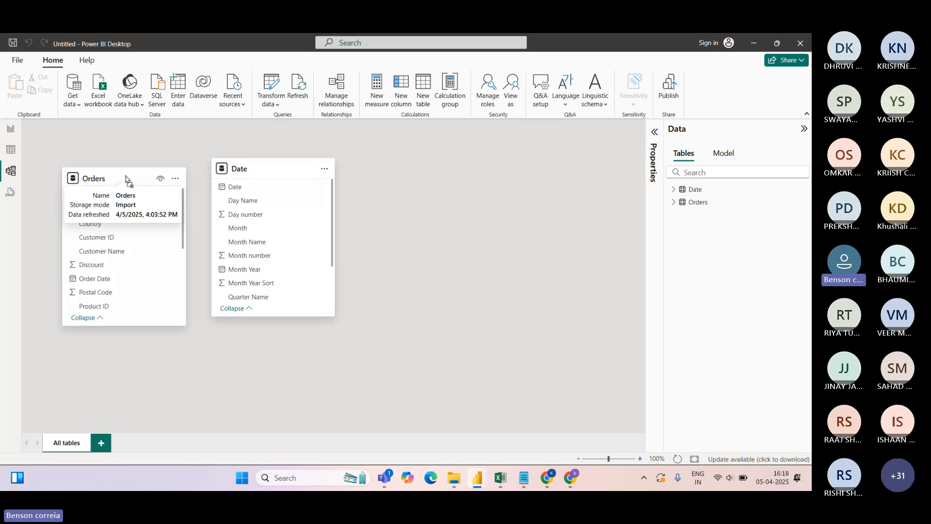
drag(250, 172, 261, 184)
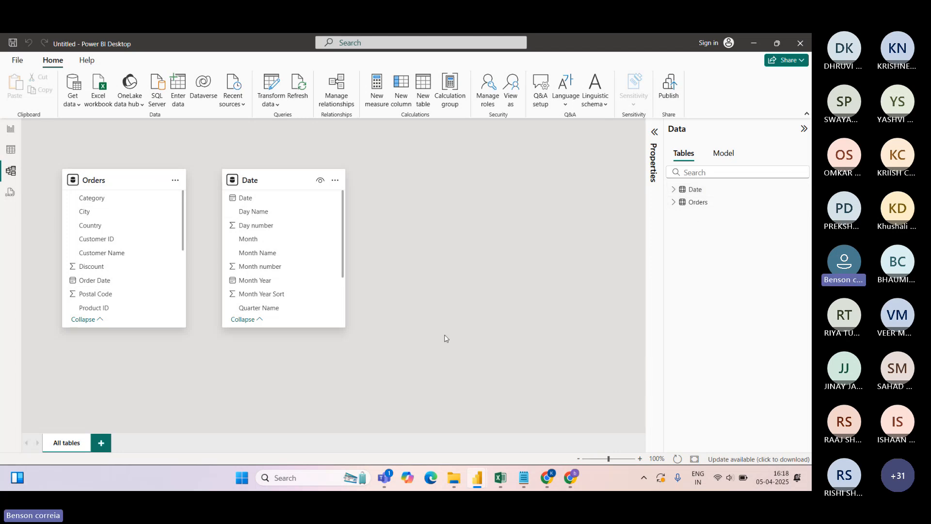
Check the Orders Order Date column and the Date table rows, then return to the diagram
click(11, 153)
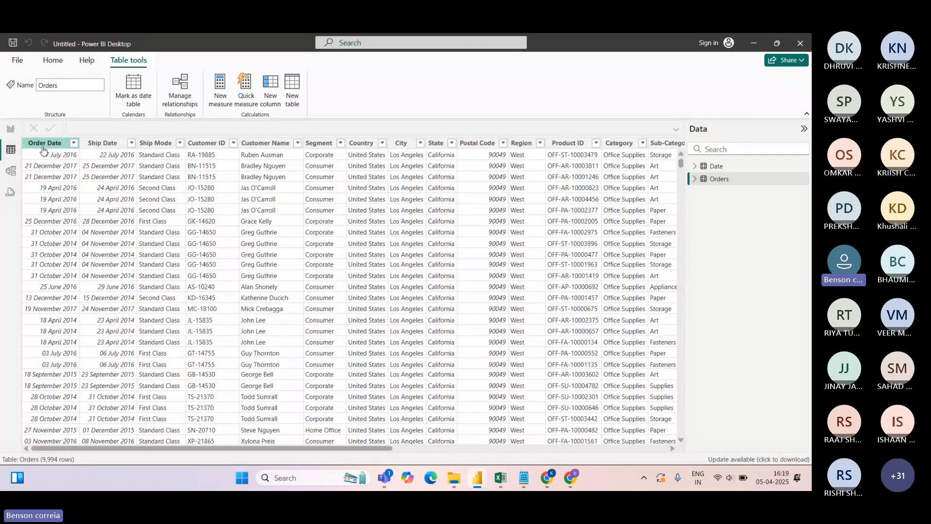
click(95, 147)
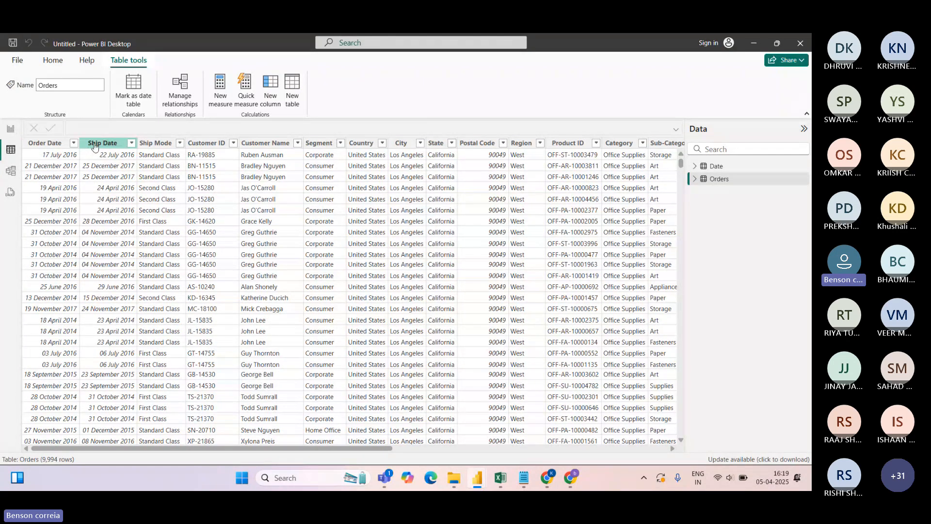
click(715, 167)
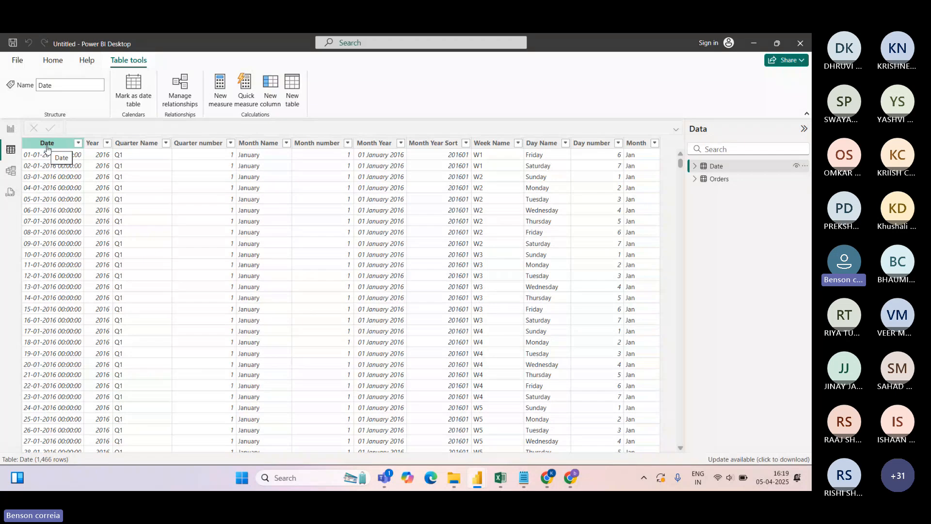
click(11, 171)
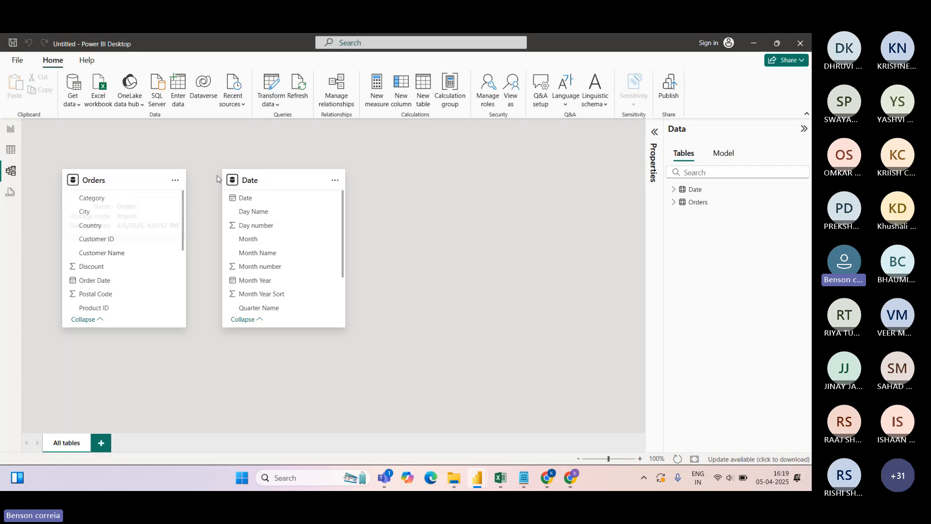
Arrange the diagram with the Date card on the left and the Orders card on the right
drag(101, 187, 427, 189)
drag(297, 185, 213, 188)
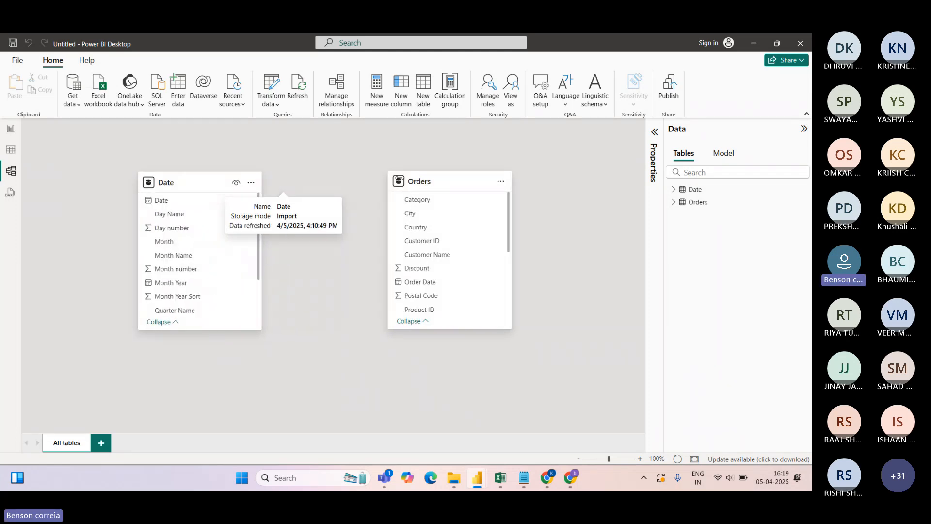
drag(399, 179, 386, 188)
drag(182, 181, 182, 195)
drag(405, 184, 390, 190)
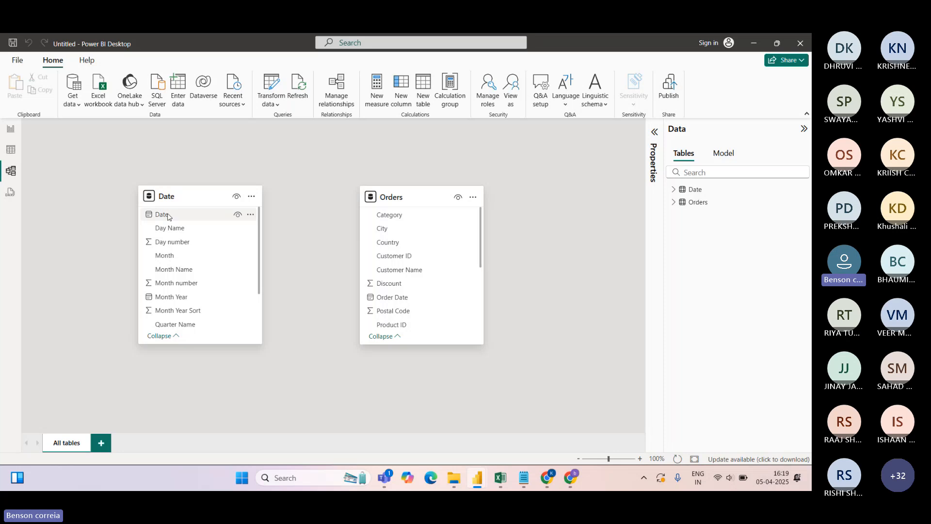
drag(162, 217, 379, 298)
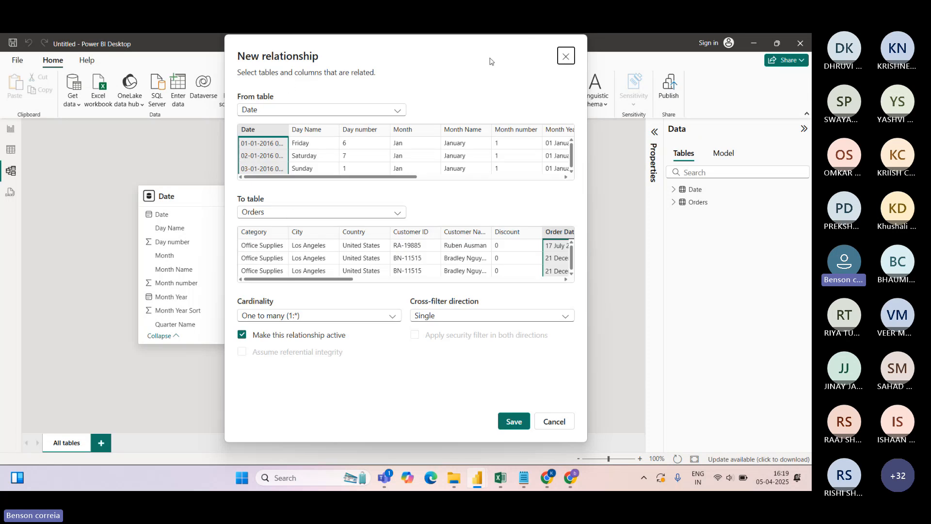
click(548, 417)
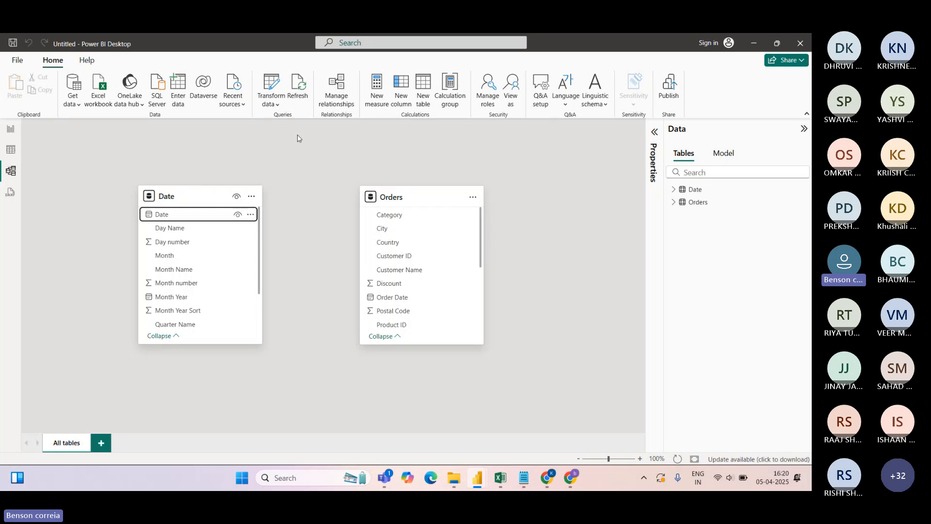
click(340, 102)
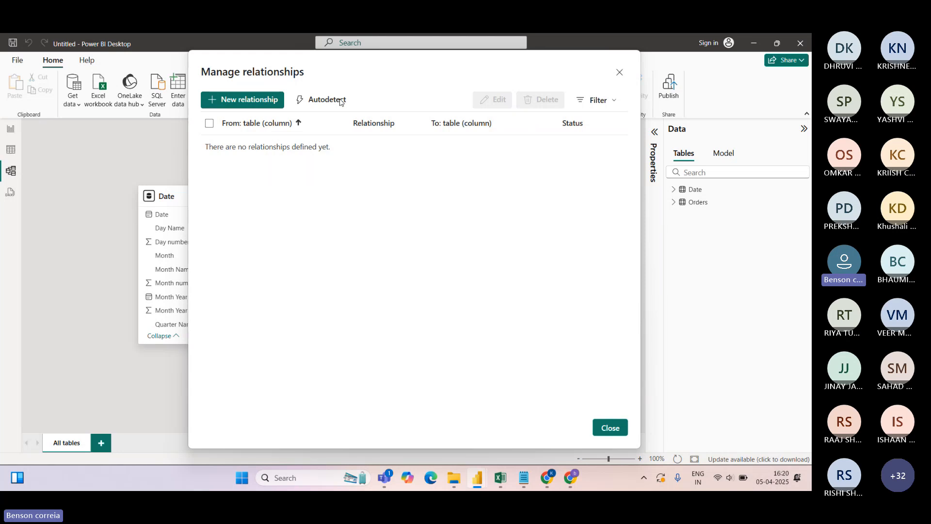
click(241, 100)
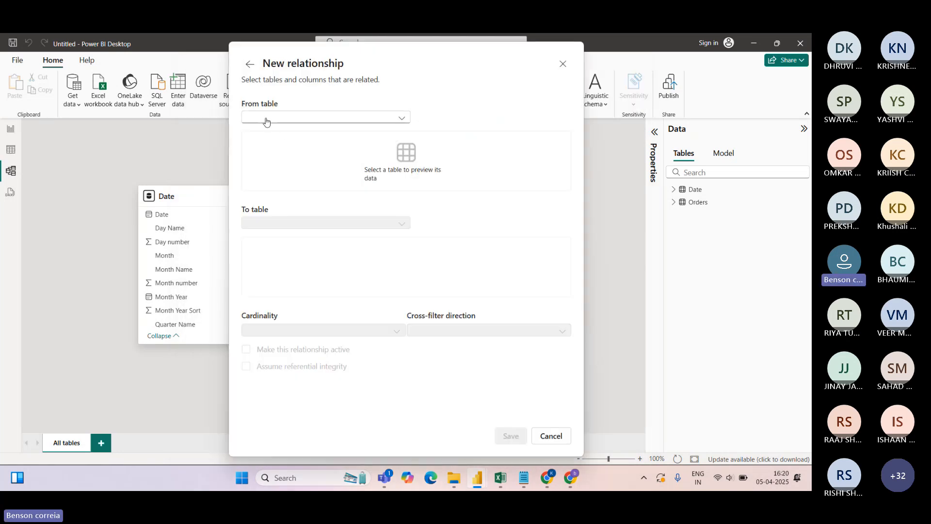
click(401, 118)
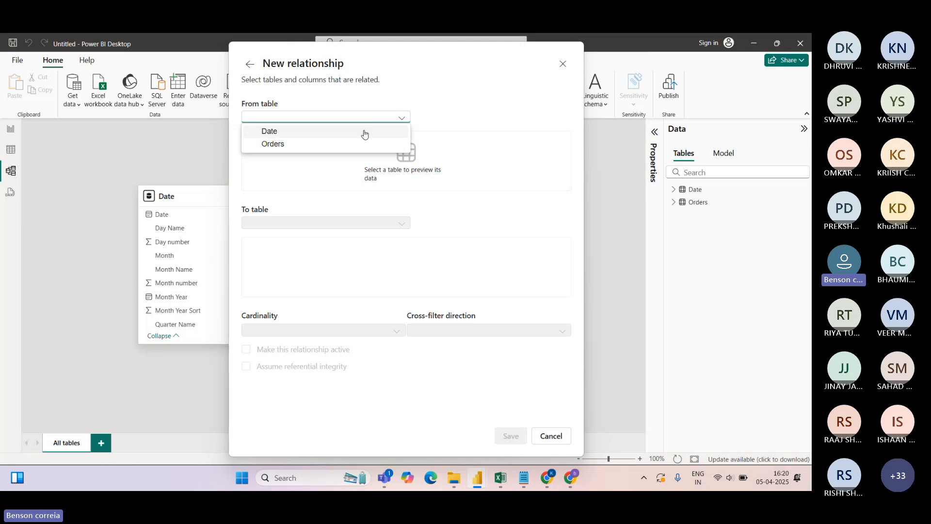
click(364, 132)
click(401, 221)
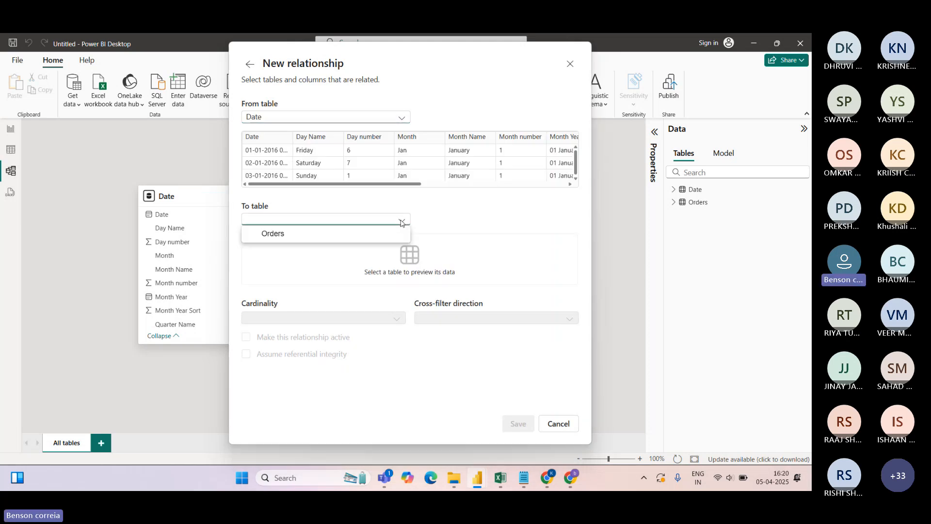
click(271, 234)
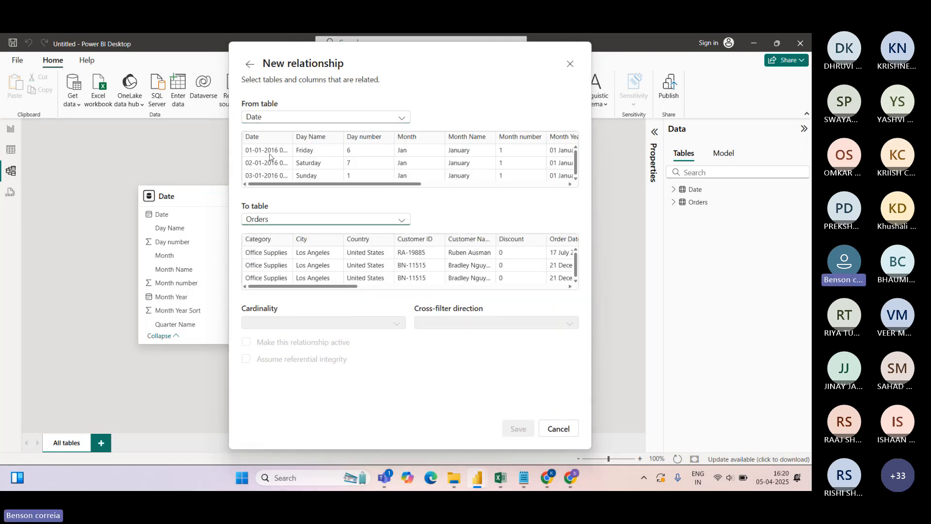
click(257, 138)
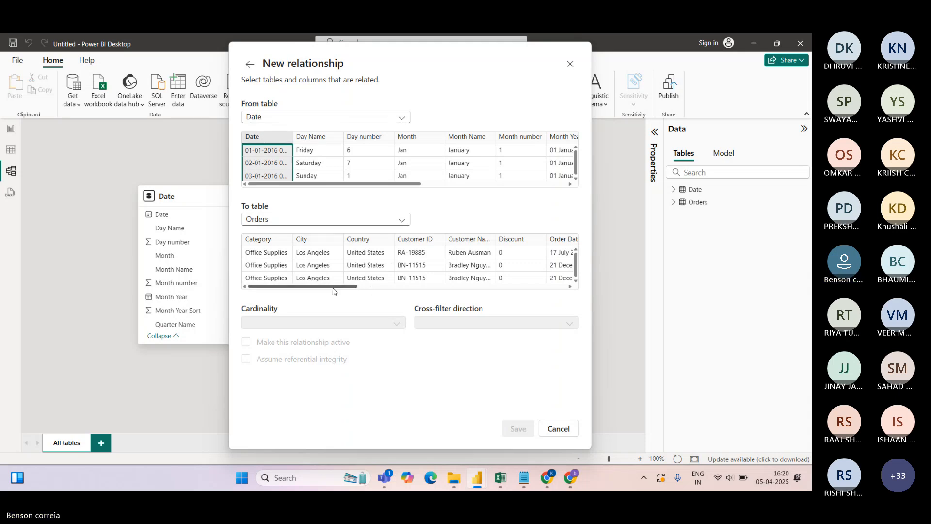
drag(330, 287, 406, 290)
click(333, 242)
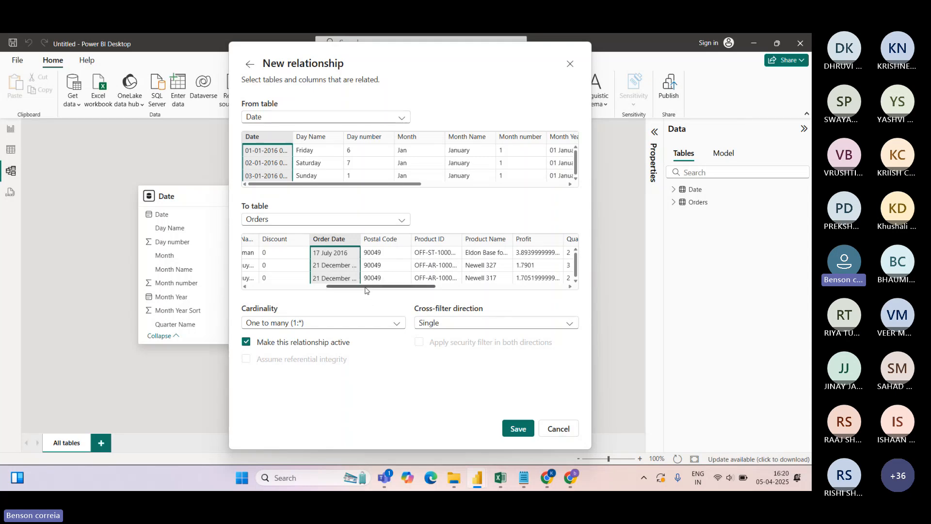
drag(366, 290, 277, 294)
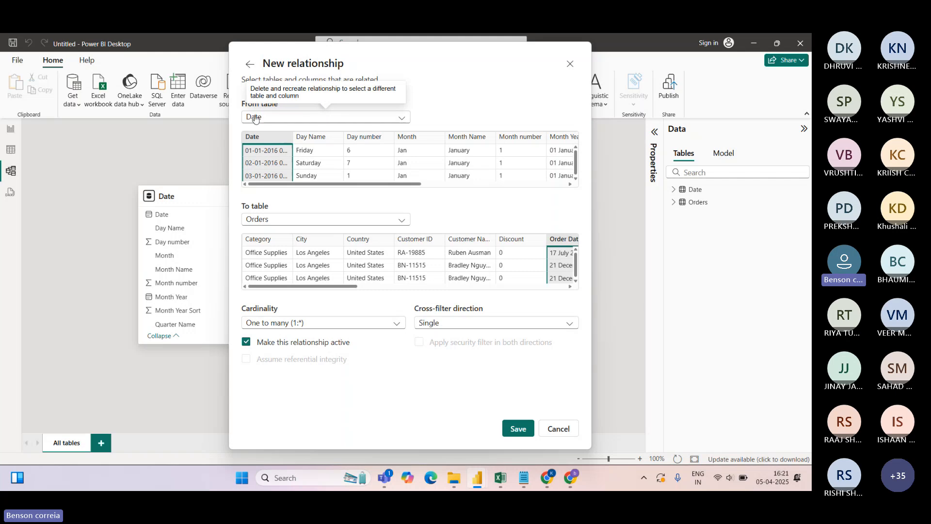
Try relating Orders' Order Date to Date's Date column, then cancel without saving
click(555, 429)
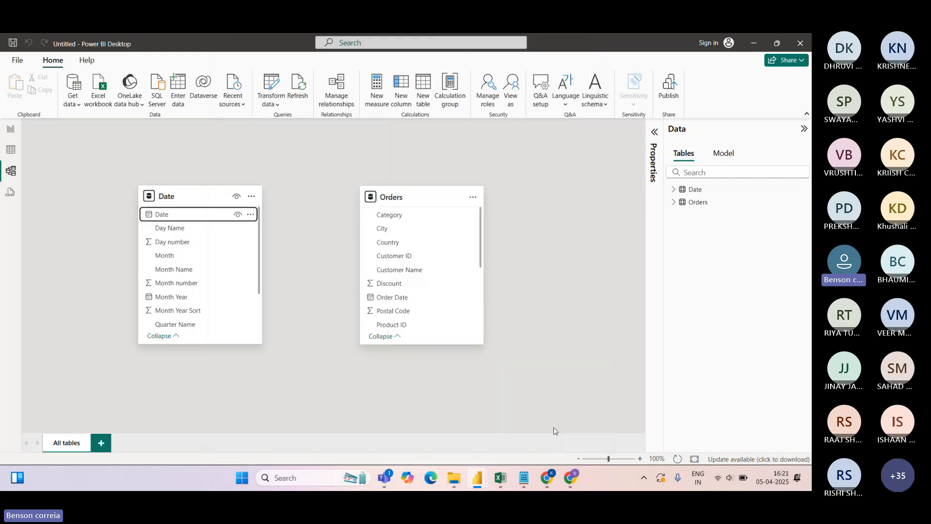
click(233, 100)
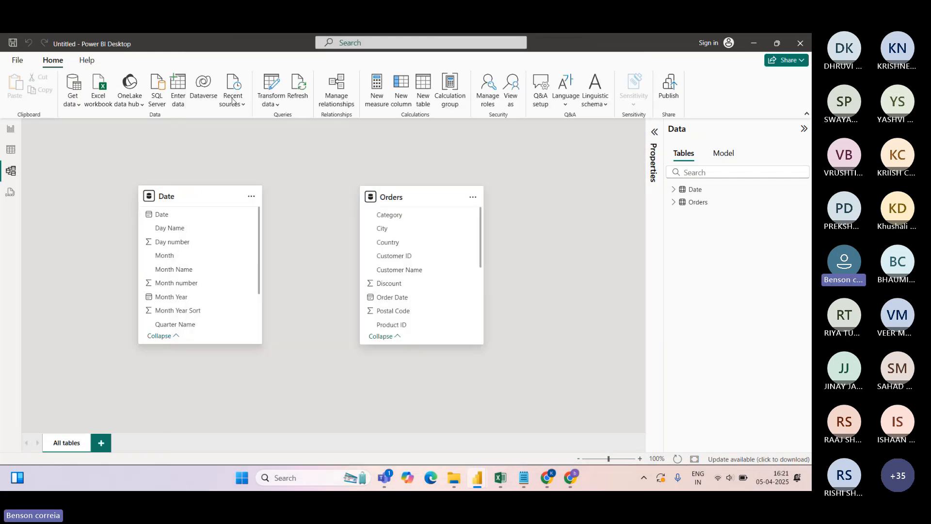
click(294, 118)
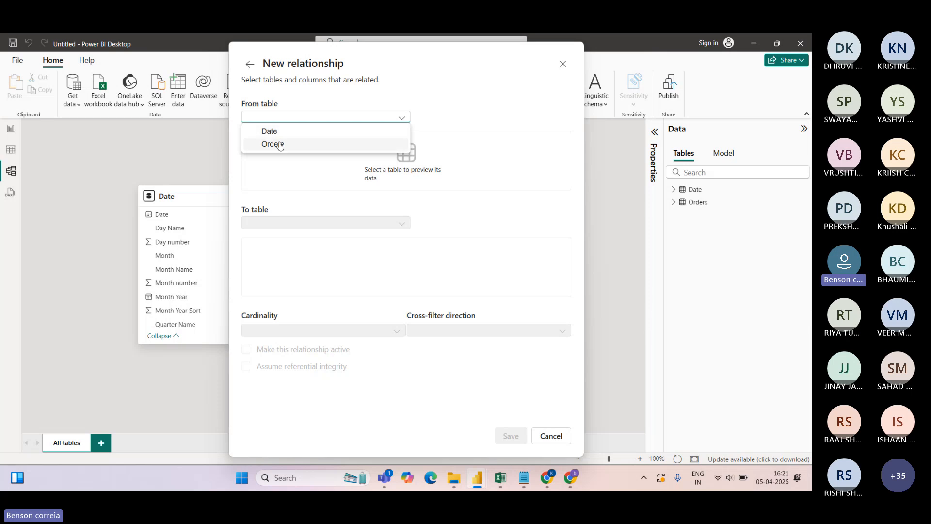
click(279, 144)
click(290, 220)
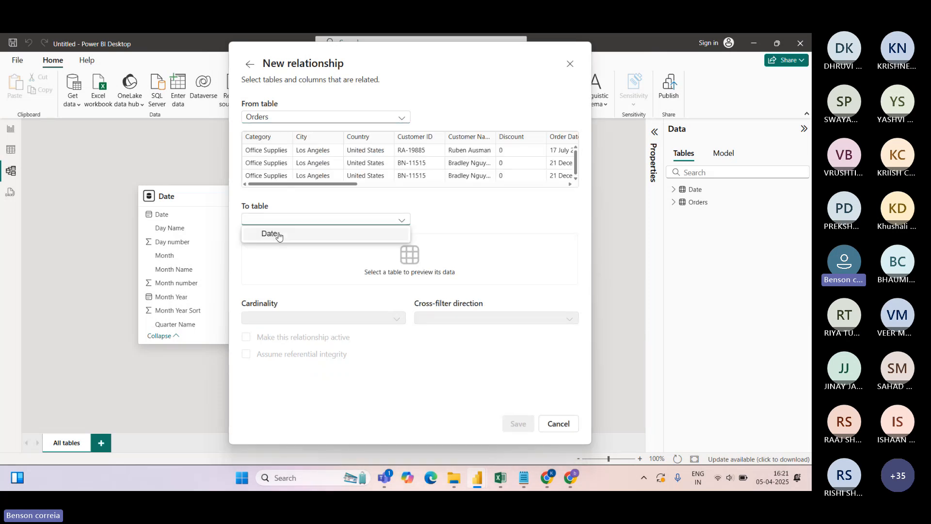
click(279, 234)
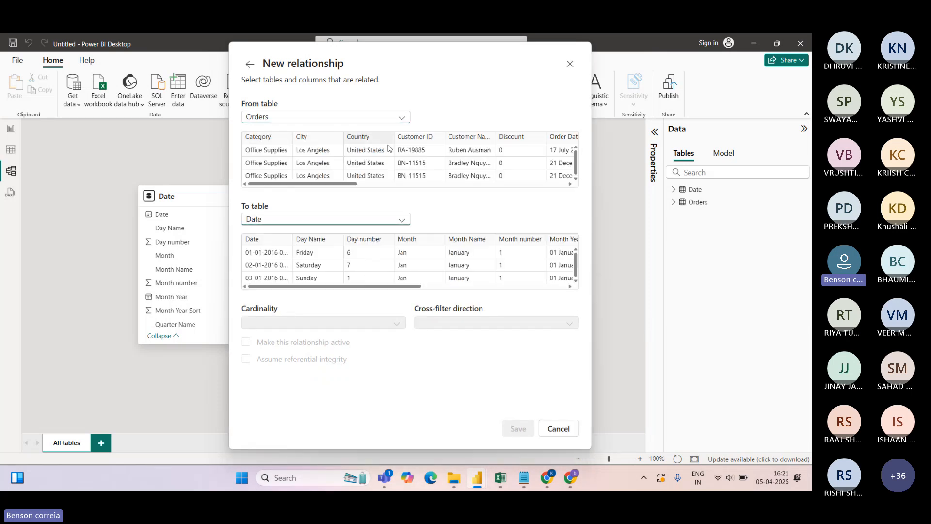
drag(355, 185, 403, 190)
click(421, 137)
click(253, 239)
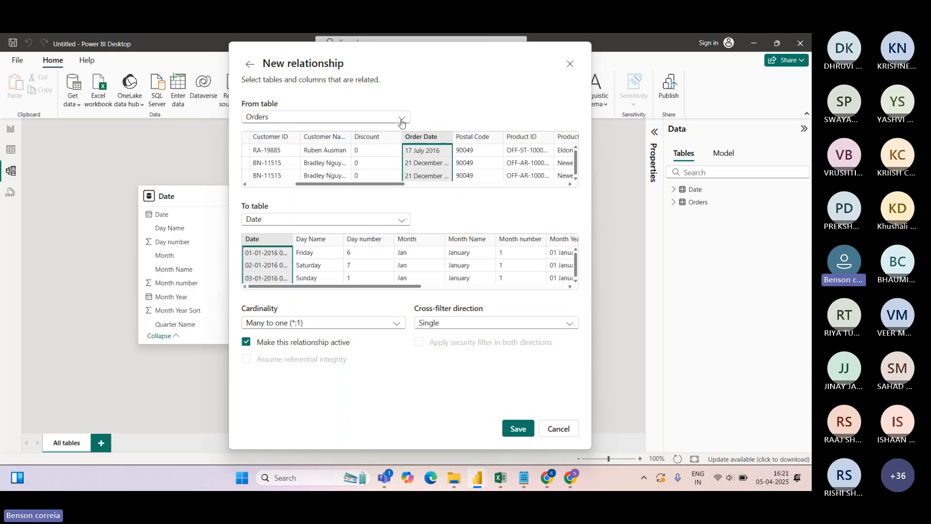
click(558, 428)
Start a new relationship linking Date's Date column to Orders' Order Date
click(329, 94)
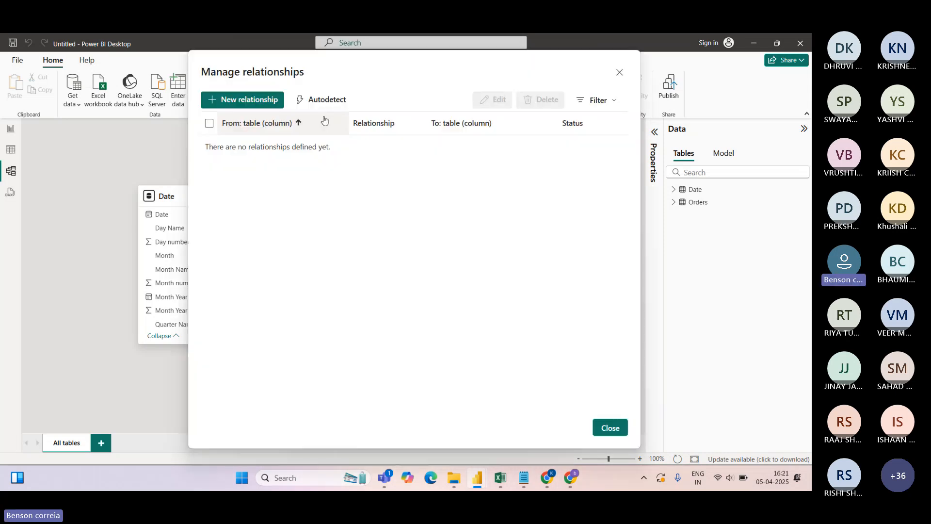
click(237, 109)
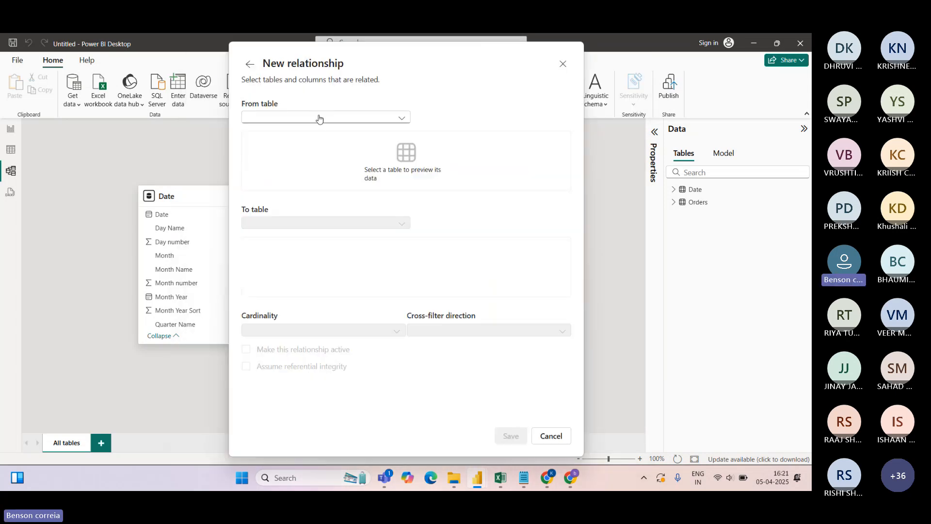
click(313, 120)
click(281, 132)
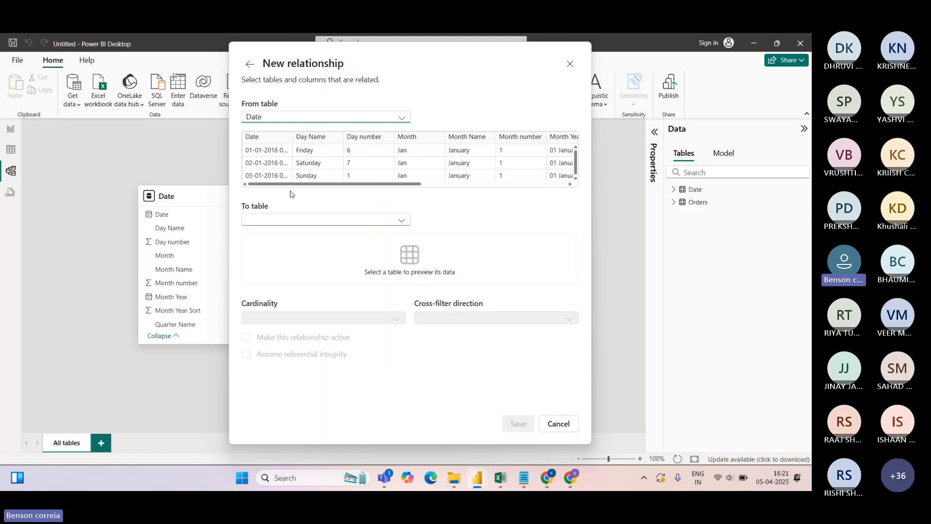
click(289, 220)
click(279, 237)
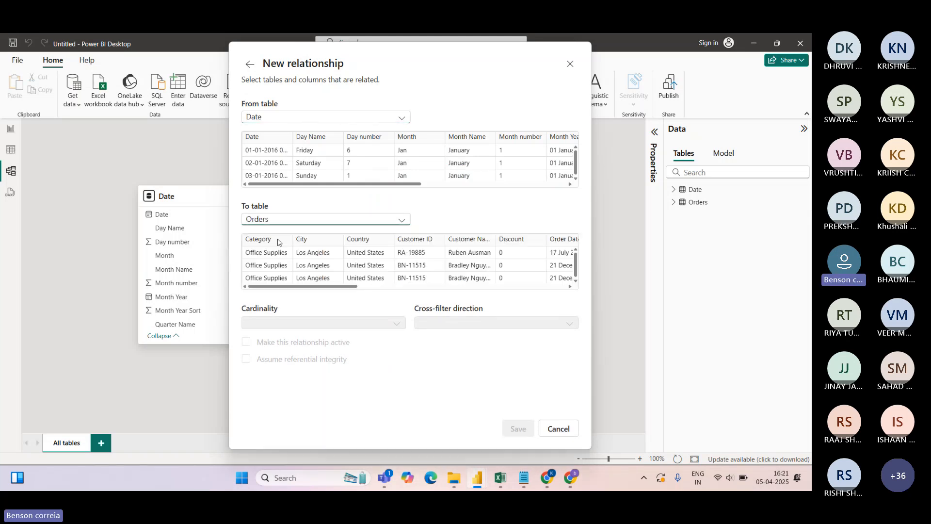
click(280, 139)
drag(351, 287, 393, 287)
click(439, 247)
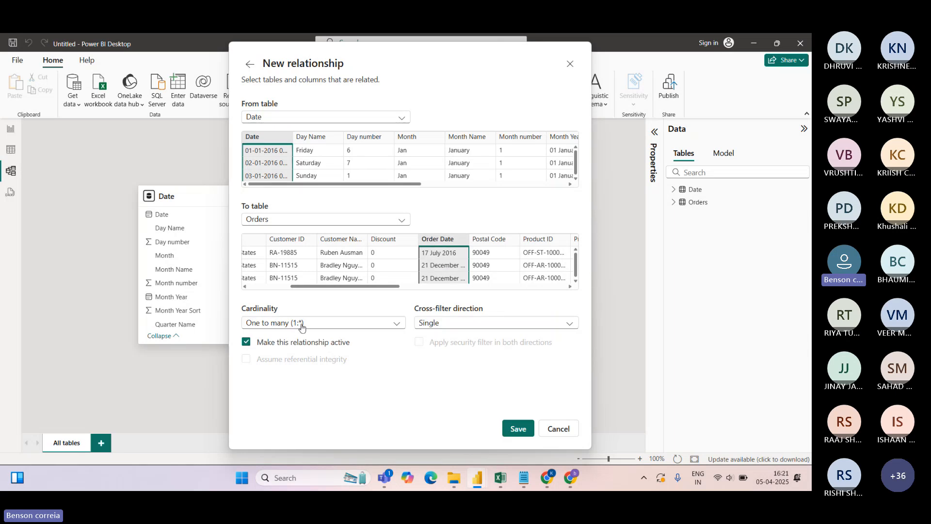
Keep One to many cardinality and Single cross-filter direction, and save the relationship
click(396, 324)
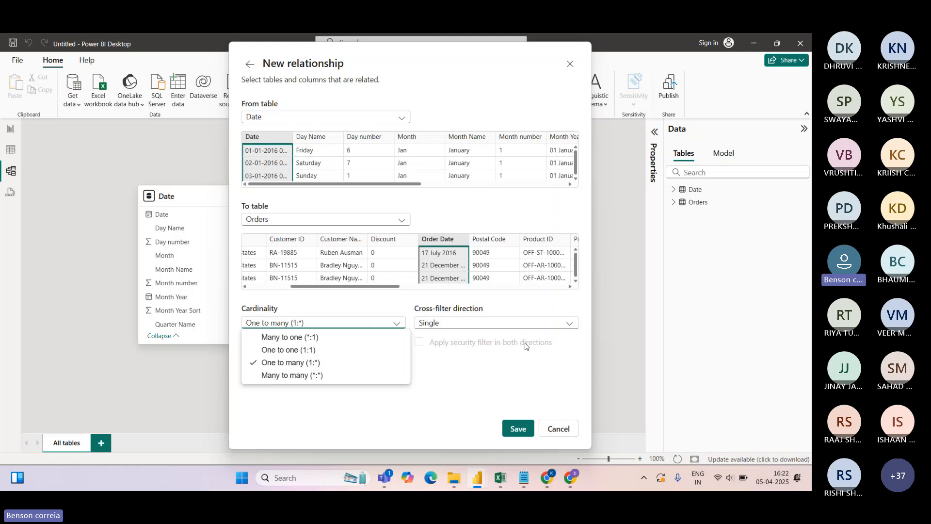
click(328, 362)
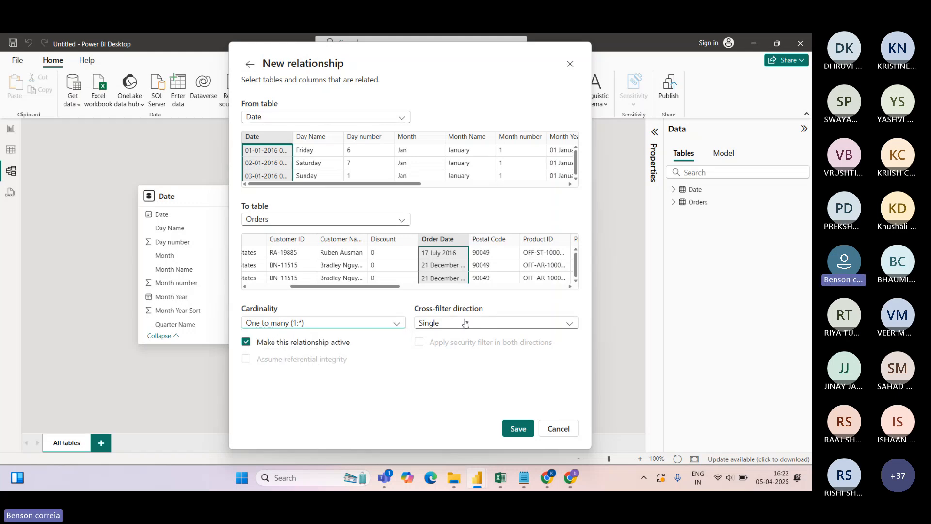
click(568, 325)
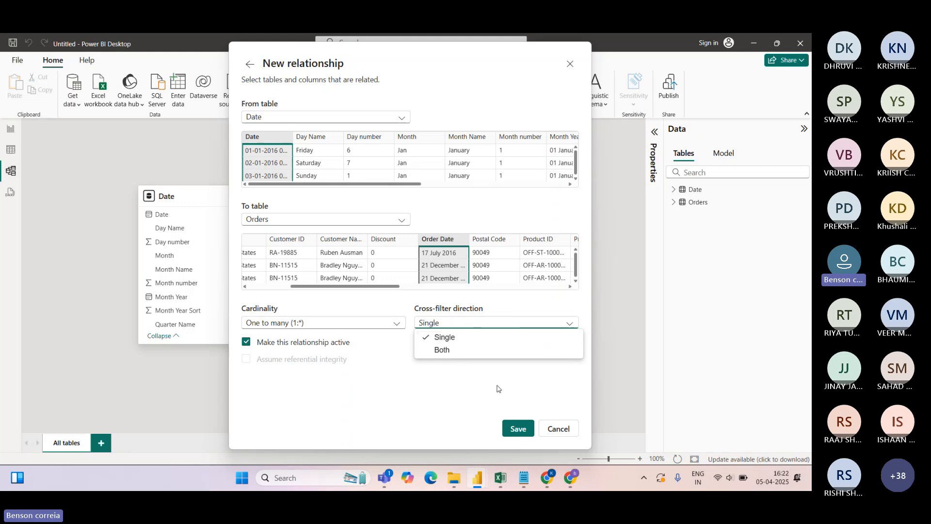
click(516, 432)
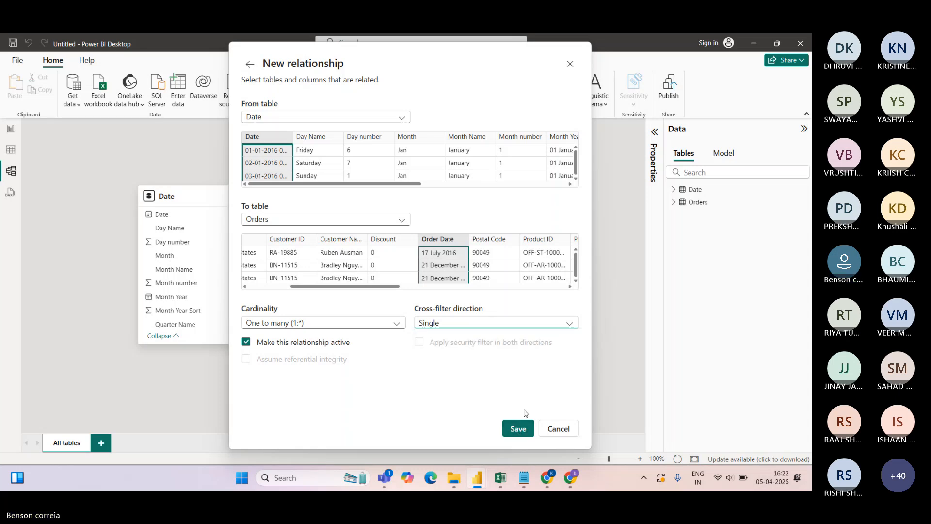
click(517, 429)
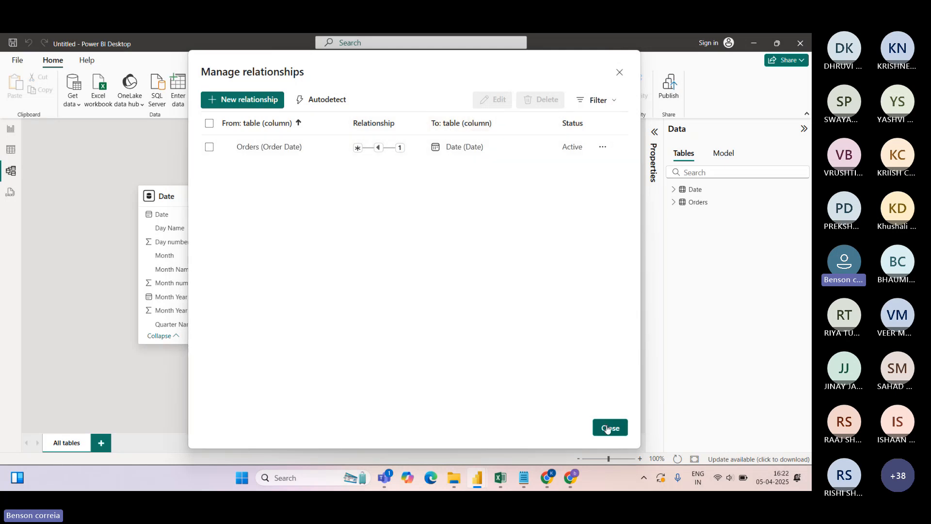
Spread the Date and Orders cards apart and open their relationship line for editing
click(619, 73)
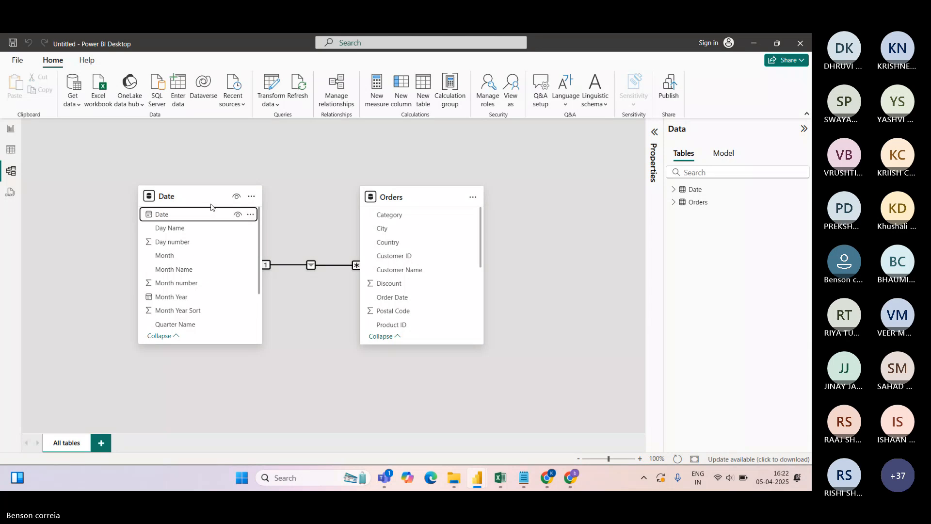
drag(186, 198, 175, 197)
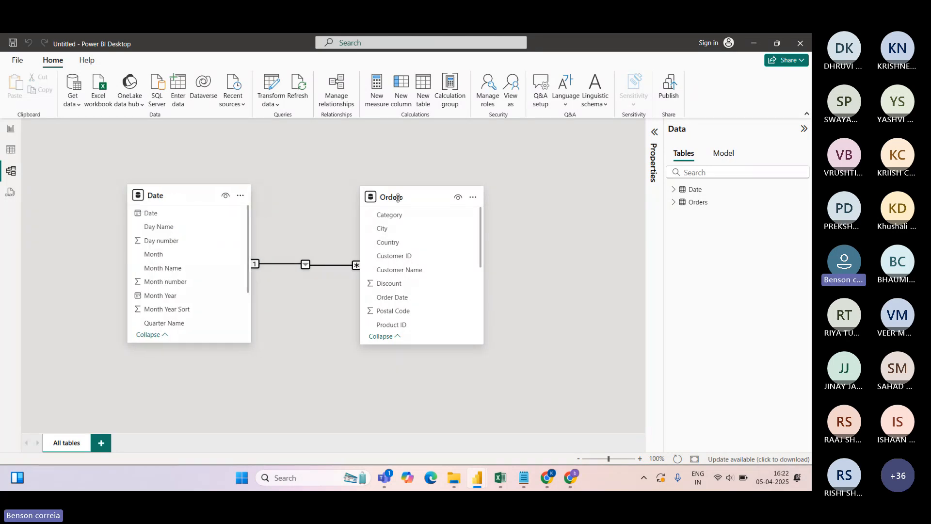
drag(401, 201, 424, 233)
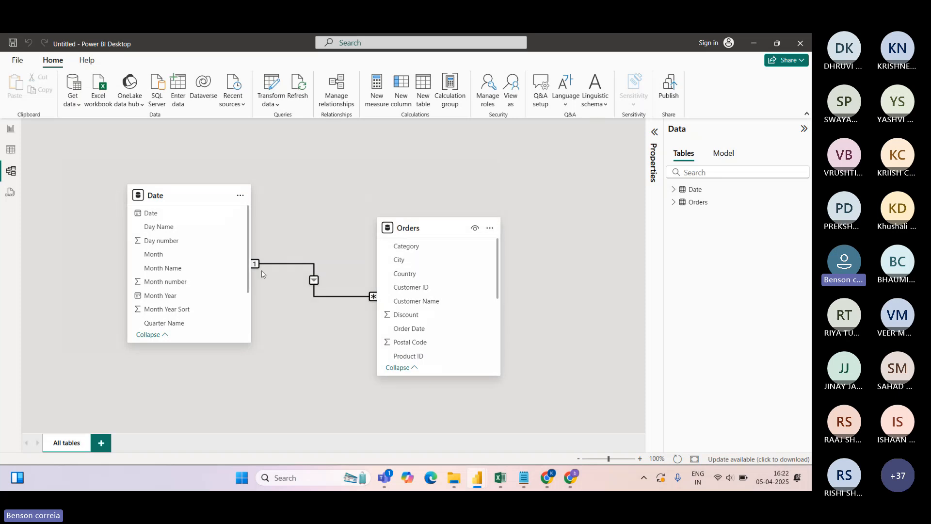
click(314, 281)
double_click(314, 281)
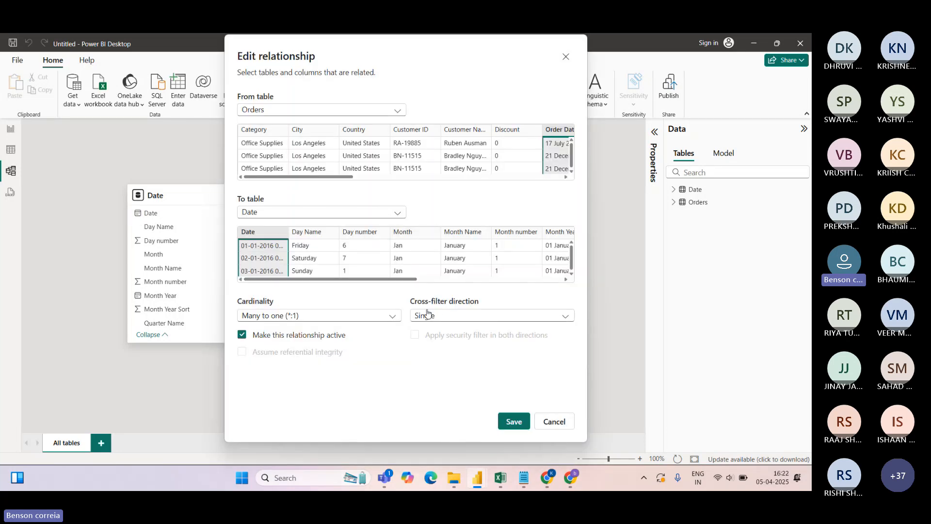
click(554, 422)
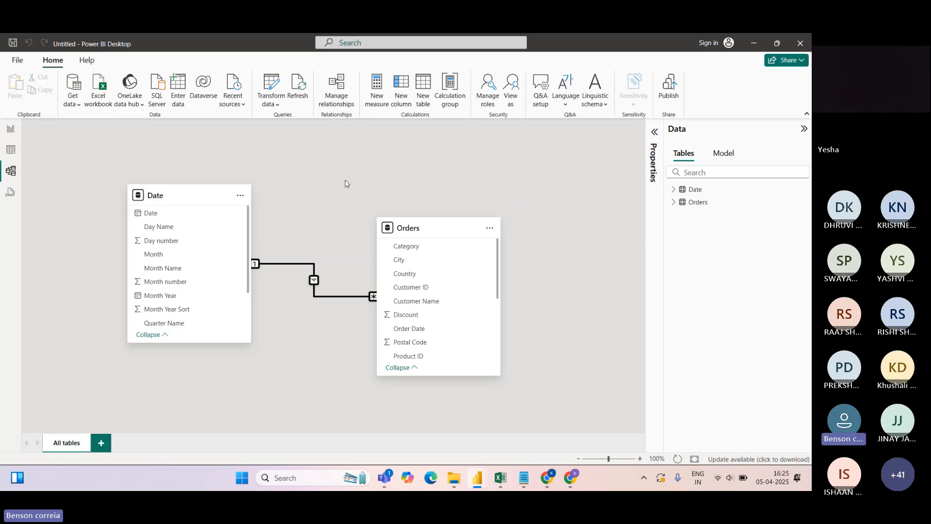
click(338, 99)
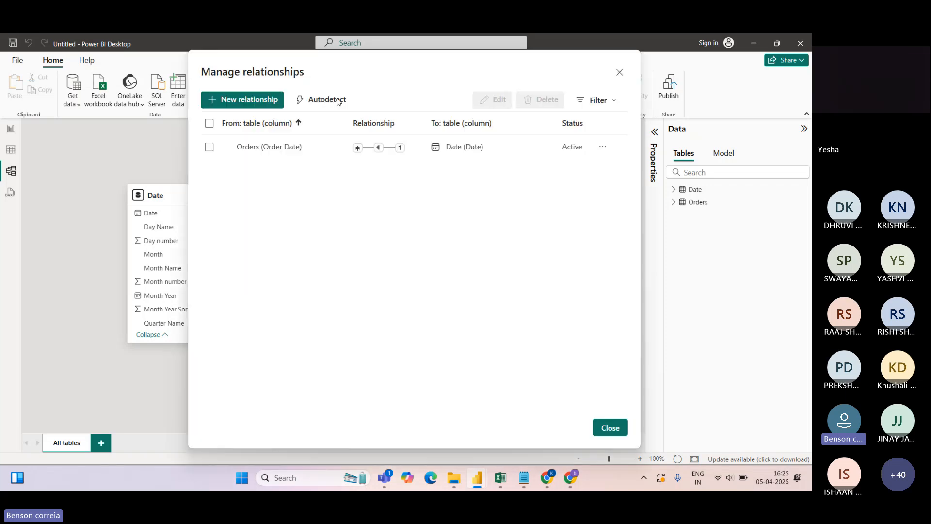
click(209, 146)
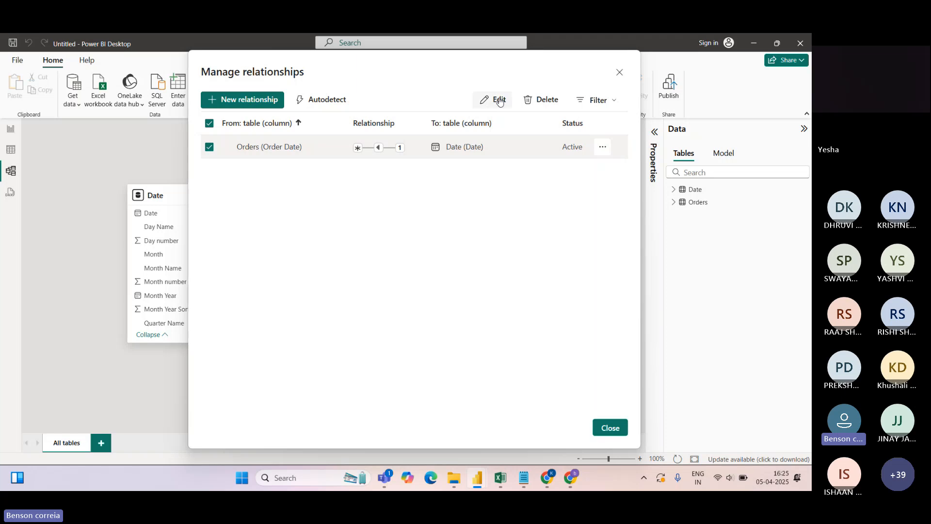
click(493, 99)
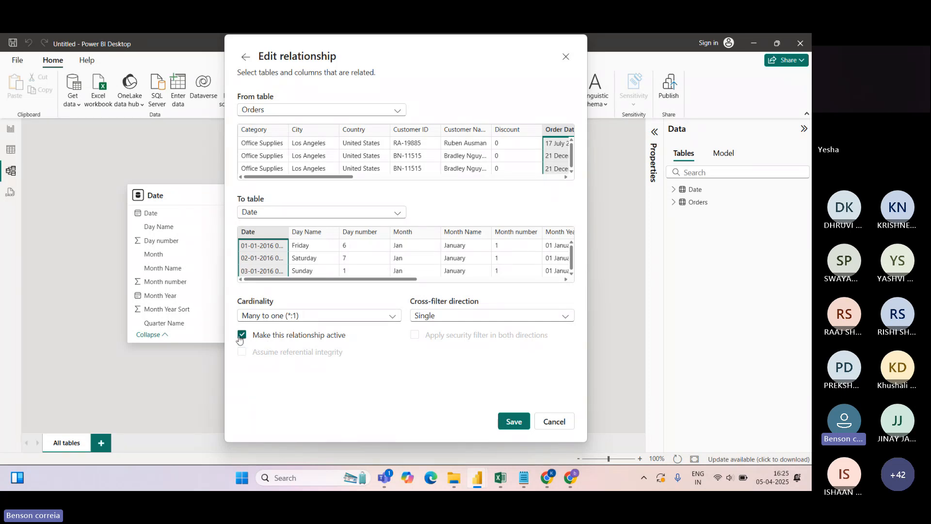
click(556, 422)
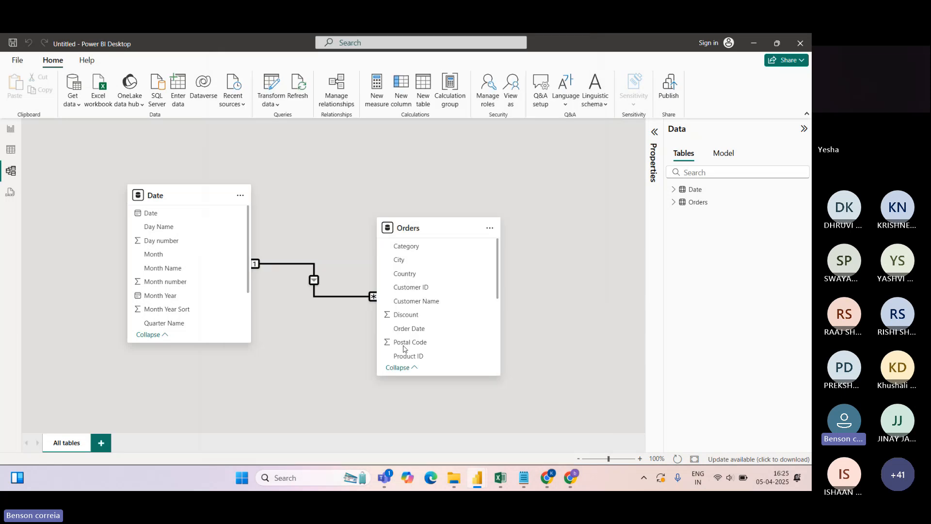
Close Manage relationships and go to the empty Page 1 report canvas
click(610, 427)
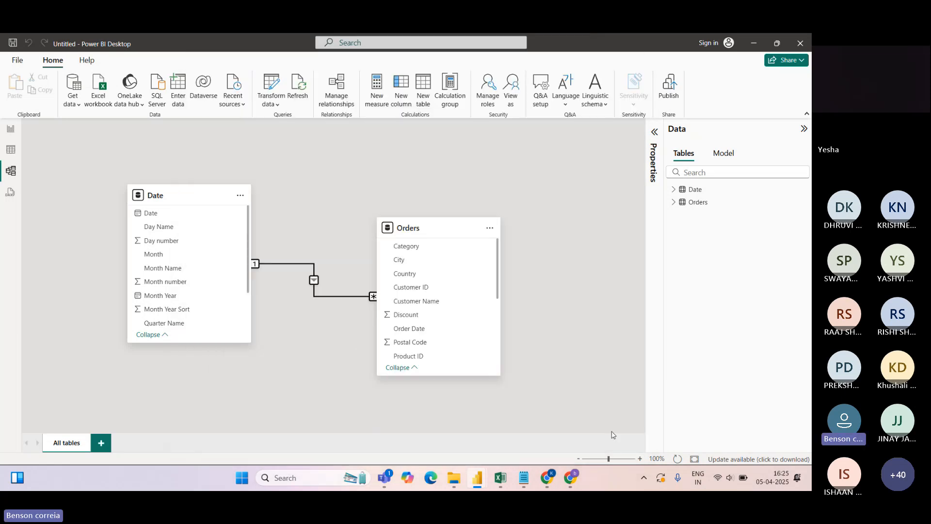
click(10, 130)
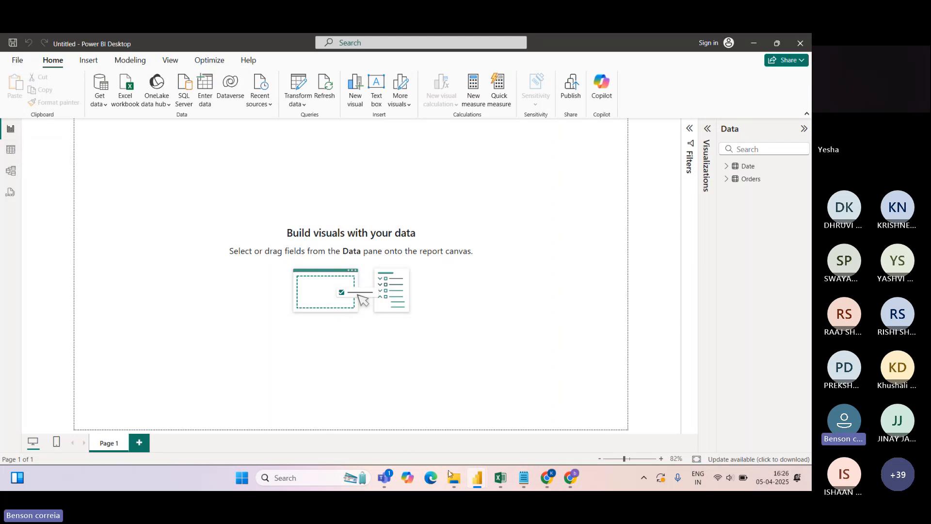
mouse_move(477, 477)
click(416, 389)
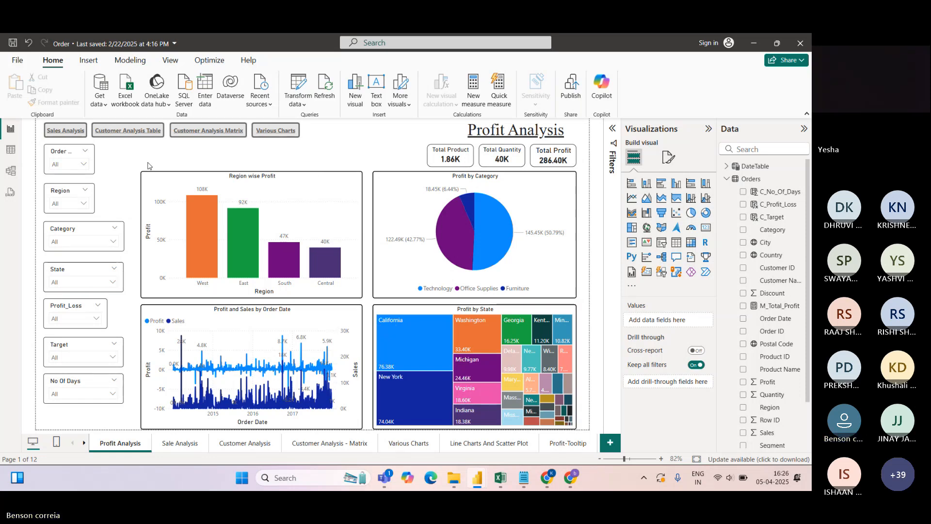
key(alt+Tab)
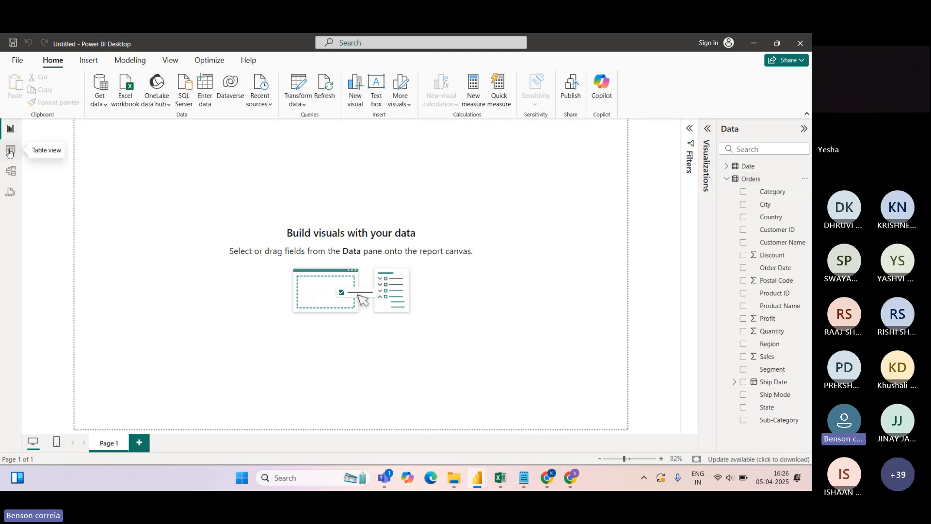
click(10, 151)
click(717, 179)
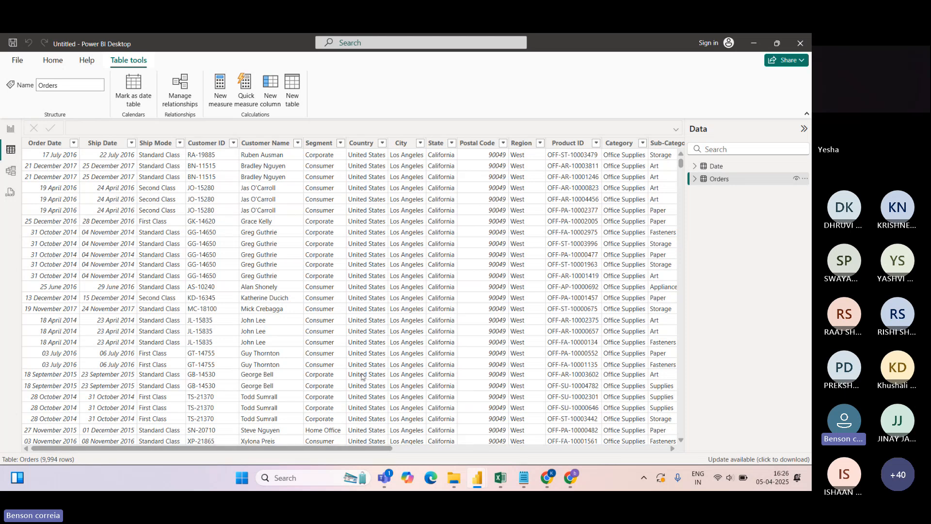
drag(377, 448, 634, 176)
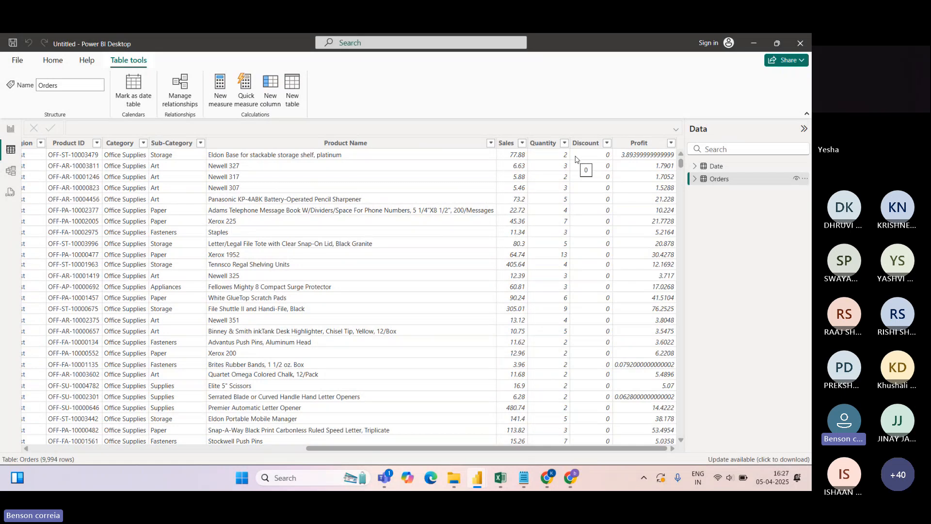
drag(436, 448, 145, 442)
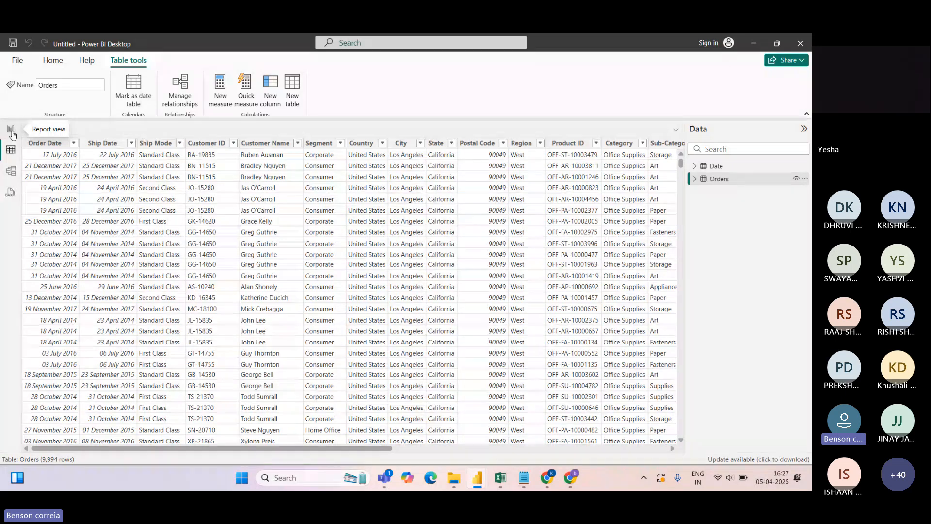
click(11, 133)
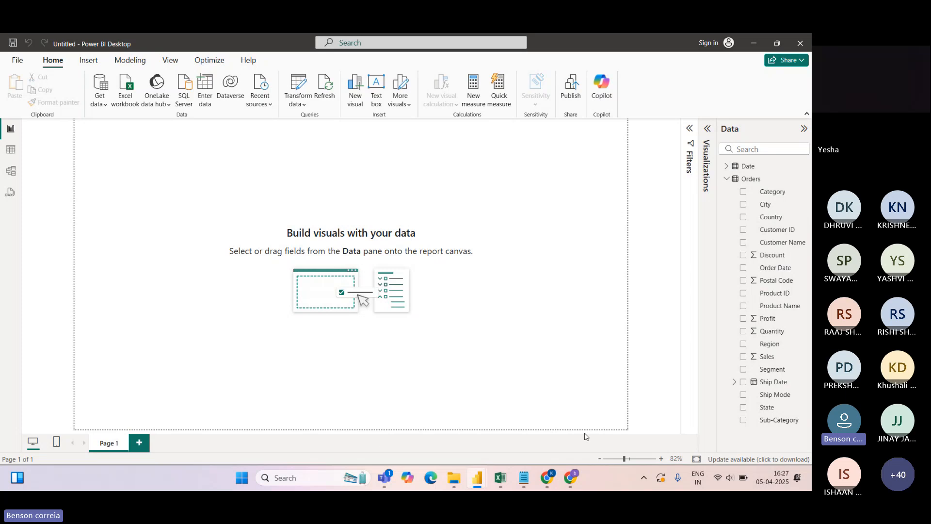
Rename the Page 1 tab to 'Profit Analysis'
double_click(110, 447)
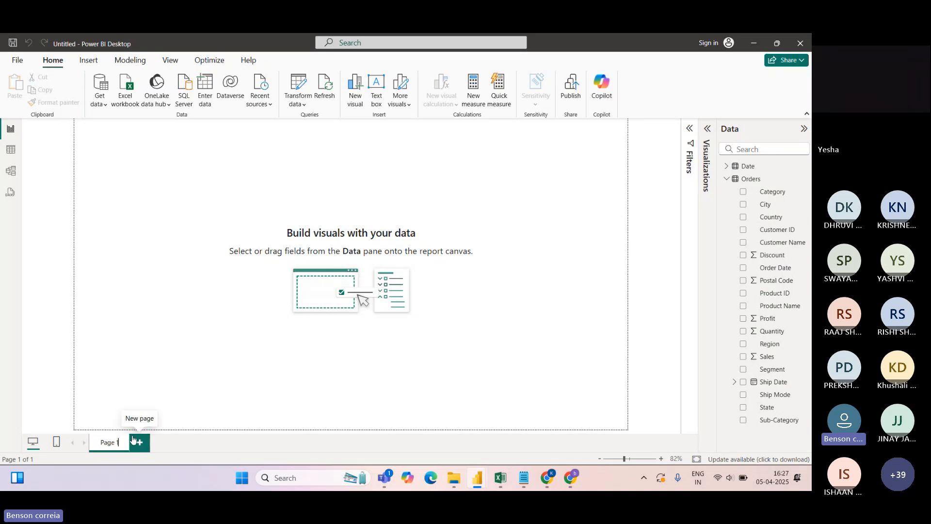
key(BackSpace)
key(BackSpace)
key(BackSpace)
key(BackSpace)
key(BackSpace)
text(Profit)
text( An)
text(alys)
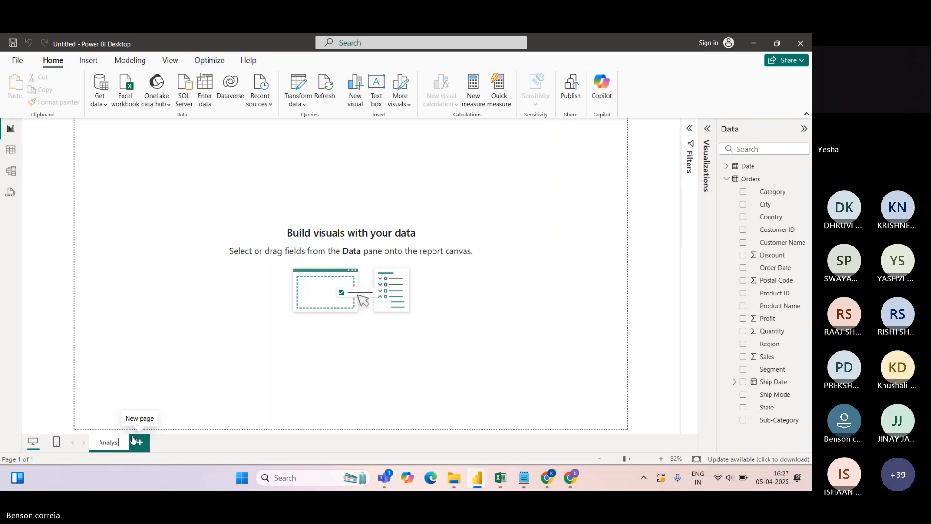
text(is)
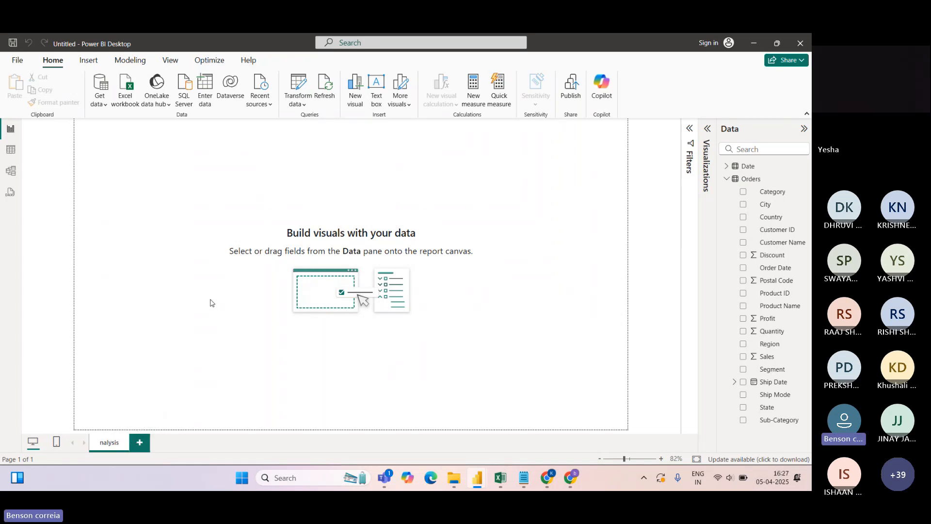
click(209, 315)
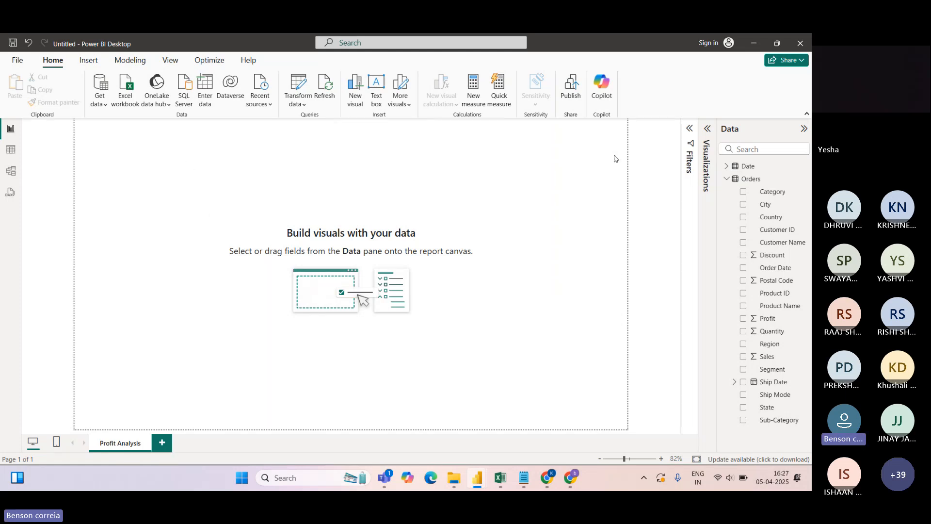
click(707, 129)
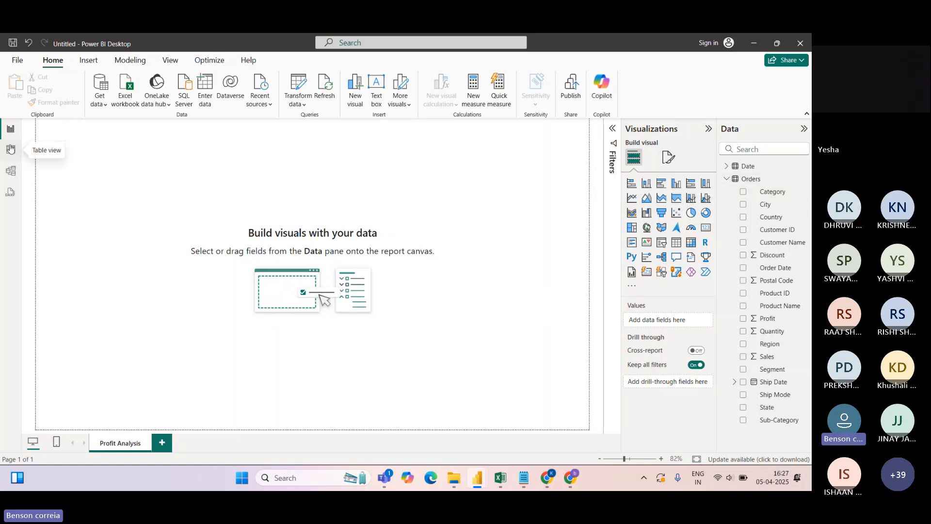
click(12, 150)
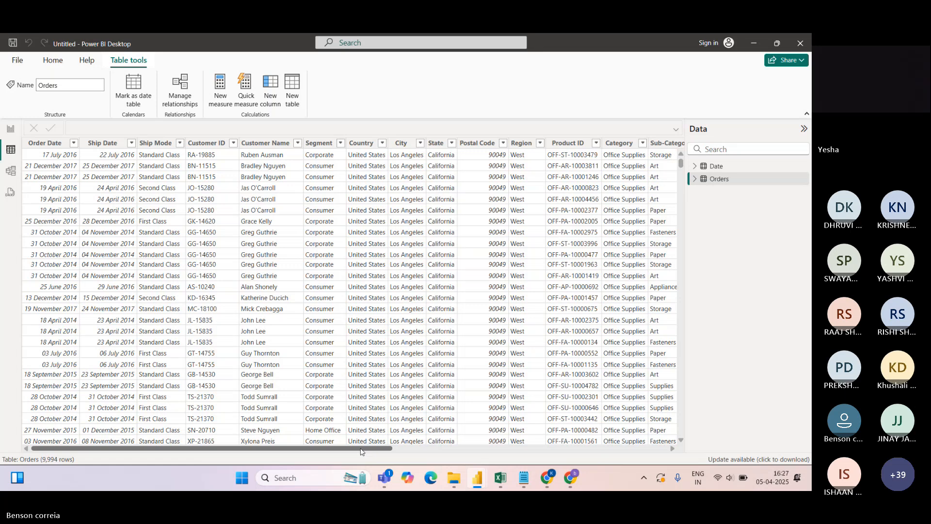
drag(362, 451, 637, 449)
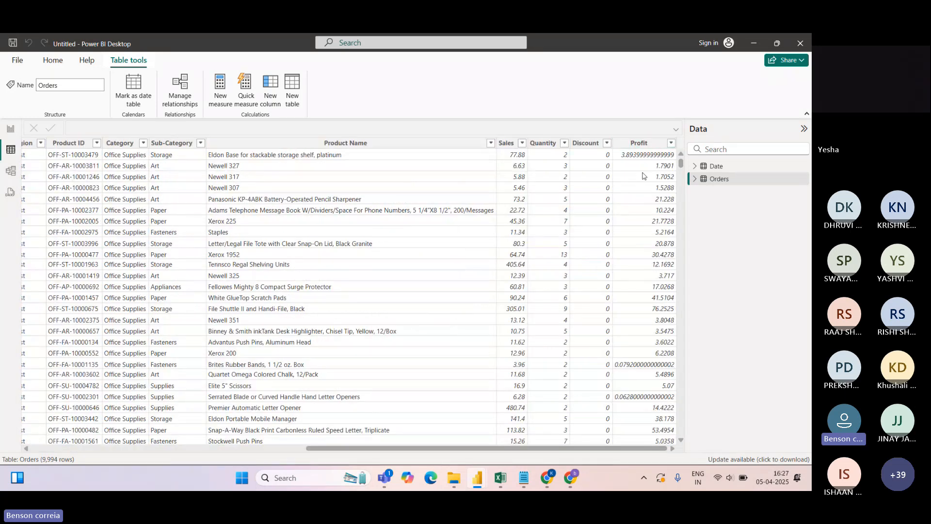
drag(635, 448, 503, 449)
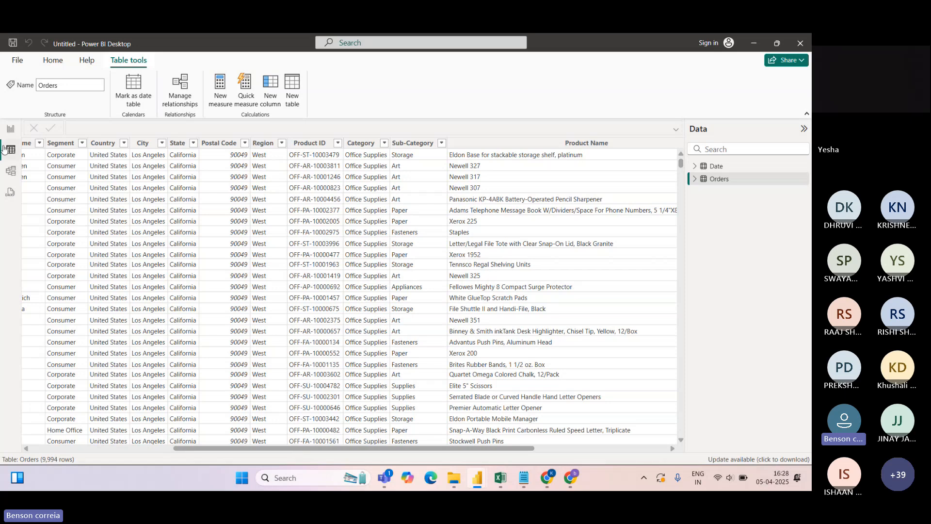
click(11, 130)
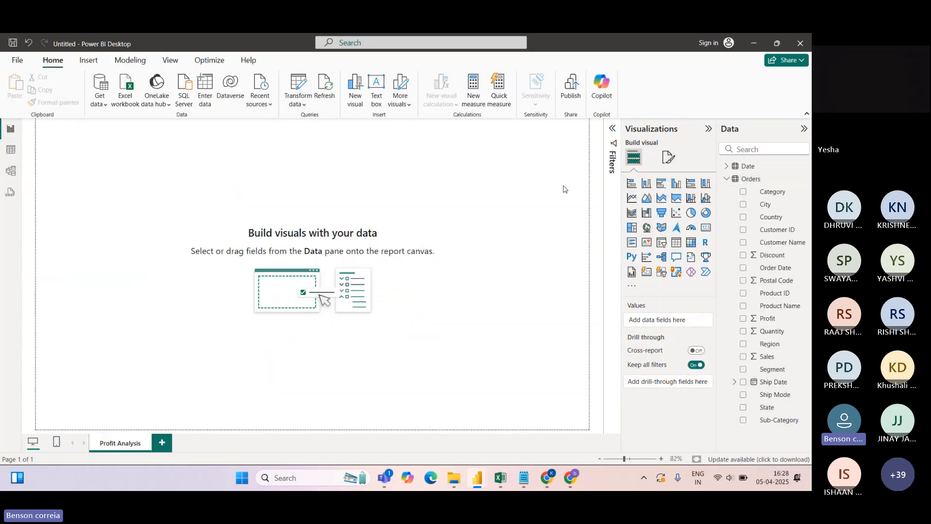
click(11, 151)
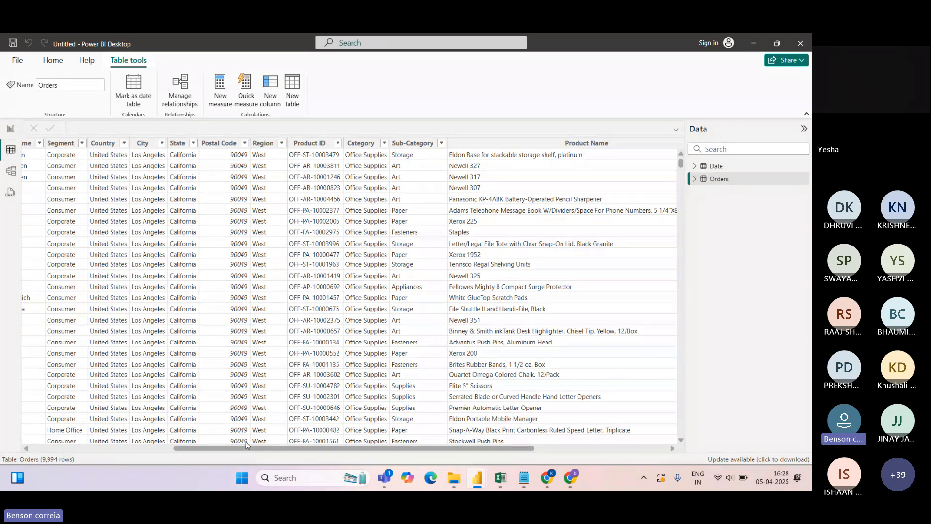
drag(247, 448, 125, 451)
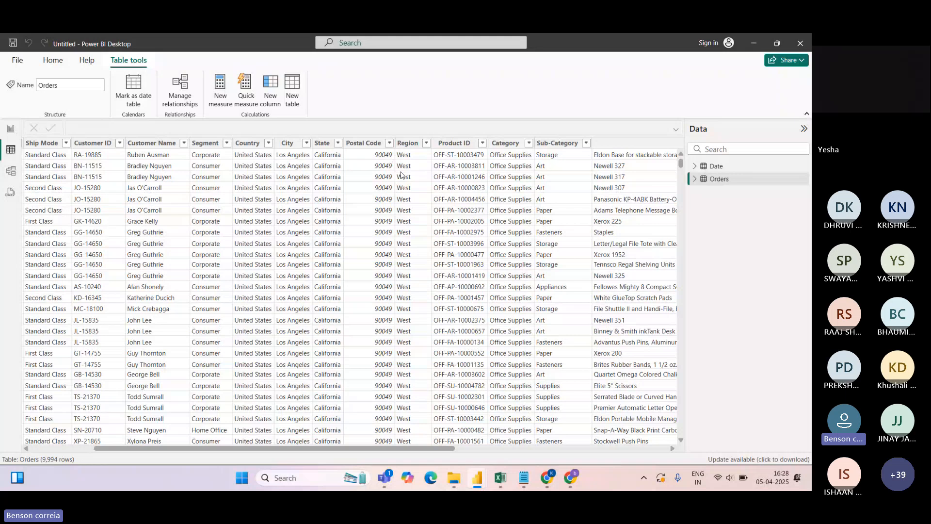
drag(224, 449, 437, 459)
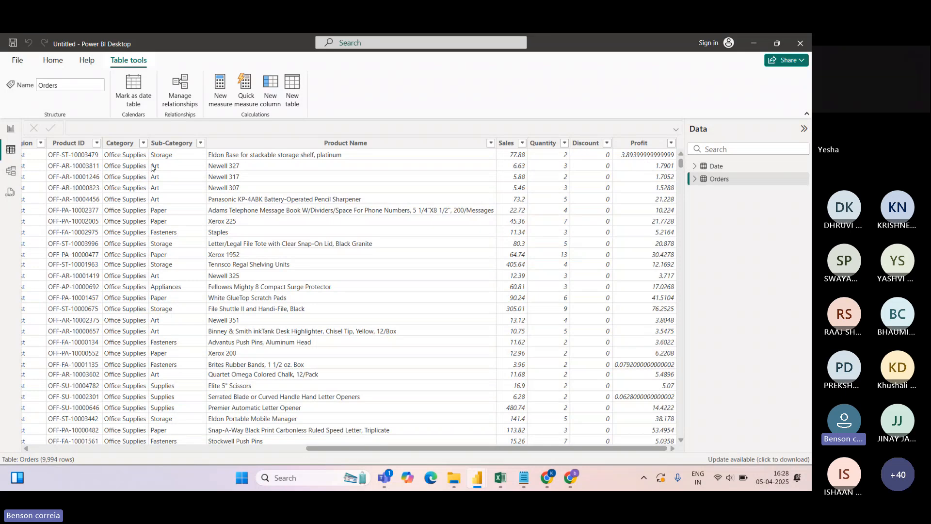
scroll(152, 168, left, 5)
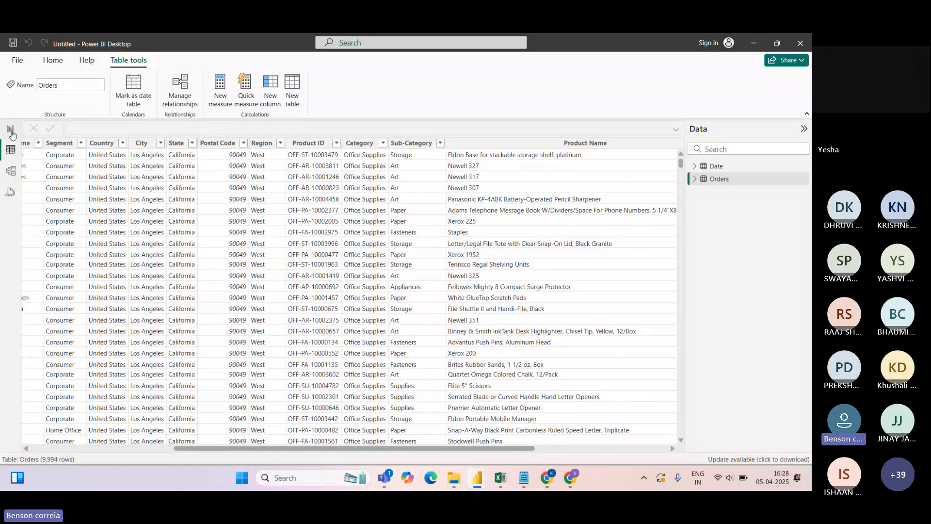
click(12, 132)
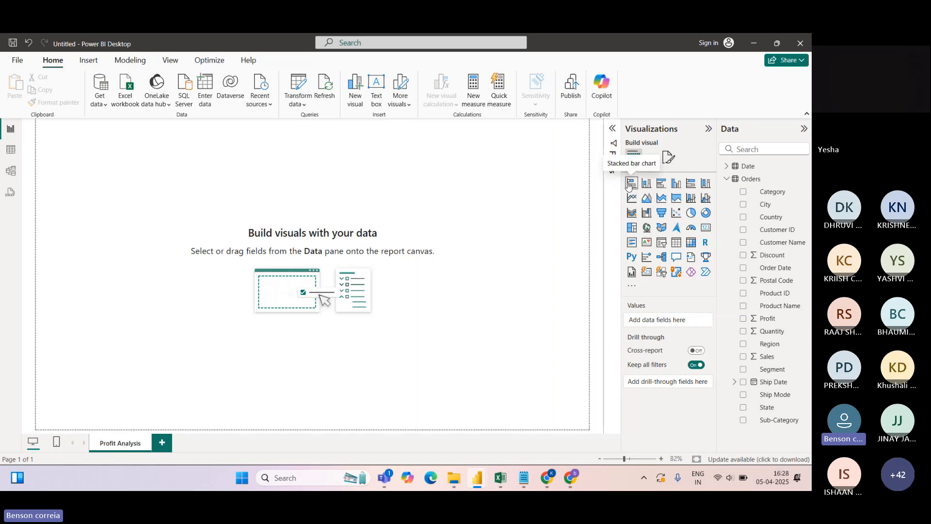
Place an empty pie chart on the canvas, then collapse the Visualizations pane
click(690, 213)
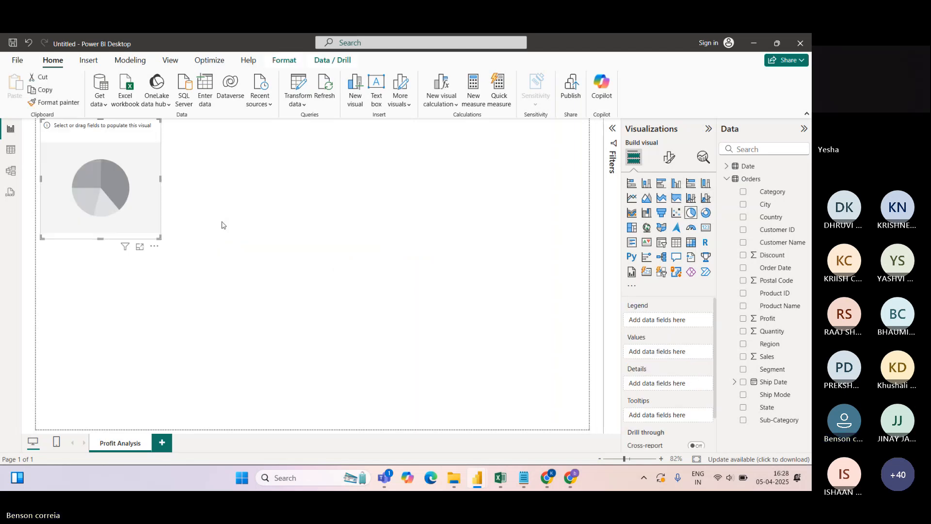
drag(79, 136, 91, 180)
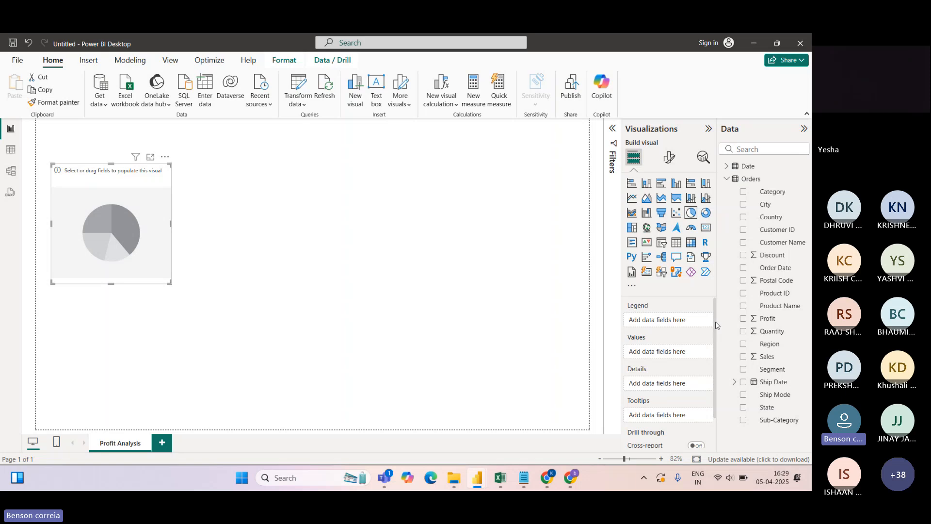
mouse_move(716, 322)
mouse_down()
mouse_move(716, 346)
mouse_move(715, 319)
mouse_up()
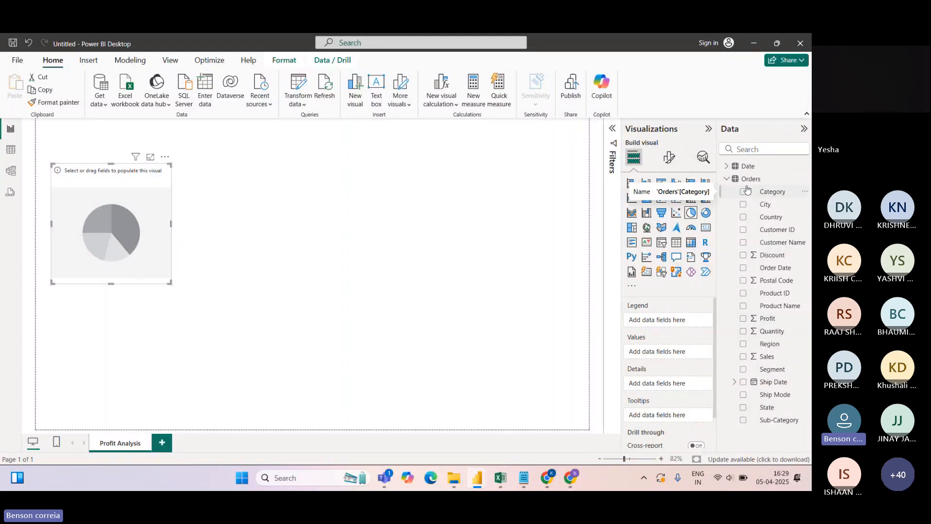
click(708, 128)
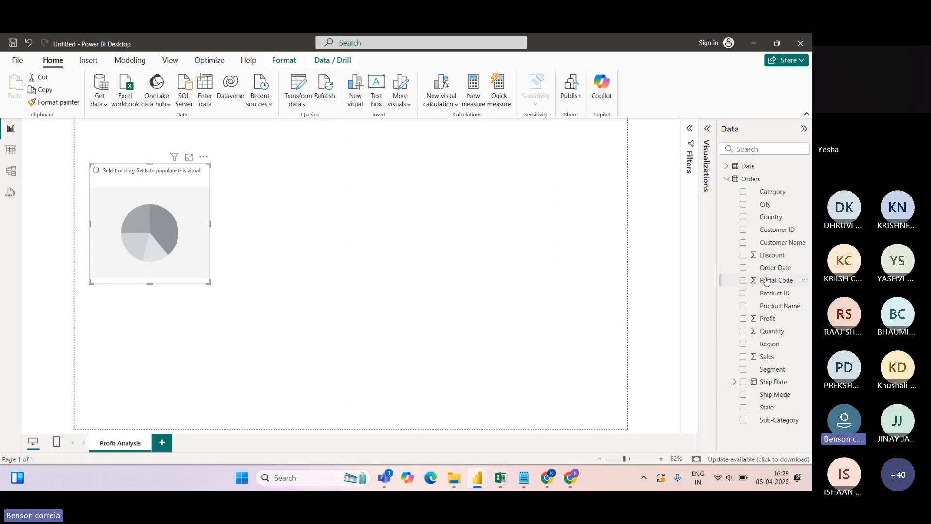
click(11, 150)
scroll(200, 446, left, 5)
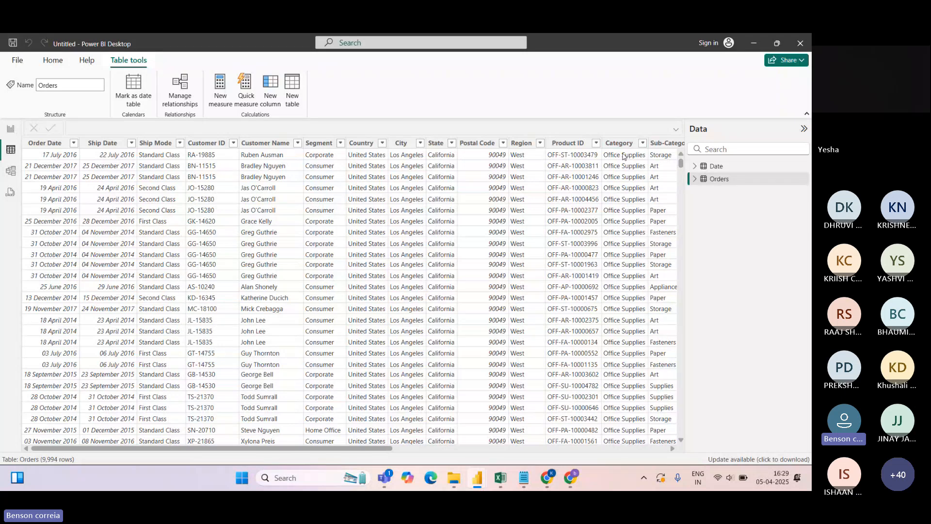
click(11, 128)
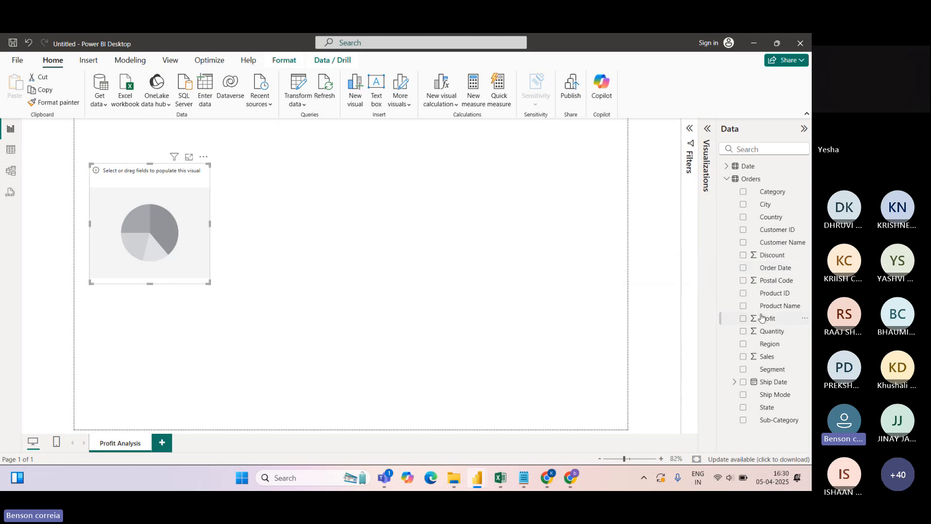
Browse the Date table's Year, Quarter, Month, Day hierarchy, then re-expand the Visualizations pane
click(730, 168)
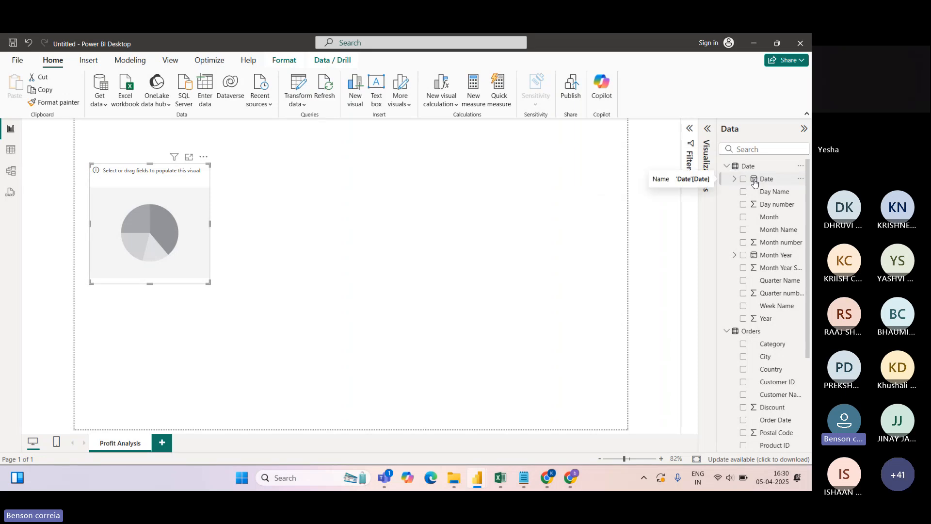
click(735, 179)
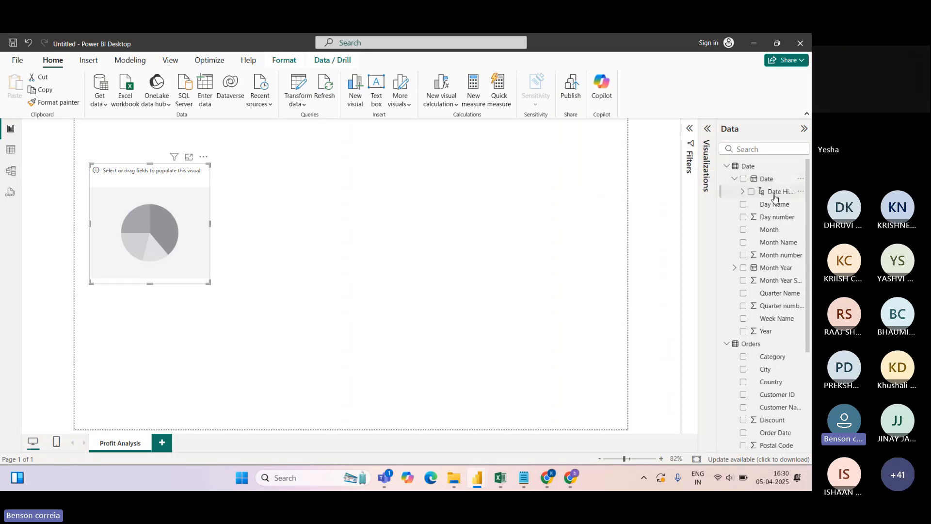
click(743, 193)
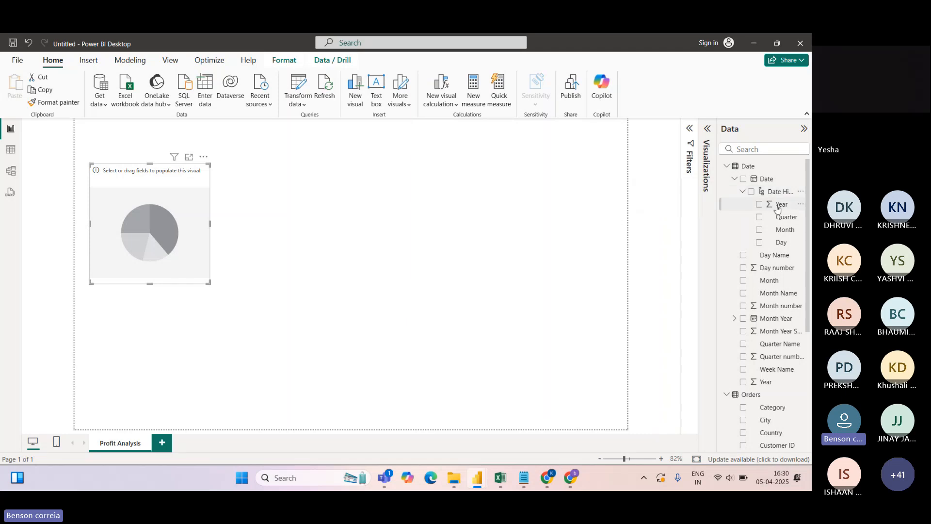
click(735, 179)
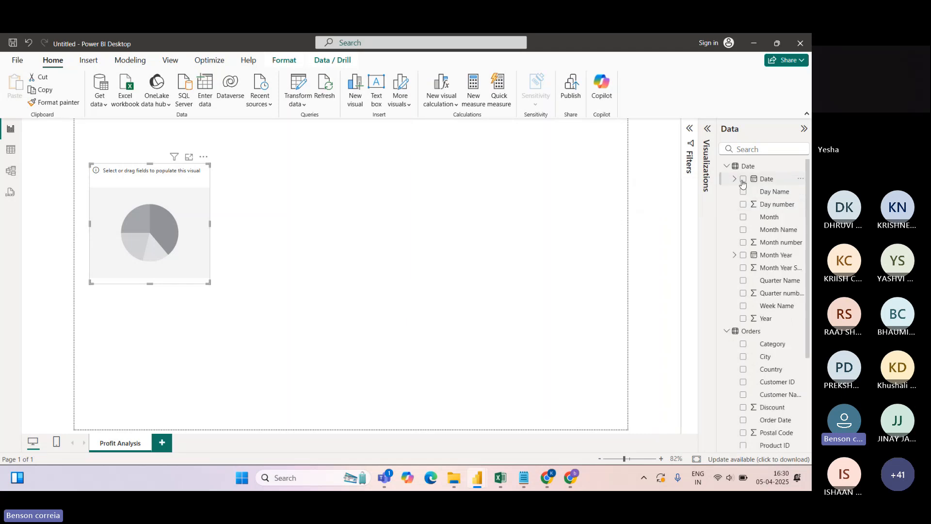
click(727, 167)
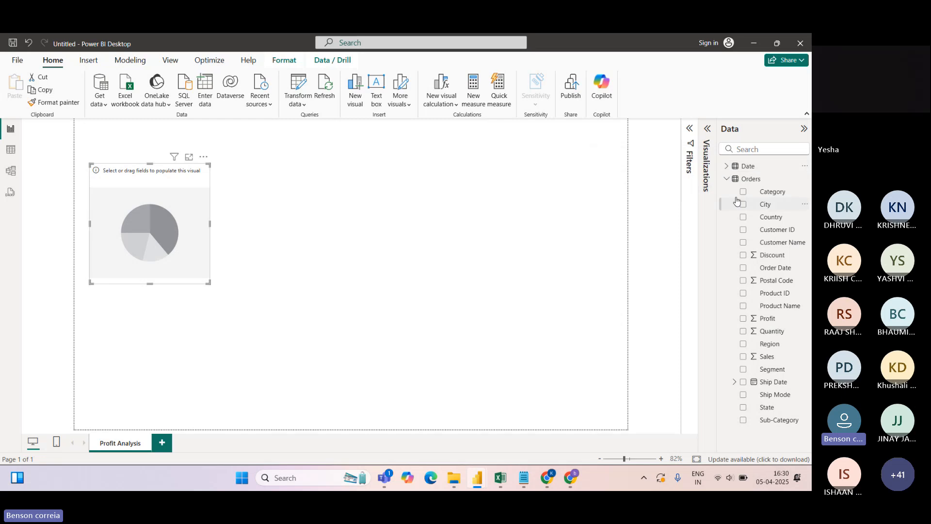
click(706, 128)
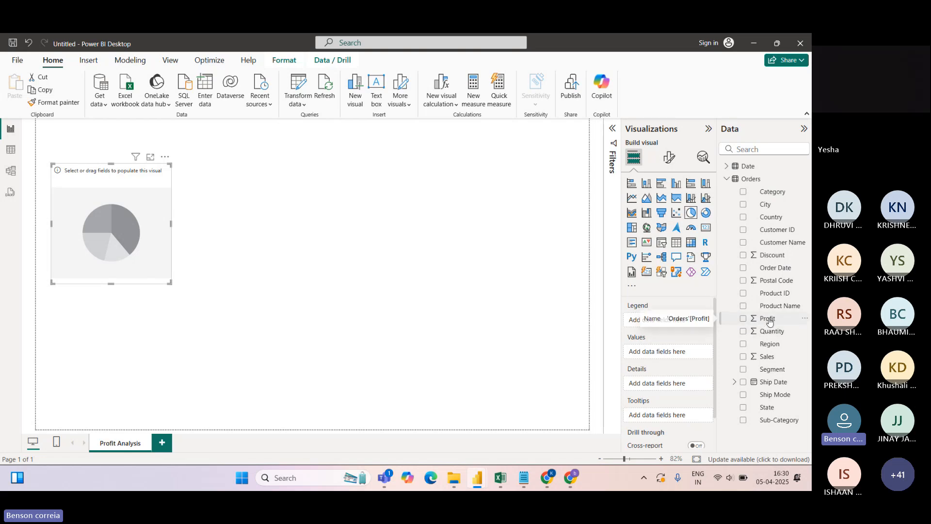
Put Profit in the pie chart's Values (total 2,86,397.02) and enlarge the chart
drag(769, 322, 663, 353)
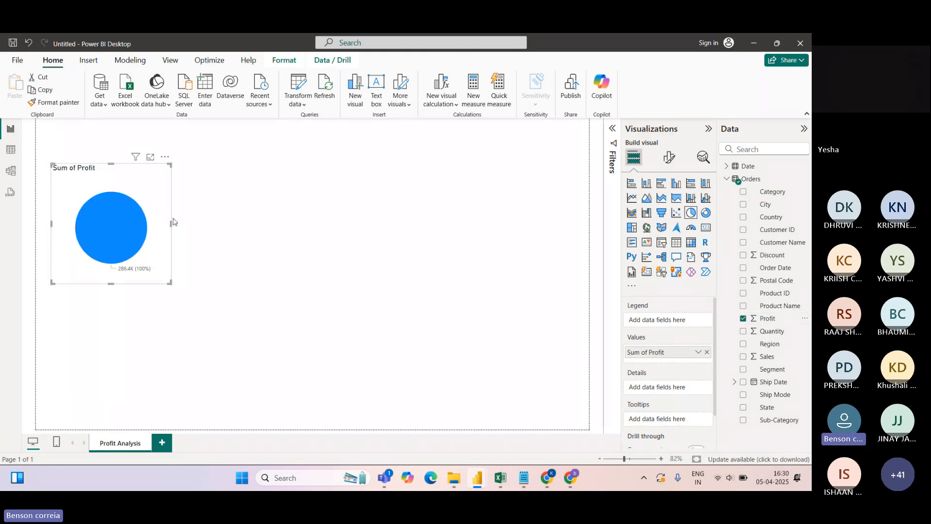
drag(170, 282, 191, 290)
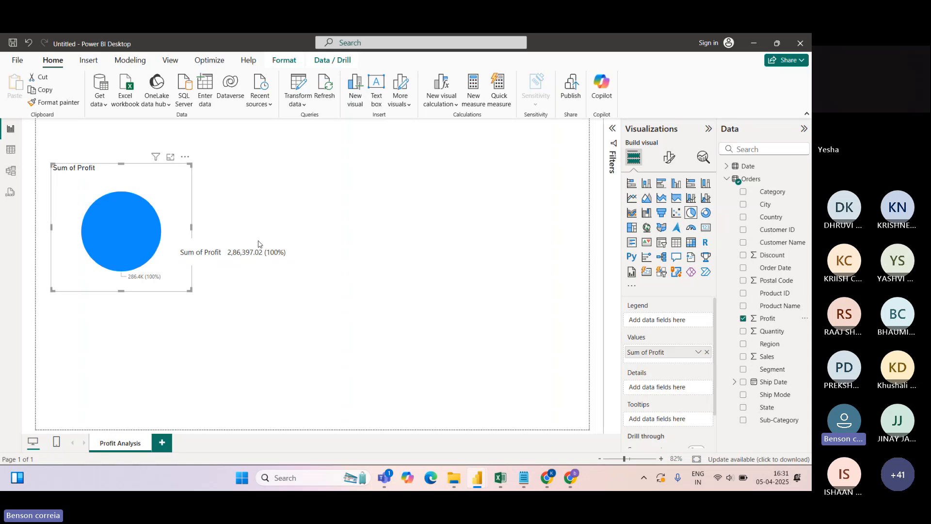
mouse_move(148, 259)
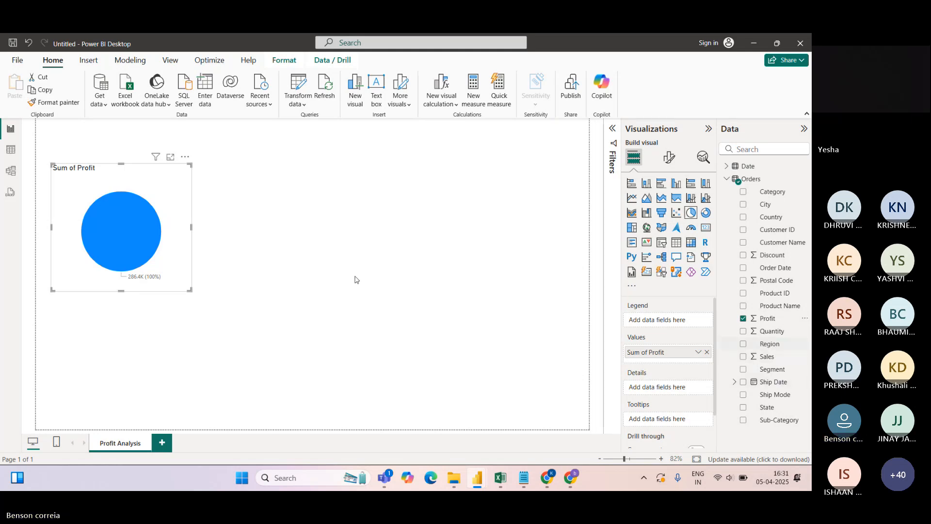
Add Region as the pie legend, giving West, East, South and Central slices, and enlarge the chart
drag(770, 349, 678, 322)
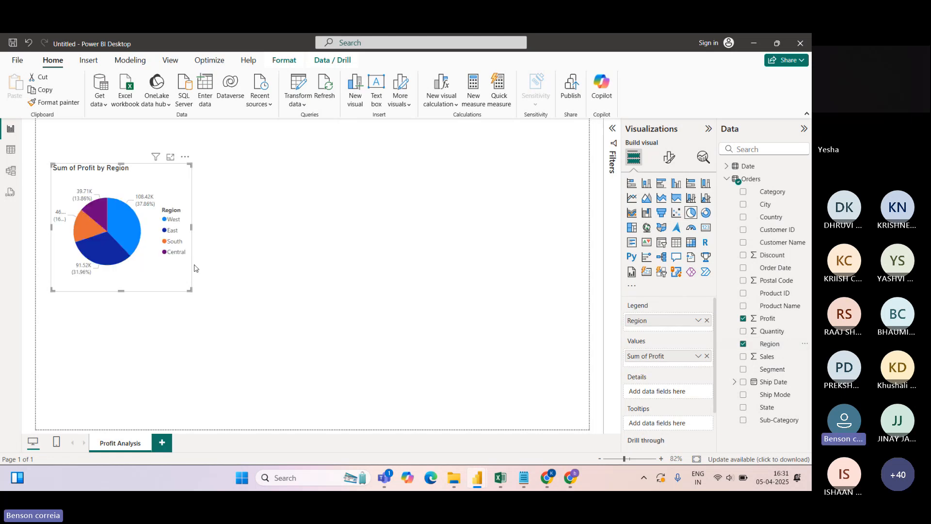
drag(190, 287, 222, 297)
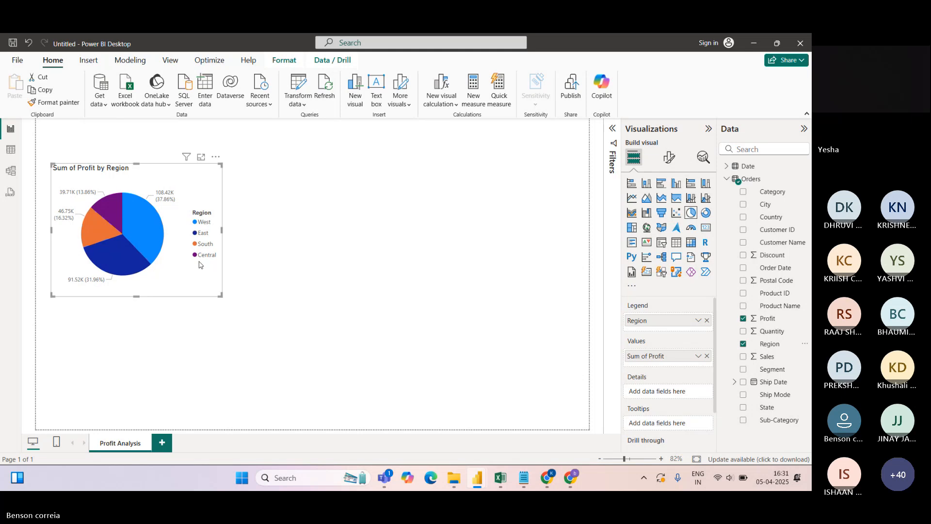
drag(146, 175, 170, 188)
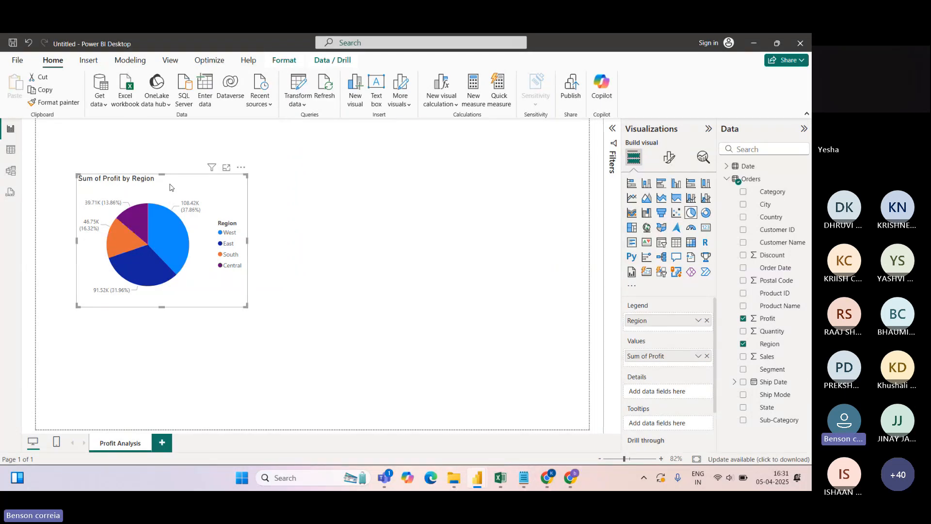
drag(247, 305, 256, 309)
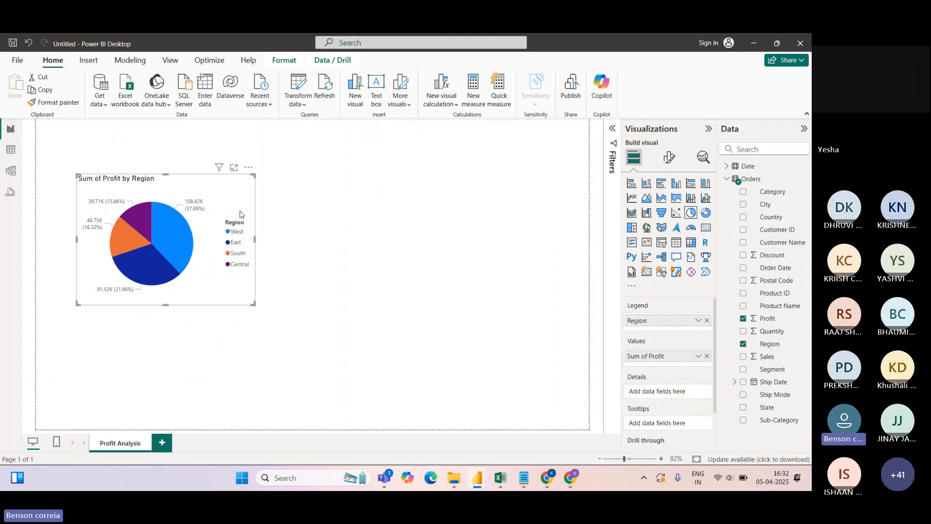
Narrow the Sum of Profit by Region pie visual slightly from its bottom-right corner
mouse_move(114, 206)
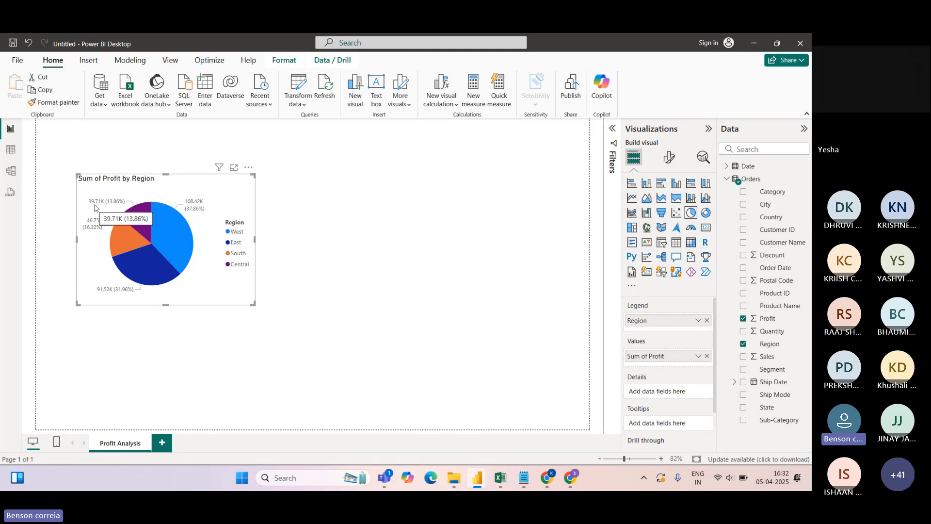
mouse_move(198, 208)
mouse_move(152, 213)
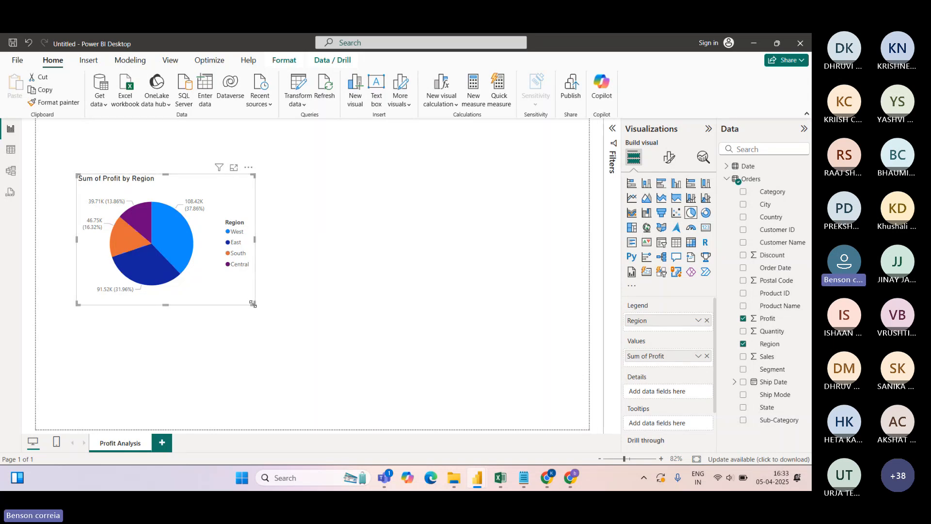
mouse_move(253, 303)
mouse_down()
mouse_move(241, 307)
mouse_move(251, 305)
mouse_up()
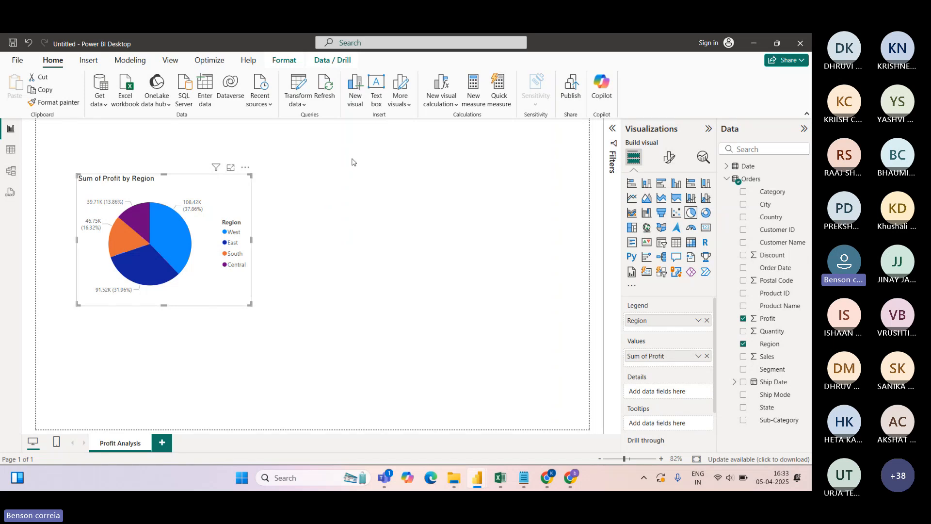
click(379, 184)
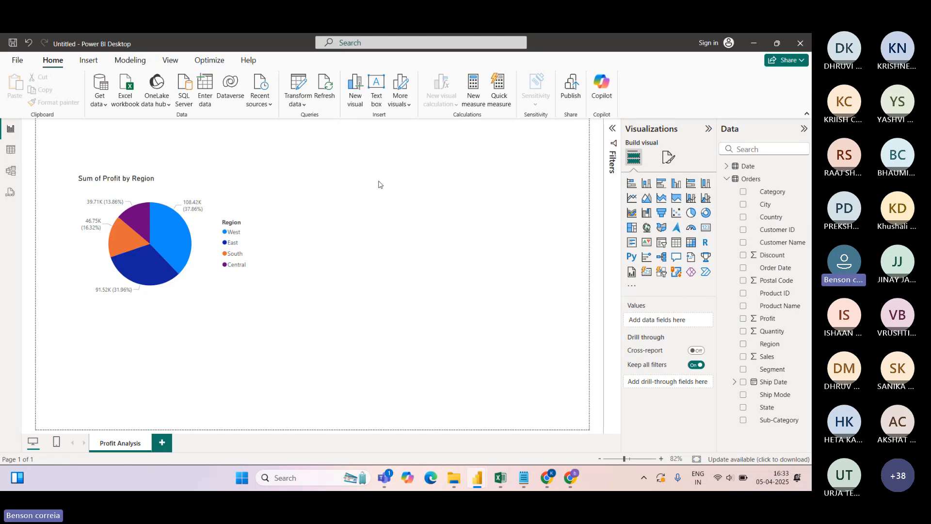
click(228, 187)
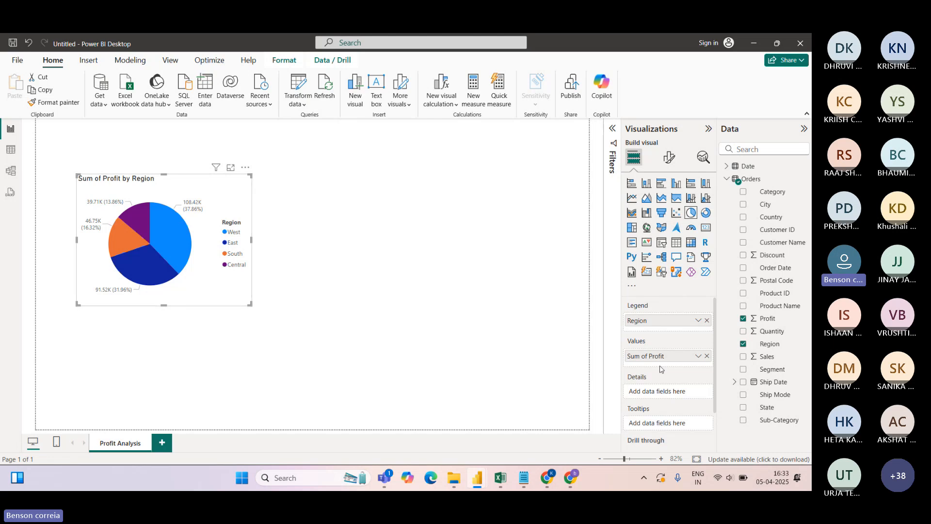
click(699, 321)
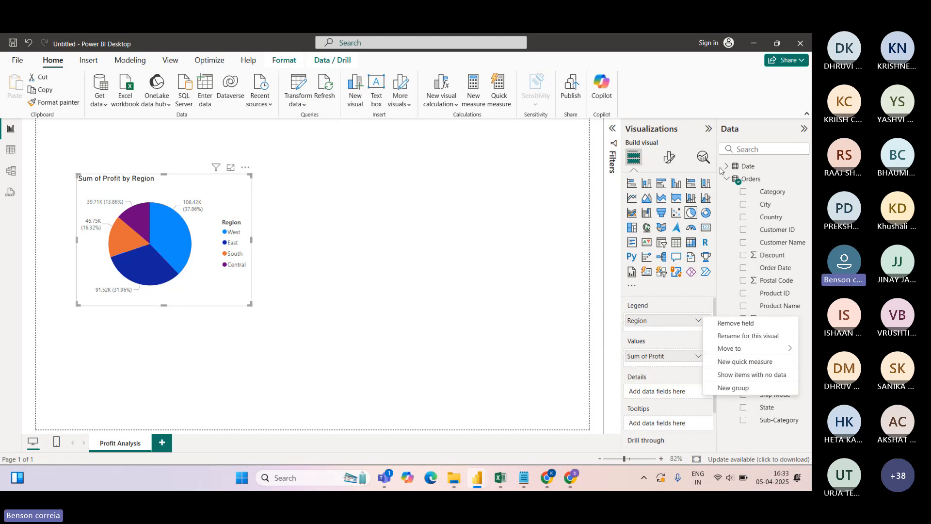
click(729, 99)
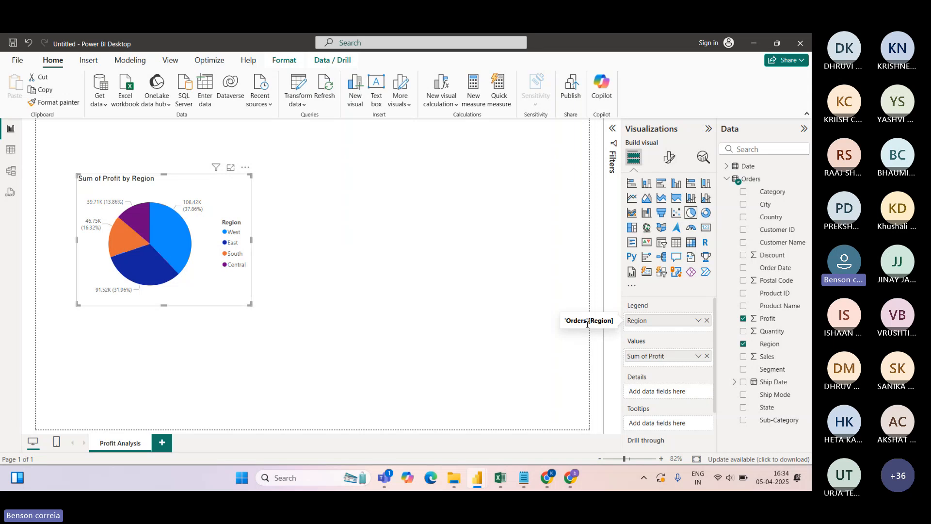
double_click(649, 321)
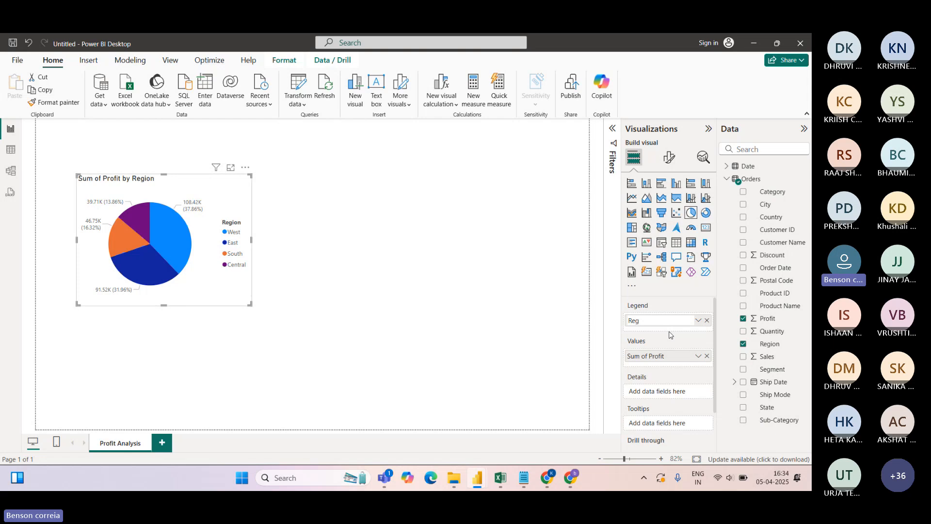
key(Return)
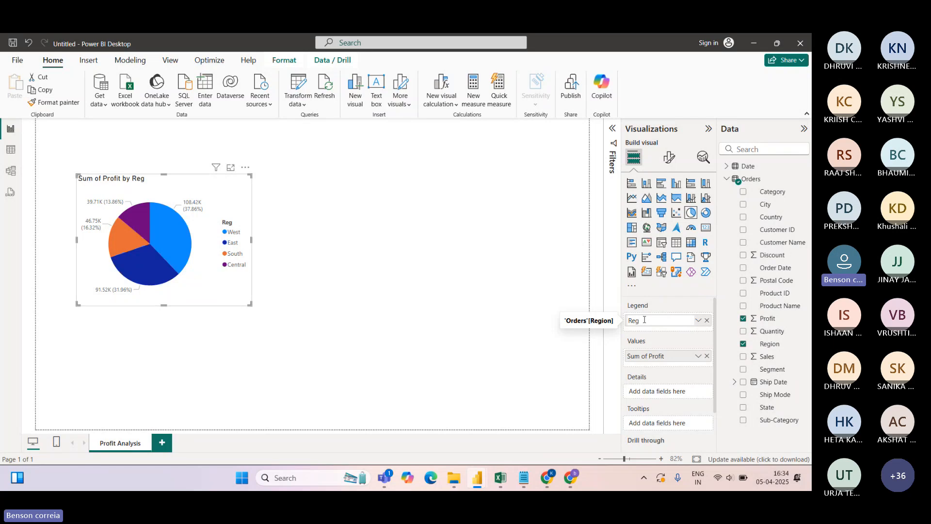
key(Return)
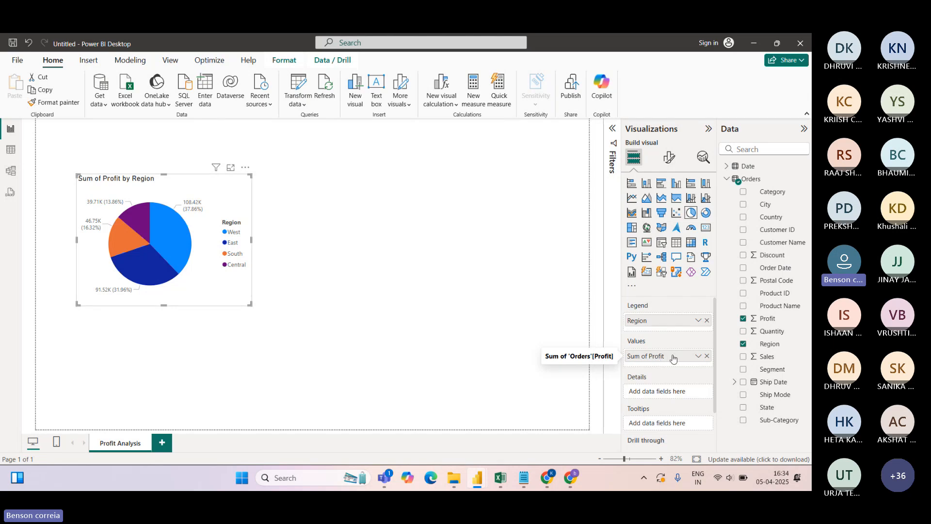
click(698, 356)
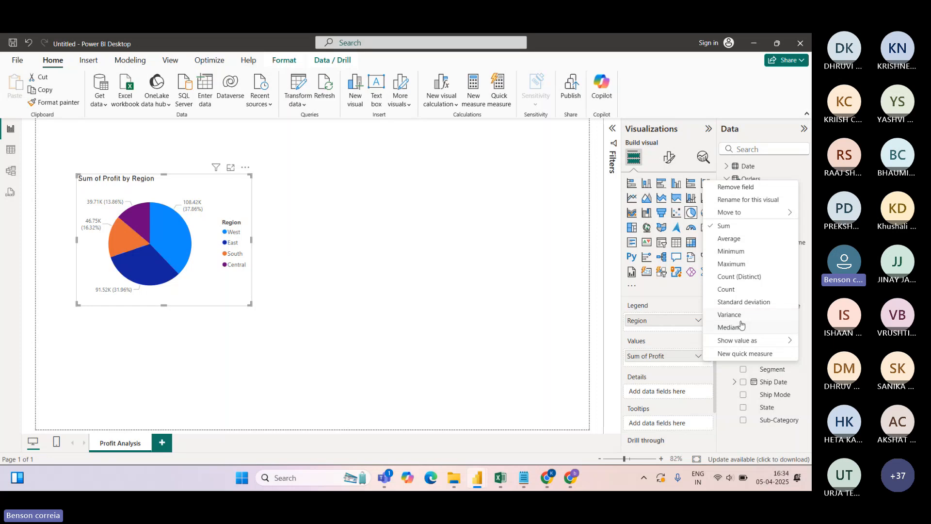
mouse_move(741, 341)
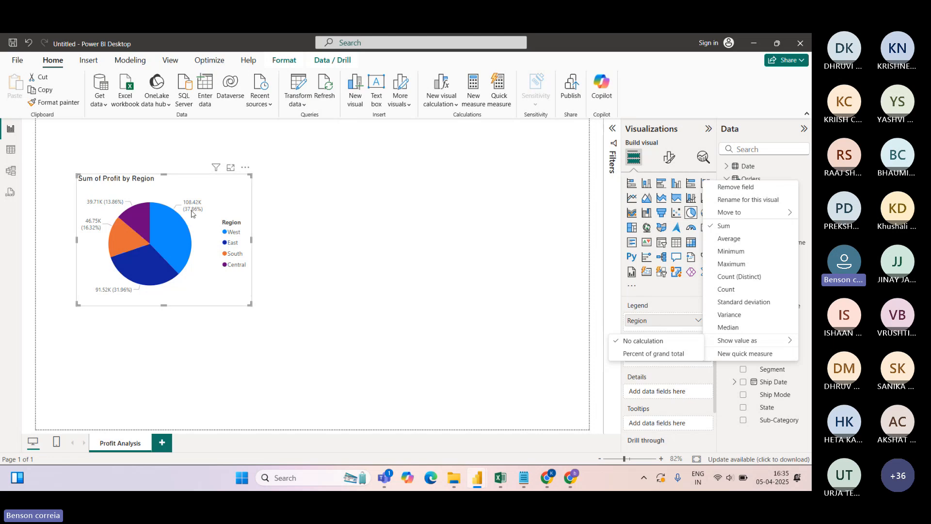
click(693, 94)
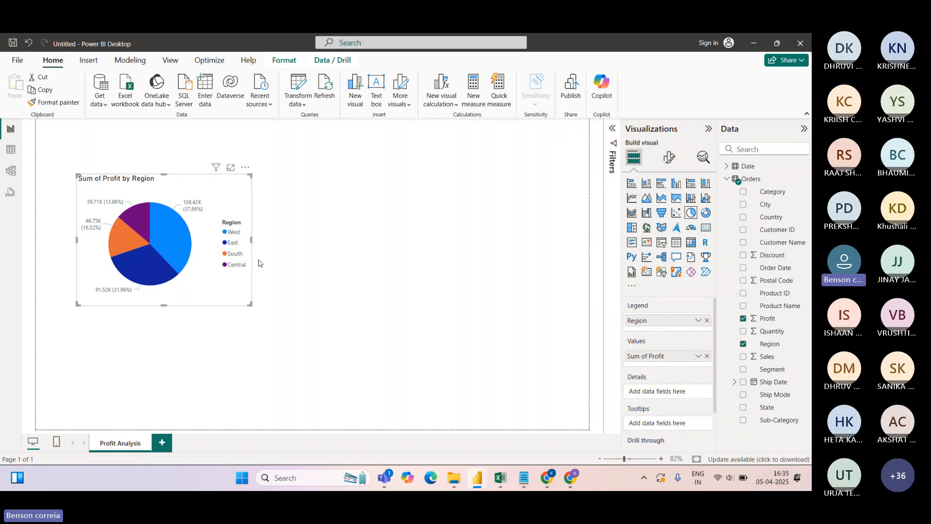
Set the pie chart's Region legend position to Bottom center
click(669, 158)
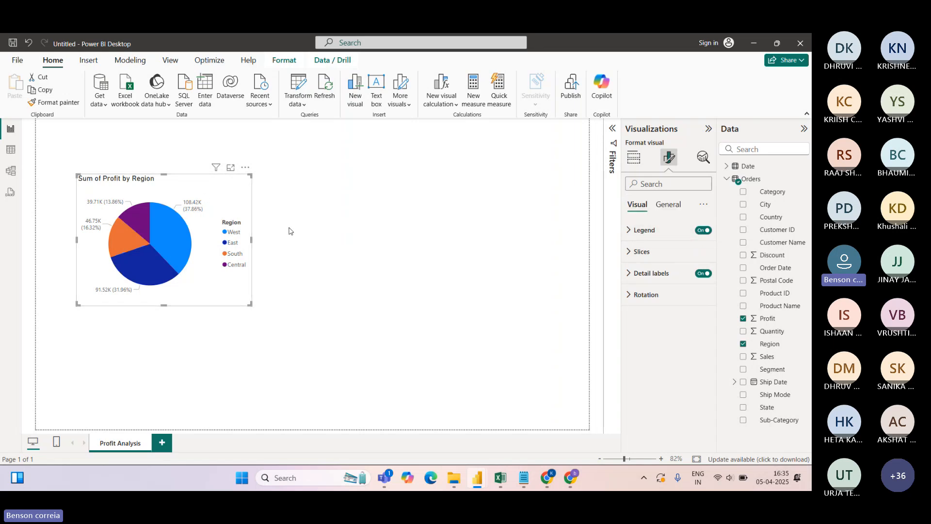
click(701, 230)
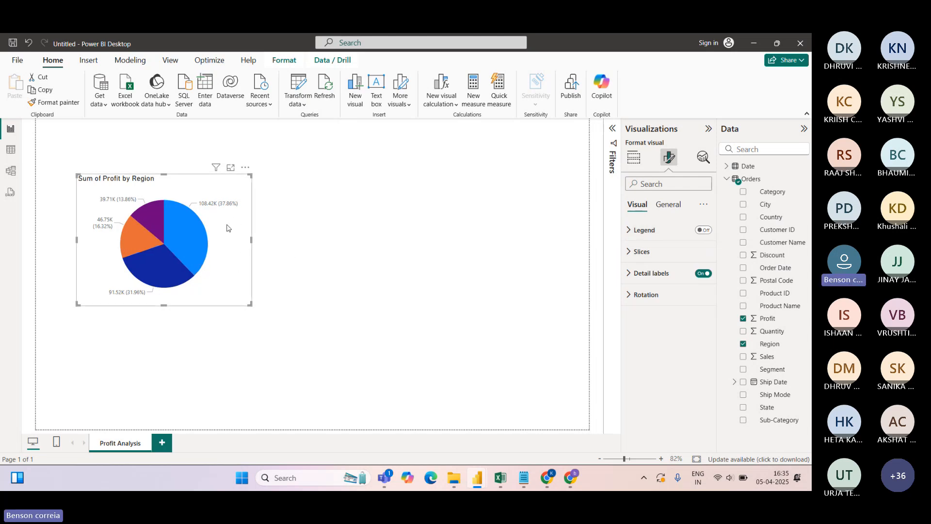
click(705, 231)
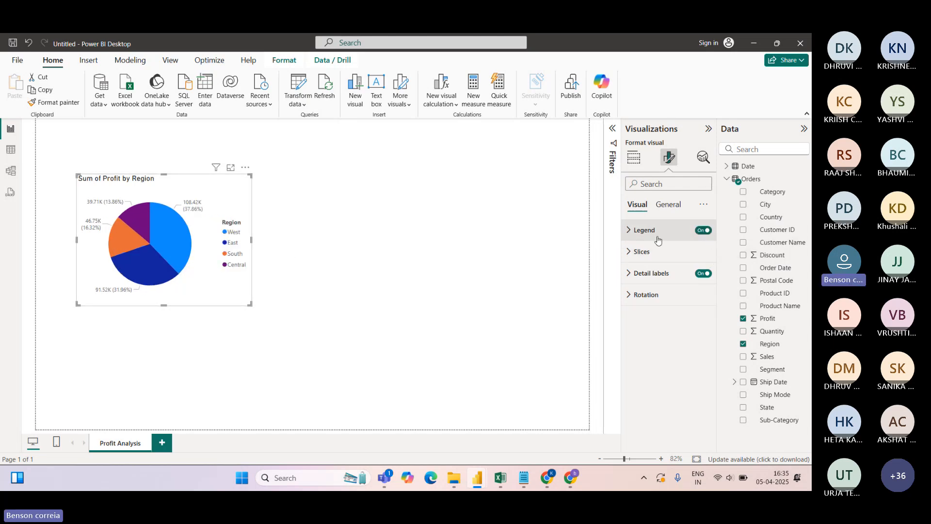
click(630, 232)
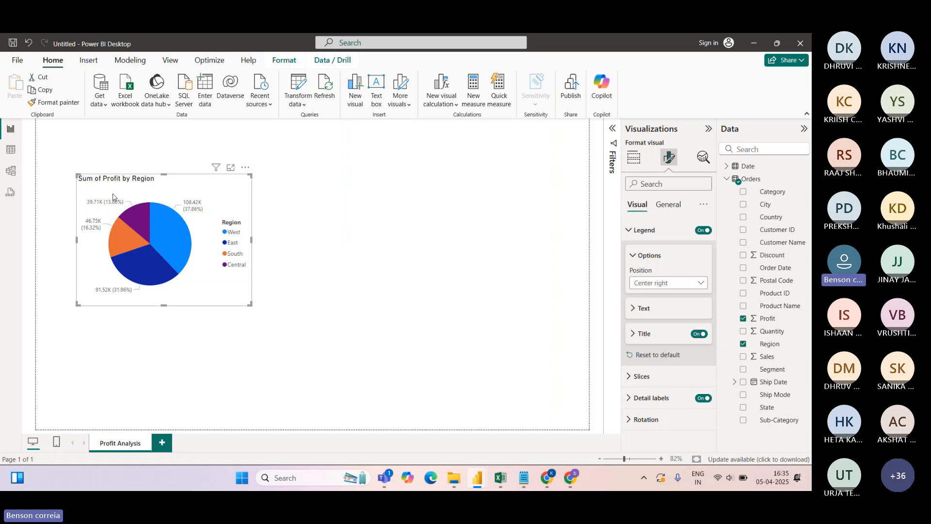
click(698, 284)
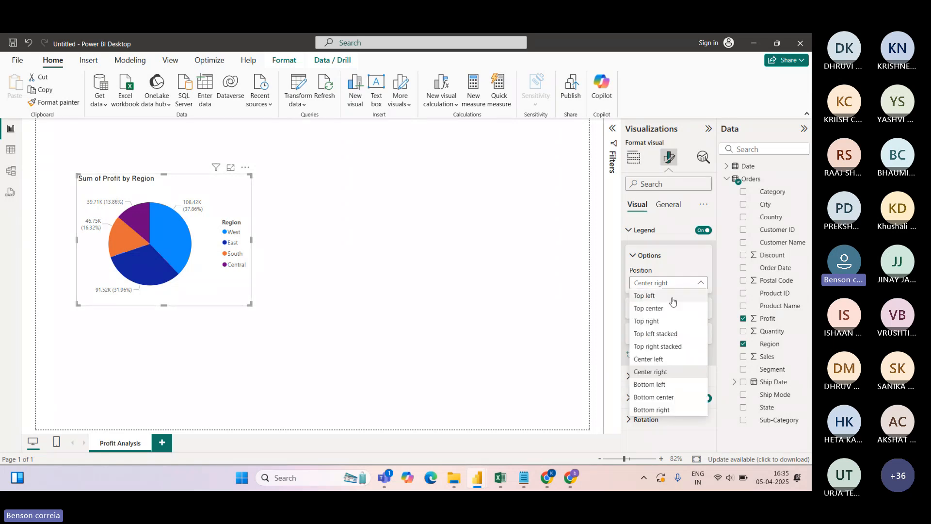
click(650, 296)
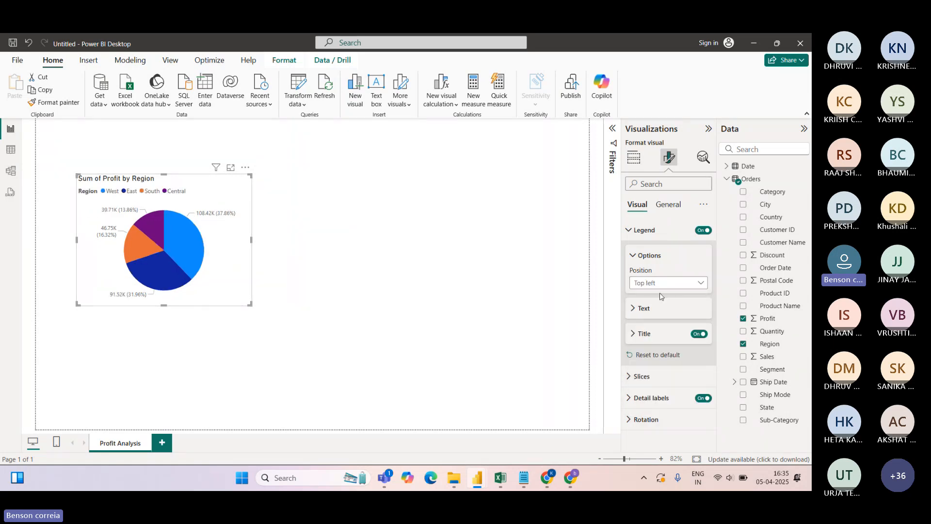
click(662, 284)
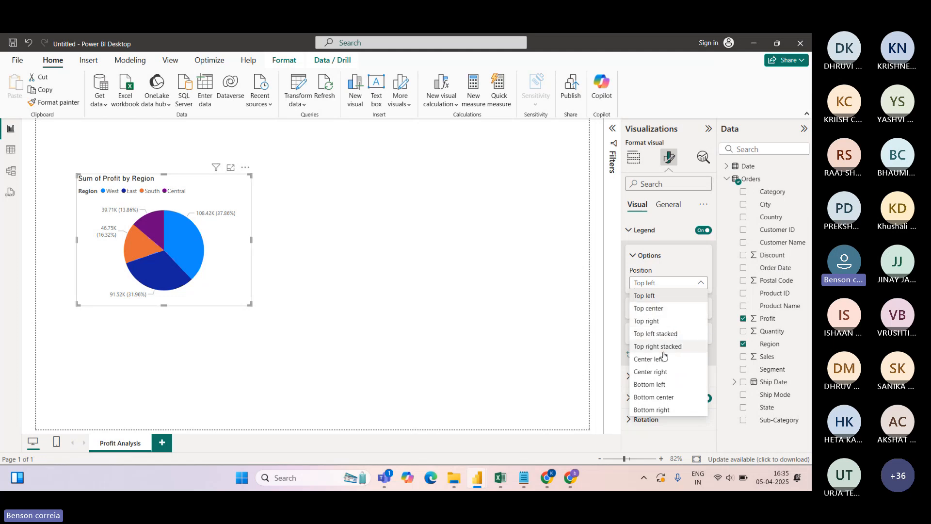
click(663, 399)
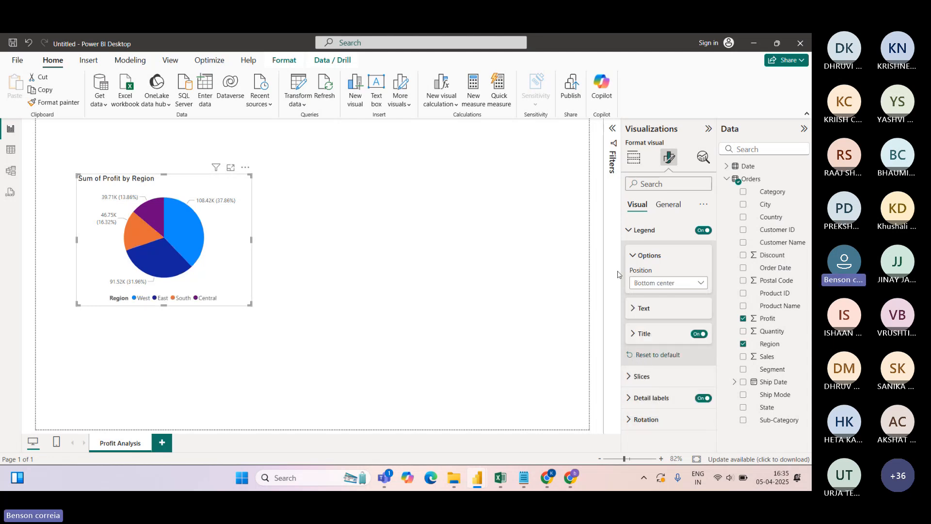
click(629, 231)
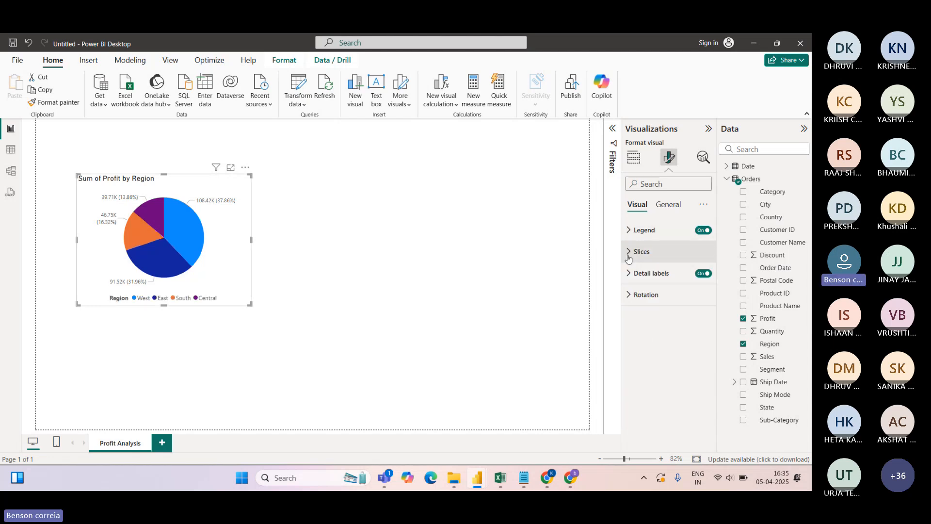
click(629, 252)
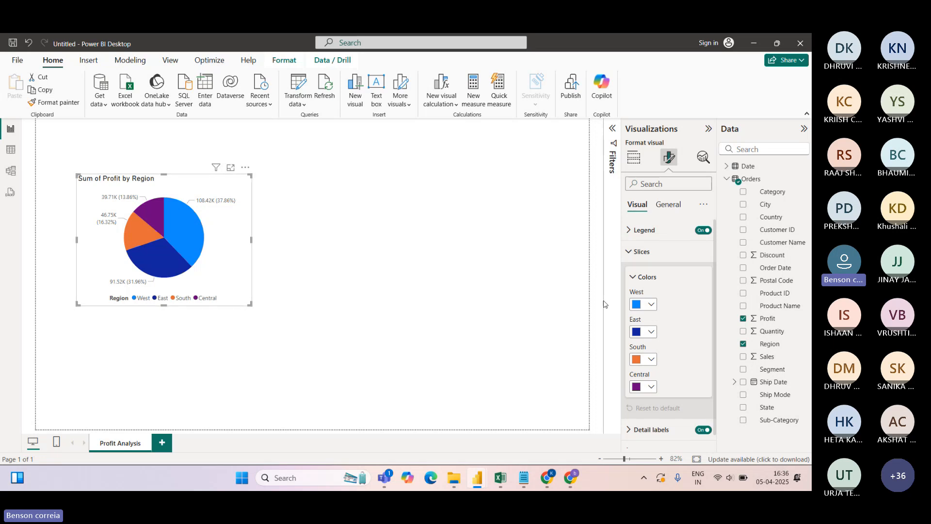
click(651, 304)
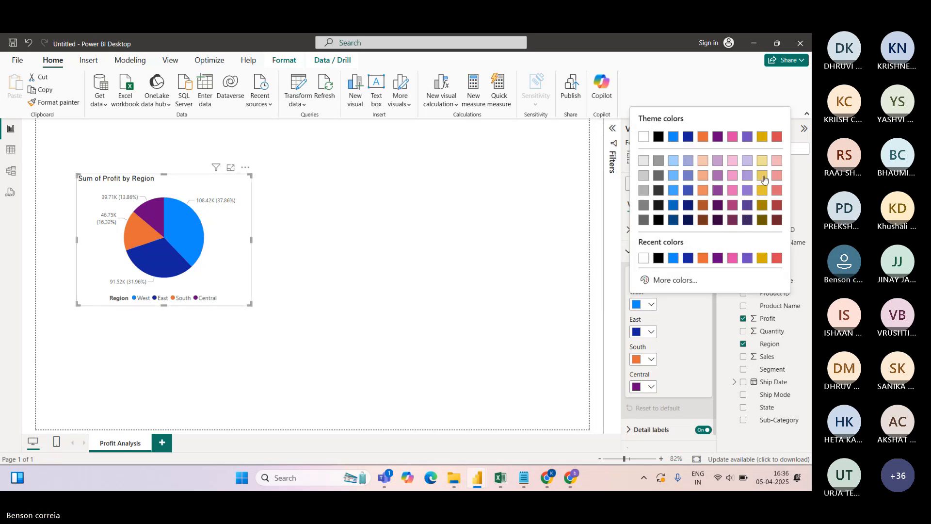
click(762, 137)
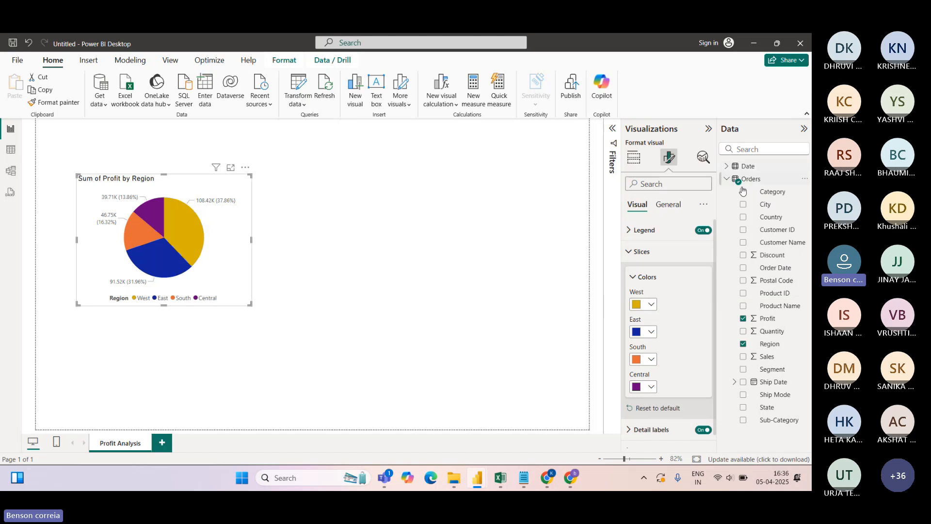
click(652, 304)
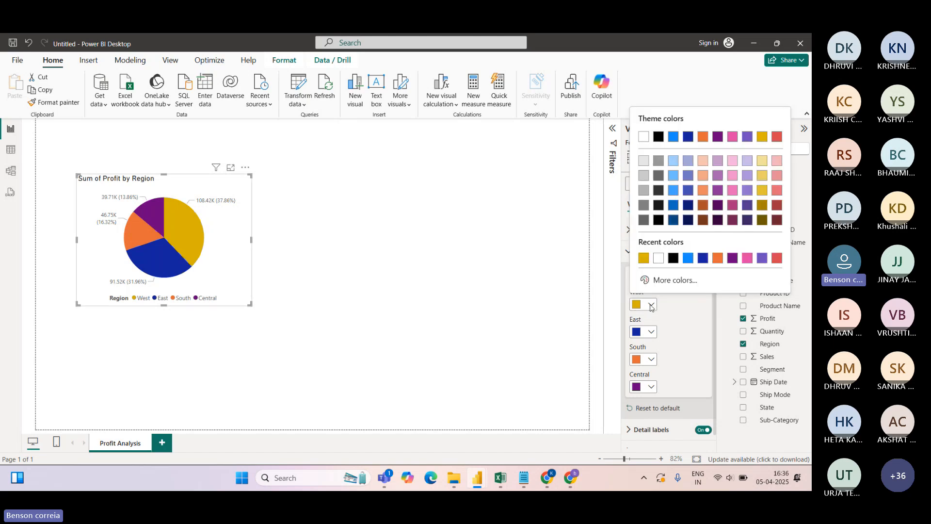
click(691, 259)
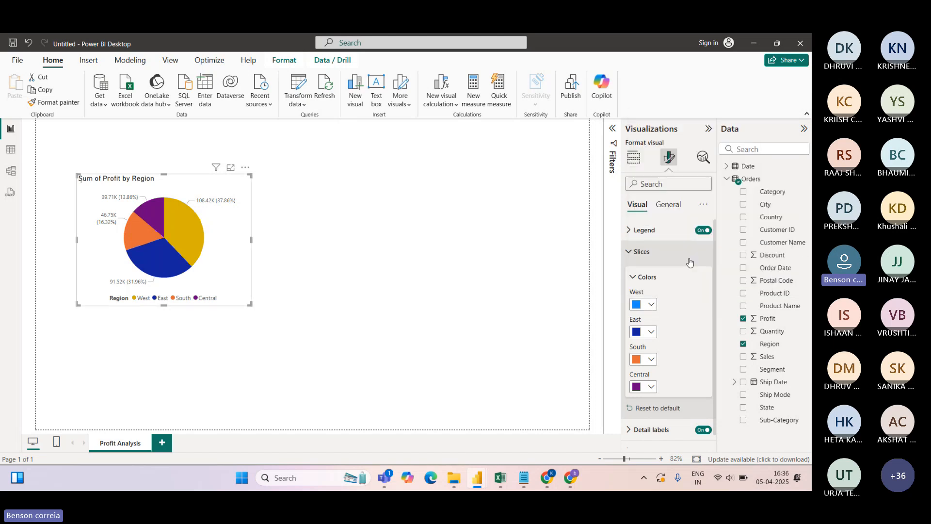
click(631, 253)
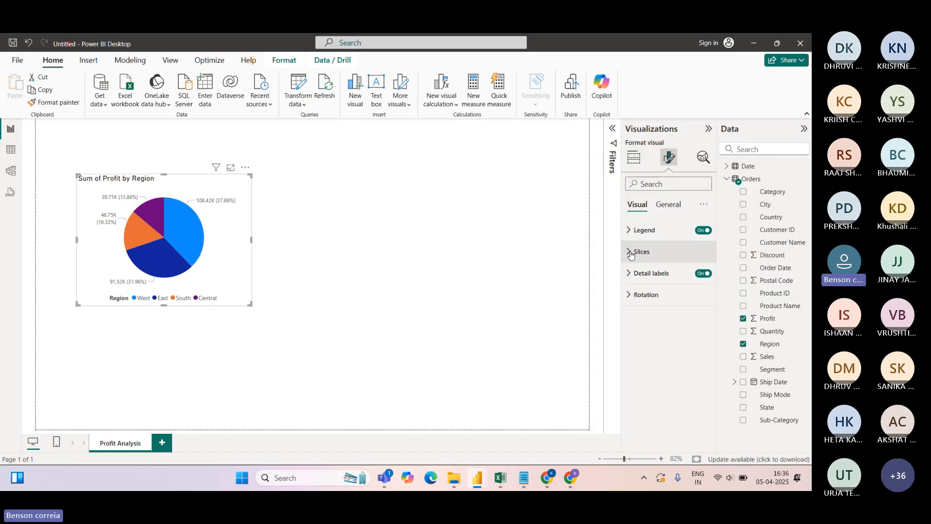
Set the pie's detail label position to Prefer outside
click(630, 275)
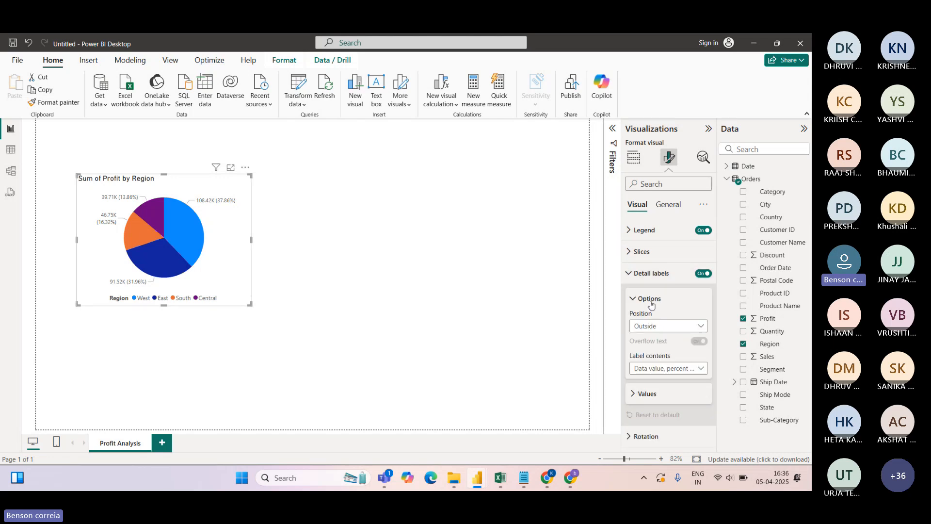
click(699, 326)
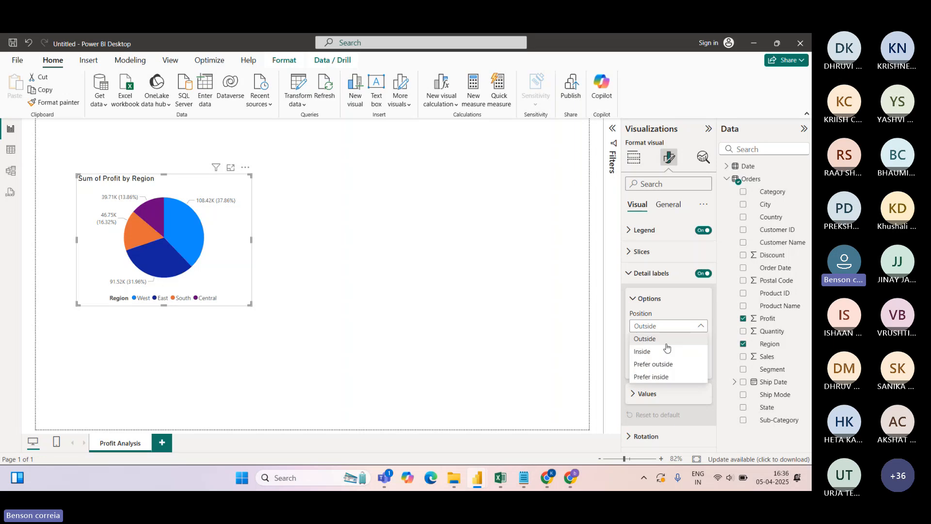
click(653, 364)
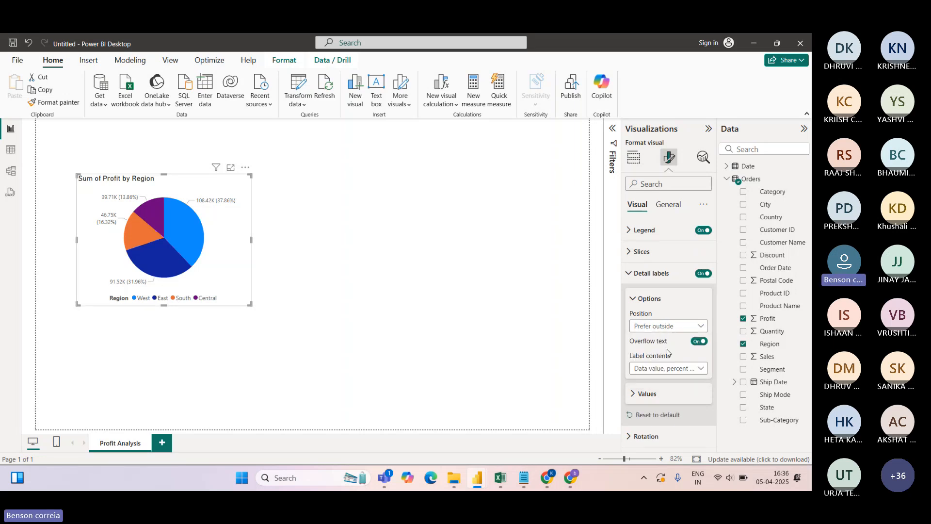
click(699, 327)
click(644, 353)
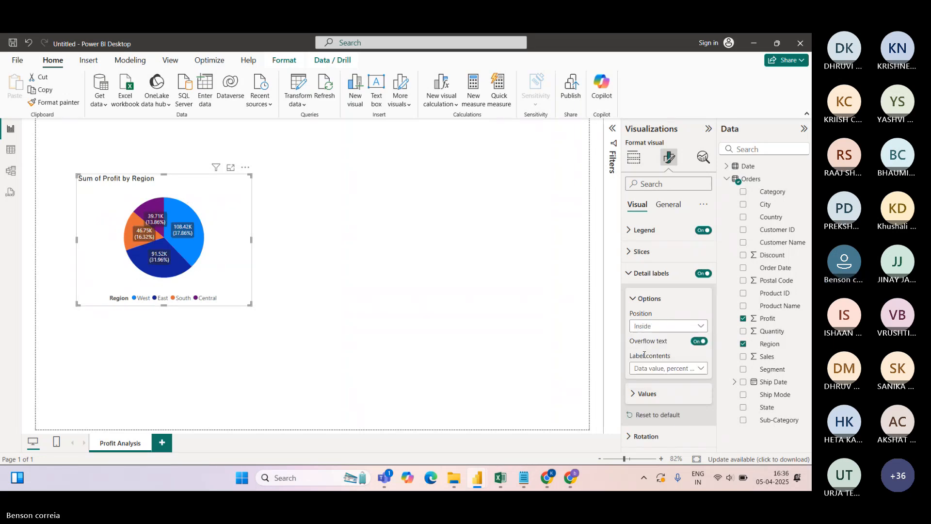
click(661, 327)
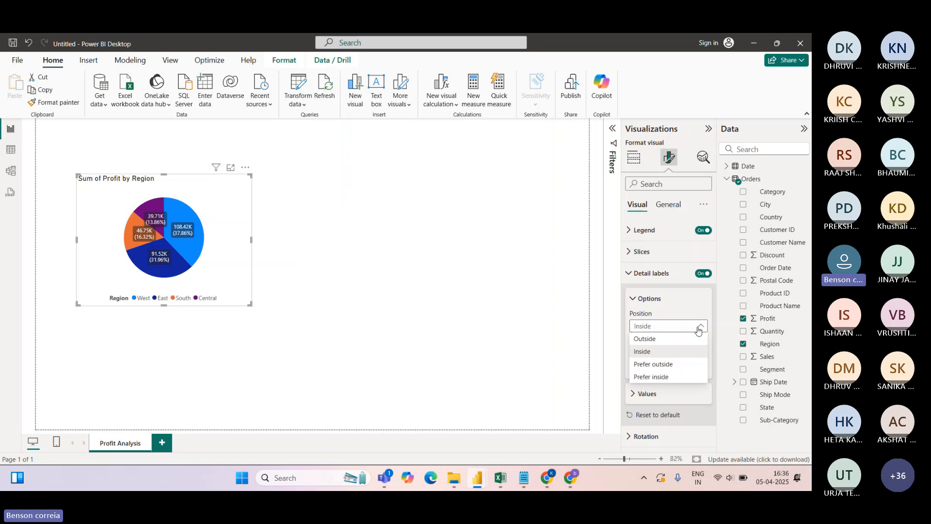
click(655, 365)
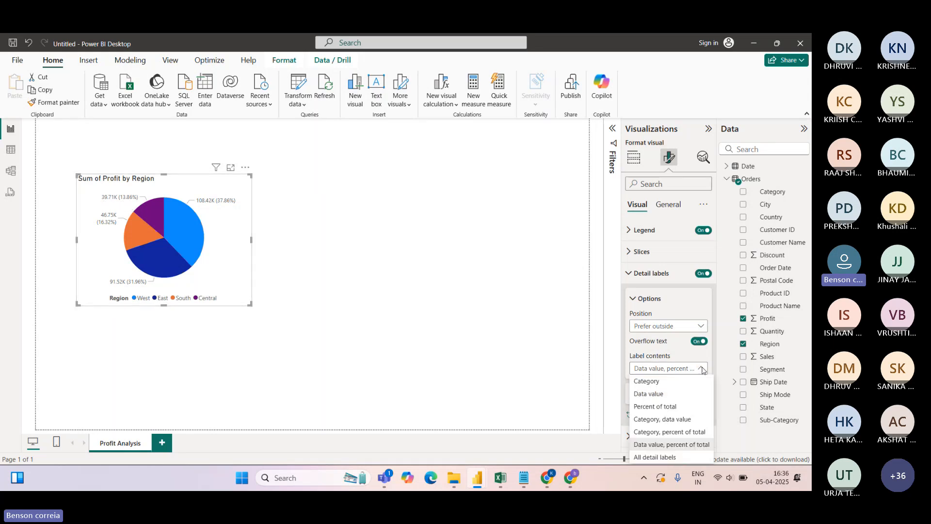
Set detail label contents to Data value, showing only profits like 108.42K and 91.52K
click(704, 375)
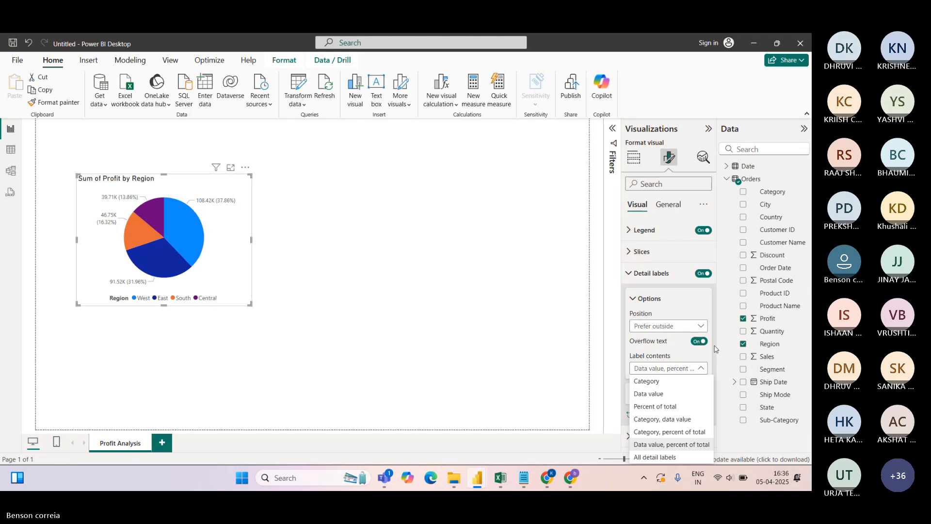
click(718, 380)
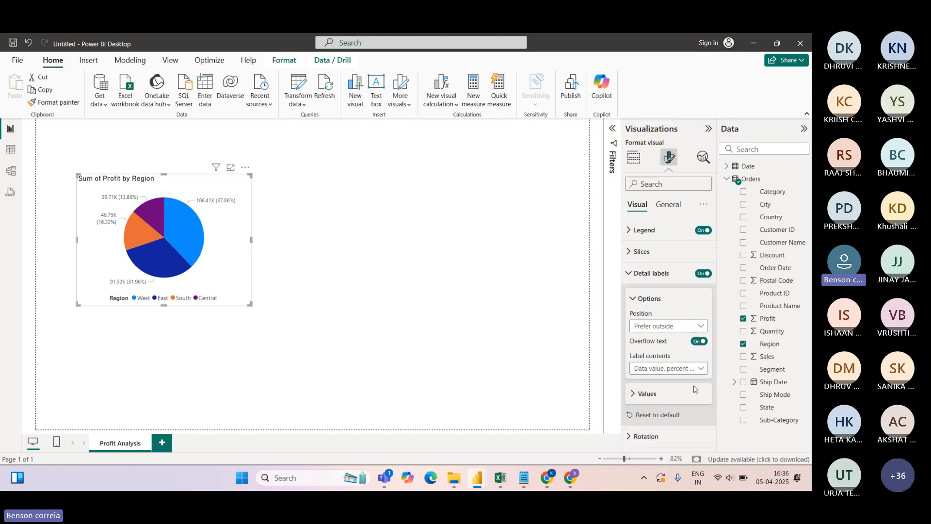
click(694, 368)
click(658, 394)
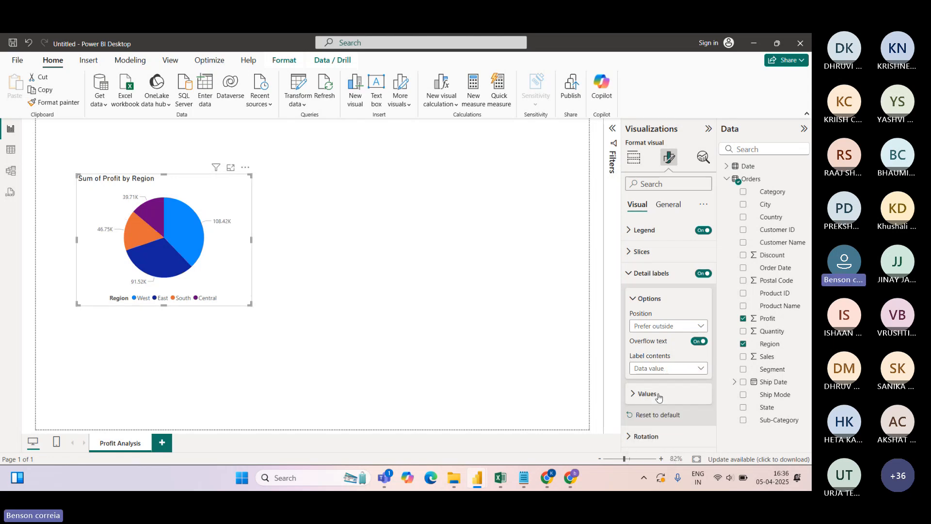
click(700, 371)
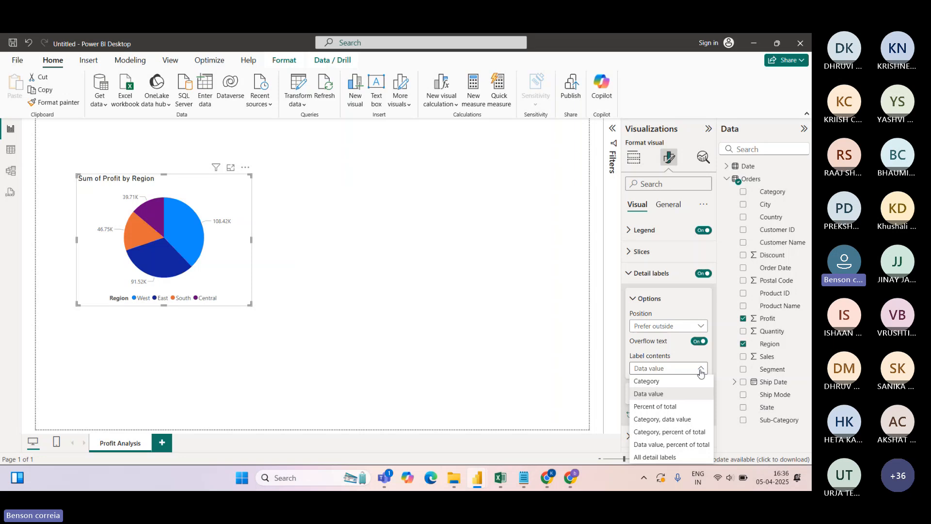
click(668, 409)
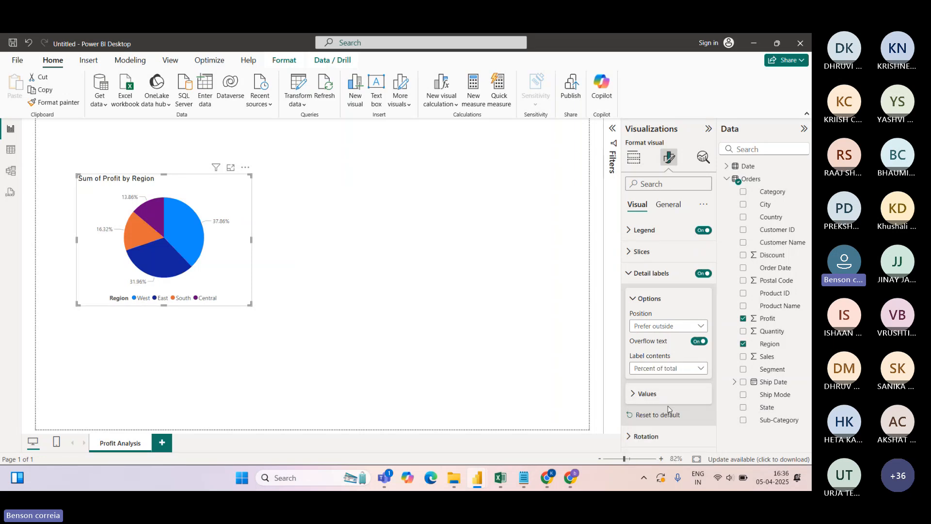
click(701, 370)
click(664, 457)
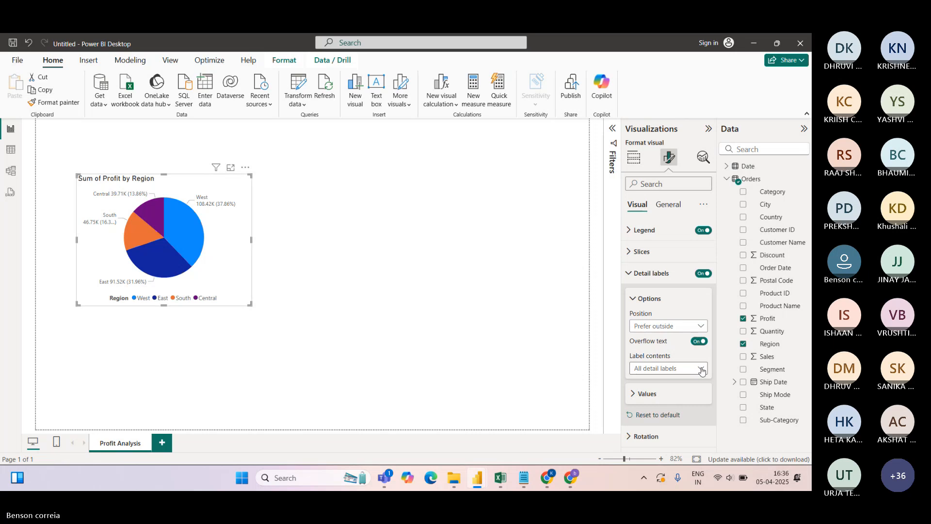
click(665, 369)
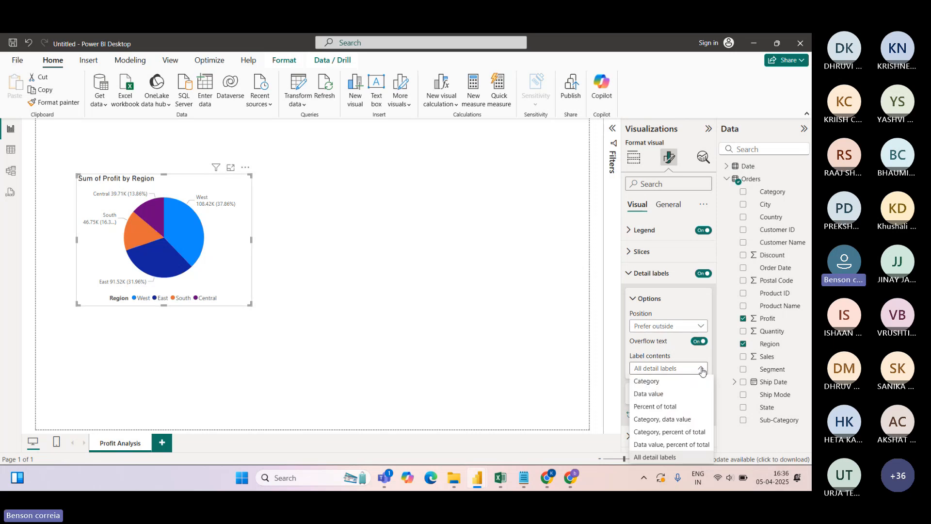
click(667, 421)
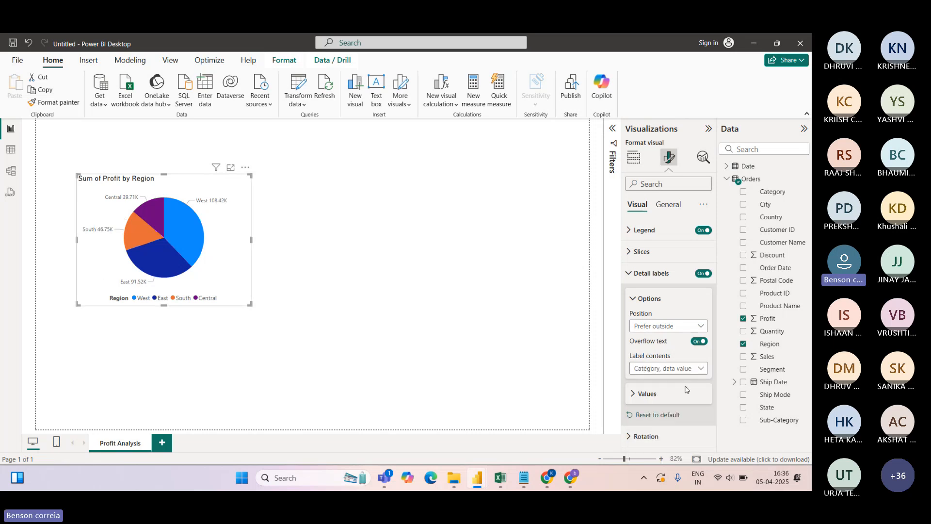
click(668, 370)
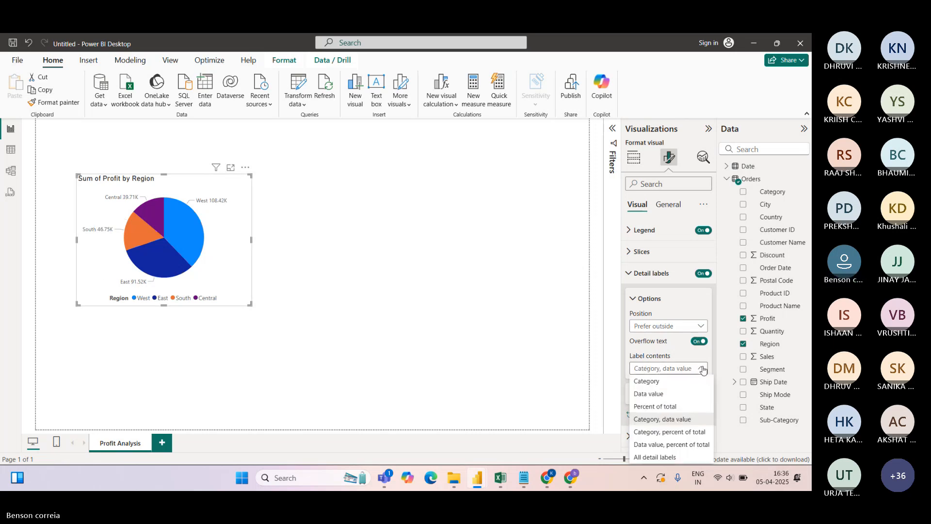
click(659, 394)
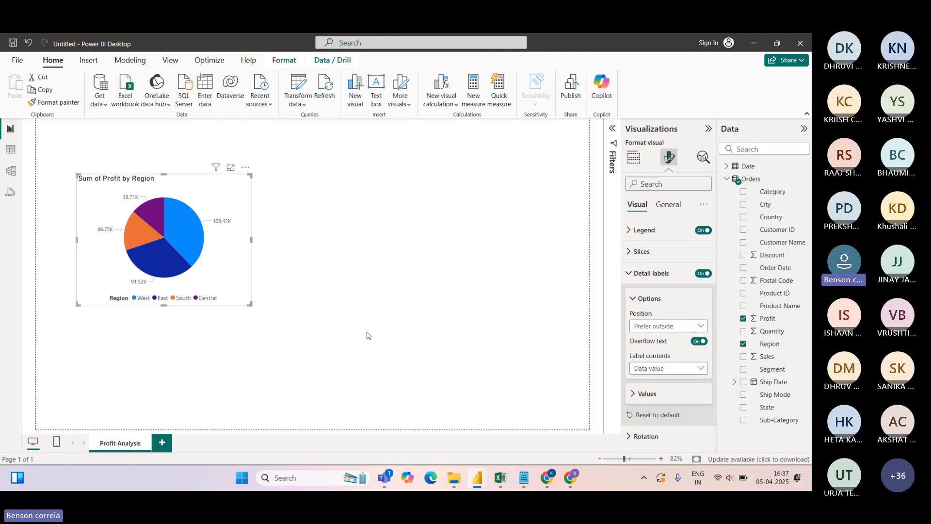
Rotate the Sum of Profit by Region pie chart to 19 degrees
click(630, 274)
click(630, 297)
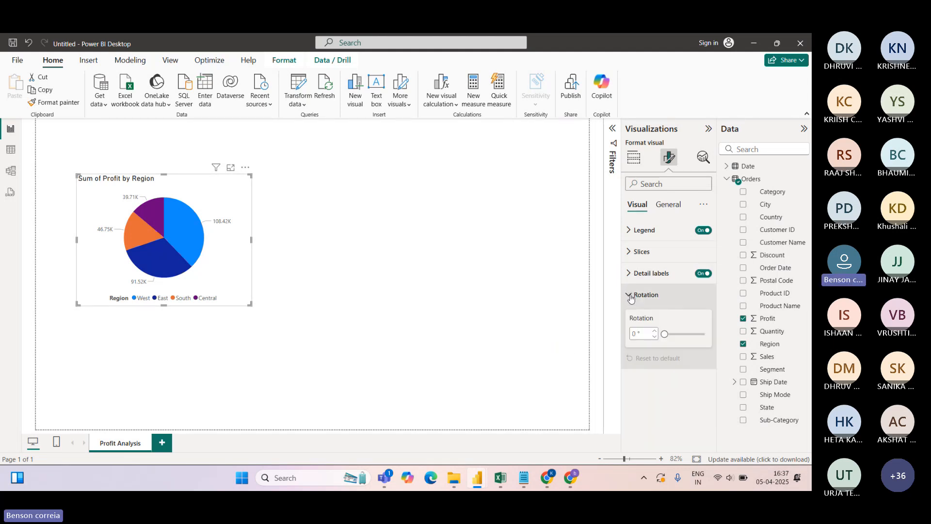
drag(664, 333, 678, 335)
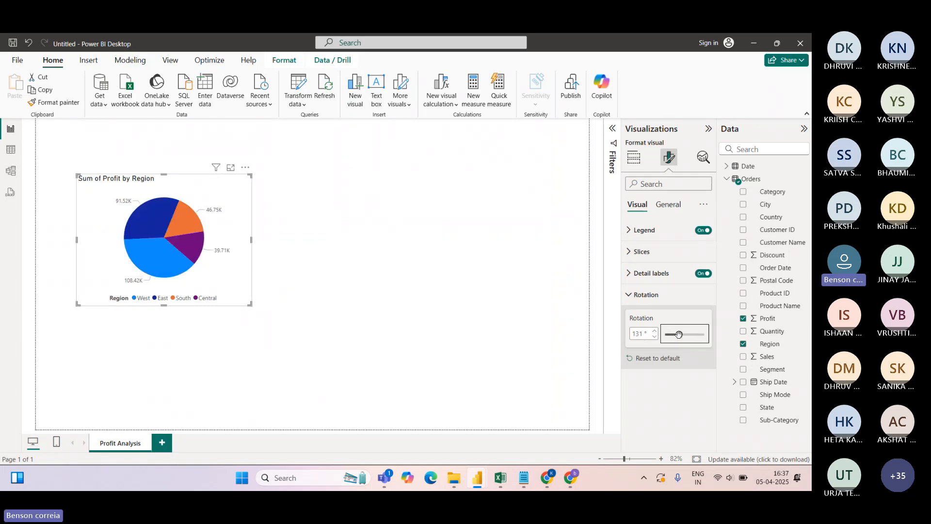
drag(679, 334, 668, 335)
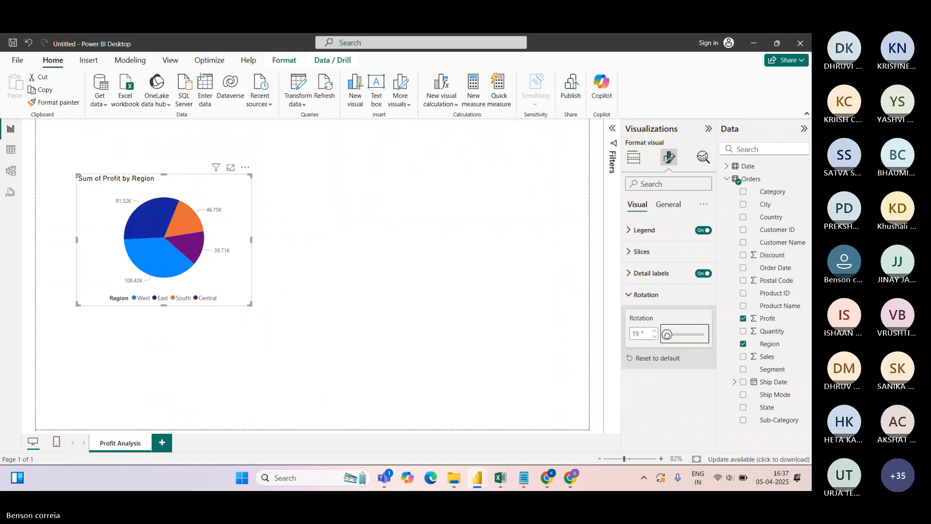
click(631, 300)
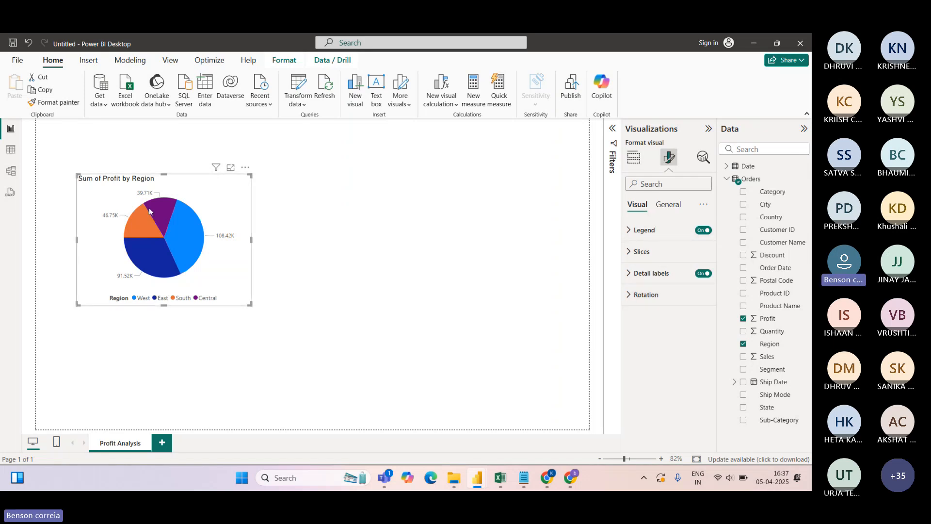
mouse_move(149, 211)
Change the pie chart's size from 305 x 407 to height 350 and width 450
click(666, 207)
click(631, 231)
click(640, 255)
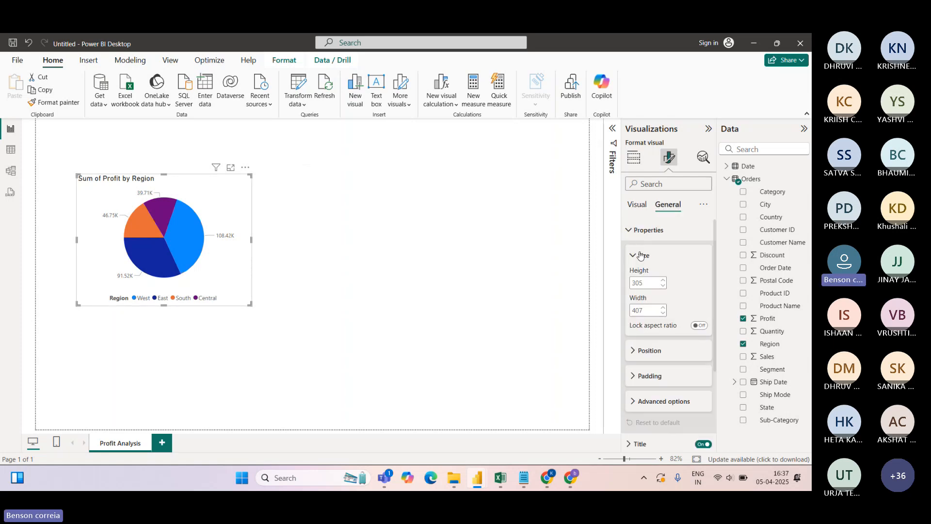
double_click(645, 283)
text(250)
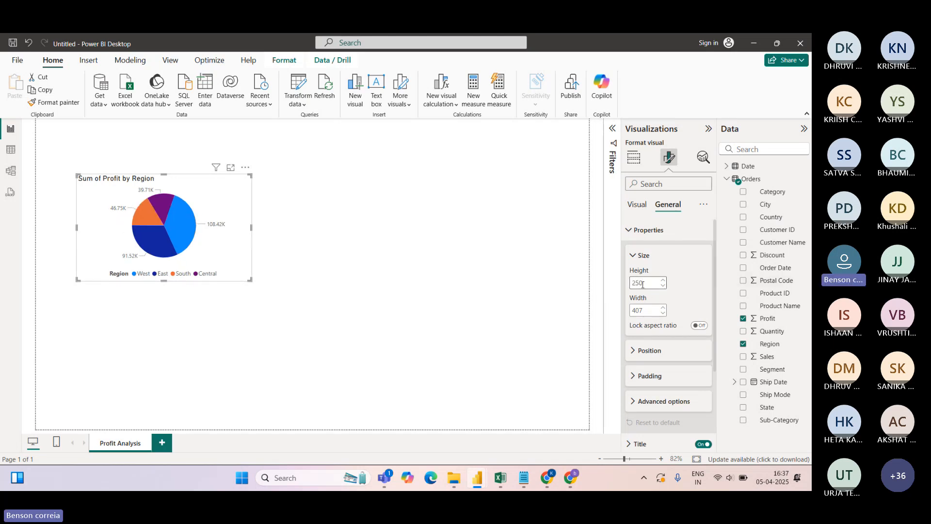
drag(643, 284, 625, 286)
text(350)
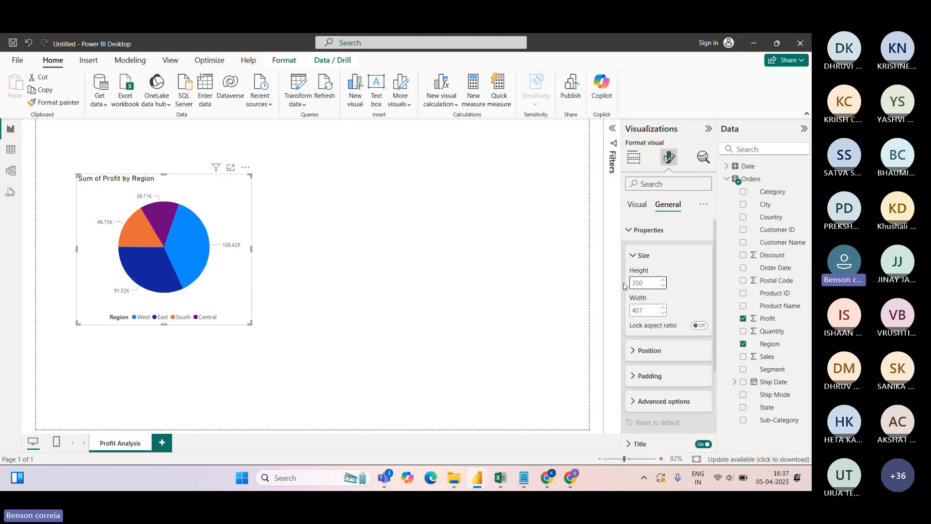
click(649, 308)
text(45)
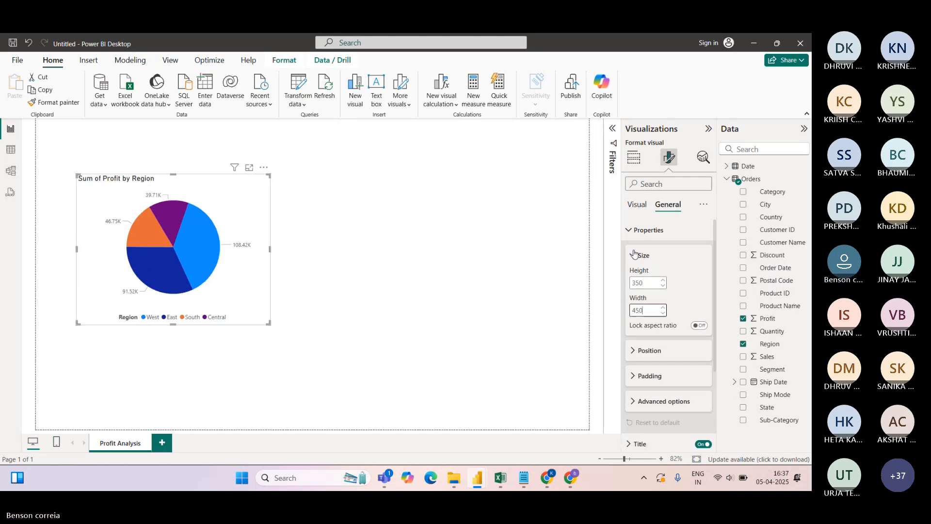
click(630, 231)
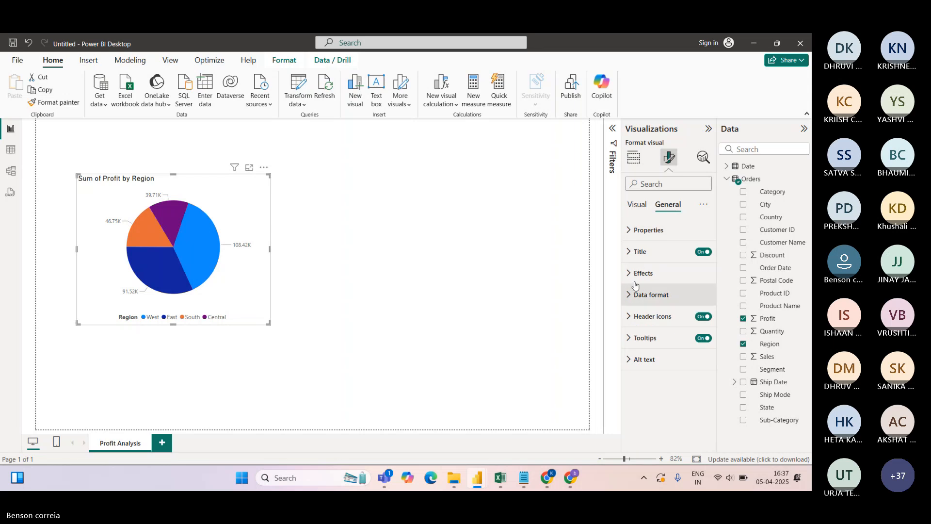
click(631, 230)
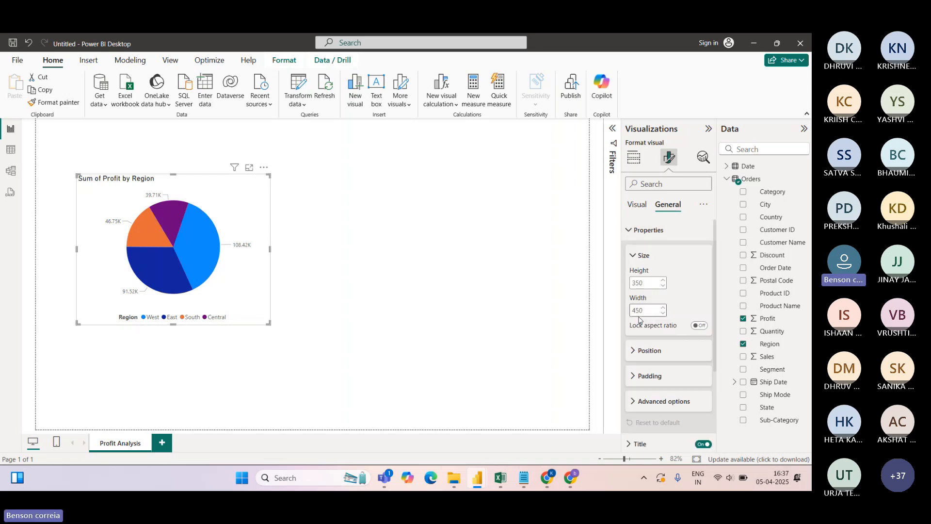
click(635, 351)
click(627, 231)
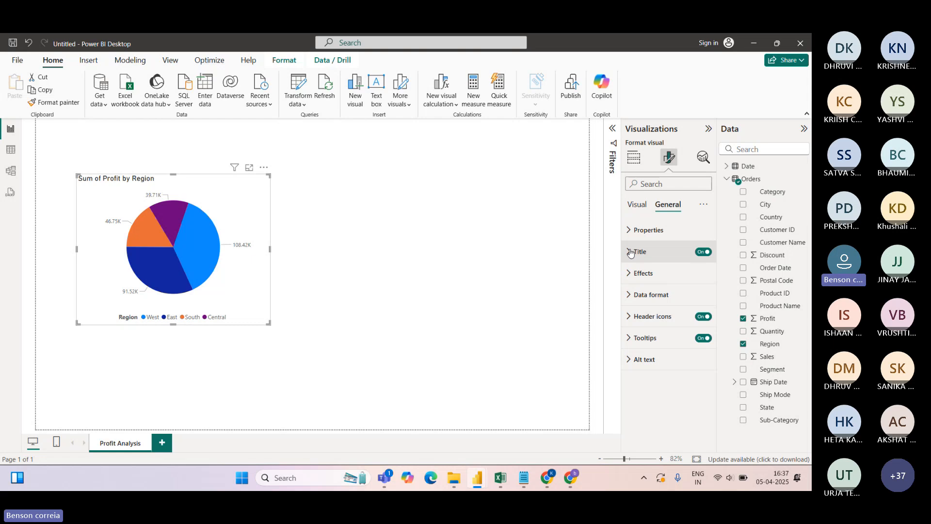
Replace the title 'Sum of Profit by Region' with 'Region wise Profit'
click(630, 252)
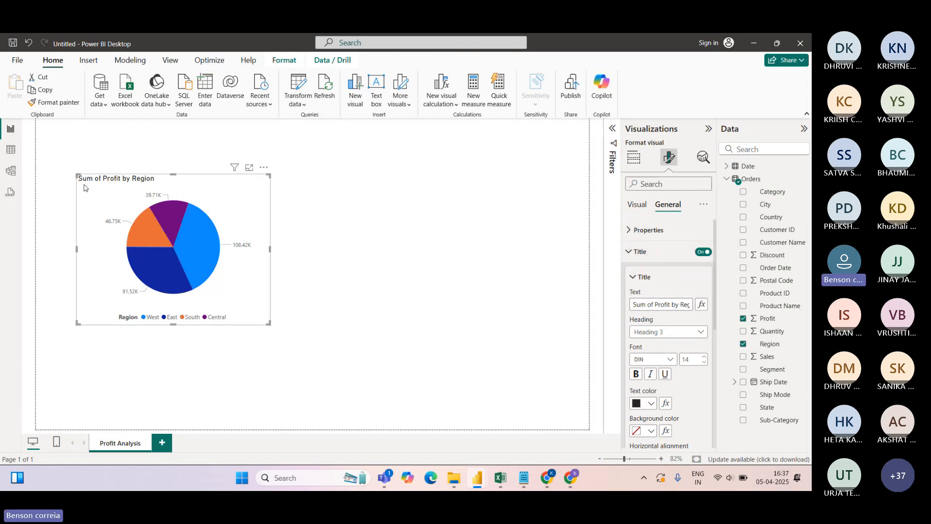
click(655, 305)
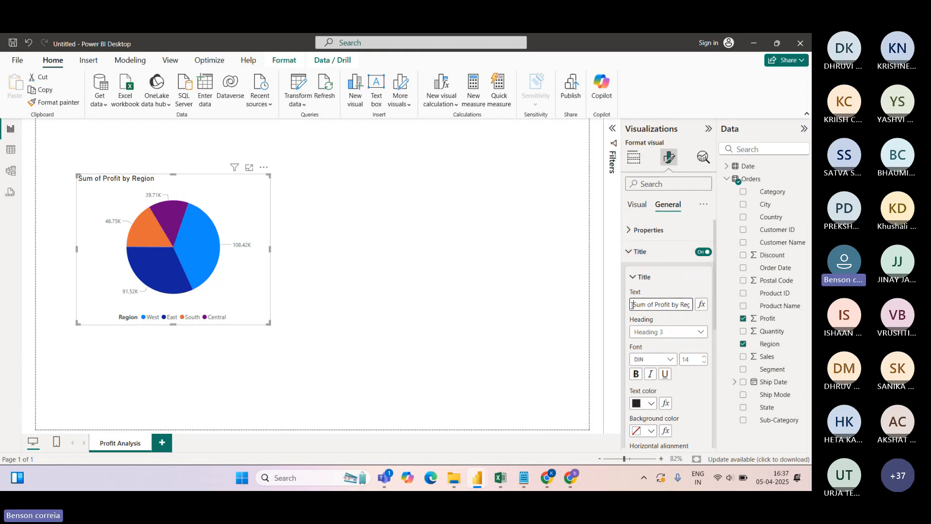
key(BackSpace)
key(BackSpace)
key(BackSpace)
key(BackSpace)
key(BackSpace)
key(BackSpace)
key(BackSpace)
key(BackSpace)
key(BackSpace)
key(BackSpace)
key(BackSpace)
key(BackSpace)
key(BackSpace)
key(BackSpace)
key(BackSpace)
key(BackSpace)
key(BackSpace)
key(BackSpace)
key(BackSpace)
key(BackSpace)
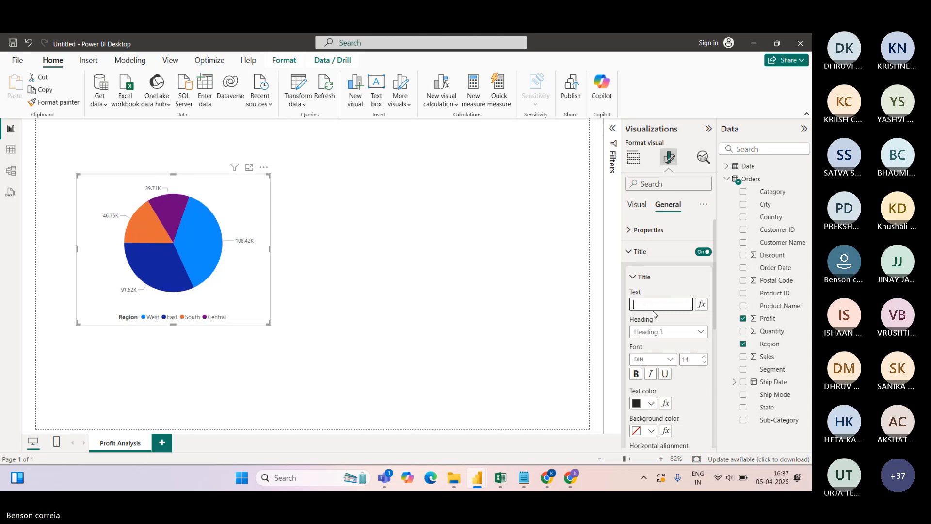
text(Region wise)
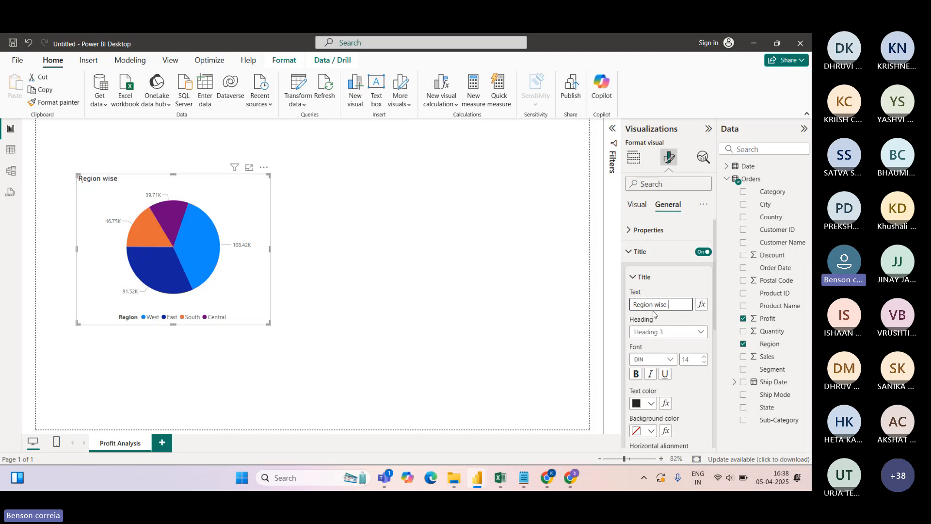
text( Profit)
click(632, 252)
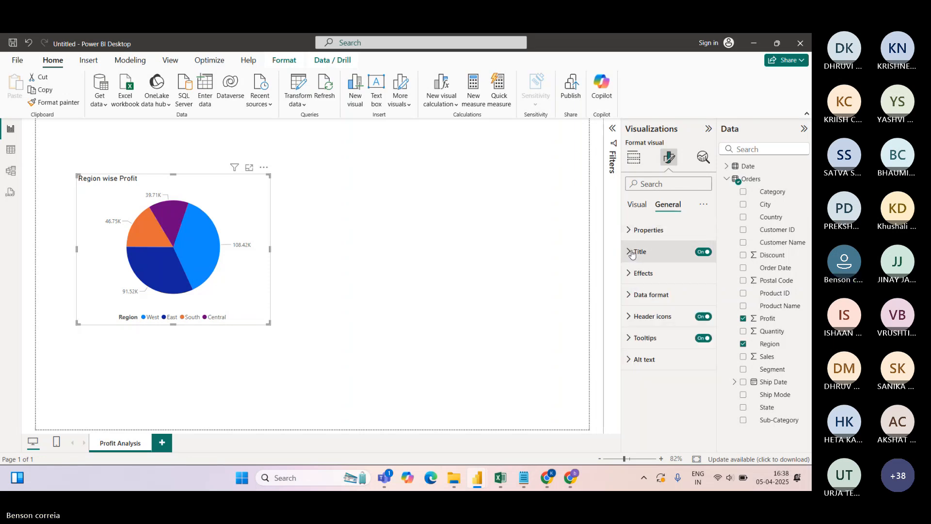
click(633, 257)
drag(717, 286, 712, 327)
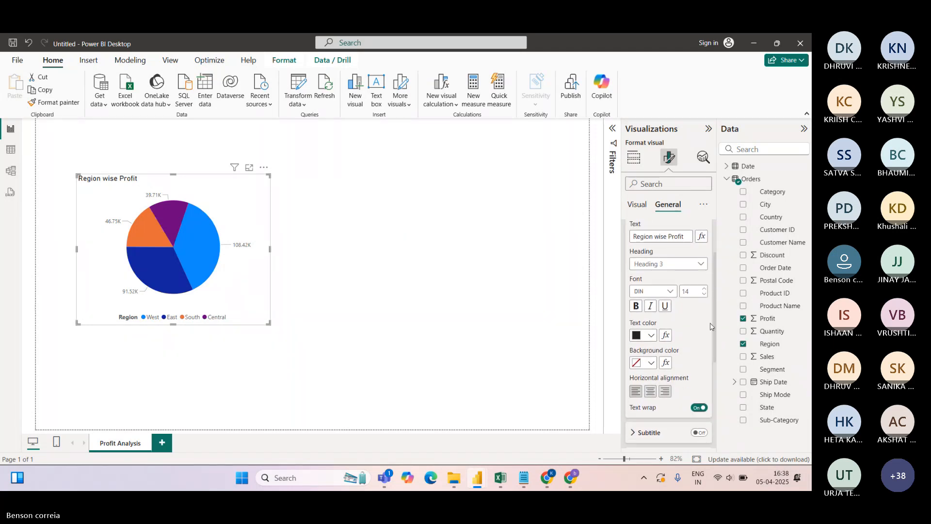
Centre-align the Region wise Profit title horizontally
click(651, 391)
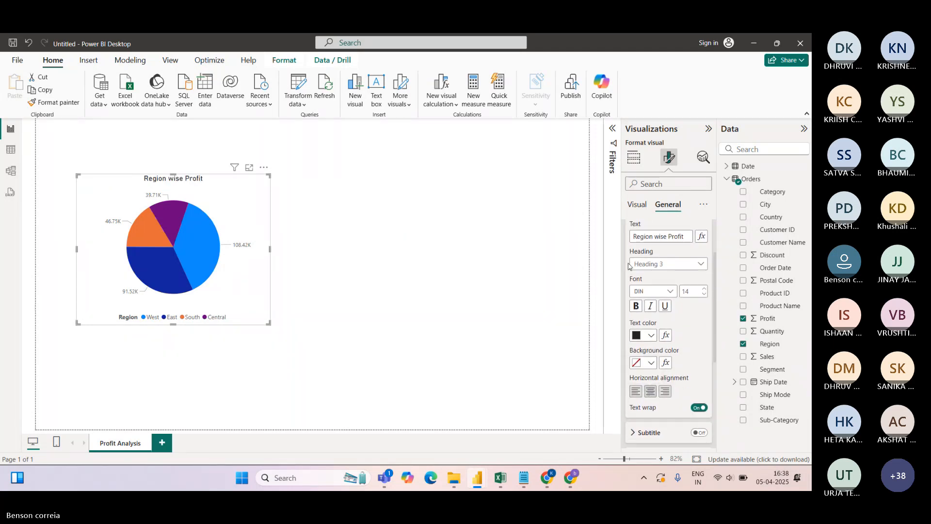
scroll(669, 300, up, 3)
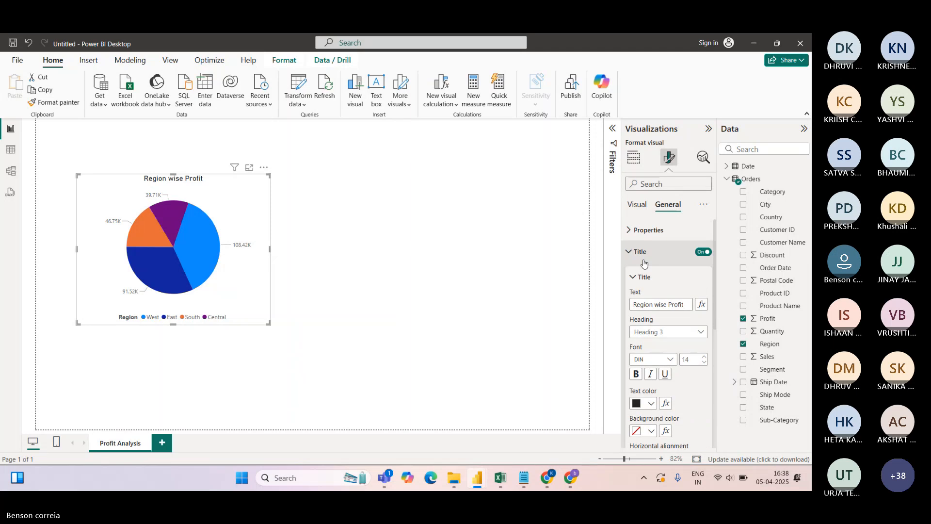
click(634, 255)
click(630, 295)
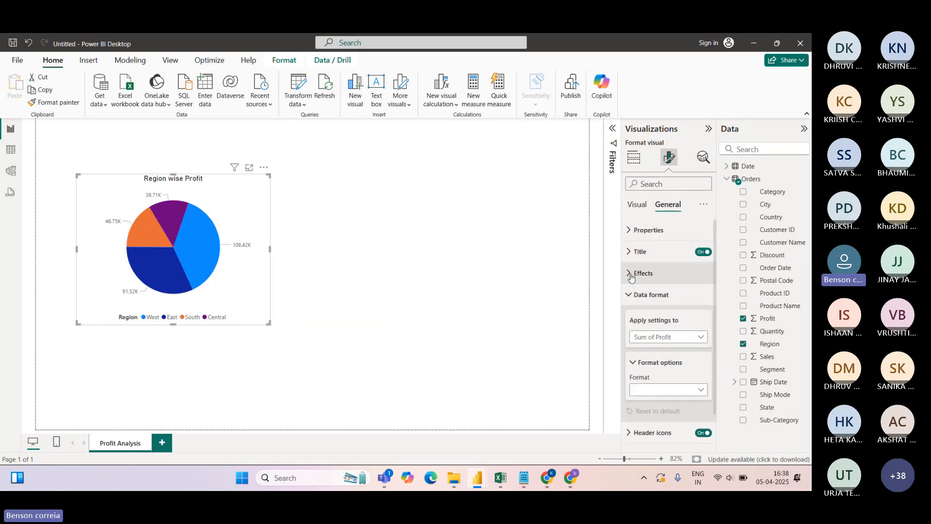
click(630, 296)
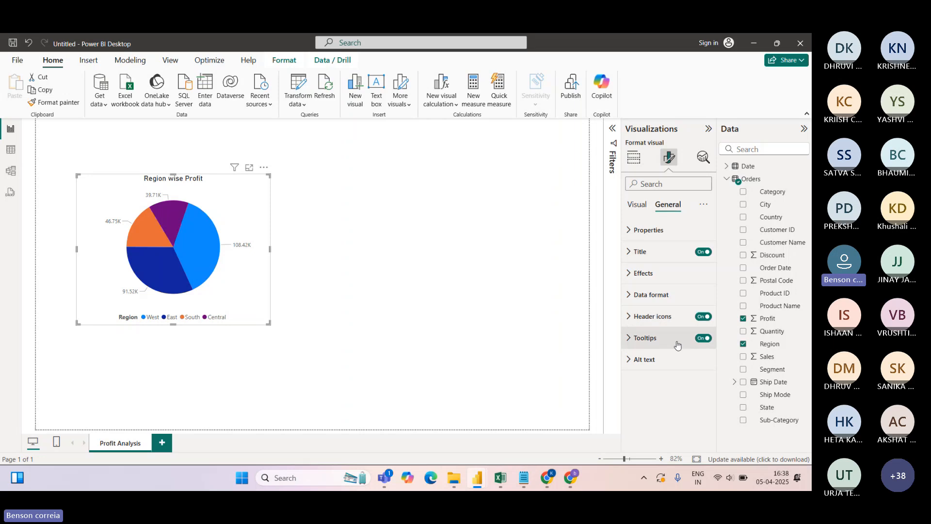
Toggle the pie chart's tooltips, which show West's profit as 1,08,418.45 (37.86%)
mouse_move(197, 254)
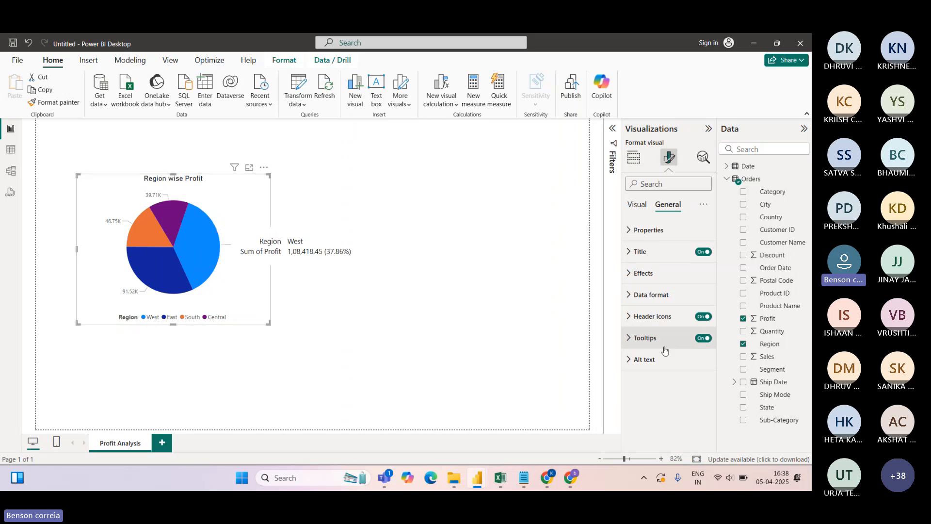
click(703, 338)
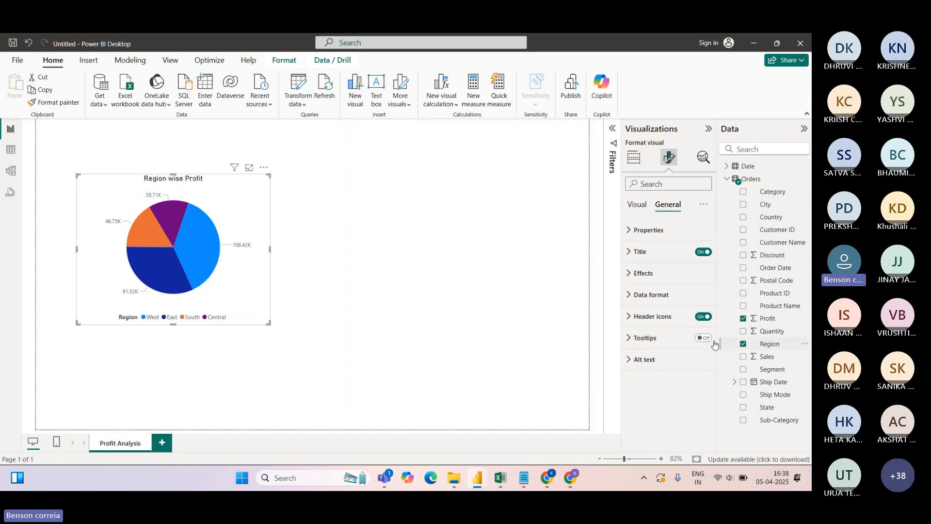
click(628, 296)
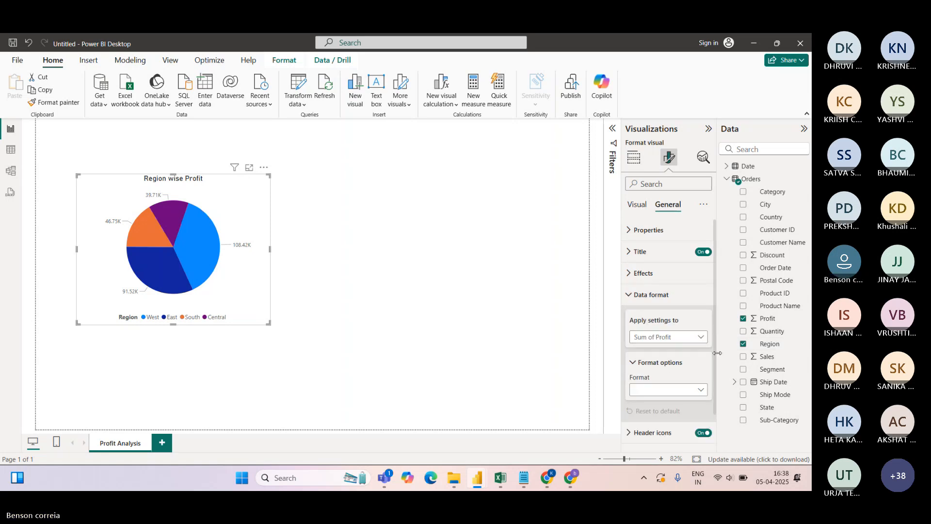
click(628, 294)
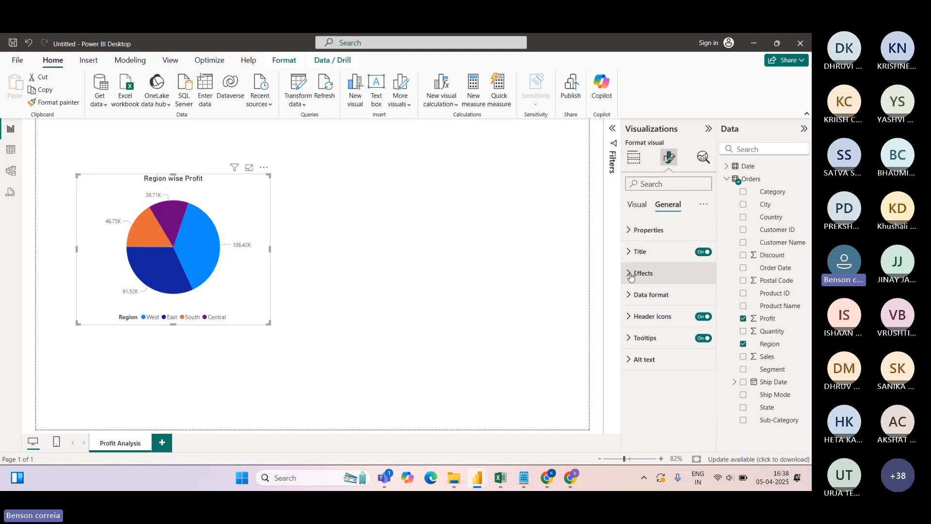
Turn on a black visual border with 10 px rounded corners around the pie chart
click(630, 275)
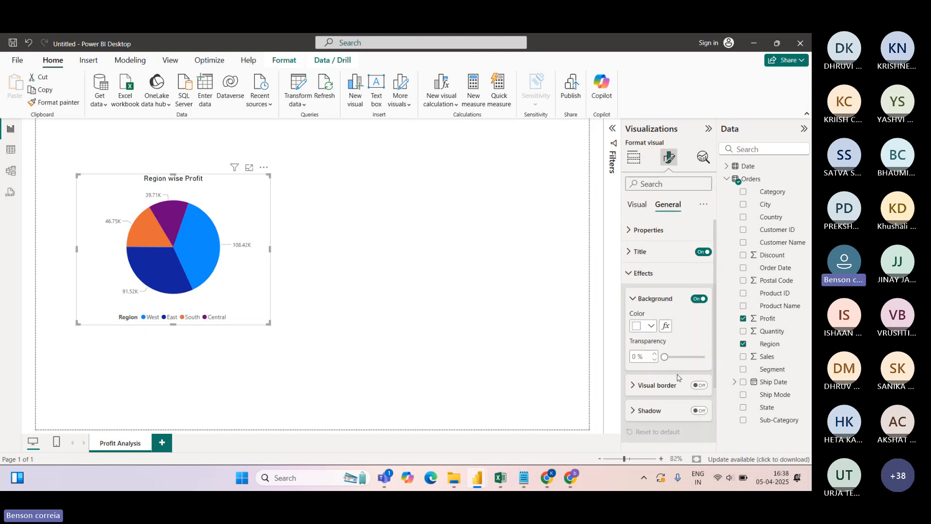
click(698, 385)
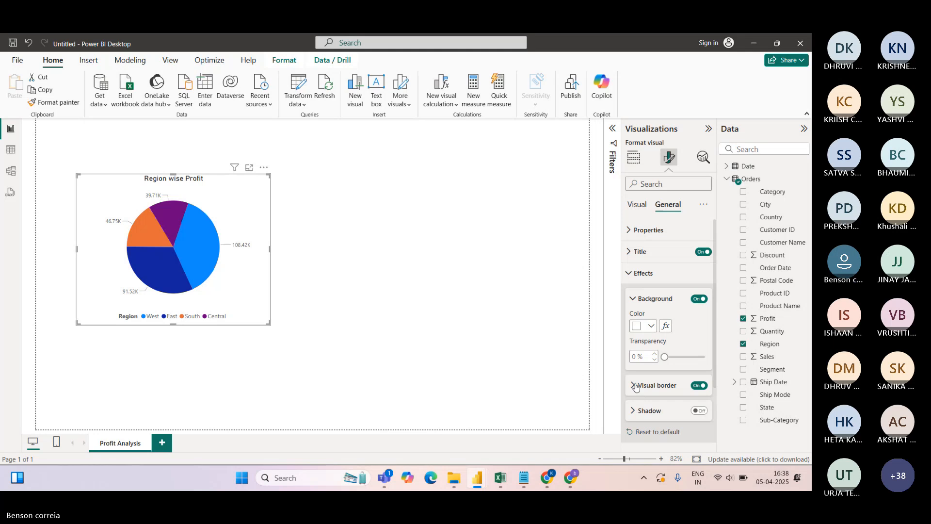
scroll(712, 346, down, 1)
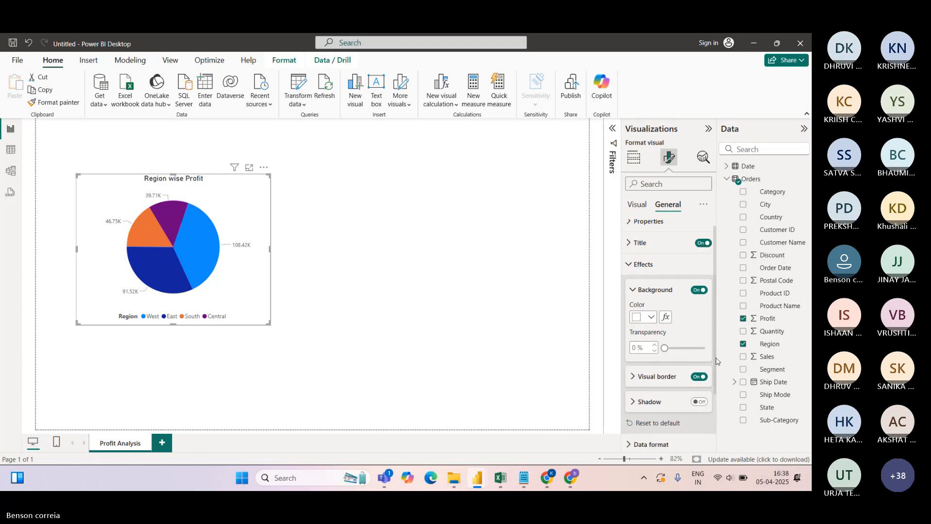
click(634, 351)
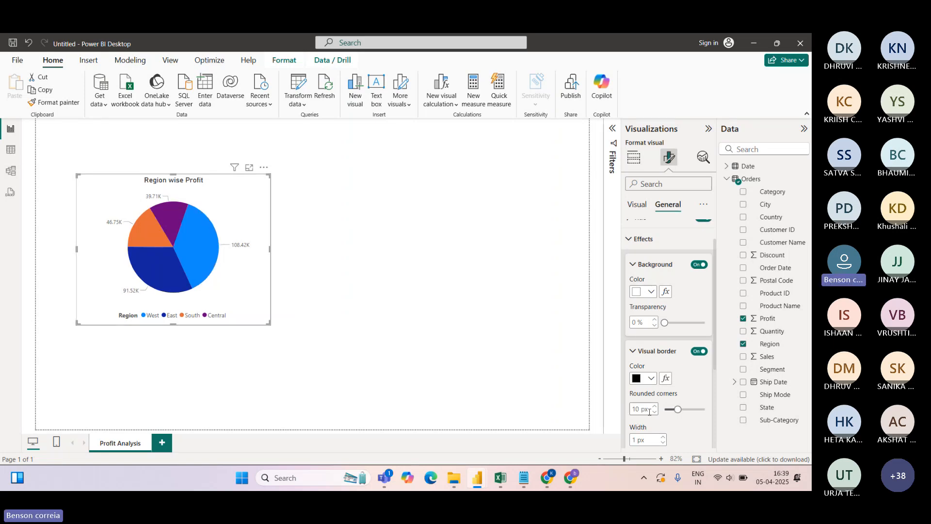
click(352, 265)
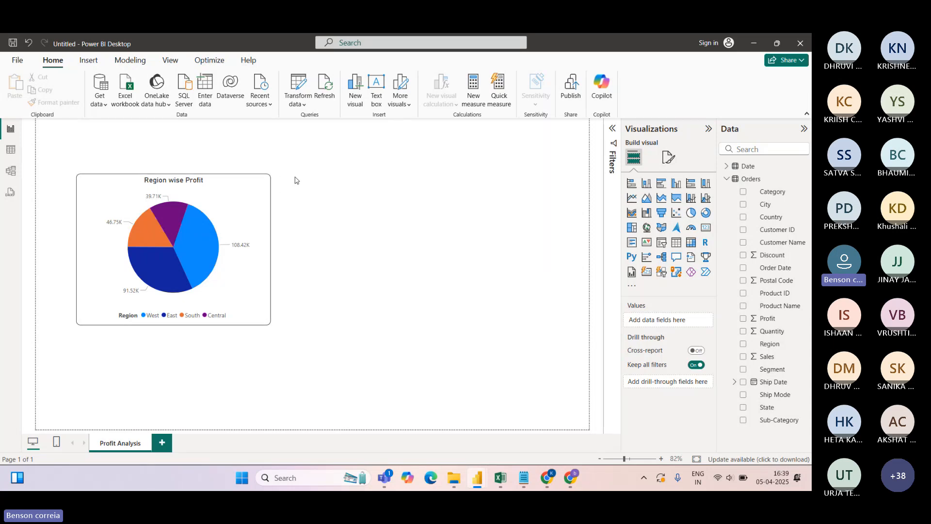
Move the Region wise Profit pie slightly right and down and shrink it a little
mouse_move(235, 190)
mouse_down()
mouse_move(250, 203)
mouse_move(241, 189)
mouse_up()
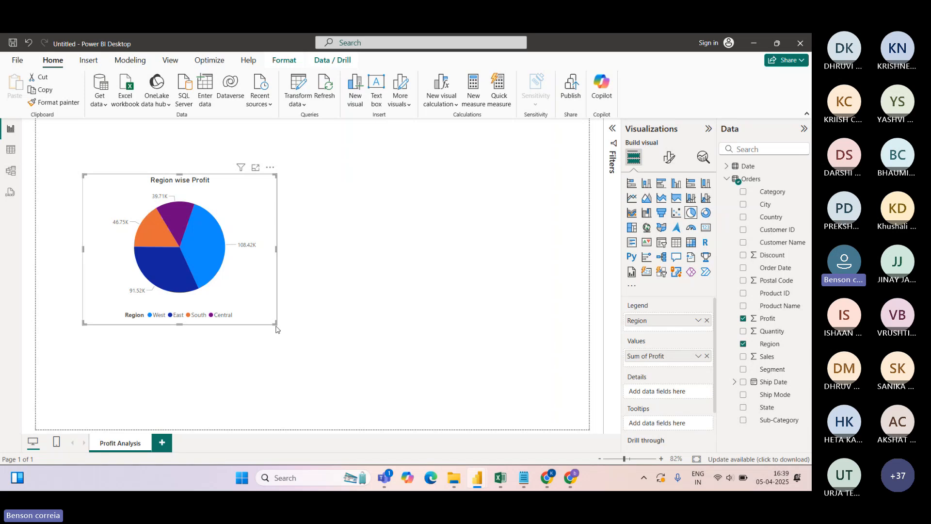
drag(275, 323, 259, 312)
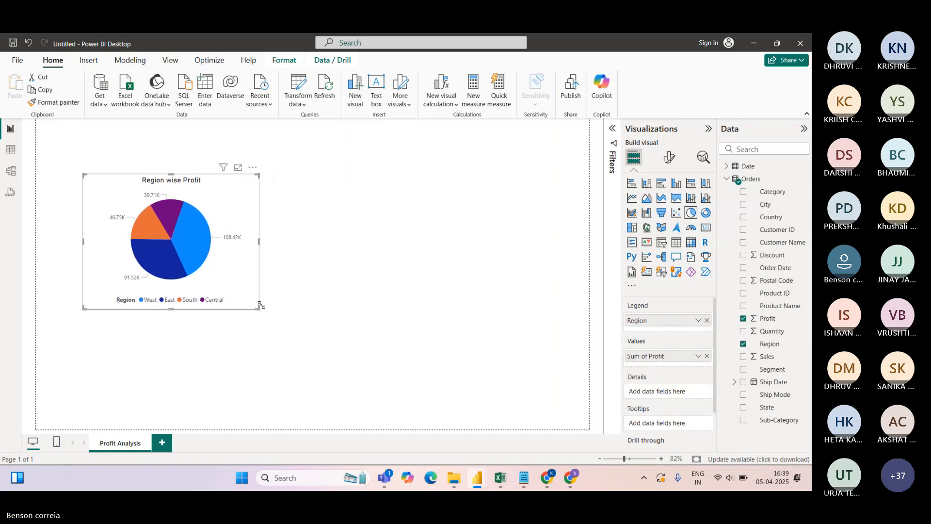
click(359, 224)
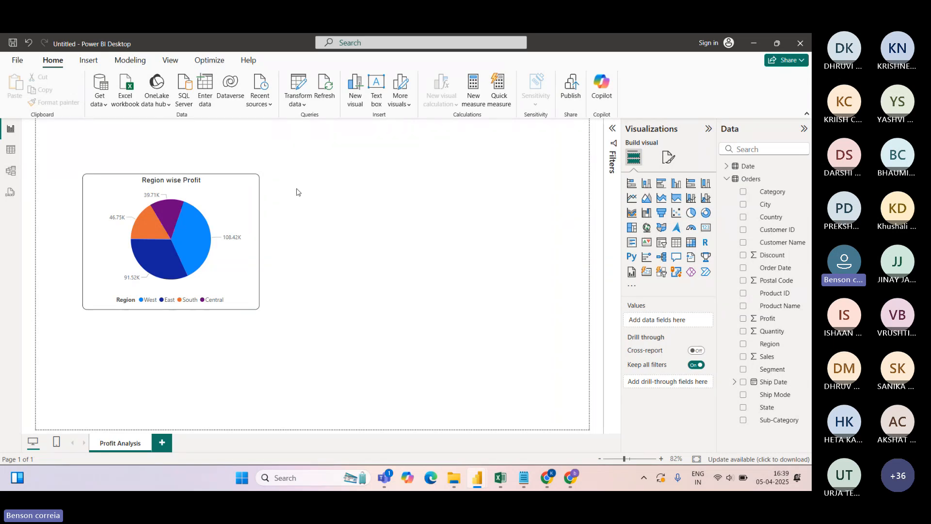
click(237, 189)
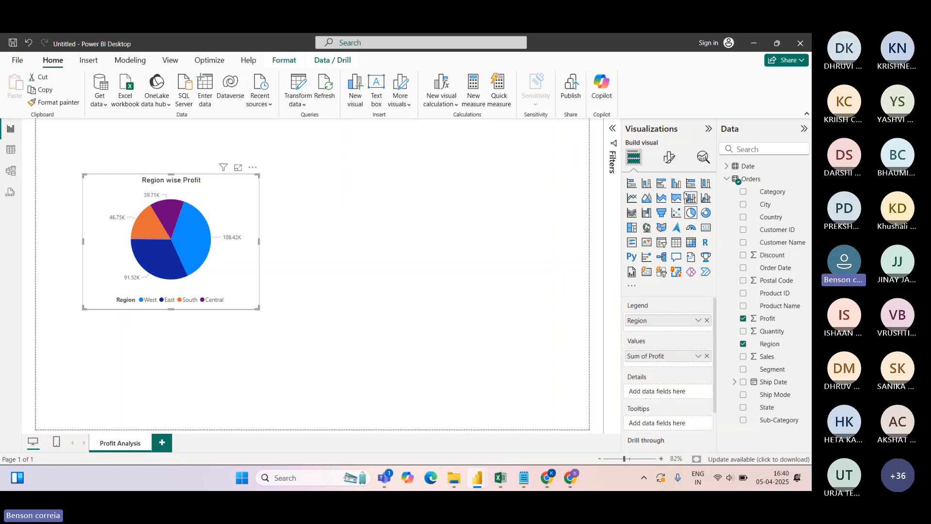
click(647, 186)
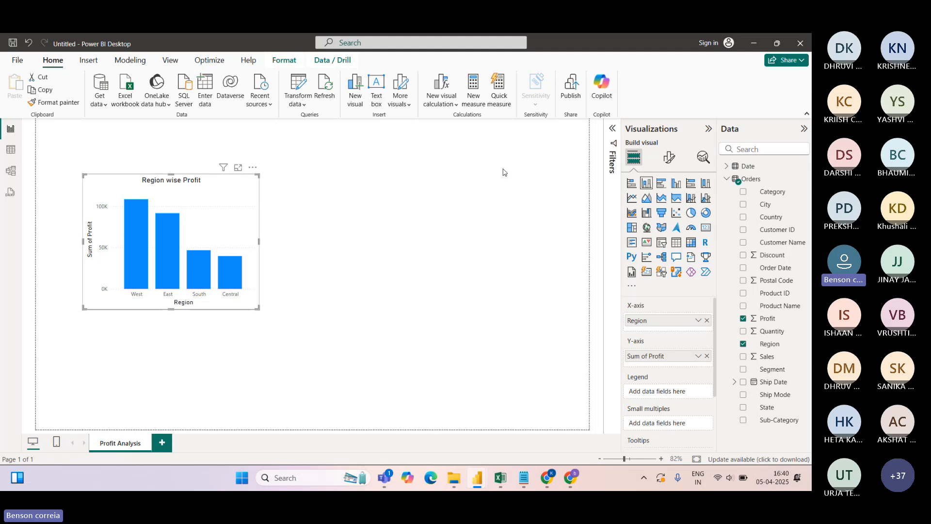
key(ctrl+z)
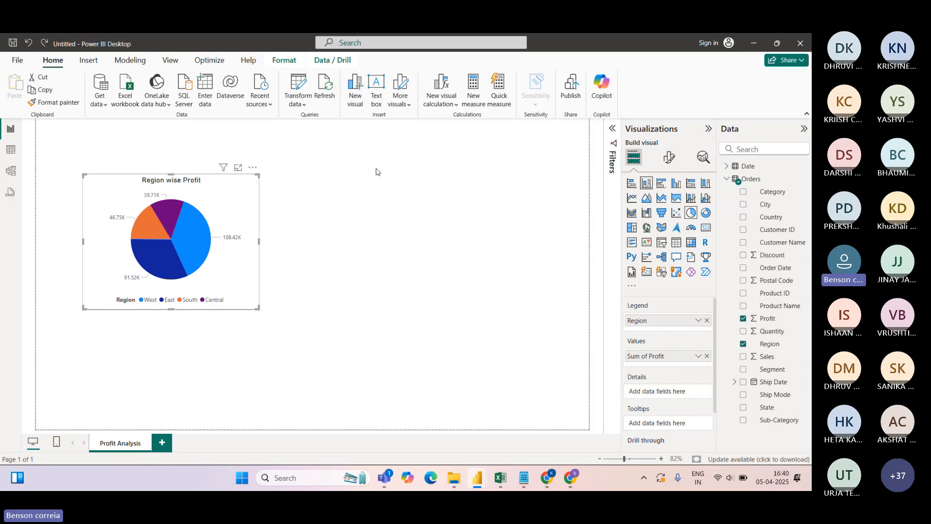
Drag the Region wise Profit pie chart's right edge out slightly, then deselect it
drag(259, 242, 265, 243)
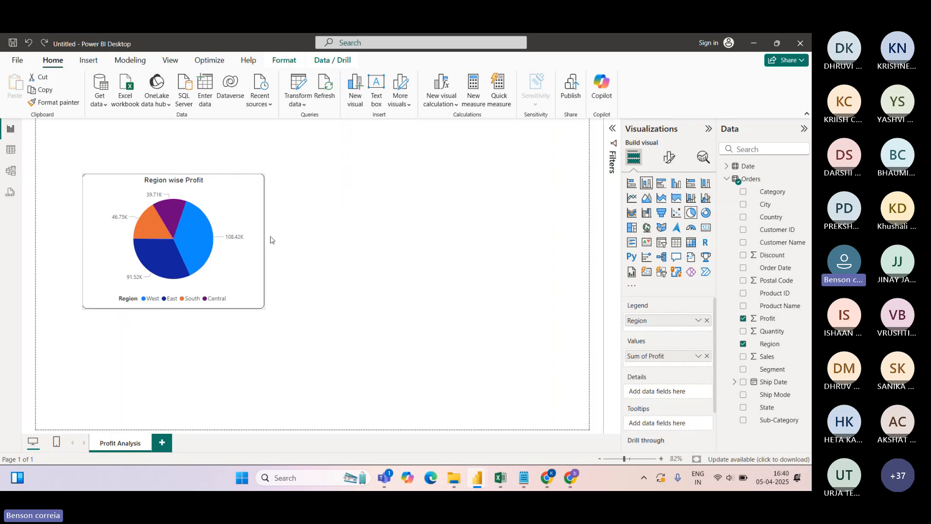
click(303, 198)
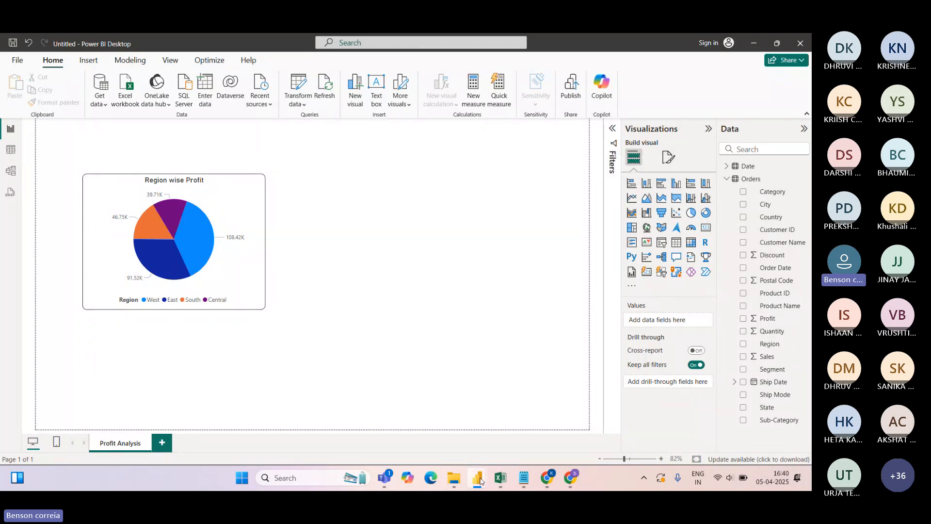
mouse_move(477, 477)
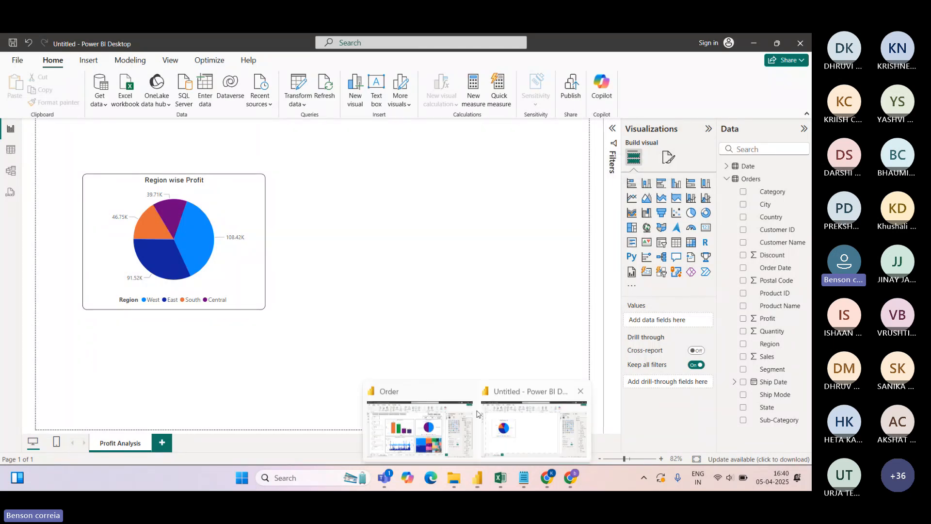
click(442, 391)
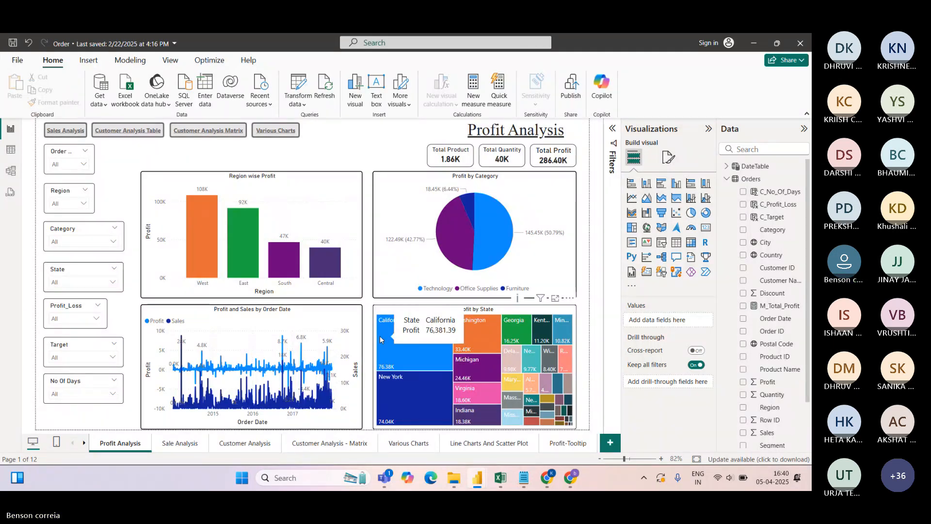
key(alt+Tab)
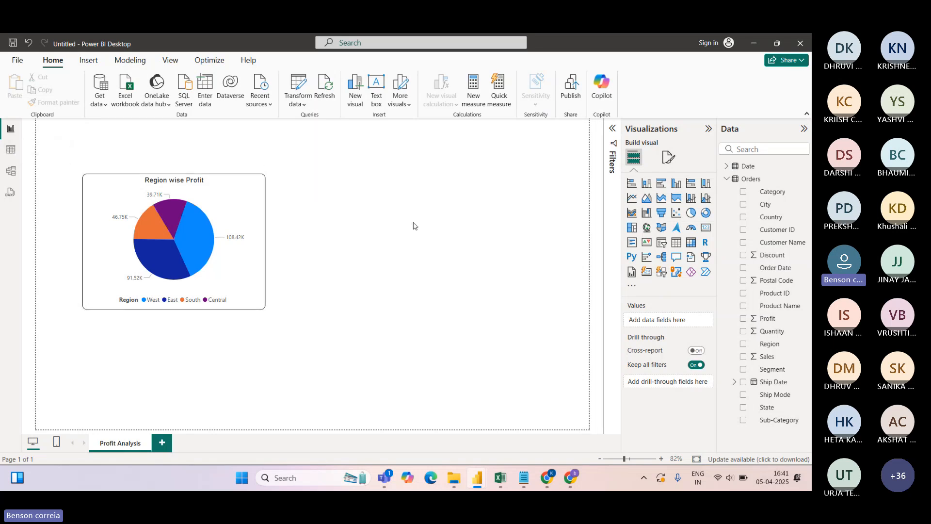
click(11, 151)
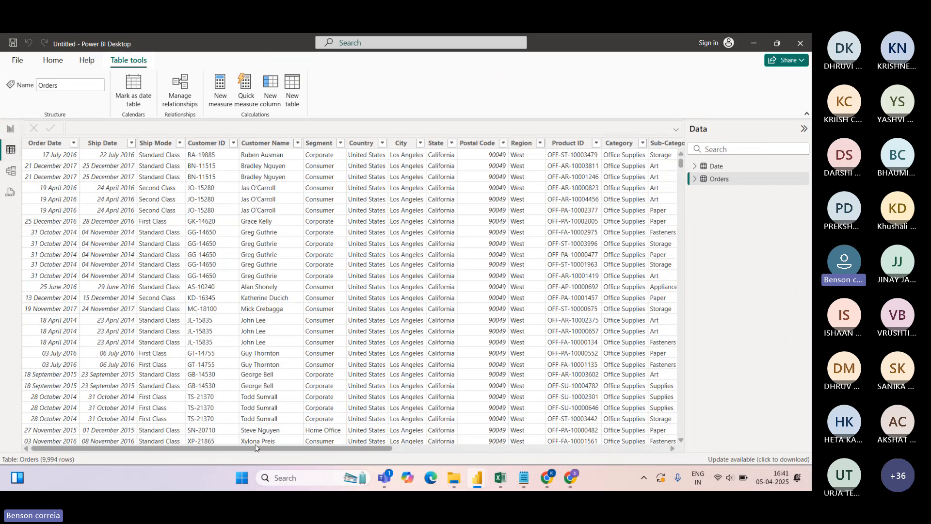
drag(252, 448, 345, 447)
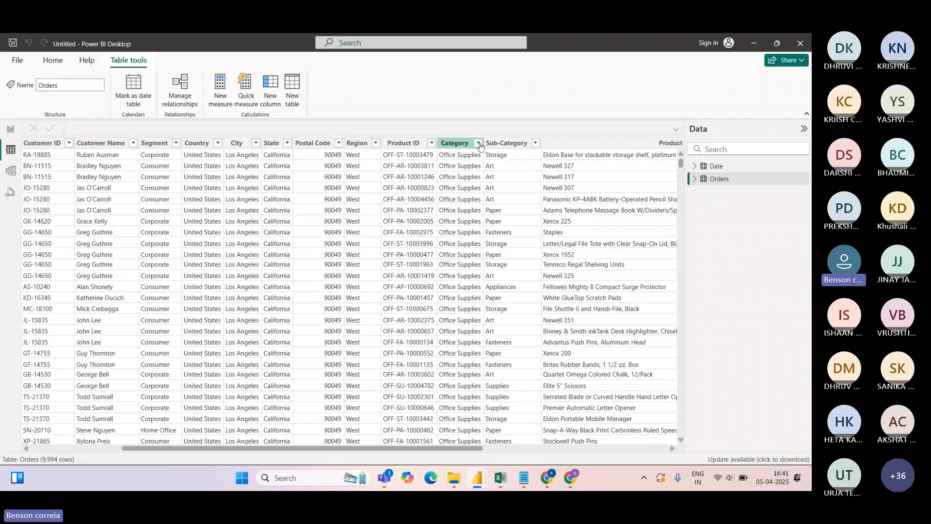
click(478, 143)
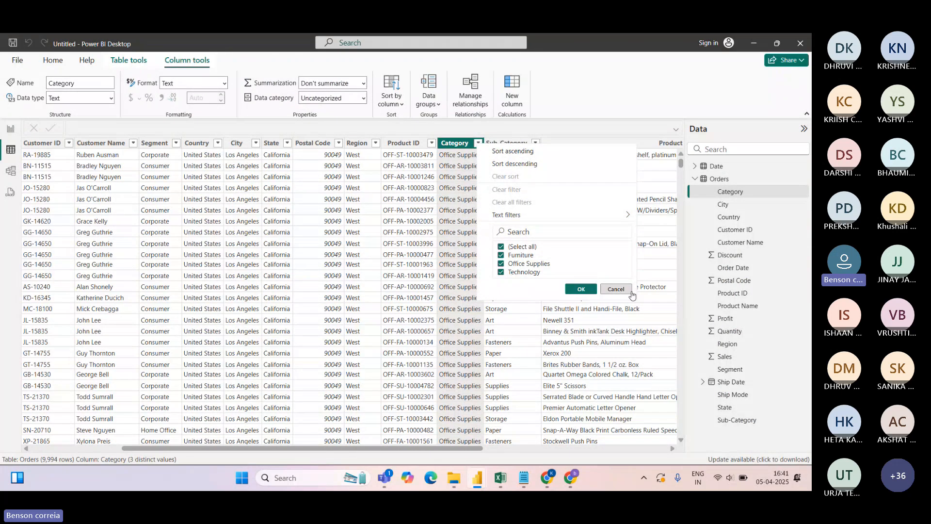
click(616, 289)
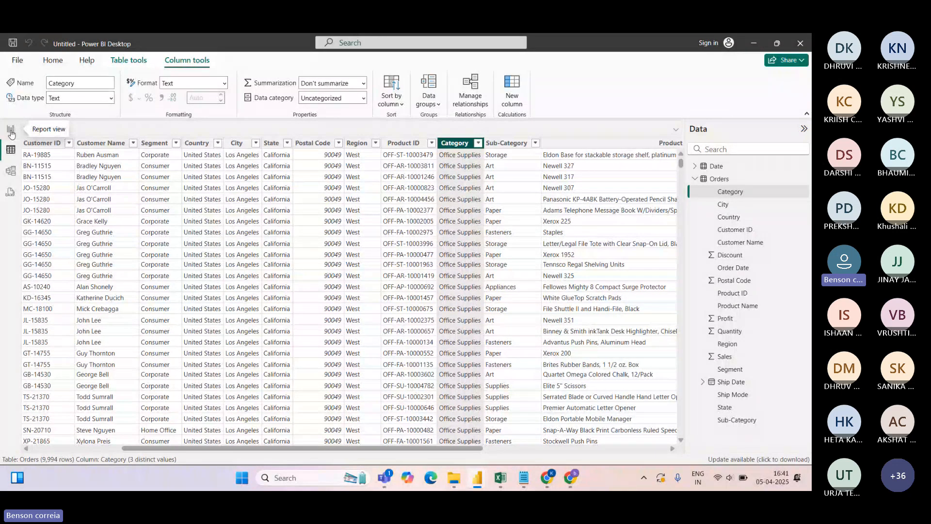
key(alt+Tab)
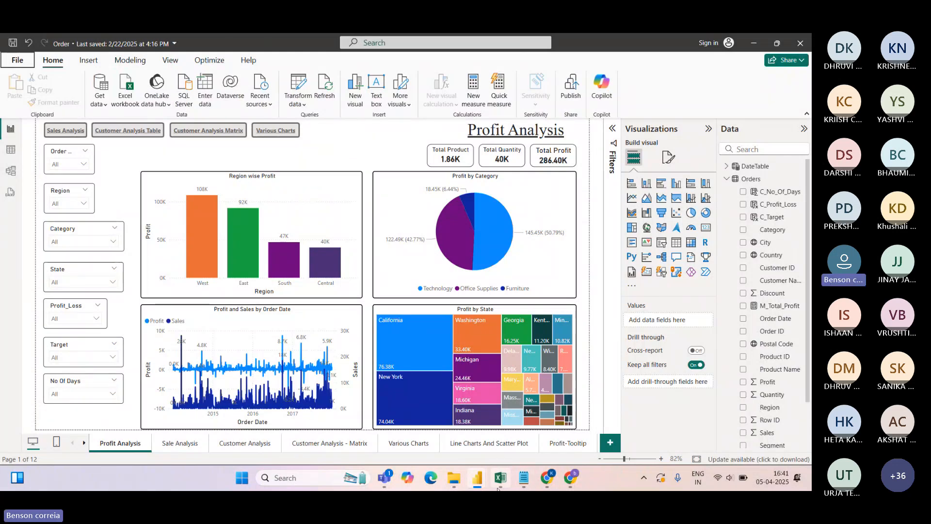
click(427, 412)
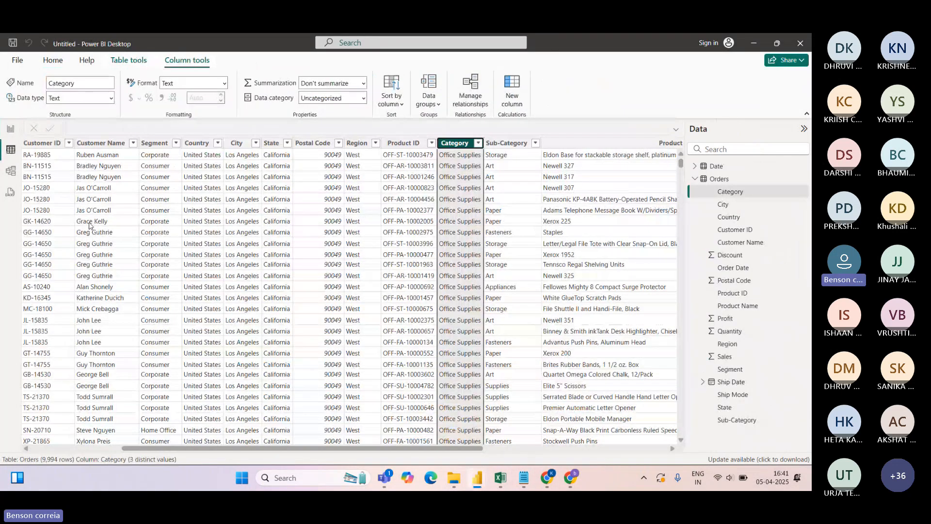
key(alt+Tab)
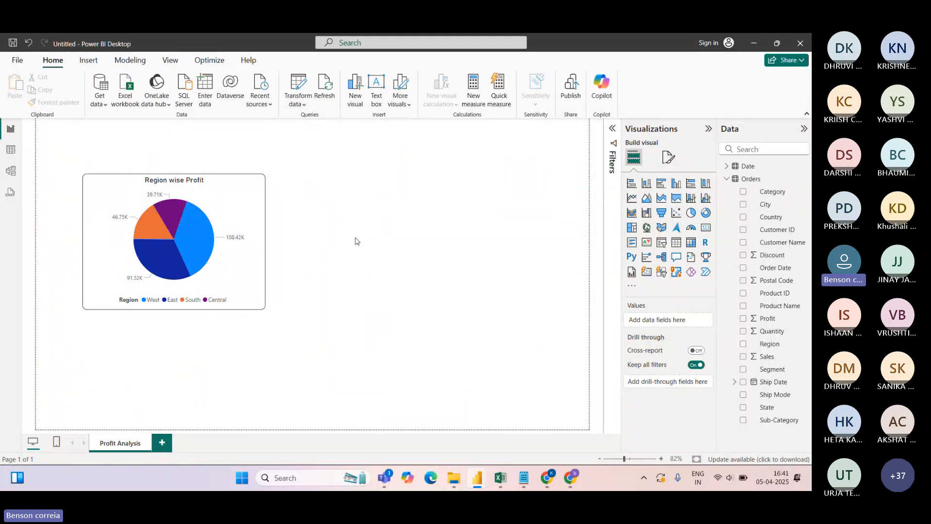
Add an empty clustered column chart to the right of the pie chart and enlarge it
click(676, 183)
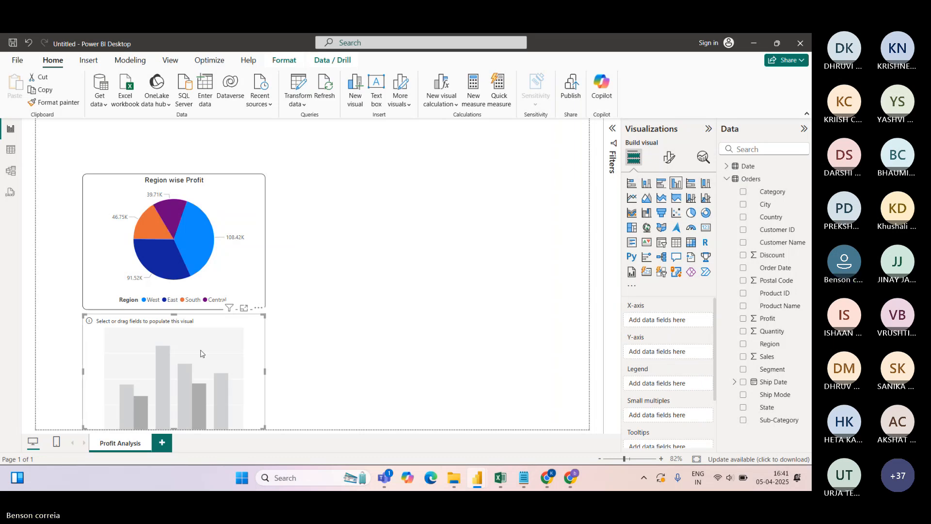
drag(200, 354, 400, 213)
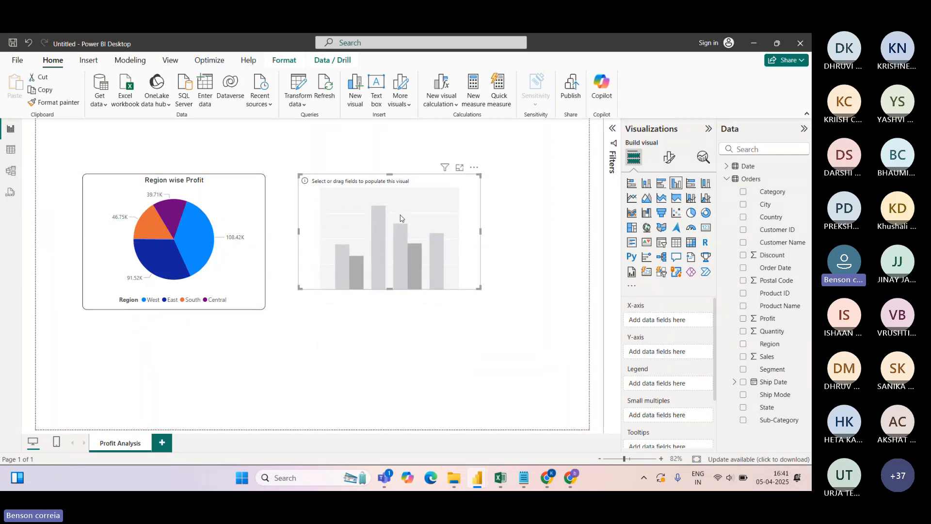
drag(479, 287, 484, 308)
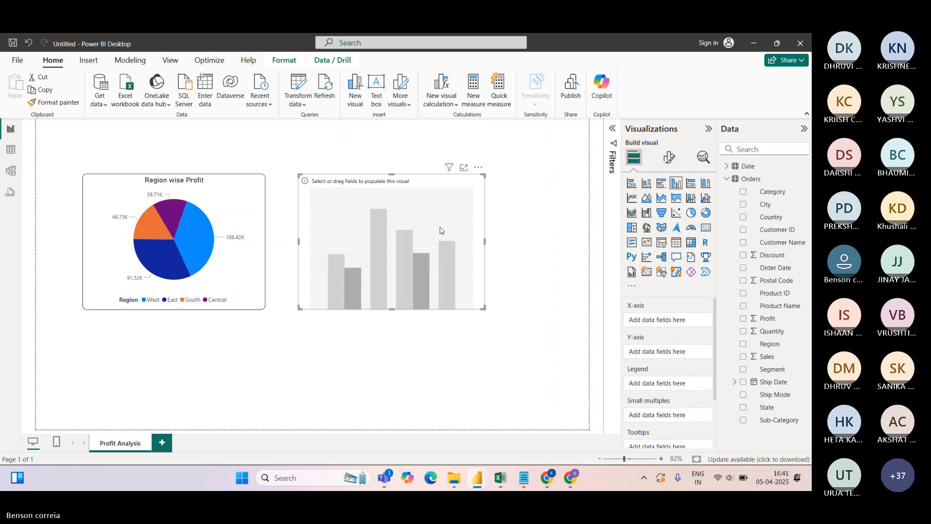
mouse_move(437, 213)
mouse_down()
mouse_move(451, 217)
mouse_move(430, 211)
mouse_up()
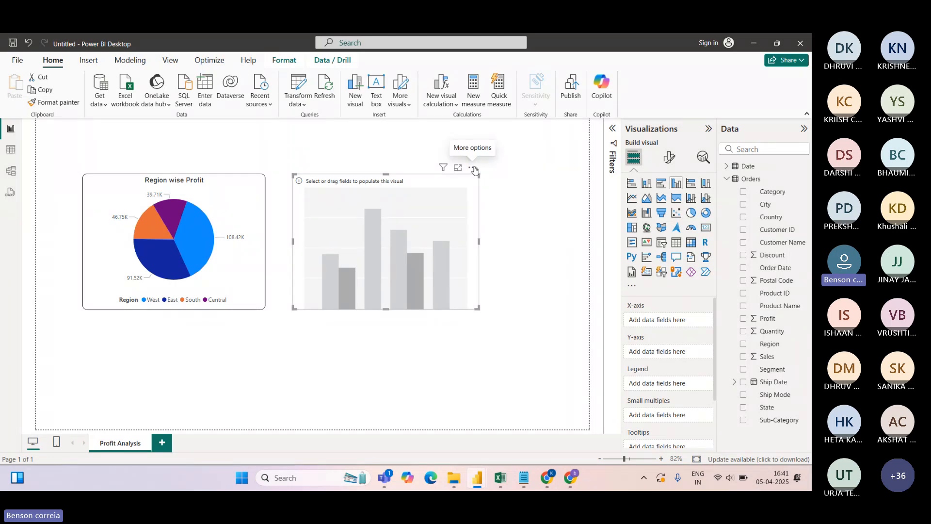
drag(475, 170, 556, 169)
Widen the Region wise Profit pie chart, then reselect the empty column chart
click(257, 238)
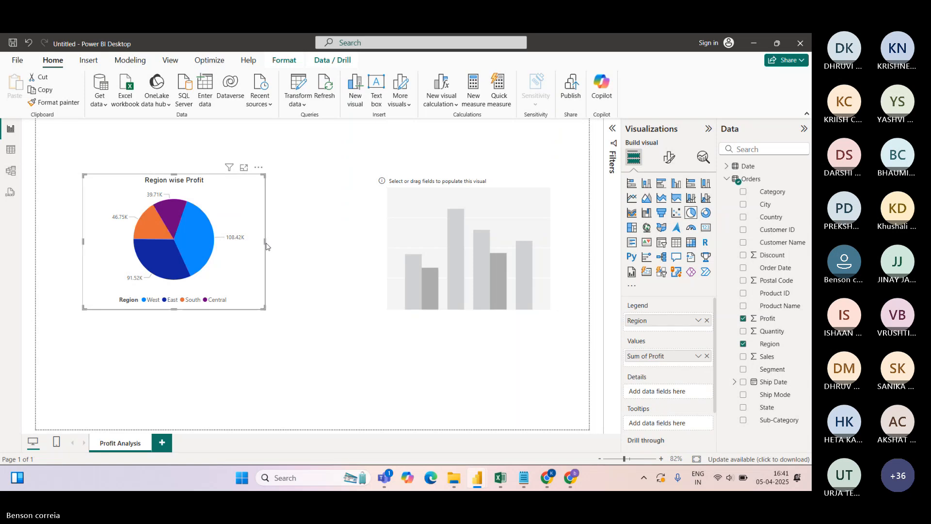
drag(265, 244, 304, 243)
click(553, 175)
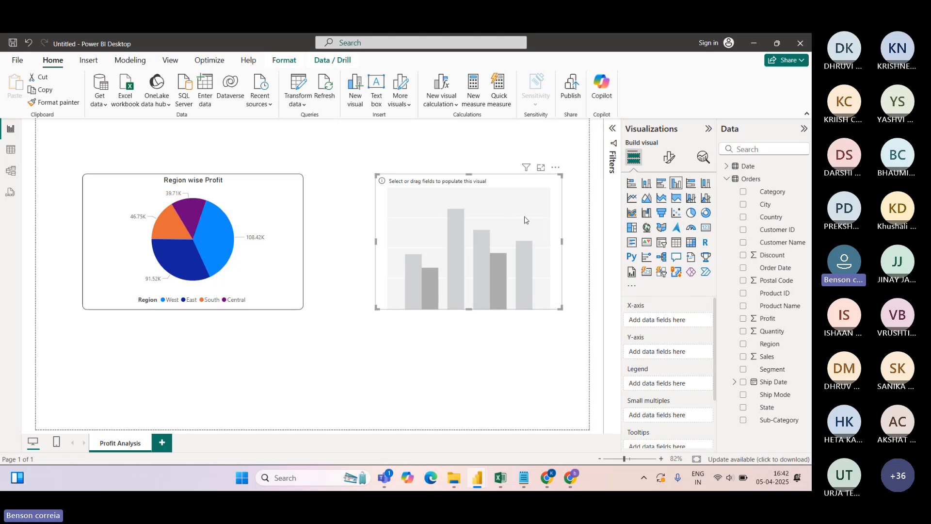
click(479, 143)
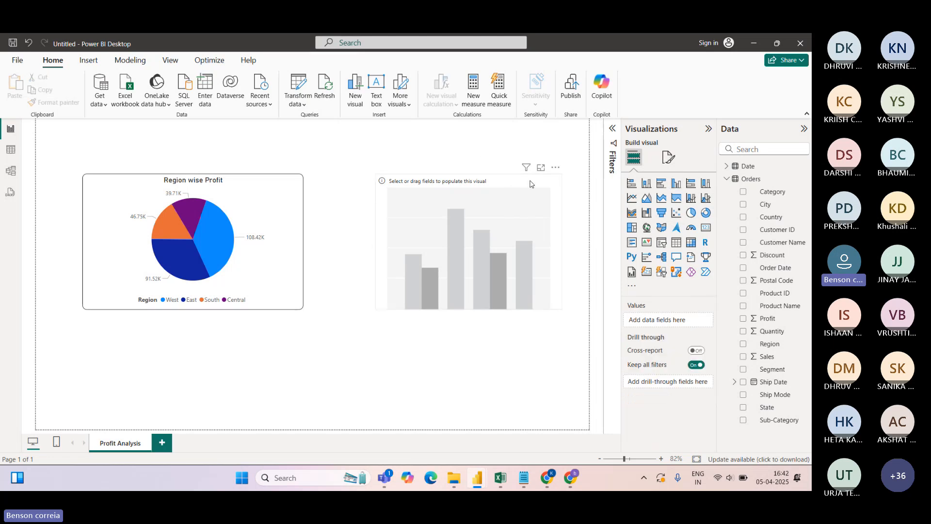
click(530, 181)
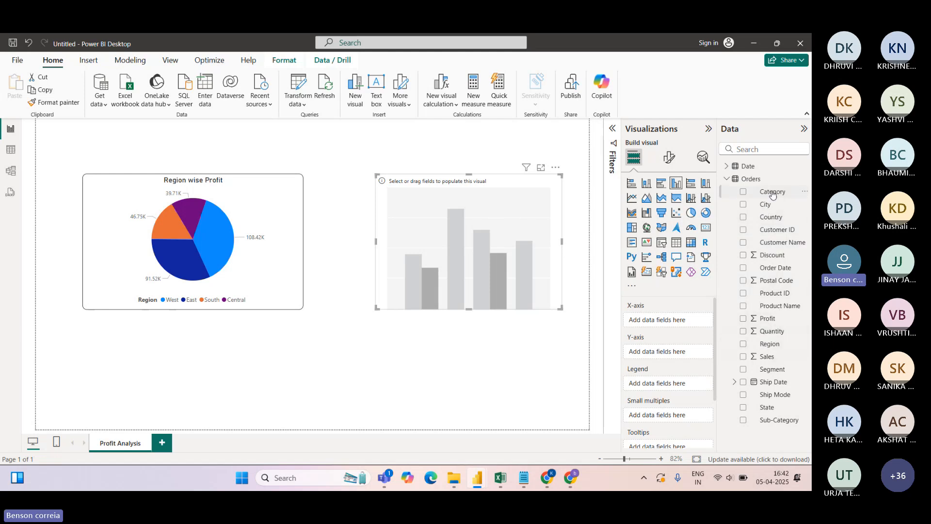
Plot Sum of Profit by Category (Category on X-axis, Profit on Y-axis) and widen the chart leftward
drag(772, 192, 675, 322)
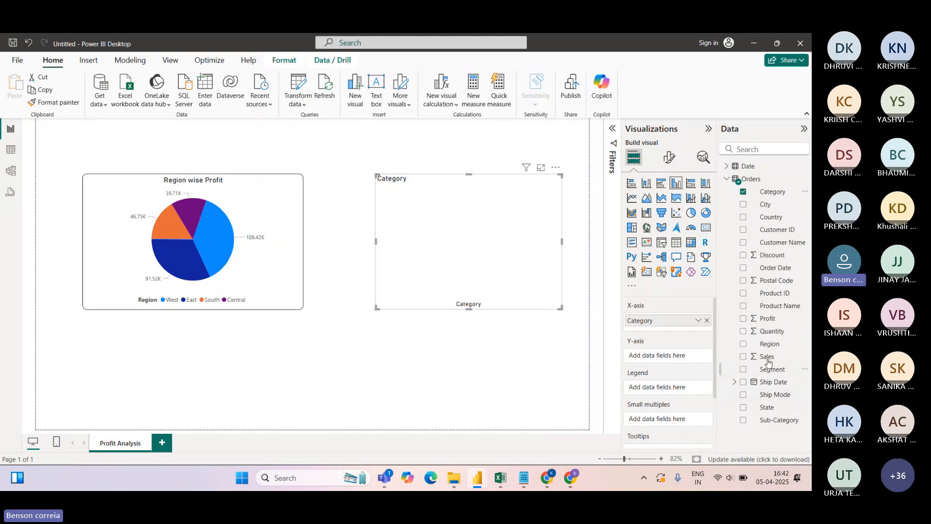
drag(773, 320, 677, 358)
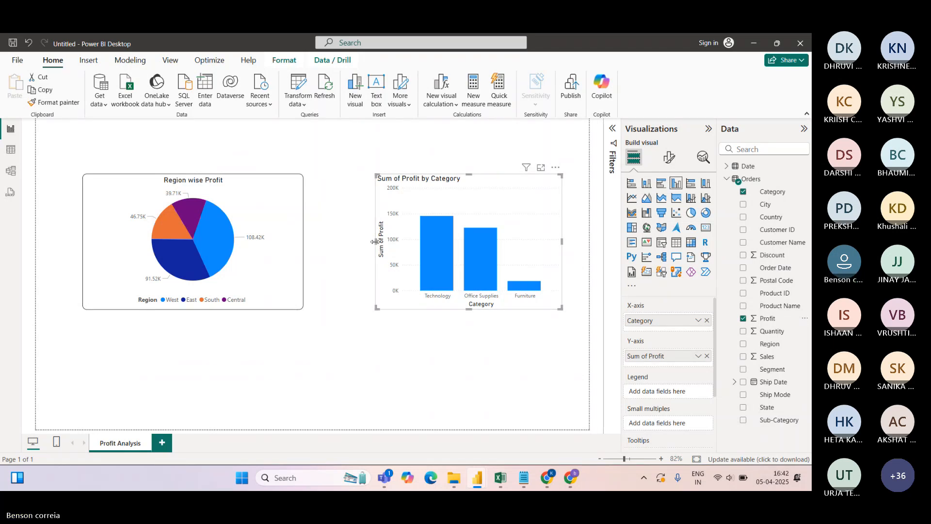
drag(375, 241, 313, 245)
Select the pie chart, then reselect the profit by category column chart
click(304, 237)
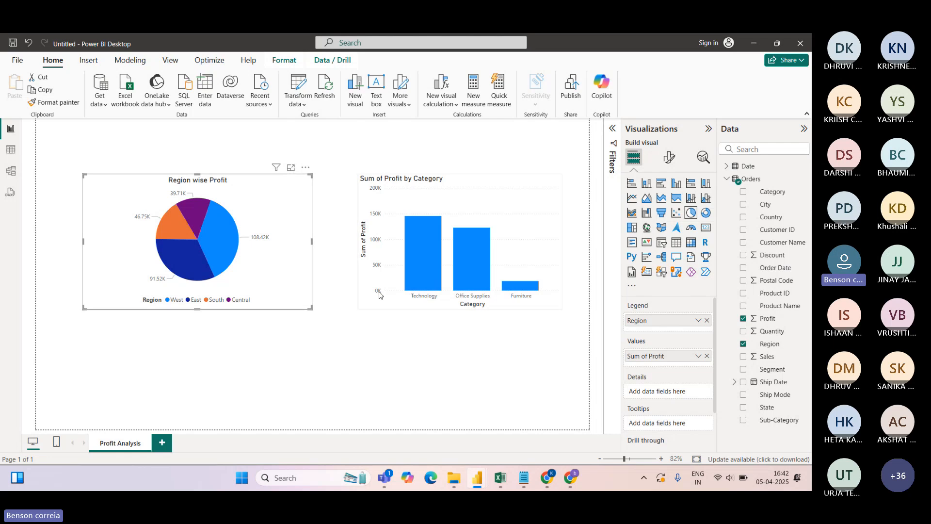
mouse_move(413, 292)
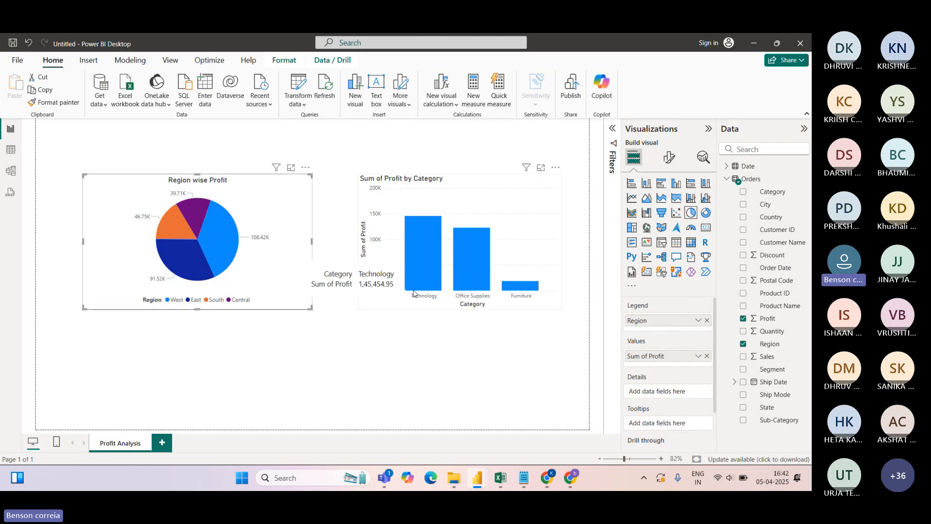
mouse_move(464, 255)
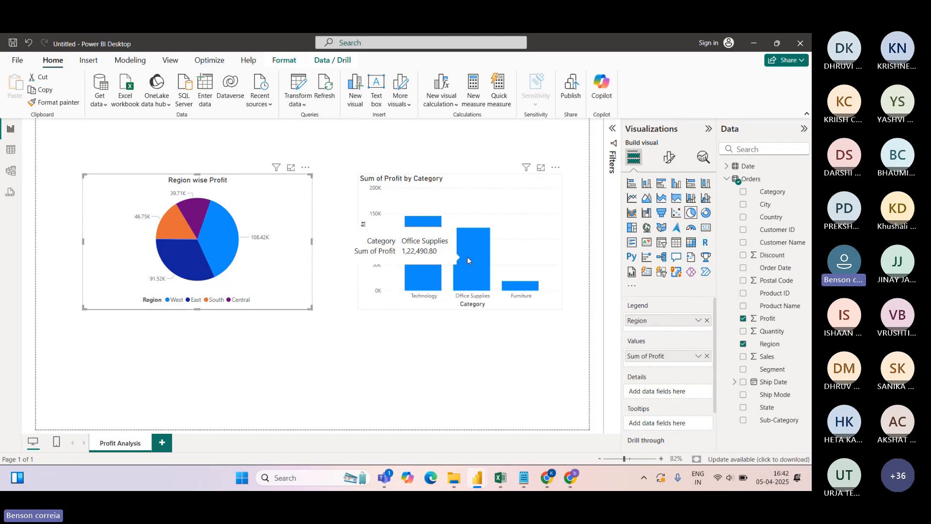
mouse_move(523, 291)
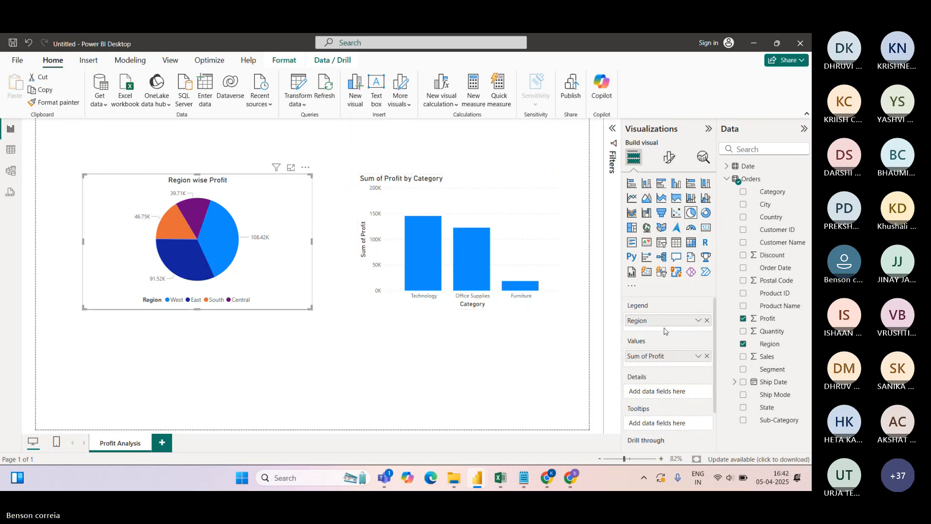
click(527, 191)
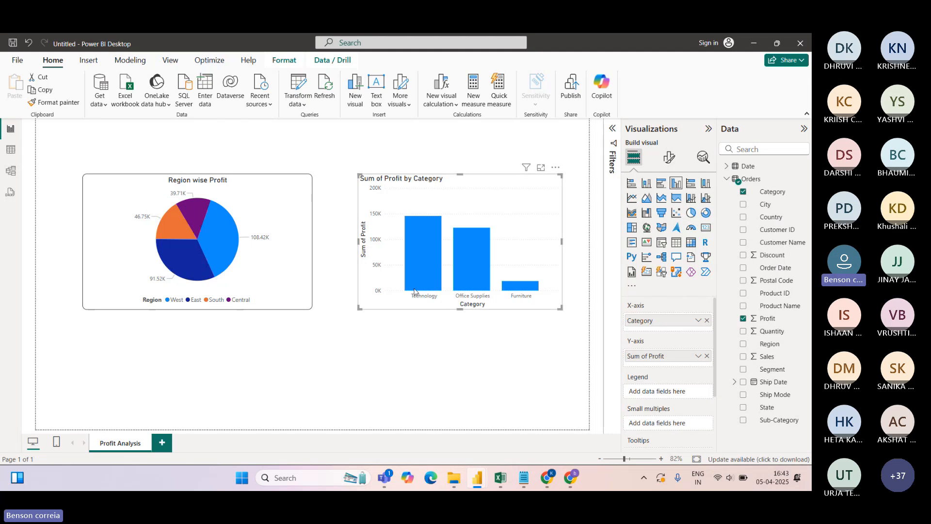
mouse_move(426, 251)
Add Region to the column chart's Legend and widen the chart a little leftward
drag(772, 344, 671, 397)
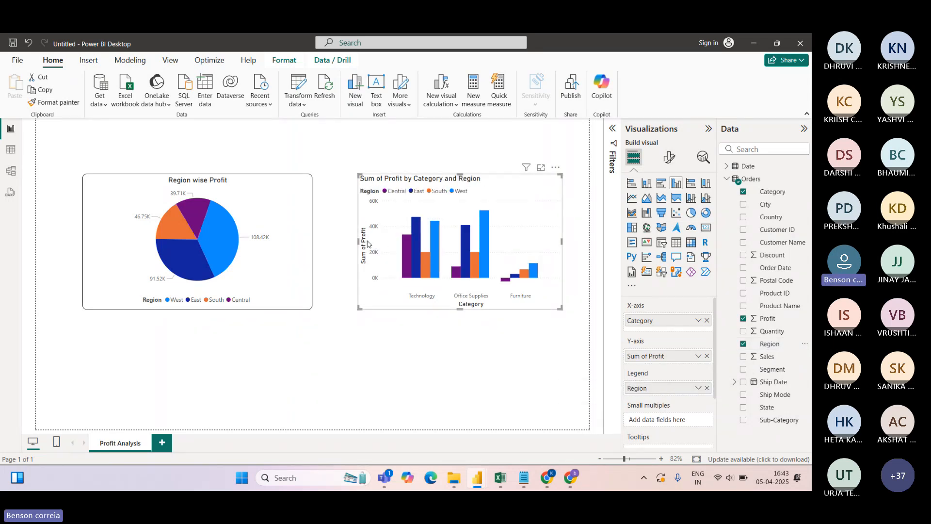
drag(357, 241, 351, 241)
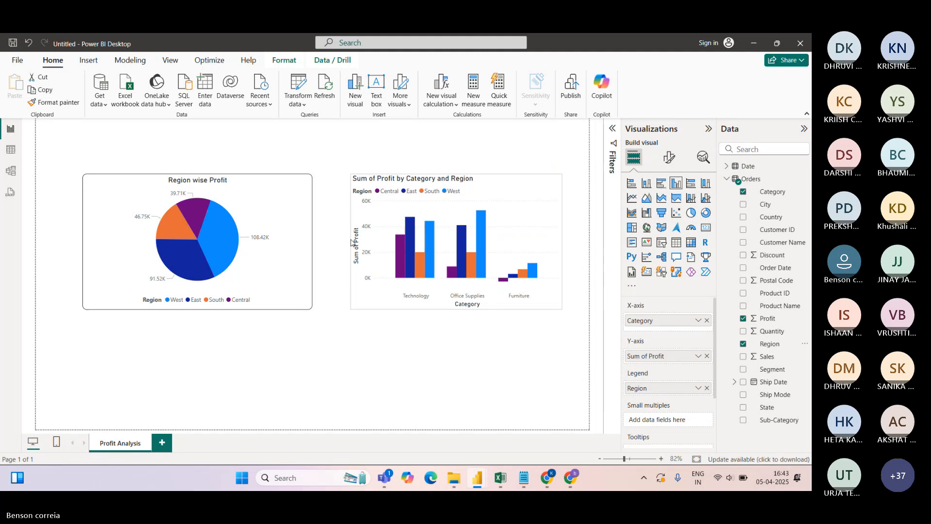
click(306, 238)
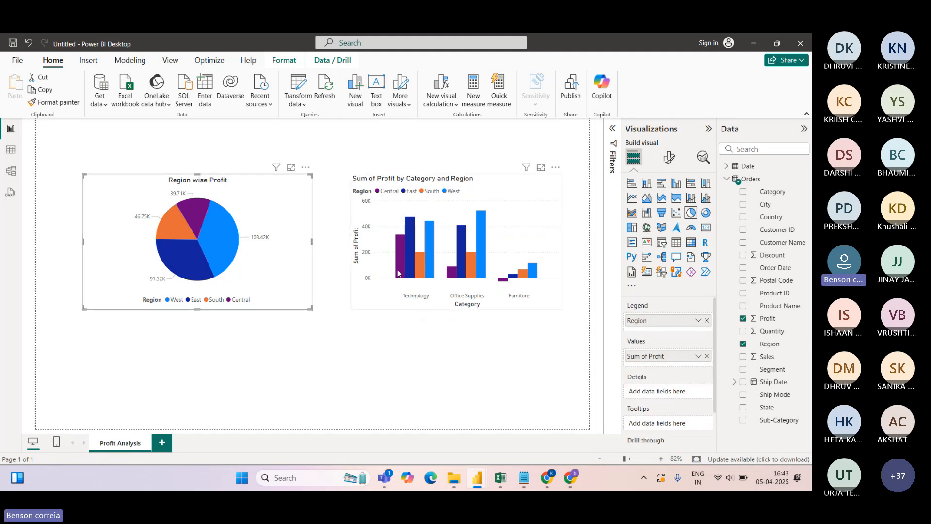
Remove Region from the column chart's Legend, leaving one bar per category
mouse_move(398, 273)
mouse_move(480, 250)
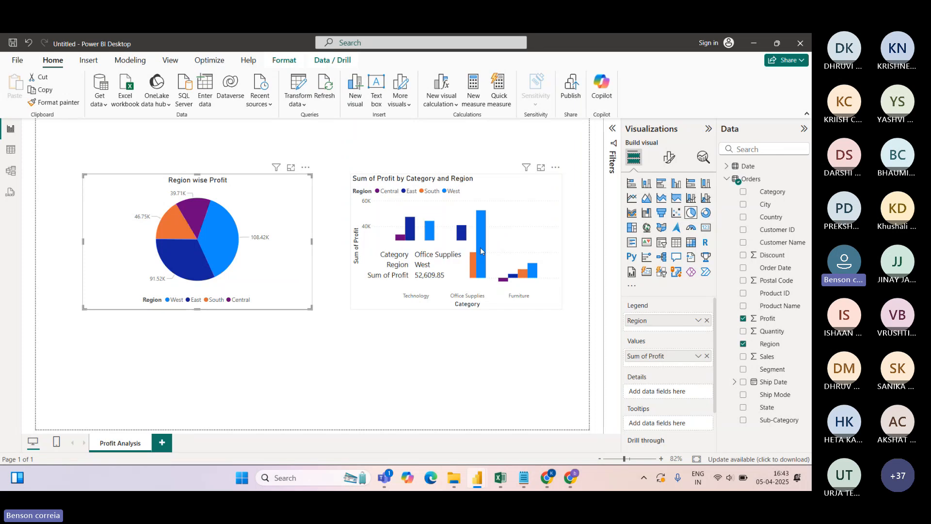
mouse_move(533, 279)
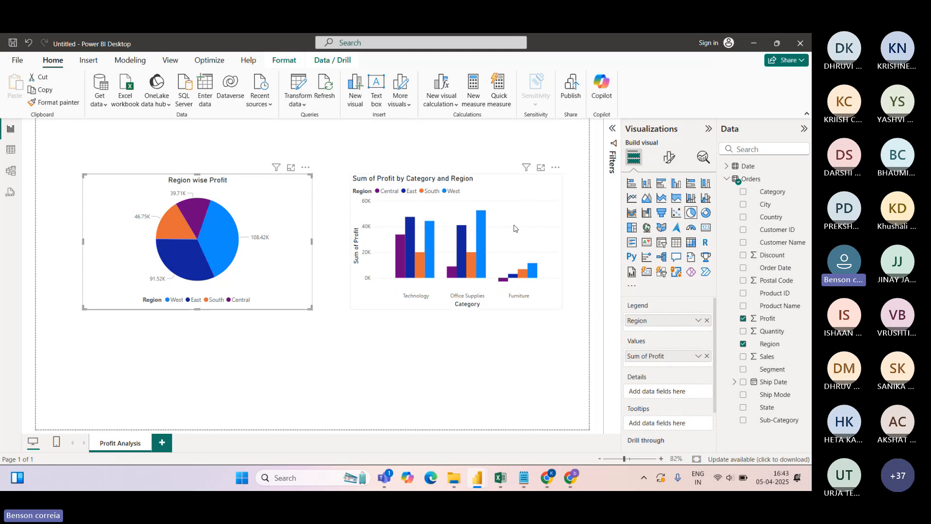
click(552, 181)
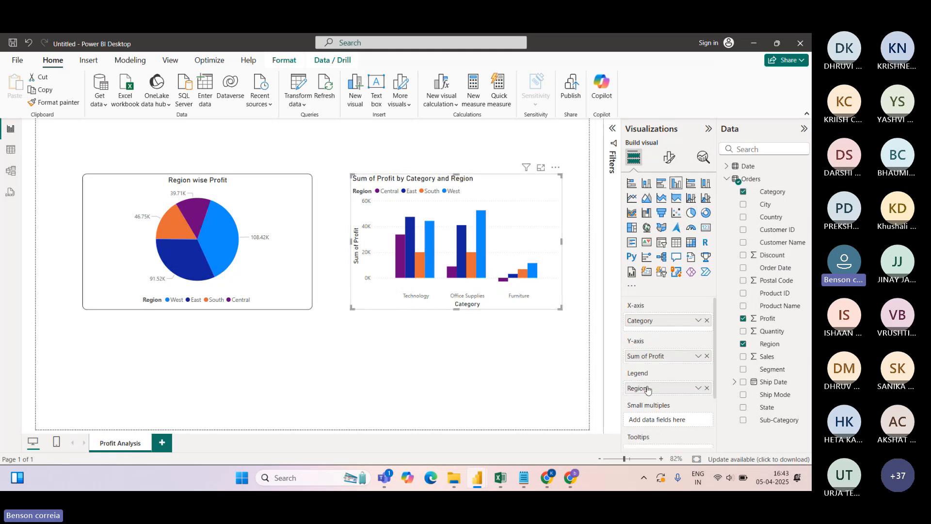
click(706, 388)
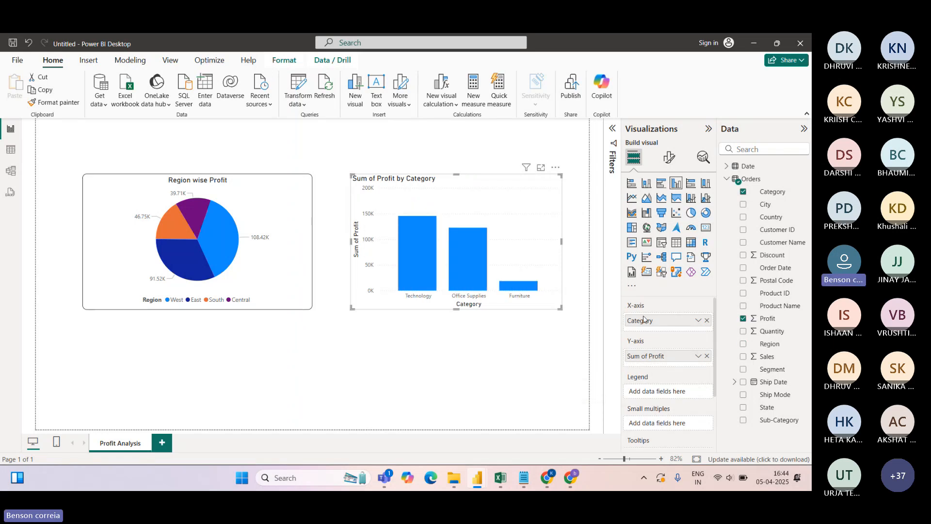
Make the chart a stacked column with Region as legend, then switch to clustered columns
click(646, 185)
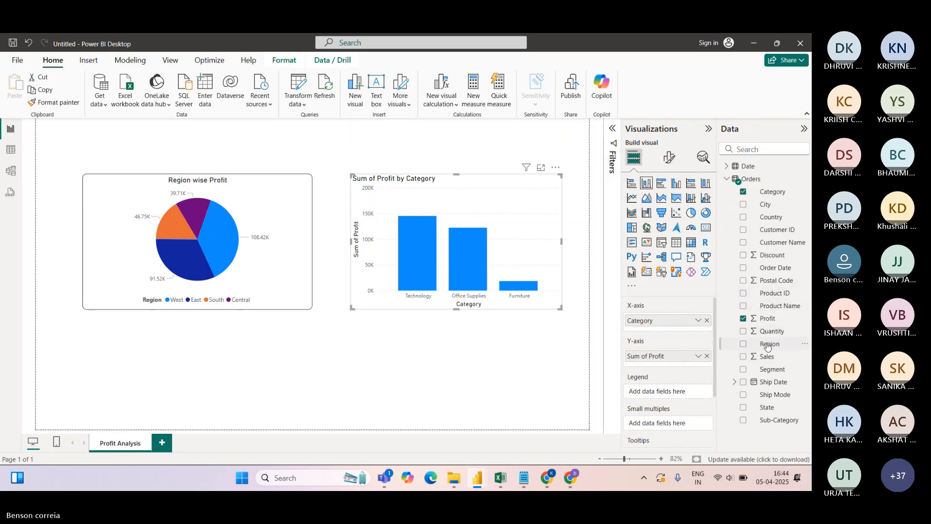
drag(770, 344, 669, 393)
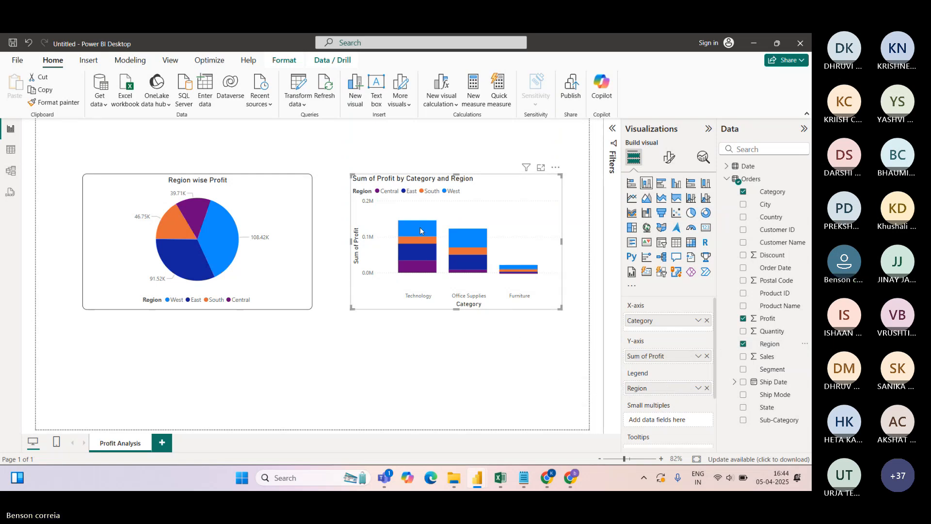
mouse_move(420, 231)
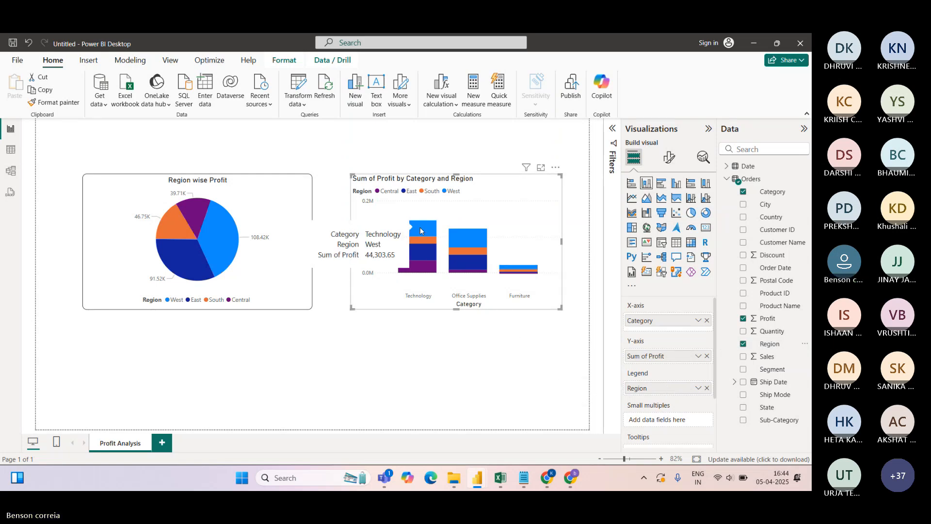
click(677, 184)
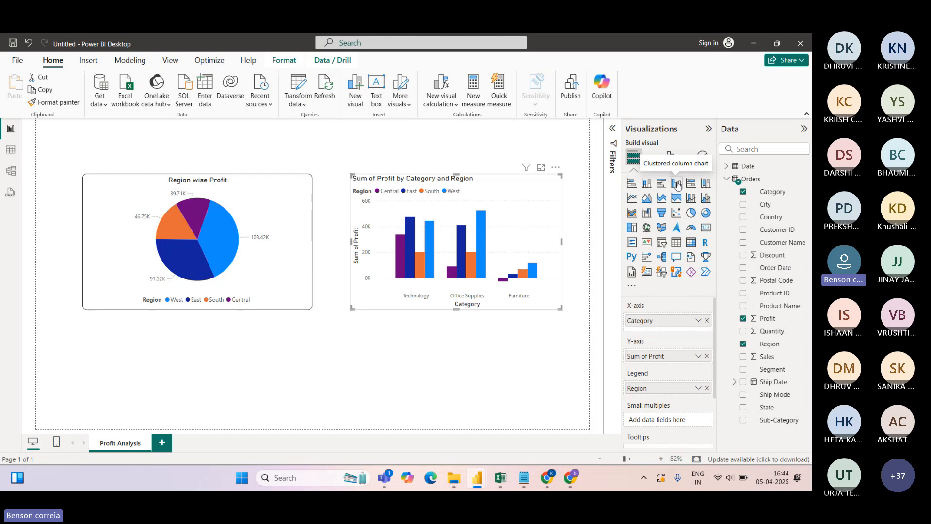
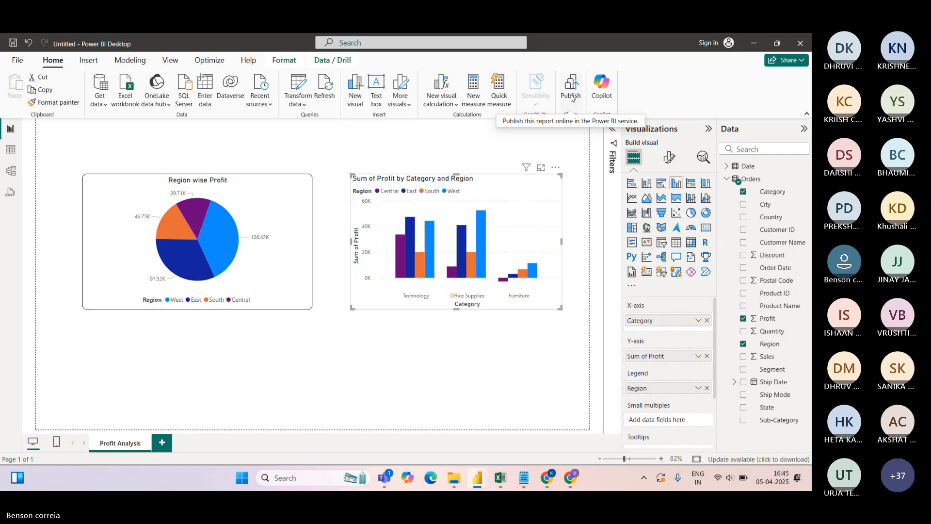
Drop Region from the column chart's Legend, then format-paint the pie chart's bordered, centred-title style onto it
click(707, 388)
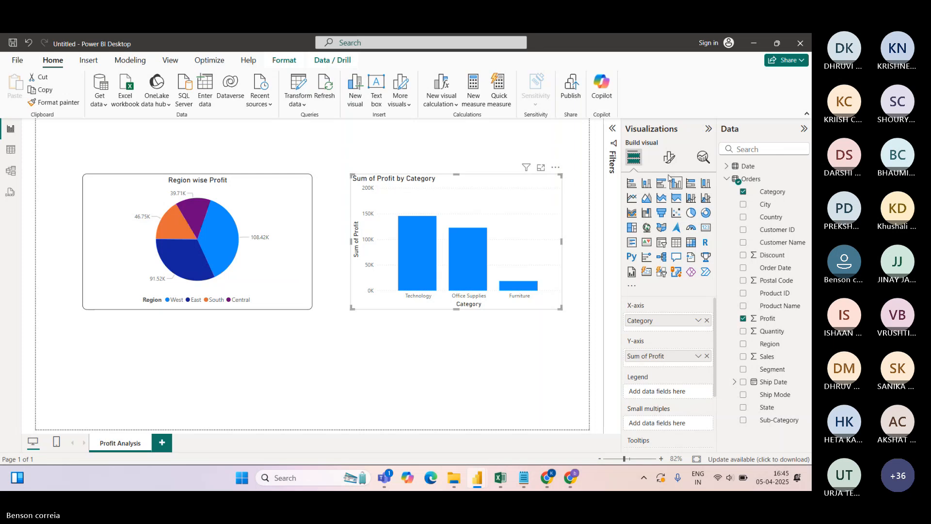
click(319, 140)
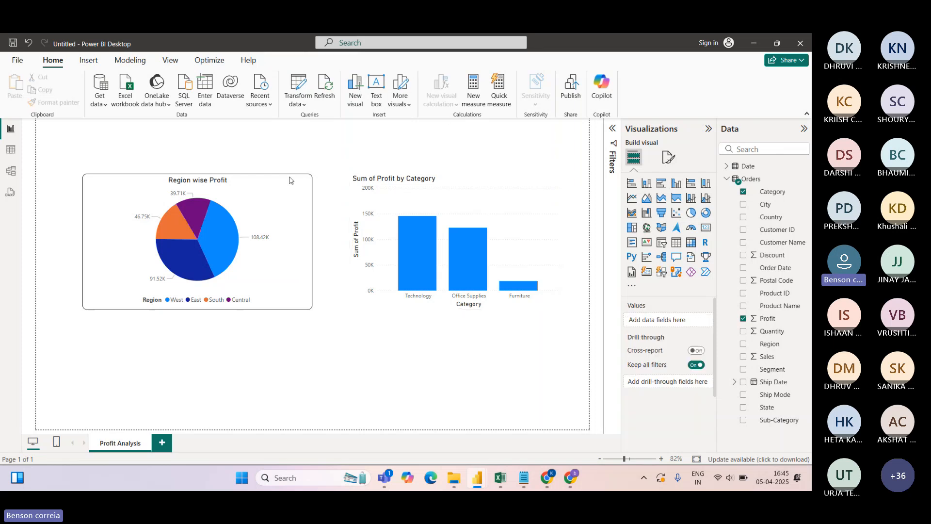
click(276, 186)
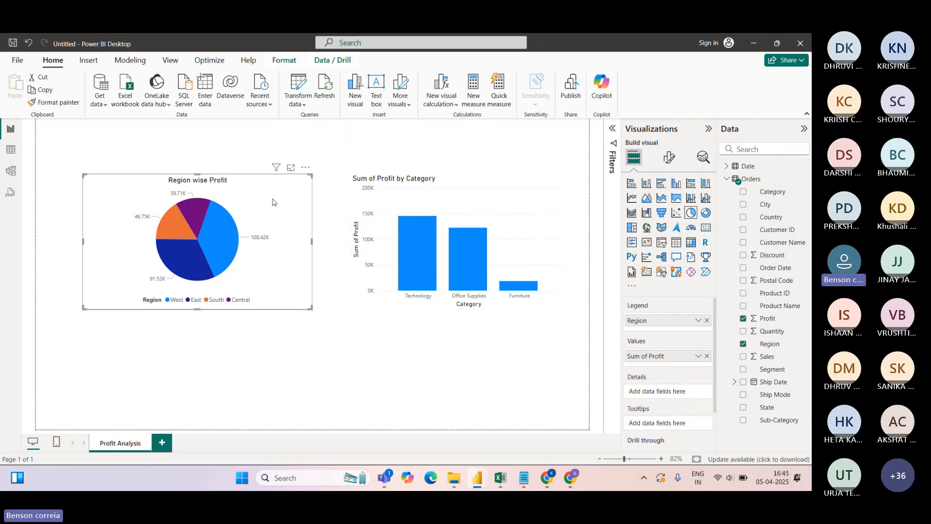
click(50, 102)
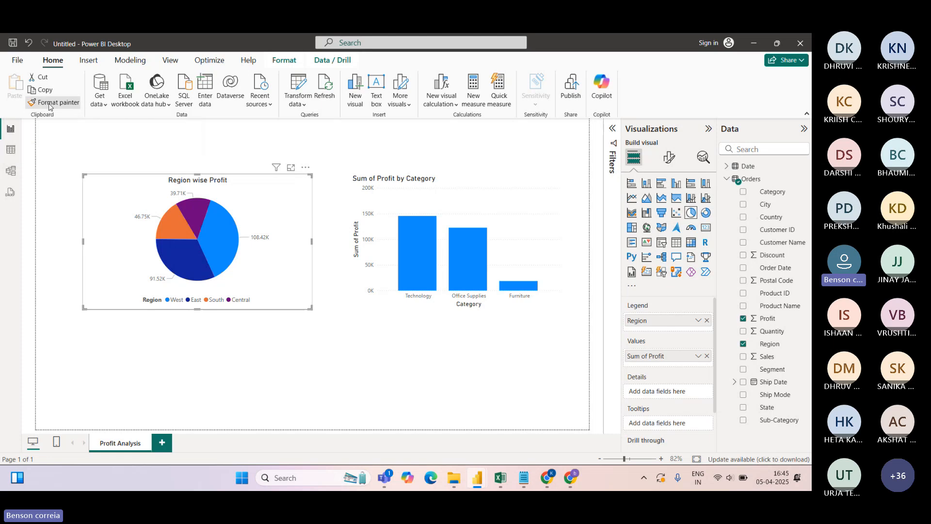
click(490, 195)
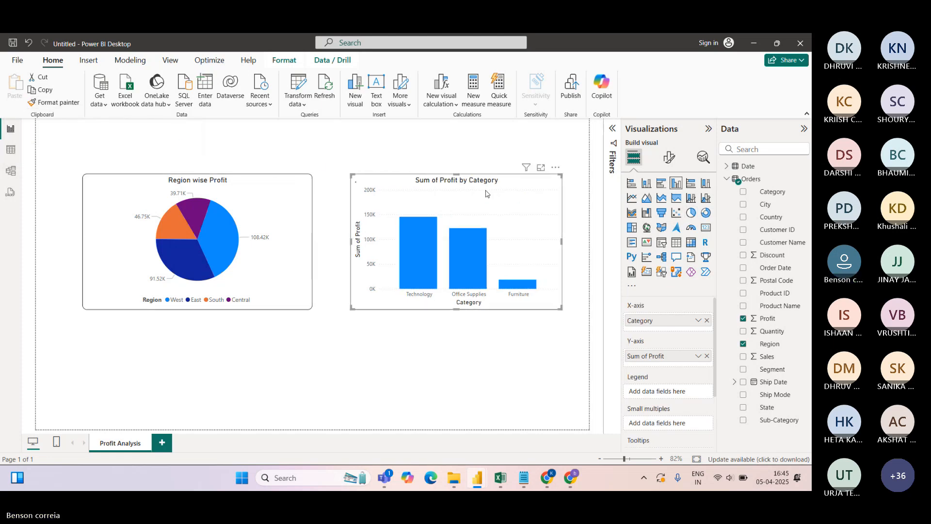
click(443, 365)
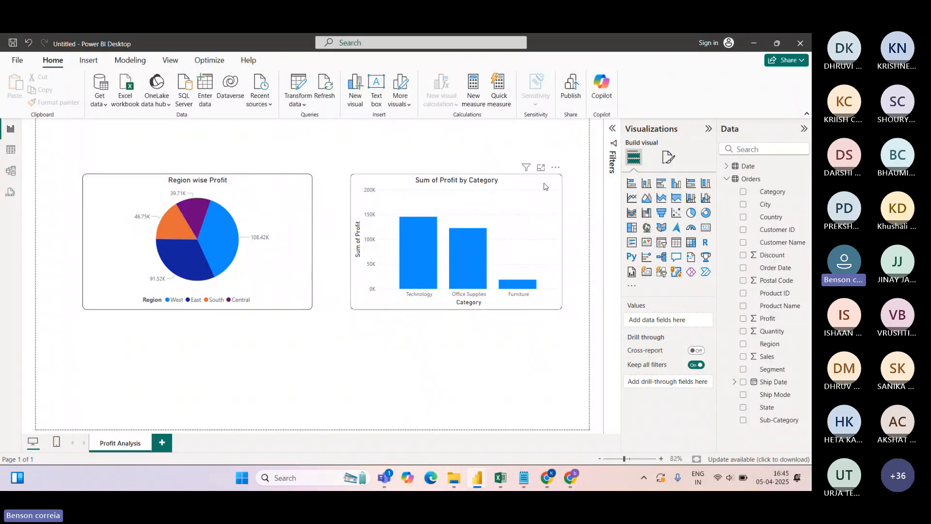
click(546, 187)
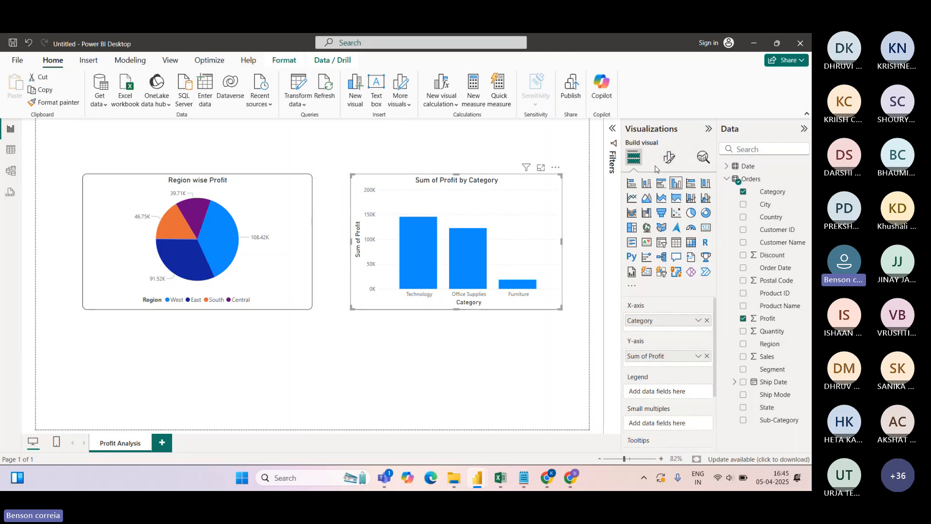
Change the column chart's title to 'Catergory wise Profit'
click(670, 160)
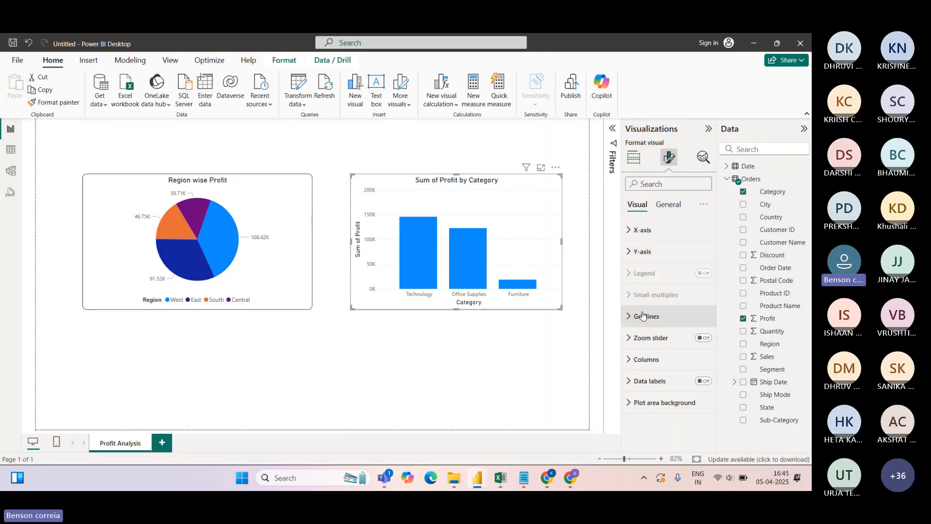
click(667, 204)
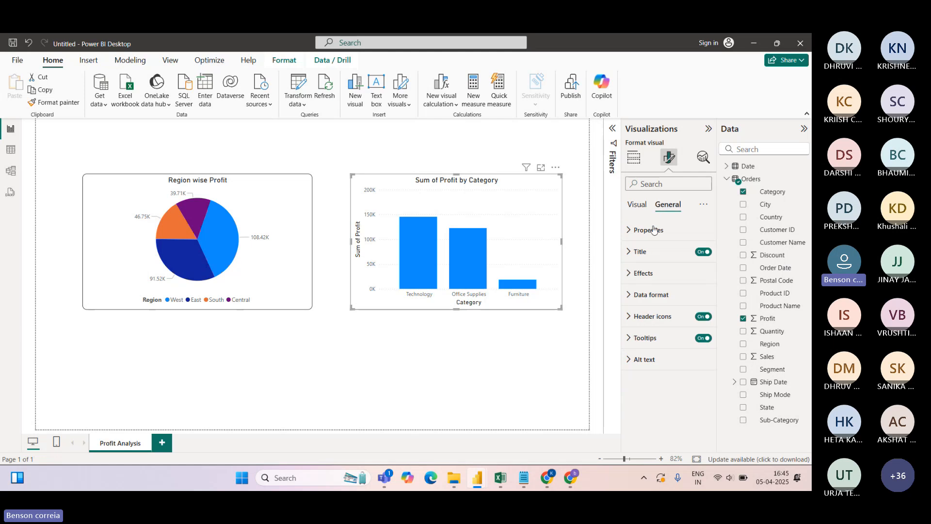
click(639, 251)
click(634, 304)
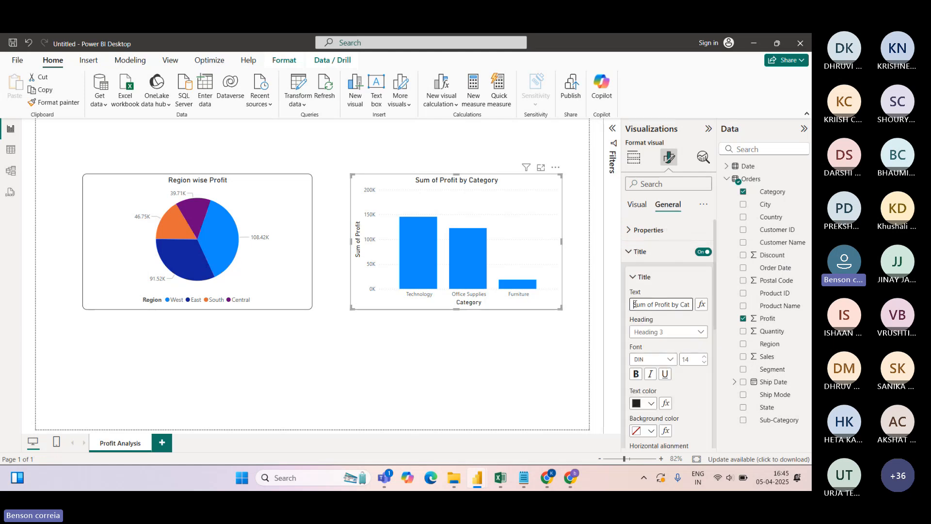
key(Delete)
key(Delete)
key(Delete)
key(Delete)
key(Delete)
key(Delete)
key(Delete)
key(Delete)
key(Delete)
key(Delete)
key(Delete)
key(Delete)
key(Delete)
key(Delete)
key(Delete)
key(Delete)
key(Delete)
key(Delete)
key(Delete)
key(Delete)
key(Delete)
key(Delete)
key(Delete)
key(Delete)
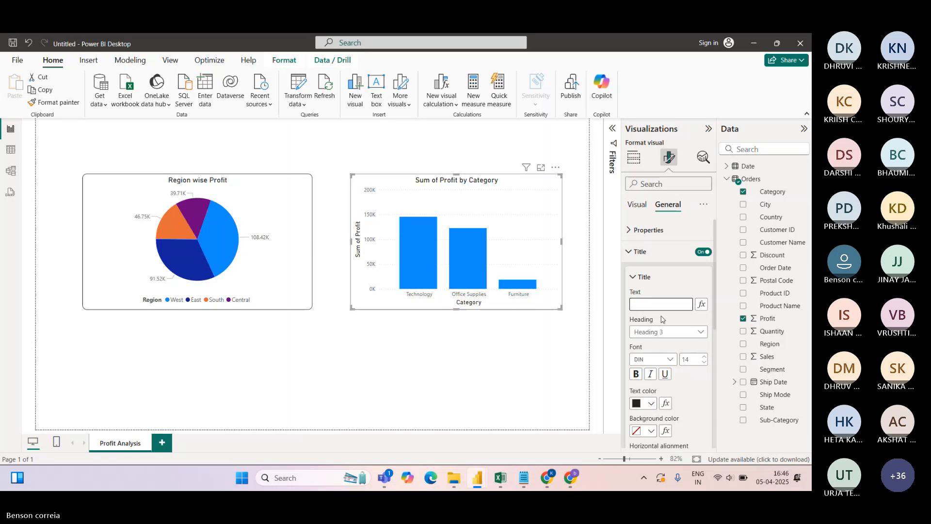
text(Catergory wi)
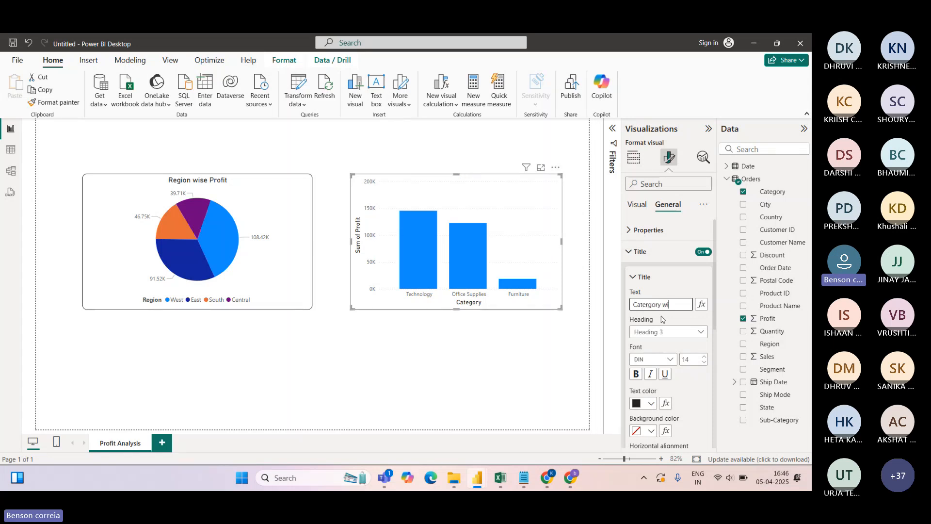
text(se Profit)
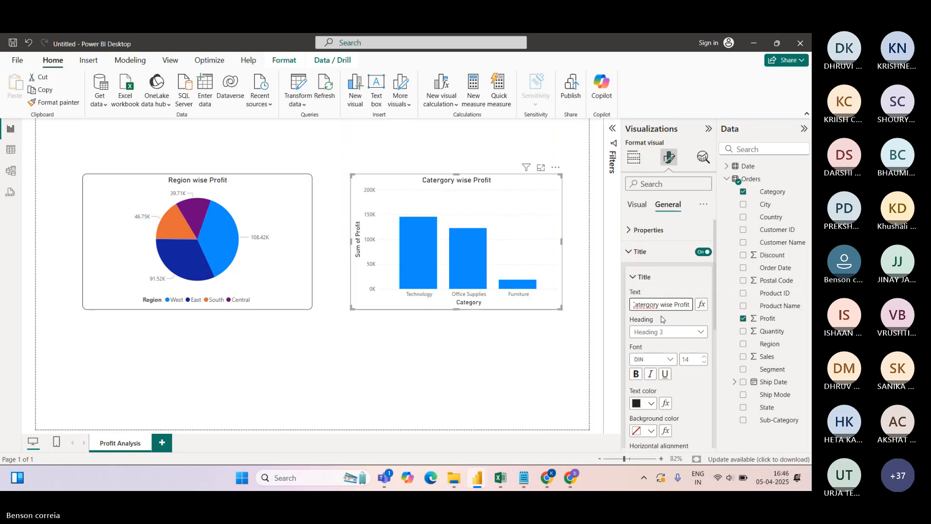
click(476, 148)
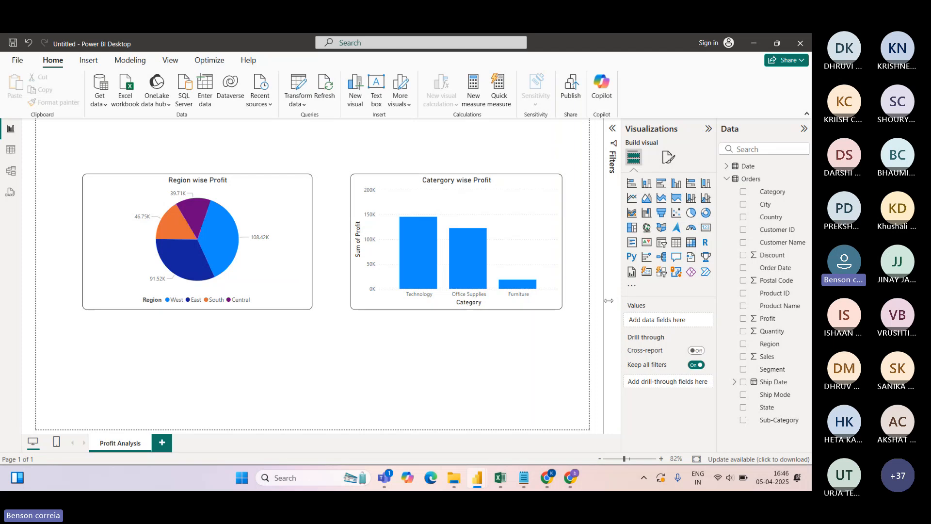
Rename the chart's Sum of Profit value field to Profit so the vertical axis reads Profit
click(523, 184)
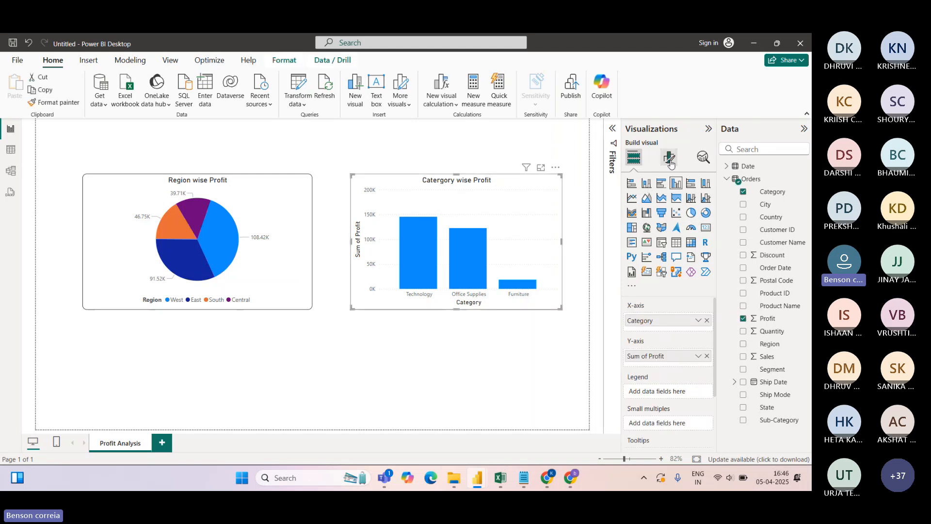
click(668, 156)
click(641, 251)
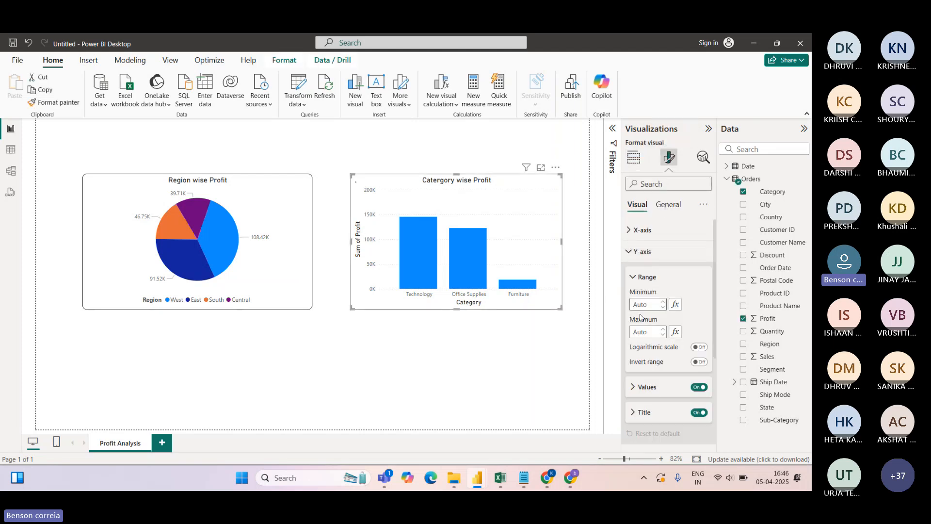
click(634, 412)
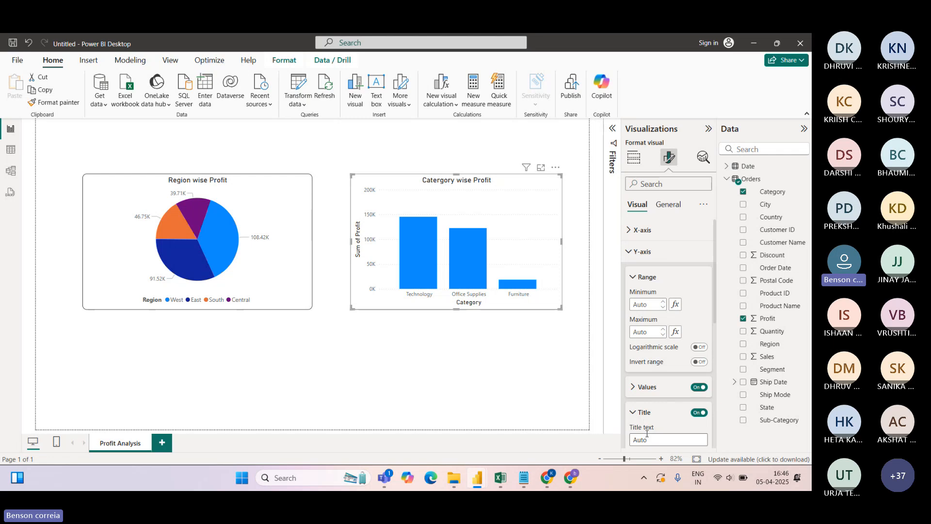
drag(713, 275, 719, 328)
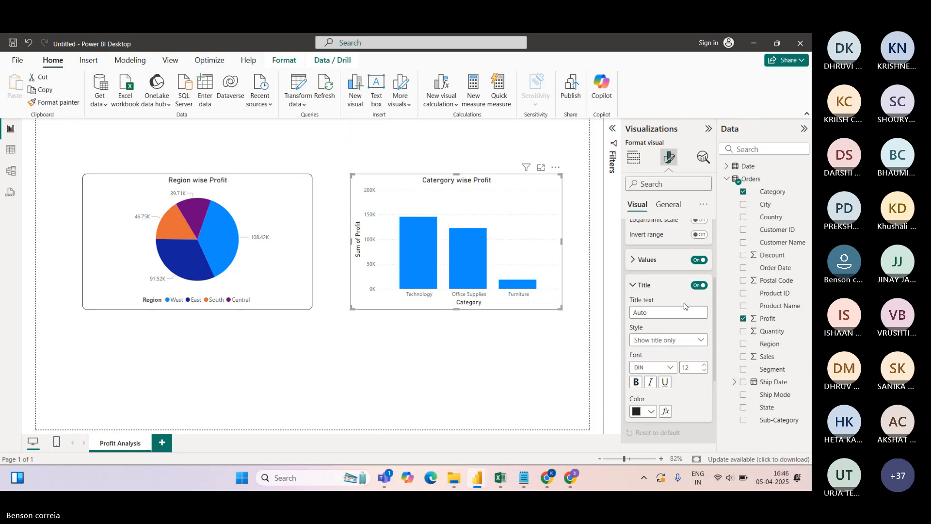
click(699, 286)
click(699, 286)
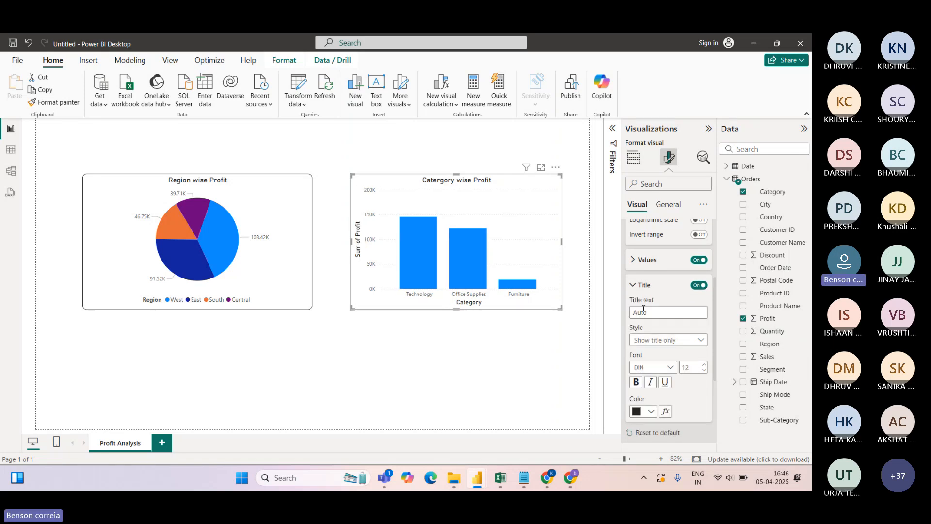
click(634, 157)
double_click(651, 356)
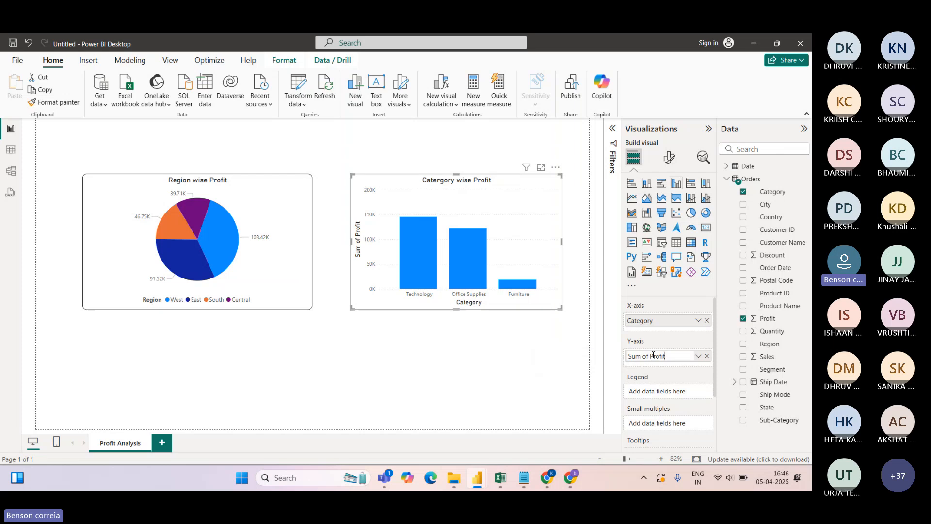
key(BackSpace)
key(BackSpace)
key(BackSpace)
key(BackSpace)
key(BackSpace)
key(BackSpace)
key(BackSpace)
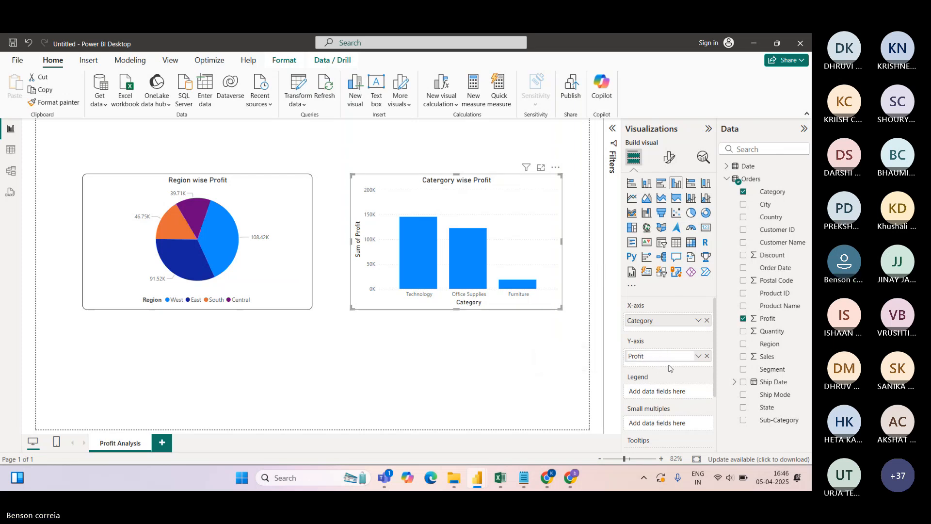
click(673, 294)
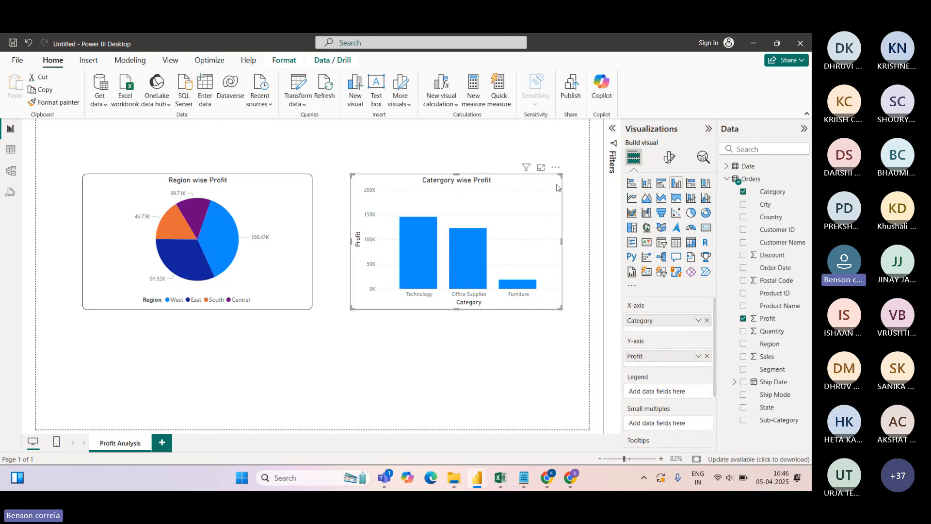
Set the vertical axis value display units to Auto, after trying None and Millions
click(670, 157)
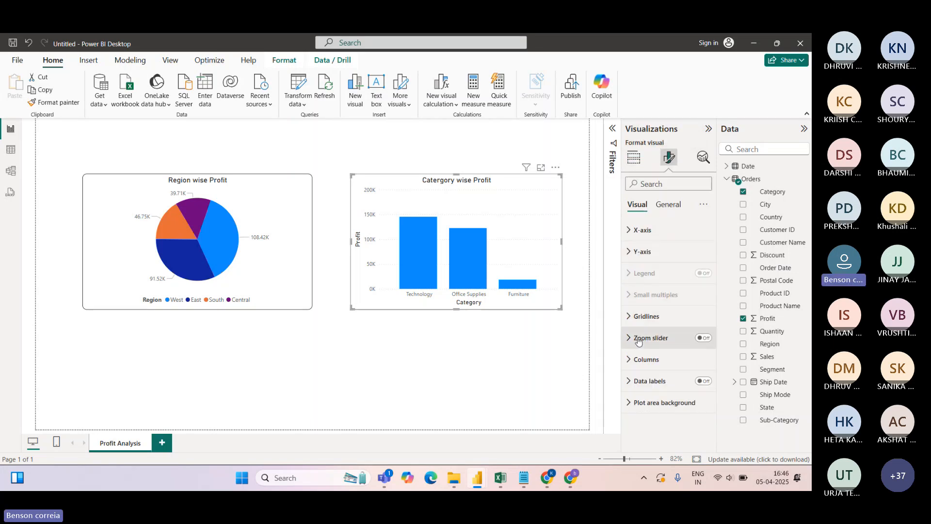
click(631, 252)
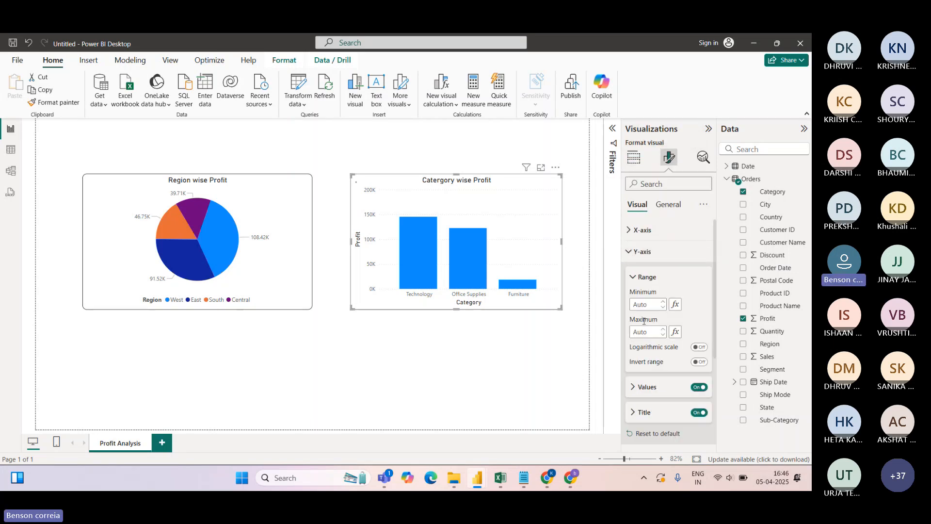
click(633, 388)
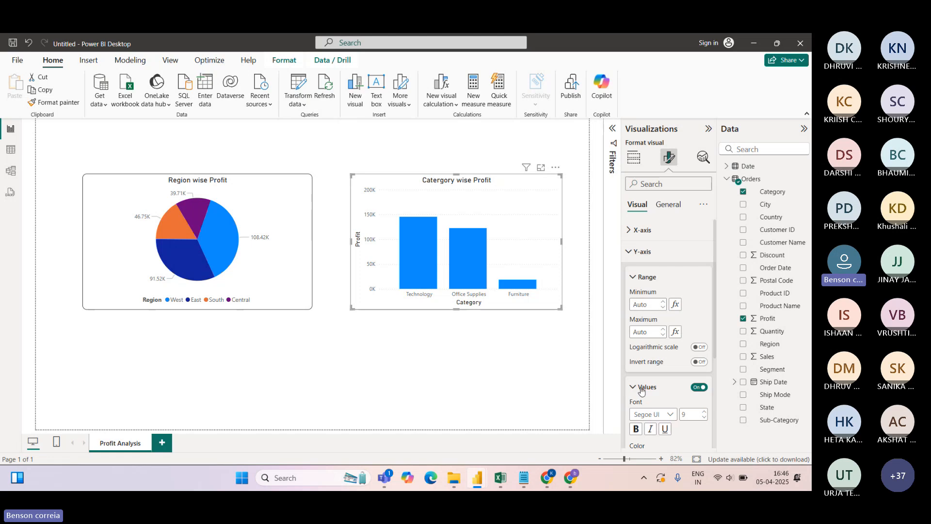
scroll(698, 330, down, 5)
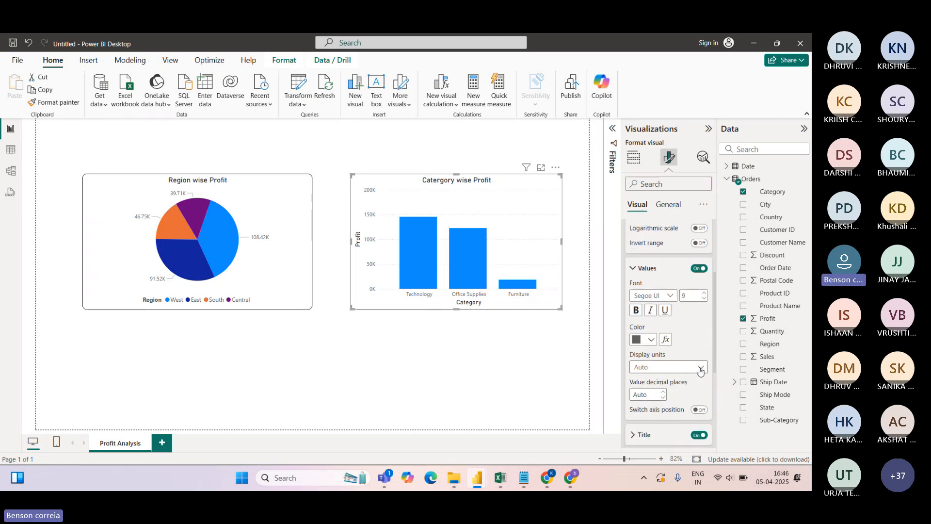
click(663, 367)
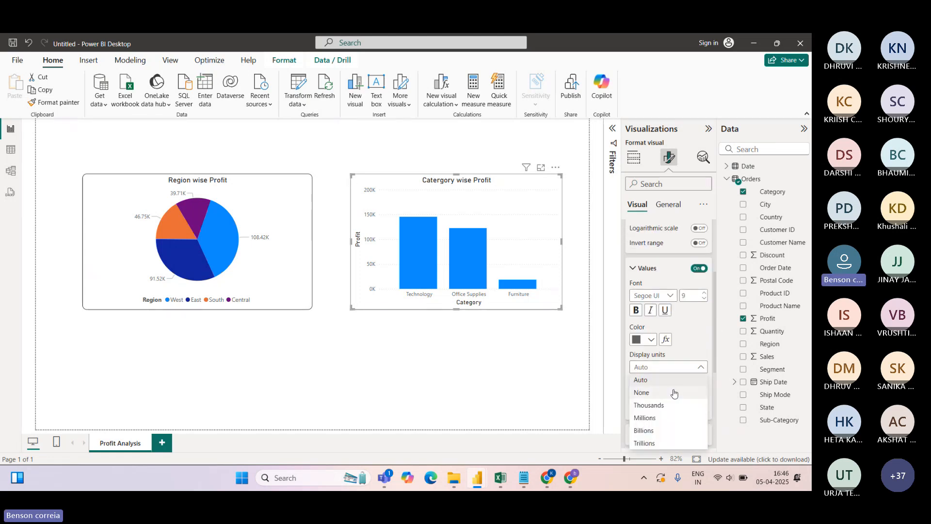
click(647, 397)
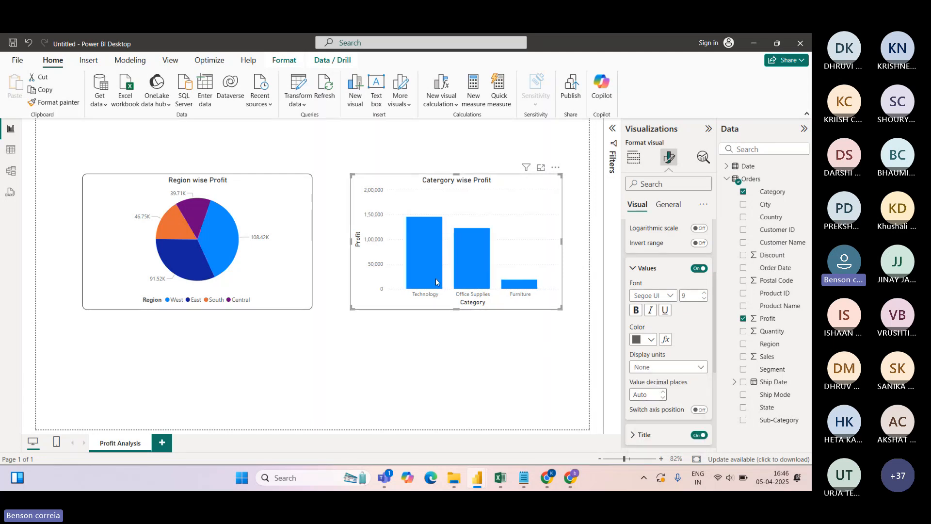
click(664, 367)
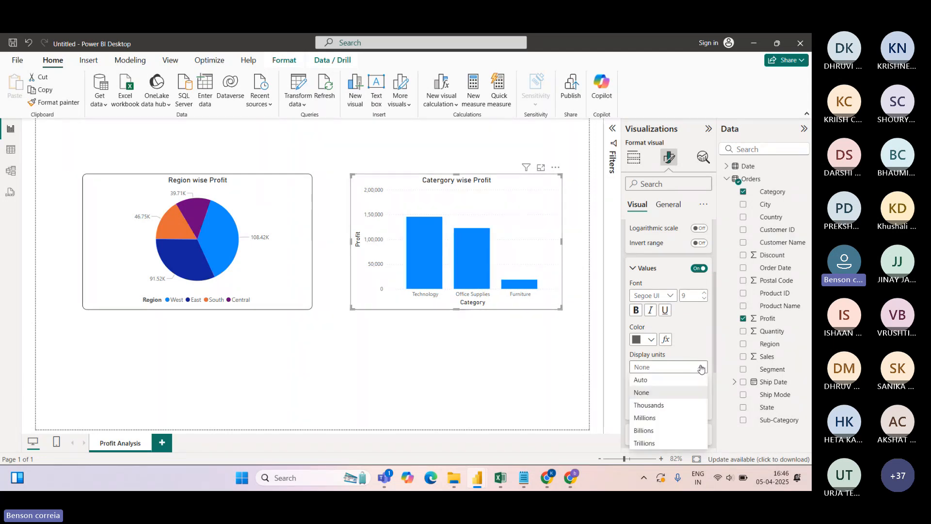
click(646, 419)
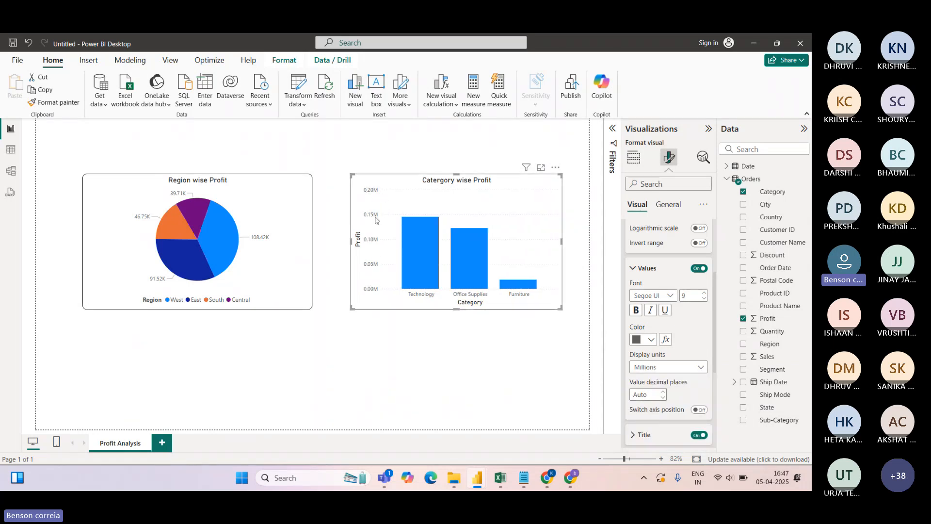
click(700, 369)
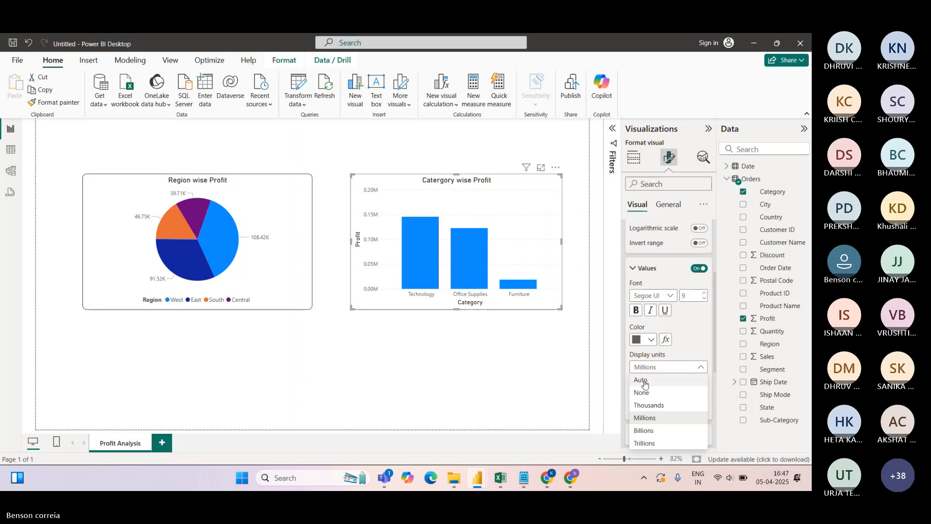
click(644, 383)
Turn on the column chart's zoom slider and drag its top handle to narrow the profit range
scroll(715, 309, up, 5)
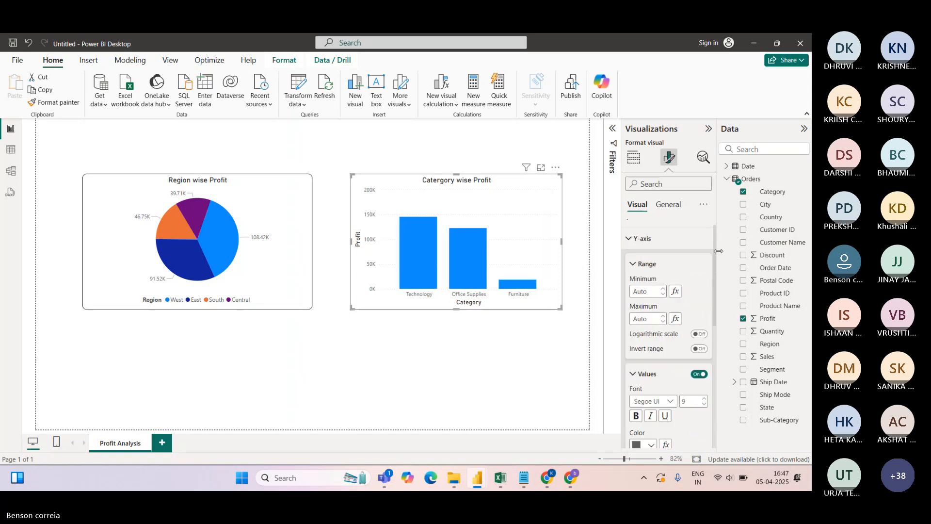
click(630, 253)
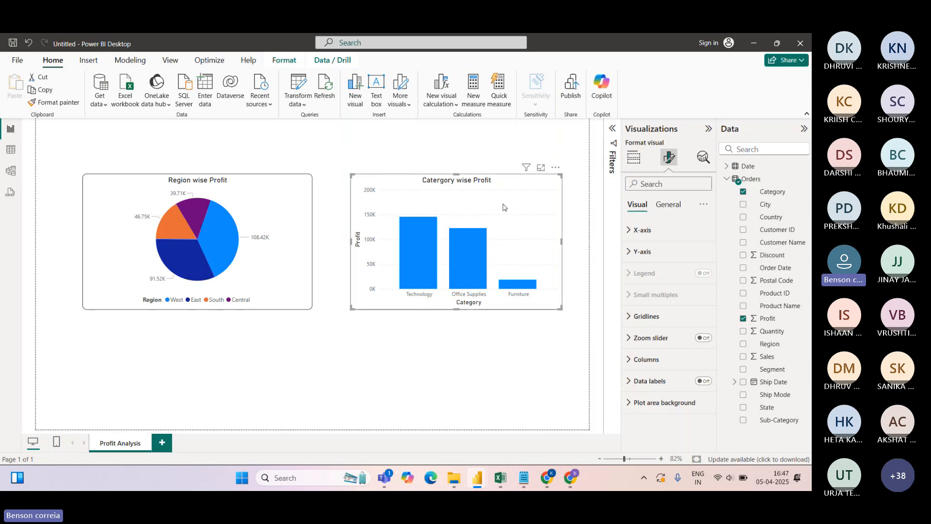
click(704, 338)
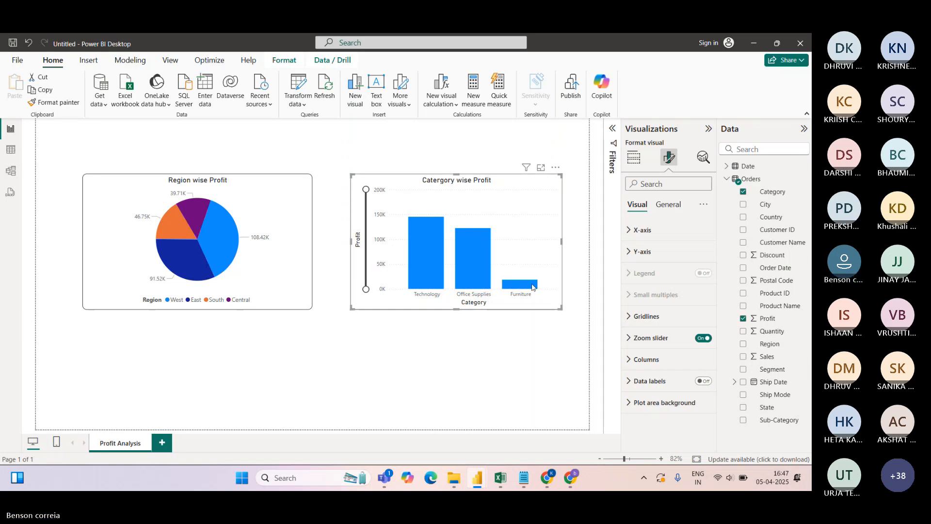
mouse_move(367, 190)
mouse_down()
mouse_move(367, 215)
mouse_move(367, 186)
mouse_up()
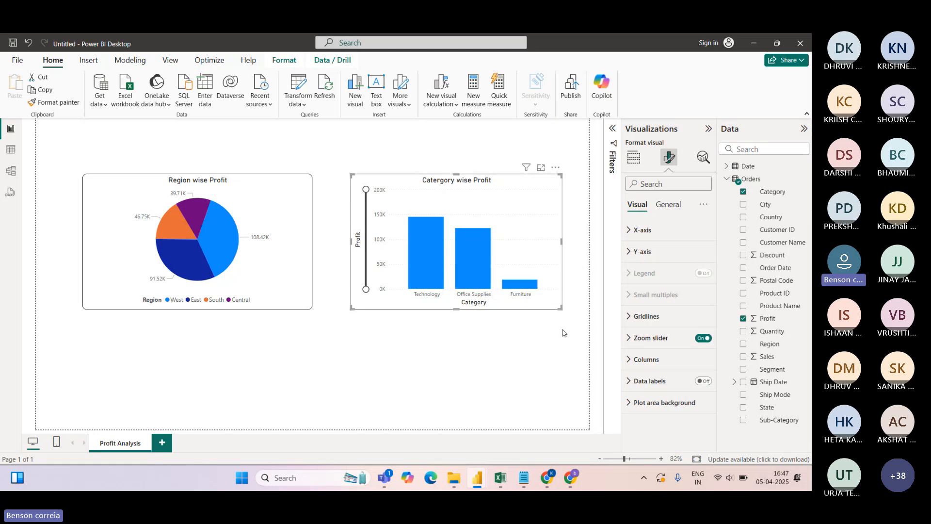
Colour the Technology column gold and the Office Supplies column red
click(635, 359)
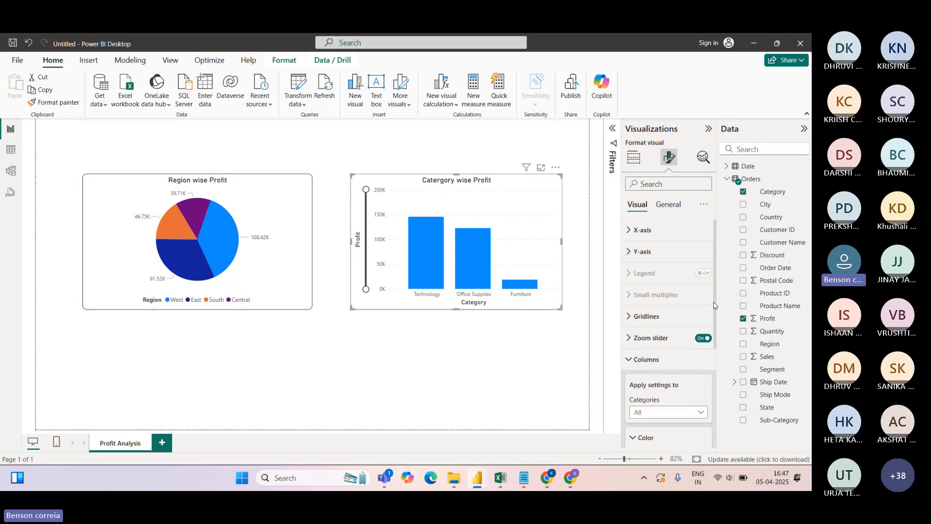
scroll(716, 304, down, 3)
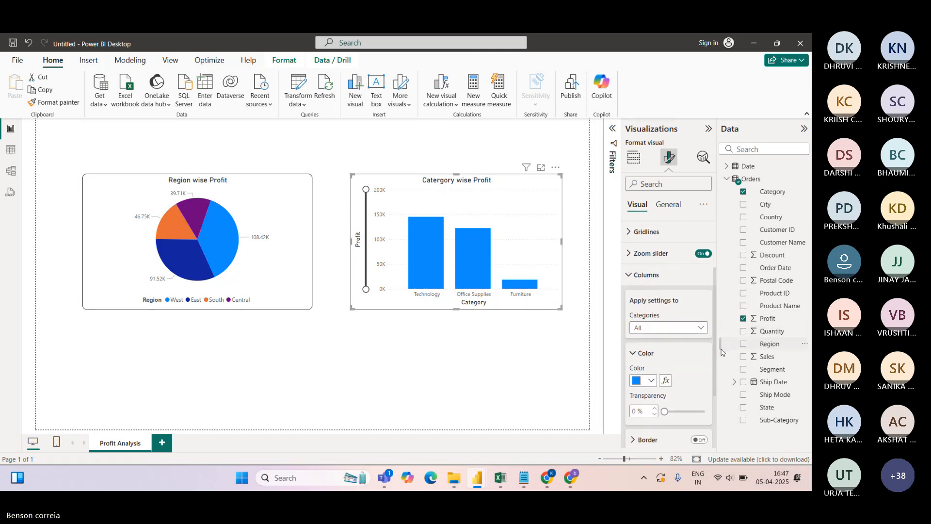
click(701, 331)
click(661, 356)
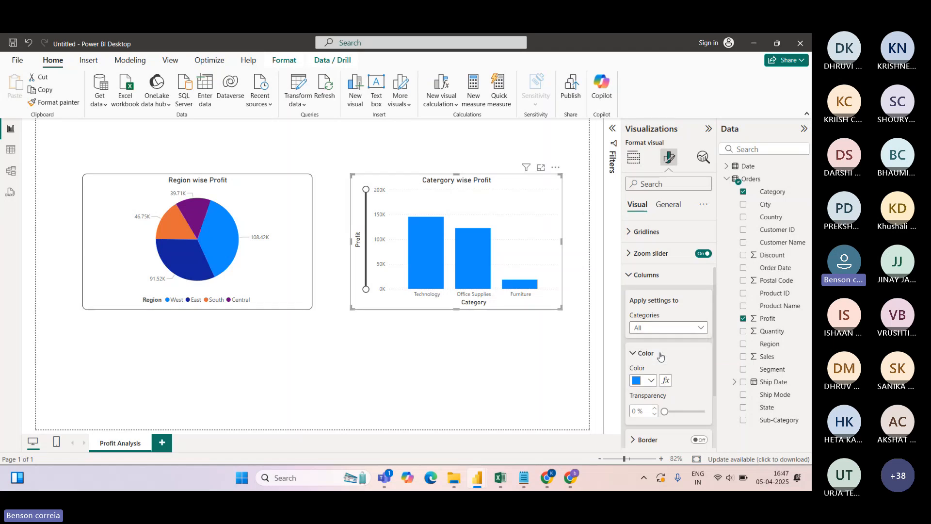
click(651, 380)
click(658, 334)
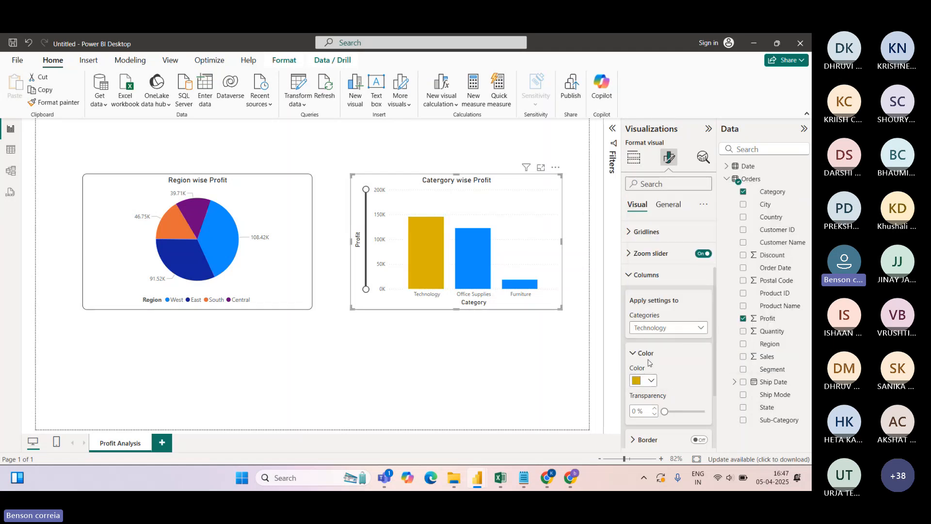
click(649, 328)
click(652, 368)
click(651, 381)
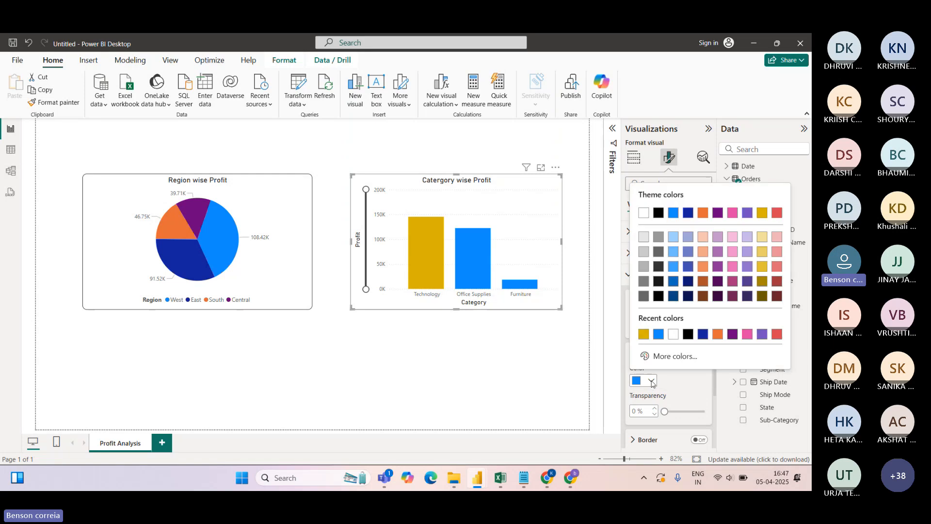
click(776, 335)
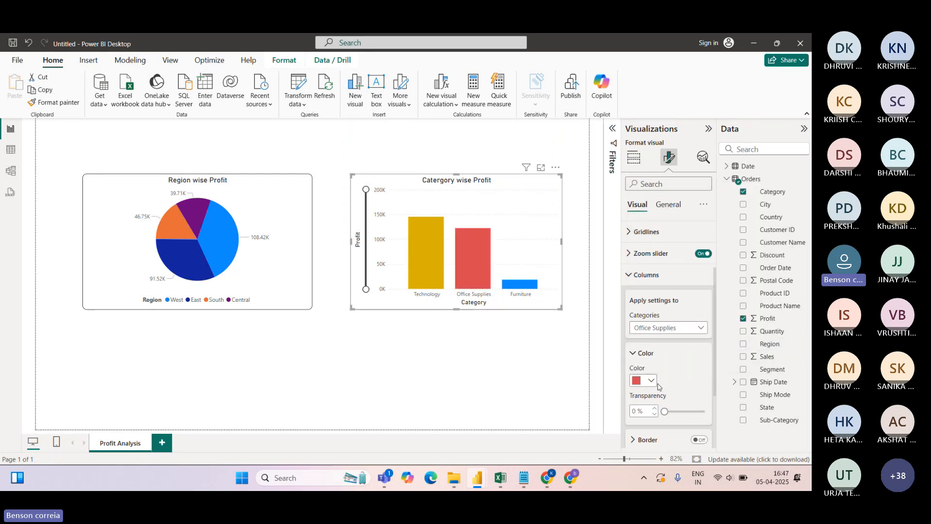
Colour the Furniture column a custom green from the colour picker
click(657, 333)
click(650, 379)
click(651, 381)
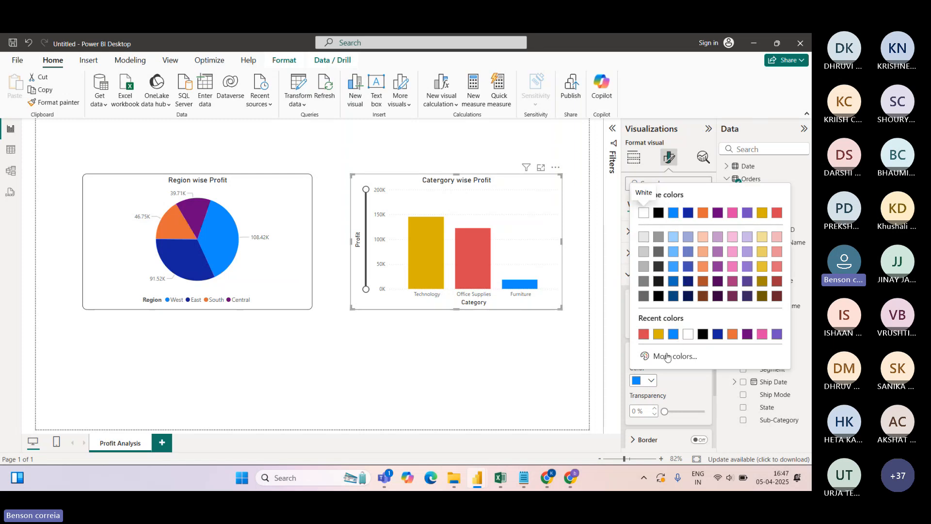
click(669, 356)
click(695, 321)
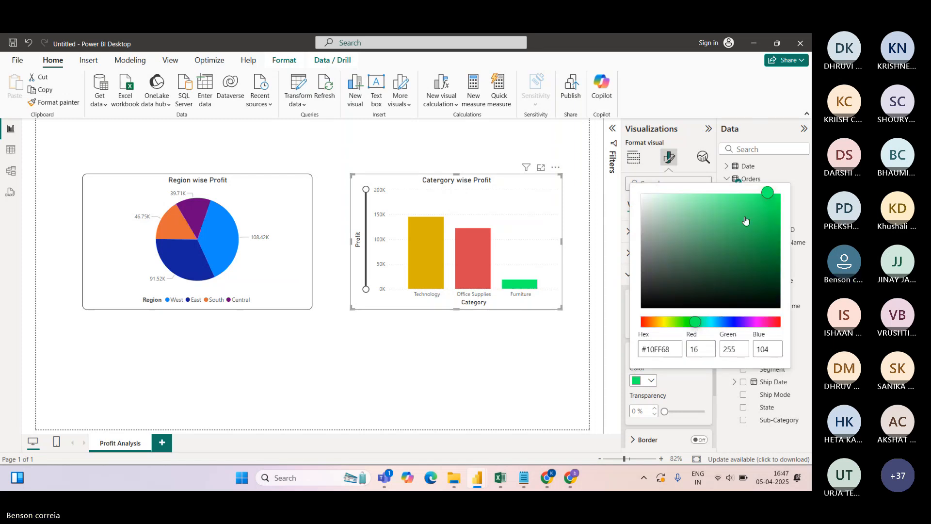
click(764, 205)
click(770, 200)
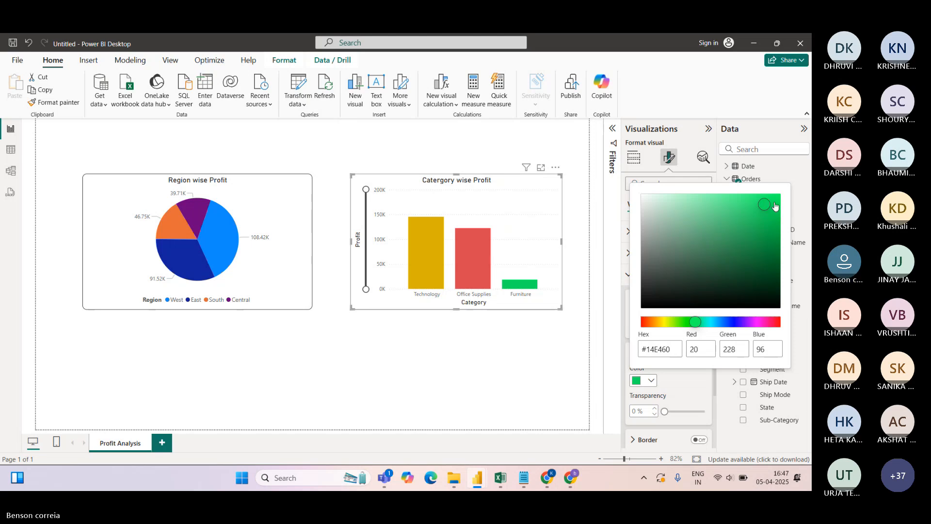
click(677, 382)
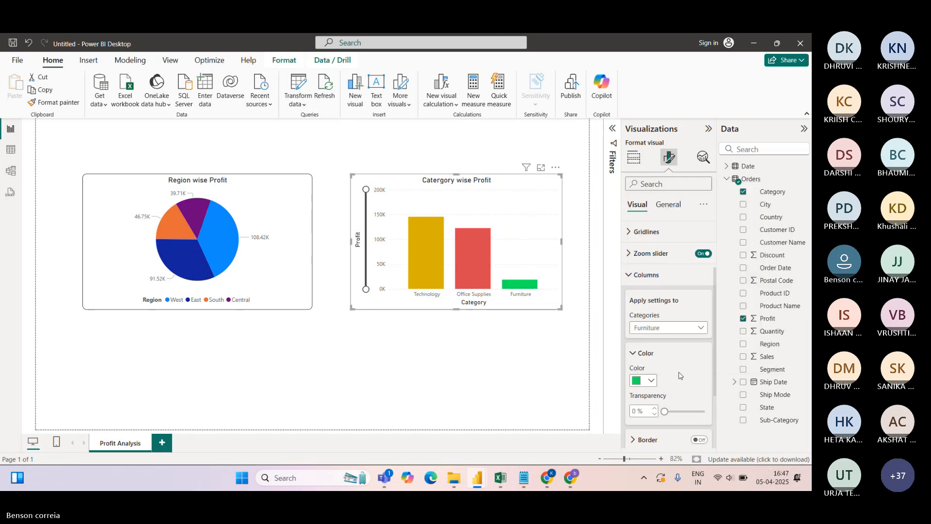
click(634, 282)
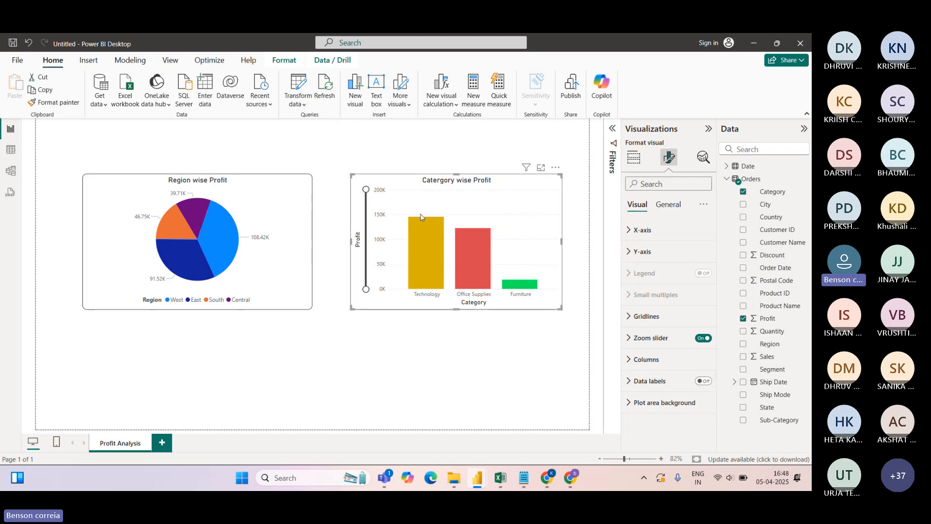
Turn on data labels at Auto position, showing only the values without the series name
click(707, 381)
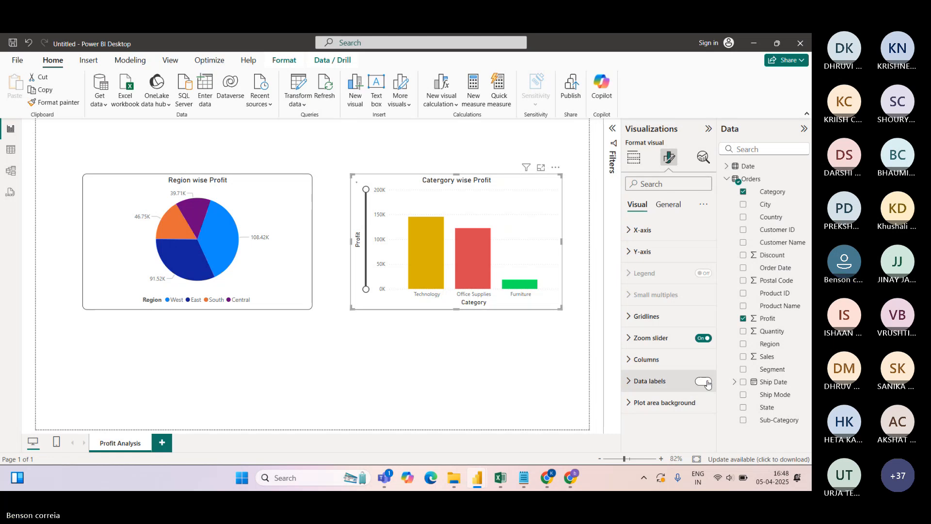
click(630, 382)
scroll(715, 294, down, 3)
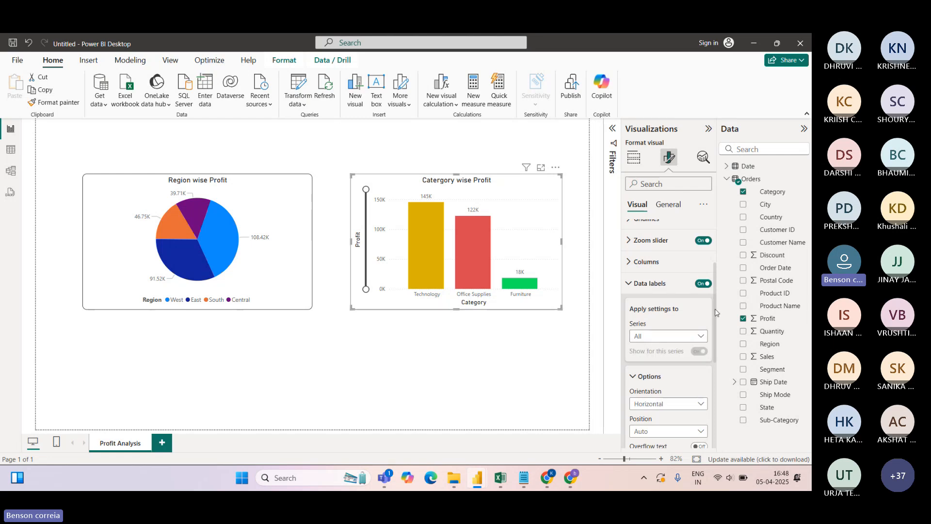
scroll(714, 312, down, 2)
click(701, 356)
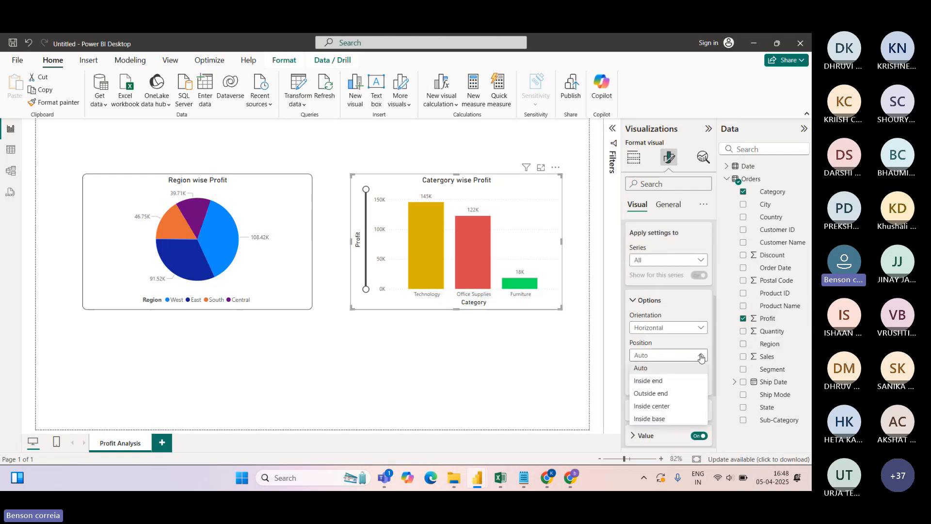
click(700, 354)
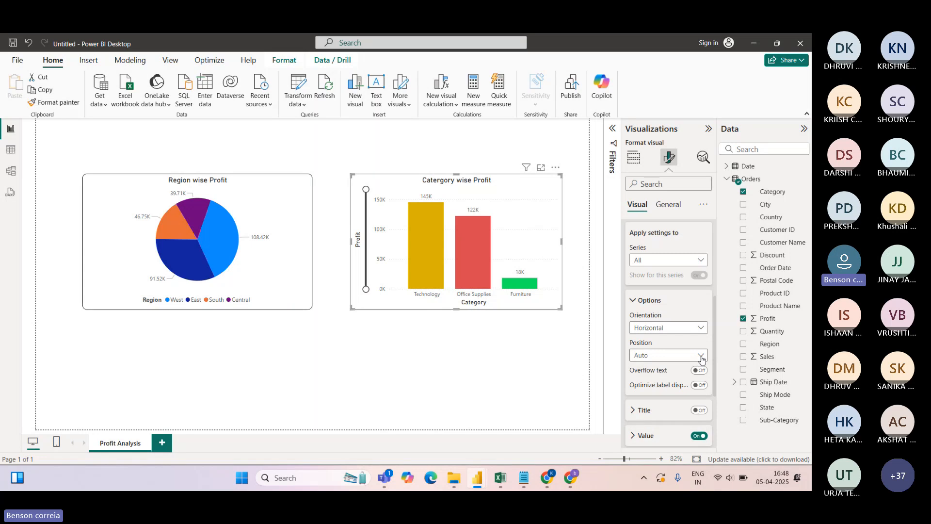
click(697, 410)
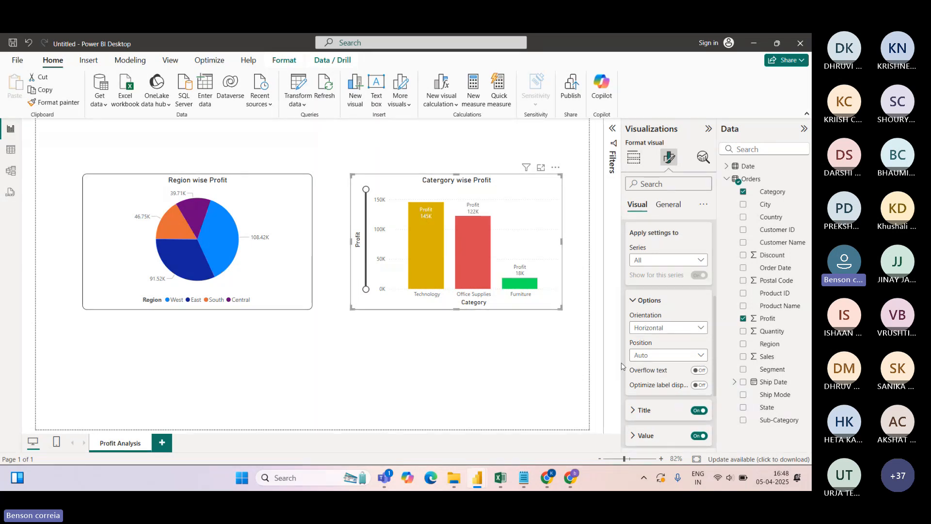
click(698, 410)
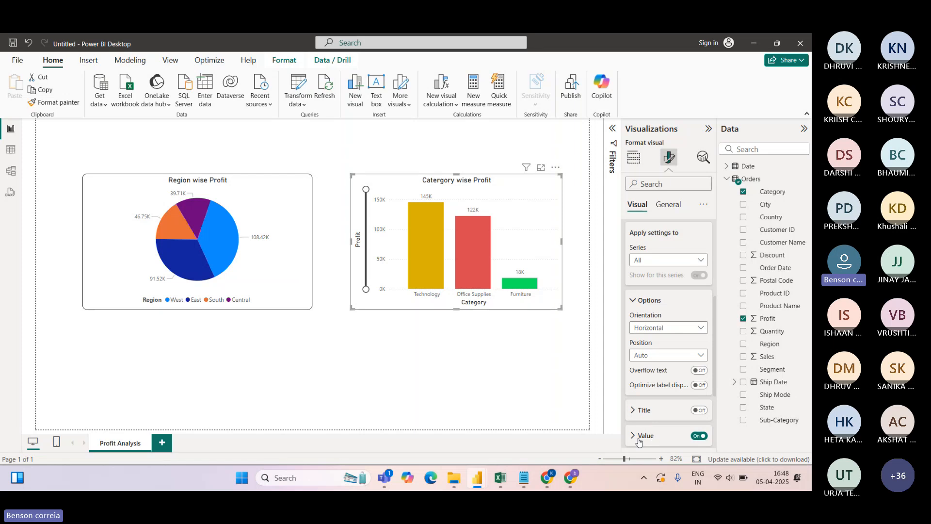
Widen the Region wise Profit pie to the right and the Category wise Profit chart to the left
click(669, 204)
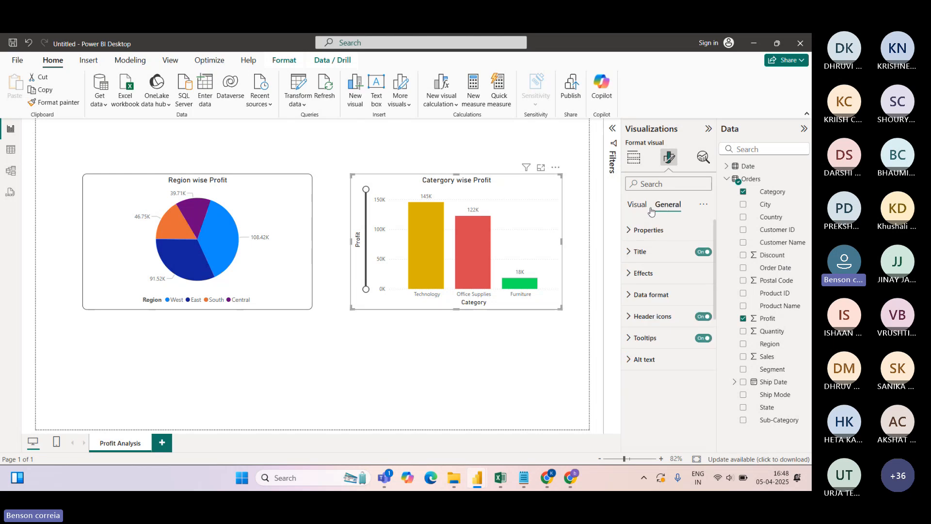
click(636, 201)
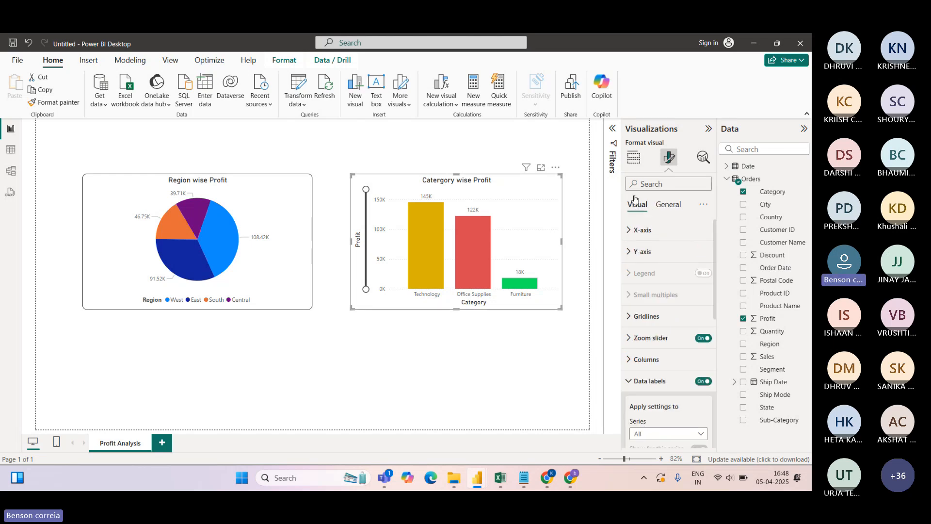
click(634, 165)
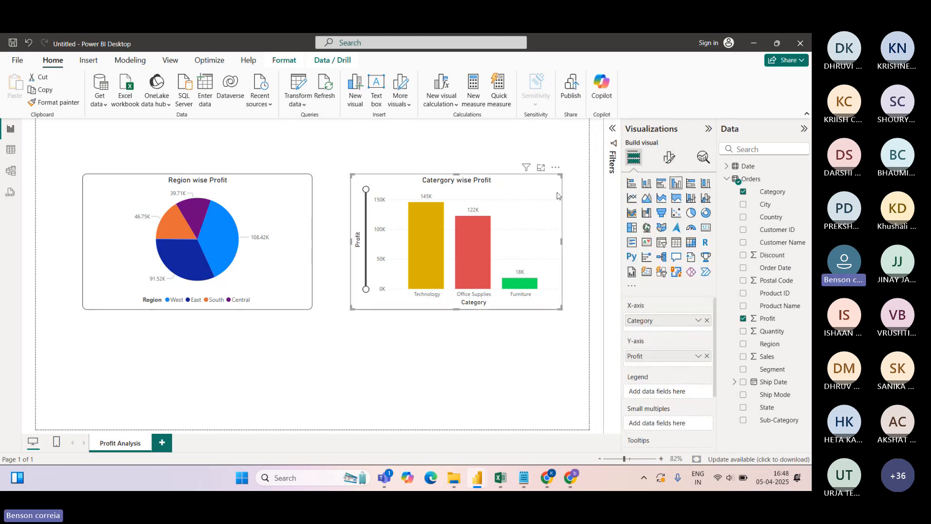
click(337, 162)
click(311, 240)
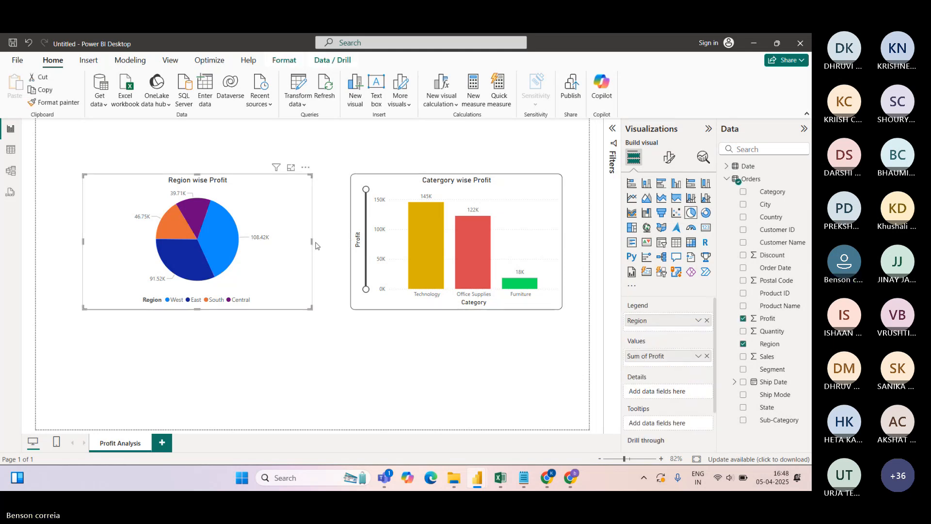
drag(312, 242, 321, 241)
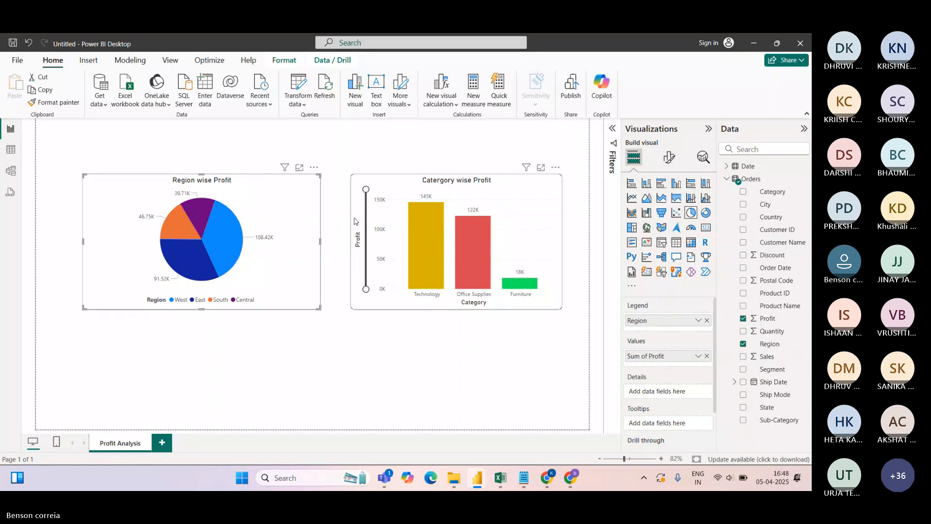
click(353, 243)
drag(351, 242, 342, 244)
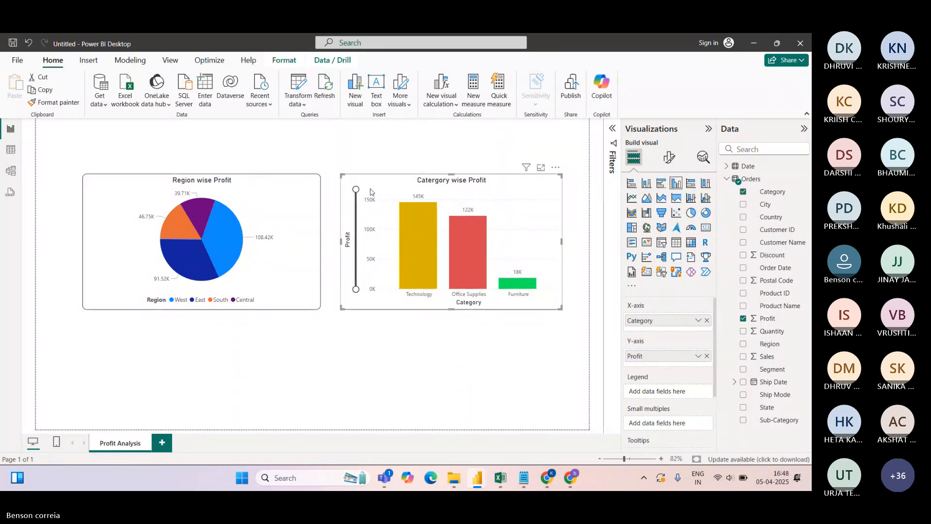
Turn off the column chart's zoom slider
click(670, 158)
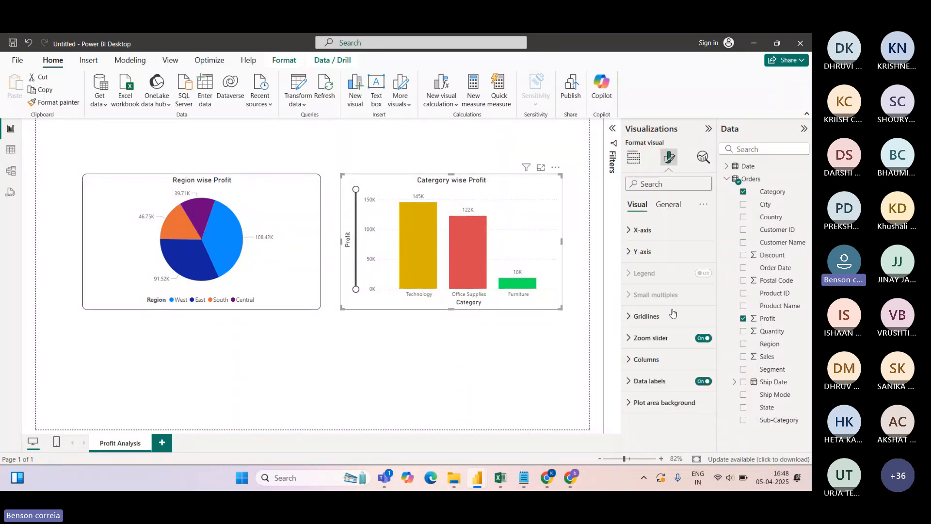
click(703, 337)
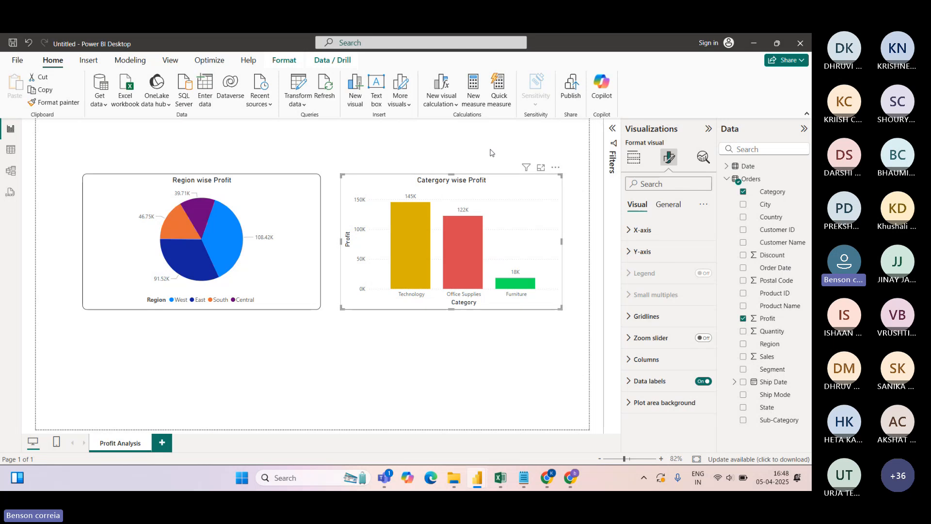
click(326, 149)
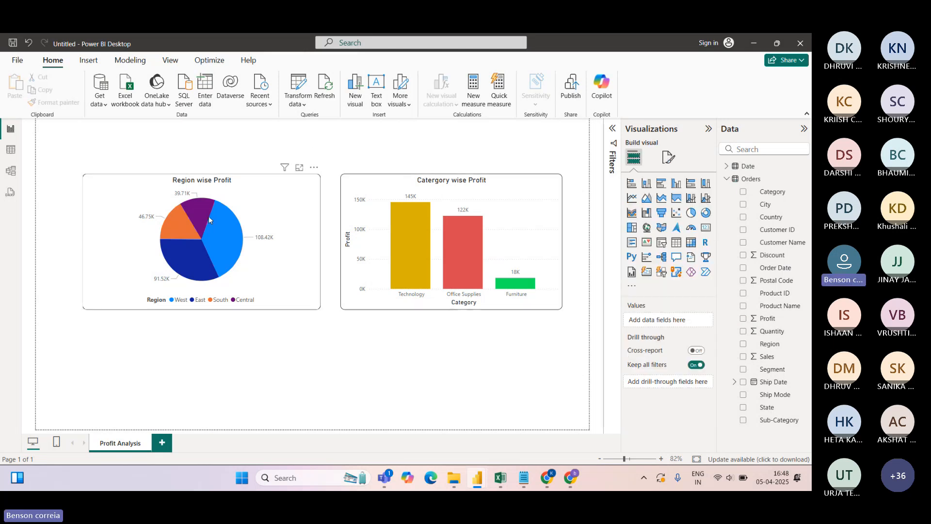
click(300, 169)
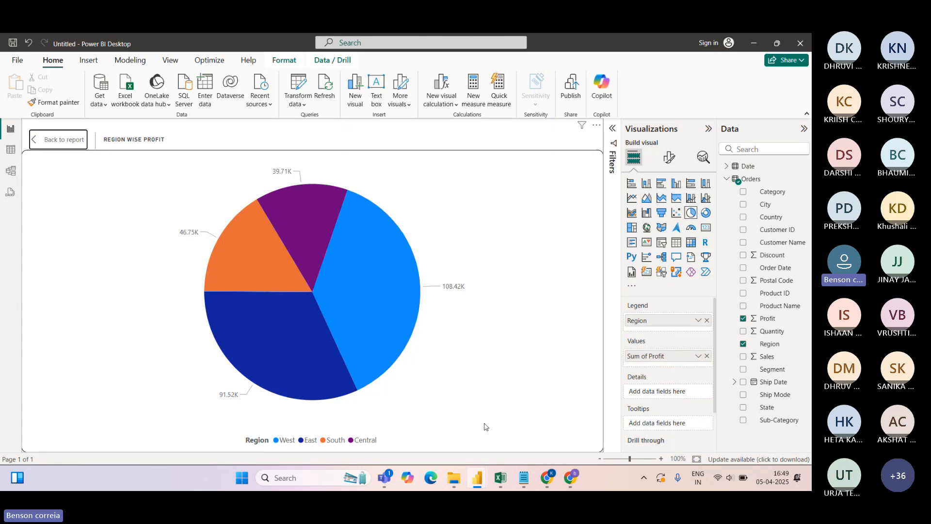
click(64, 140)
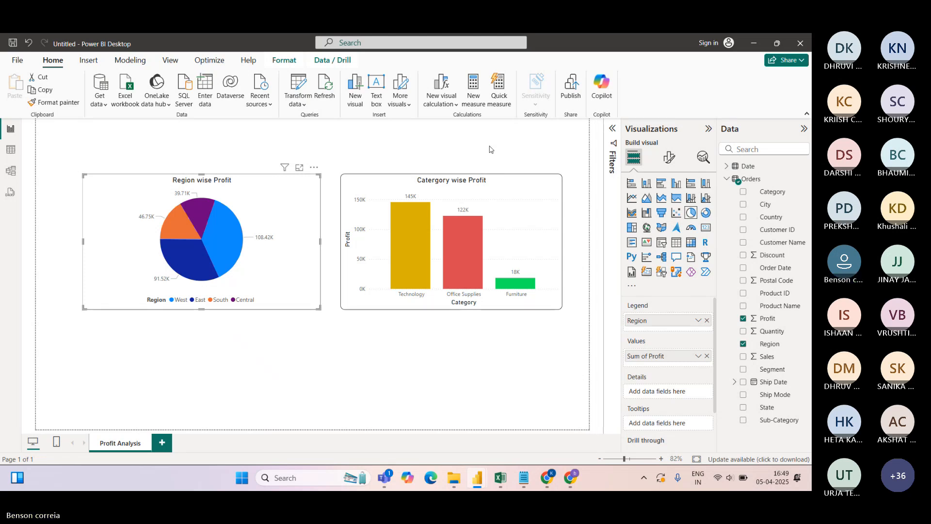
click(727, 179)
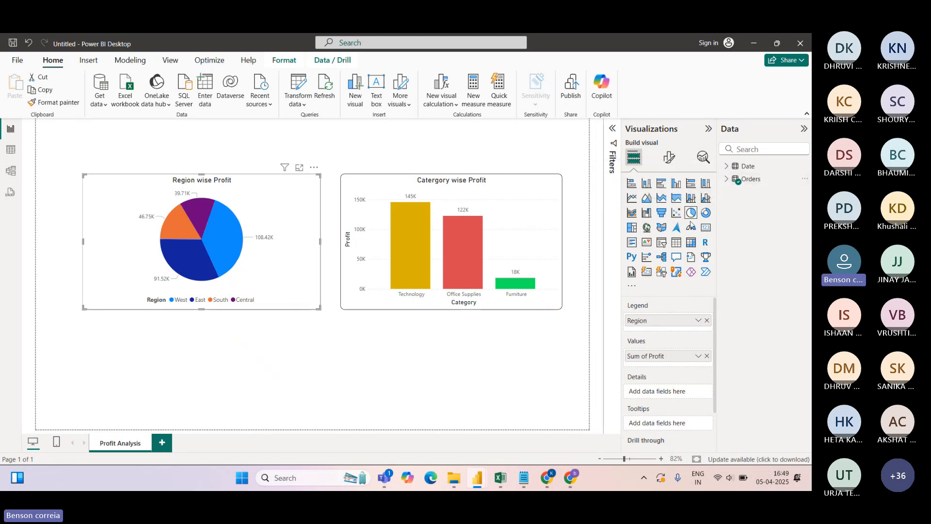
click(726, 179)
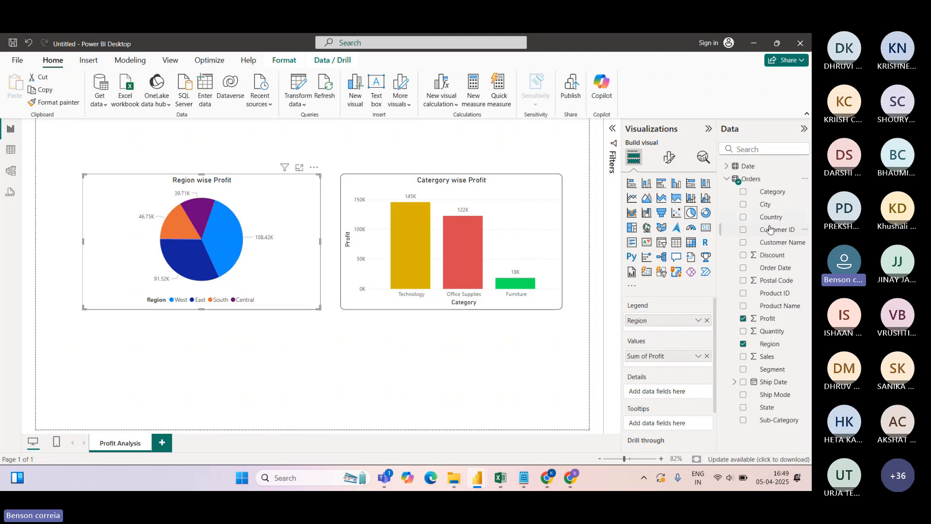
click(419, 144)
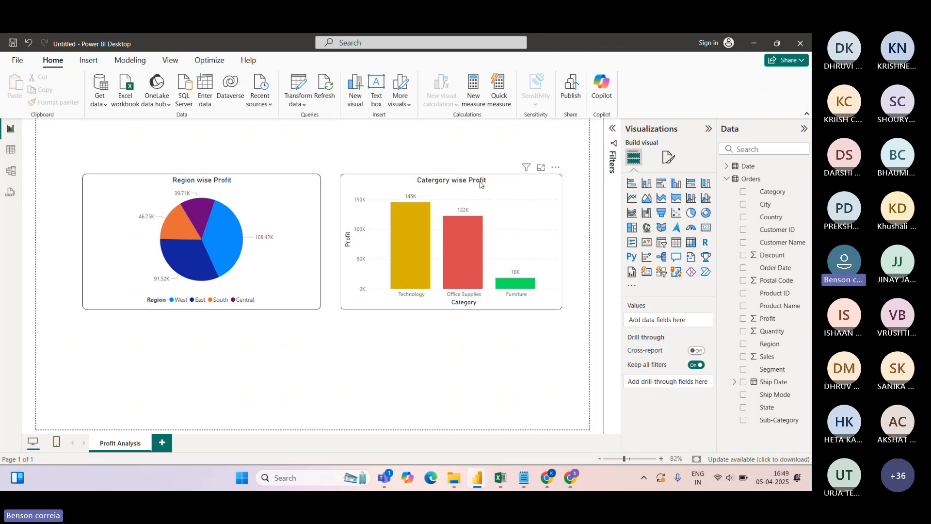
click(533, 185)
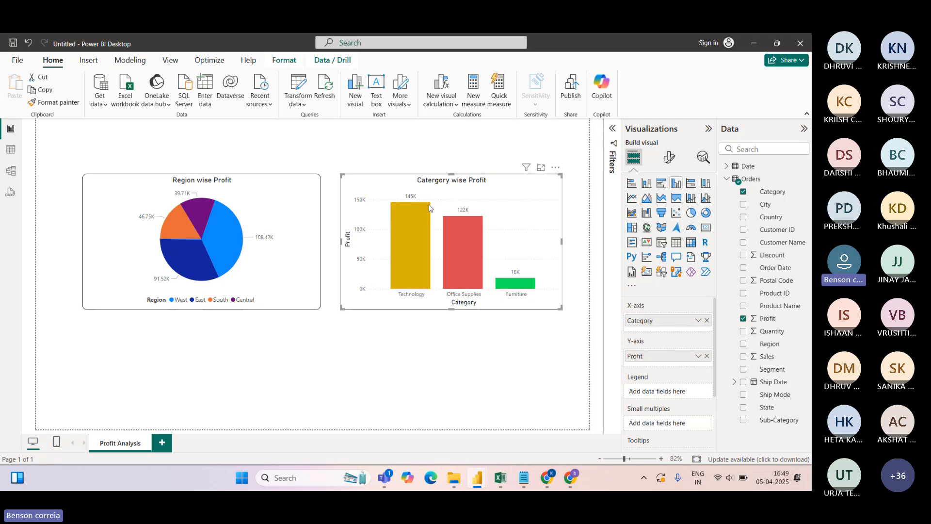
click(10, 150)
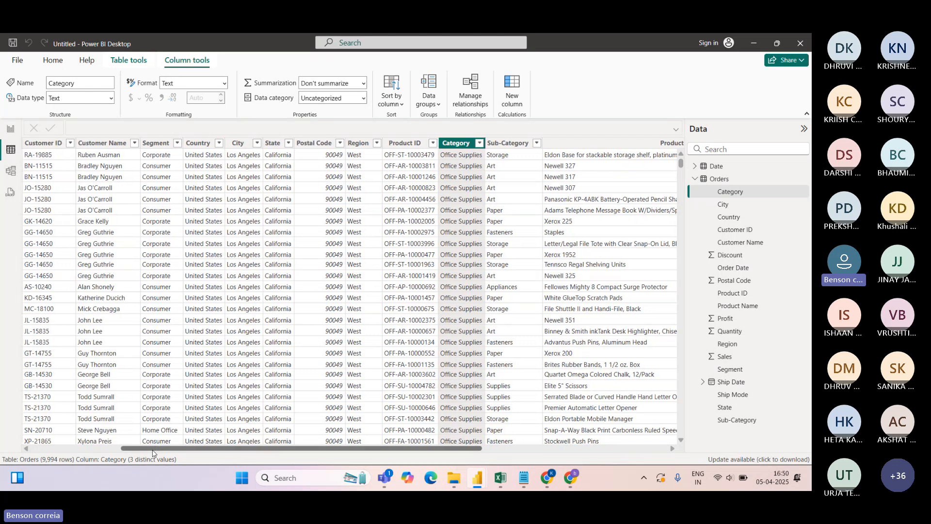
drag(154, 450, 56, 450)
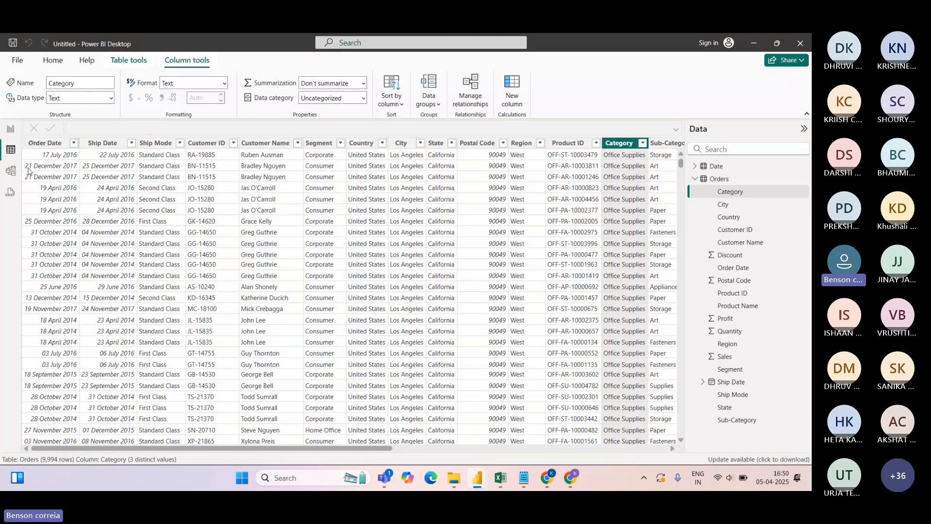
click(11, 170)
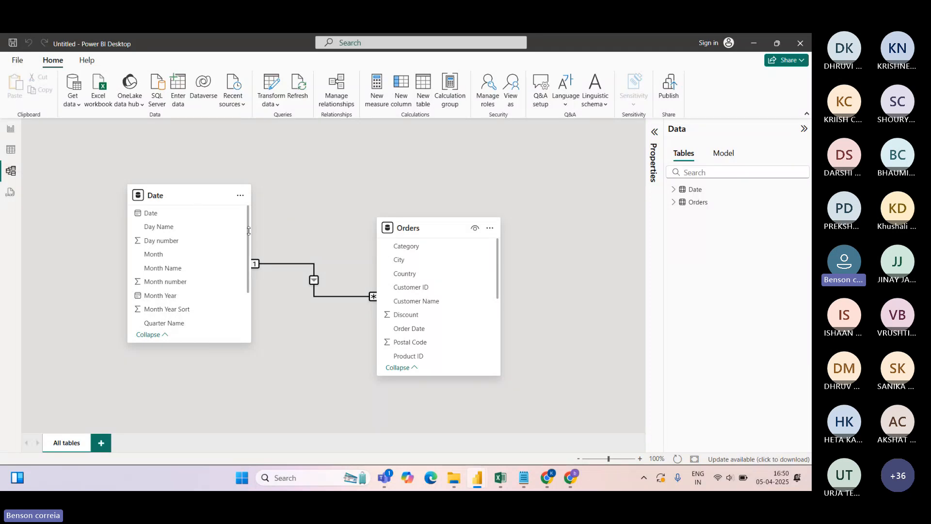
click(10, 130)
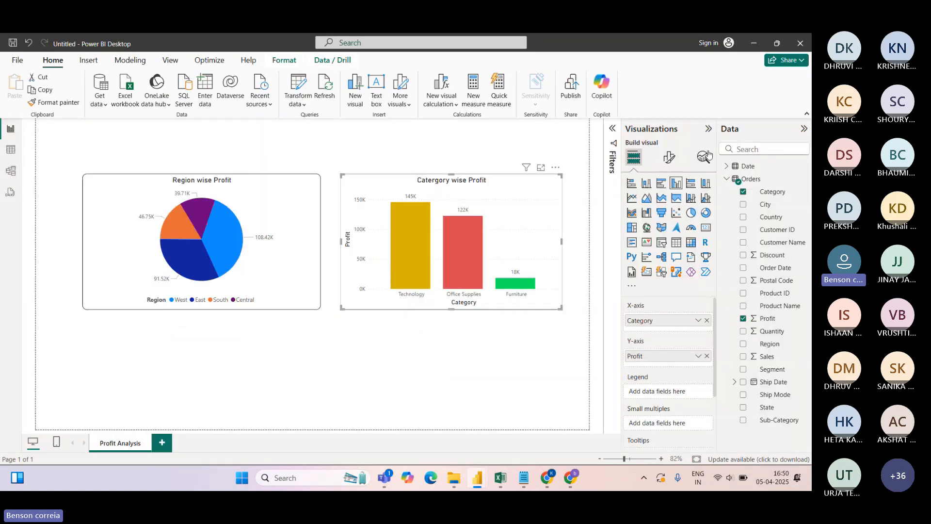
click(726, 179)
click(728, 167)
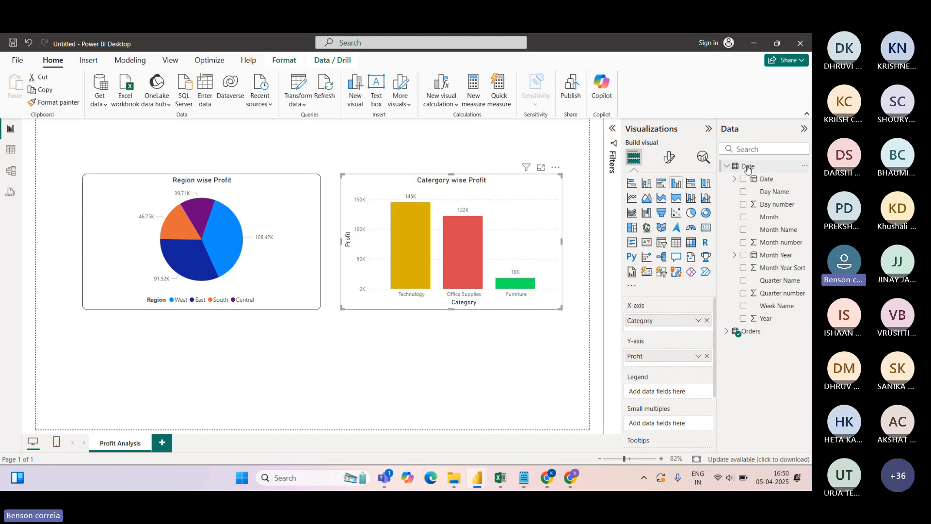
click(726, 167)
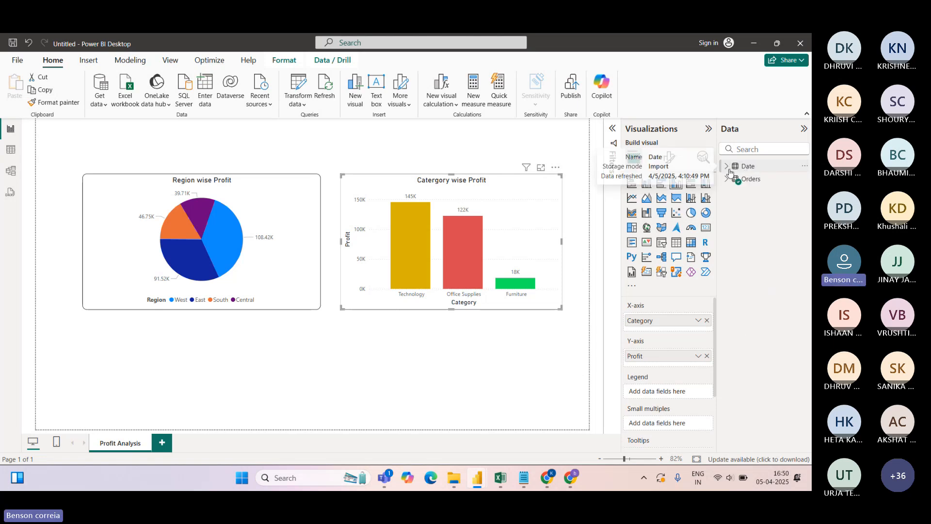
click(727, 179)
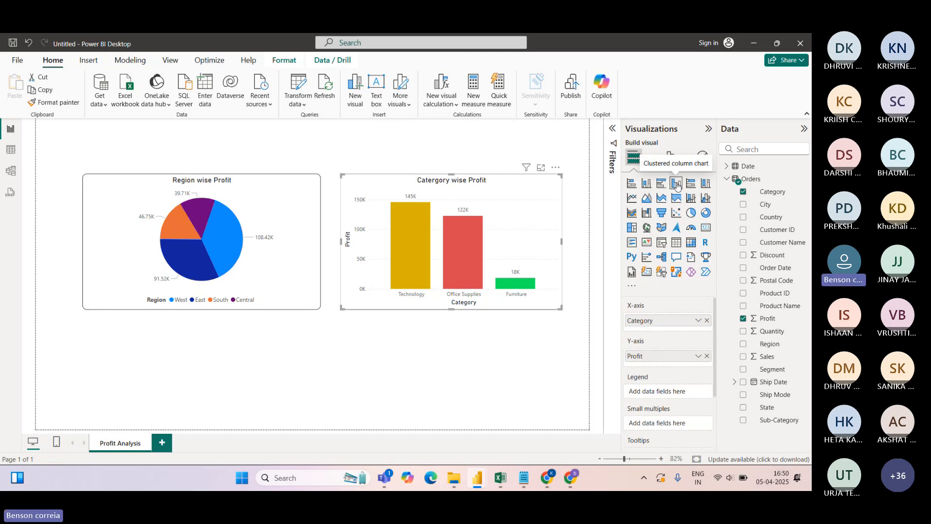
Add an empty clustered column chart across the page bottom and nudge the pie and Category charts up
click(295, 364)
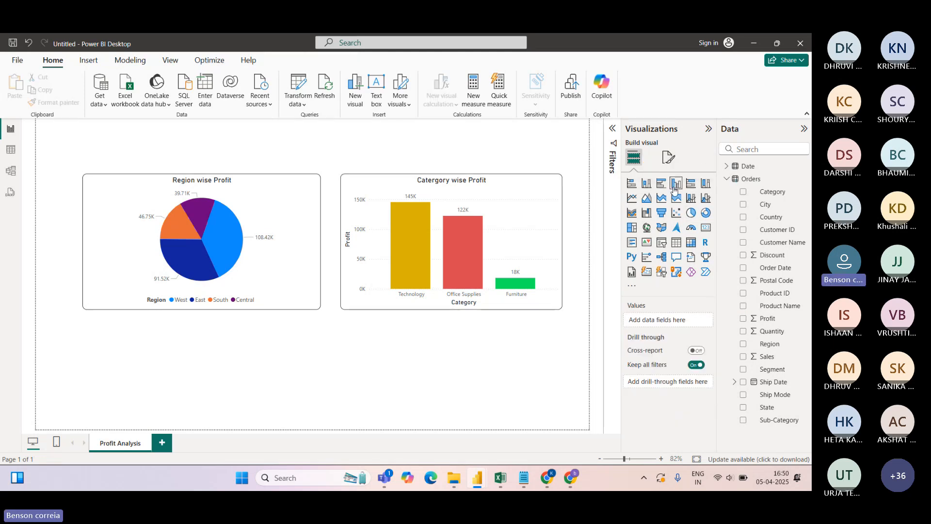
click(675, 186)
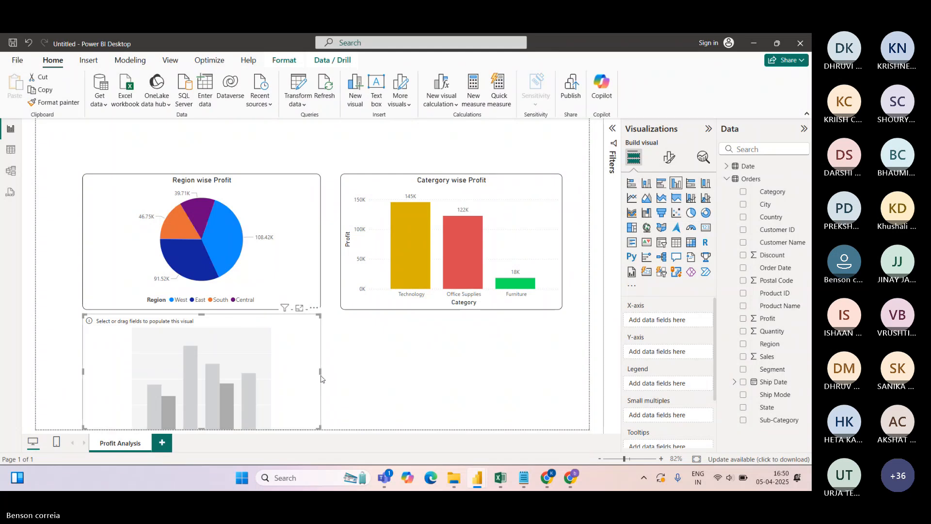
drag(321, 371, 561, 371)
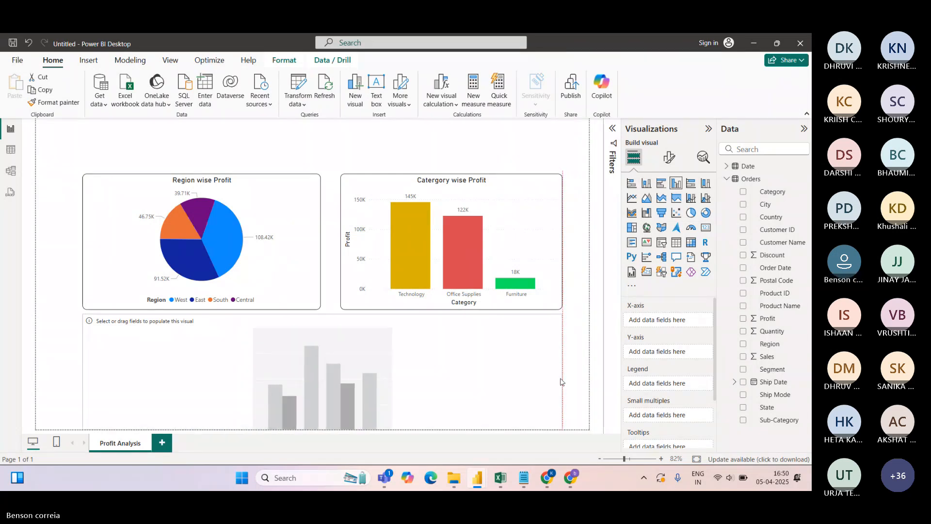
click(288, 197)
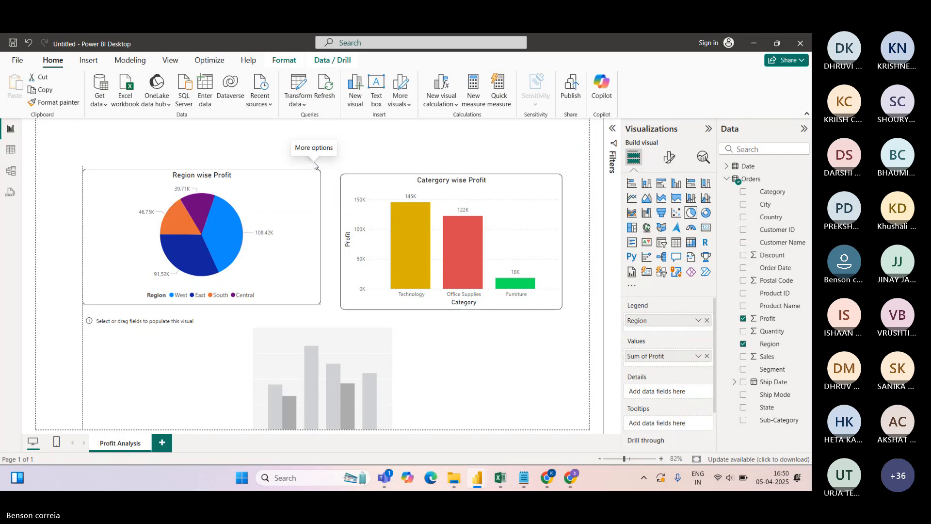
drag(314, 169, 313, 162)
click(537, 178)
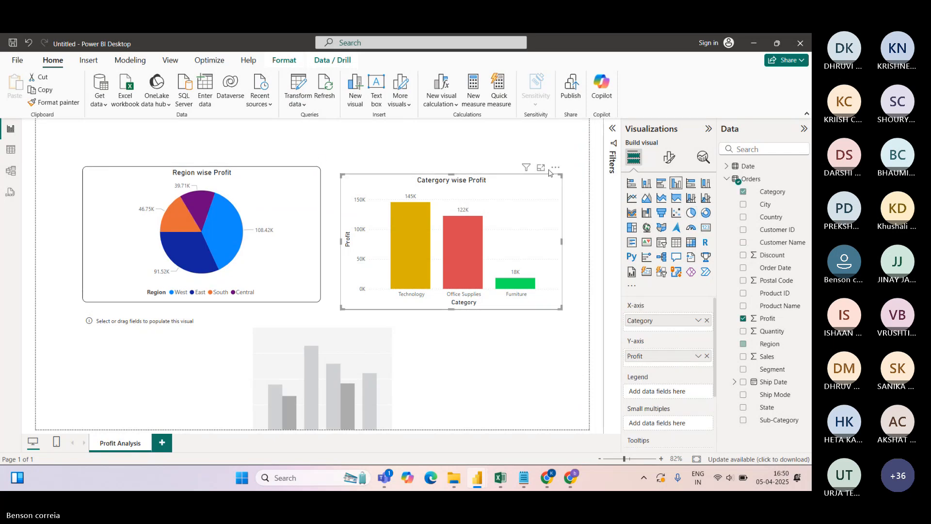
drag(556, 170, 556, 163)
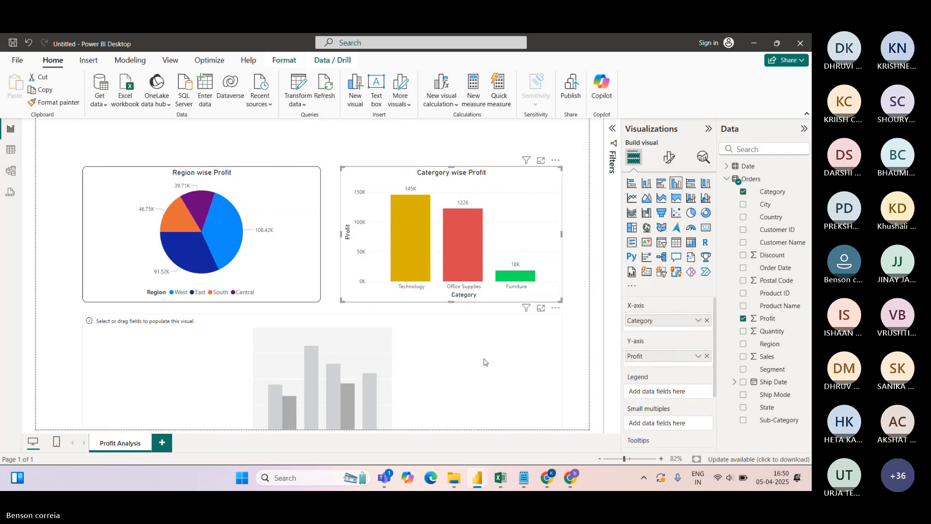
click(523, 341)
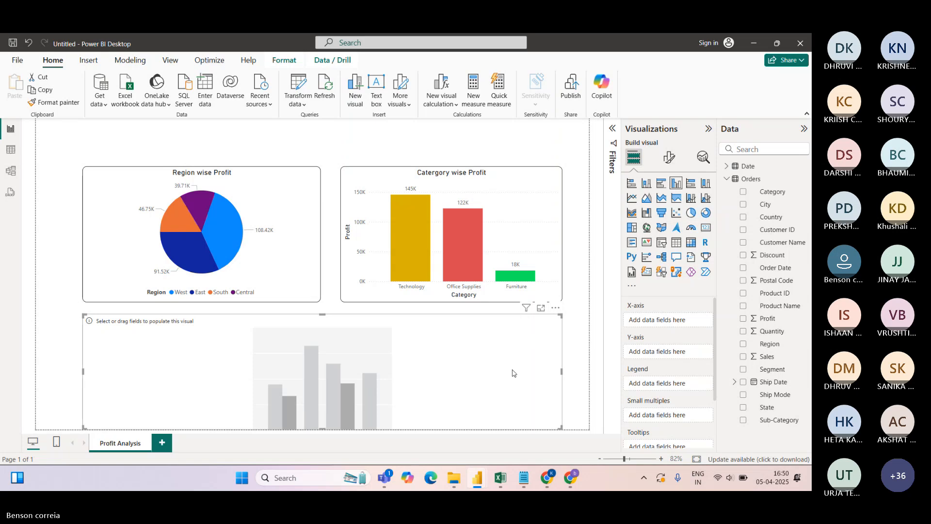
drag(324, 424, 324, 421)
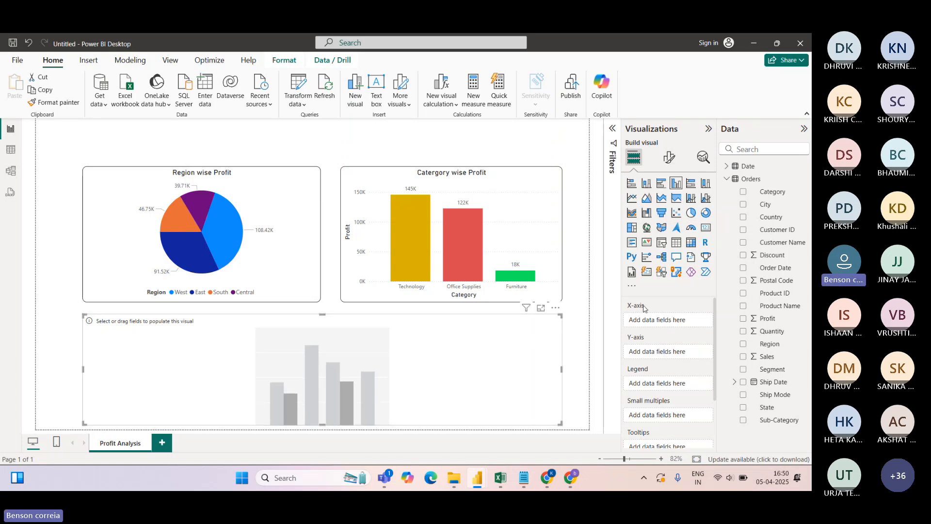
Open the Date table's rows in Table view to inspect its columns
click(726, 167)
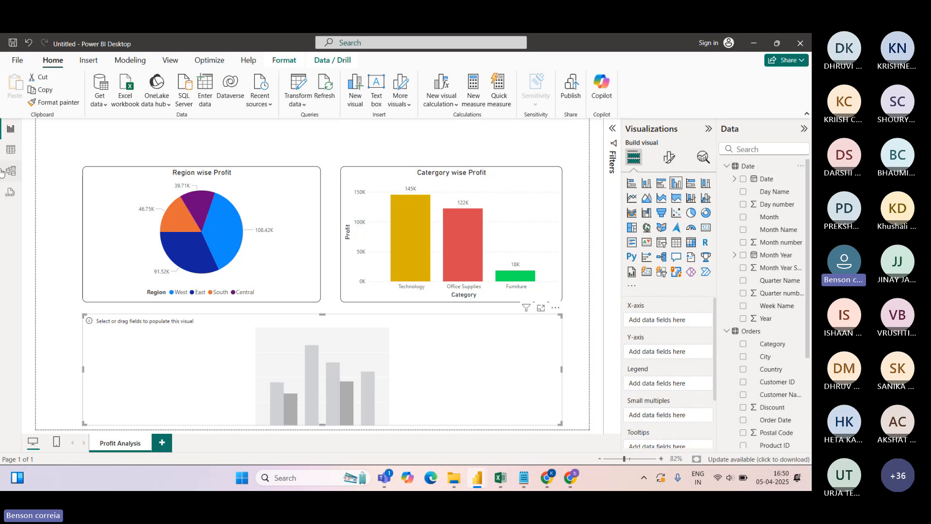
click(10, 151)
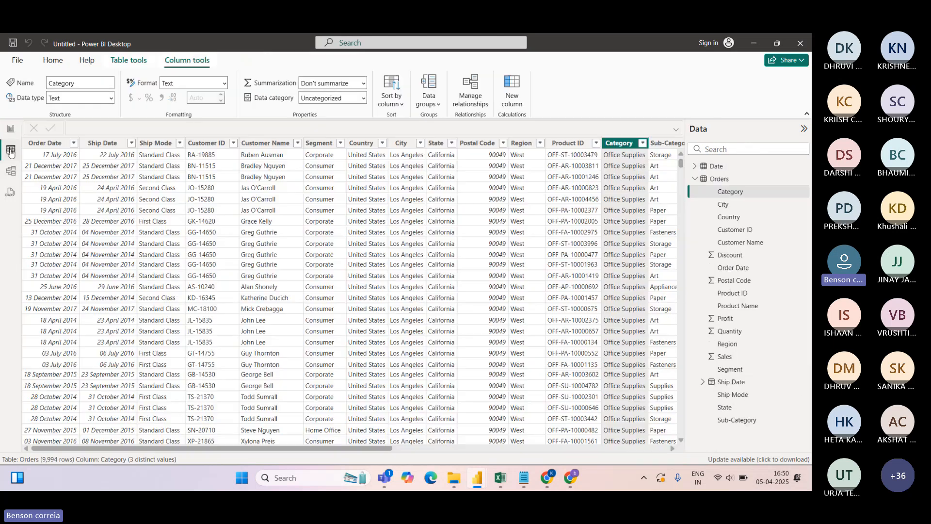
click(717, 167)
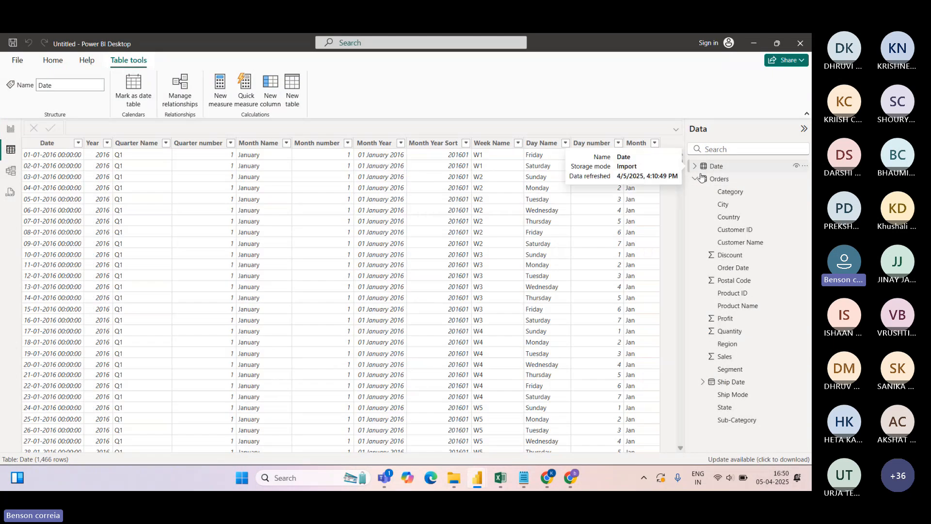
click(695, 166)
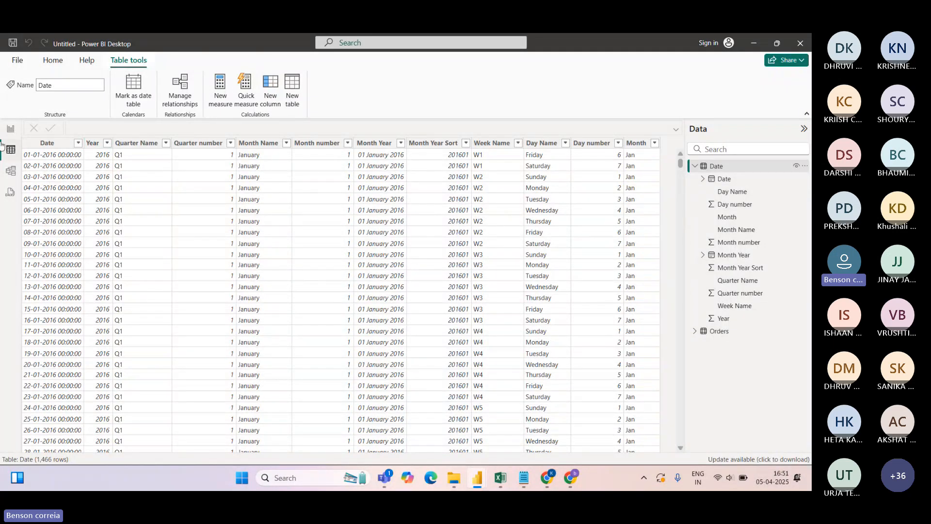
Build the new chart with Year on the X-axis and Profit on the Y-axis
click(11, 131)
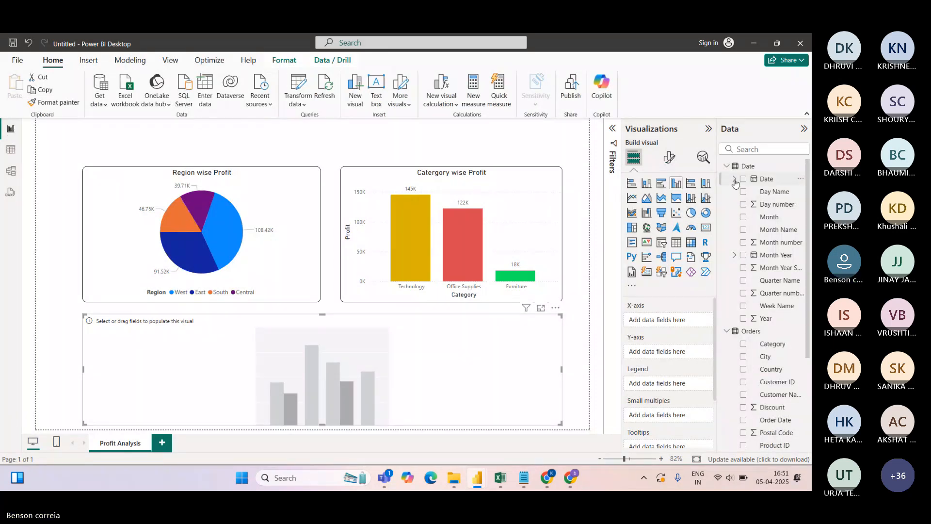
click(734, 178)
drag(779, 204, 688, 322)
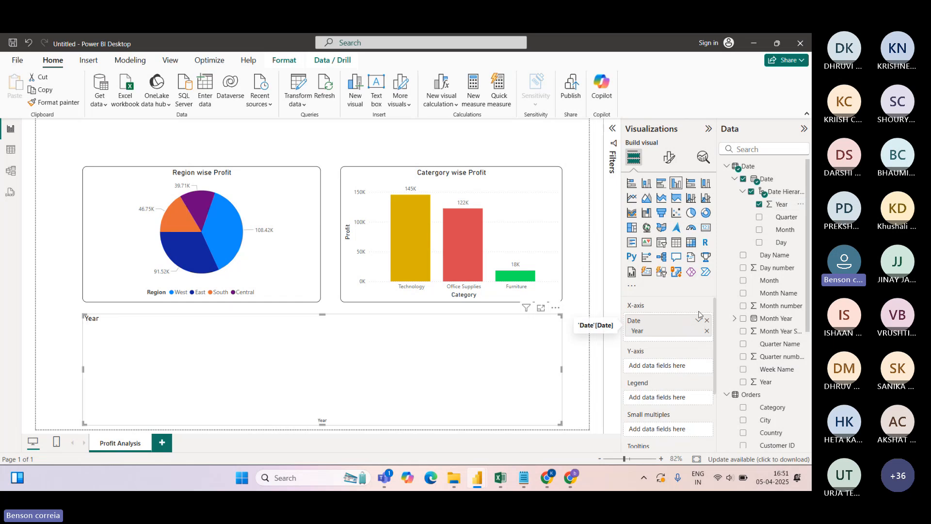
click(725, 166)
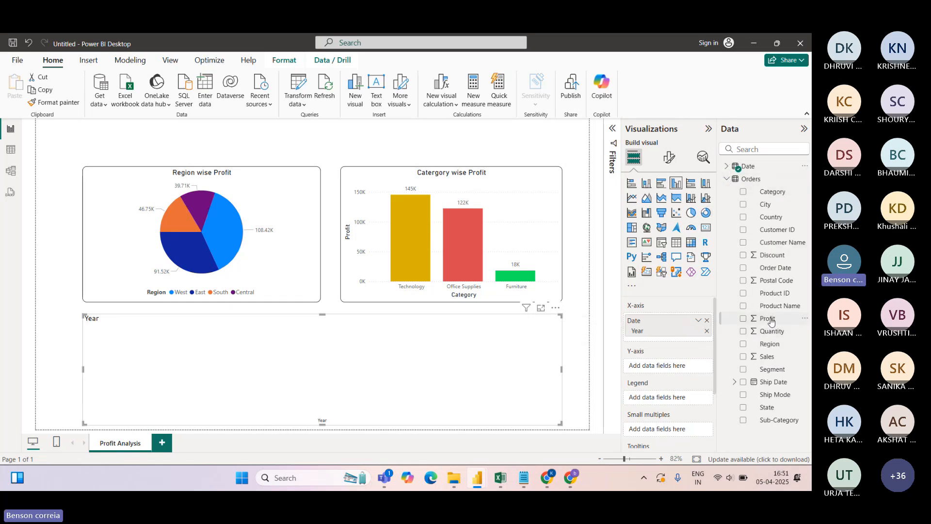
drag(771, 322, 672, 370)
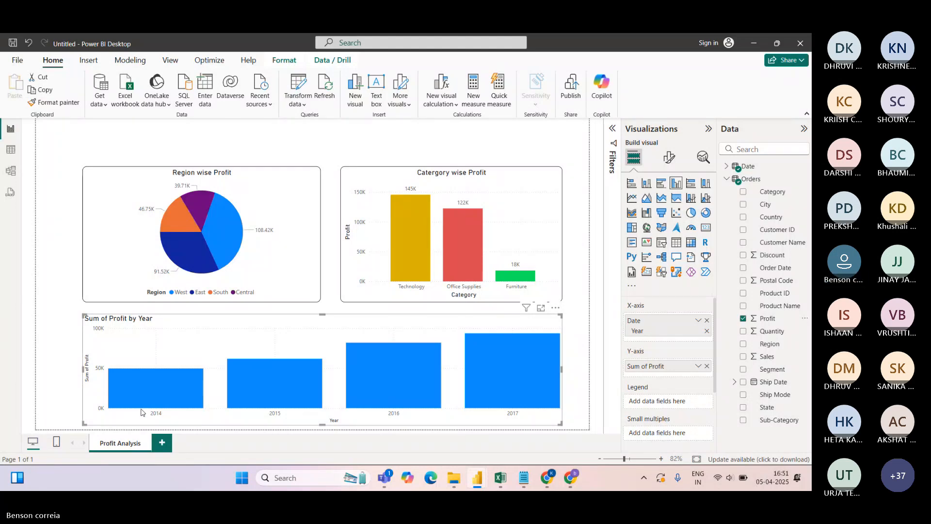
Return to the Date table's data to check the Month Name and Month Year columns
mouse_move(150, 392)
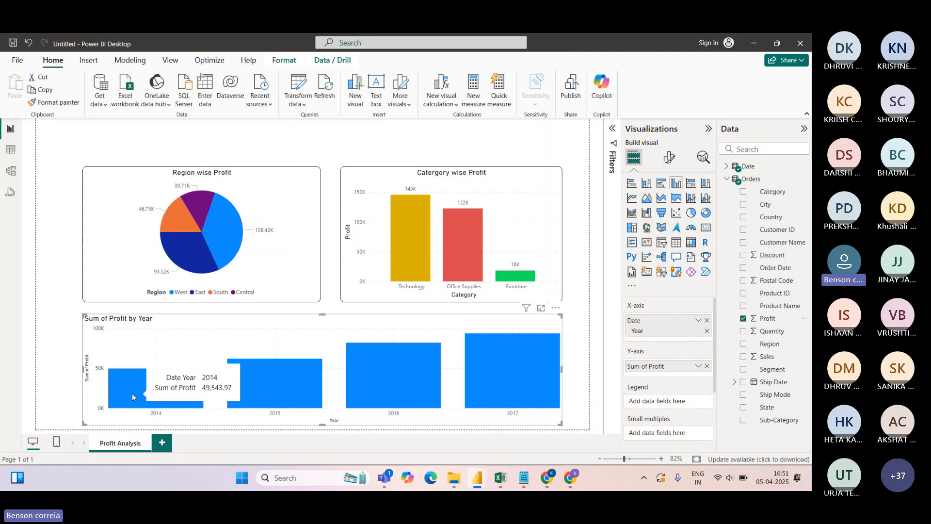
mouse_move(375, 377)
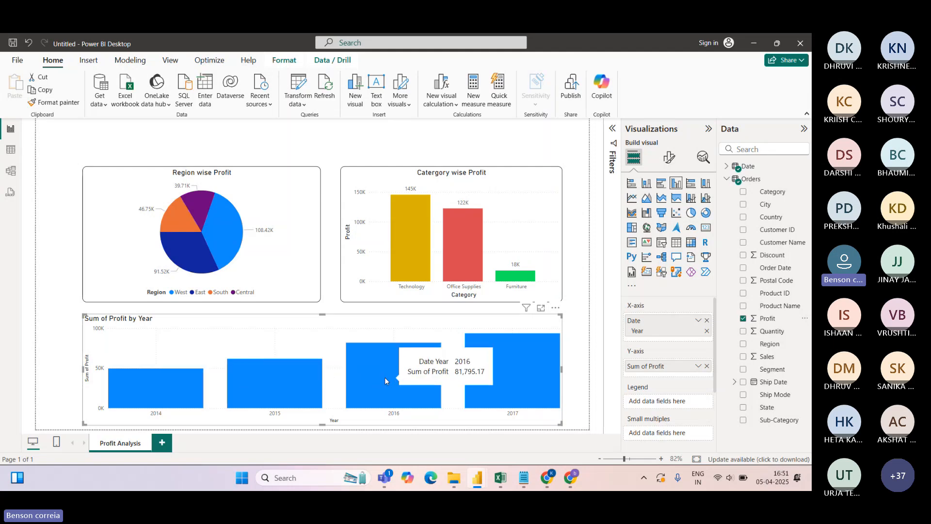
mouse_move(520, 373)
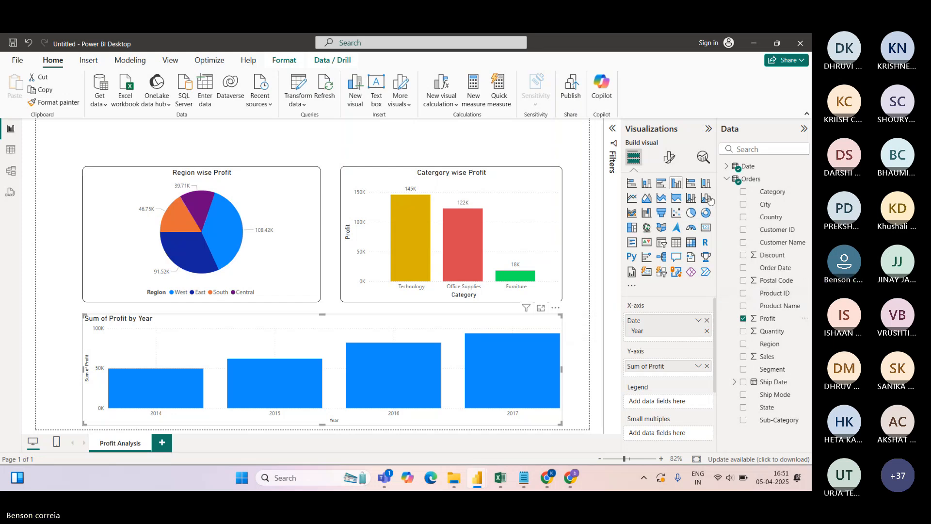
click(727, 167)
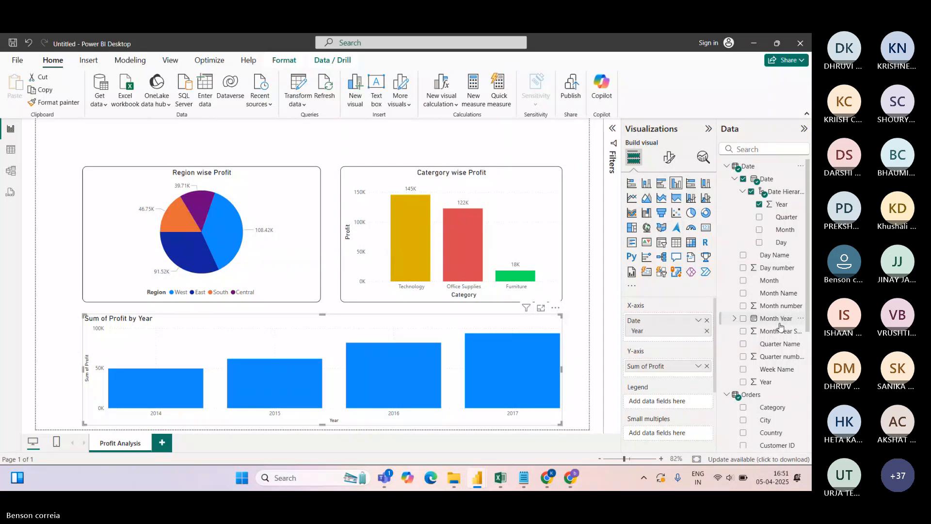
click(11, 150)
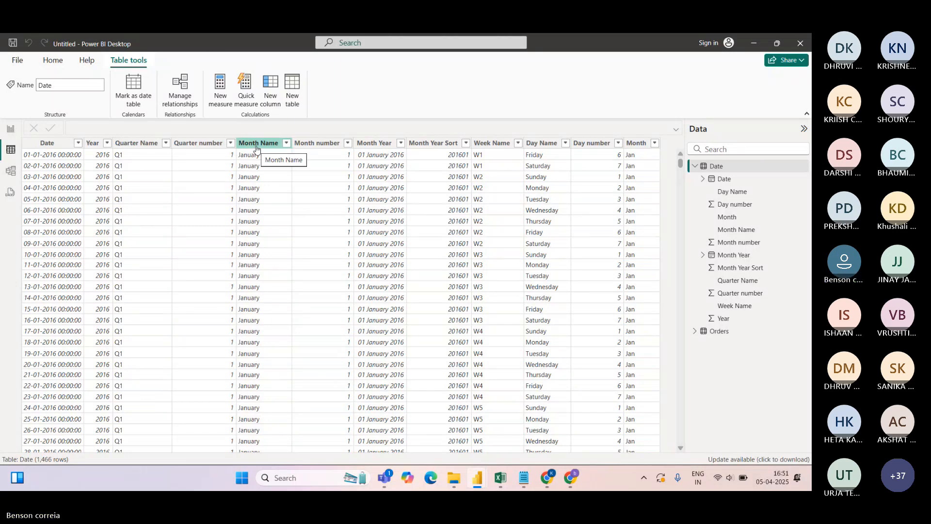
Replace the chart's axis fields with the Date hierarchy, keeping only its Year and Month levels
click(11, 130)
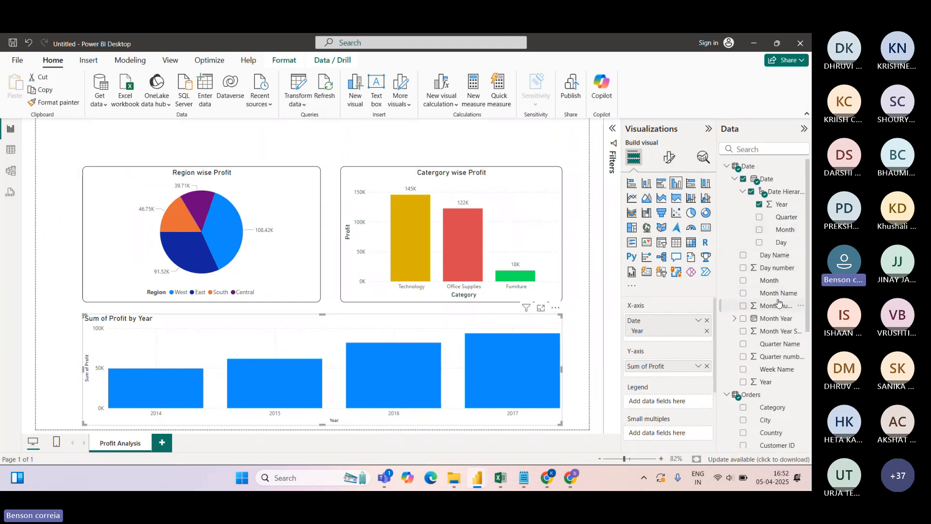
drag(778, 293, 685, 328)
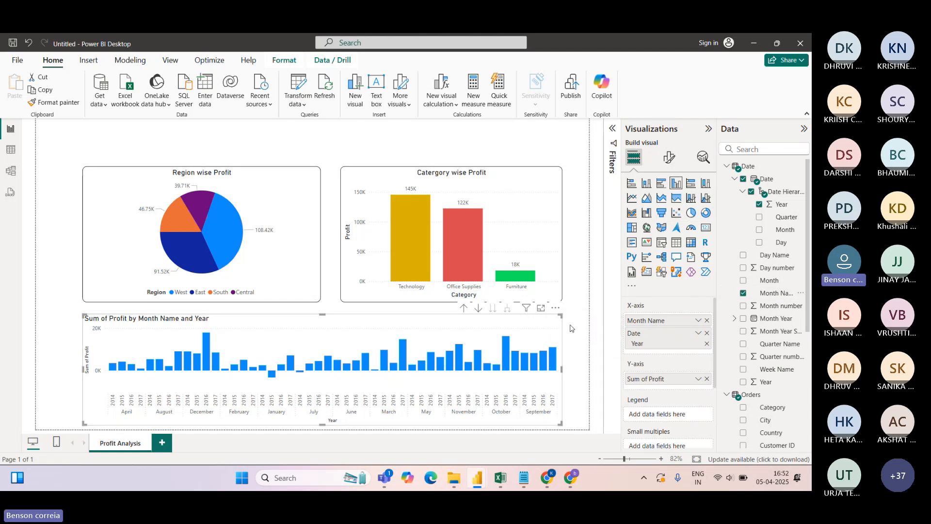
click(707, 321)
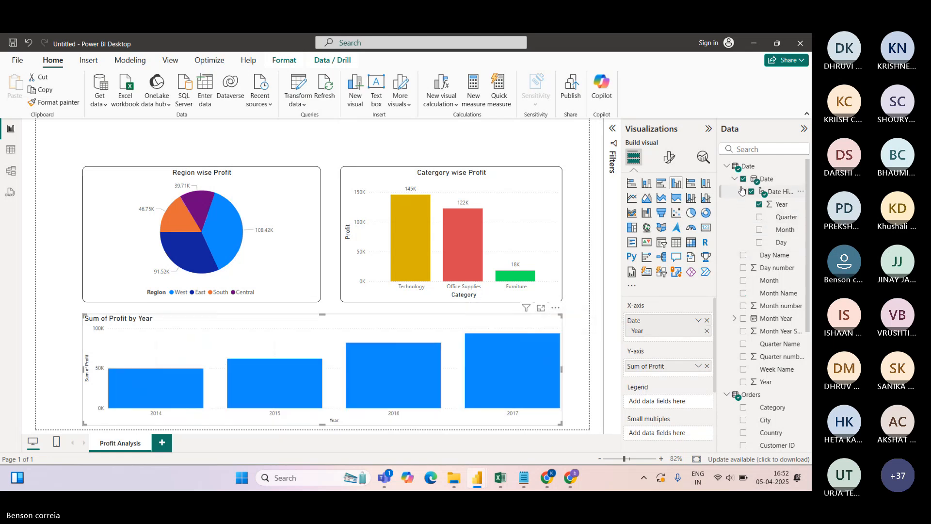
click(706, 320)
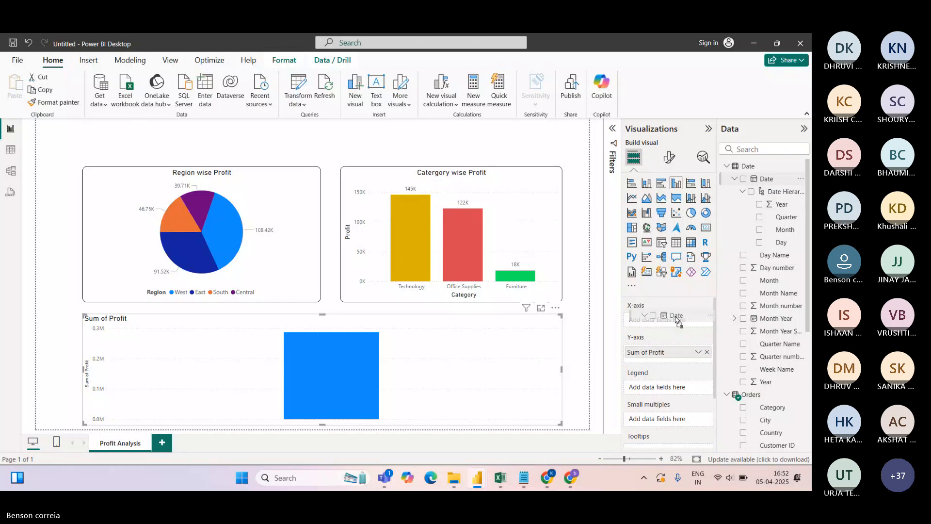
drag(670, 321, 669, 321)
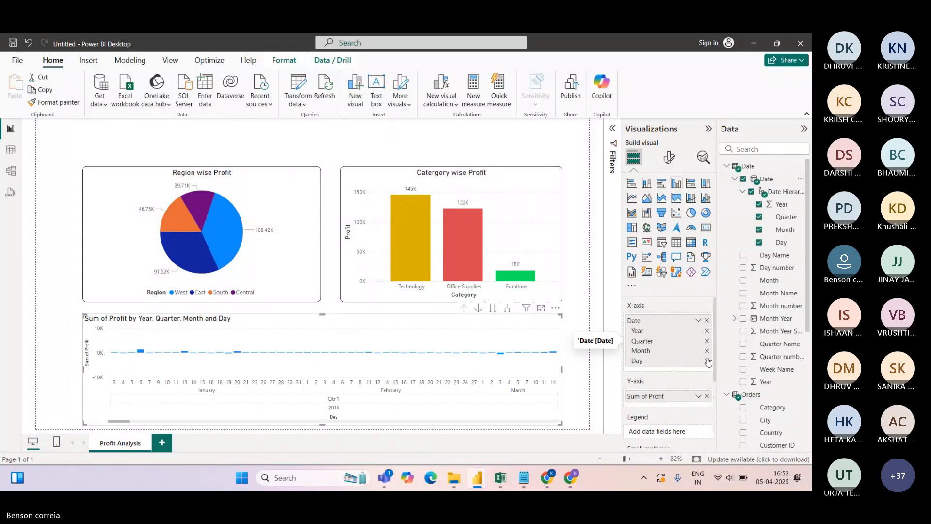
click(707, 361)
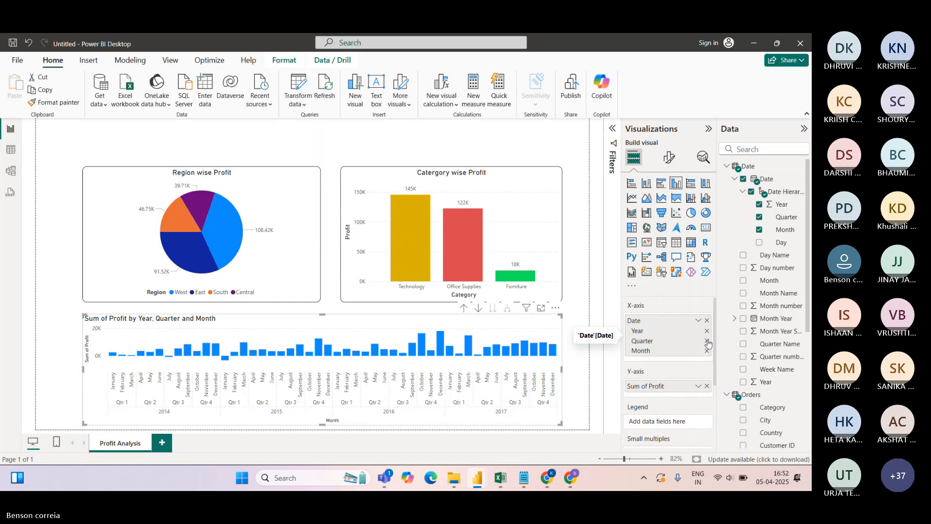
click(706, 340)
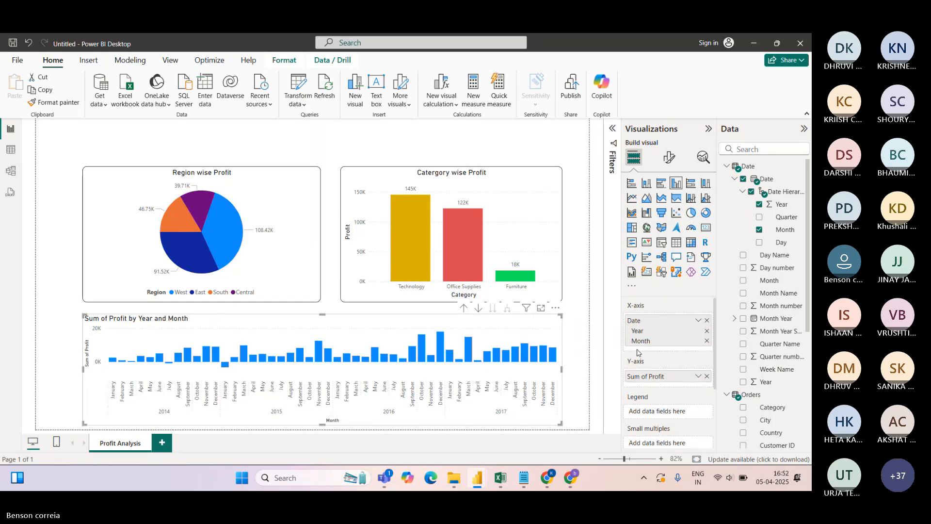
View the monthly profit chart in Focus mode with the Visualizations and Data panes collapsed, then go back
click(541, 308)
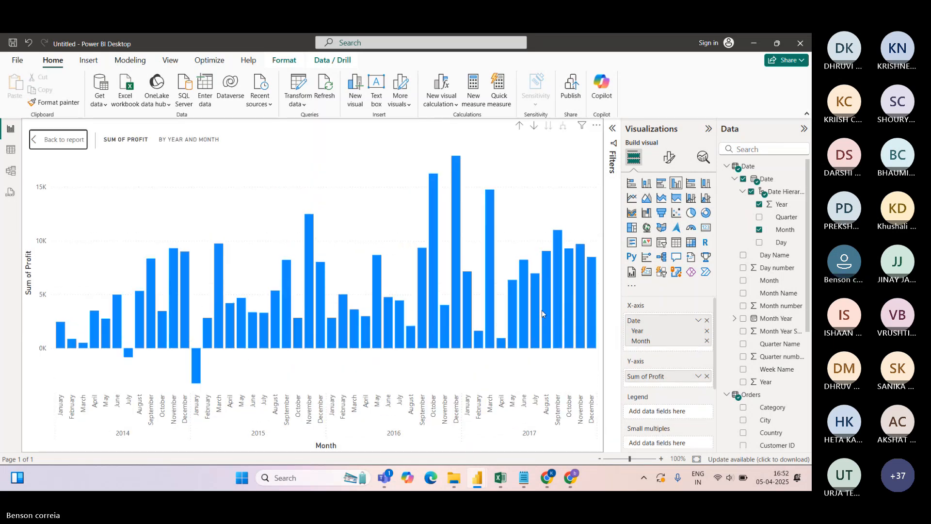
click(709, 129)
click(804, 128)
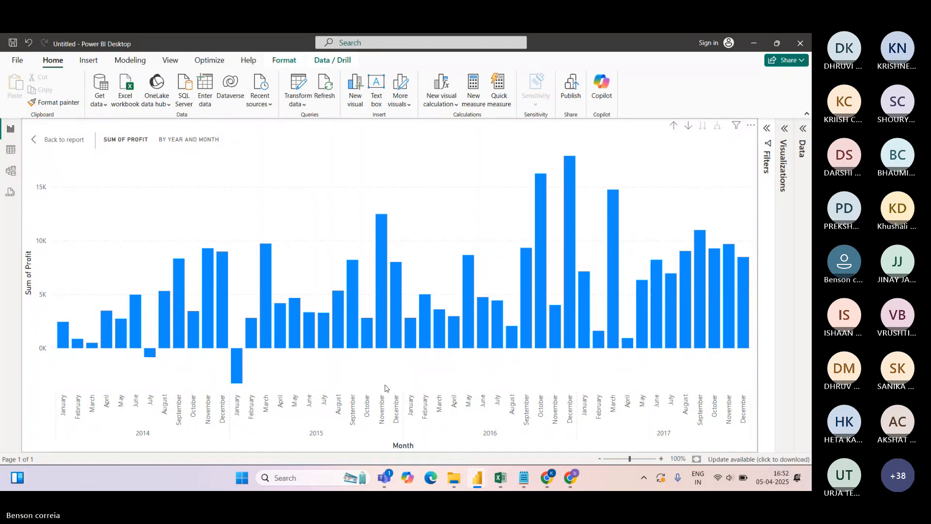
click(68, 140)
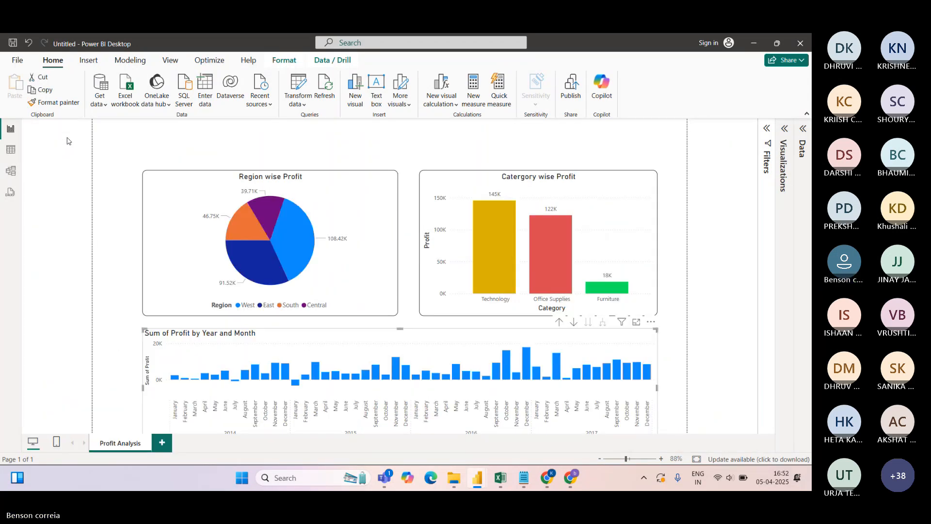
Format-paint the Region pie chart's style onto the monthly profit chart, centring its title
click(784, 129)
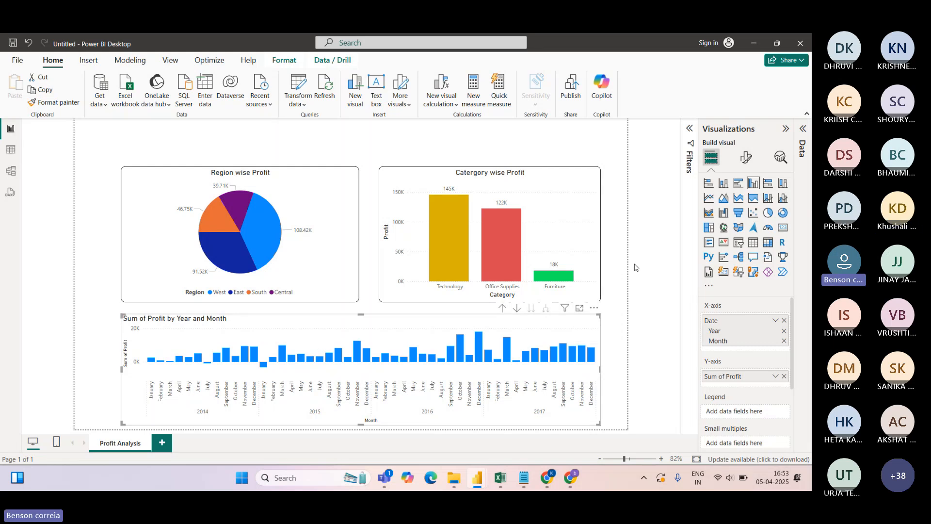
click(746, 160)
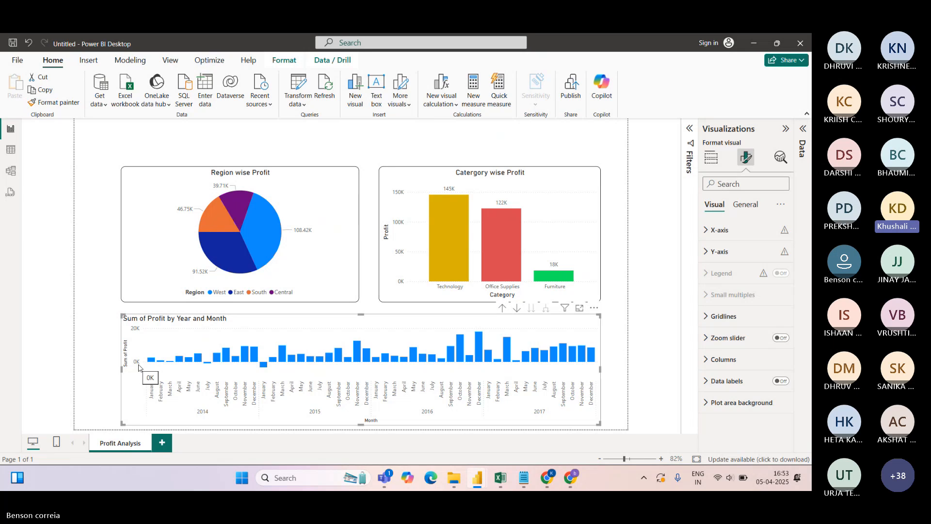
click(710, 159)
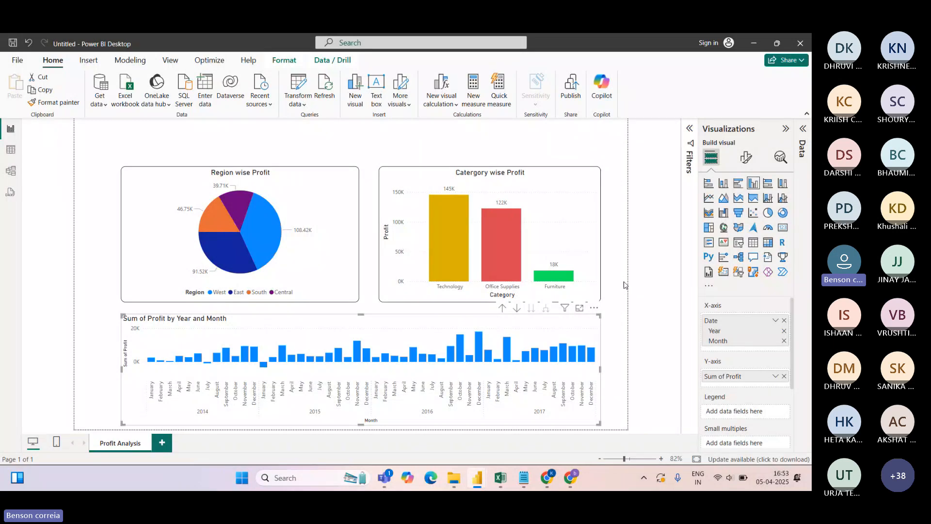
click(346, 181)
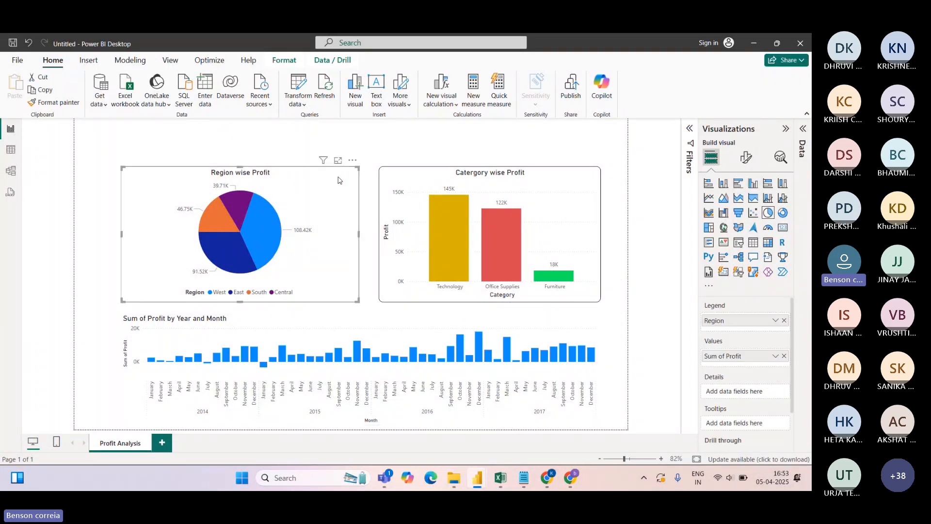
click(53, 103)
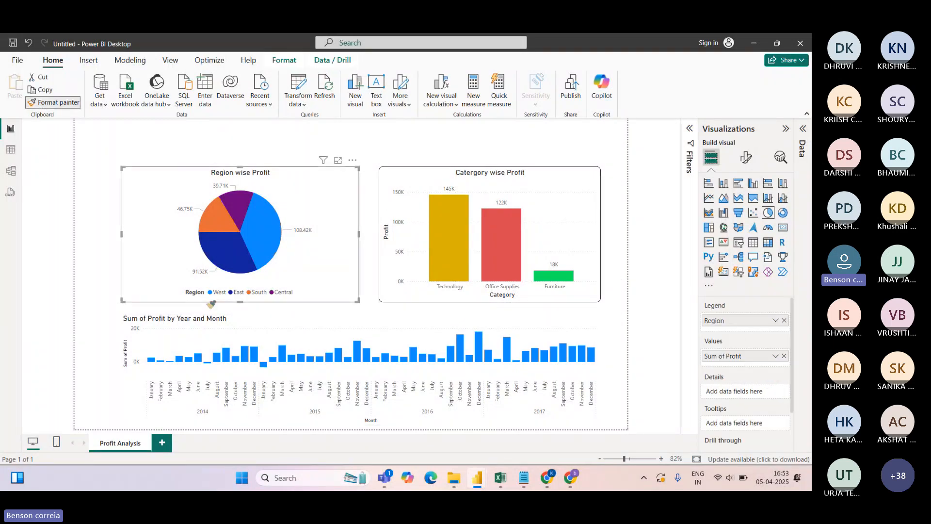
click(246, 321)
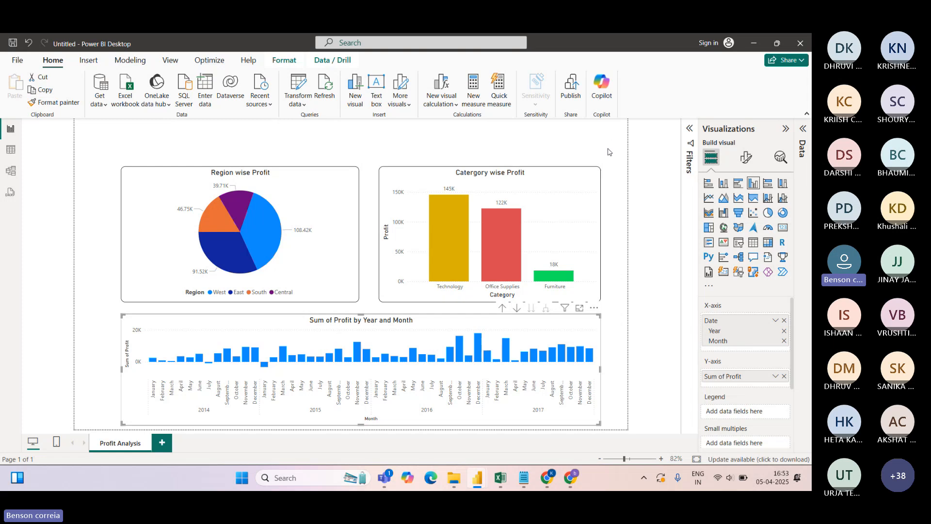
click(609, 152)
click(598, 316)
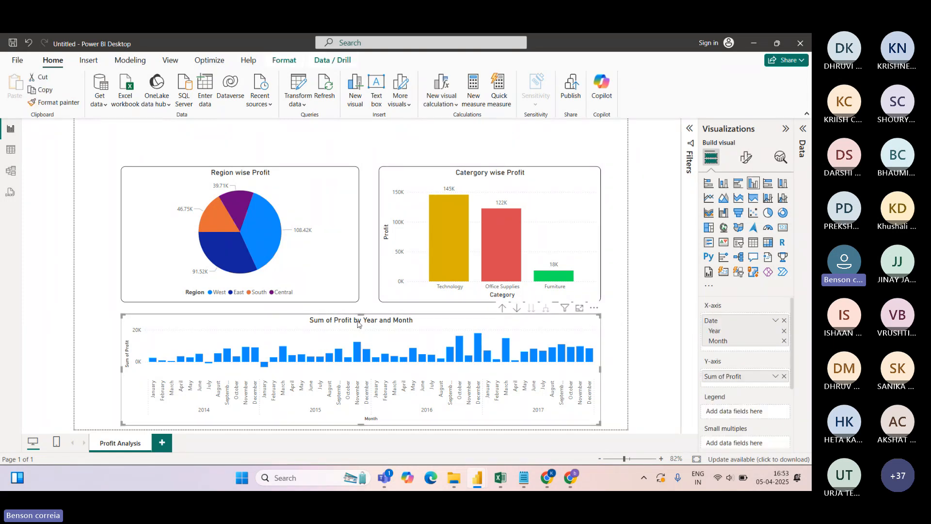
Retitle the monthly chart to 'Month And Year wise Profit'
click(746, 156)
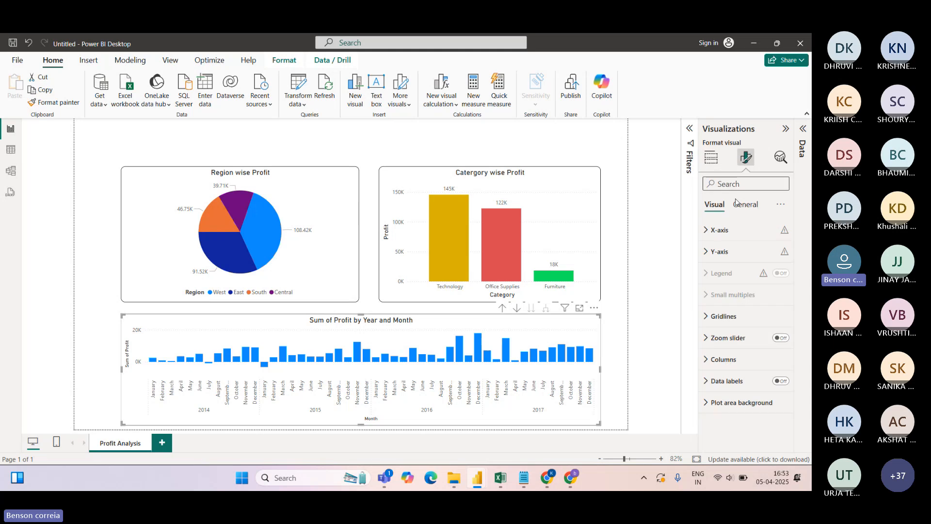
click(745, 205)
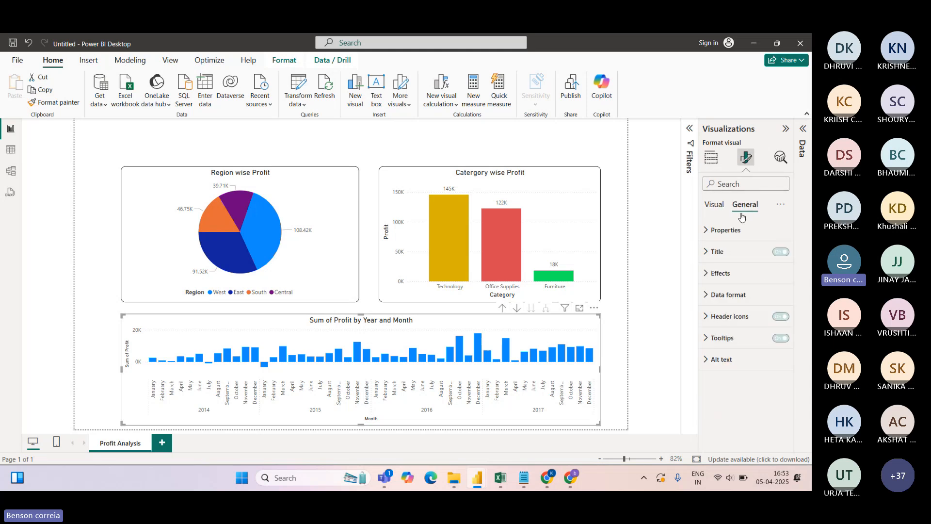
click(706, 252)
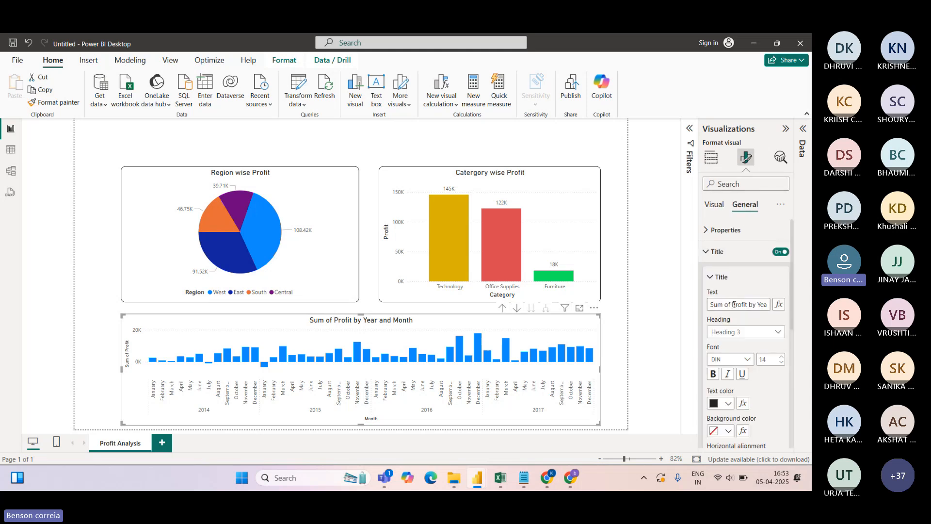
click(733, 304)
key(BackSpace)
key(BackSpace)
key(BackSpace)
key(BackSpace)
key(BackSpace)
key(BackSpace)
key(BackSpace)
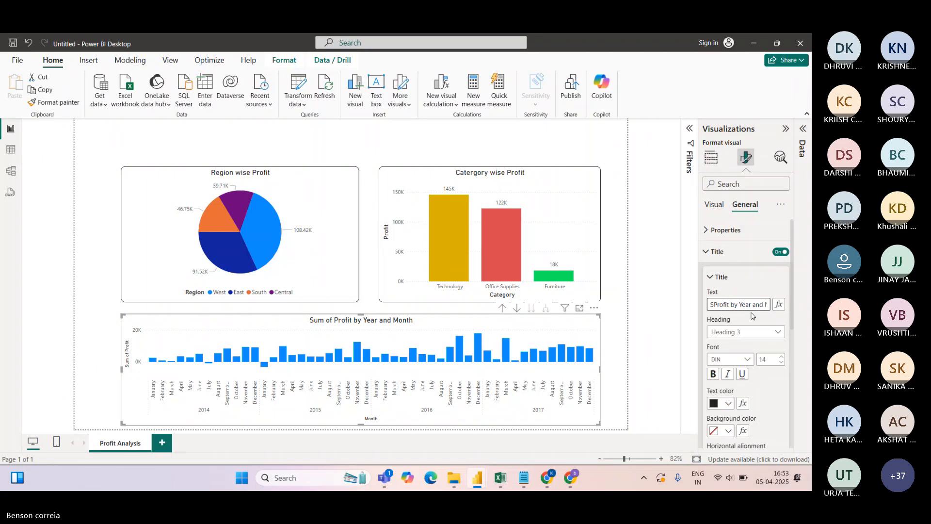
text(Month And )
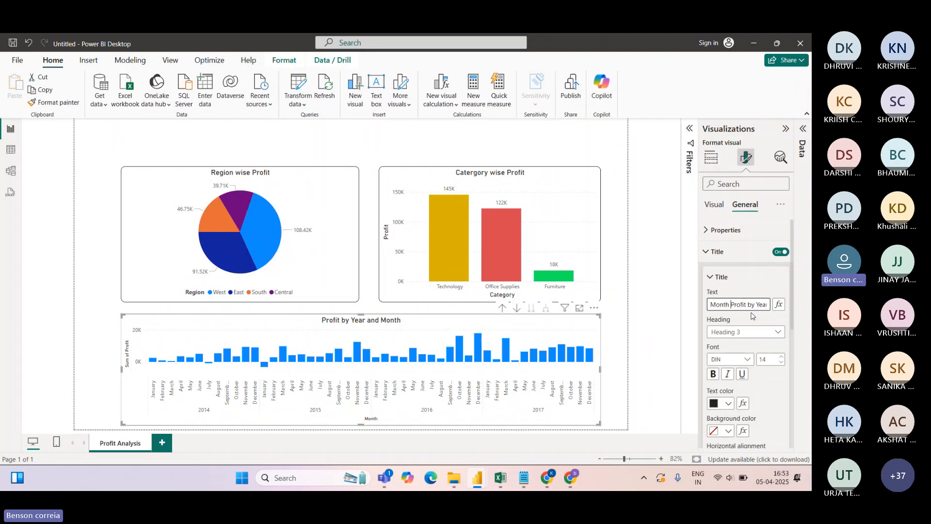
text(year)
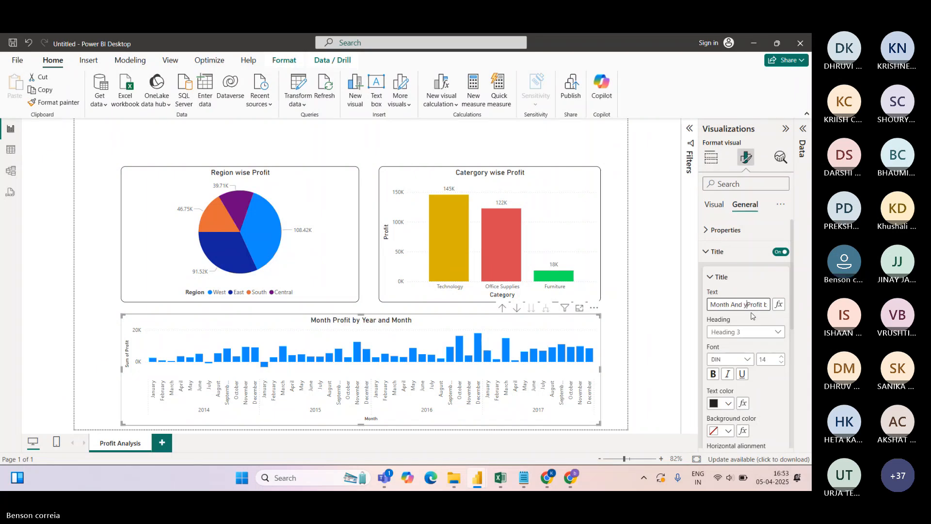
key(BackSpace)
key(BackSpace)
key(BackSpace)
key(BackSpace)
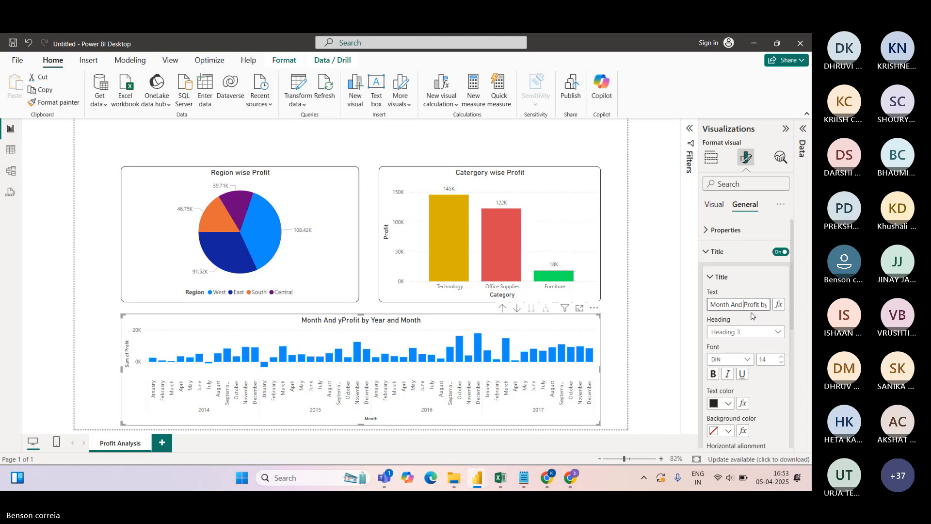
text(Year wise)
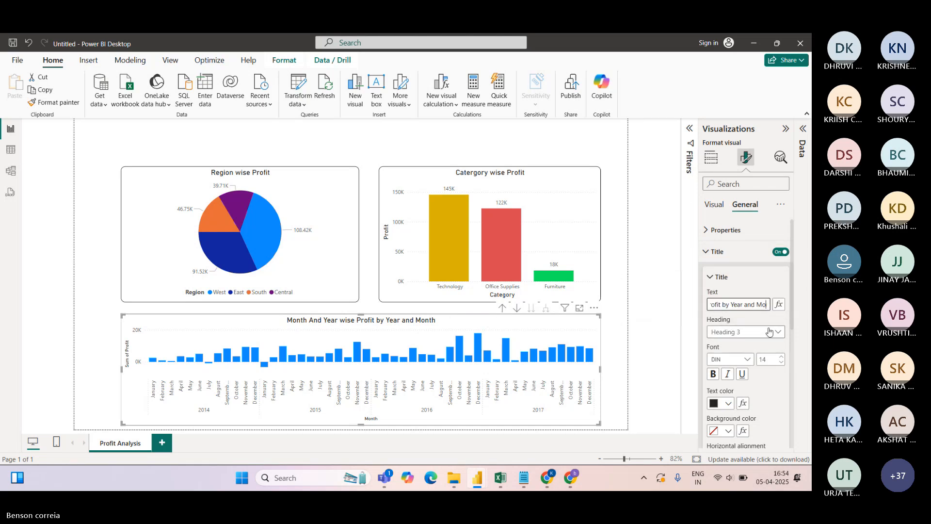
key(Right)
key(Right)
key(Right)
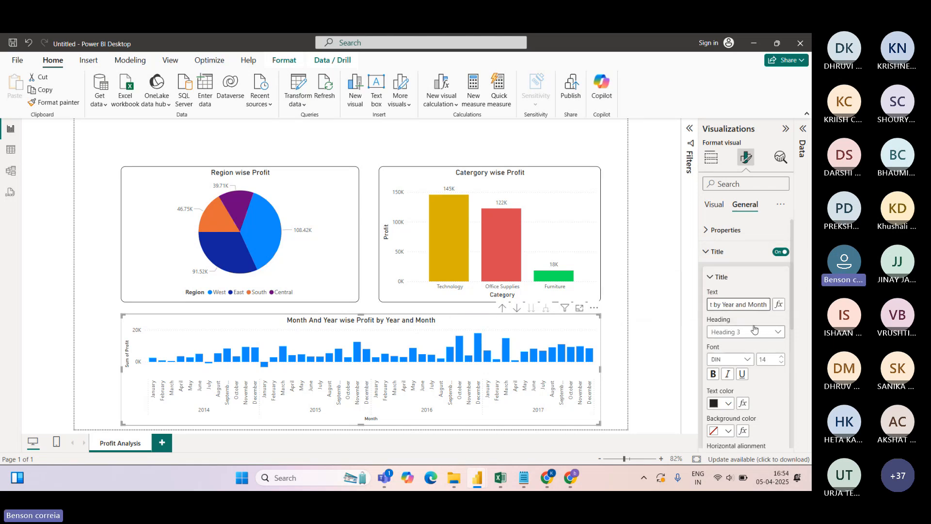
key(BackSpace)
key(BackSpace)
key(BackSpace)
key(BackSpace)
key(BackSpace)
key(BackSpace)
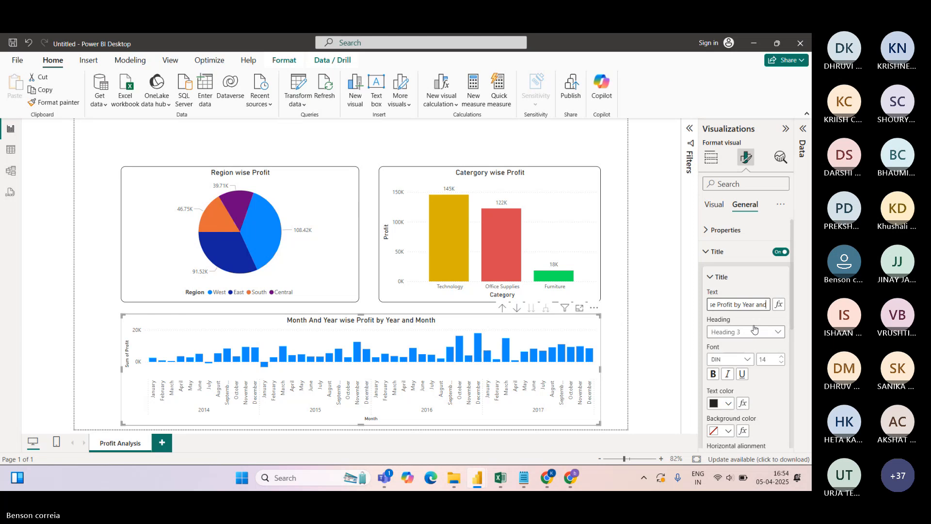
key(Left)
key(Left)
key(Left)
key(Left)
key(Left)
key(Left)
key(Left)
key(Left)
key(Left)
key(Left)
key(Left)
key(Left)
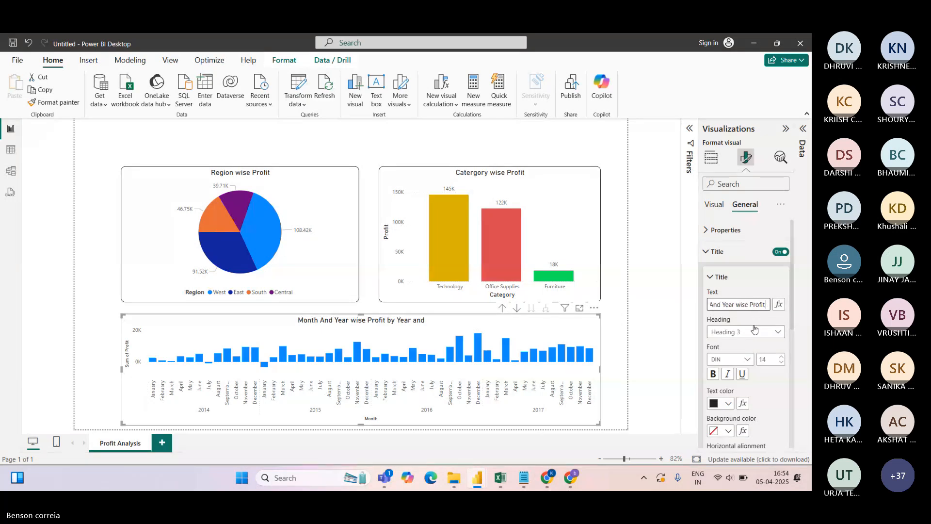
key(Delete)
key(Delete)
key(Delete)
key(Delete)
key(Delete)
key(Delete)
key(Delete)
key(Delete)
key(Delete)
key(Delete)
key(Delete)
key(Delete)
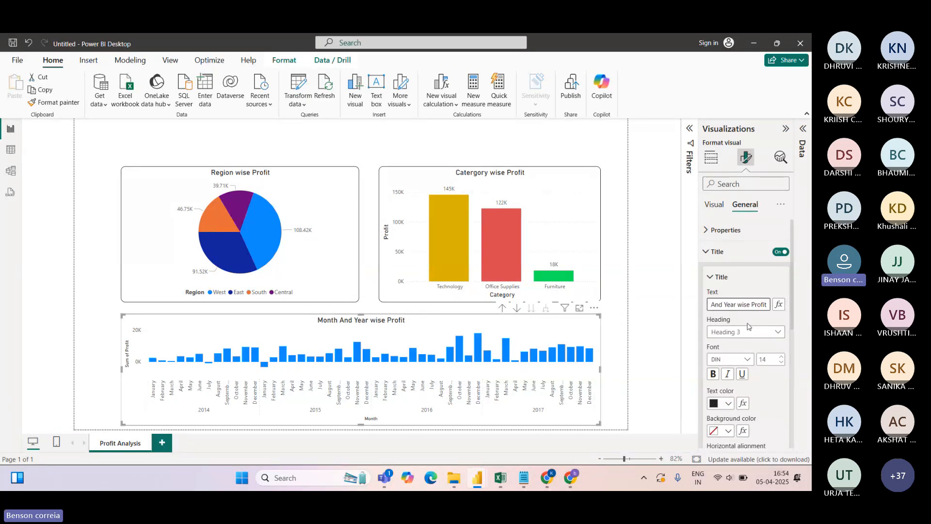
Rename the Y-axis field 'Sum of Profit' to 'Profit'
click(710, 157)
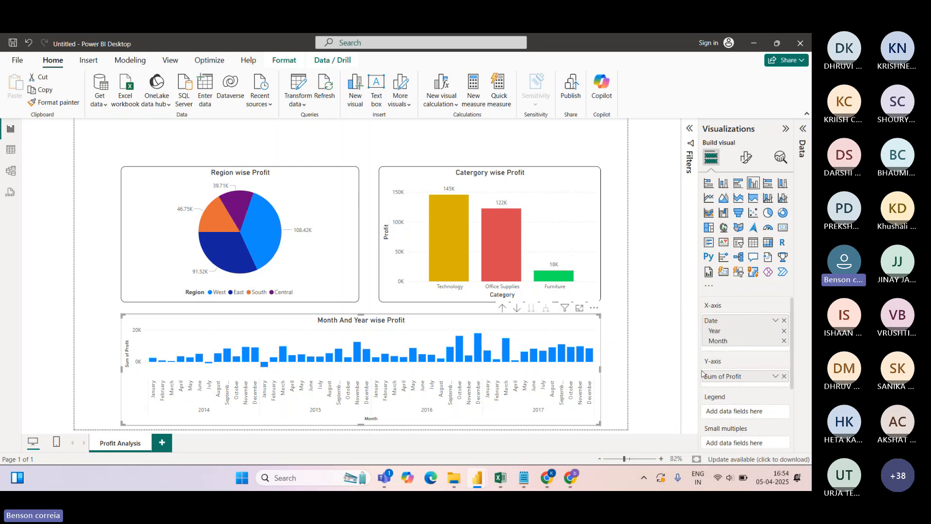
double_click(726, 377)
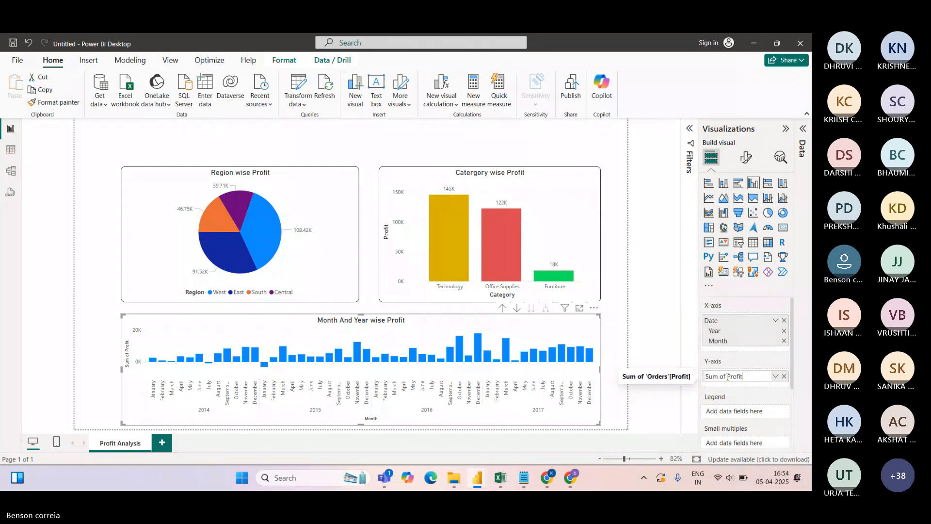
key(BackSpace)
key(BackSpace)
key(BackSpace)
key(BackSpace)
key(BackSpace)
key(BackSpace)
key(BackSpace)
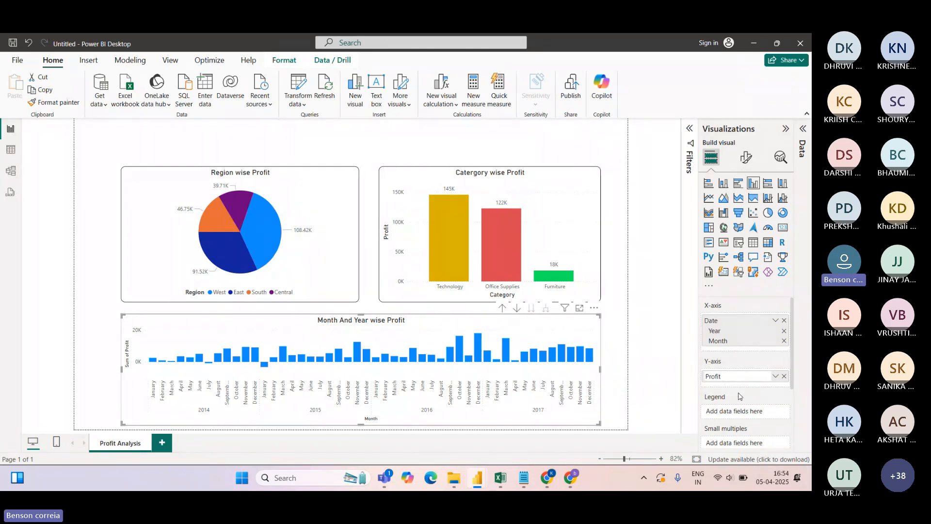
key(Return)
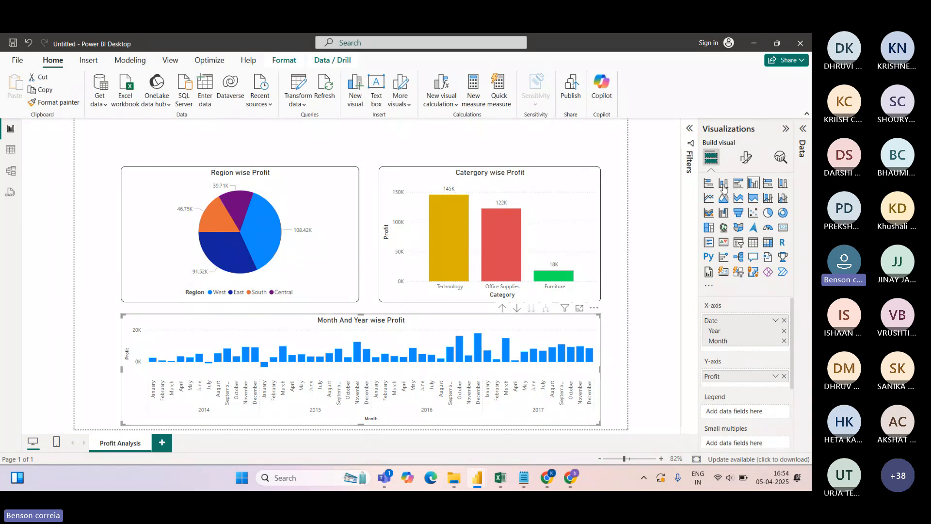
Turn on data labels for the monthly profit columns
click(745, 158)
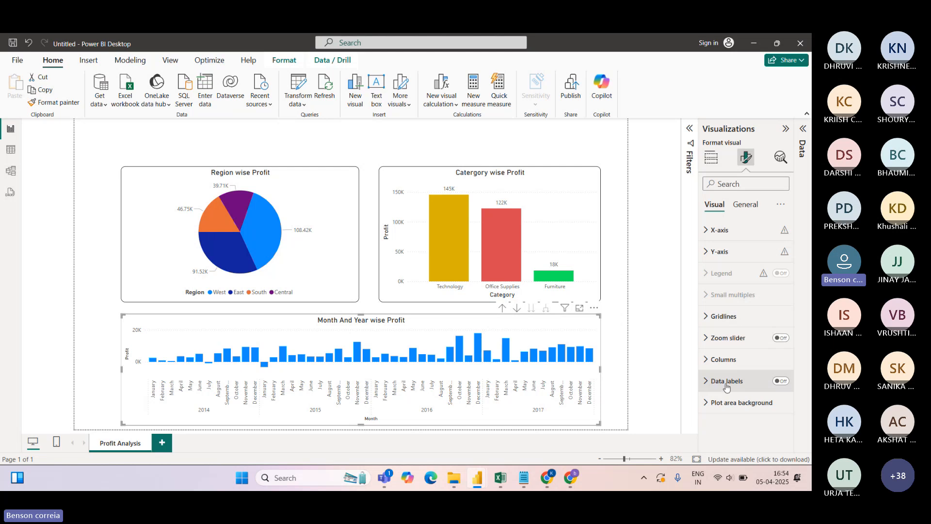
click(711, 157)
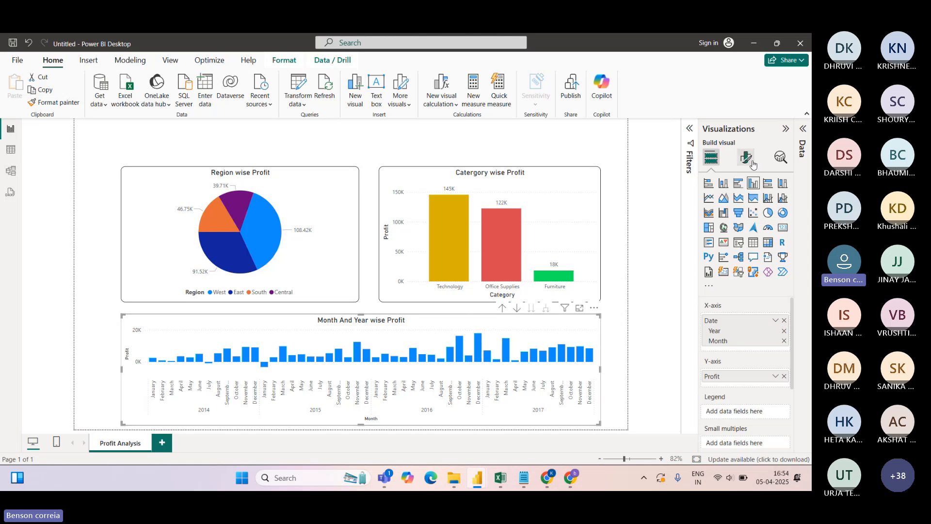
click(747, 158)
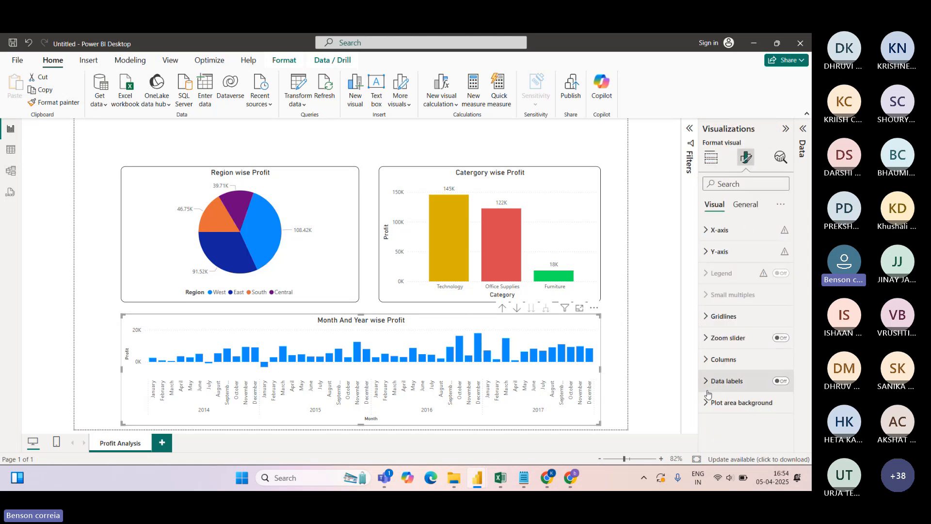
click(781, 381)
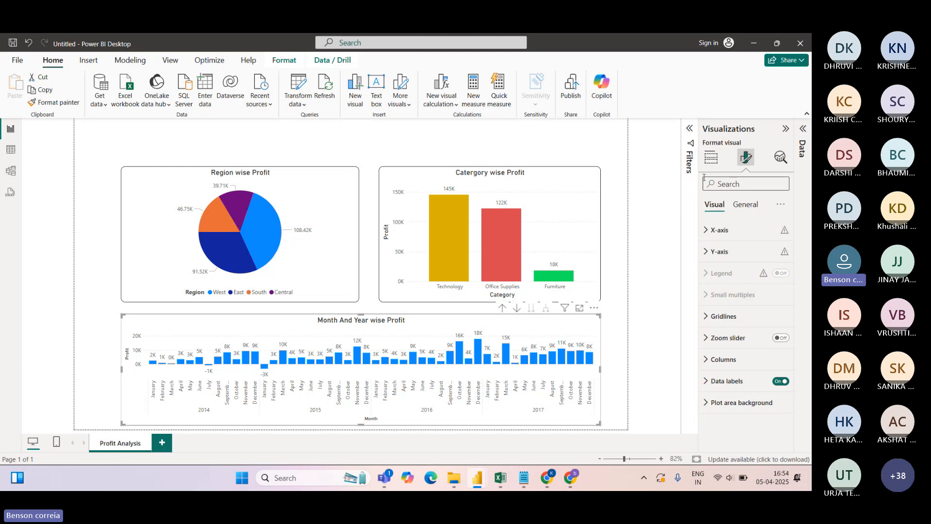
Briefly hide and restore the X-axis month and year labels, then collapse X-axis settings
click(712, 159)
click(746, 157)
click(709, 231)
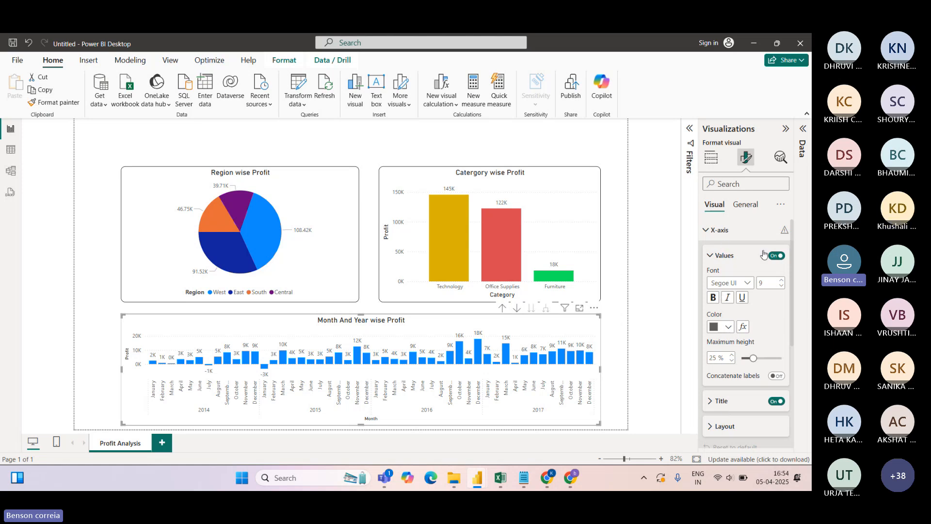
click(775, 255)
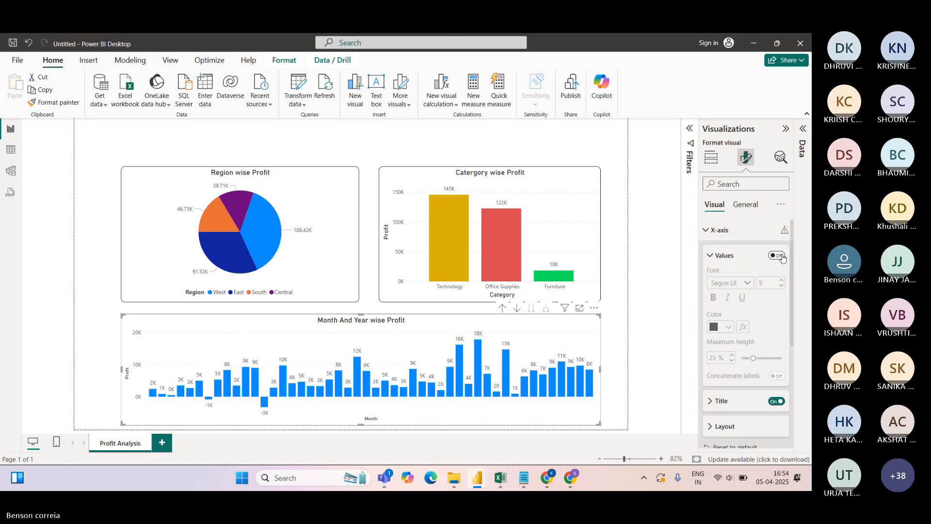
click(775, 256)
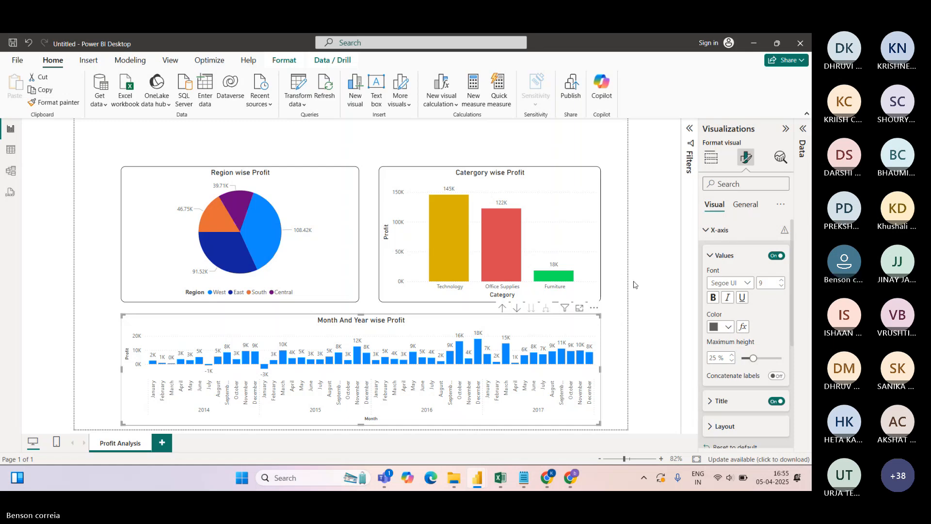
click(745, 205)
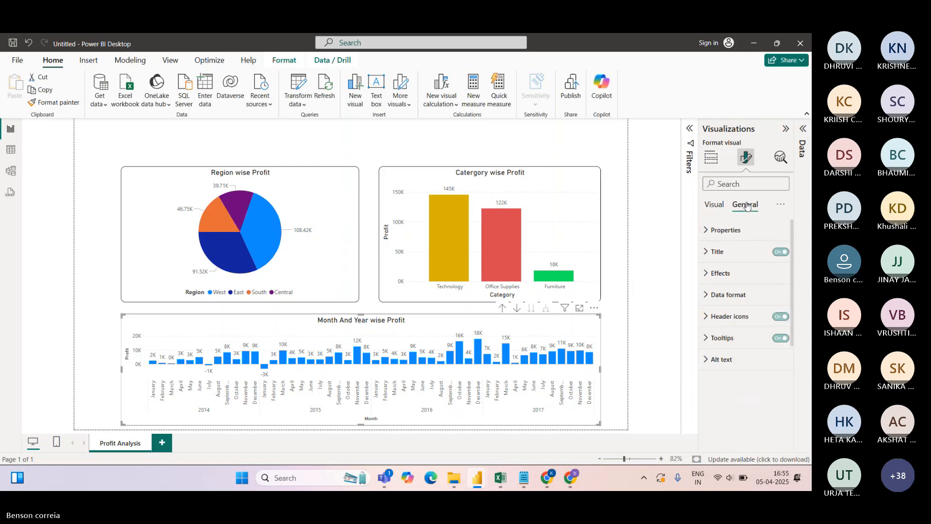
click(712, 204)
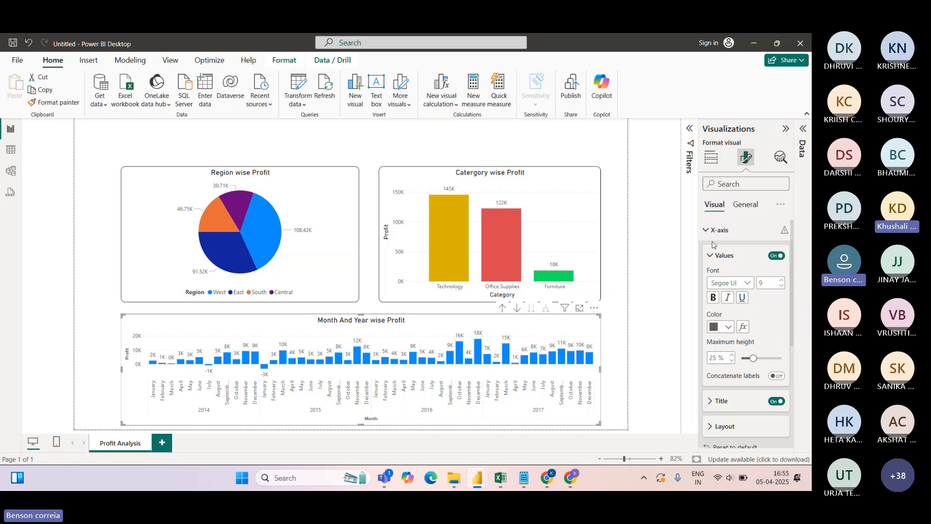
click(706, 230)
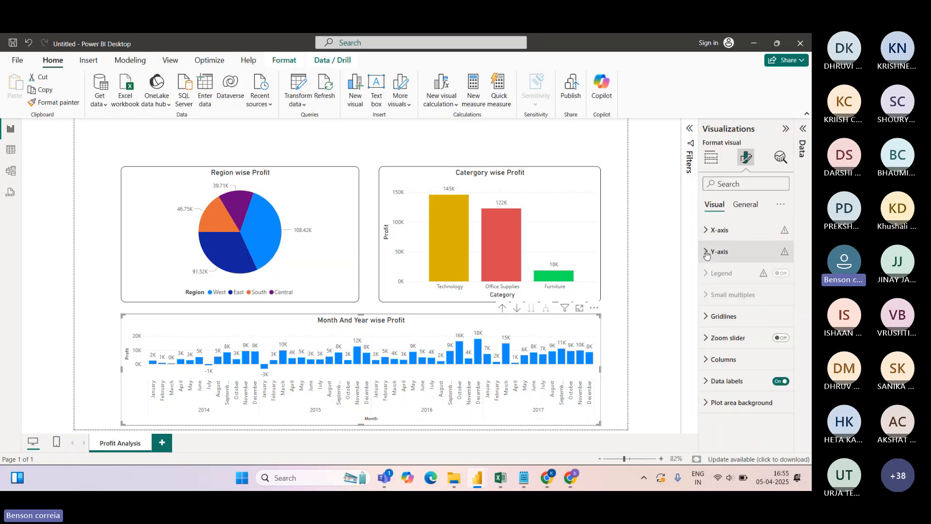
Open the Y-axis range settings, toggling invert and value labels off and back on
click(707, 253)
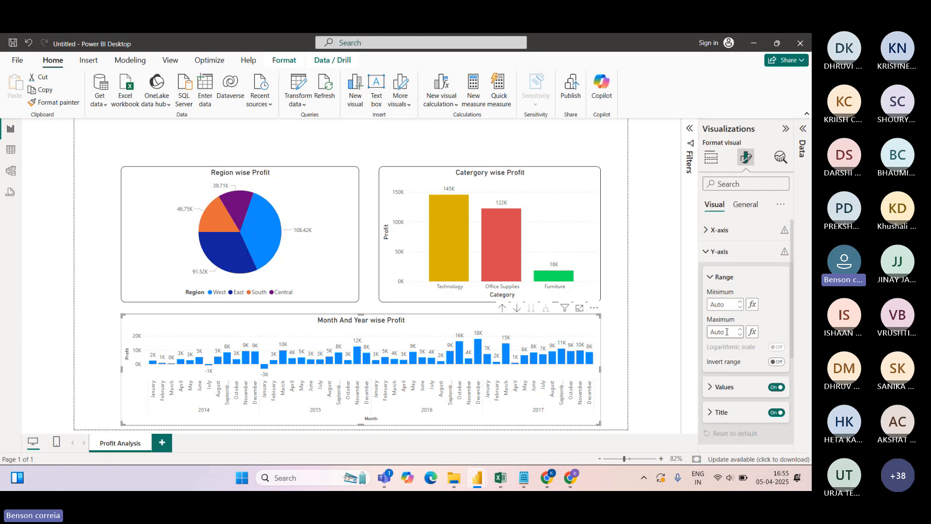
click(726, 332)
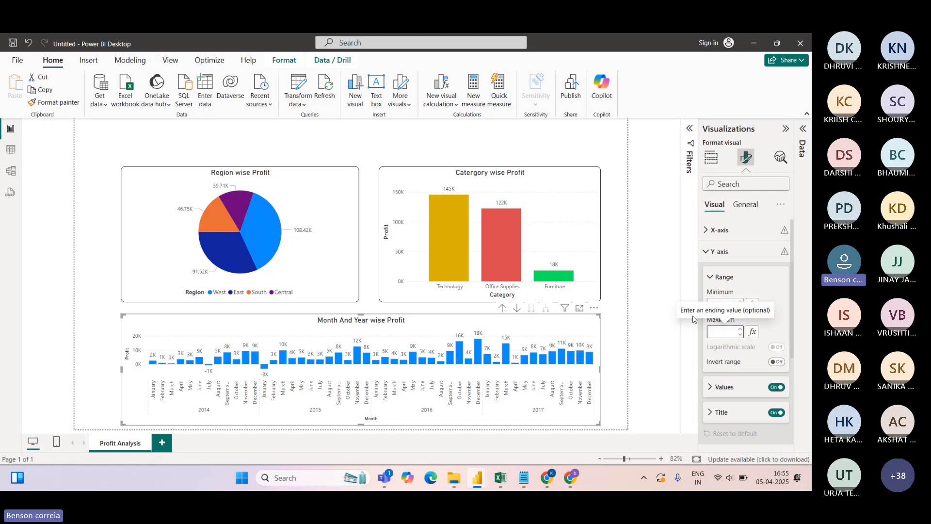
text(0)
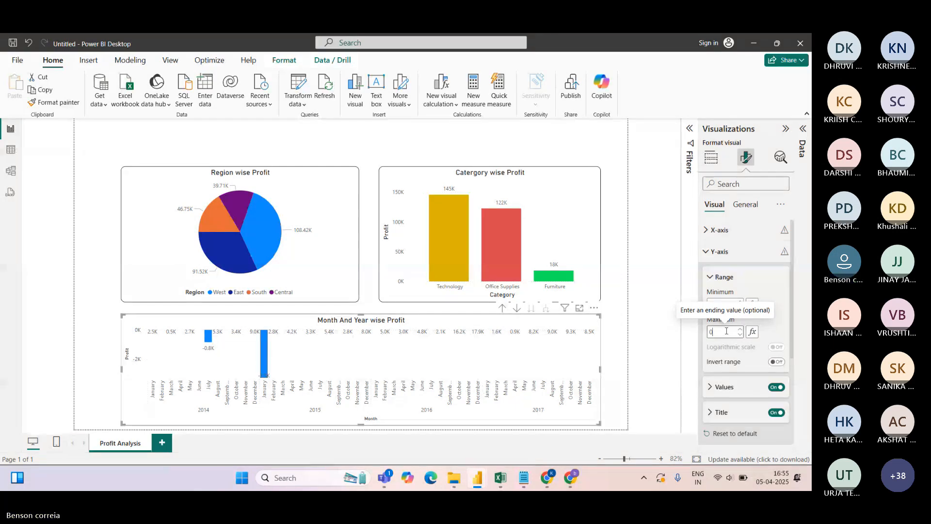
click(762, 276)
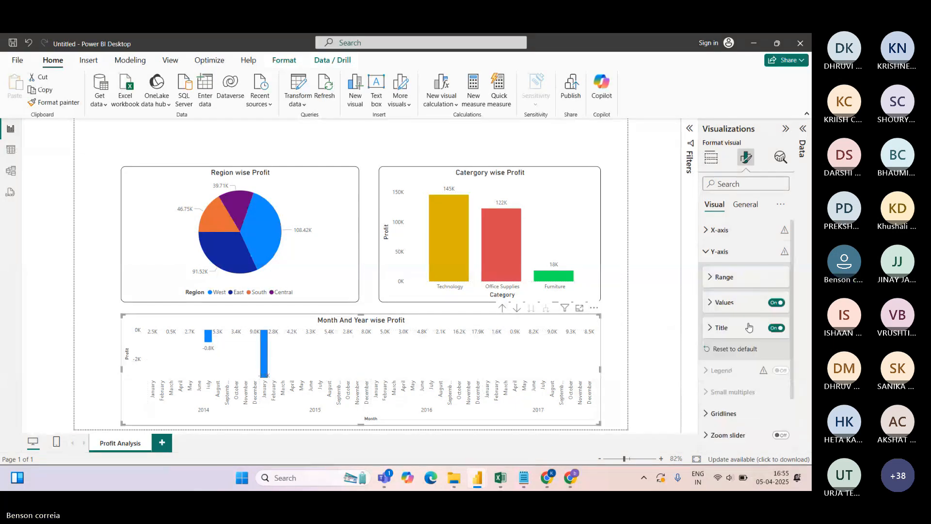
click(711, 303)
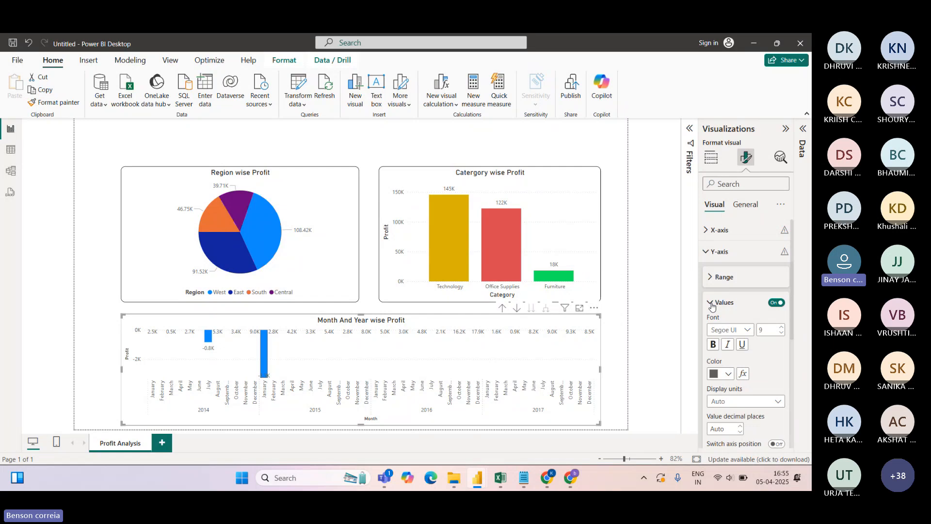
click(710, 278)
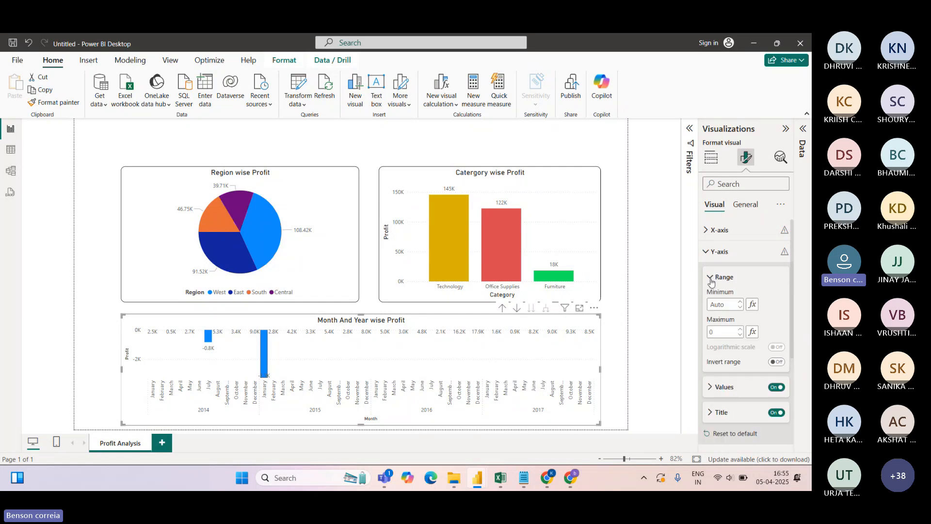
click(733, 330)
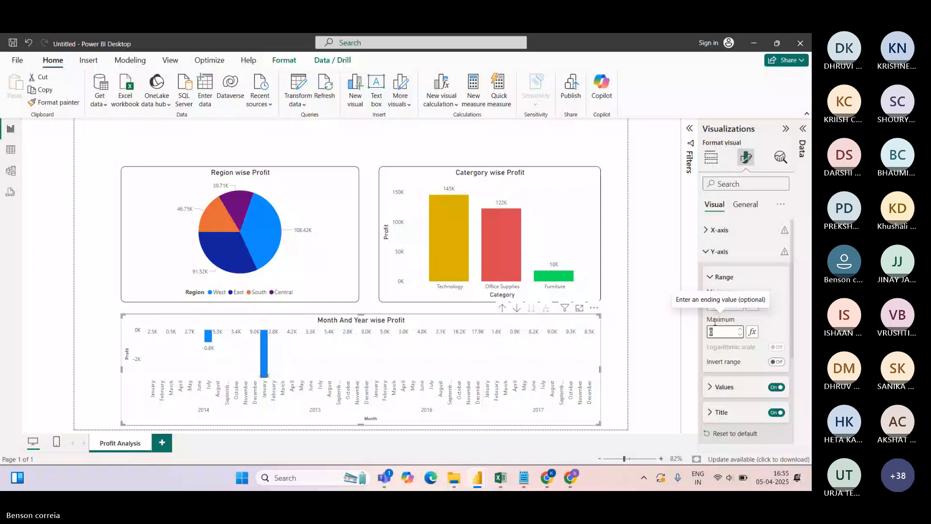
click(777, 361)
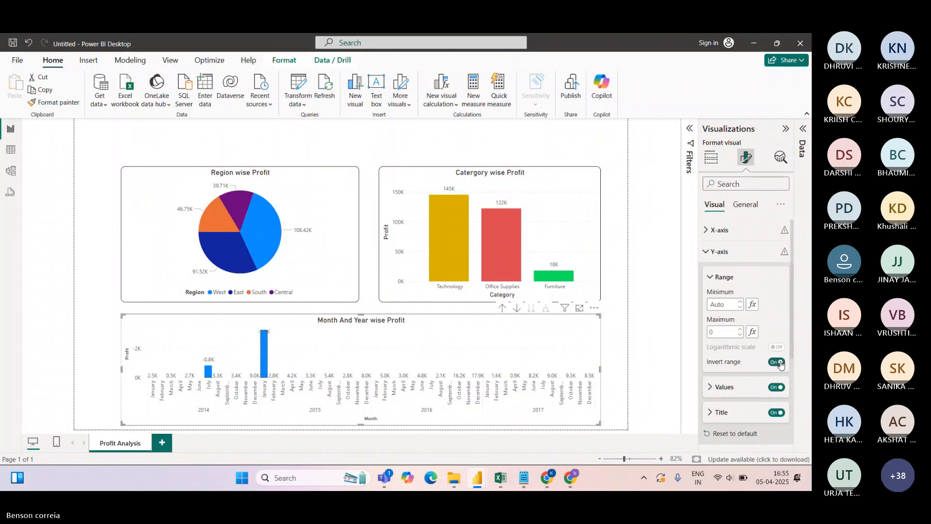
click(775, 364)
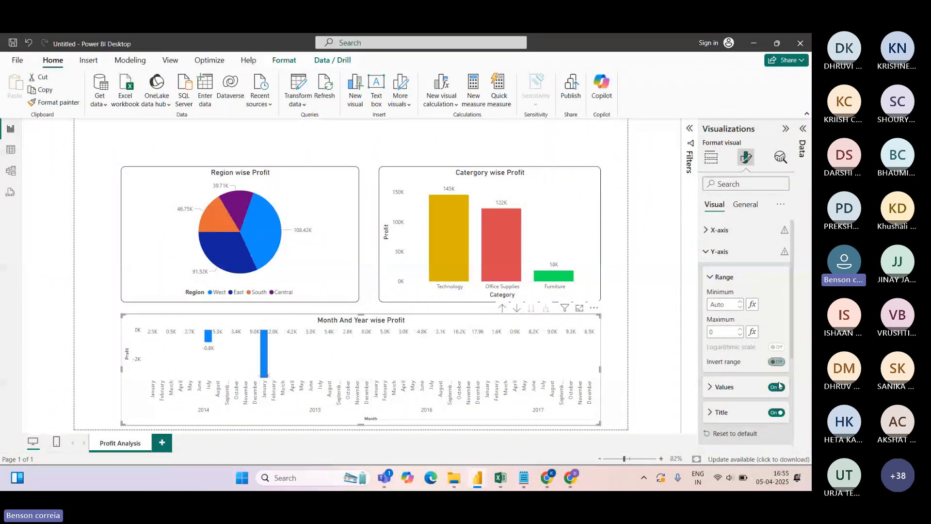
click(776, 387)
click(776, 387)
Set the Y-axis maximum to 10000 so the axis tops out at 10K
text(000000)
key(Return)
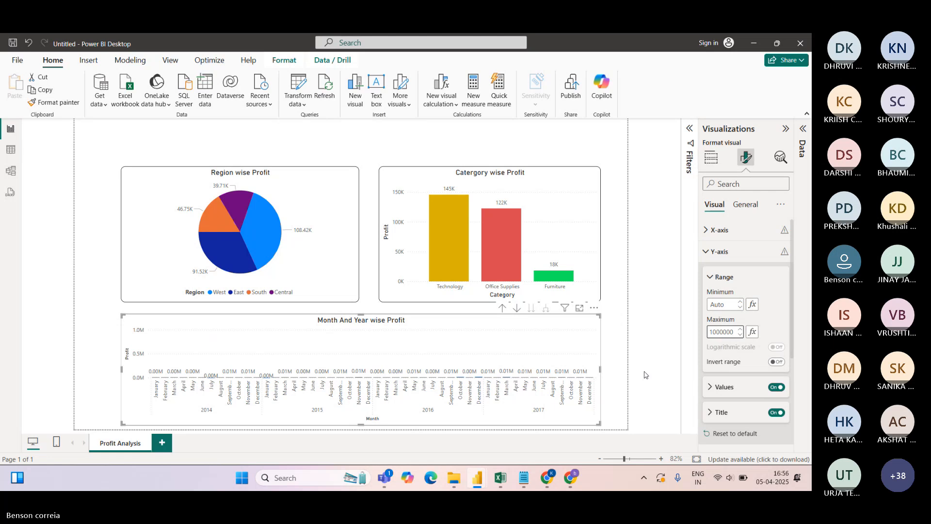
key(Return)
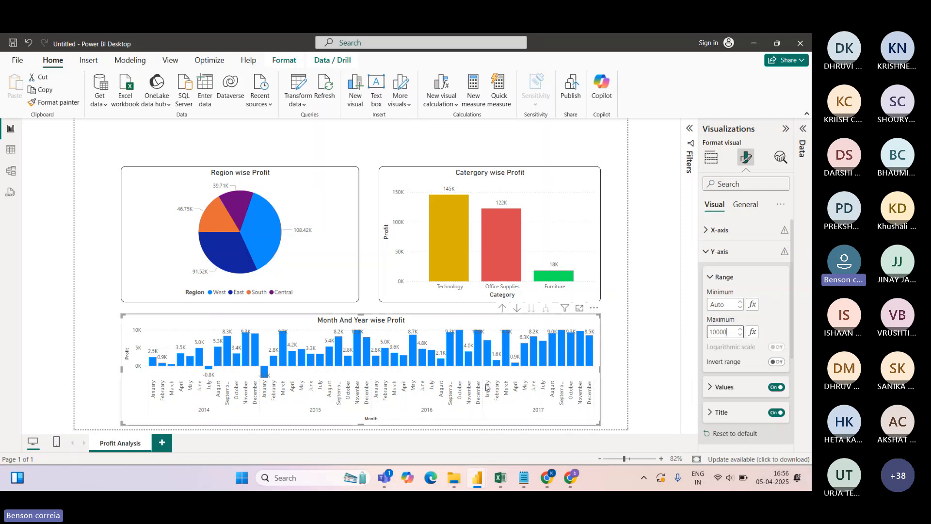
mouse_move(407, 360)
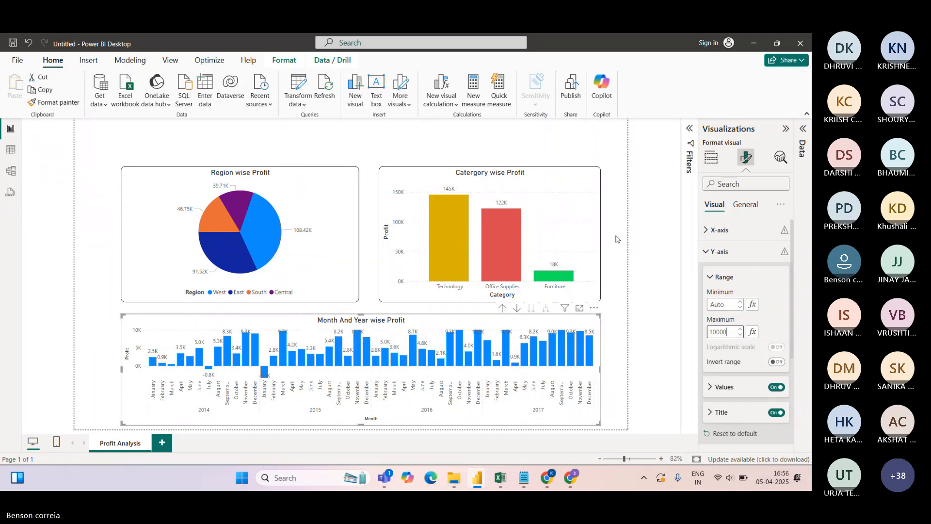
click(606, 142)
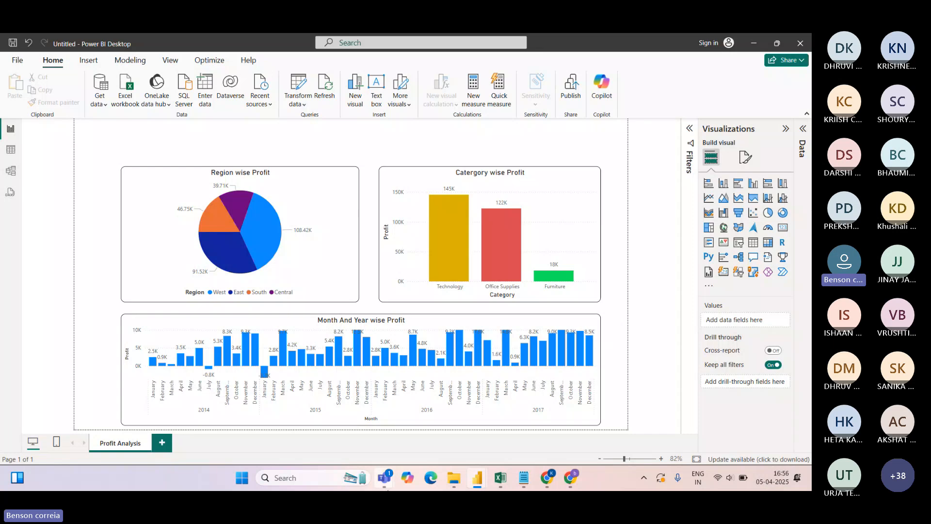
Widen the Month And Year wise Profit chart across the page
mouse_move(475, 479)
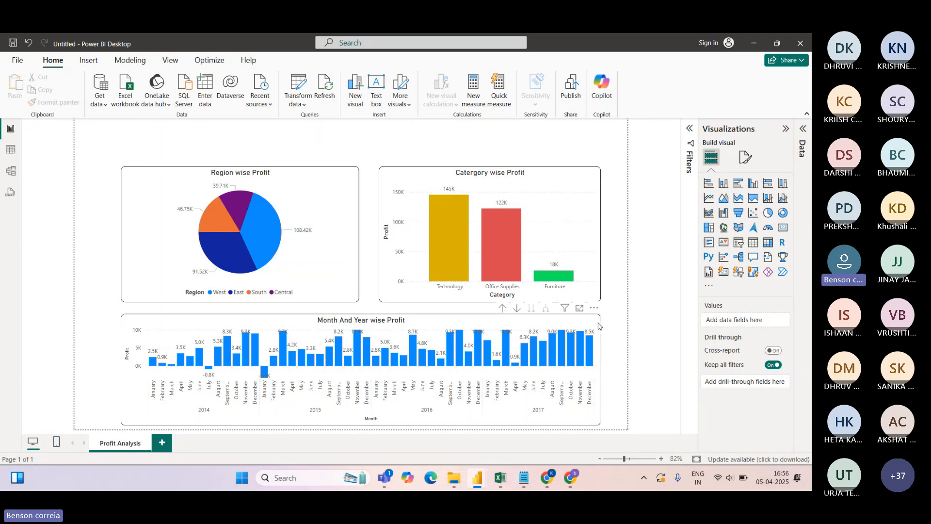
click(605, 365)
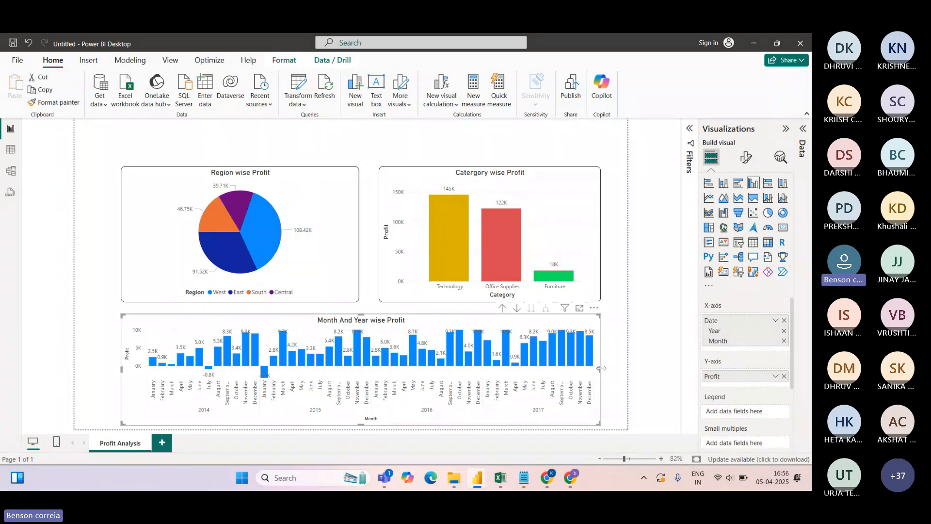
drag(602, 369, 363, 375)
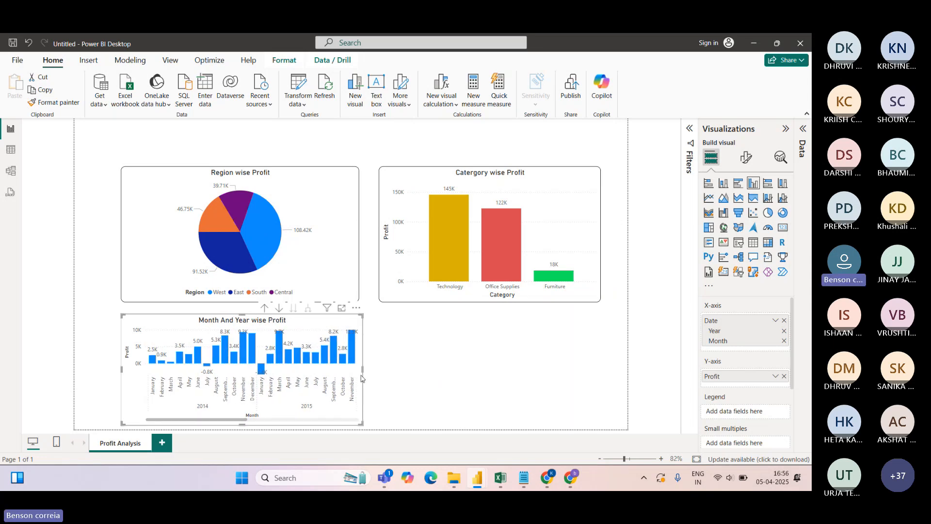
drag(235, 419, 166, 417)
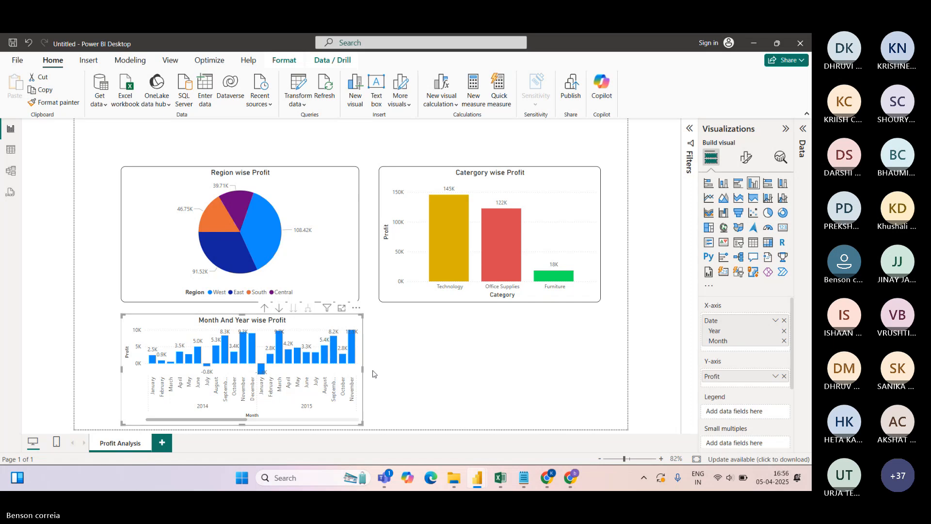
drag(362, 368, 615, 374)
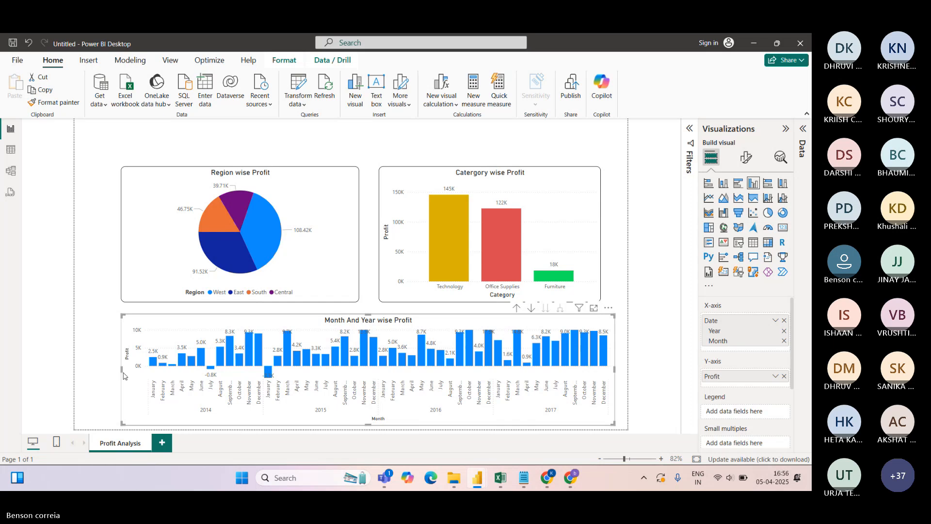
drag(123, 374, 94, 373)
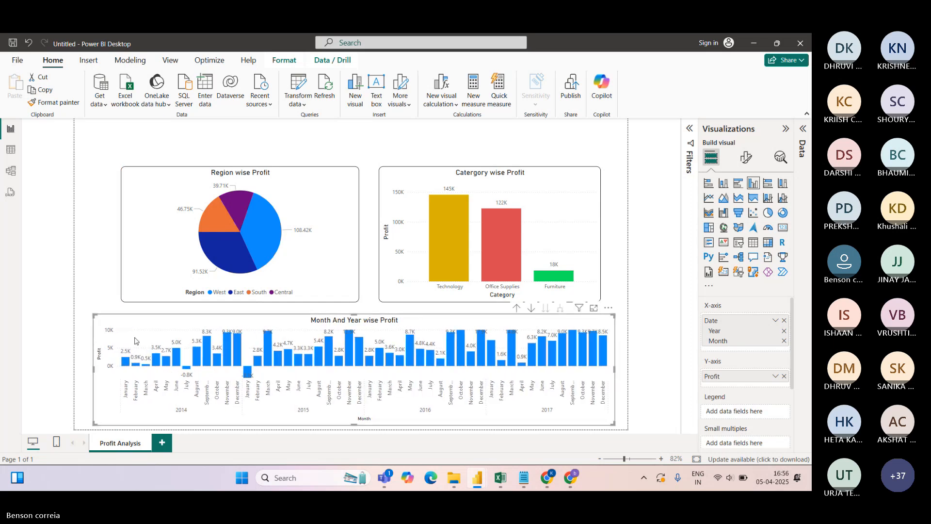
Make the Region pie and Catergory column charts narrower and move them left
click(339, 169)
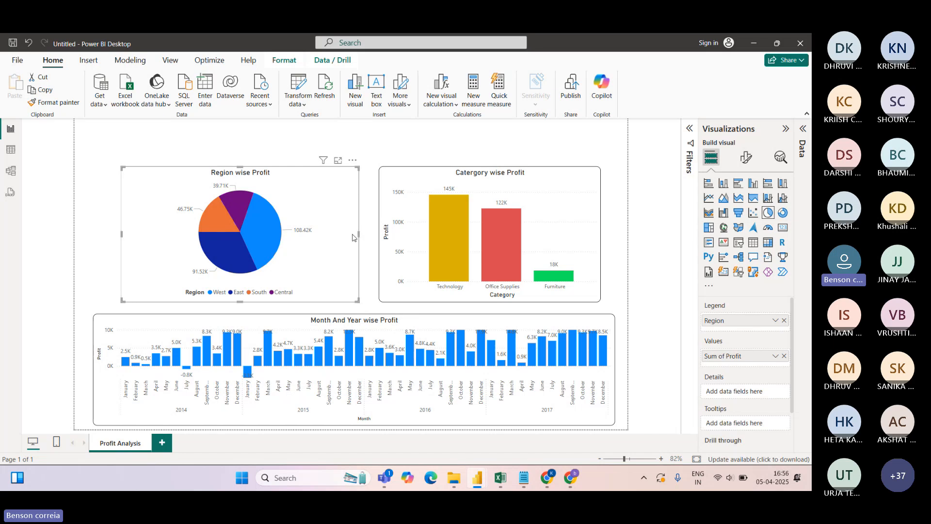
drag(353, 237, 321, 241)
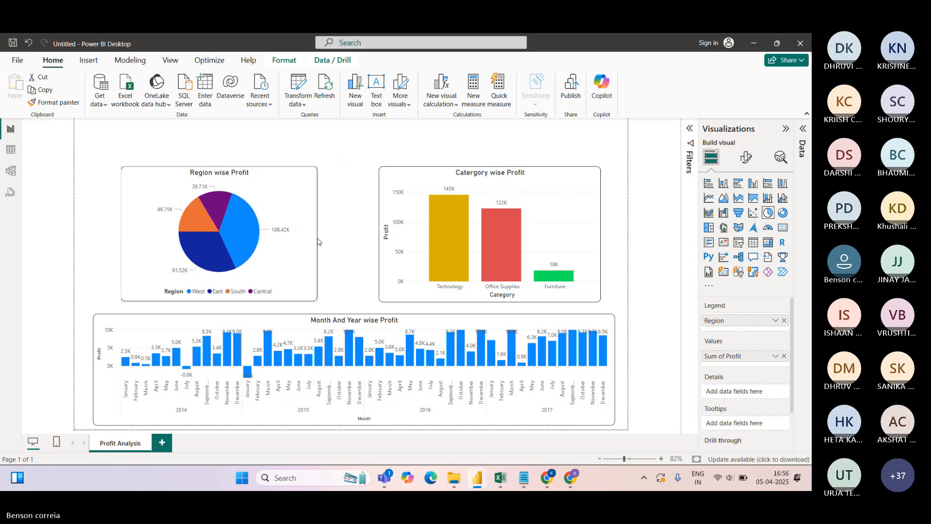
drag(311, 166, 283, 167)
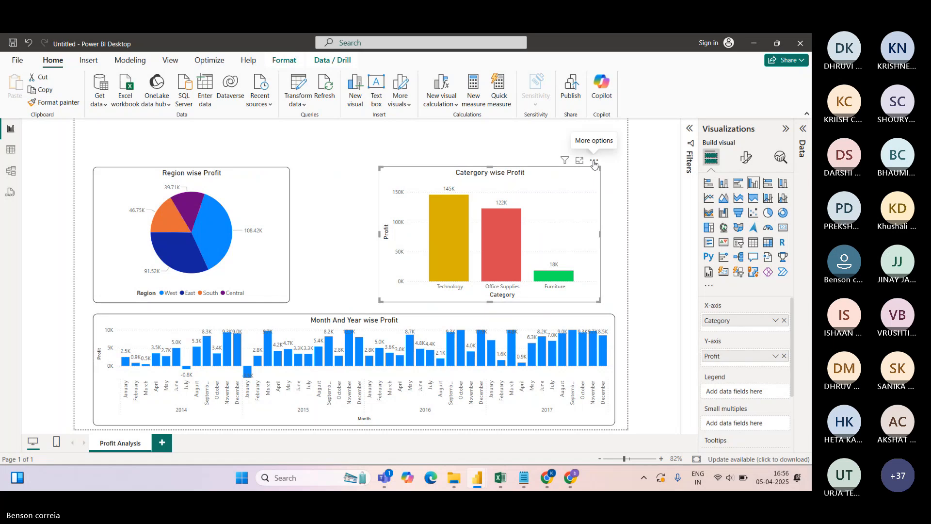
drag(592, 166, 519, 163)
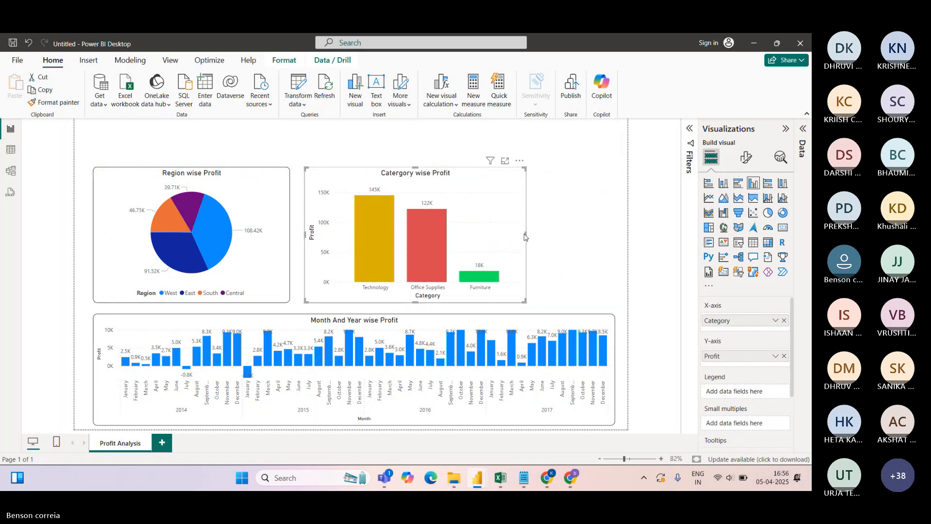
drag(524, 237, 495, 237)
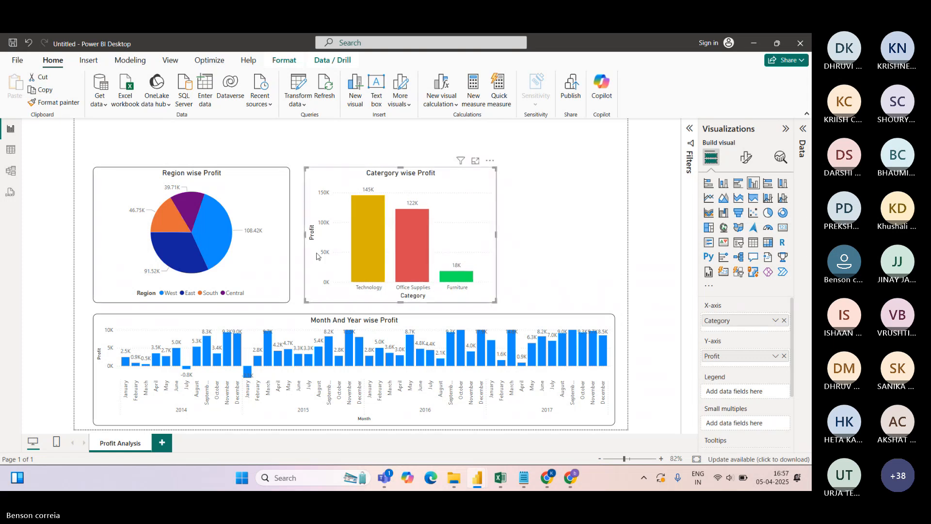
click(289, 237)
drag(290, 237, 273, 237)
Move the column chart beside the pie and align both charts' top edges
click(442, 193)
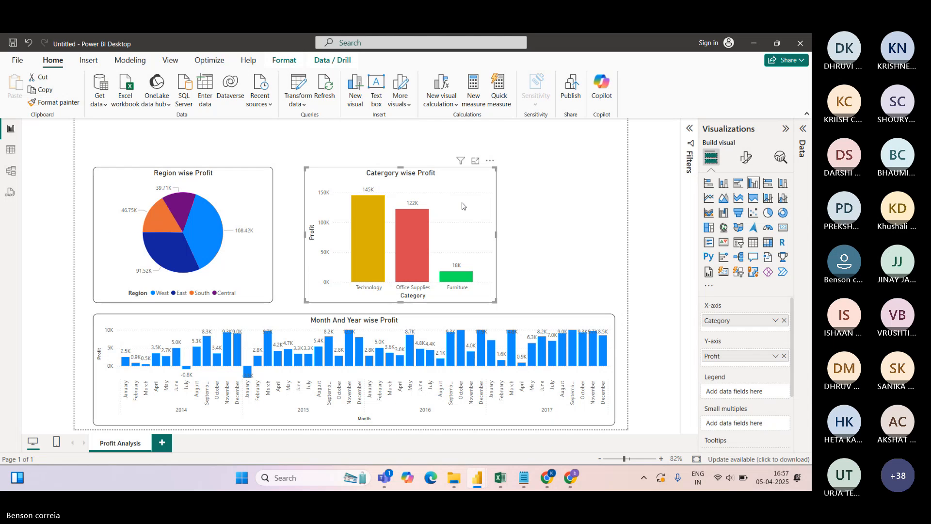
drag(462, 203, 463, 236)
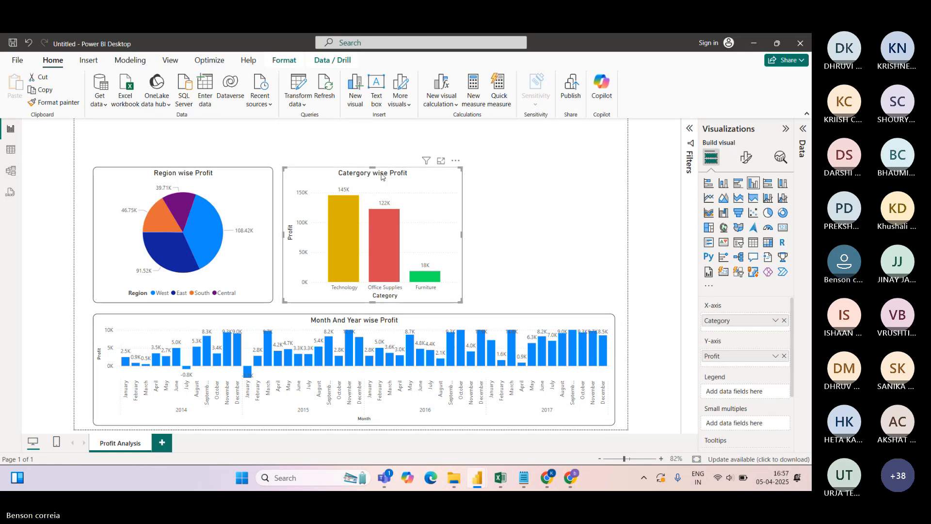
drag(373, 168, 372, 172)
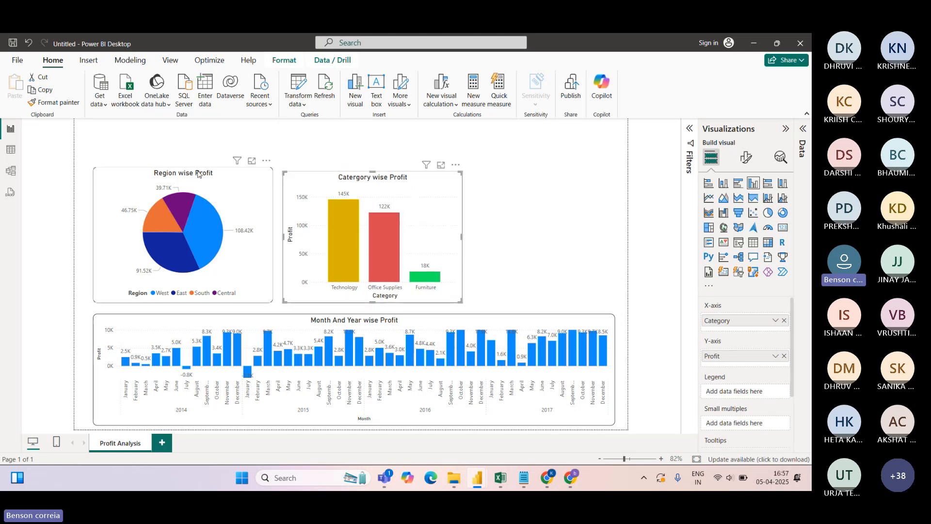
drag(183, 168, 184, 171)
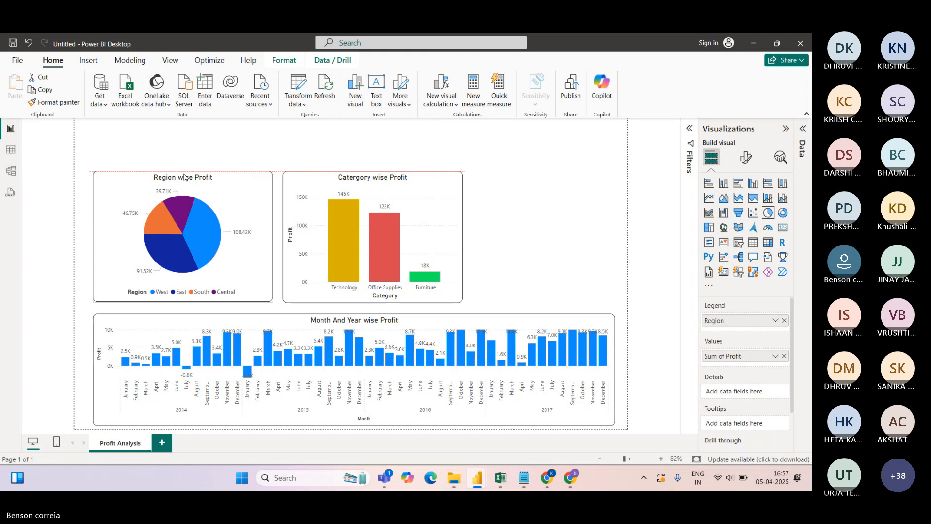
click(514, 202)
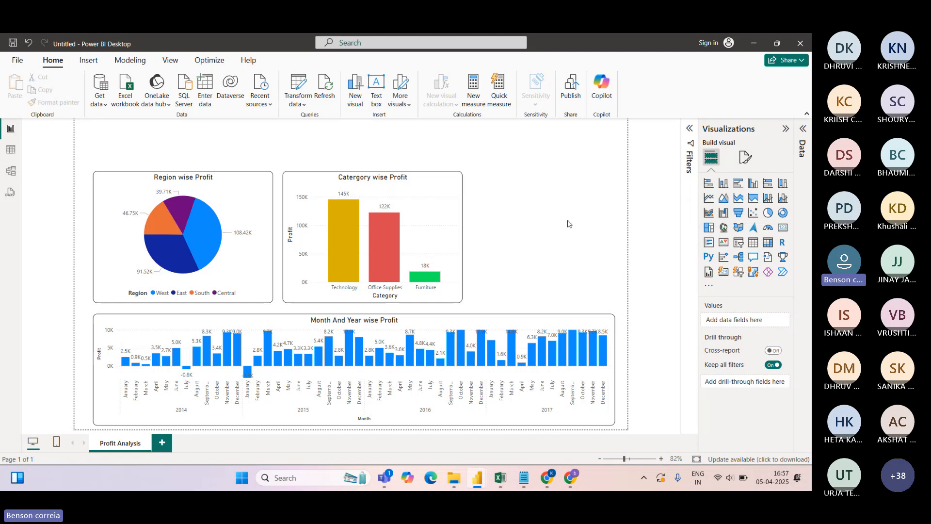
Add an empty treemap right of the Category chart and show the Data pane
click(708, 228)
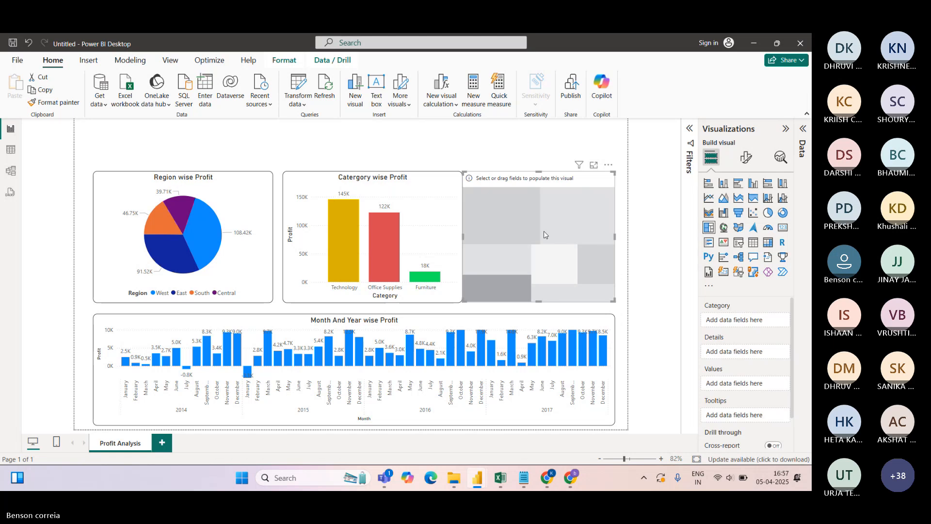
drag(585, 242, 590, 243)
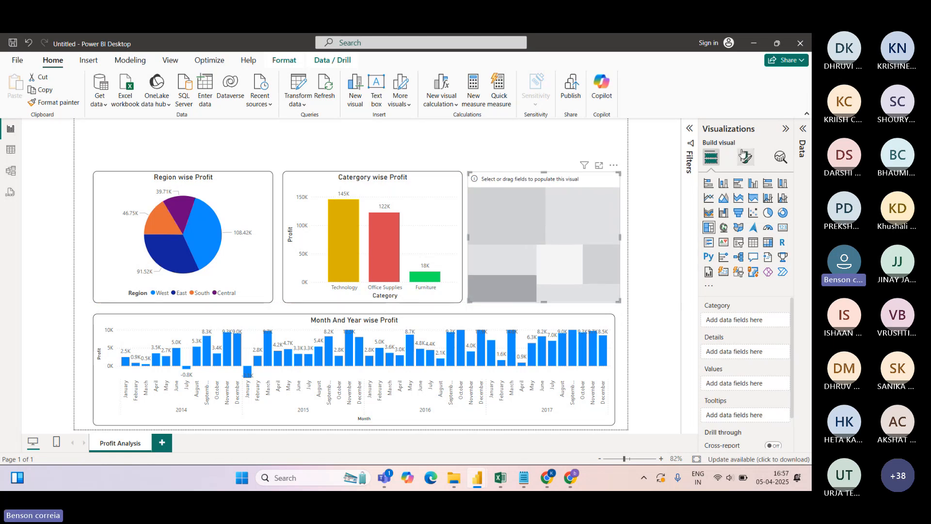
click(802, 128)
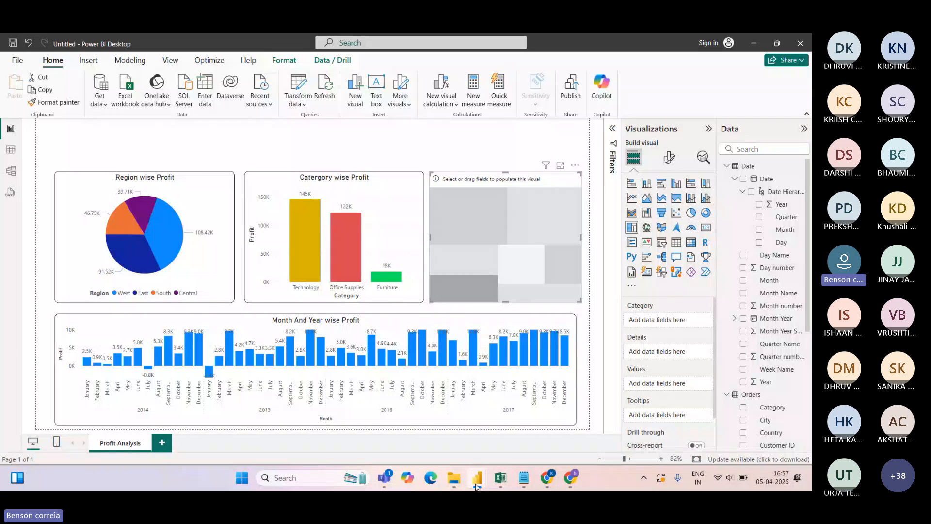
Check the Order report's Profit by State treemap fields, then return to the Untitled report
click(477, 485)
click(544, 311)
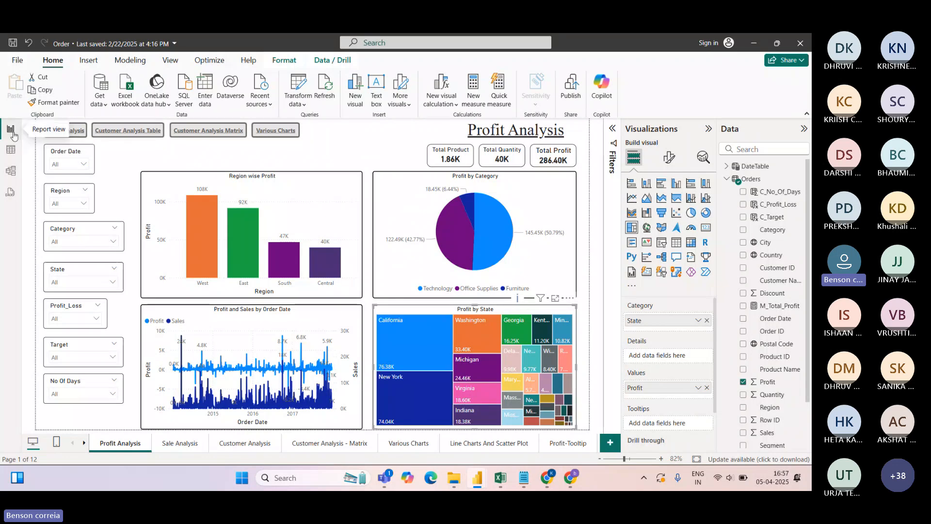
mouse_move(476, 481)
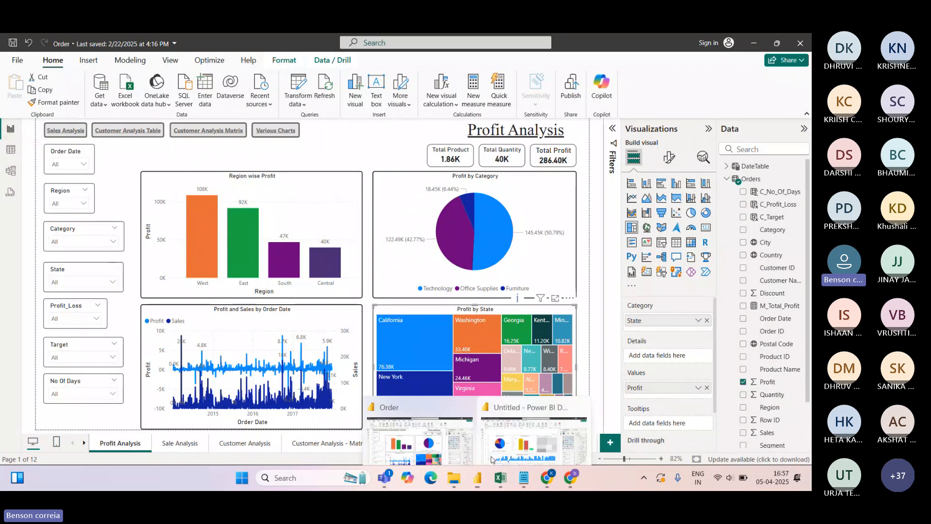
click(534, 394)
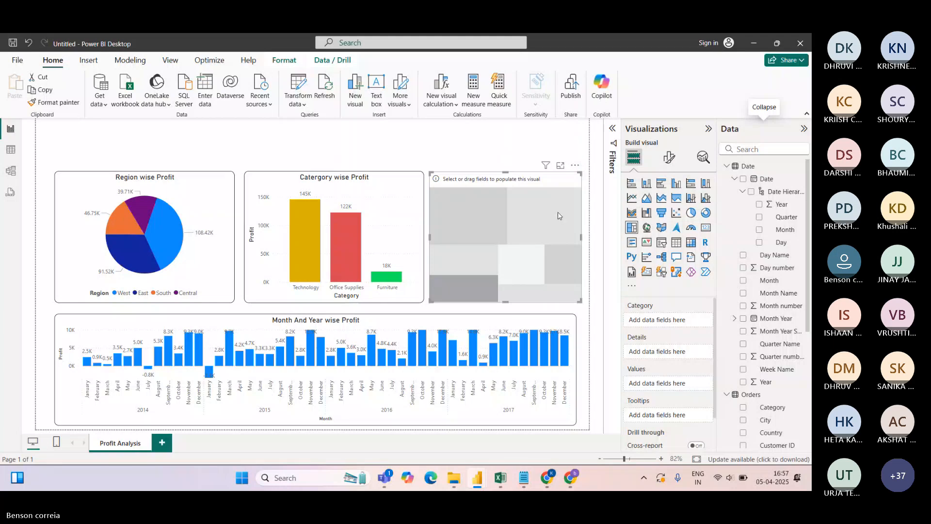
Put State in the treemap's Category well and Profit in its Values well
click(726, 166)
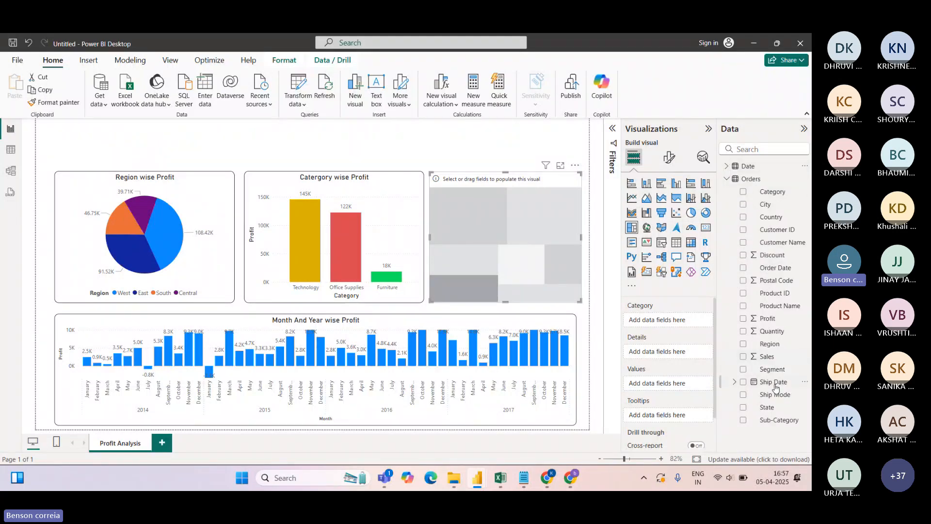
drag(768, 411, 676, 323)
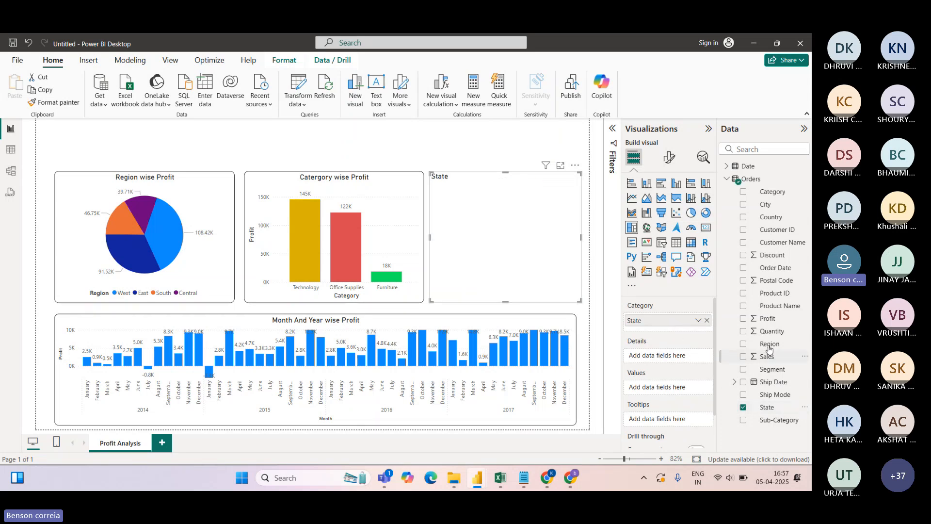
drag(765, 322, 668, 388)
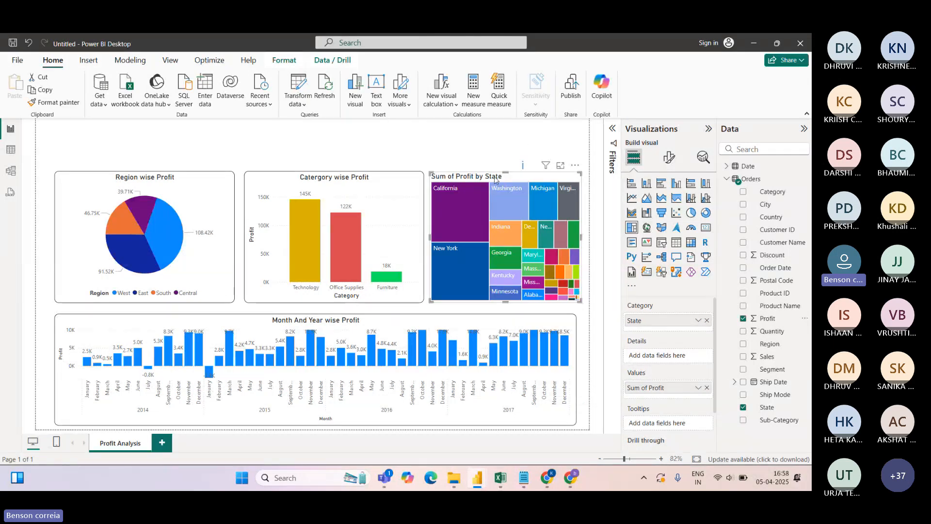
mouse_move(461, 211)
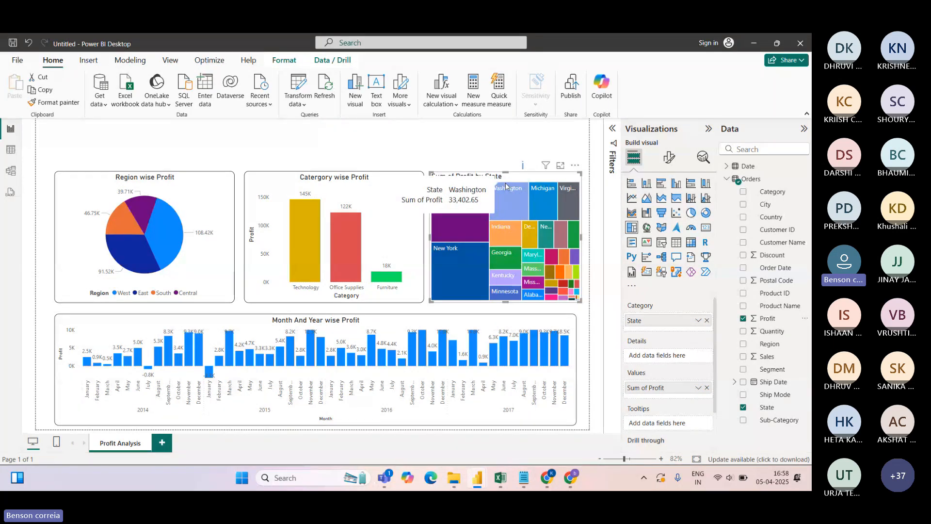
Copy the pie and column charts' formatting onto the treemap with the format painter
click(206, 181)
click(75, 102)
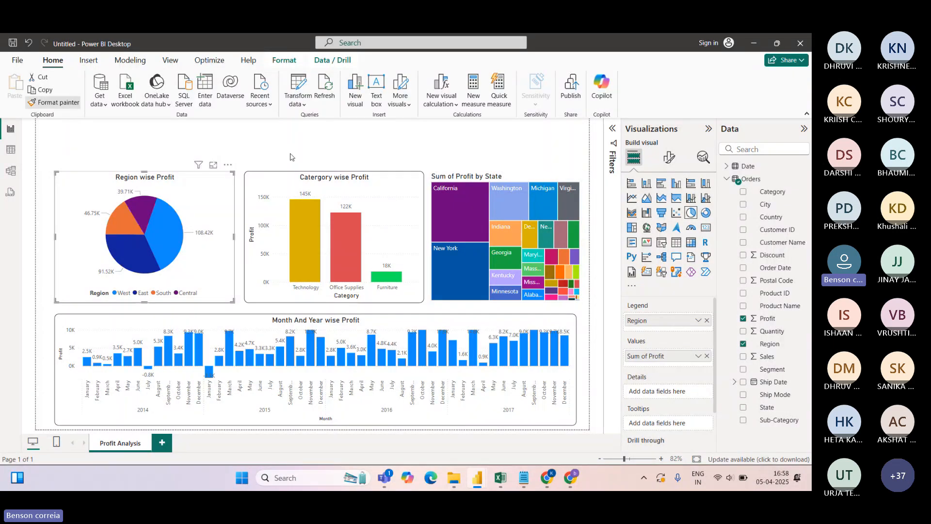
click(290, 157)
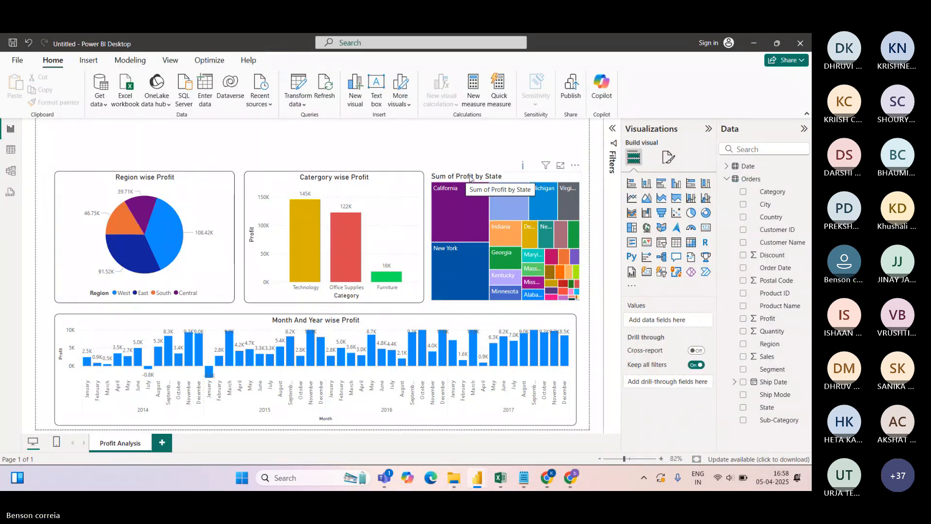
click(90, 181)
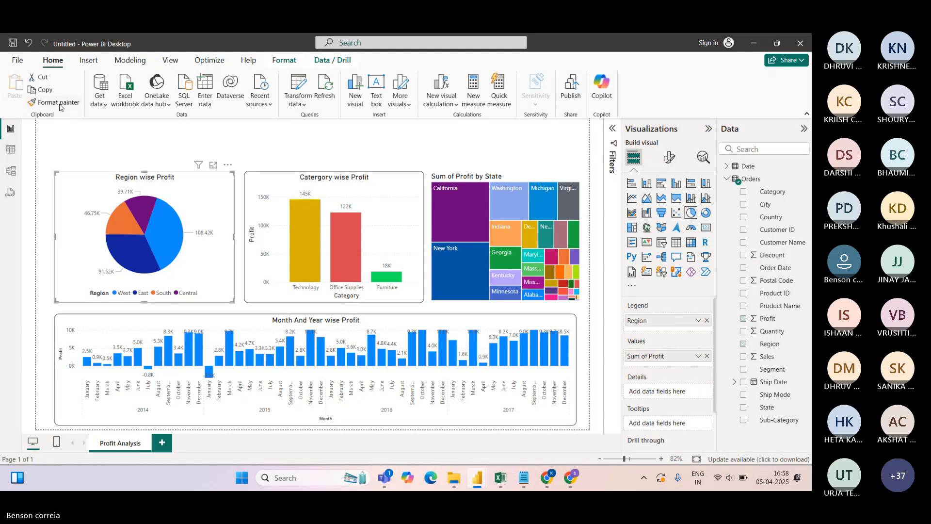
click(59, 103)
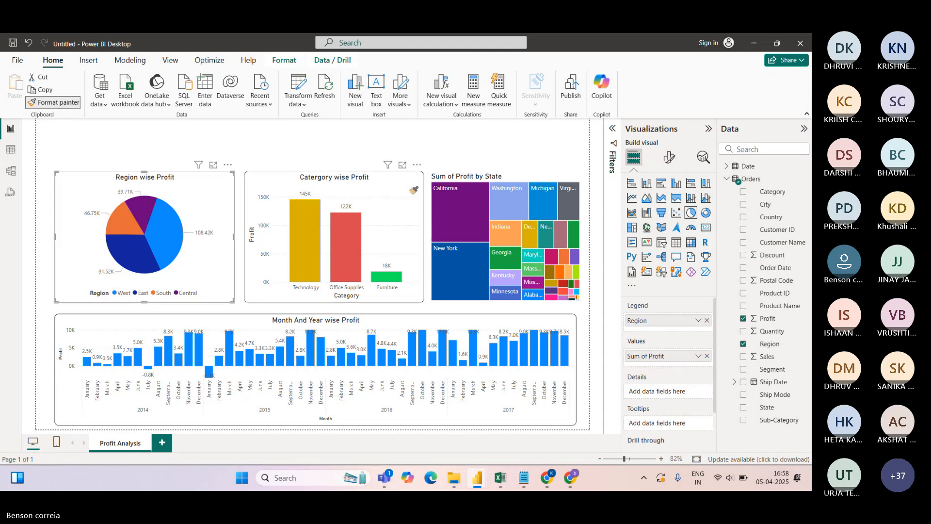
click(436, 177)
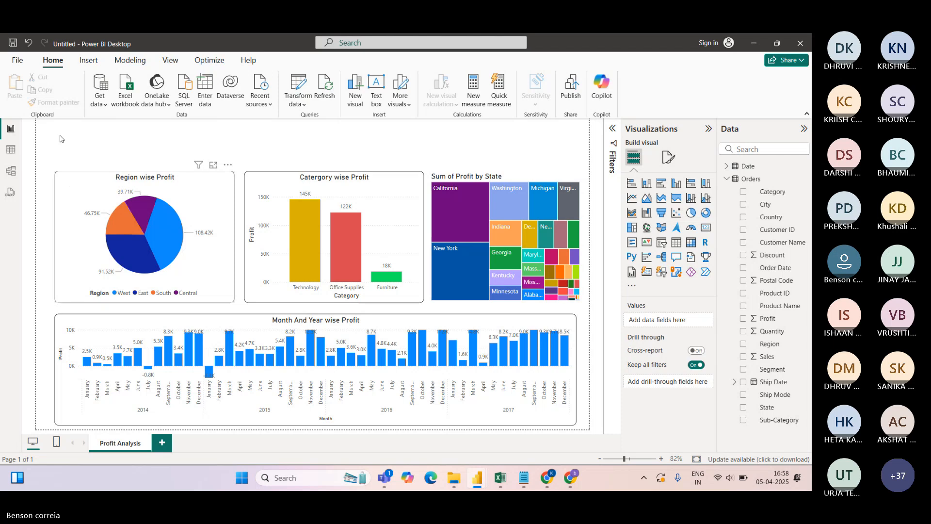
click(70, 183)
click(274, 180)
click(58, 103)
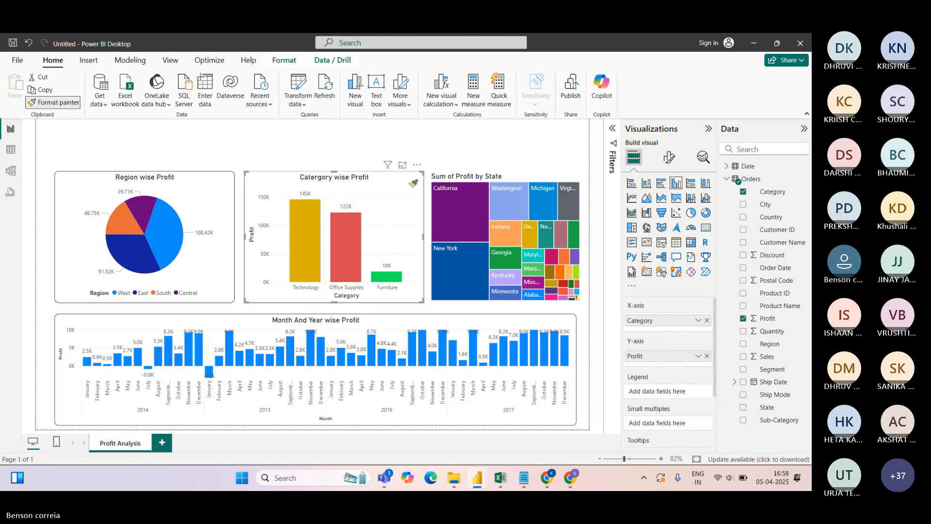
click(437, 180)
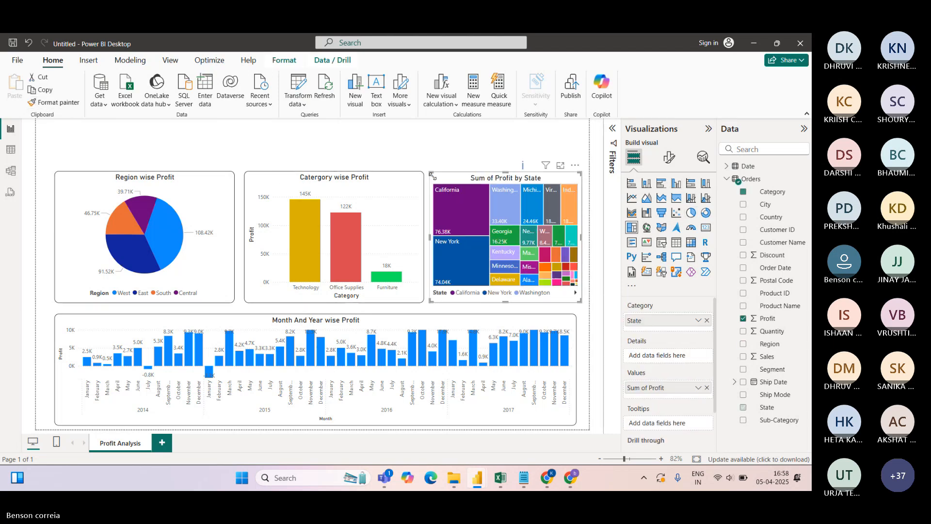
click(460, 153)
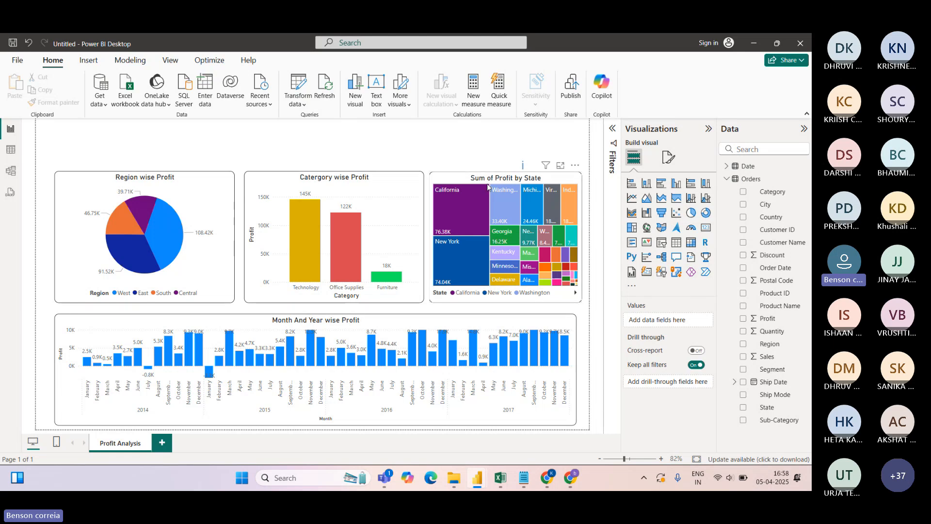
Change the treemap title from 'Sum of Profit by State' to 'State wise Profit'
click(556, 178)
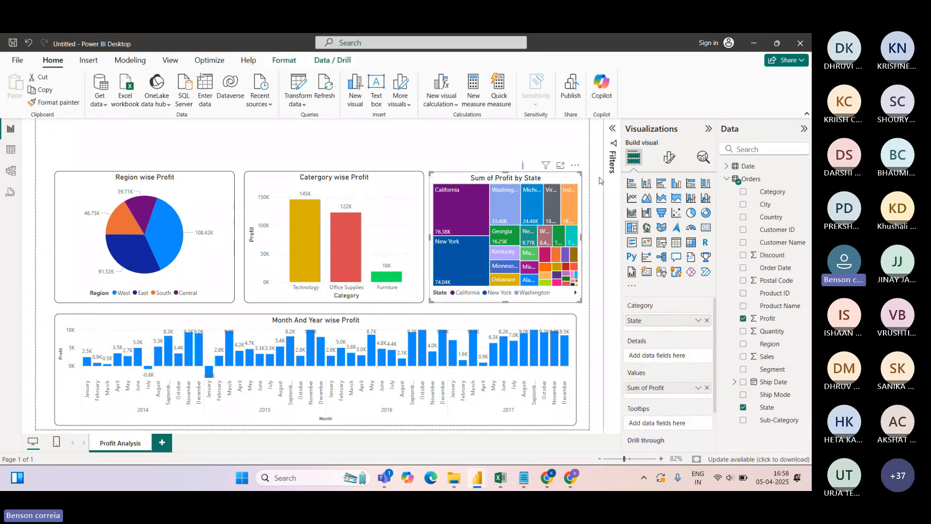
click(668, 159)
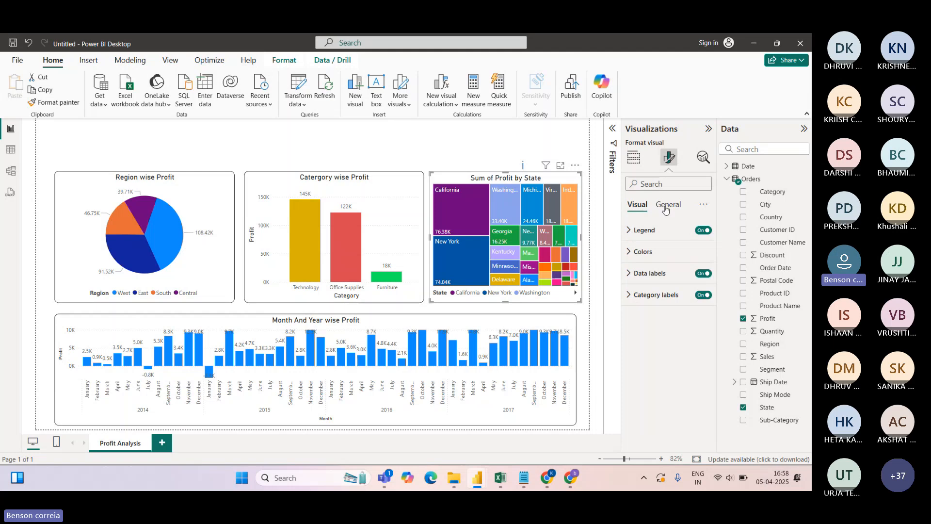
click(668, 205)
click(635, 251)
click(654, 304)
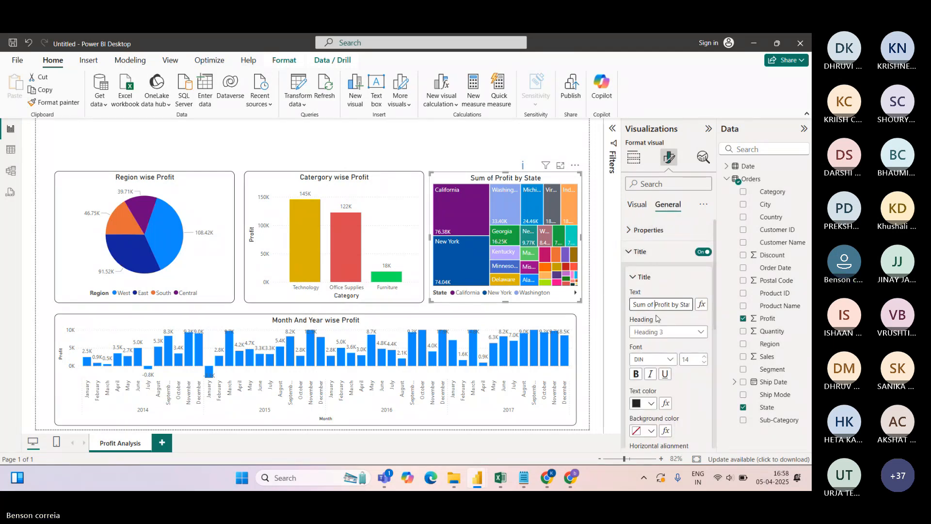
key(BackSpace)
key(BackSpace)
key(BackSpace)
key(BackSpace)
key(BackSpace)
key(BackSpace)
key(BackSpace)
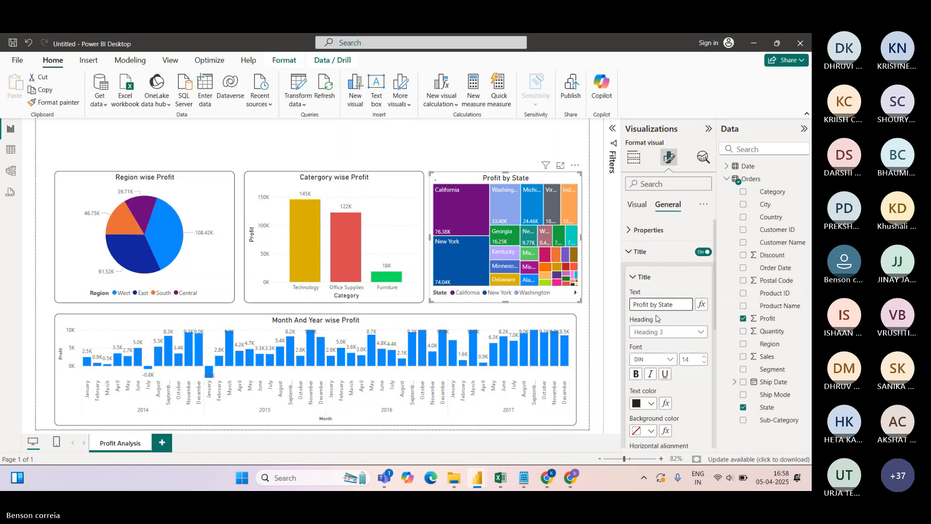
text(State wise)
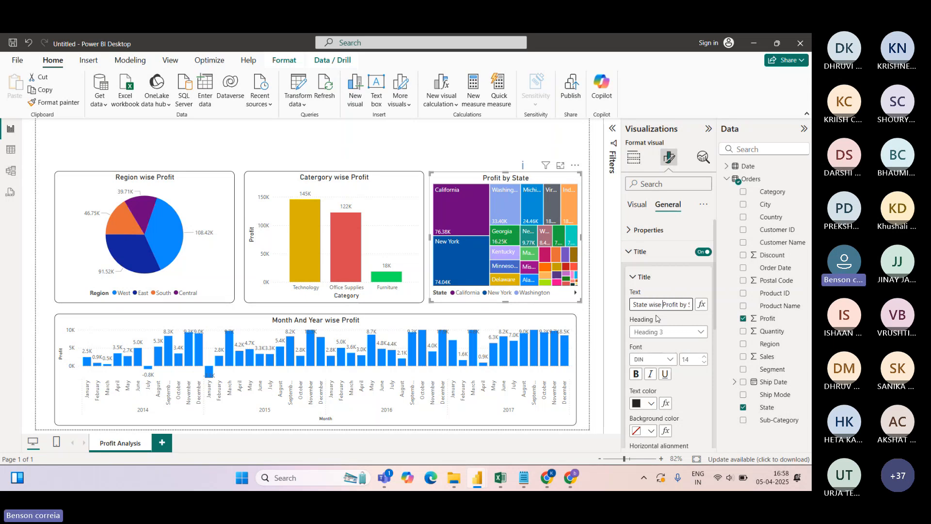
key(End)
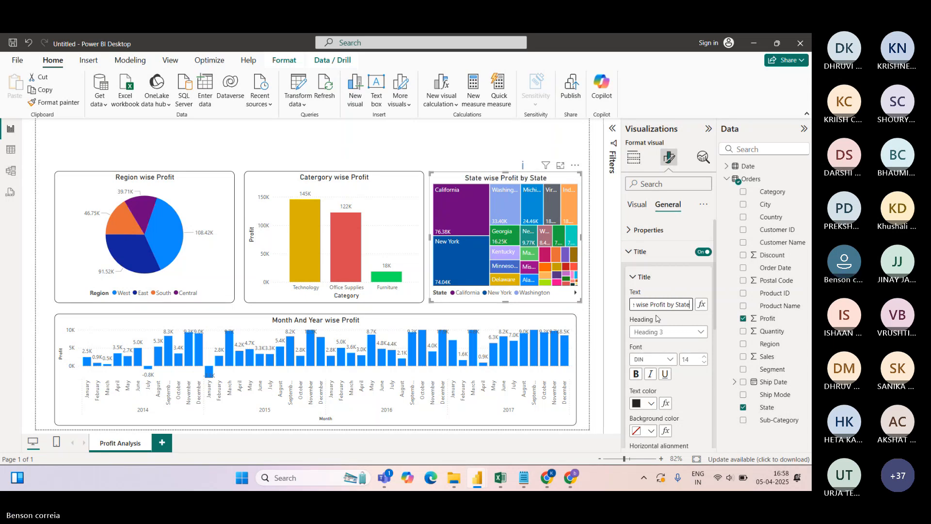
key(BackSpace)
key(BackSpace)
key(BackSpace)
key(BackSpace)
key(BackSpace)
key(BackSpace)
key(BackSpace)
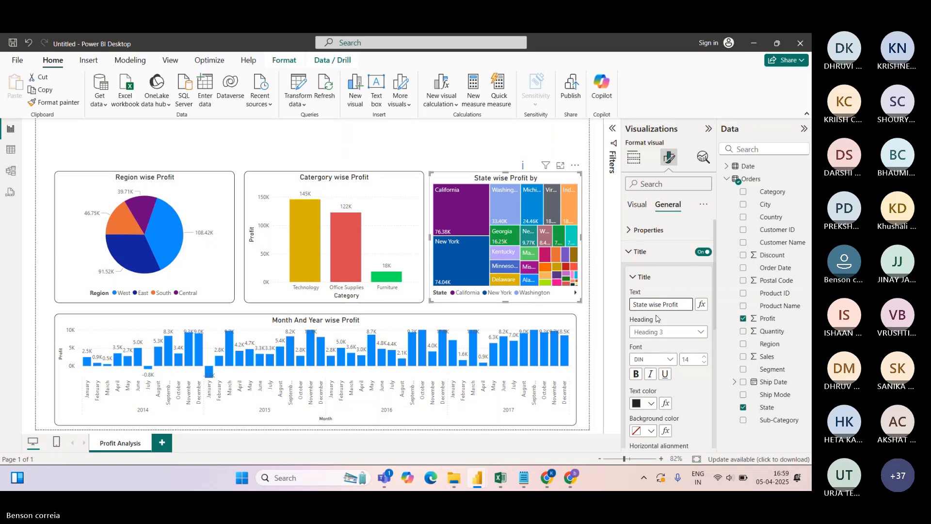
click(407, 145)
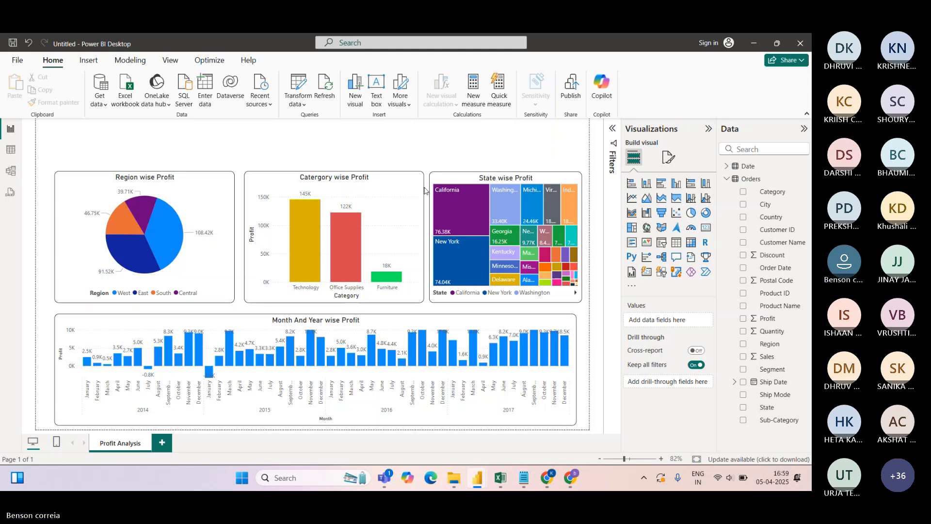
Switch off the State wise Profit treemap's legend
click(560, 298)
click(668, 156)
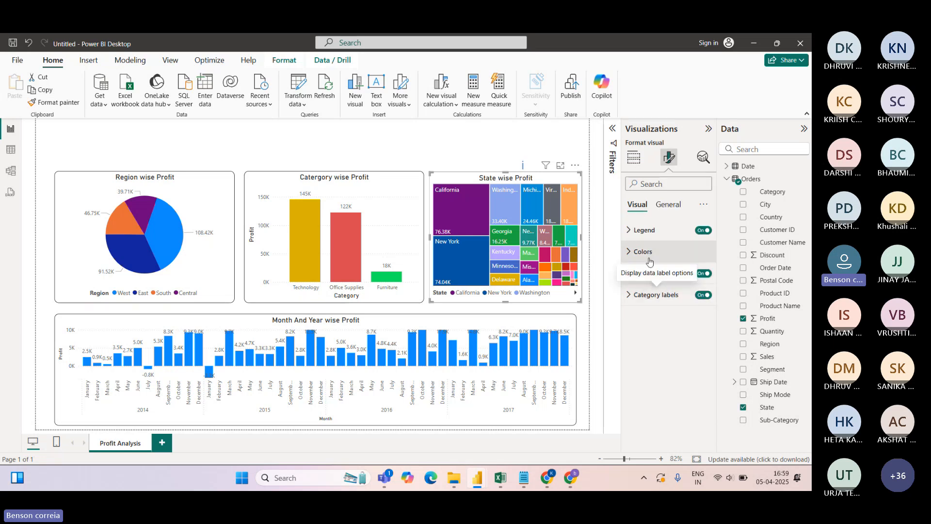
click(702, 231)
click(470, 144)
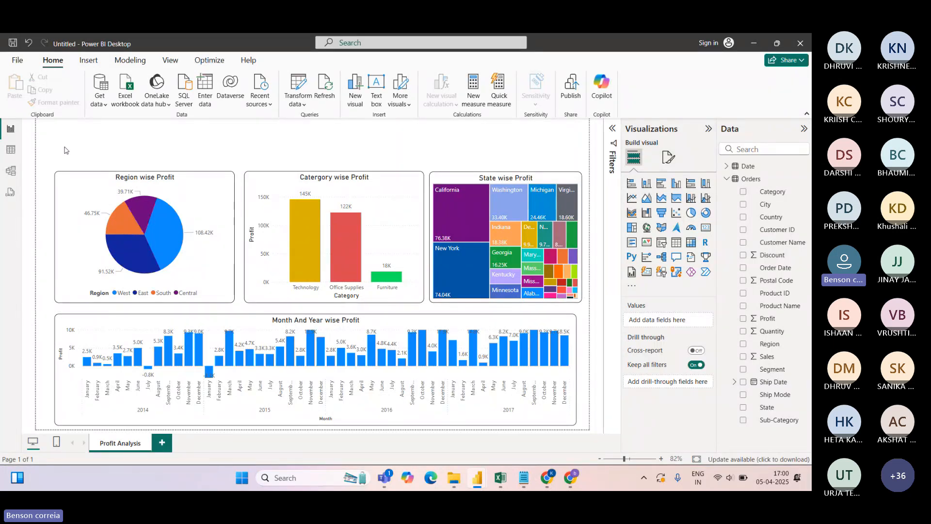
Add a small slicer above the pie chart using the Date table's Year field
click(662, 242)
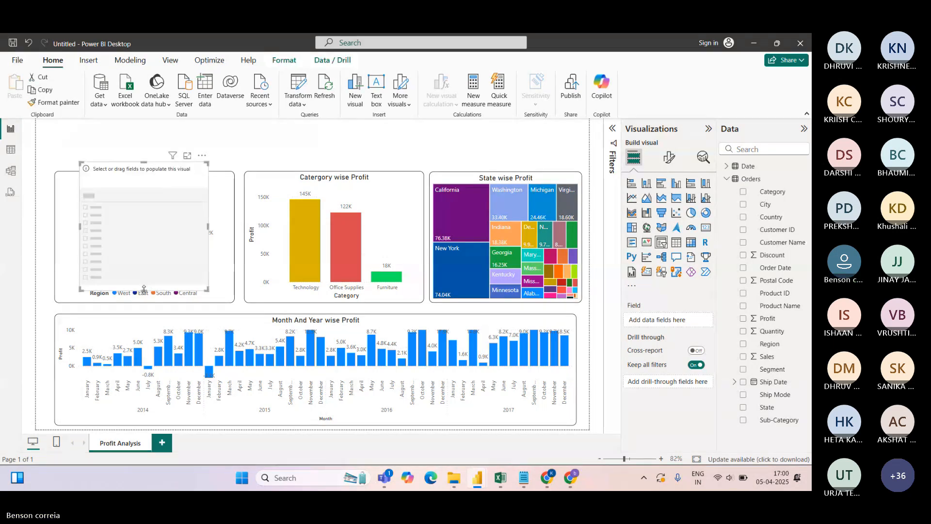
drag(144, 292, 144, 142)
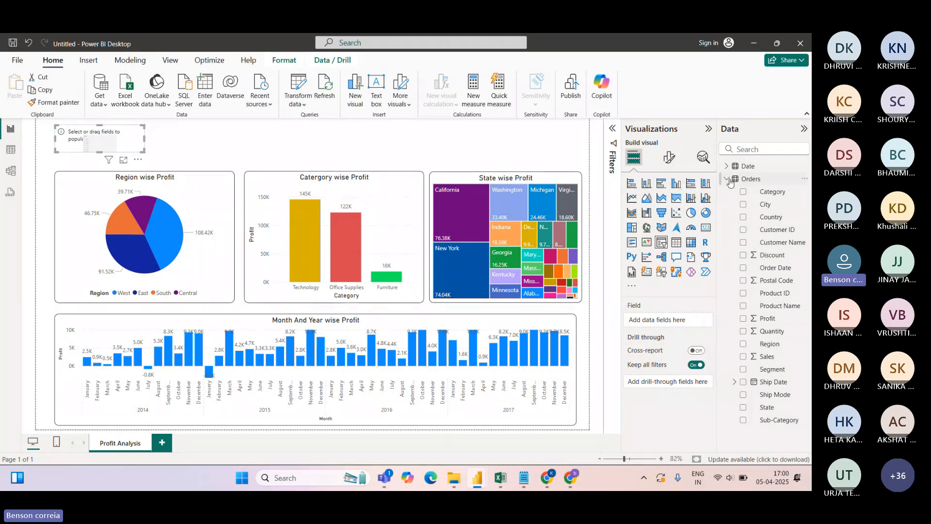
click(727, 179)
click(727, 166)
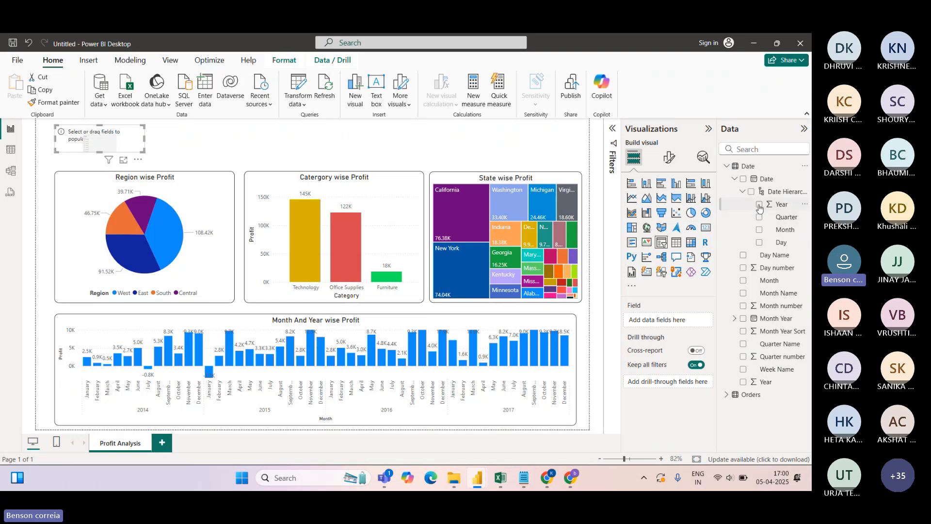
drag(778, 204, 669, 322)
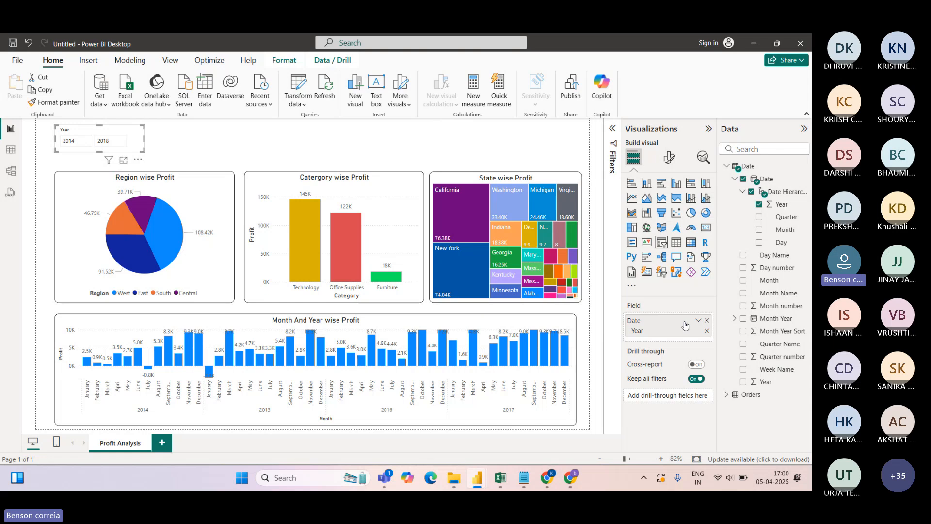
Set the Year slicer style to Dropdown and narrow it
click(668, 158)
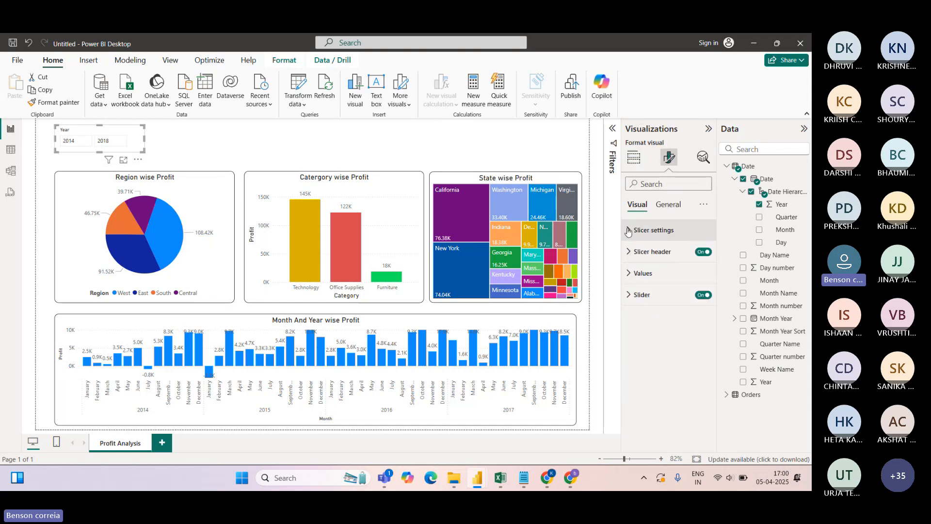
click(629, 231)
click(698, 283)
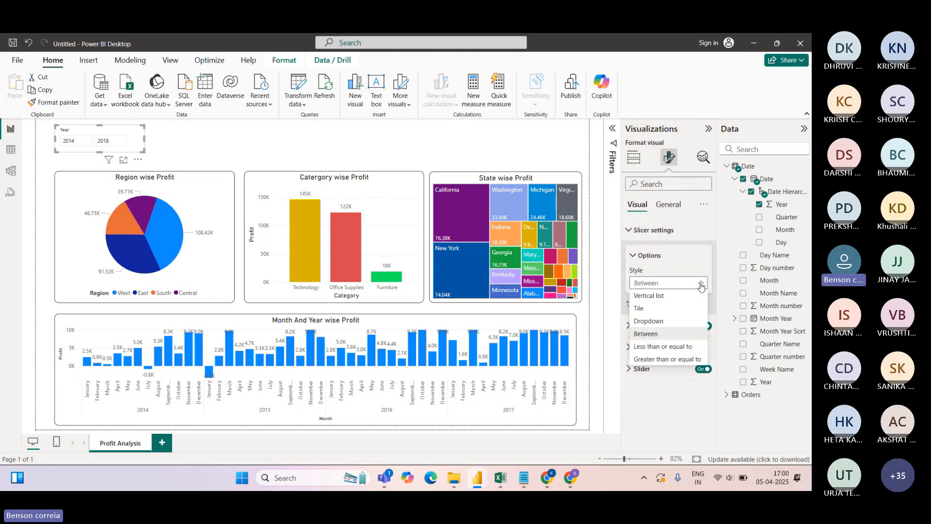
click(656, 322)
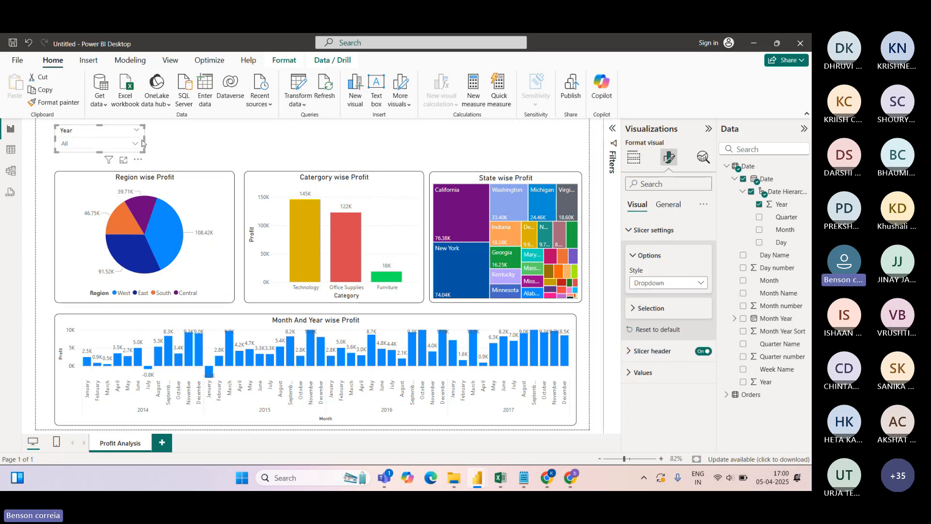
drag(144, 141, 111, 146)
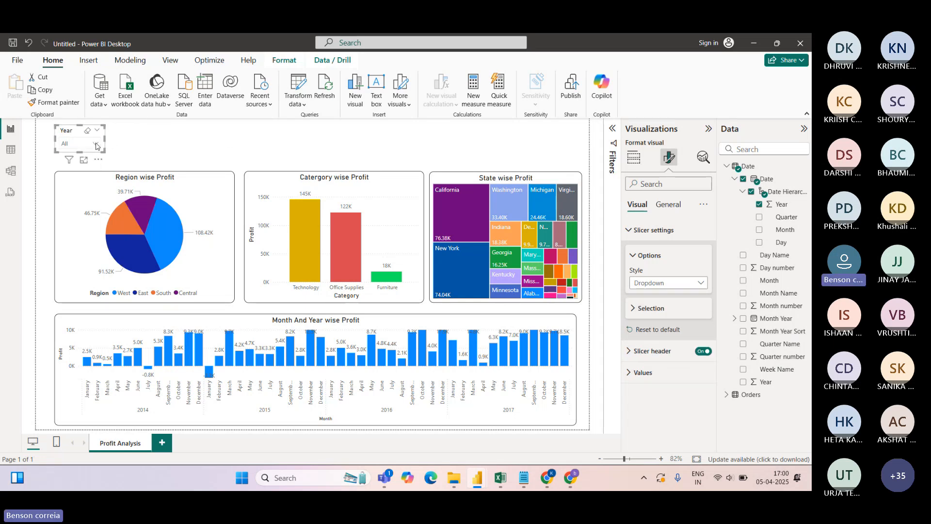
Test selecting 2014, 2015 and 2016 in the slicer, then clear back to All
click(96, 145)
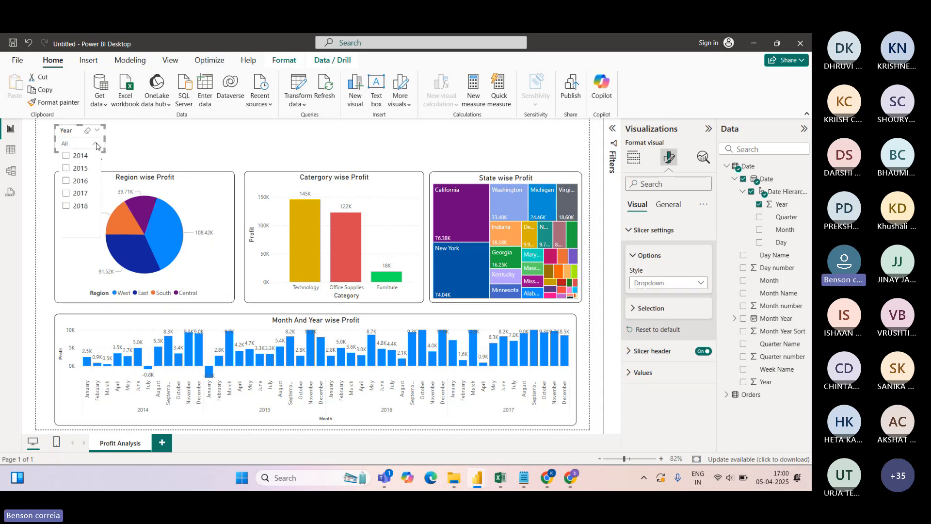
click(67, 156)
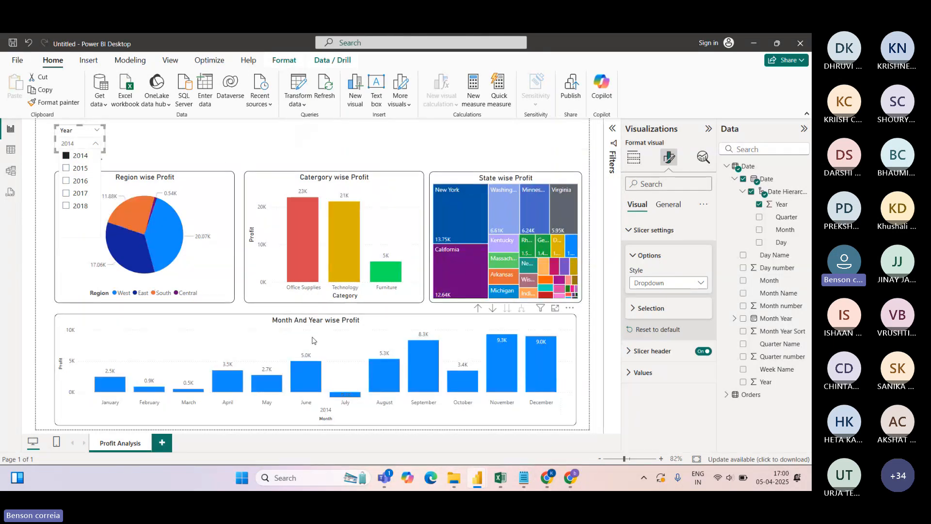
click(66, 168)
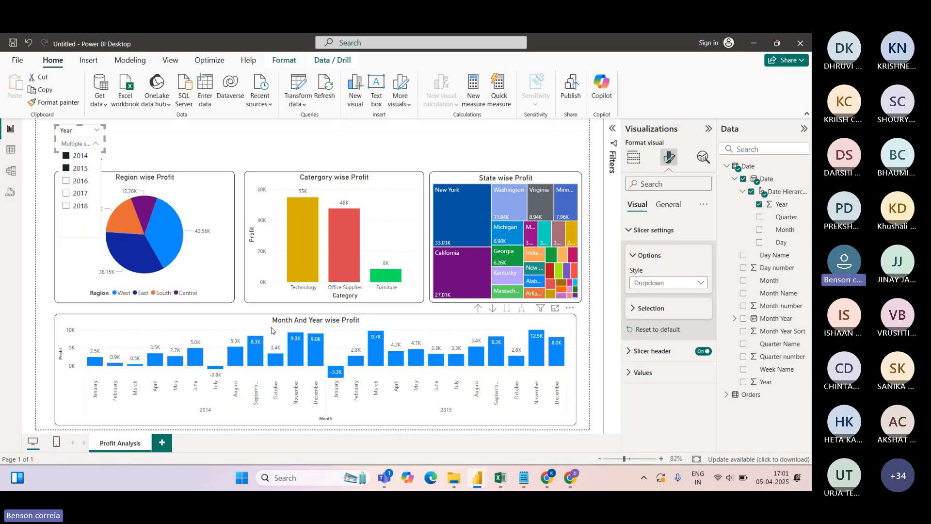
click(67, 180)
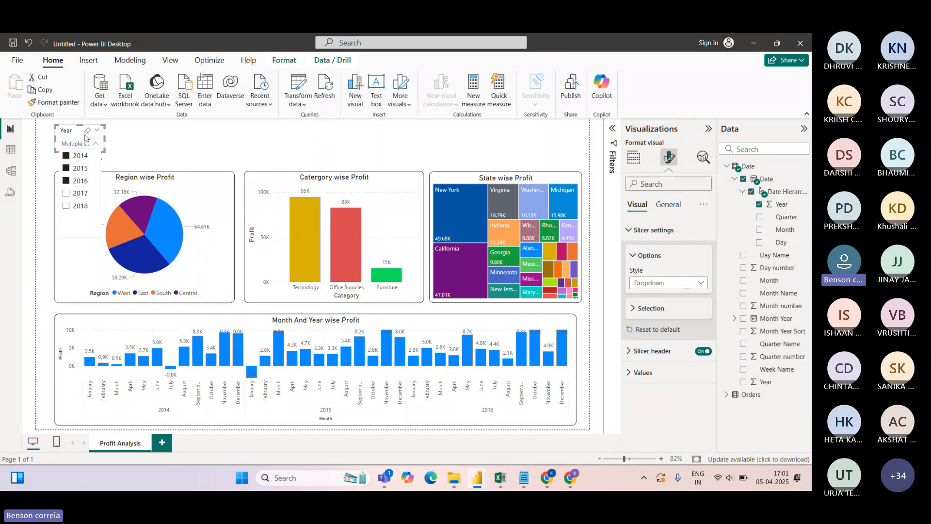
click(88, 130)
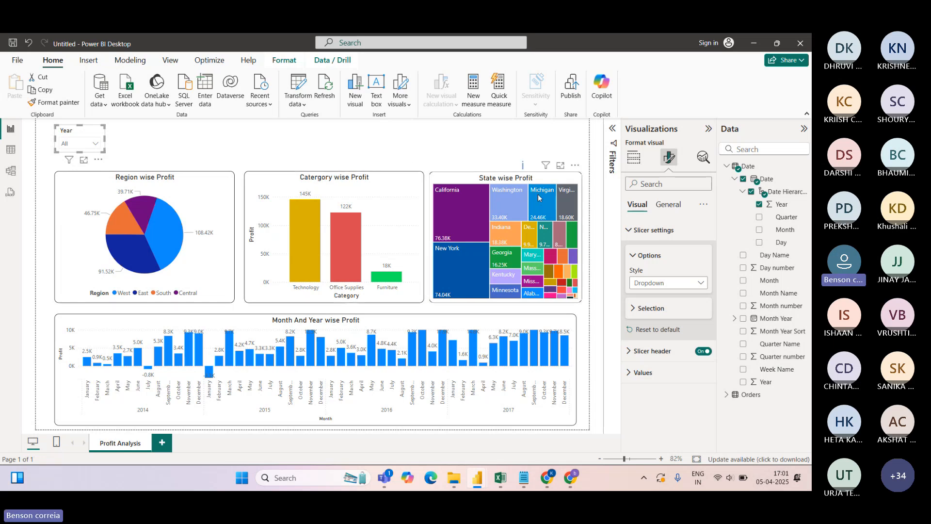
mouse_move(518, 197)
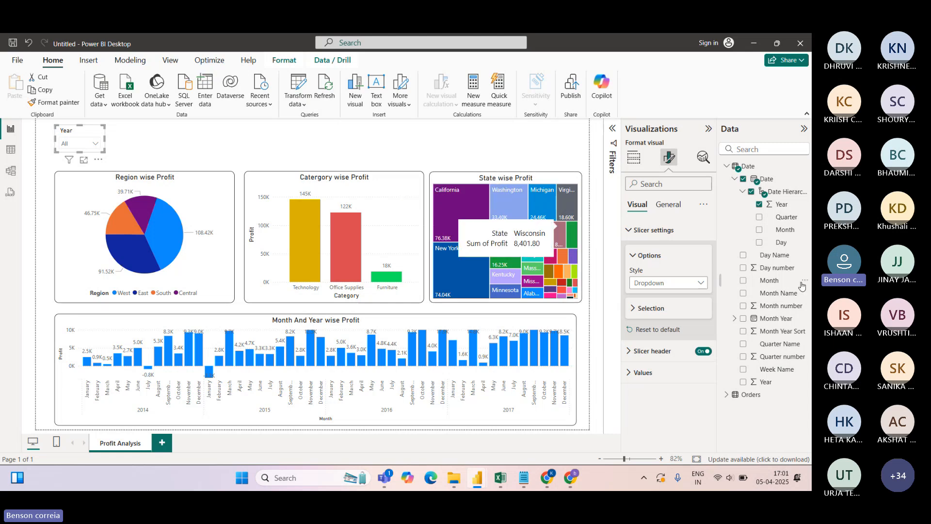
click(634, 157)
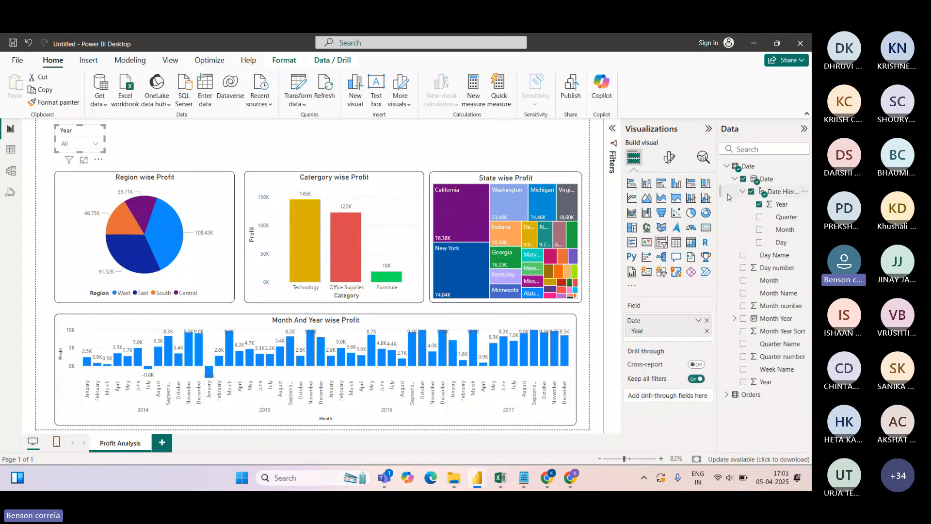
Replace Year with Date in the slicer, set style to Between, then view the Date table
click(758, 205)
drag(764, 181, 664, 322)
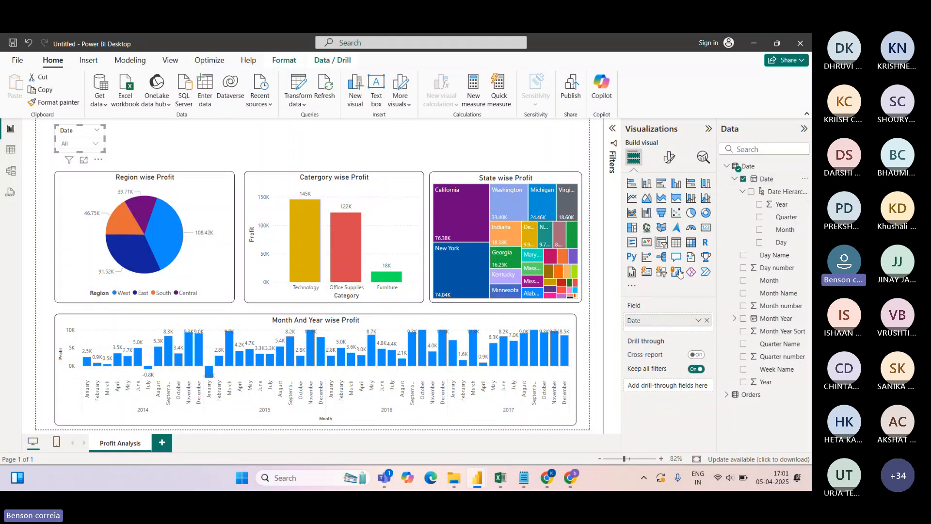
click(669, 157)
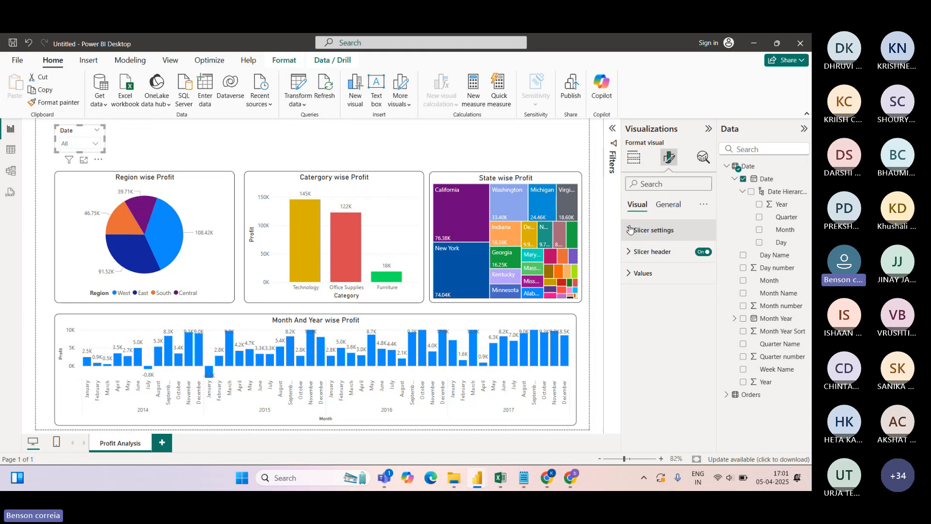
click(639, 236)
click(662, 283)
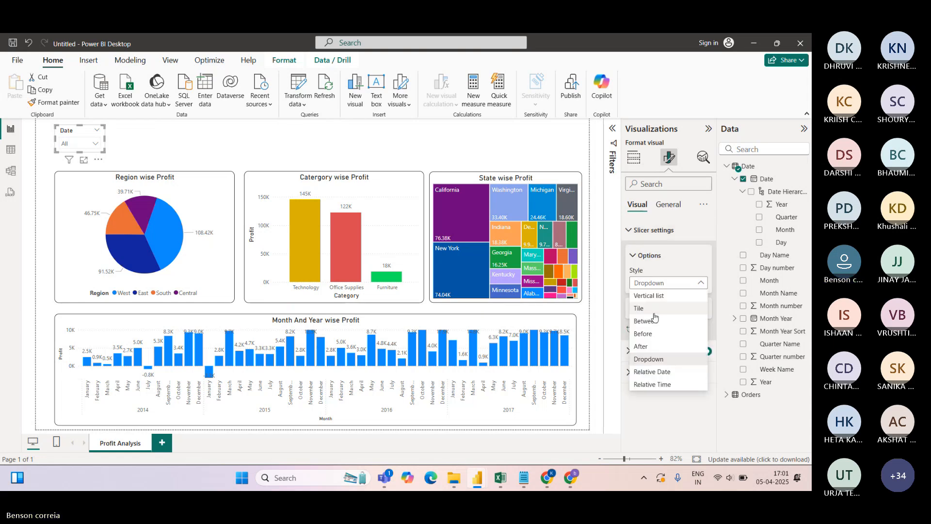
click(652, 320)
drag(107, 141, 103, 166)
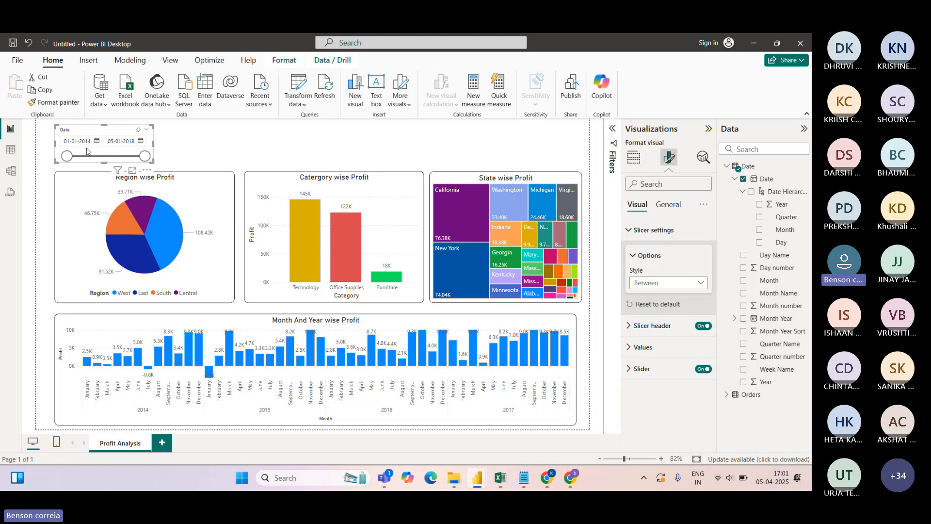
click(10, 150)
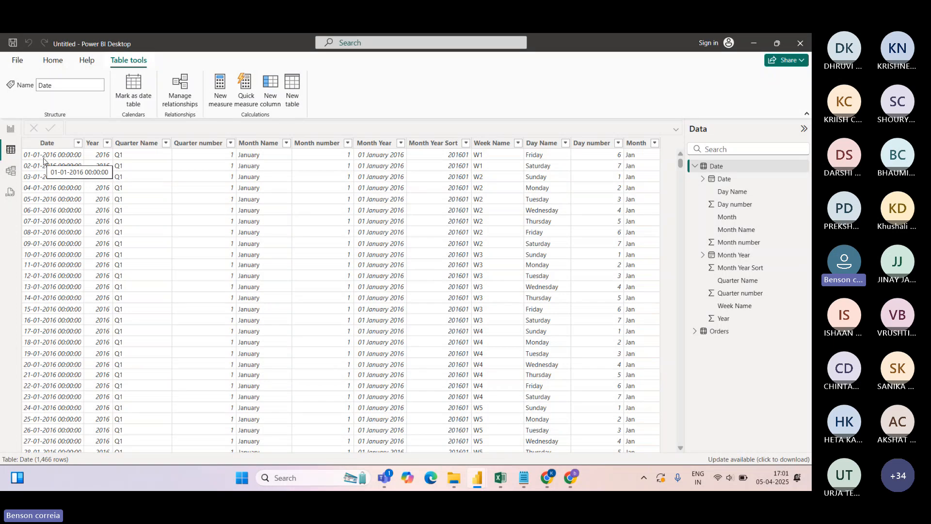
Sort the Date column ascending, review its filter list, then return to the Profit Analysis report page
click(79, 145)
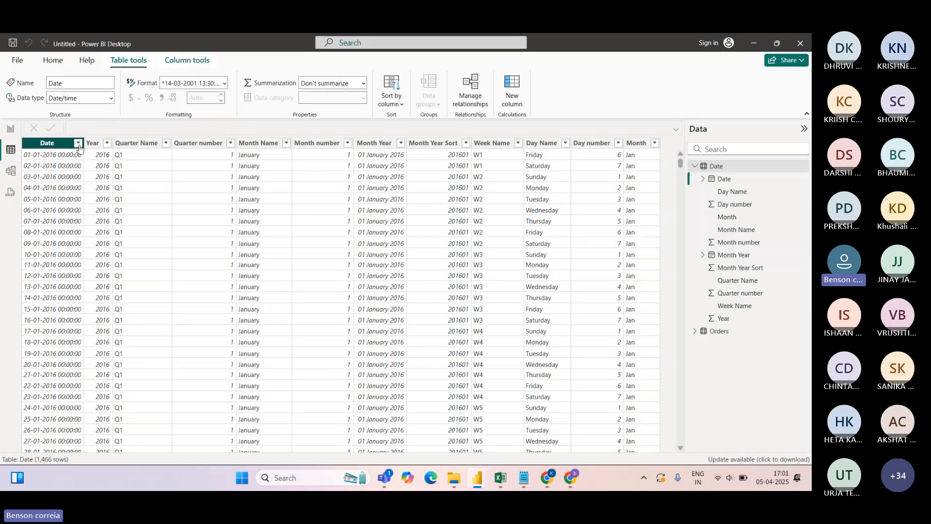
click(97, 155)
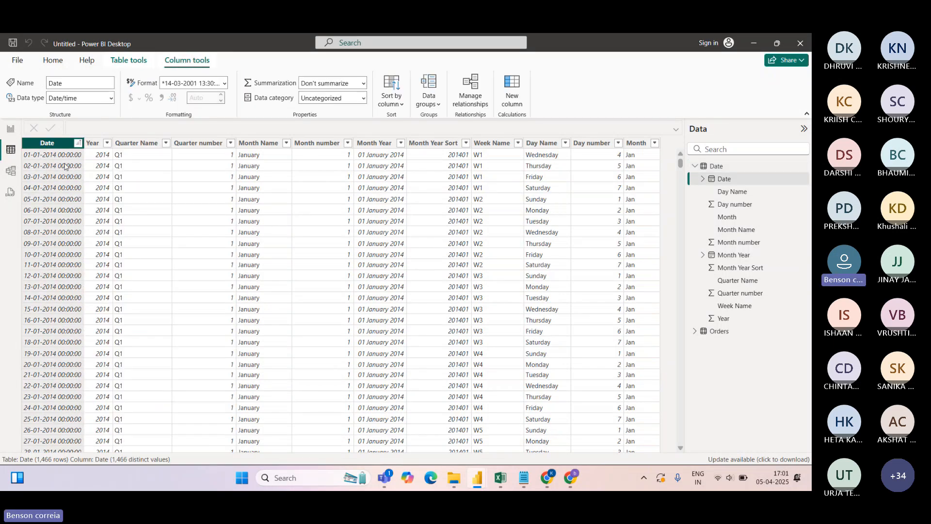
click(78, 143)
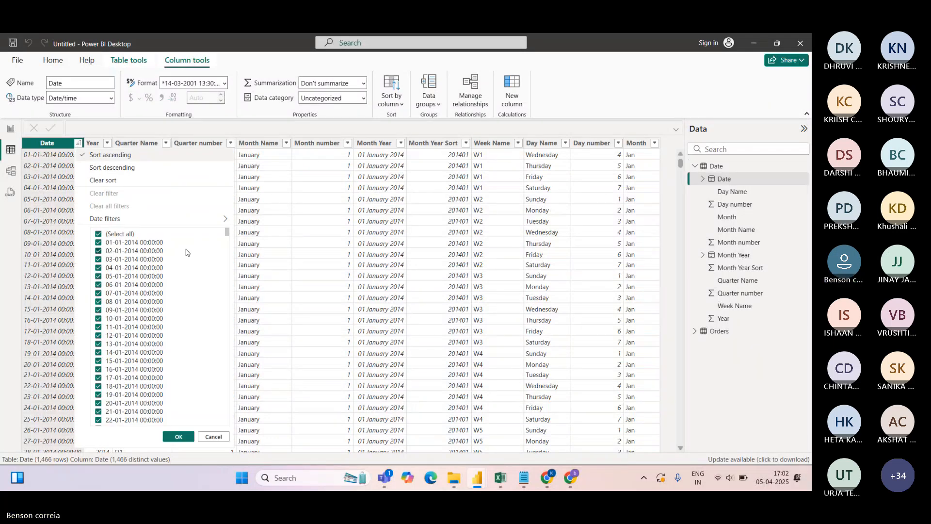
drag(227, 233, 230, 433)
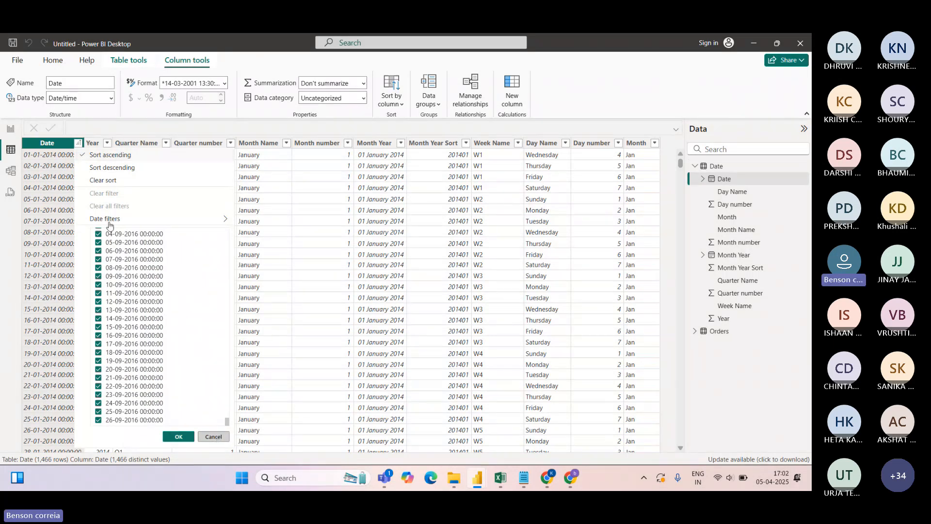
click(67, 170)
click(10, 130)
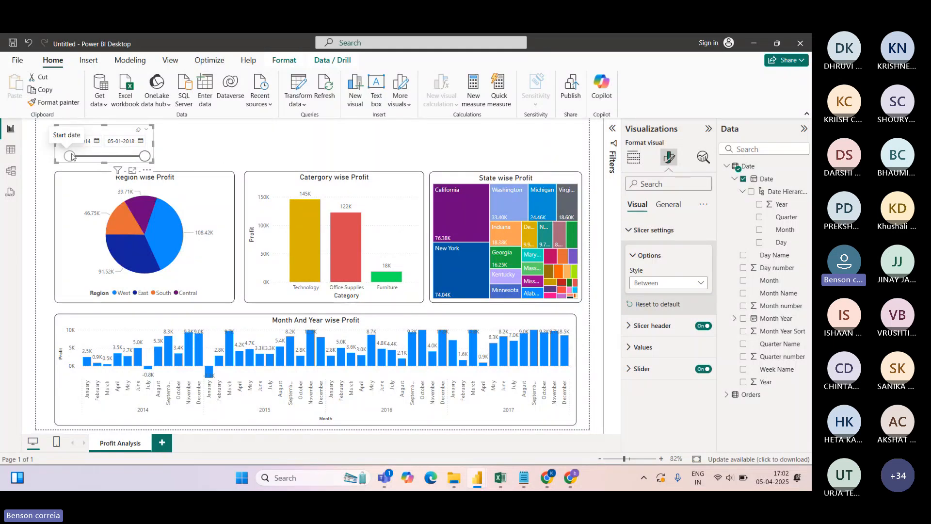
Move the date slicer's start later, then pick 01-01-2015 as the start date
drag(71, 156, 75, 156)
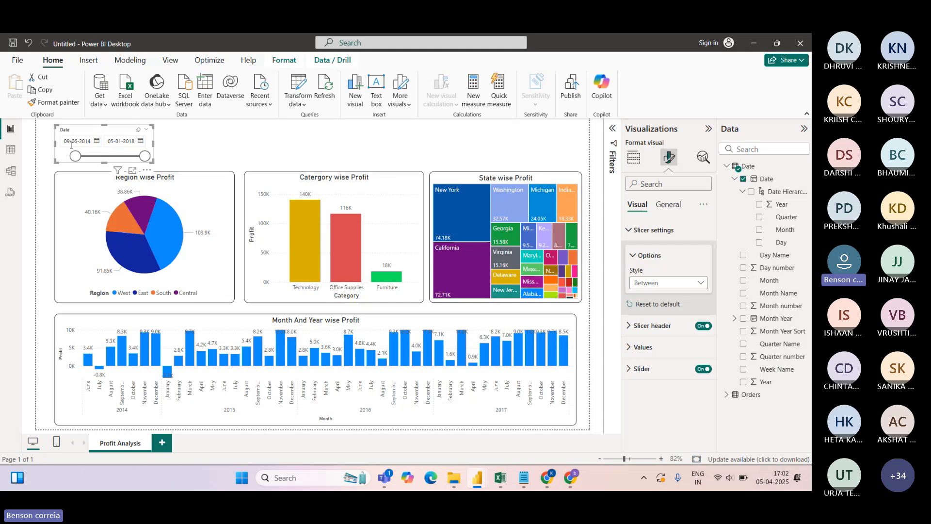
click(97, 142)
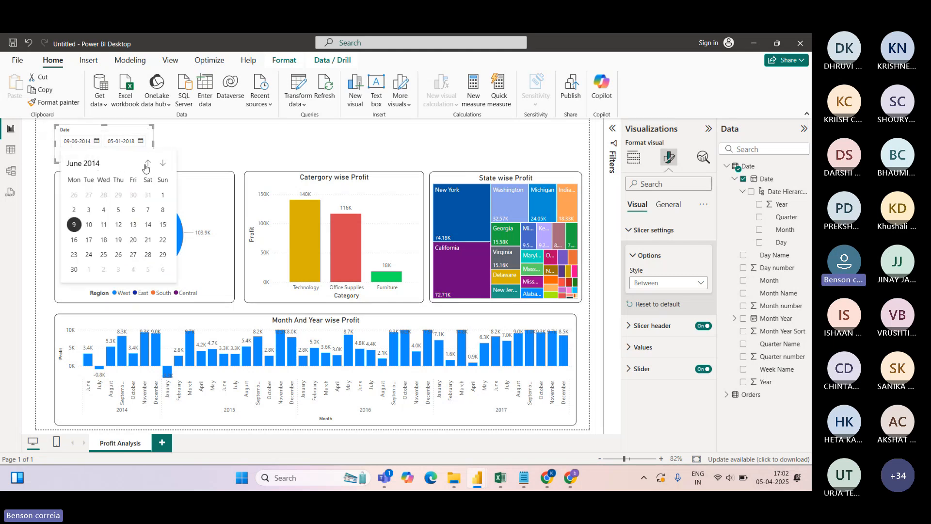
click(163, 166)
click(163, 167)
click(163, 167)
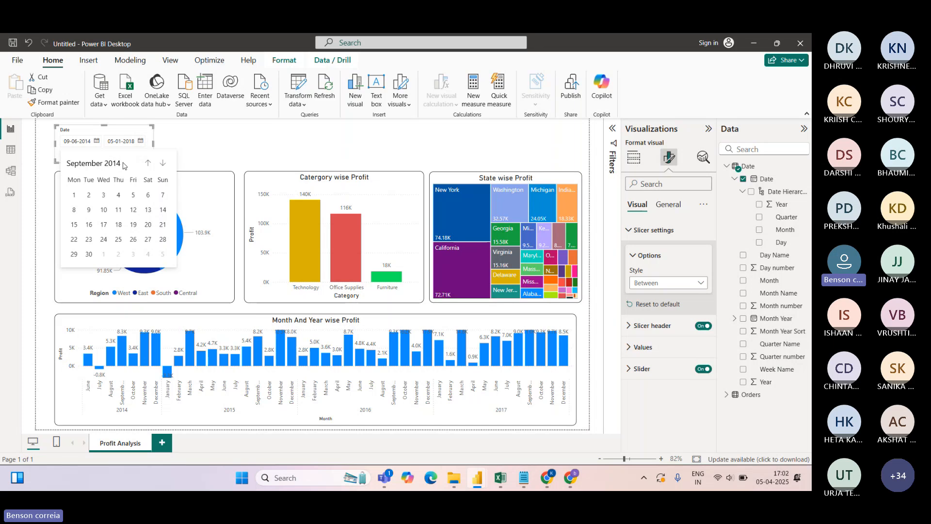
click(94, 164)
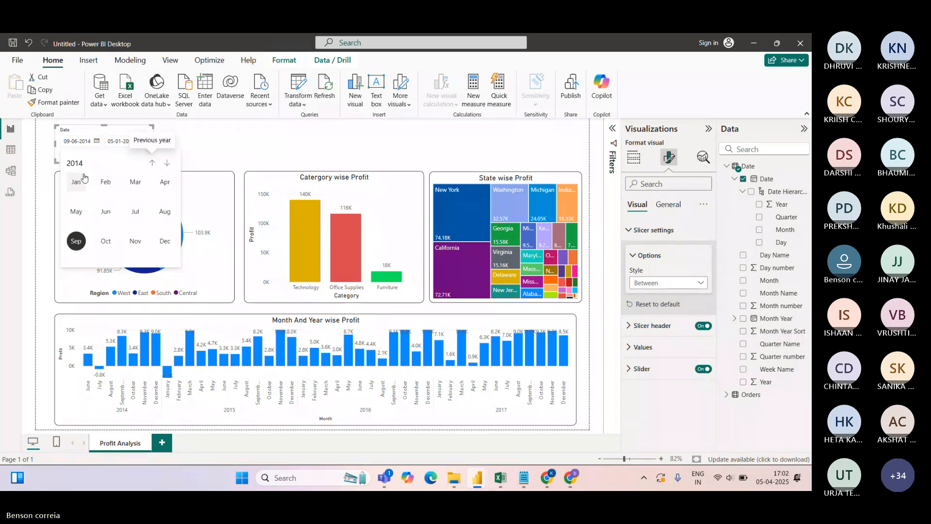
click(167, 163)
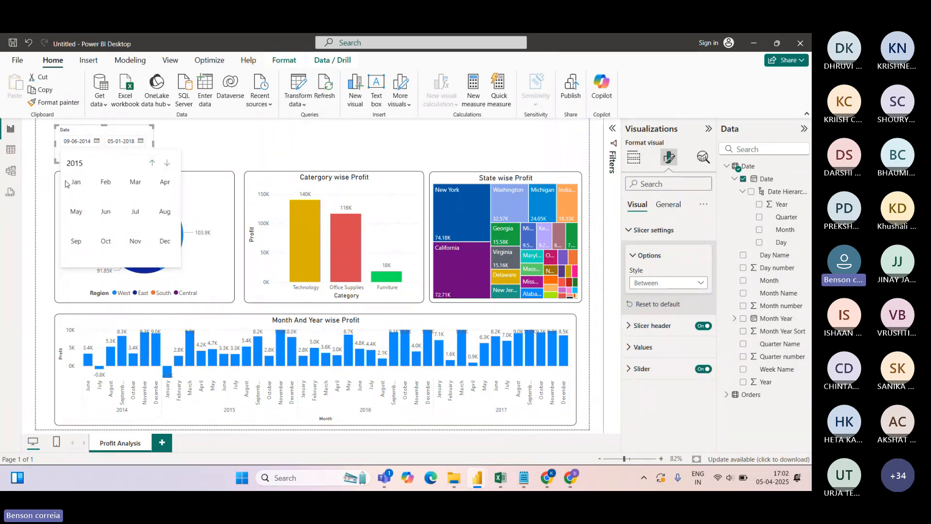
click(76, 181)
click(118, 194)
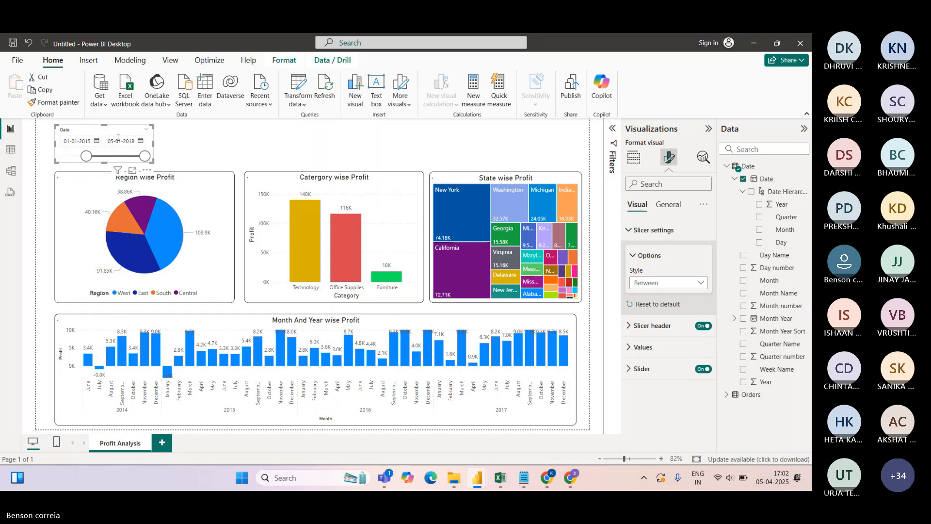
Set the end date to 31-12-2017, then pull it back to 09-12-2016
click(141, 141)
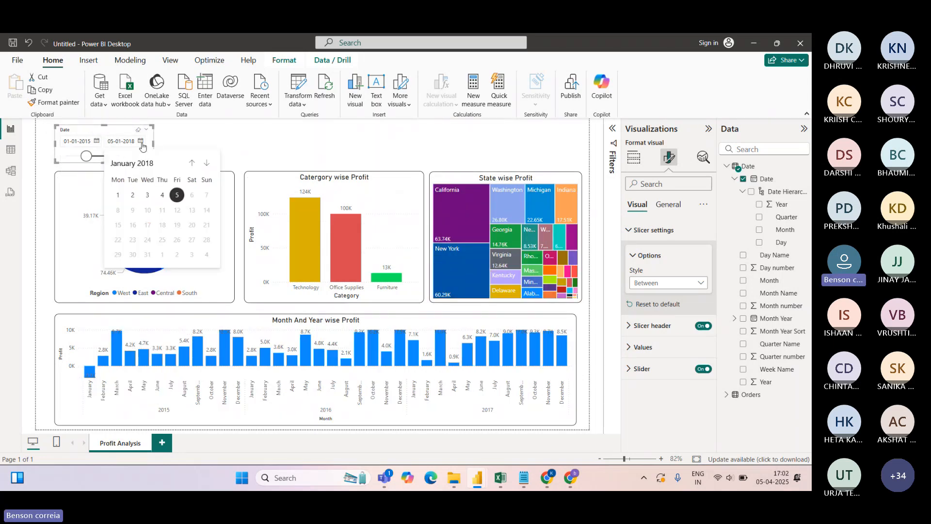
click(129, 163)
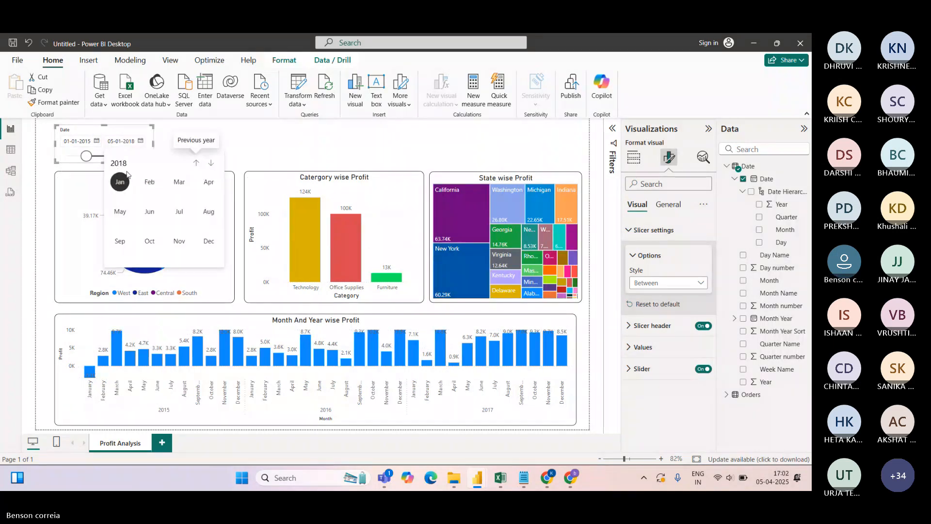
click(196, 162)
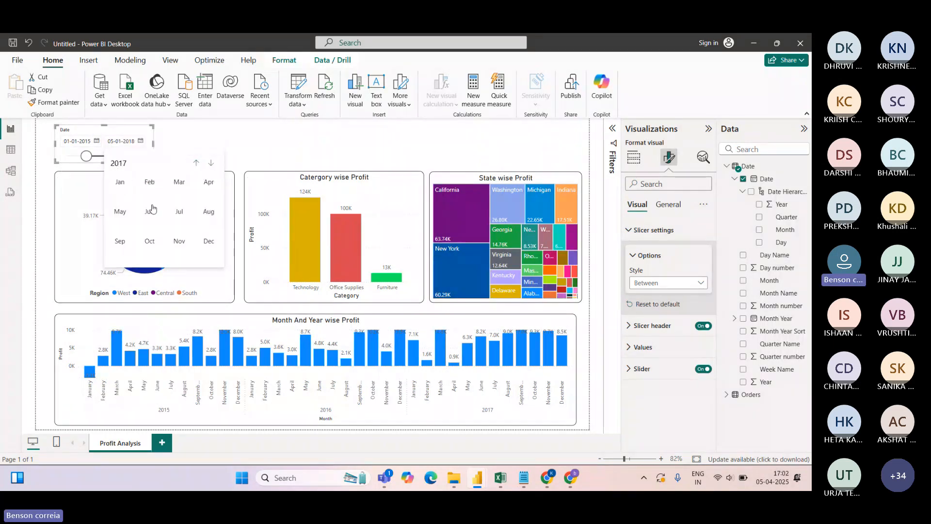
click(208, 241)
click(206, 254)
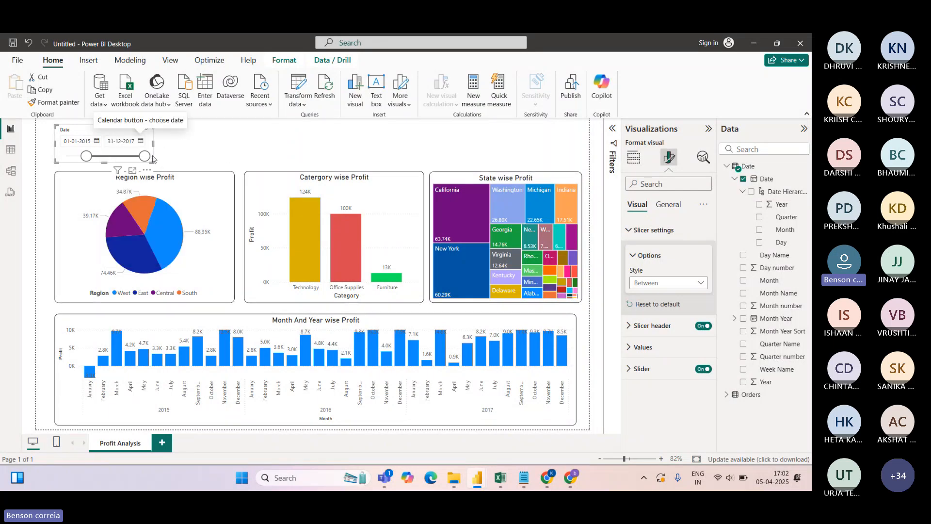
drag(145, 160, 124, 157)
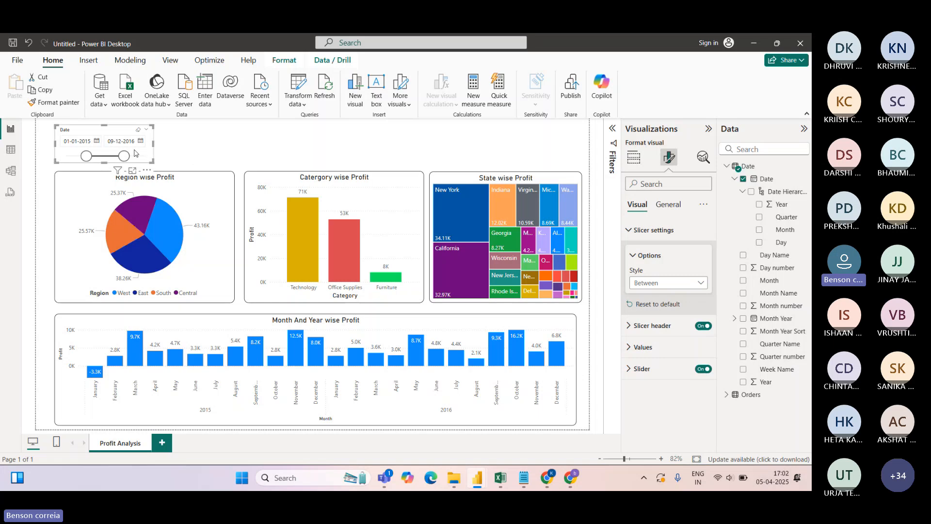
Restore the full 01-01-2014 to 05-01-2018 range and open the slicer's formatting options
drag(86, 155, 67, 157)
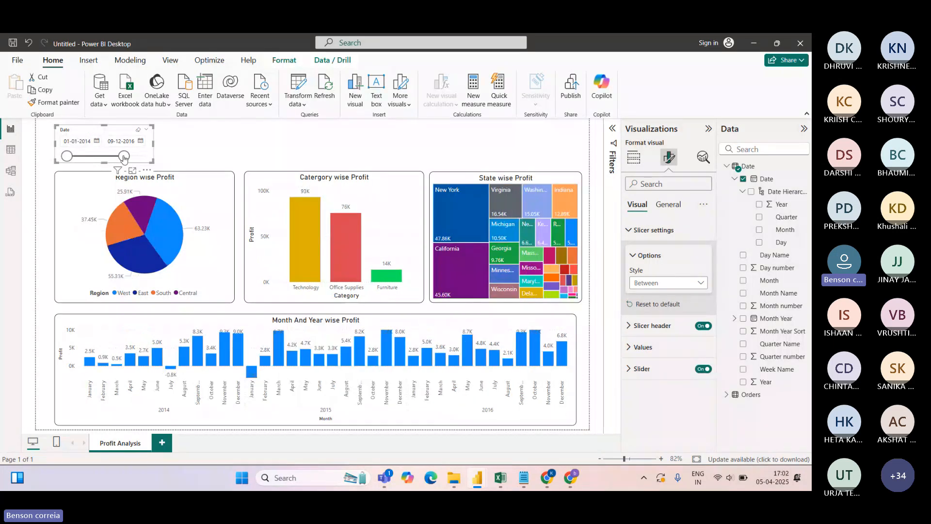
drag(124, 156, 147, 158)
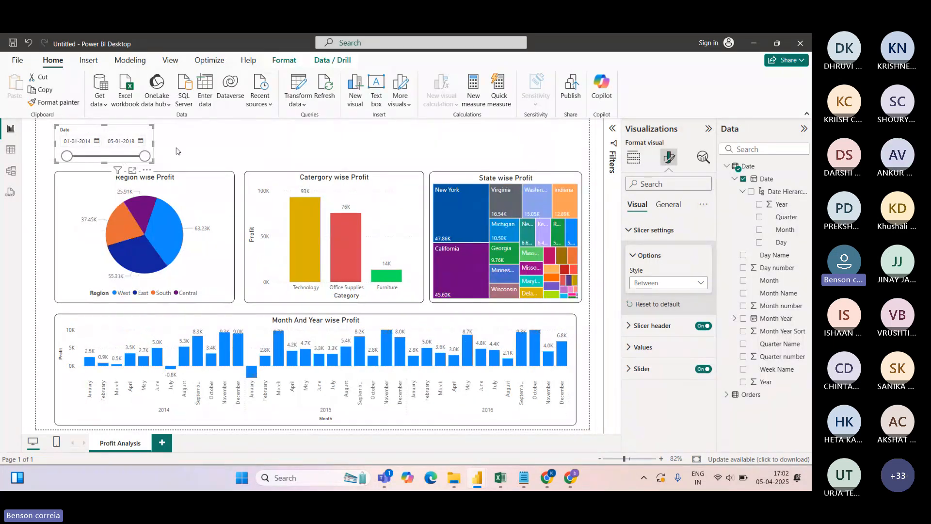
click(189, 148)
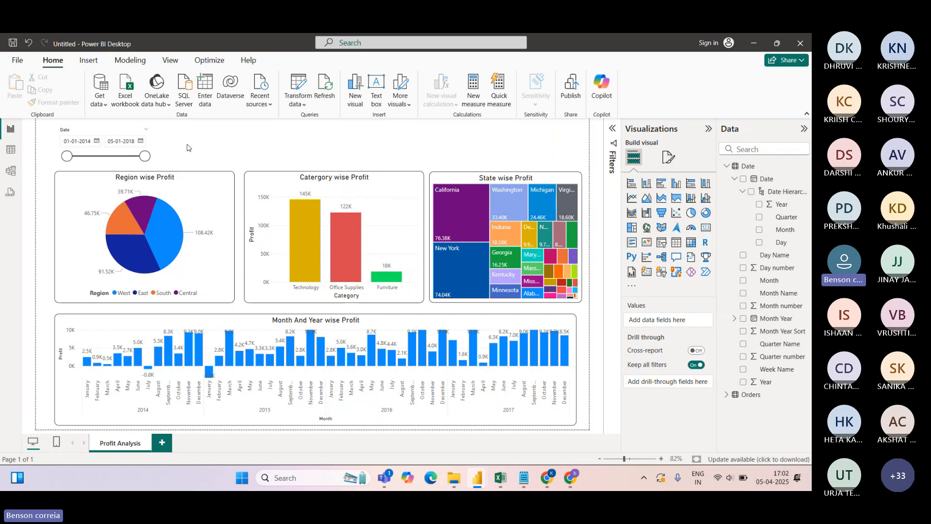
click(117, 132)
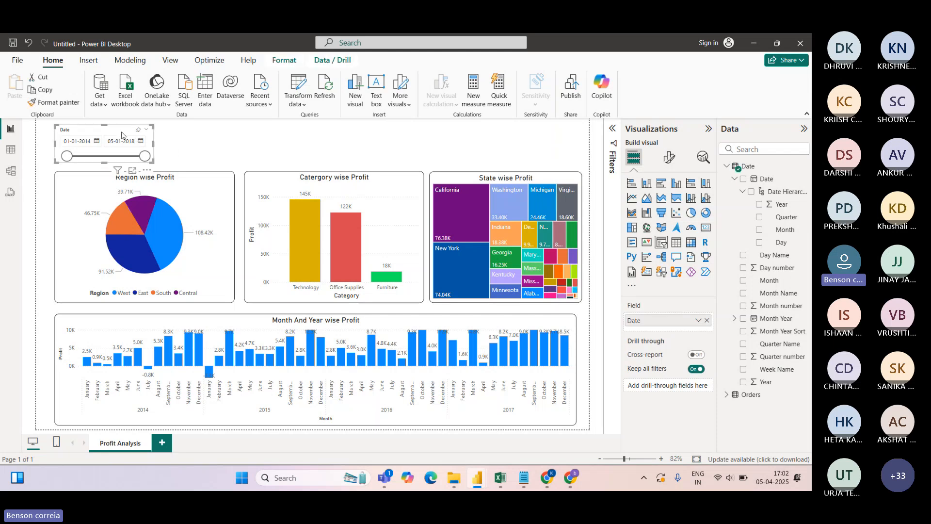
click(667, 158)
Turn on Visual border under General > Effects for the date slicer and check its bordered look
click(667, 204)
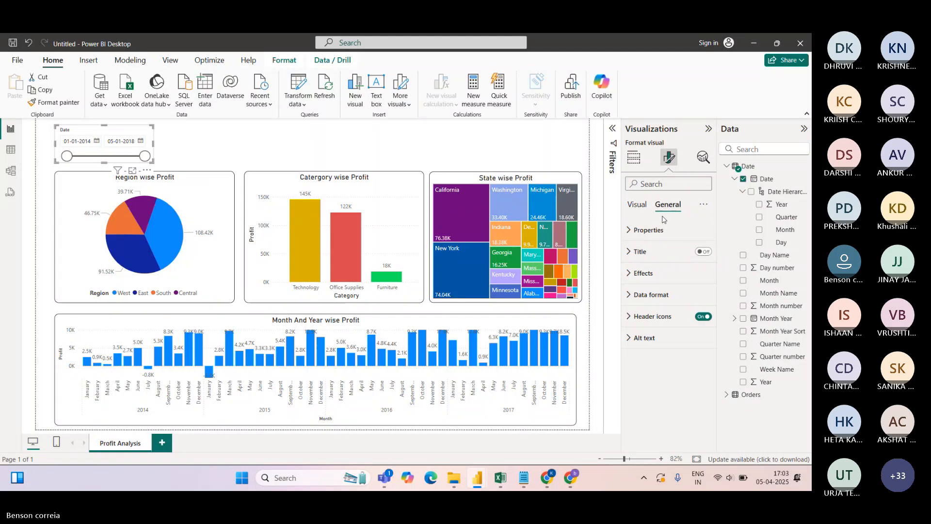
click(642, 273)
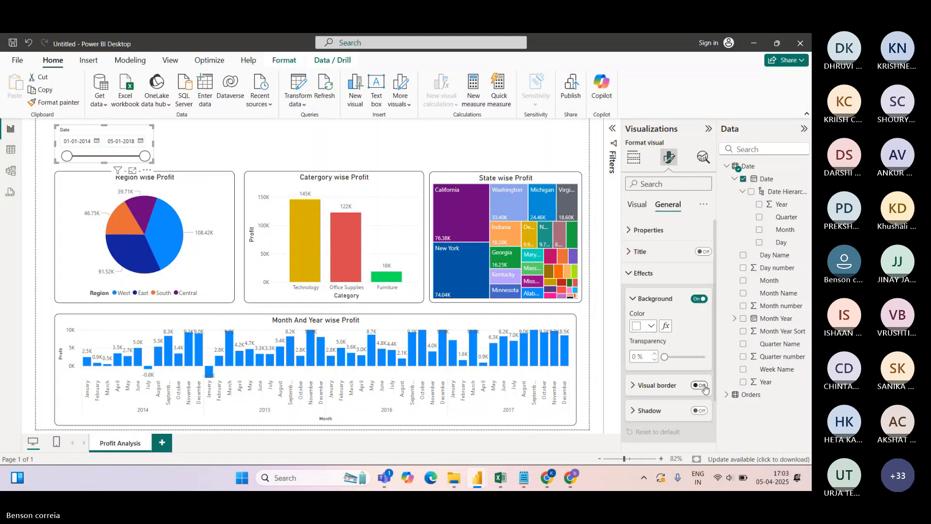
click(204, 146)
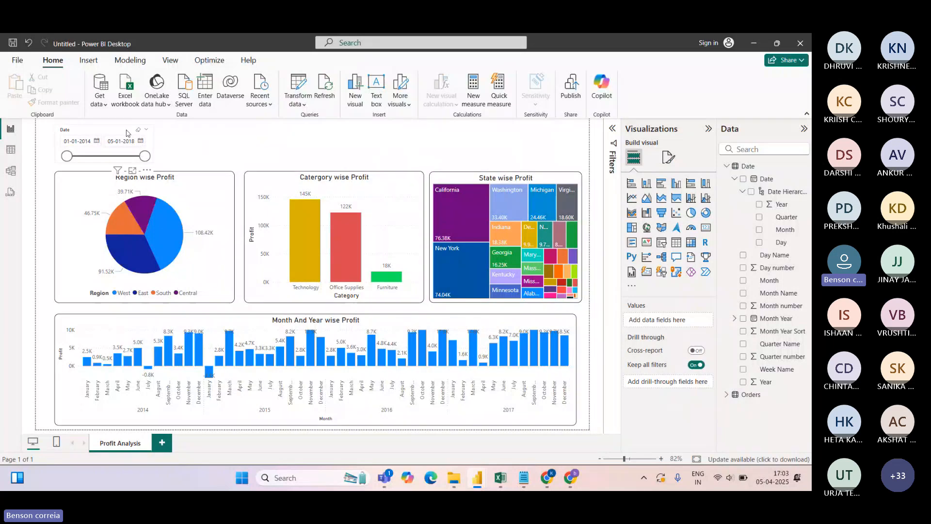
click(104, 148)
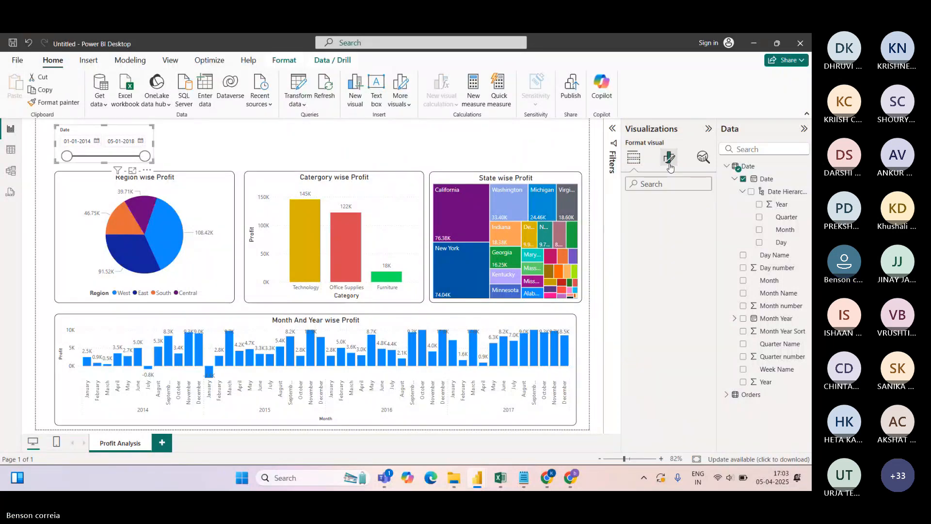
click(669, 157)
click(668, 204)
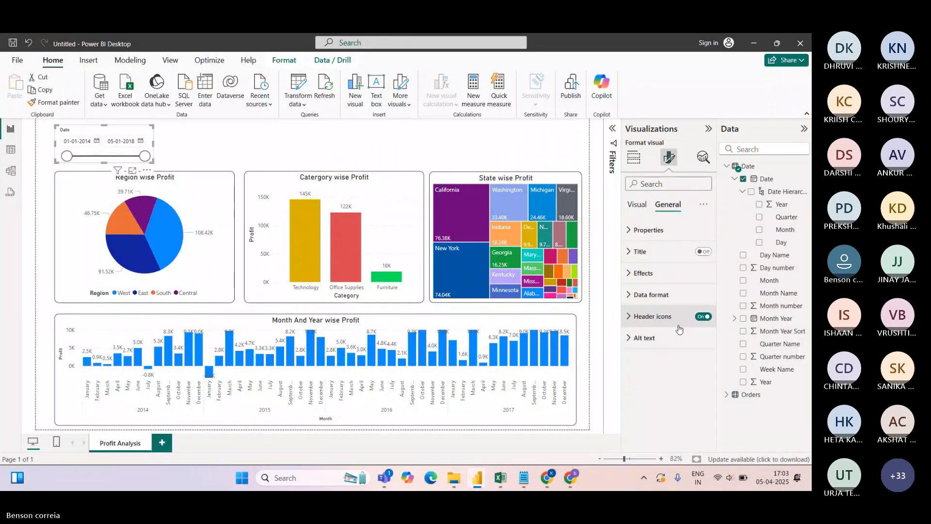
click(641, 273)
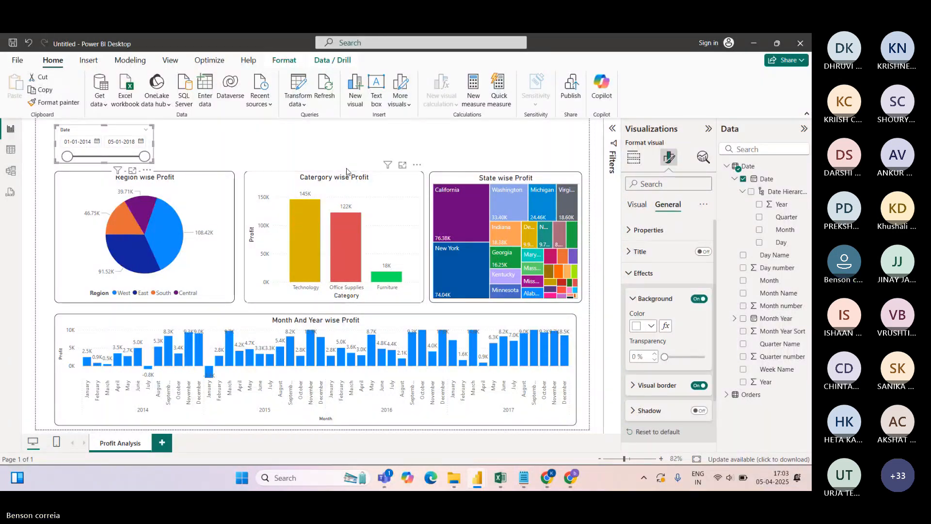
click(210, 147)
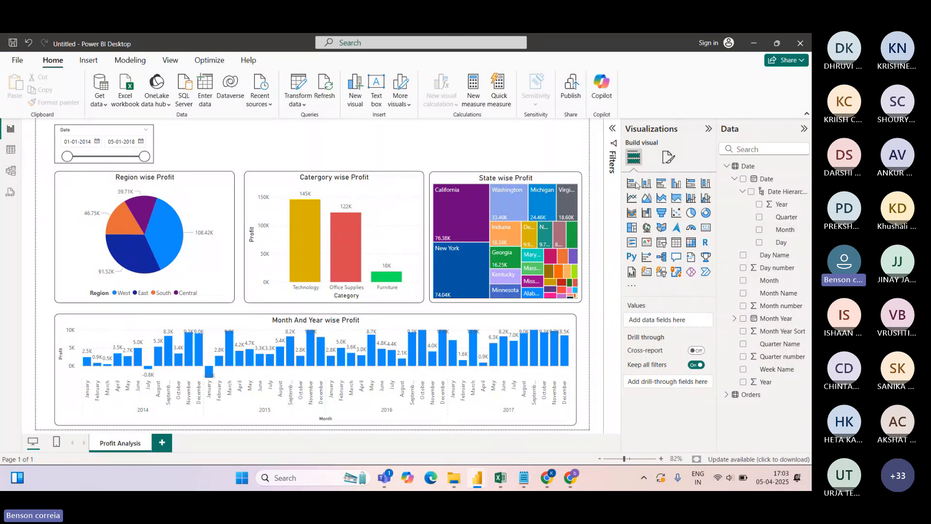
click(725, 167)
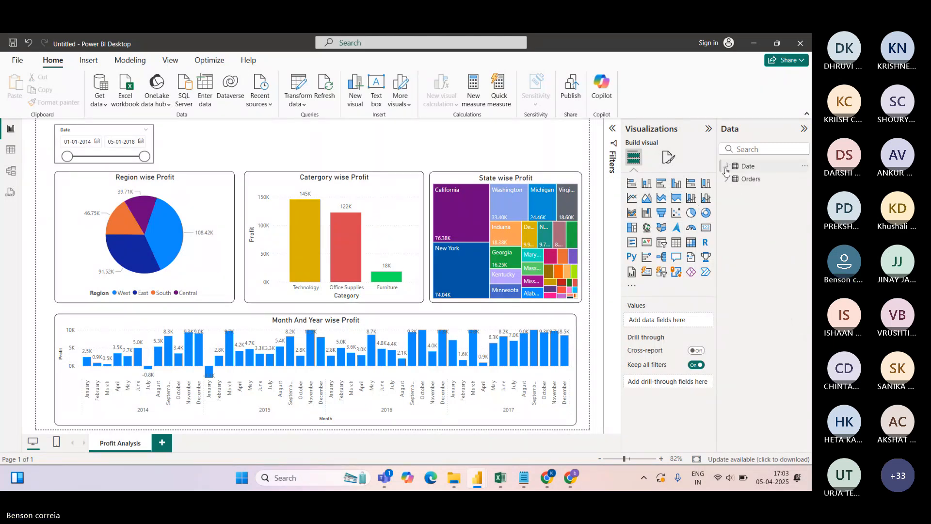
click(10, 149)
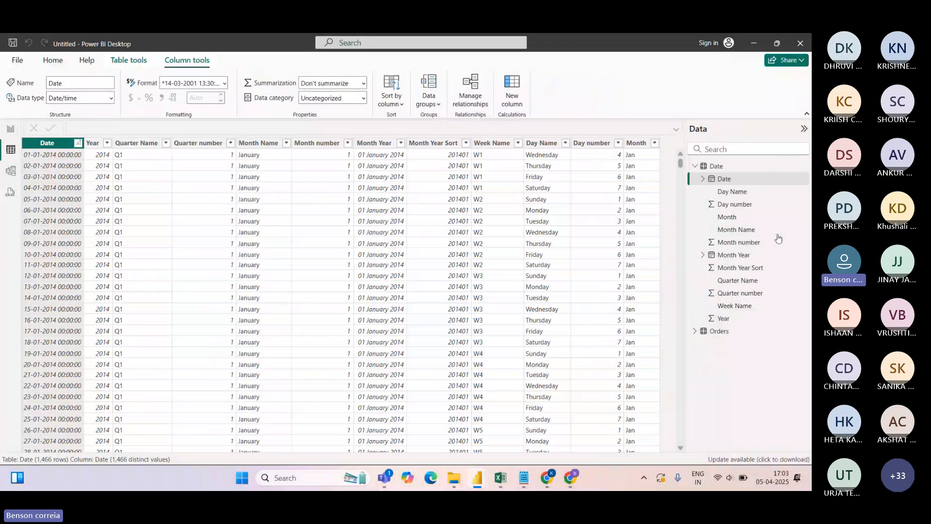
click(696, 167)
click(695, 178)
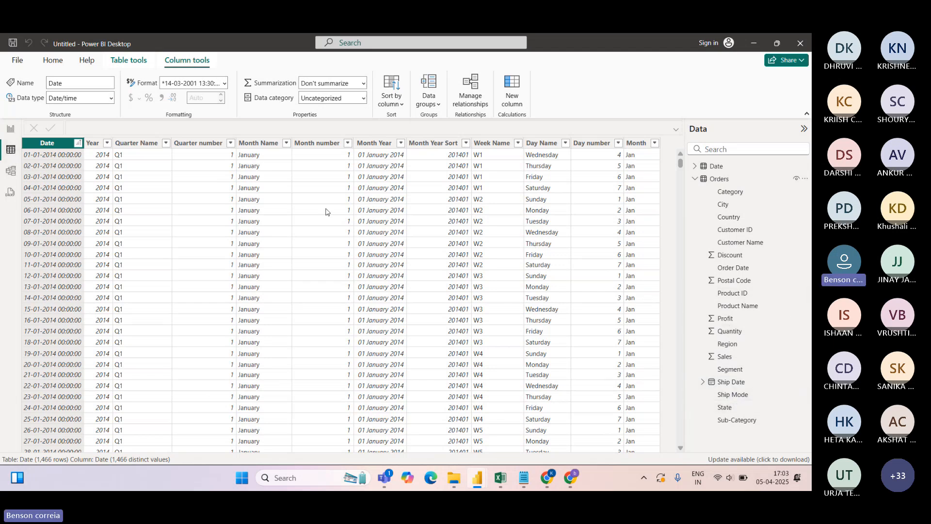
click(715, 180)
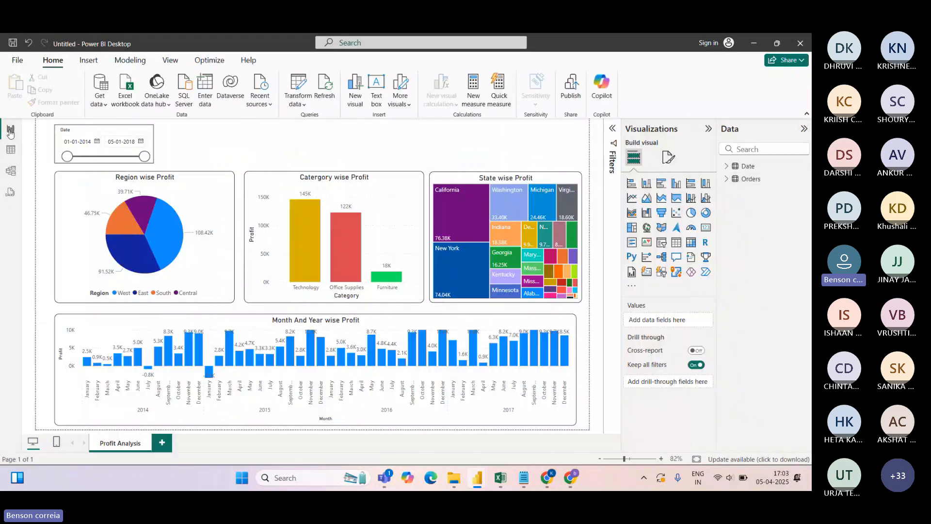
click(10, 129)
Duplicate the date slicer and place the copy beside the original
click(107, 133)
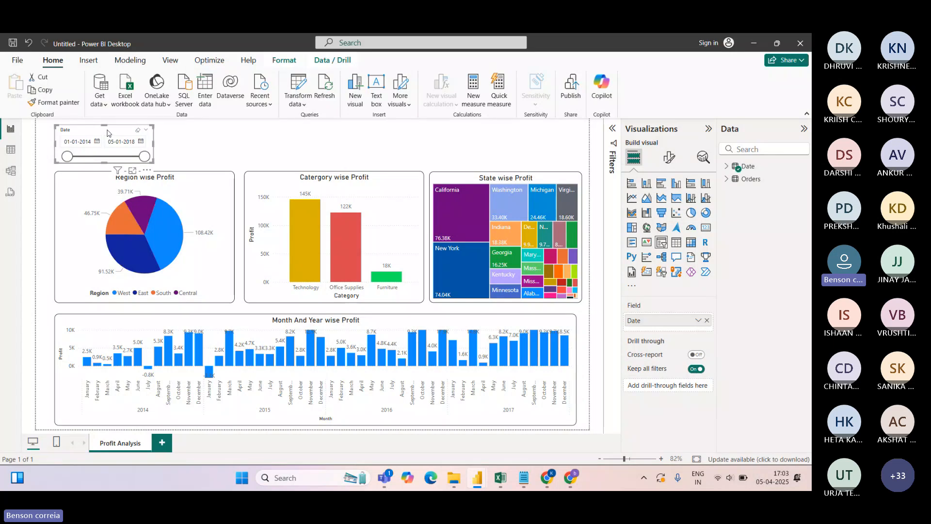
key(ctrl+c)
key(ctrl+v)
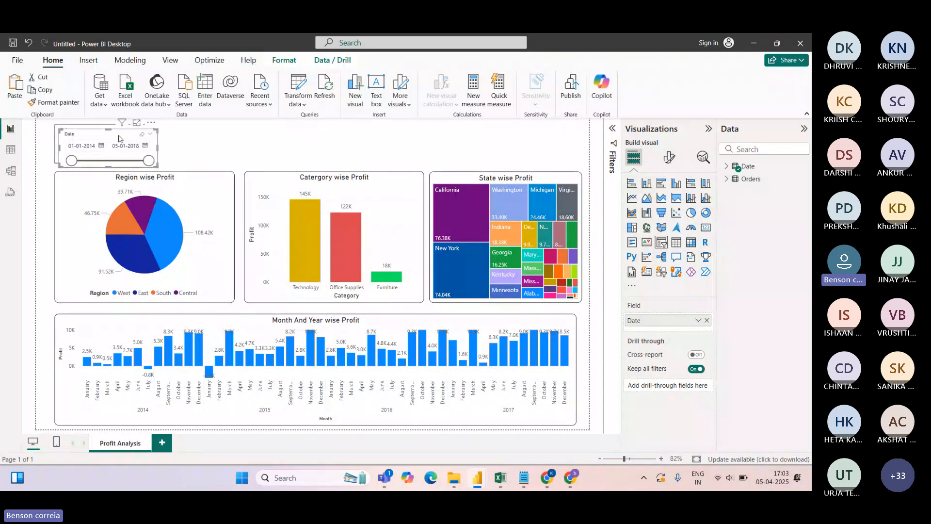
drag(110, 133, 220, 138)
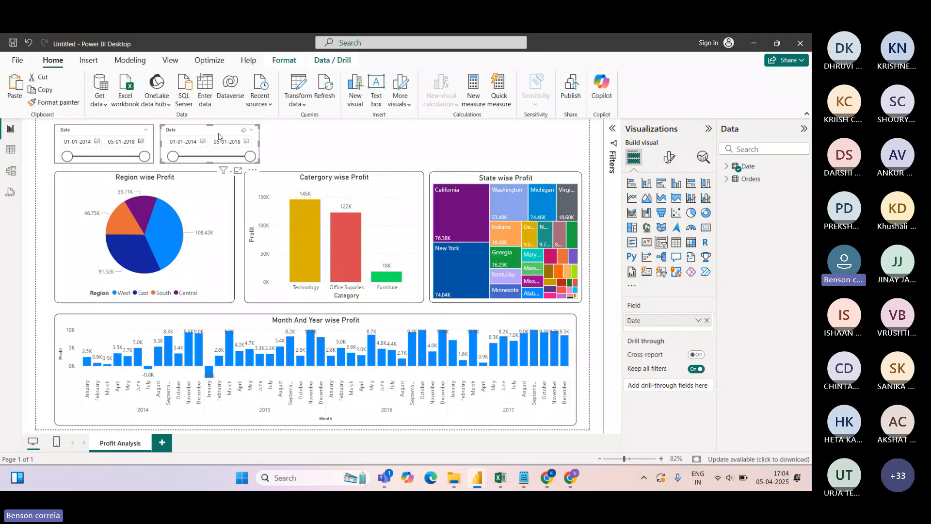
Replace the copy's Date field with Segment from the Orders table
click(725, 179)
click(707, 322)
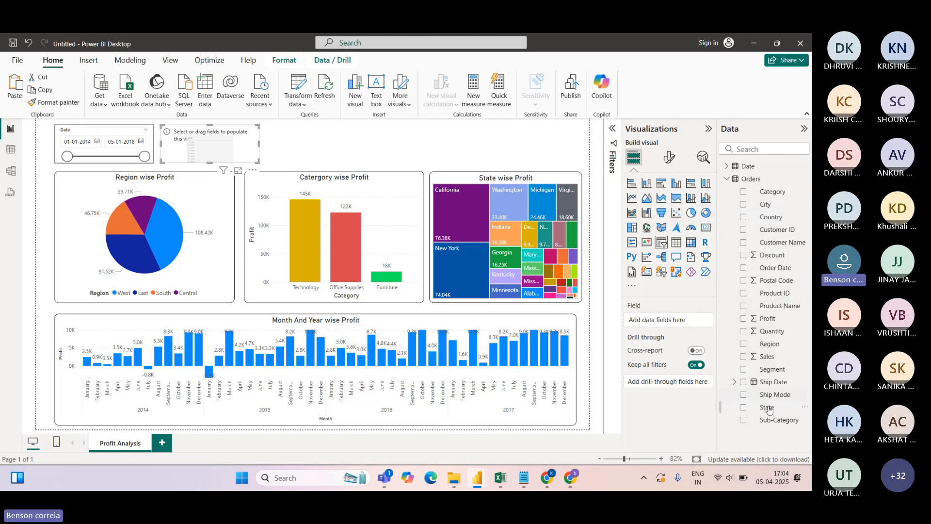
drag(771, 394, 681, 321)
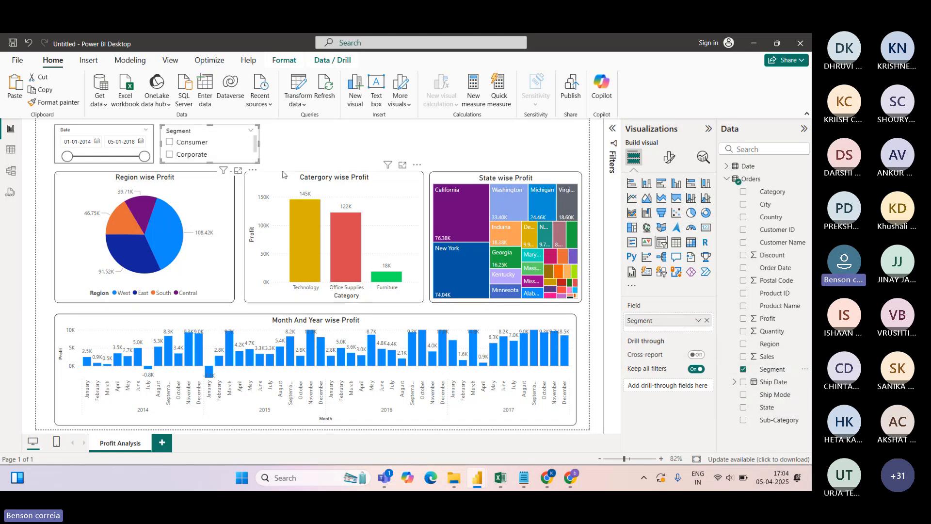
Set the Segment slicer's style to Dropdown and make it narrower
click(669, 156)
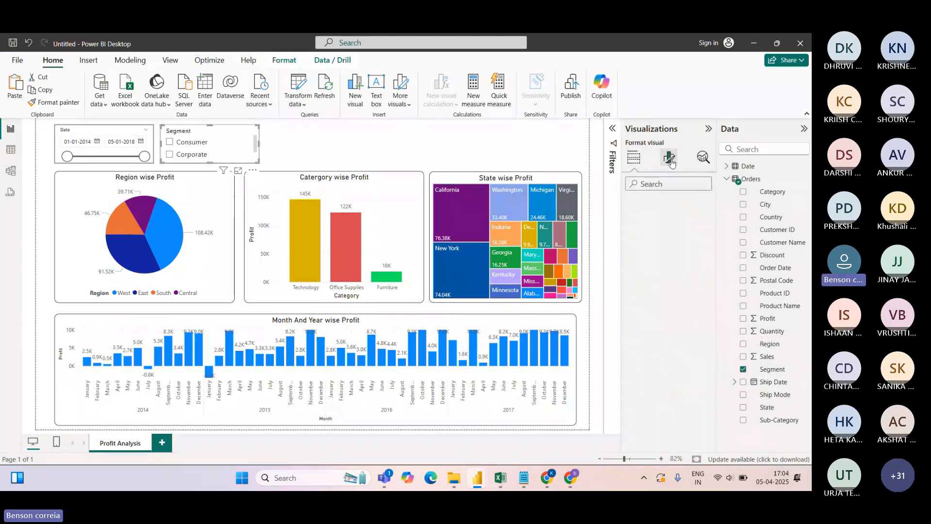
click(629, 230)
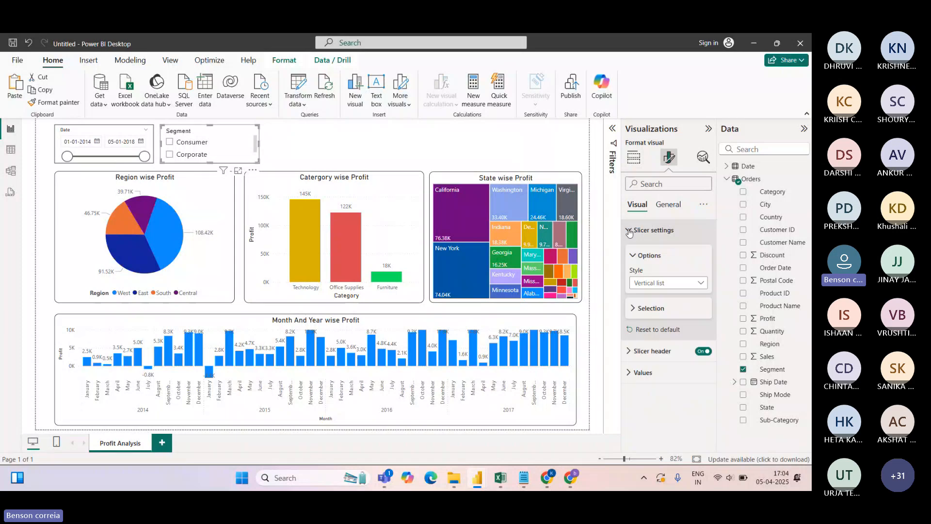
click(702, 283)
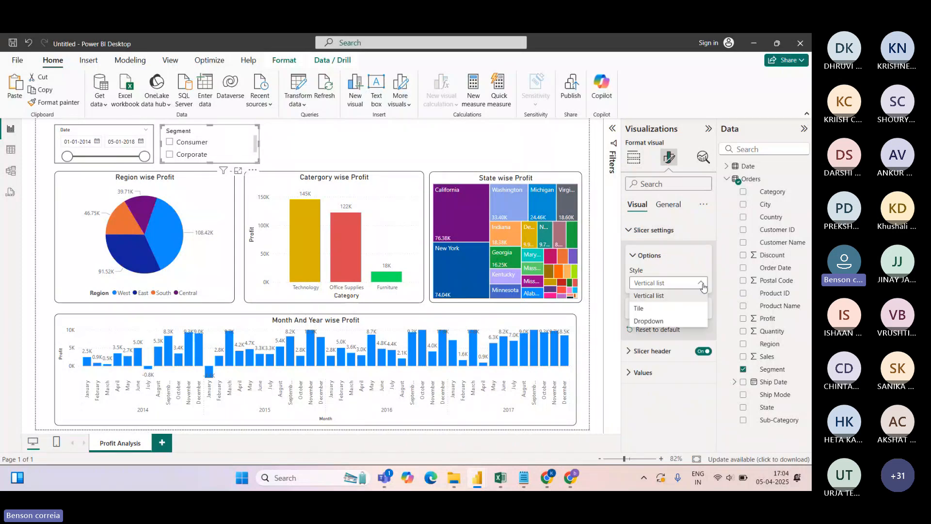
click(649, 320)
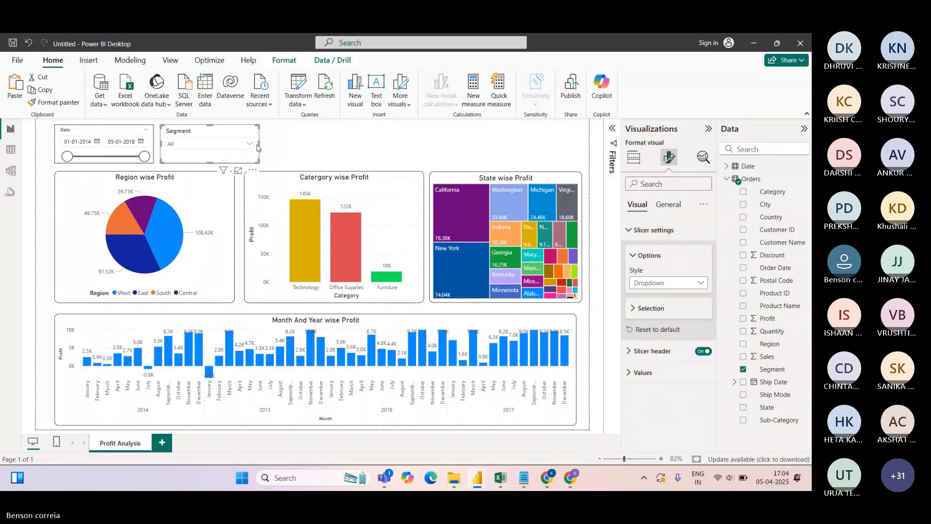
mouse_move(259, 144)
mouse_down()
mouse_move(219, 144)
mouse_move(243, 148)
mouse_up()
Check the Segment values against the Orders data table and narrow the dropdown slightly
click(212, 144)
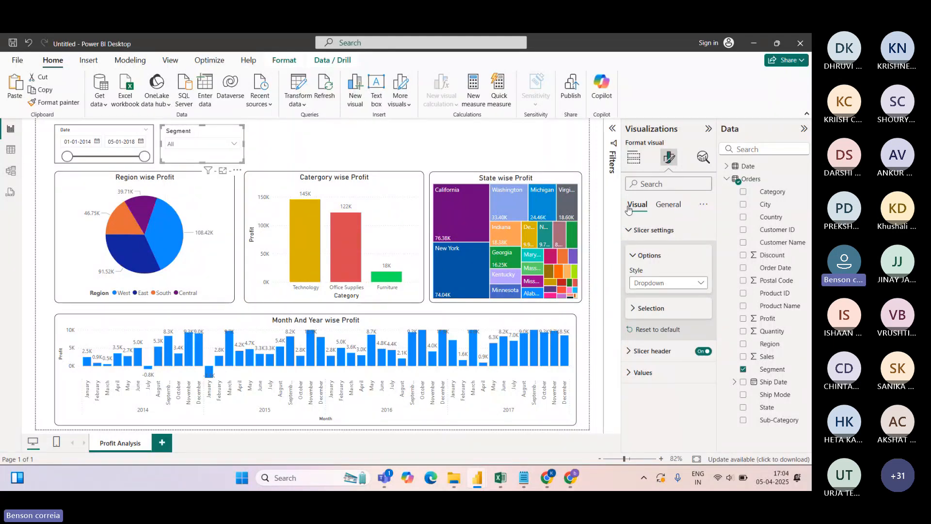
click(634, 157)
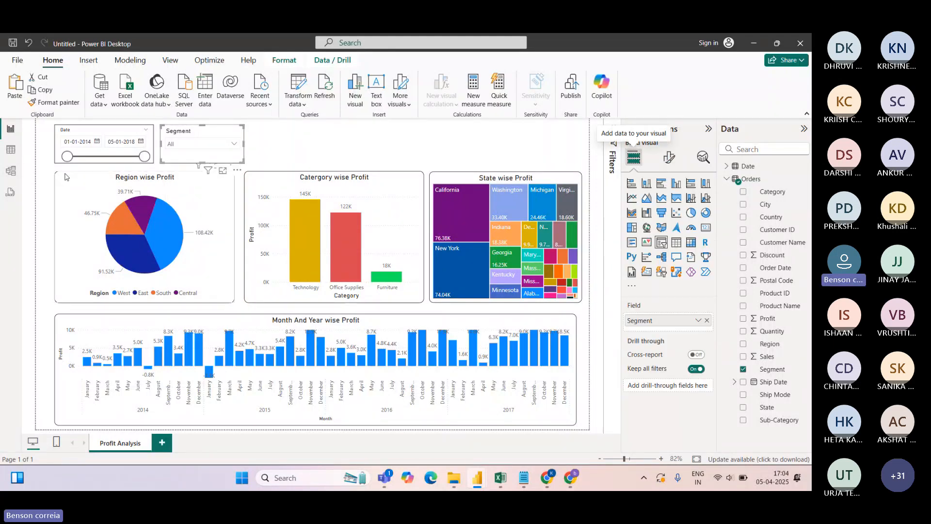
click(10, 151)
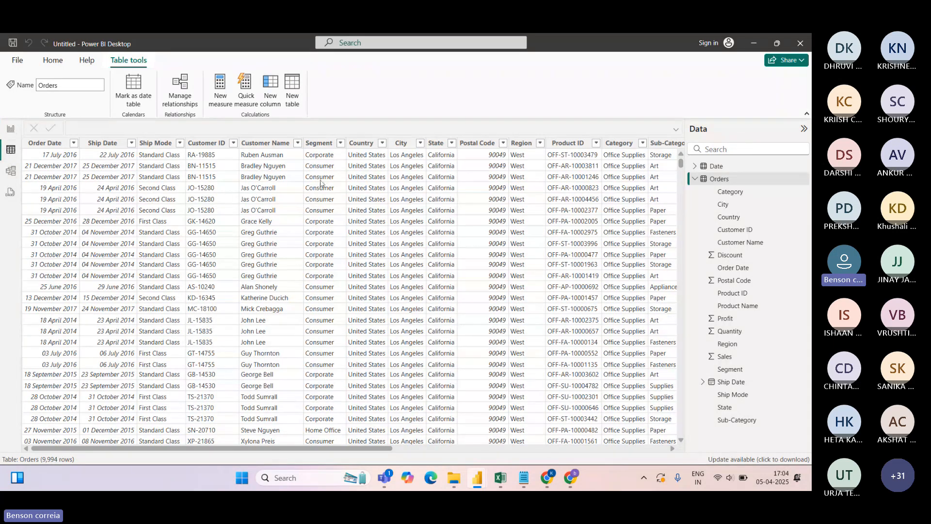
click(10, 129)
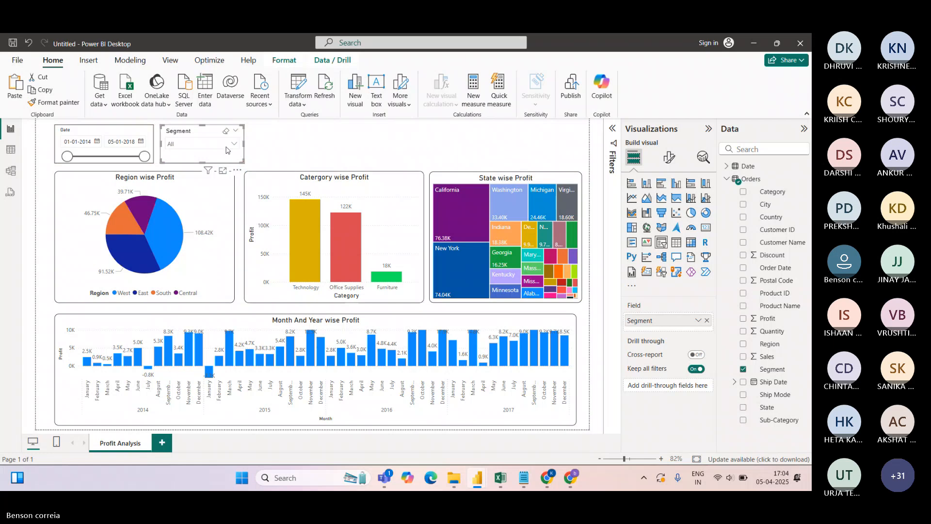
click(233, 145)
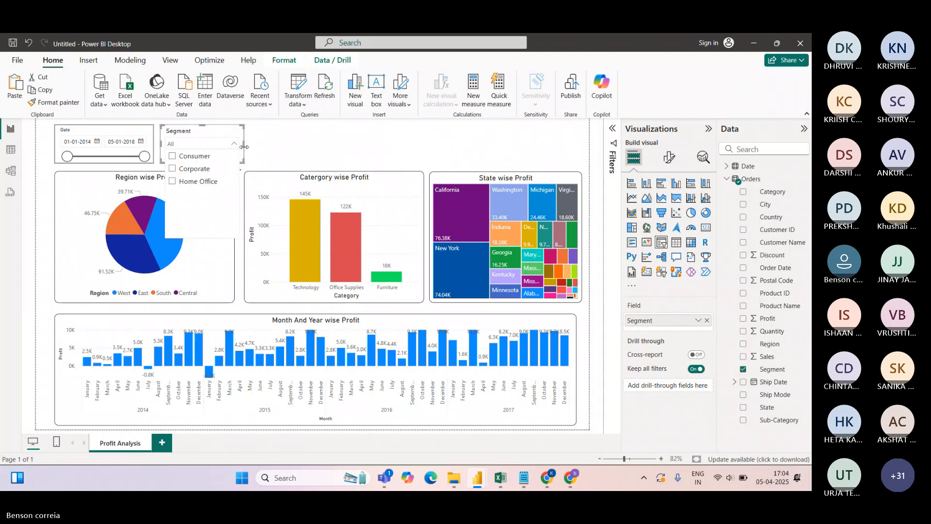
drag(243, 145, 235, 146)
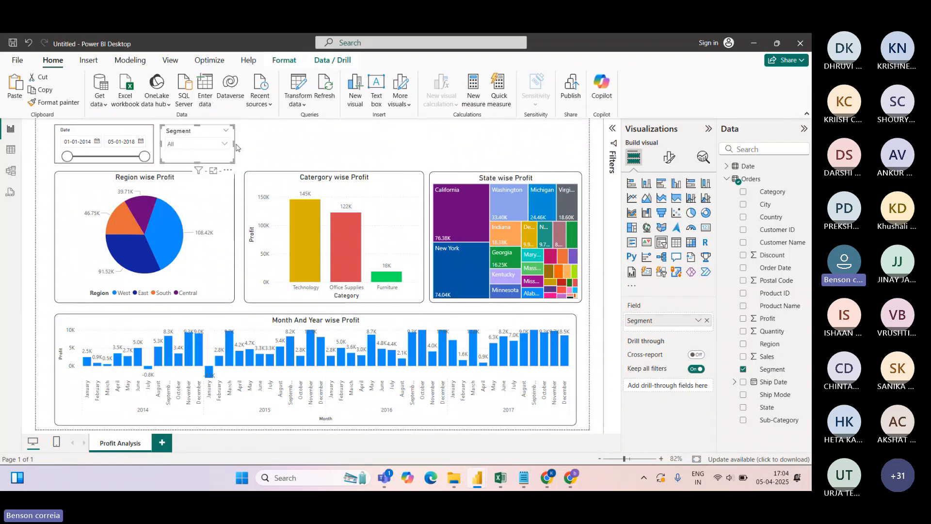
Test filtering by Consumer and Corporate, then clear the Segment slicer back to All
click(66, 159)
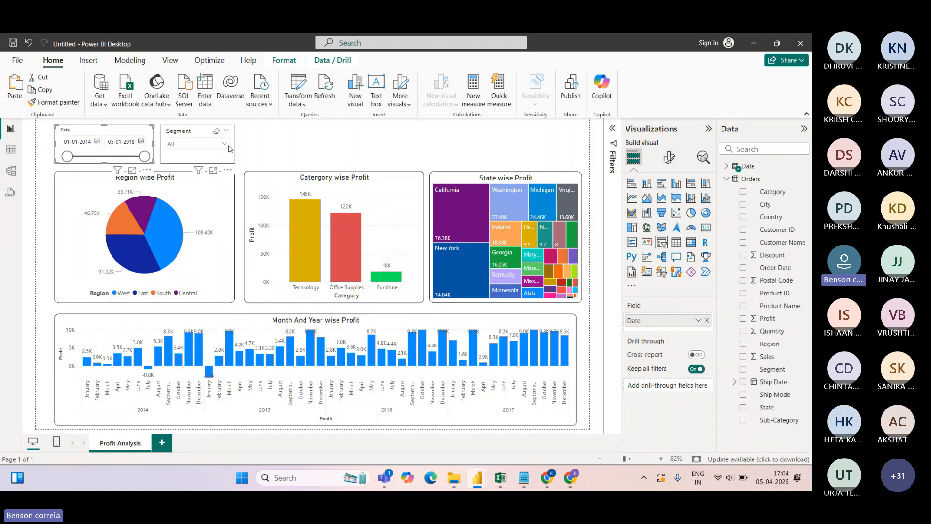
click(194, 143)
click(206, 156)
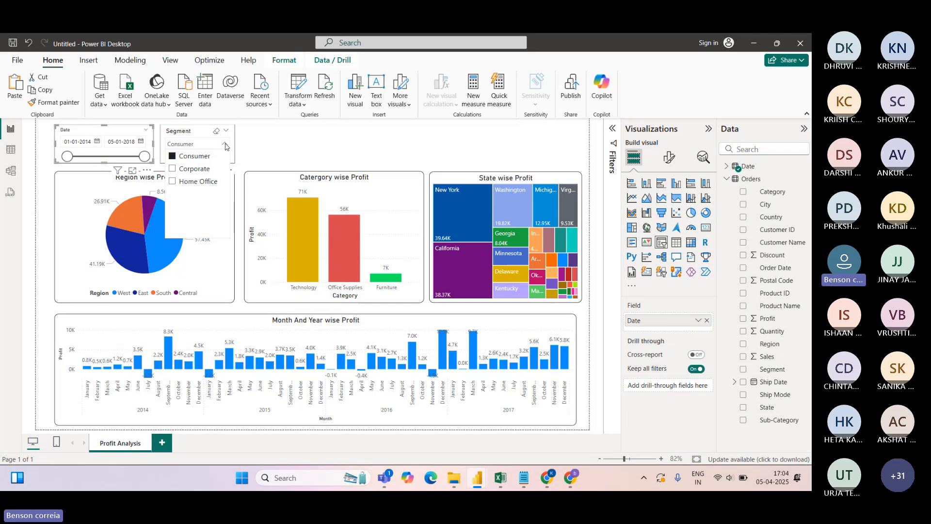
click(224, 168)
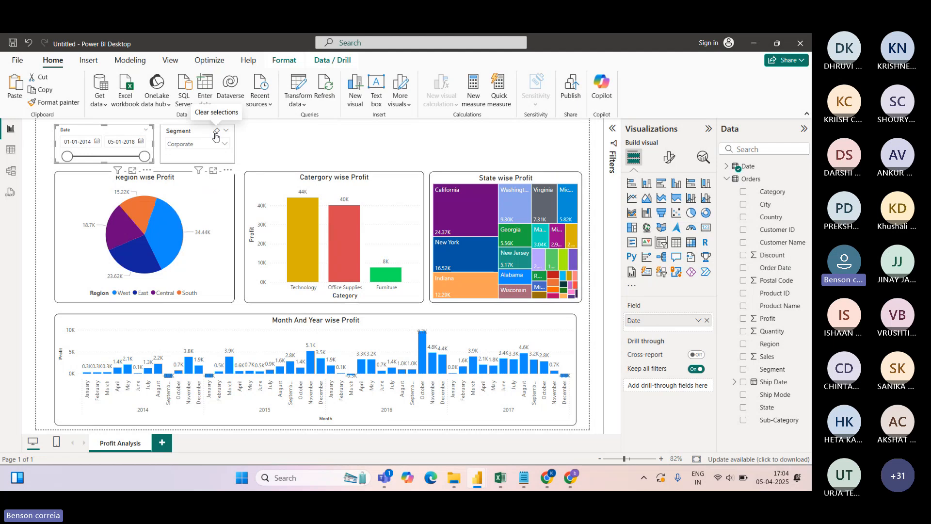
click(216, 131)
click(669, 157)
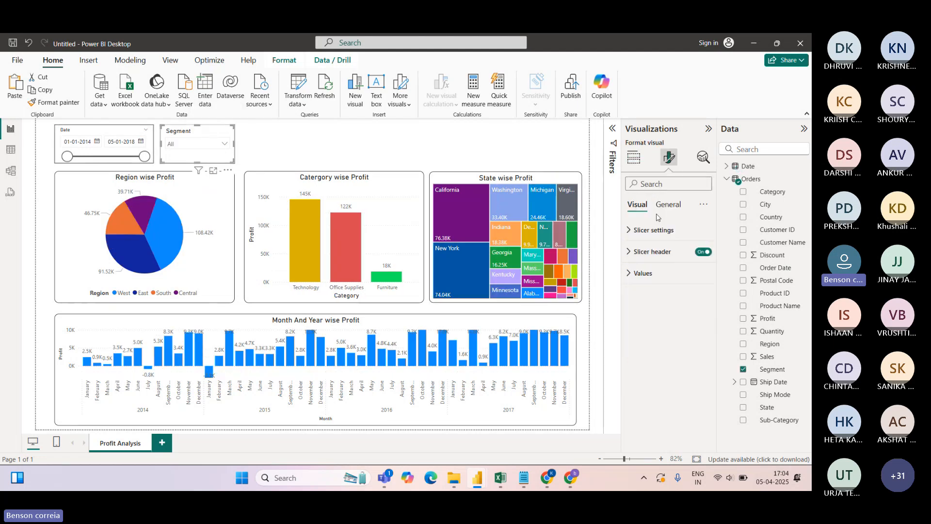
Show the Segment slicer as widened tiles and try Consumer, Corporate and Home Office
click(630, 230)
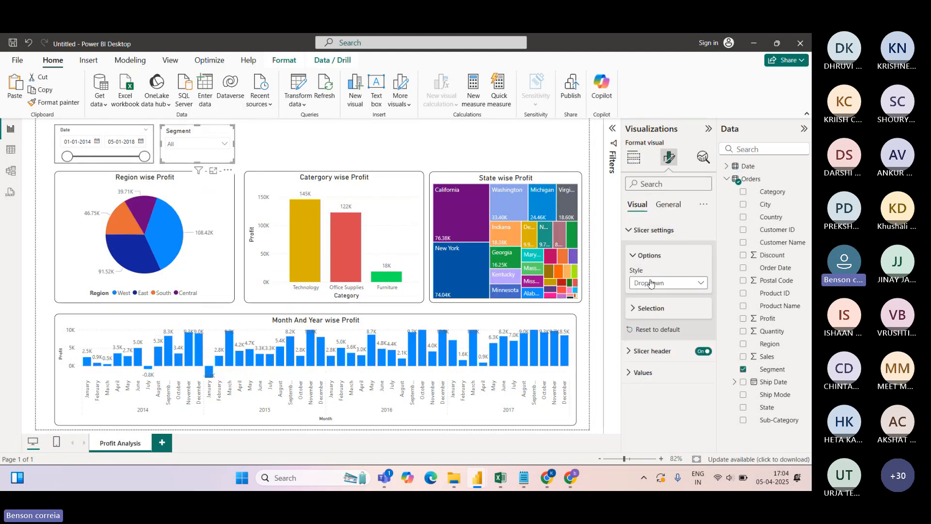
click(652, 282)
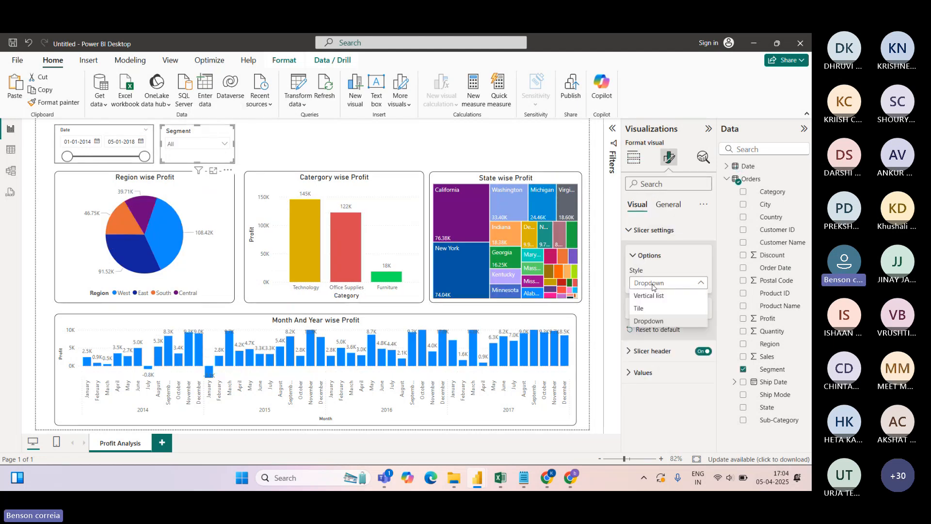
click(648, 306)
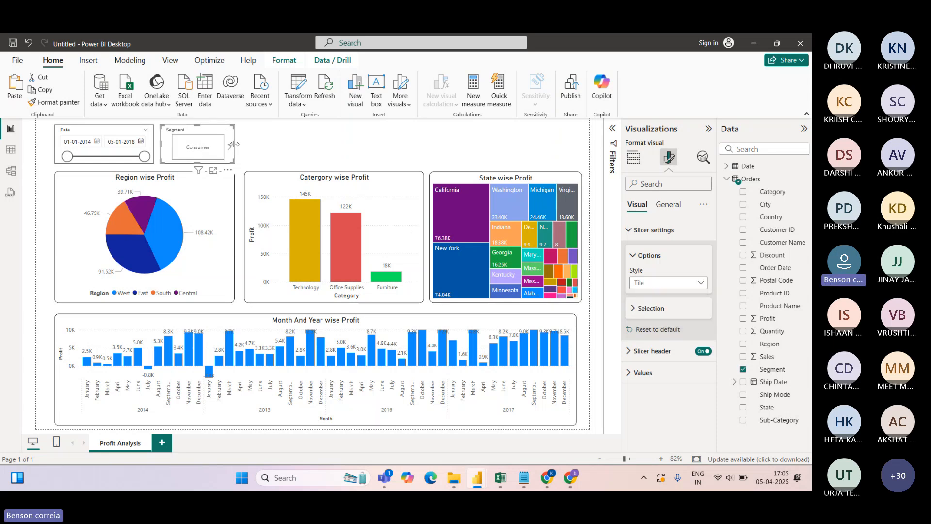
drag(235, 144, 335, 145)
click(196, 147)
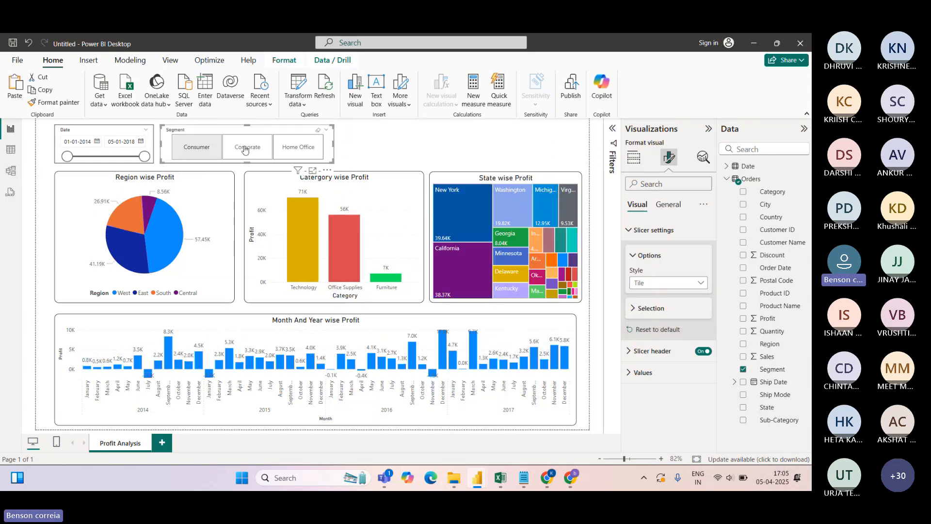
click(246, 148)
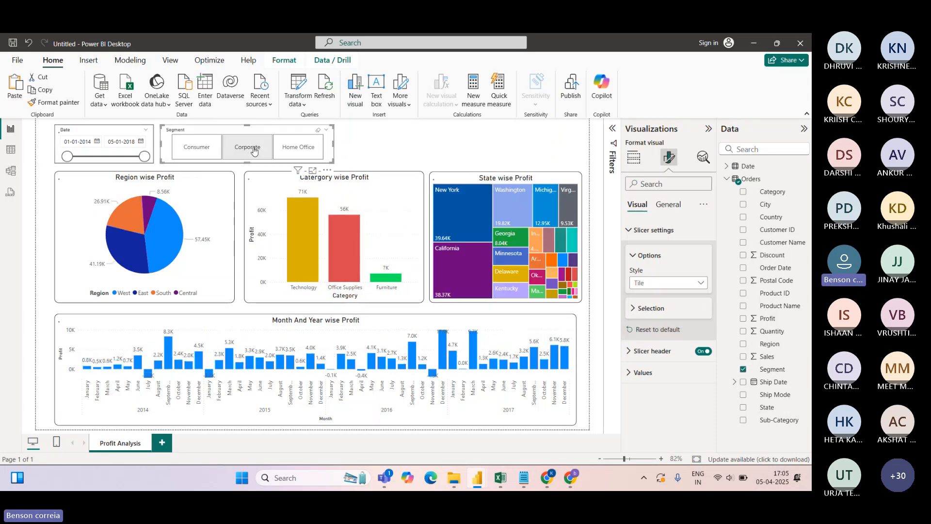
click(307, 151)
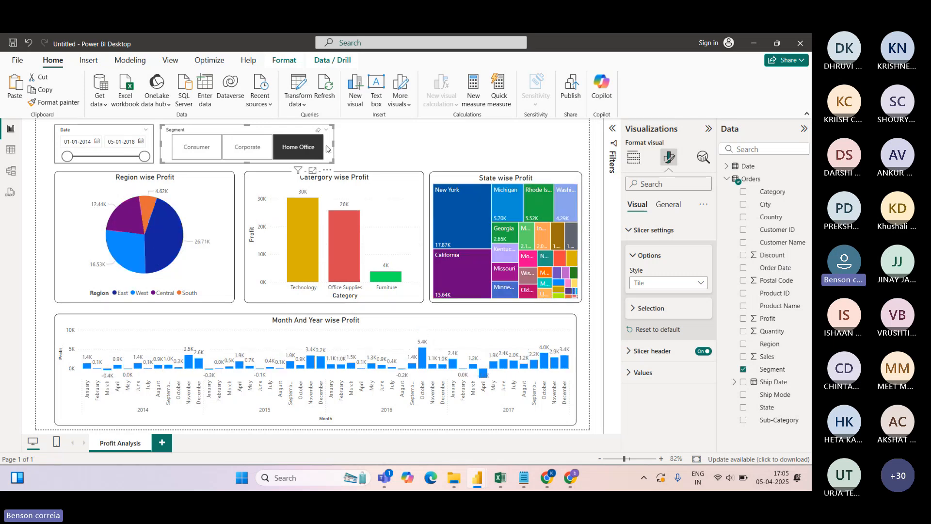
click(189, 147)
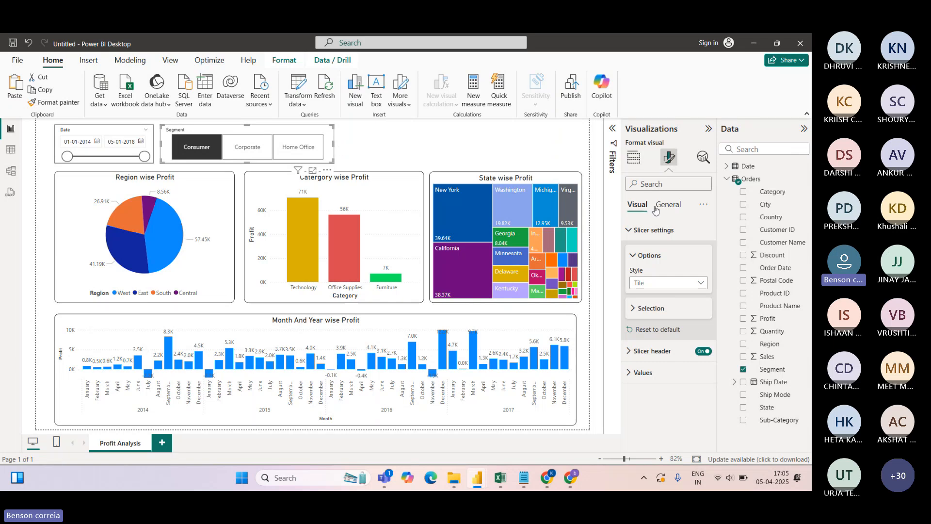
Switch the Segment slicer back to a narrow Dropdown style
click(652, 283)
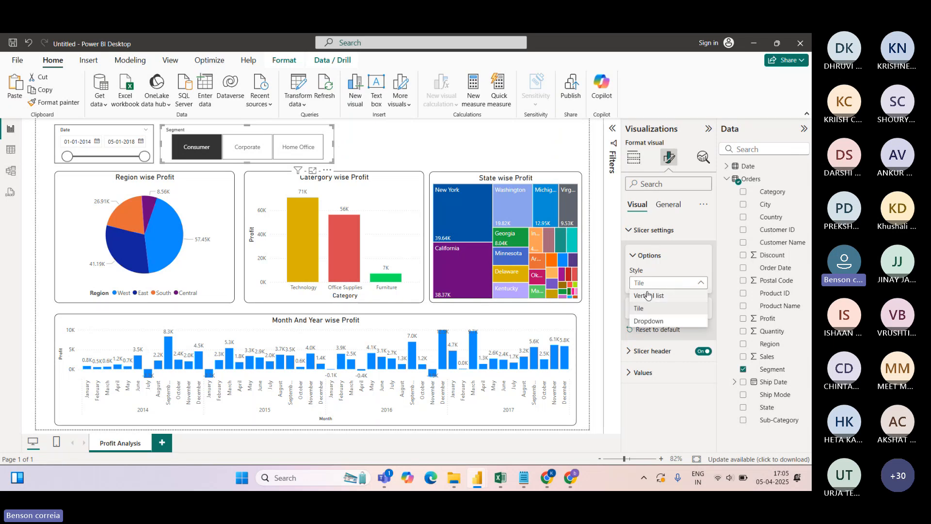
click(649, 321)
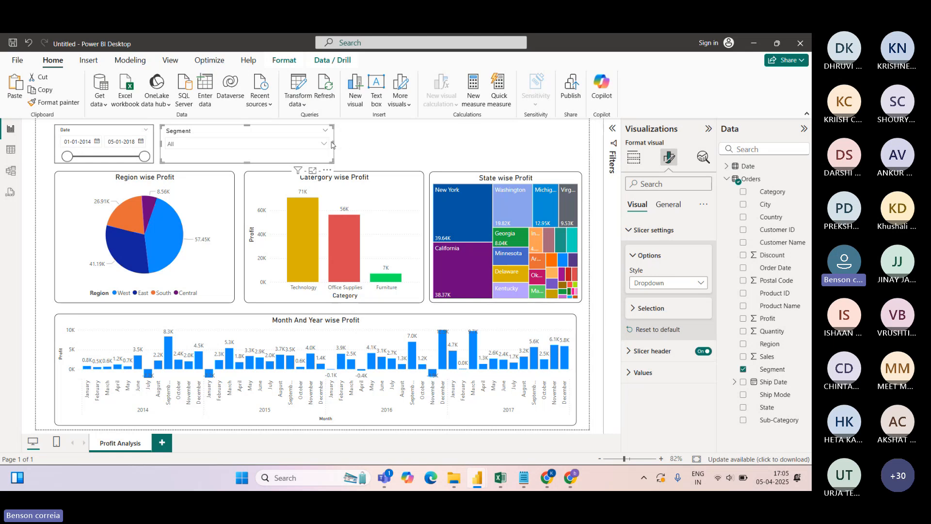
drag(333, 142, 235, 144)
click(209, 143)
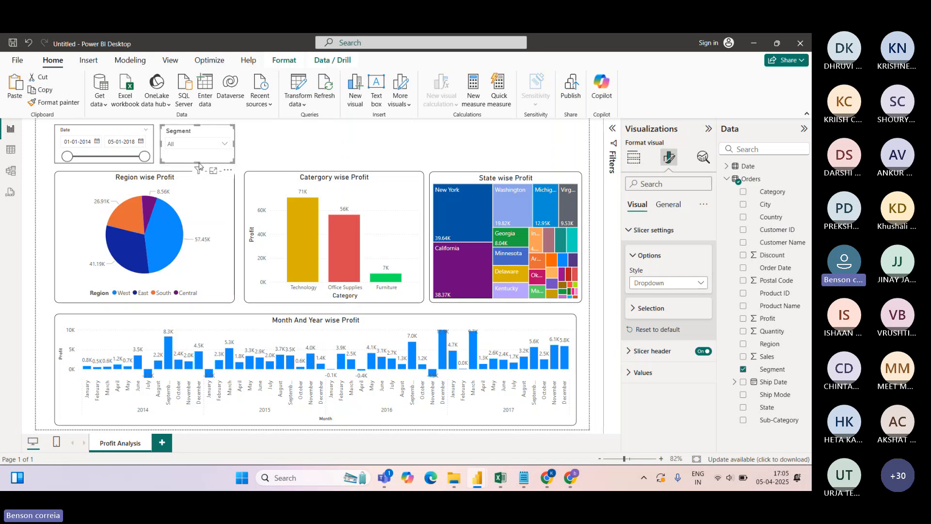
click(236, 152)
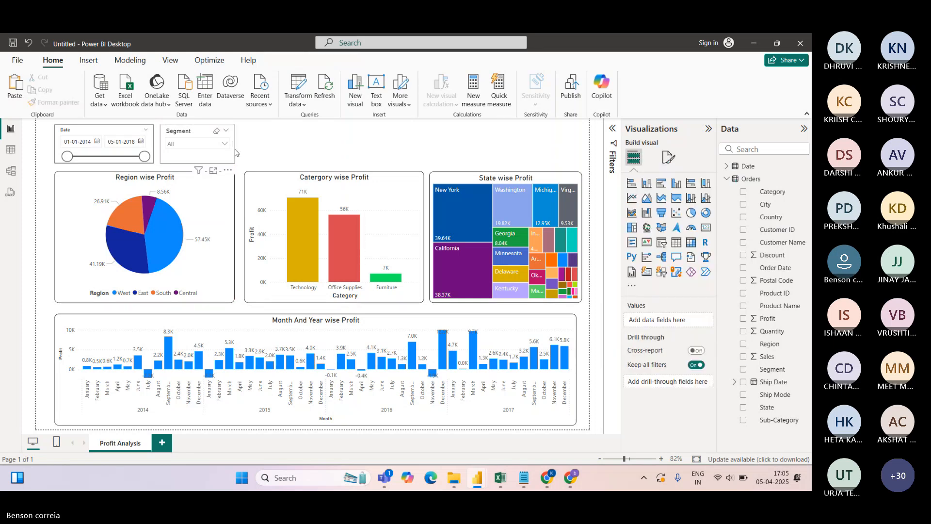
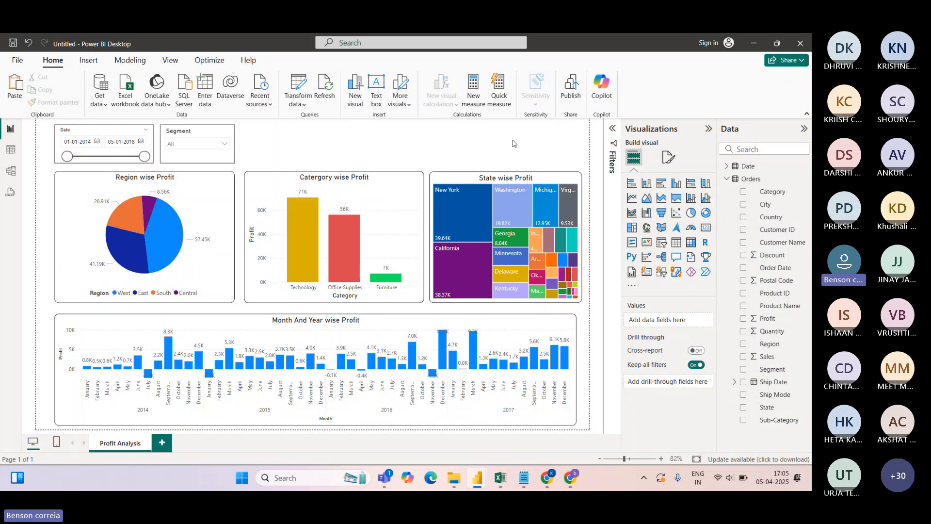
Add a card above State wise Profit showing Sum of Profit (286.40K), and size it to fit
click(706, 229)
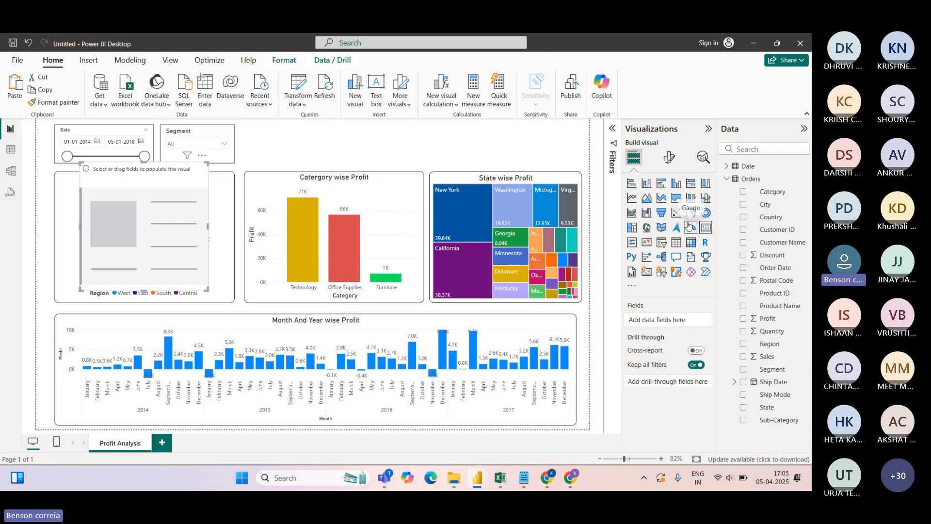
drag(127, 228, 390, 184)
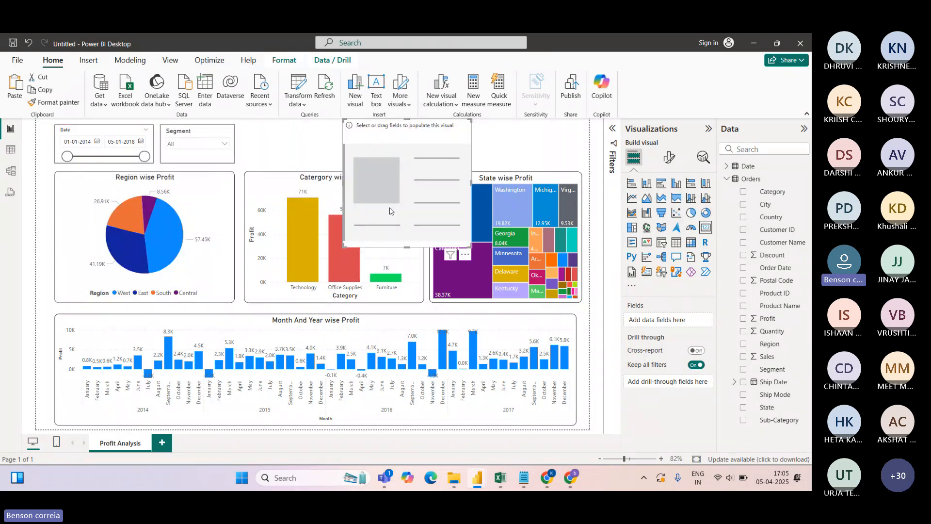
drag(406, 245, 406, 156)
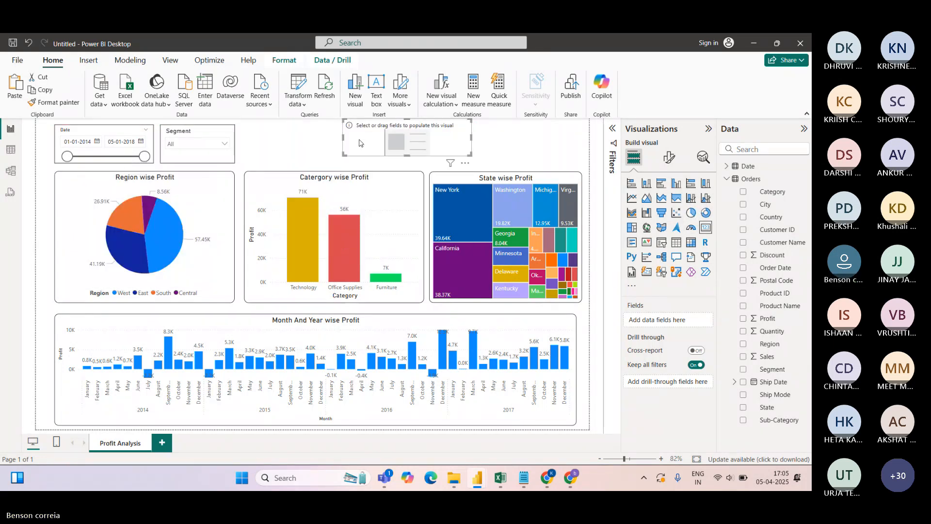
drag(342, 138, 516, 138)
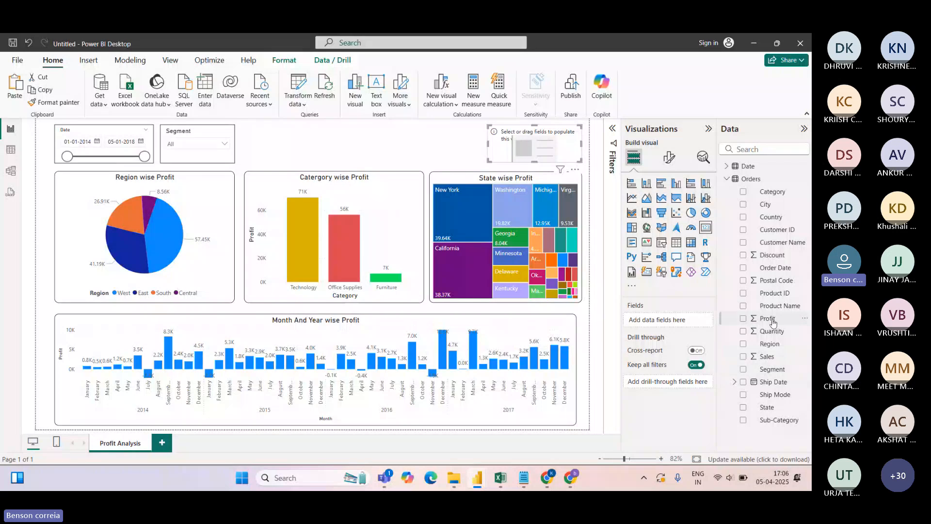
drag(771, 322, 677, 324)
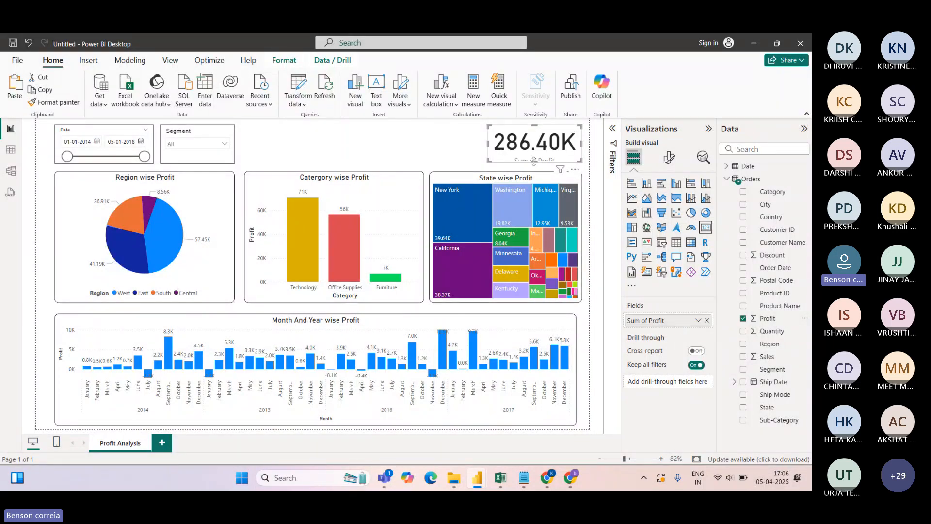
mouse_move(534, 161)
mouse_down()
mouse_move(535, 170)
mouse_move(525, 163)
mouse_up()
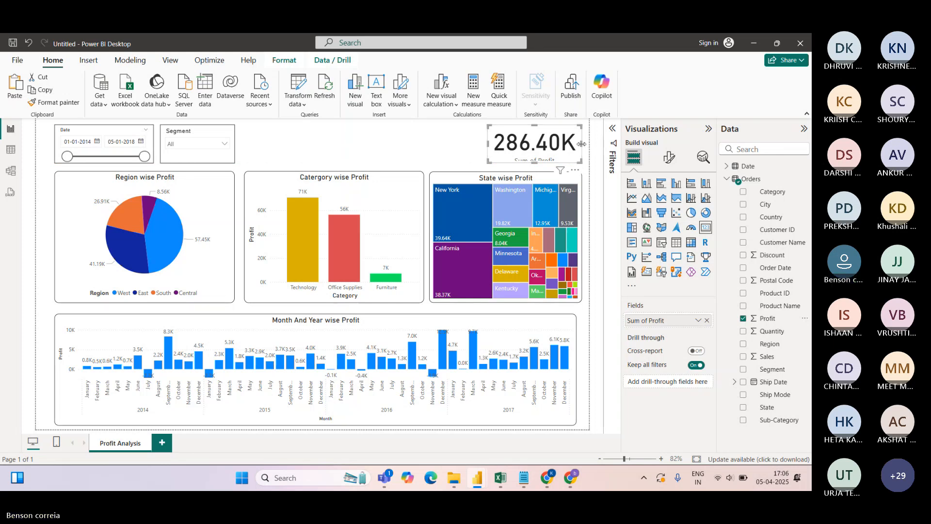
drag(581, 144, 576, 144)
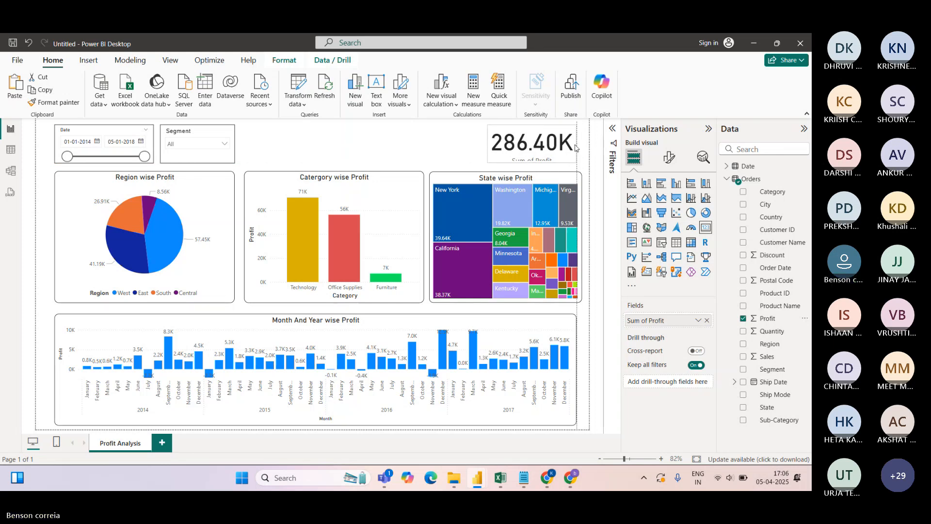
Set the card's callout value font size to 30 and narrow the card from its left edge
click(670, 163)
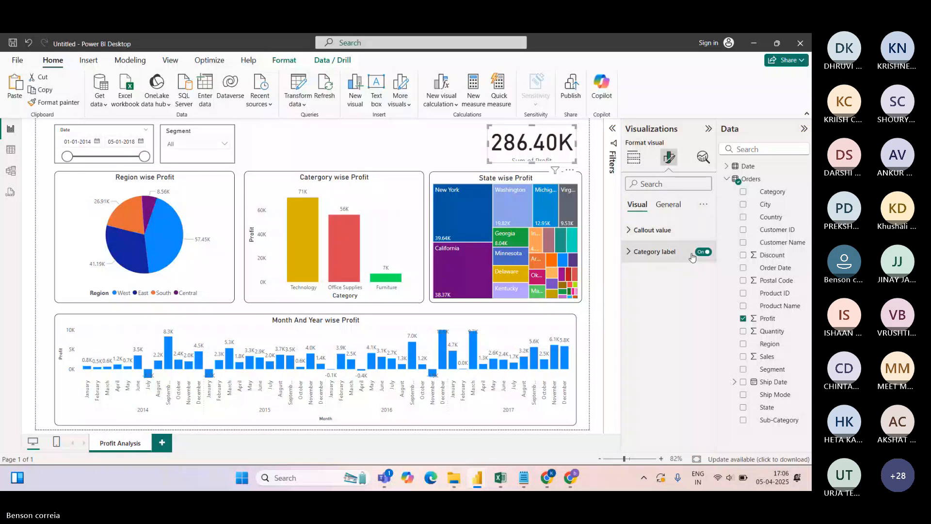
click(630, 230)
drag(698, 266, 678, 268)
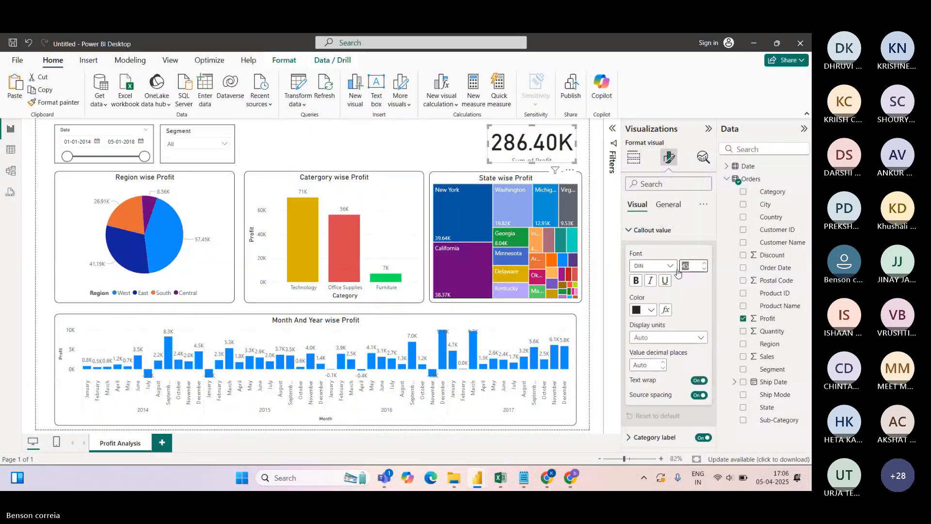
text(30)
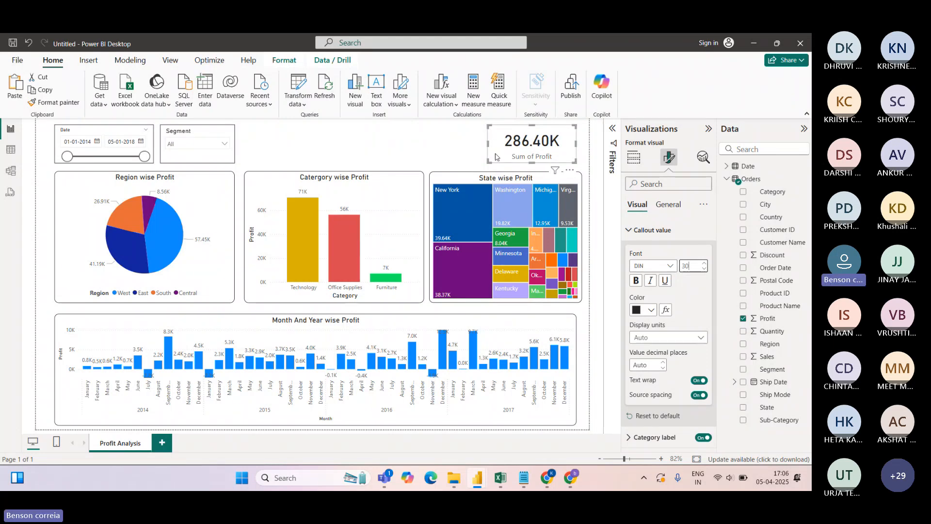
drag(487, 143, 506, 143)
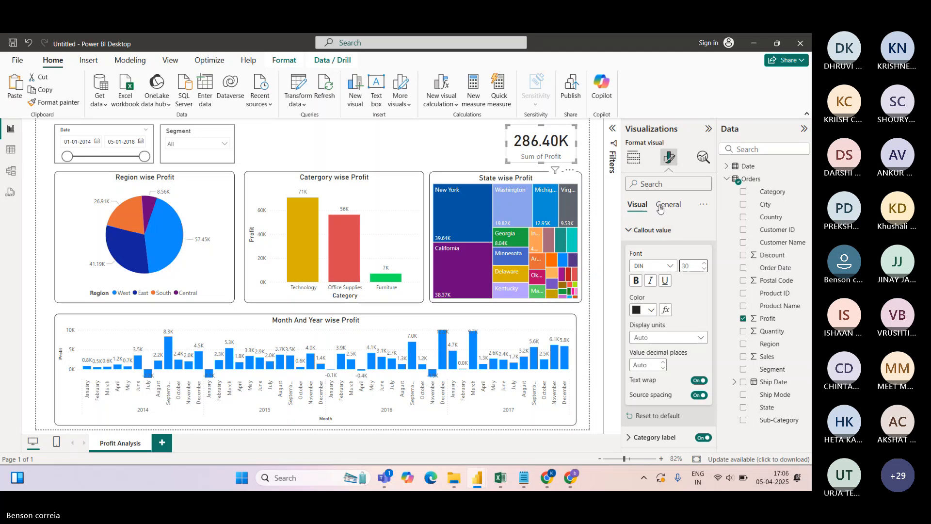
Keep the callout display units at Auto and review the card's general and title settings
click(652, 338)
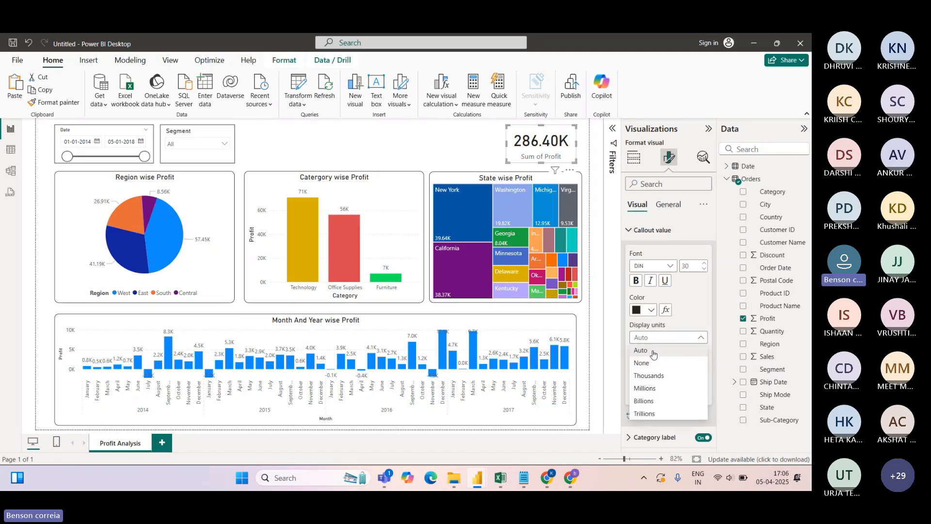
click(630, 231)
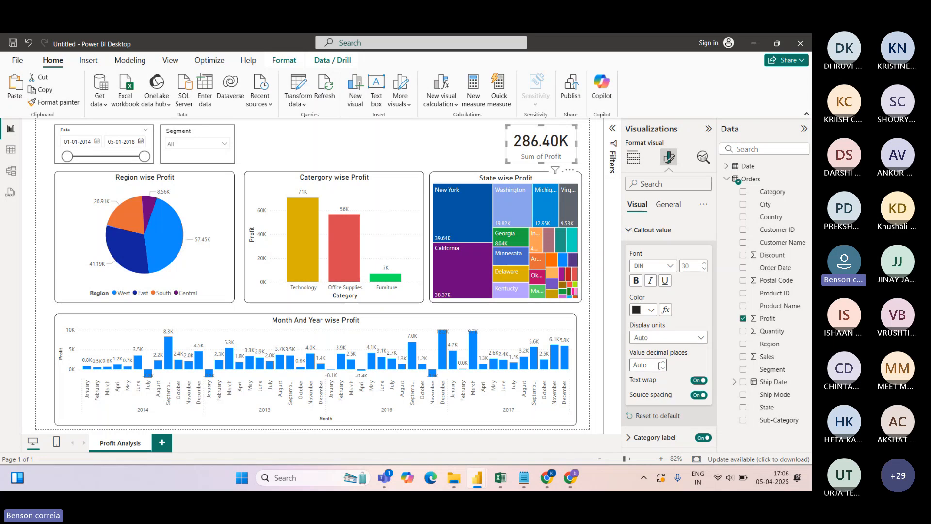
click(668, 205)
click(634, 156)
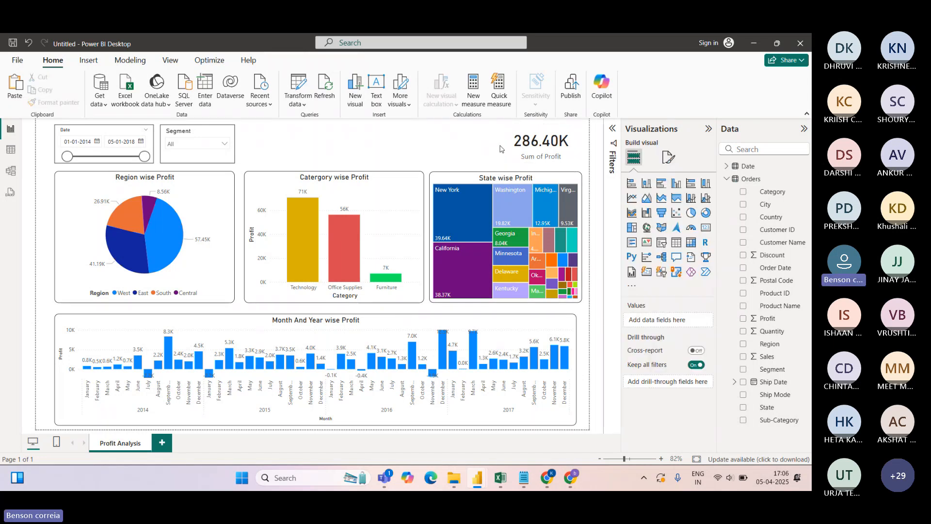
click(669, 156)
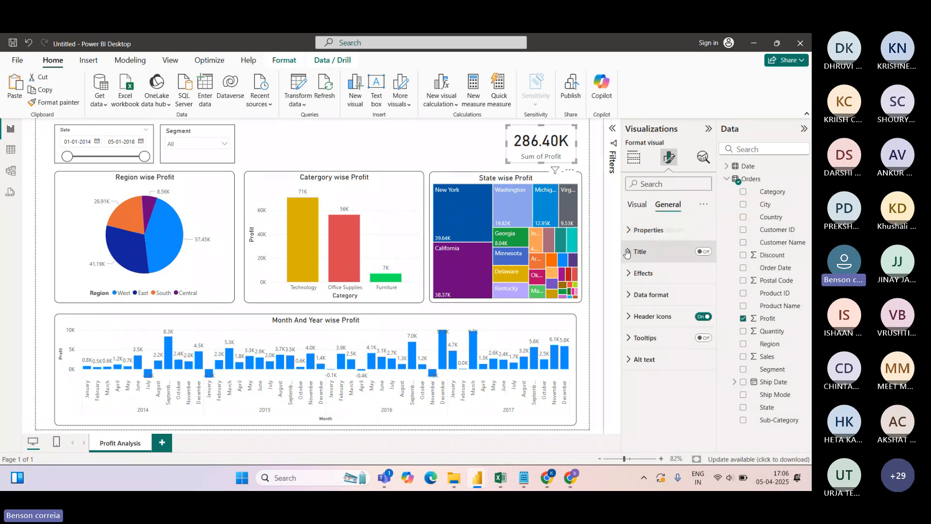
click(637, 258)
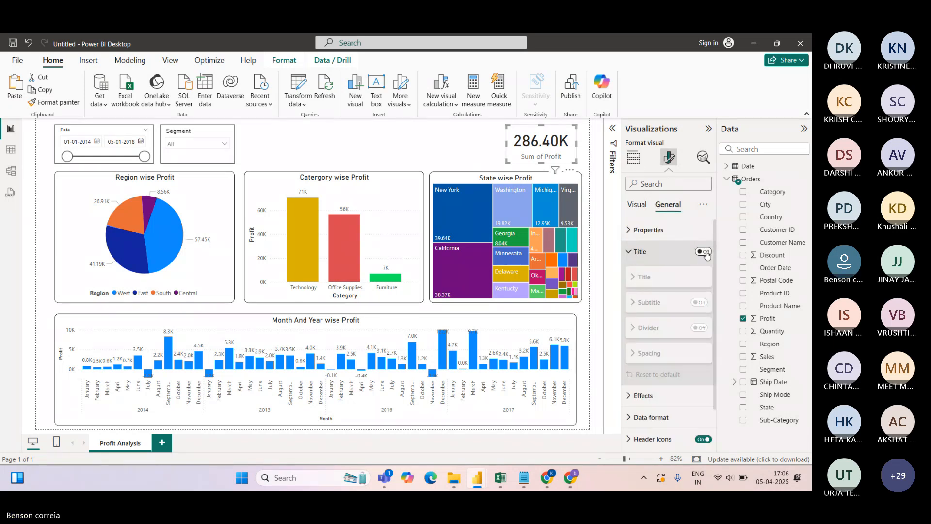
click(634, 156)
Rename the card's Sum of Profit field to 'Total Profit' in the Fields well
double_click(650, 320)
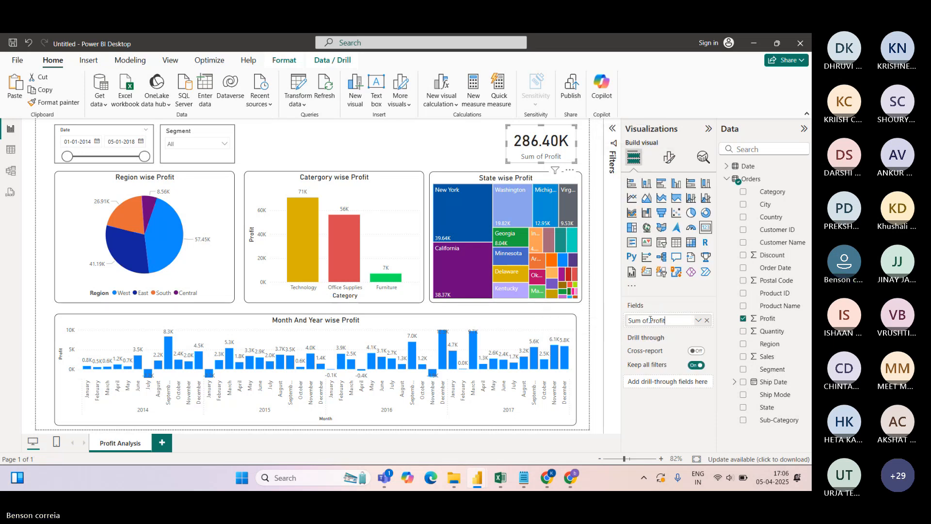
key(Right)
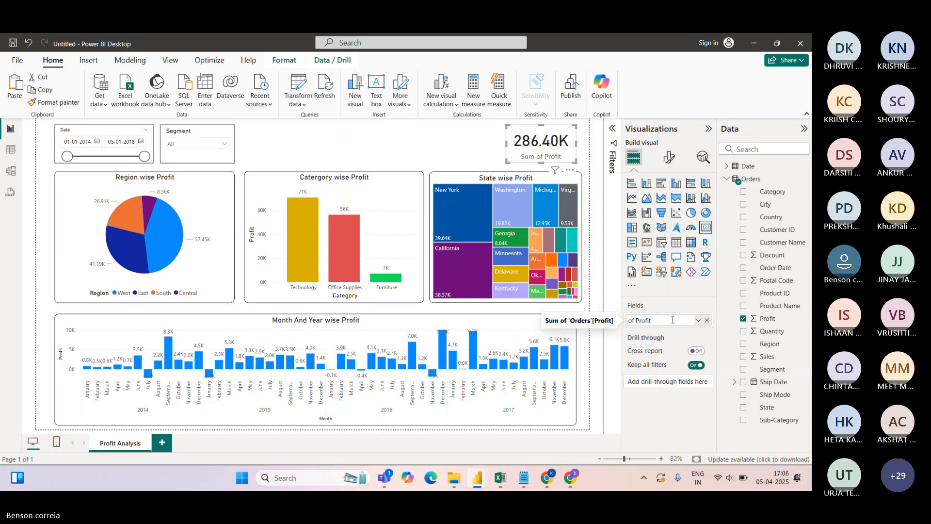
key(Delete)
key(Delete)
key(Delete)
text(Total)
key(Return)
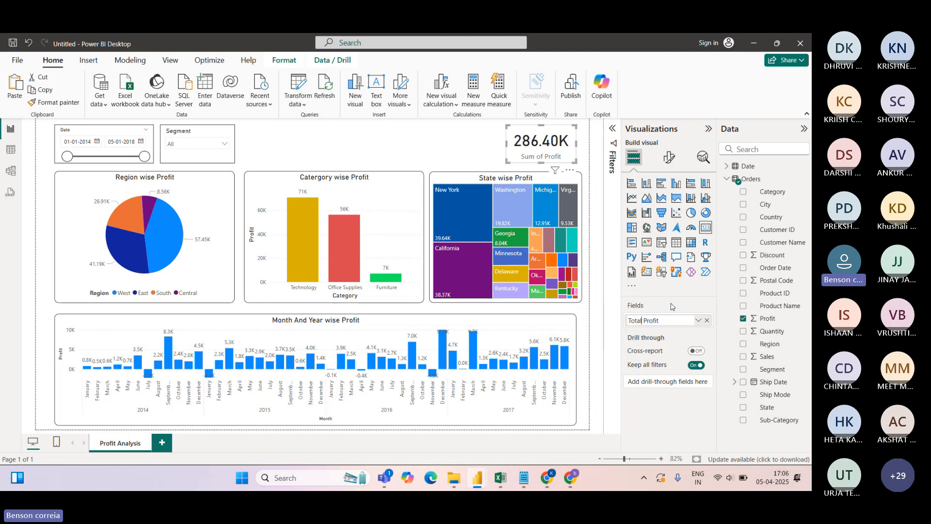
click(458, 148)
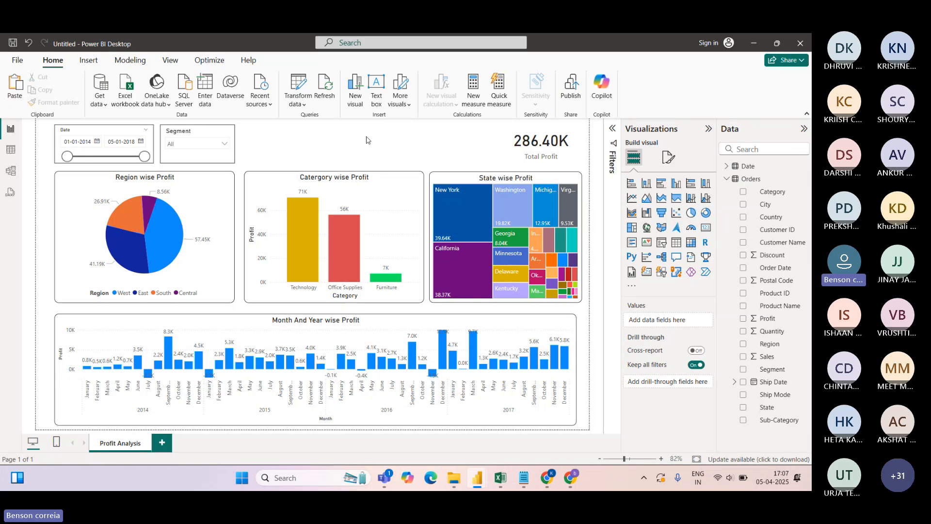
Add a text box and fit it at the page top between the slicers and the profit card
click(377, 91)
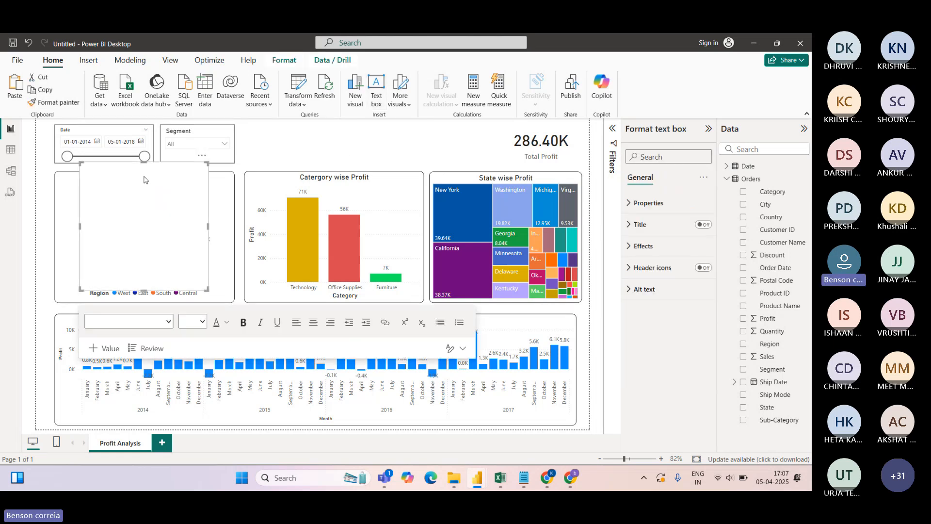
drag(144, 162, 143, 238)
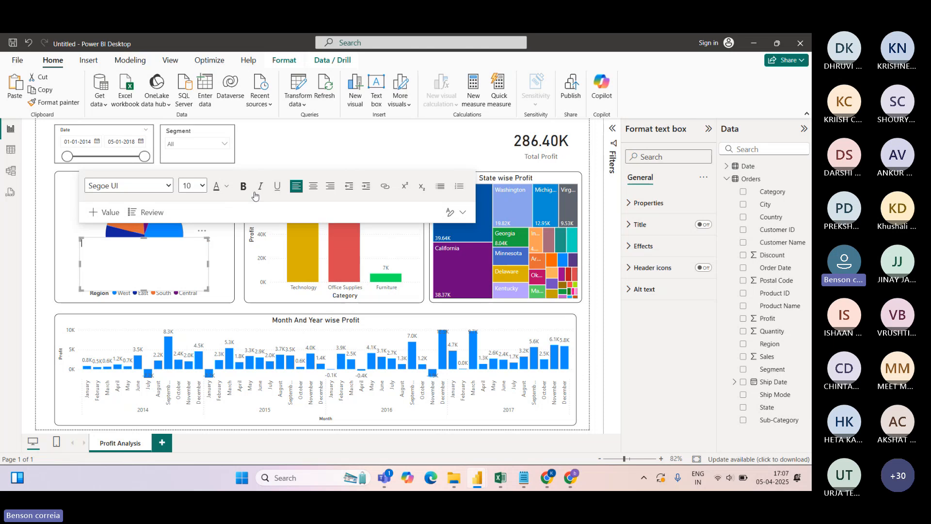
drag(206, 234, 402, 119)
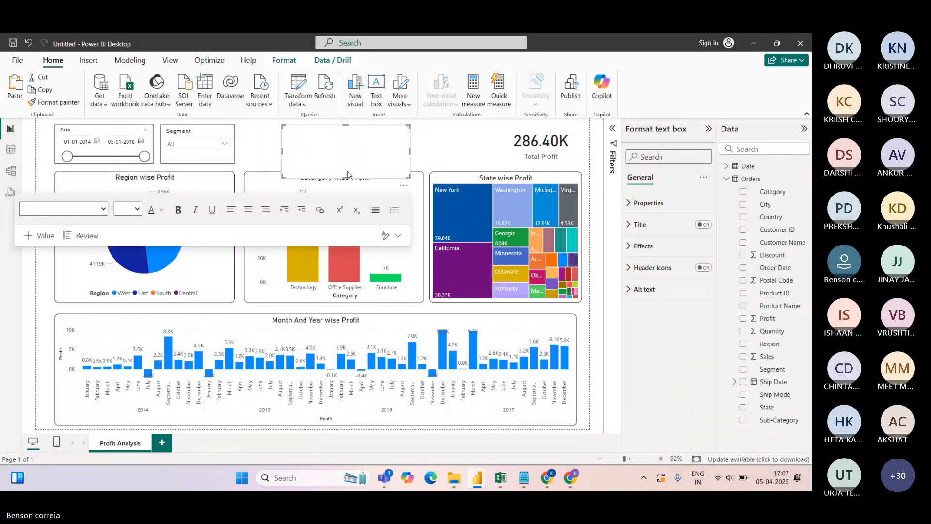
drag(358, 178, 357, 163)
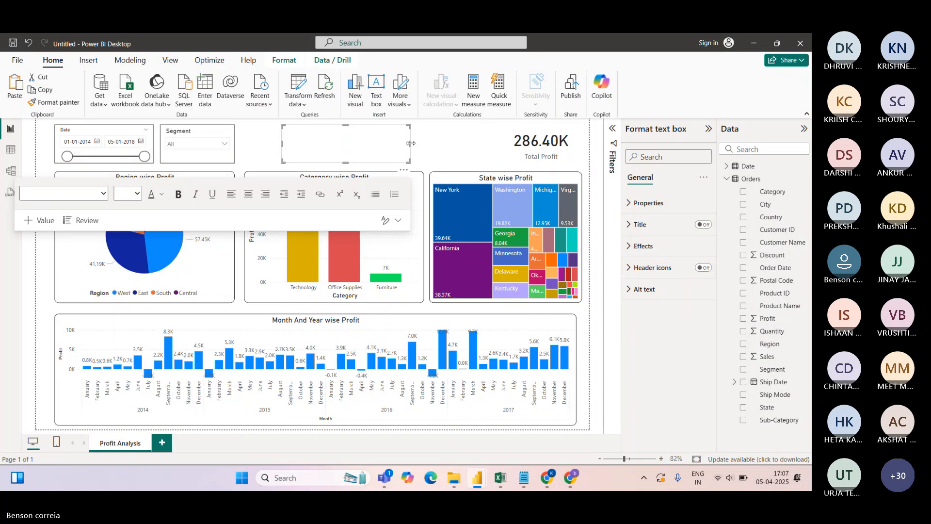
drag(410, 144, 470, 145)
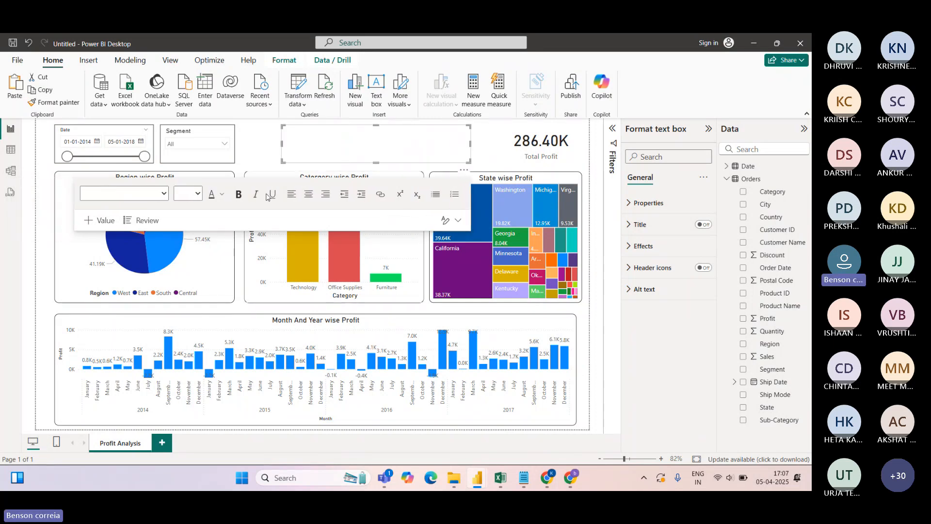
Type the title 'Profit Analysis' in the text box and select it
click(366, 154)
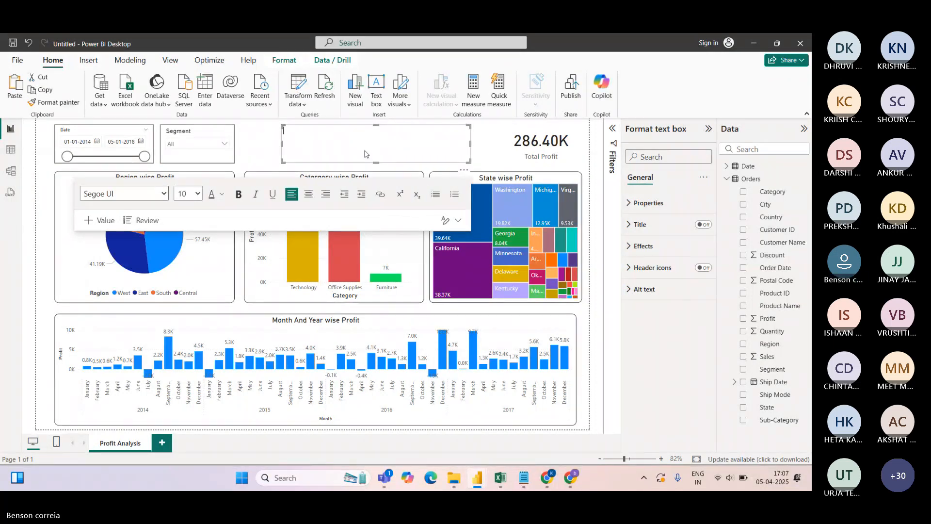
text(Profit )
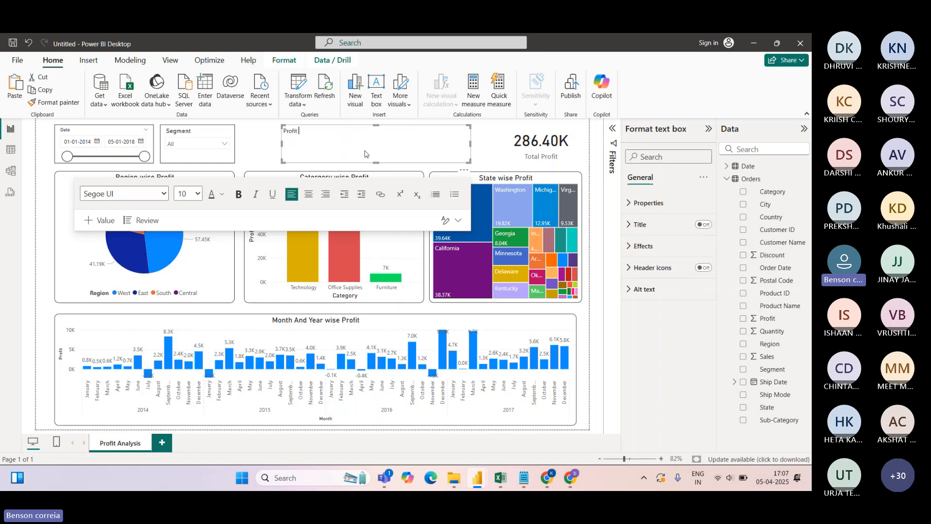
text(Analysis)
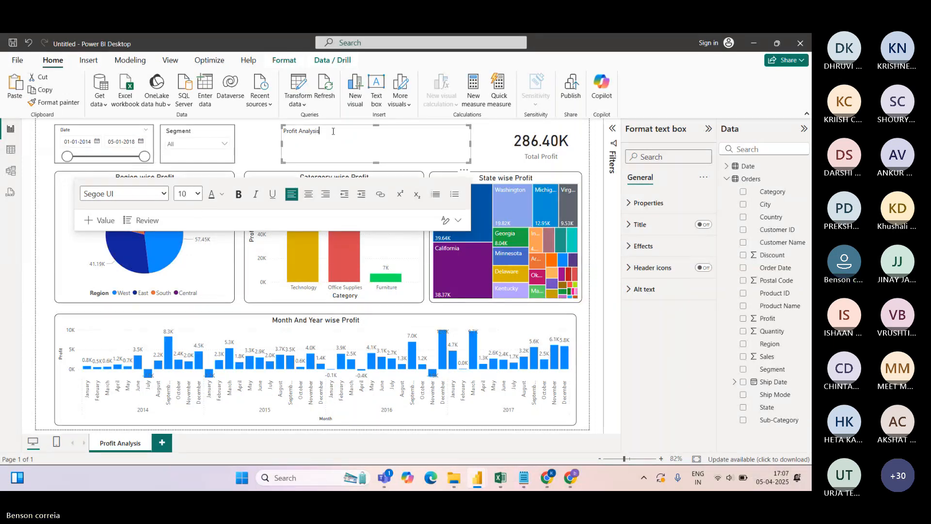
drag(321, 131, 271, 139)
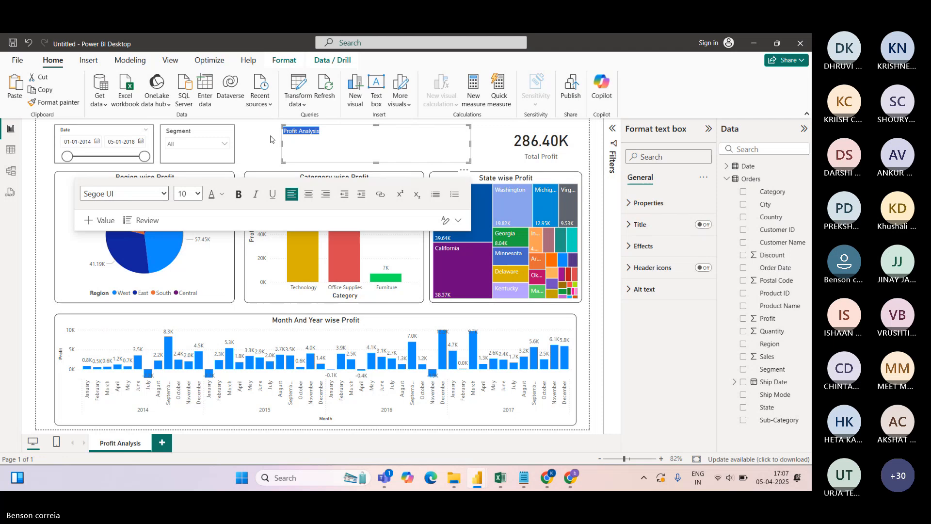
click(165, 194)
Format the title in Calibri at size 32, underlined and bold
click(113, 252)
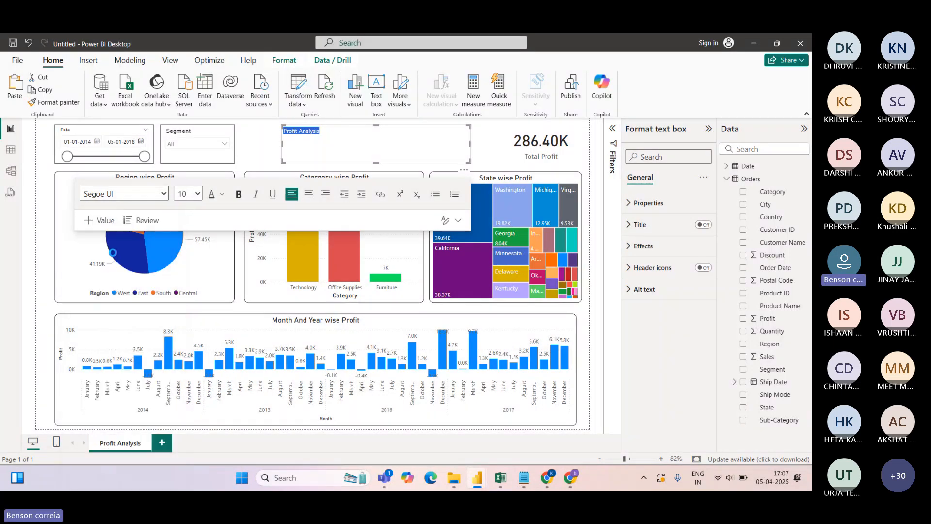
click(198, 195)
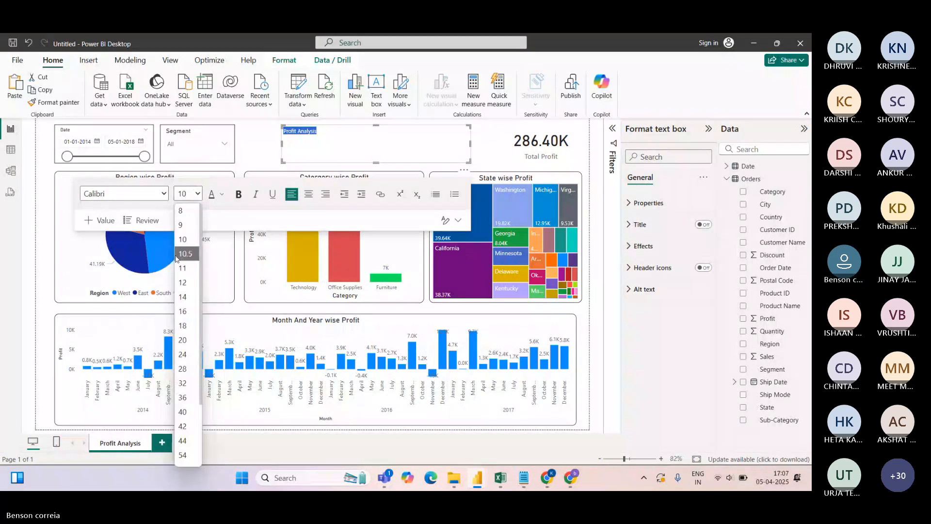
click(183, 383)
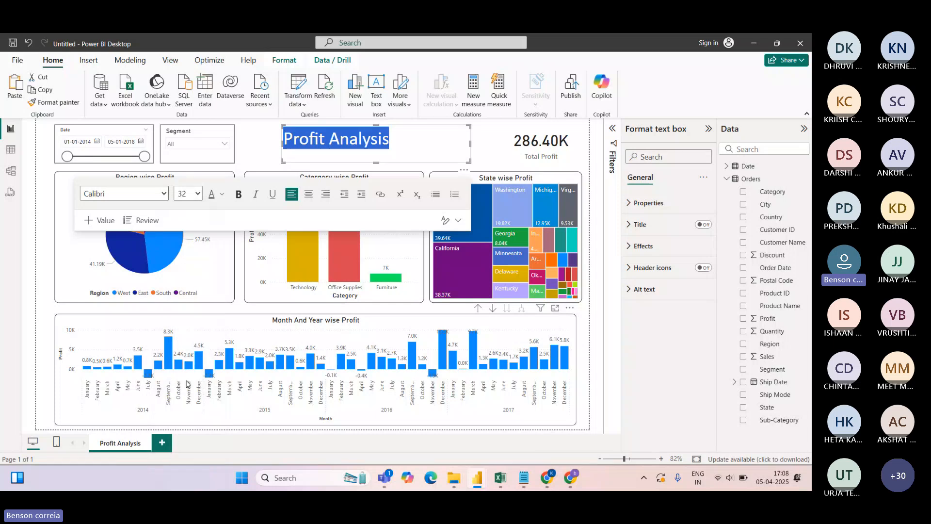
click(273, 194)
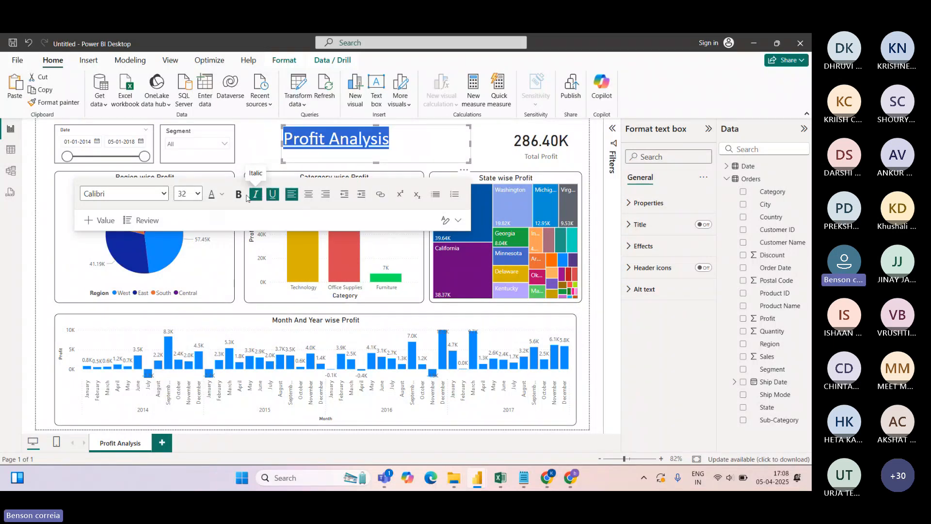
click(238, 194)
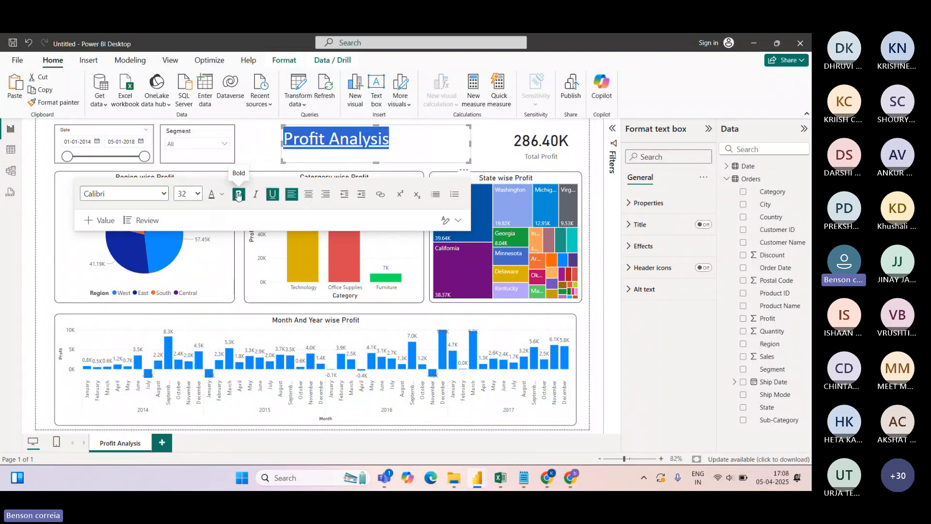
click(477, 145)
Make the title text box narrower and shorter
click(463, 143)
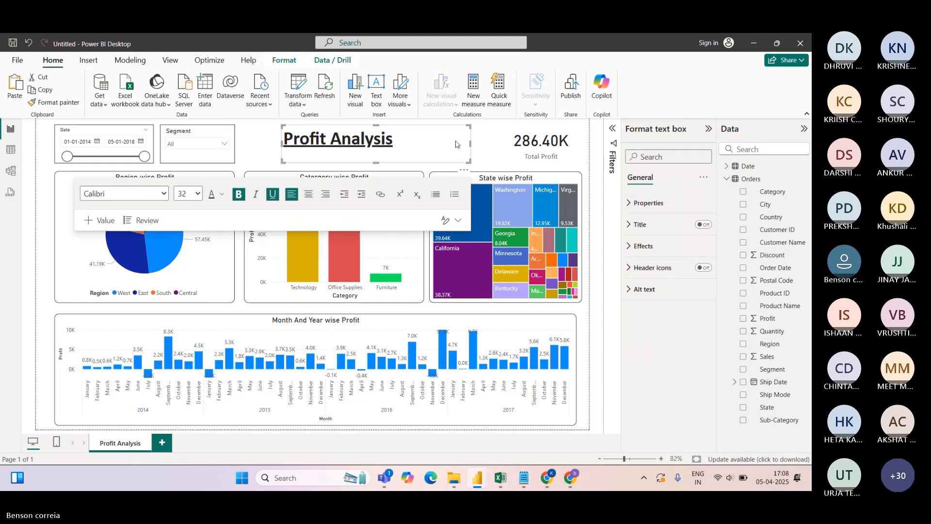
click(488, 144)
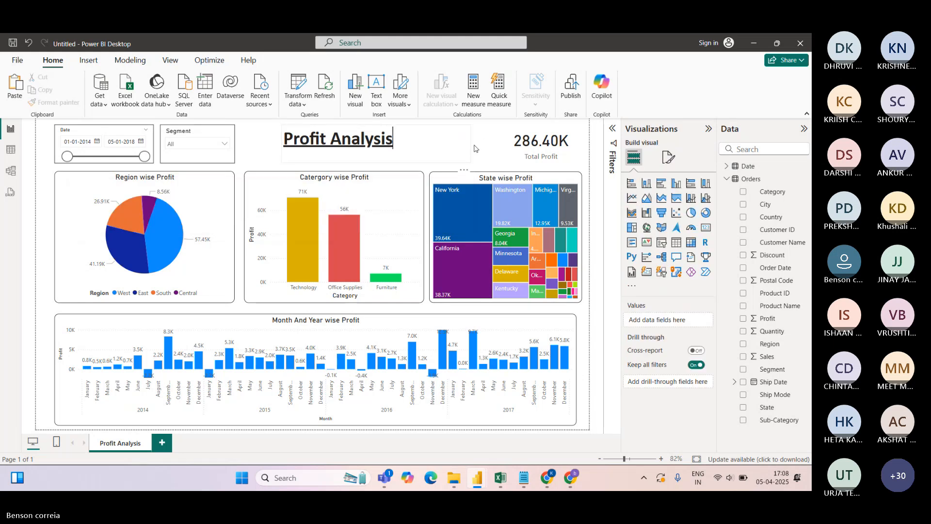
click(464, 145)
drag(452, 149, 423, 146)
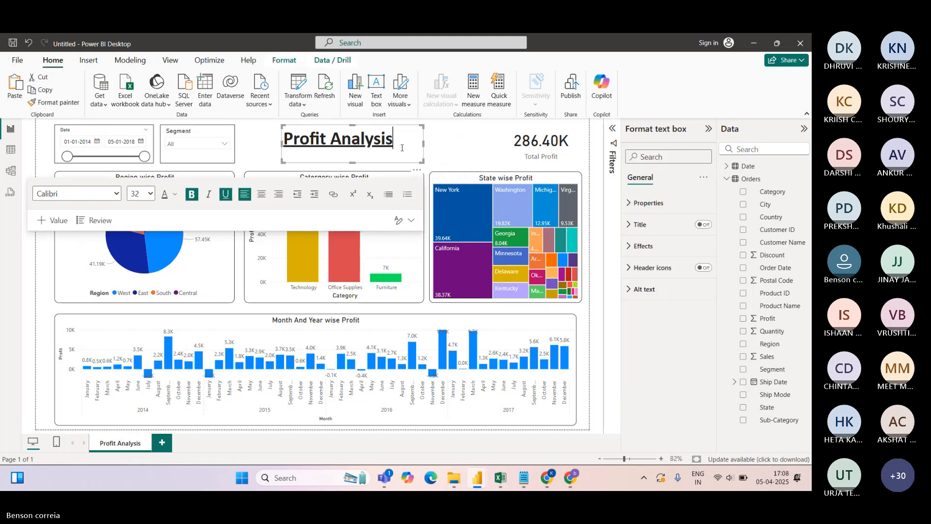
drag(352, 161, 352, 151)
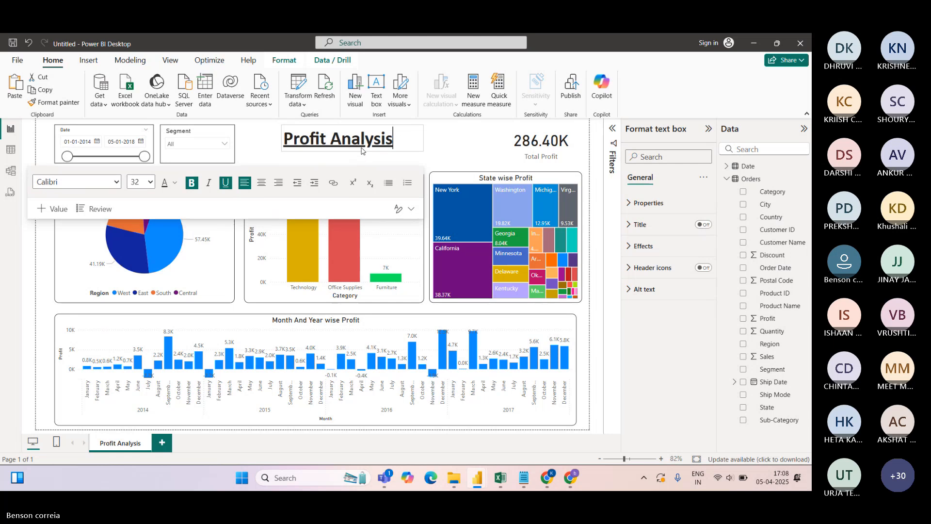
drag(425, 141, 283, 140)
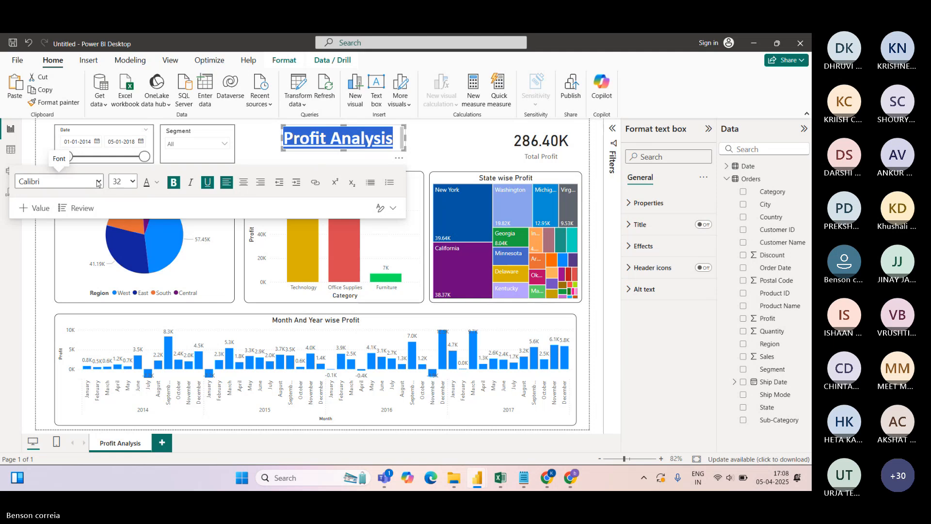
Switch the title to DIN Light at size 44 and resize its box to clear the treemap
click(58, 182)
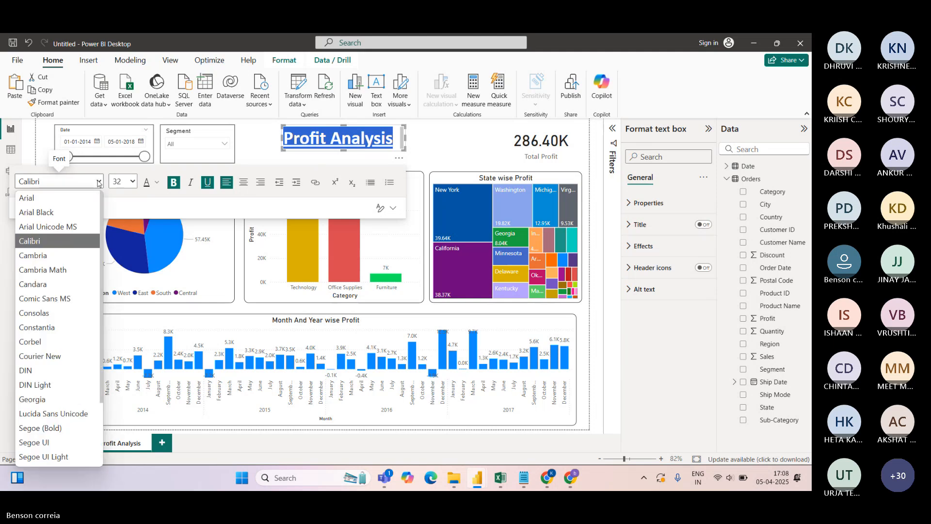
click(48, 386)
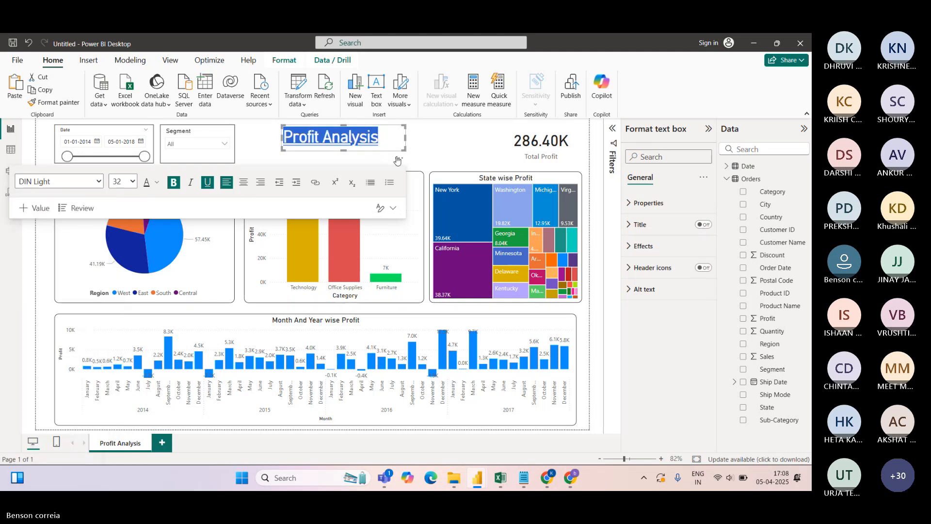
drag(345, 150, 346, 146)
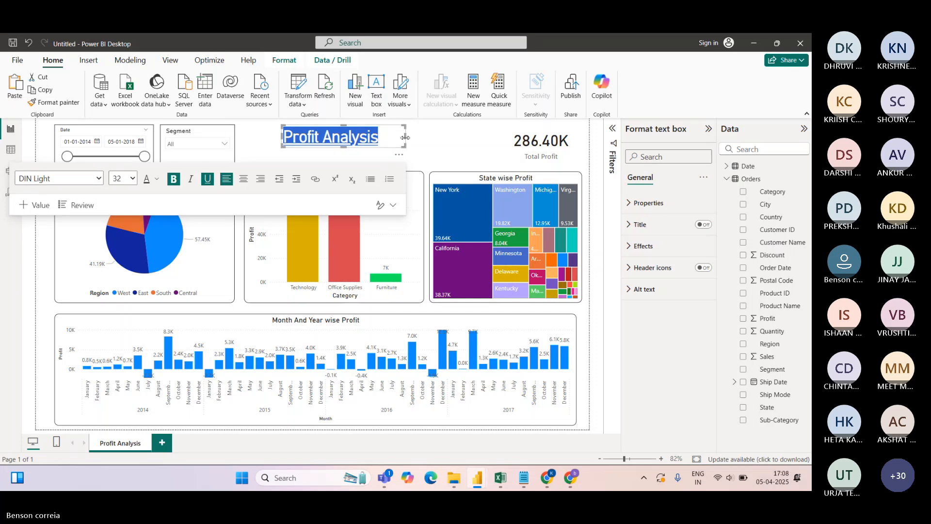
drag(404, 138, 442, 140)
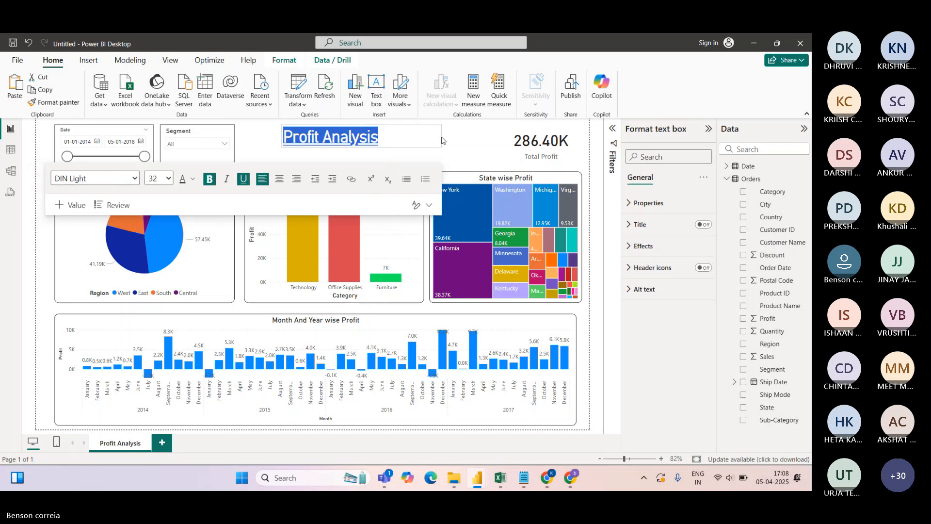
click(168, 178)
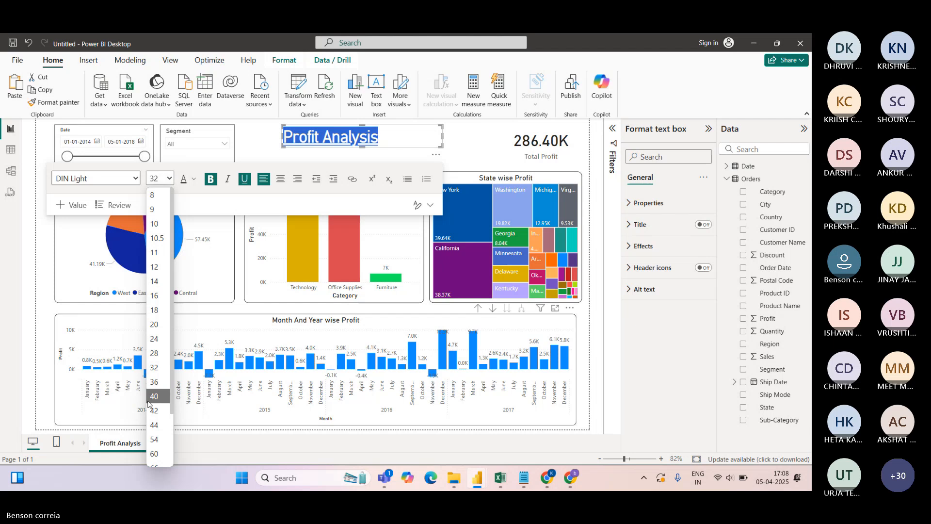
click(154, 424)
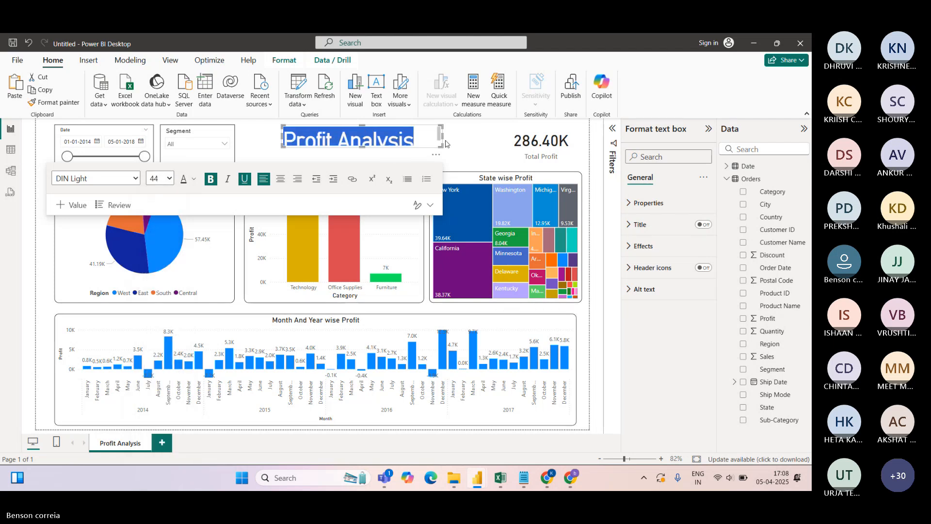
drag(440, 136, 474, 136)
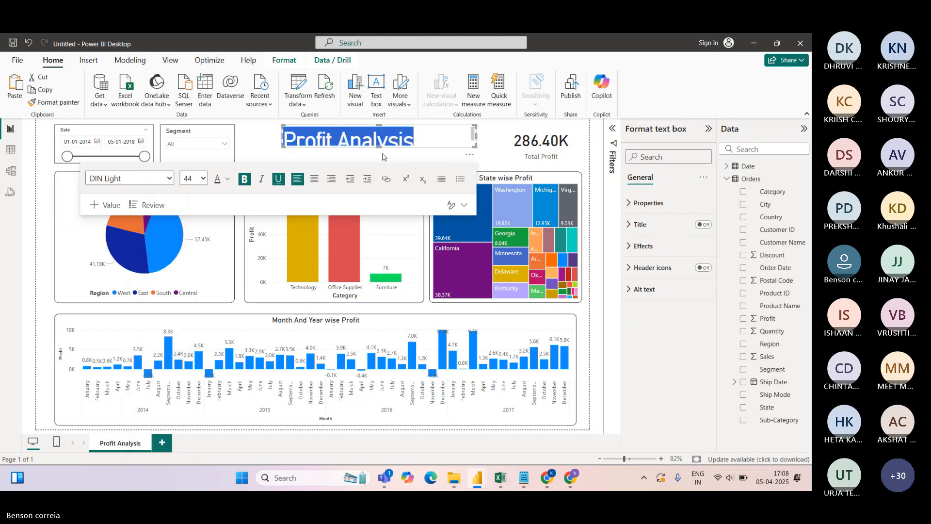
drag(379, 146, 383, 160)
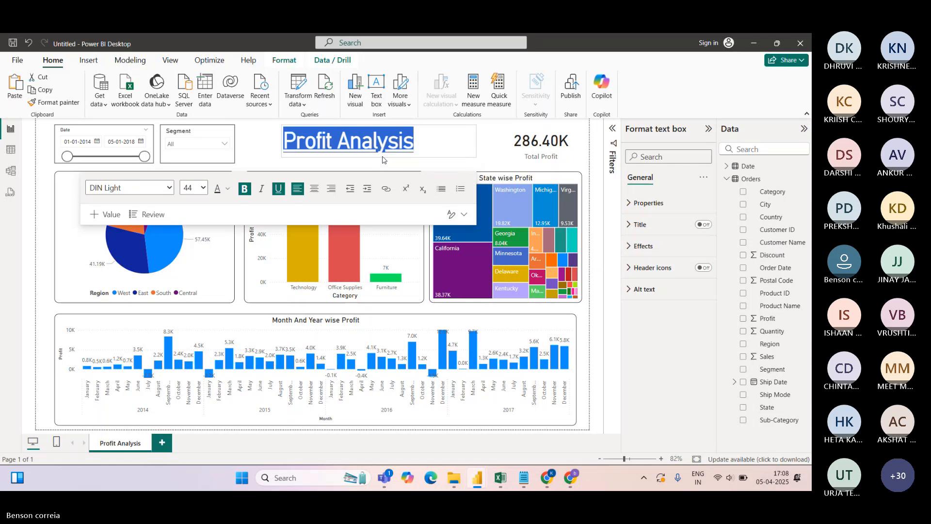
drag(476, 141, 430, 145)
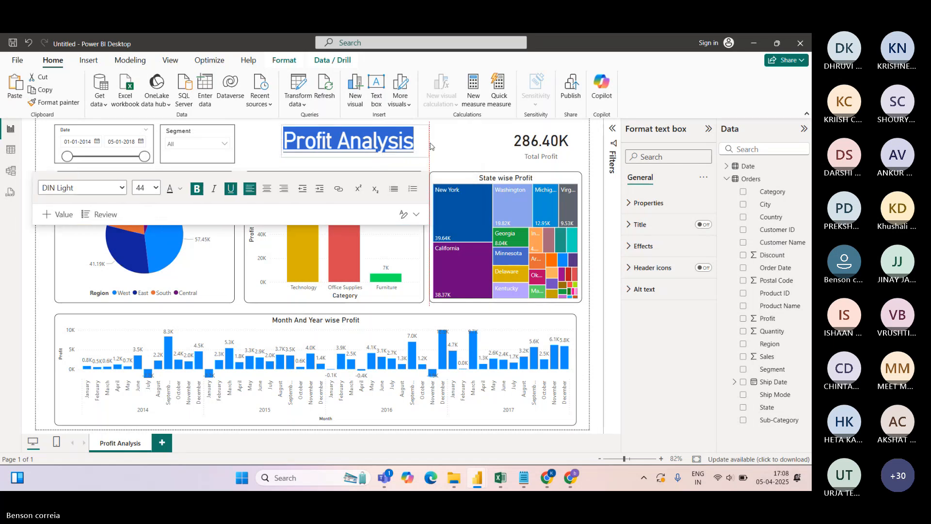
click(459, 138)
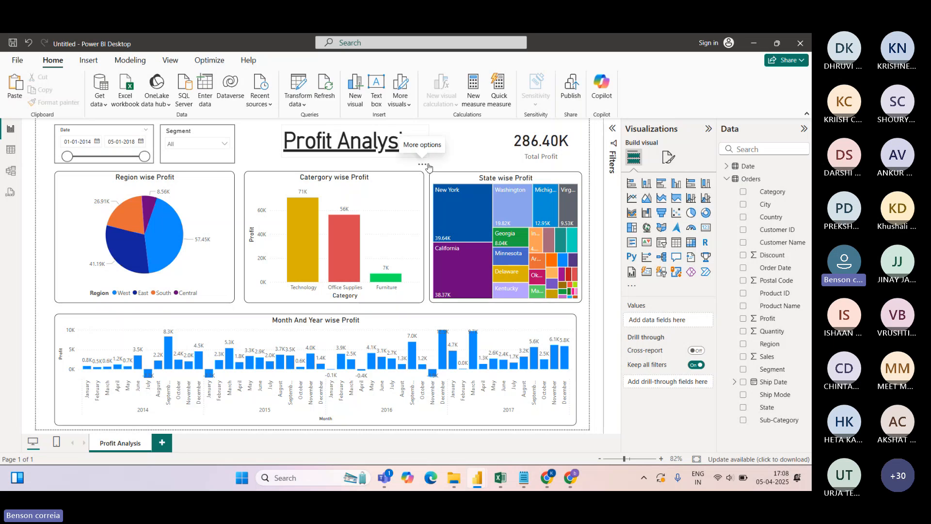
Reduce the title text to size 40 and change its font back to Calibri
click(311, 144)
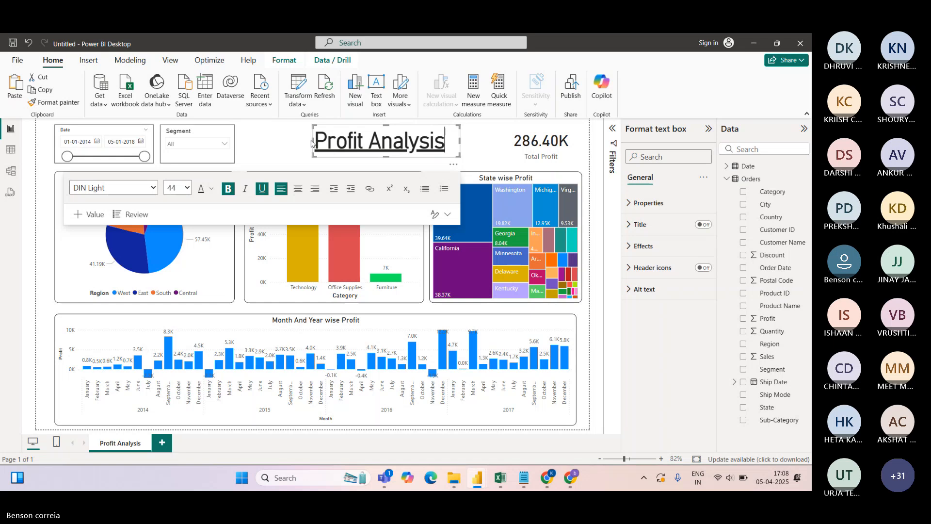
key(ctrl+a)
click(178, 187)
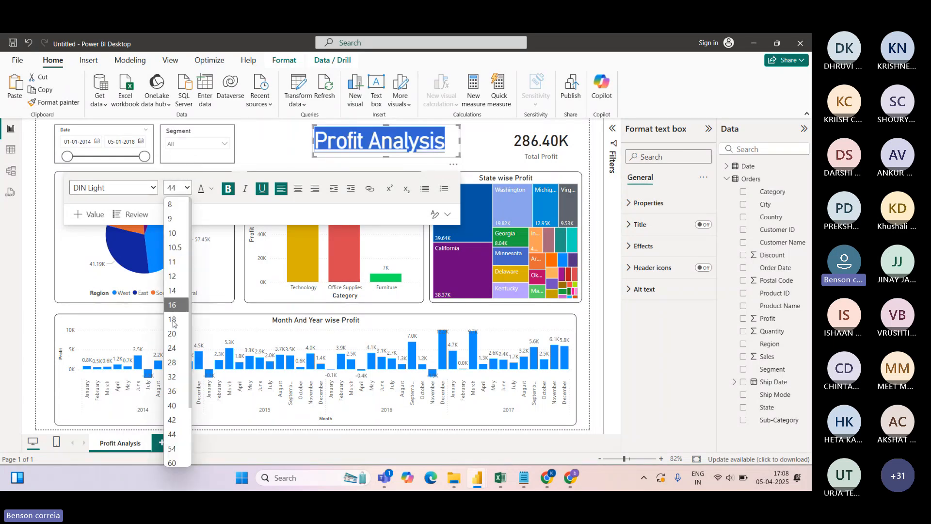
click(172, 405)
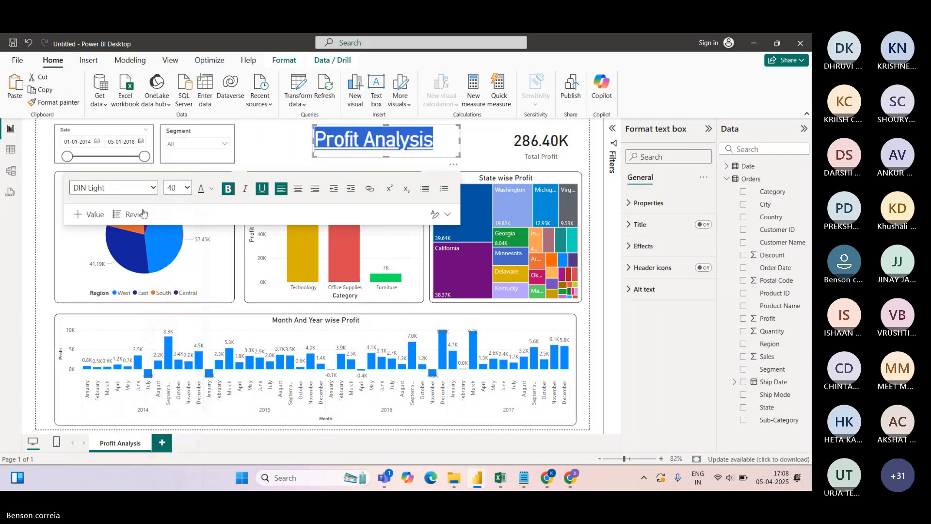
click(145, 187)
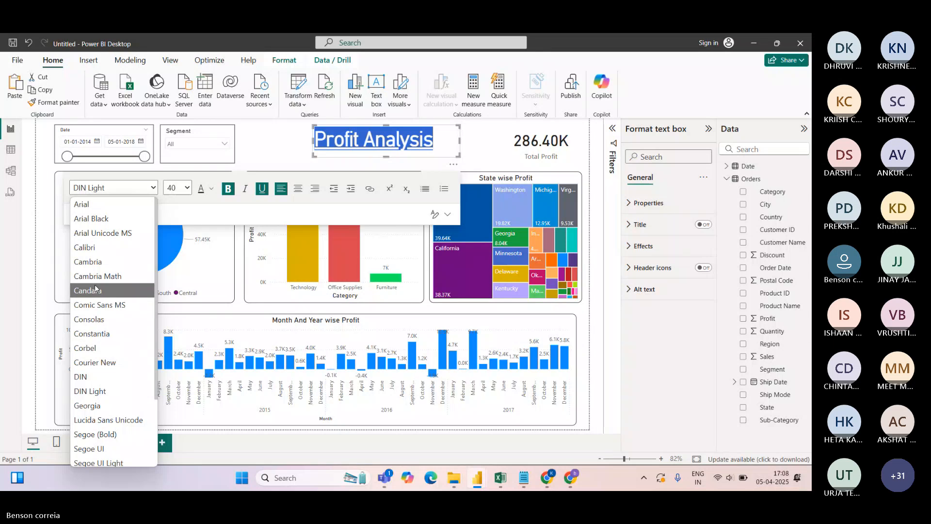
click(99, 248)
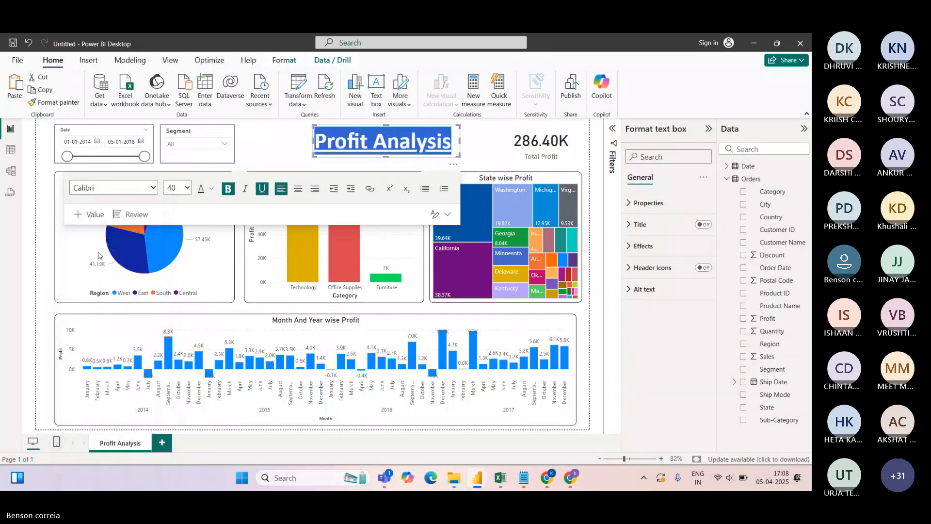
Filter the Segment slicer to Corporate then Consumer, and test then clear the West pie cross-filter
click(285, 143)
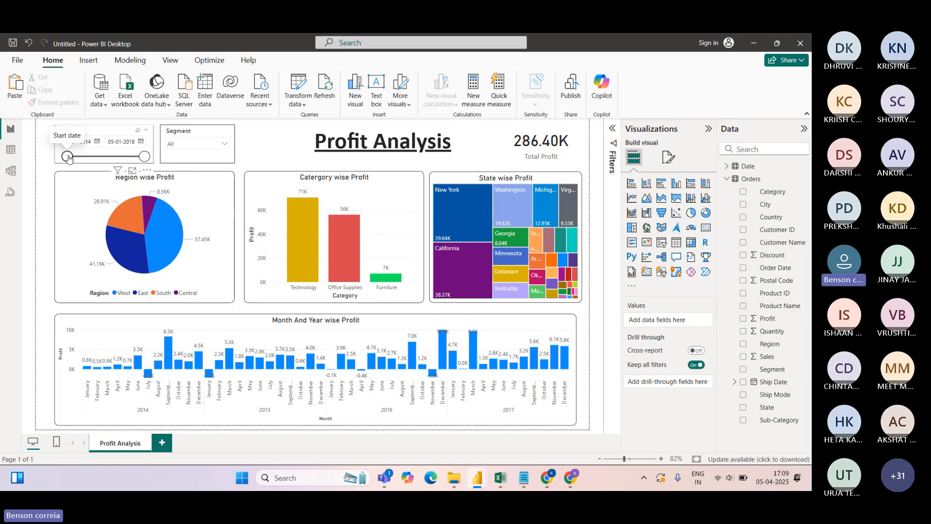
click(196, 144)
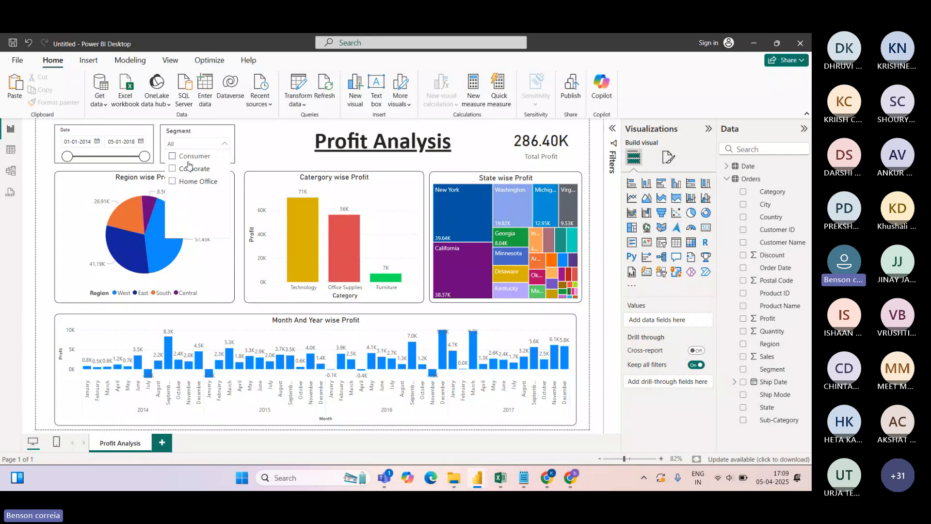
click(172, 169)
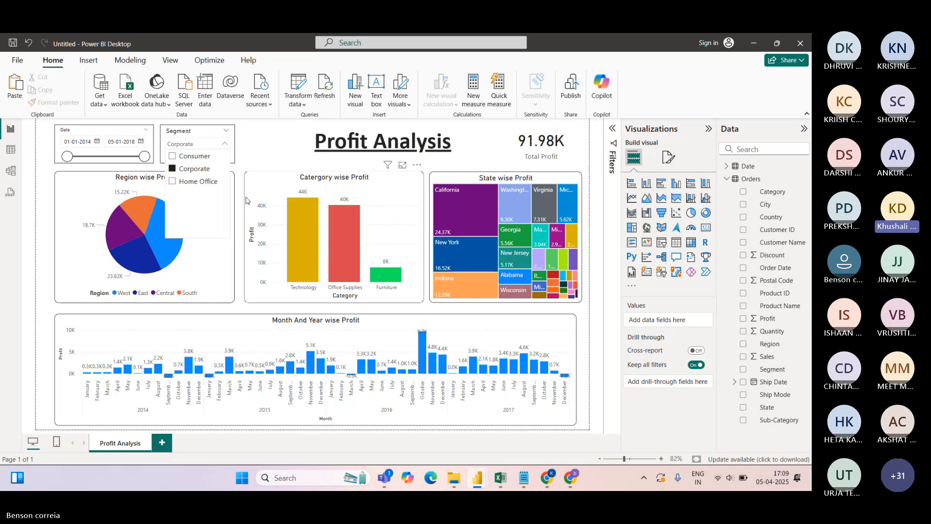
click(173, 156)
click(275, 134)
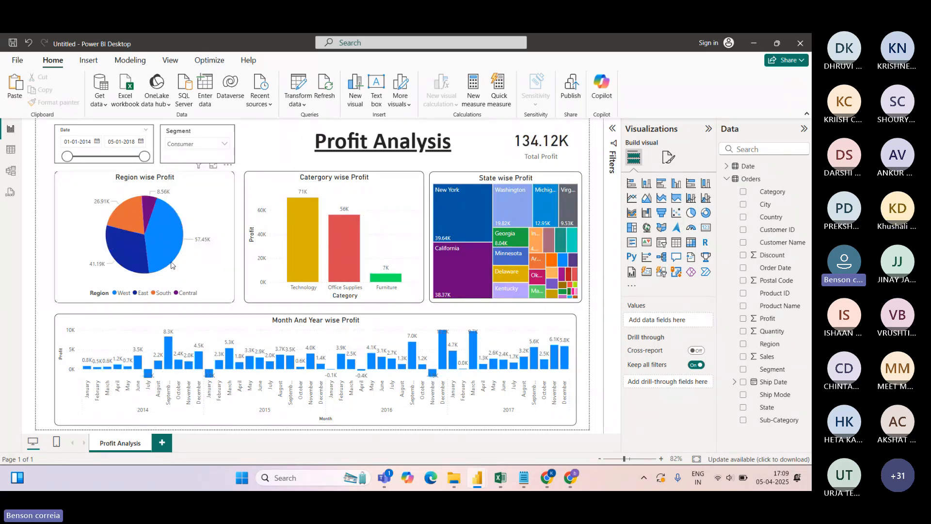
click(164, 235)
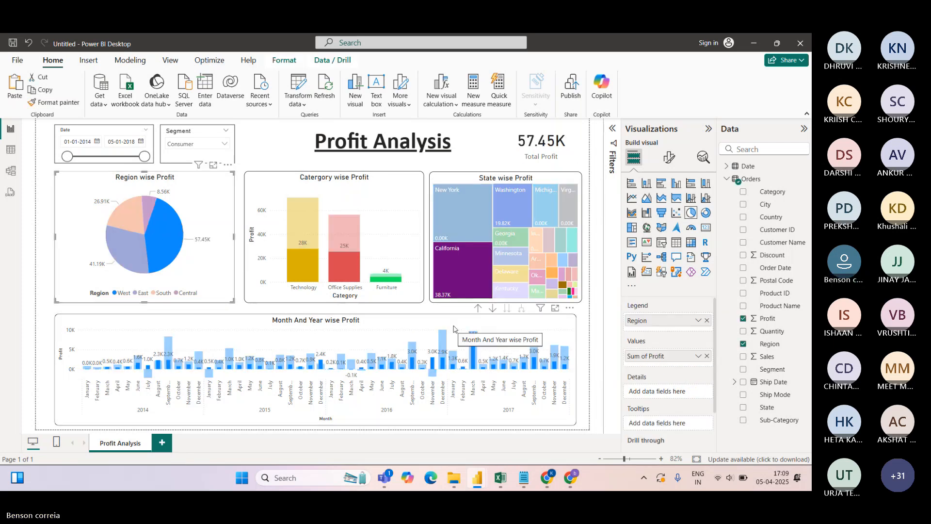
click(166, 237)
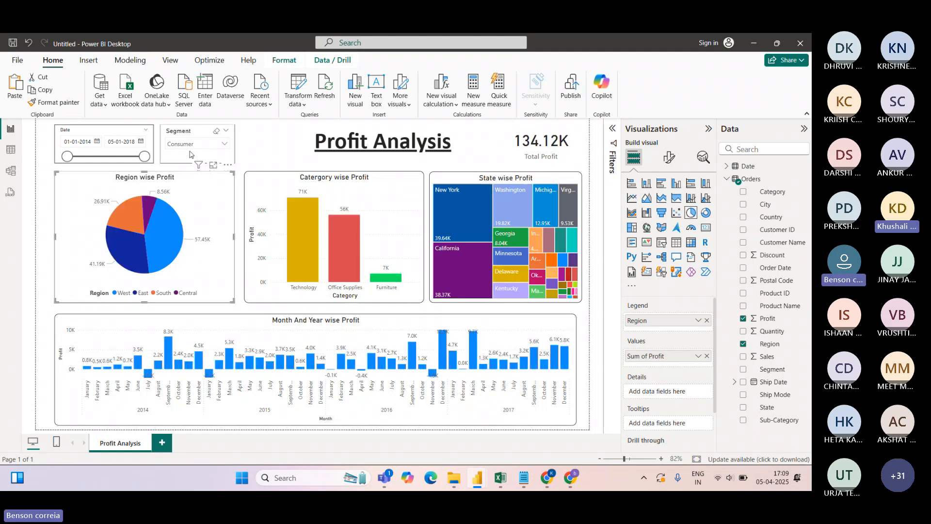
Clear the Segment slicer to All, test Consumer once, then clear it again
click(217, 131)
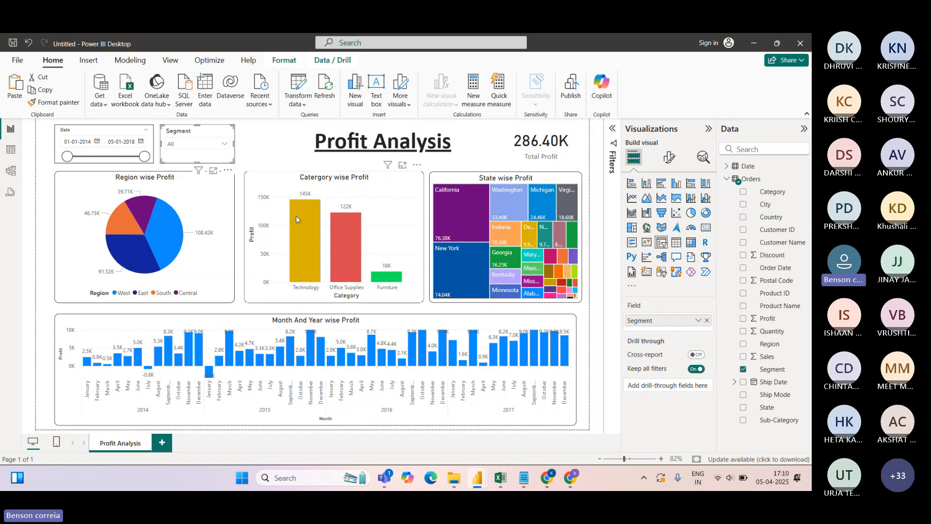
mouse_move(294, 212)
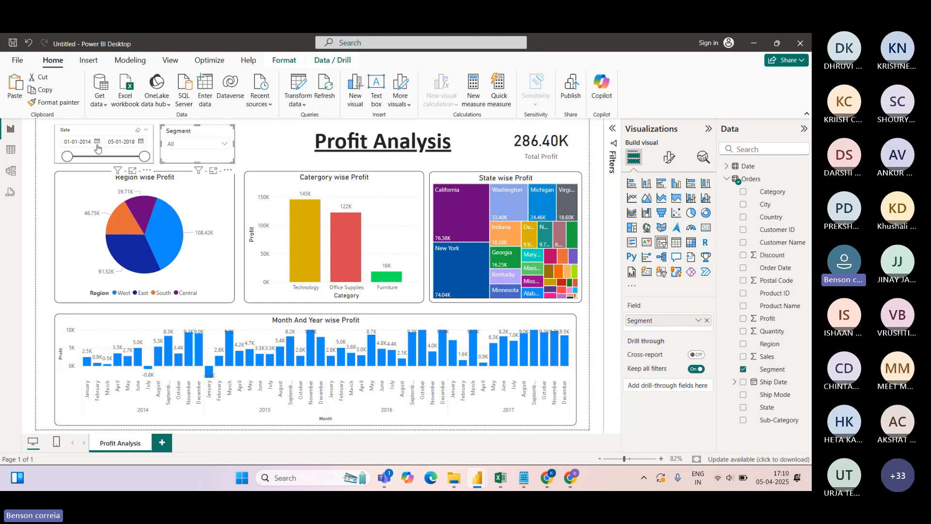
click(56, 157)
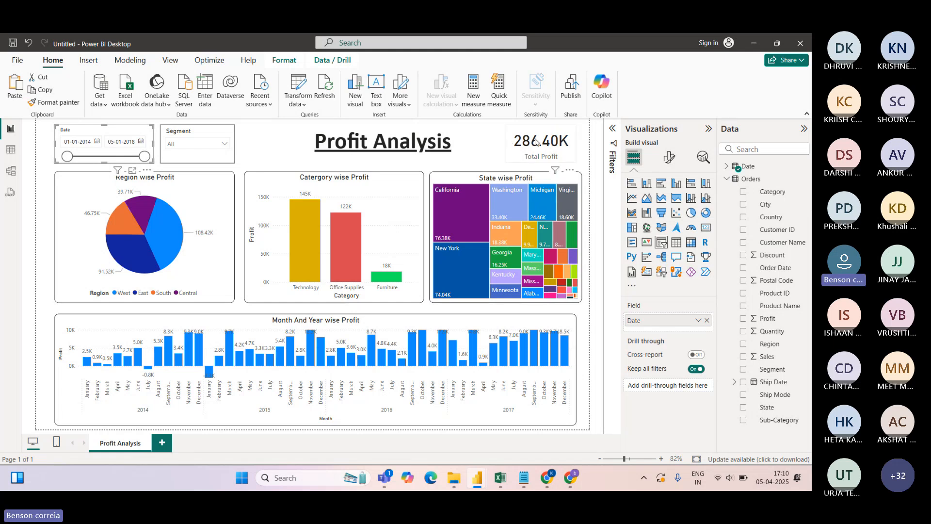
click(224, 143)
click(172, 156)
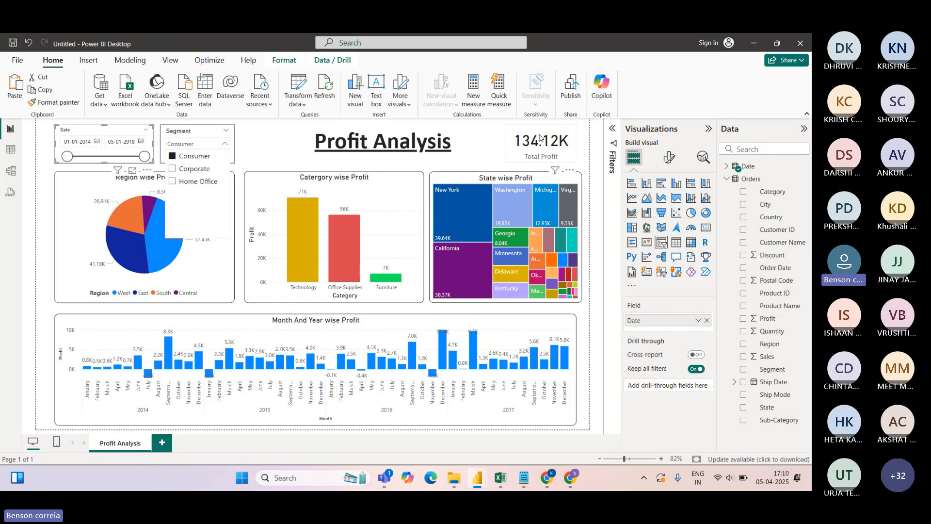
click(172, 156)
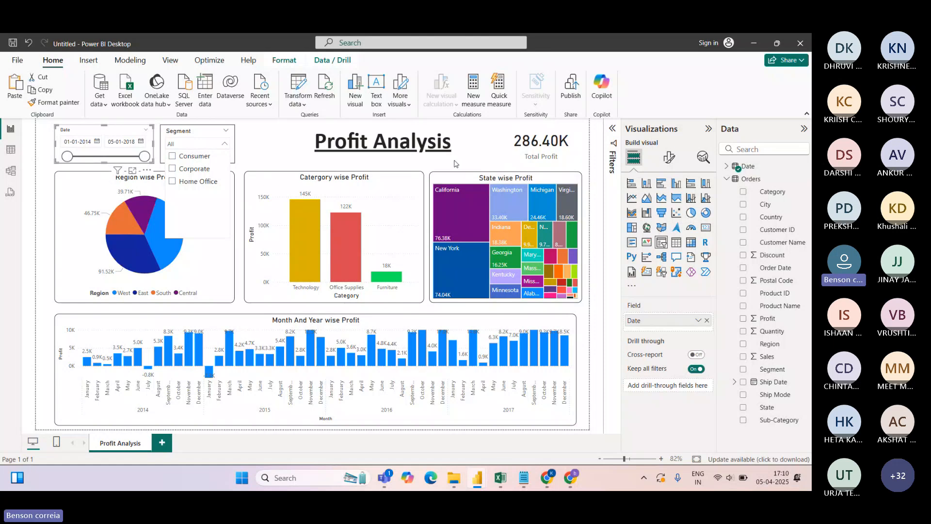
Turn on Edit interactions from the Format tab and select the Segment slicer to view its interaction icons
click(541, 138)
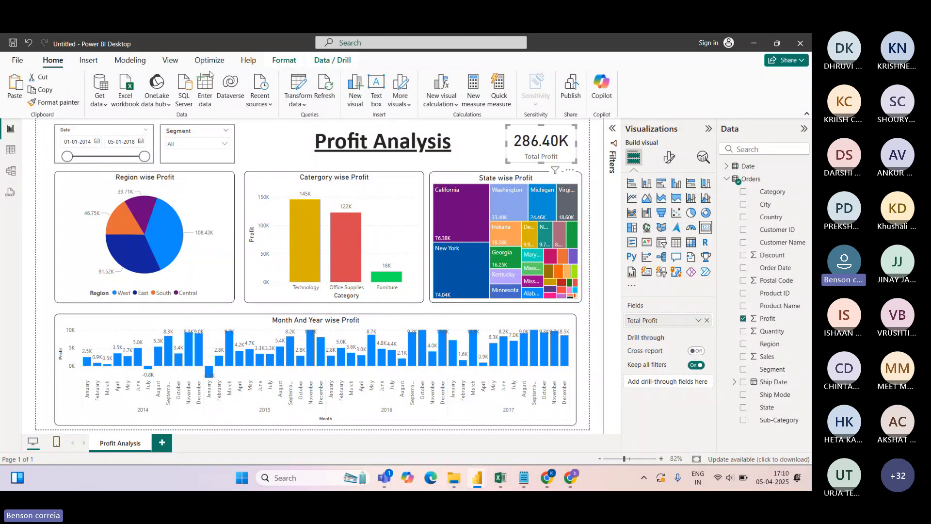
click(284, 60)
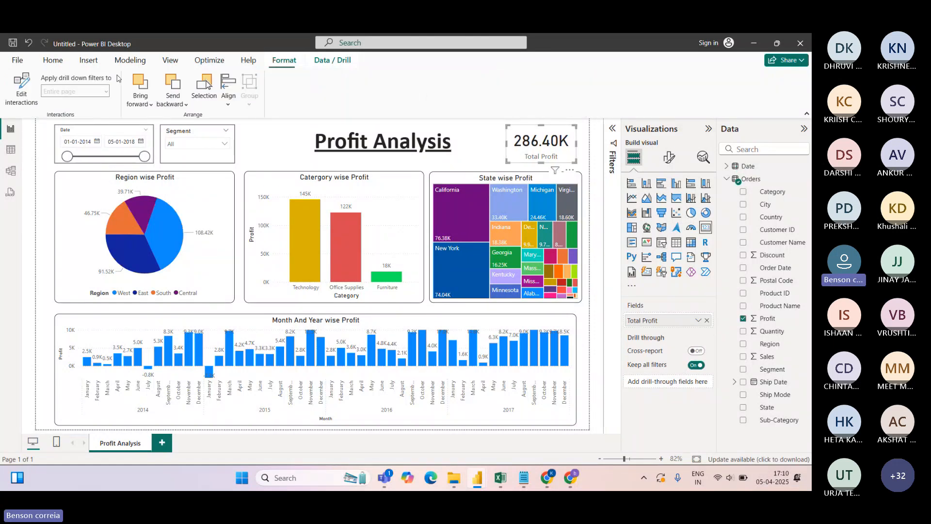
click(30, 97)
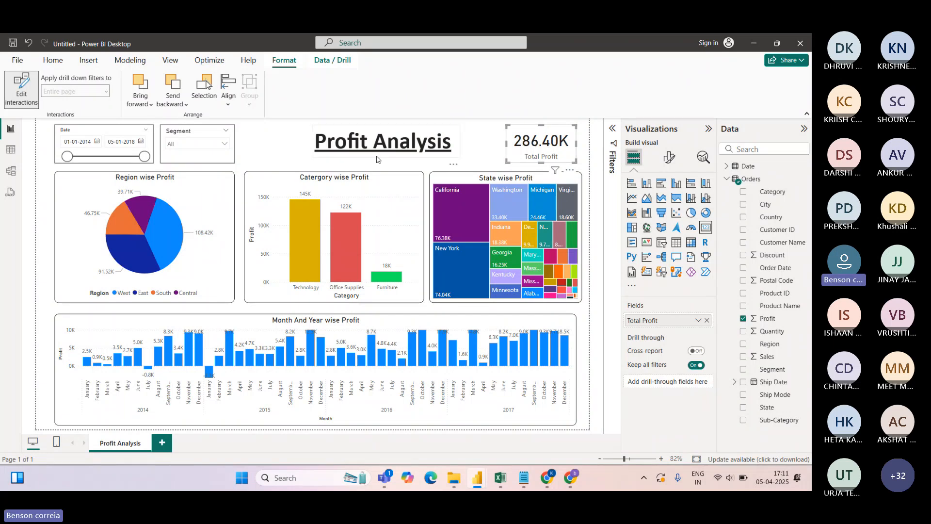
click(200, 156)
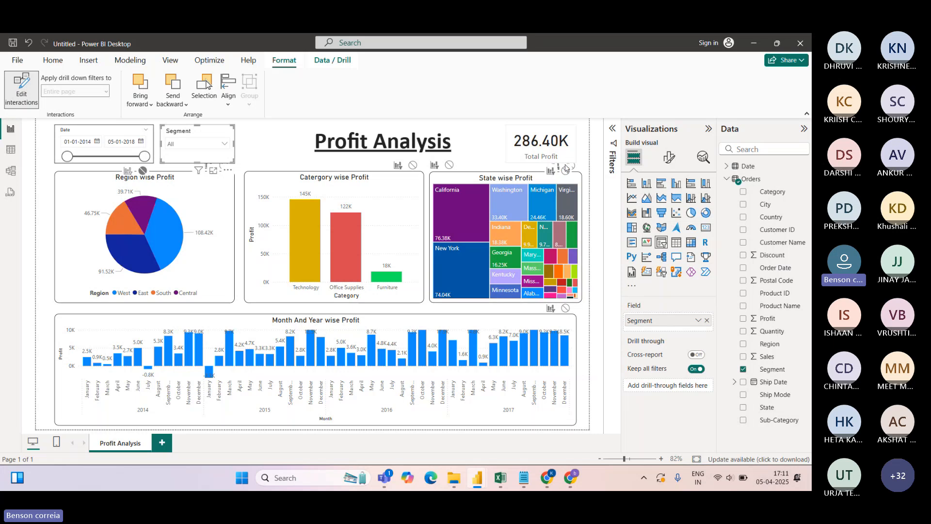
click(537, 165)
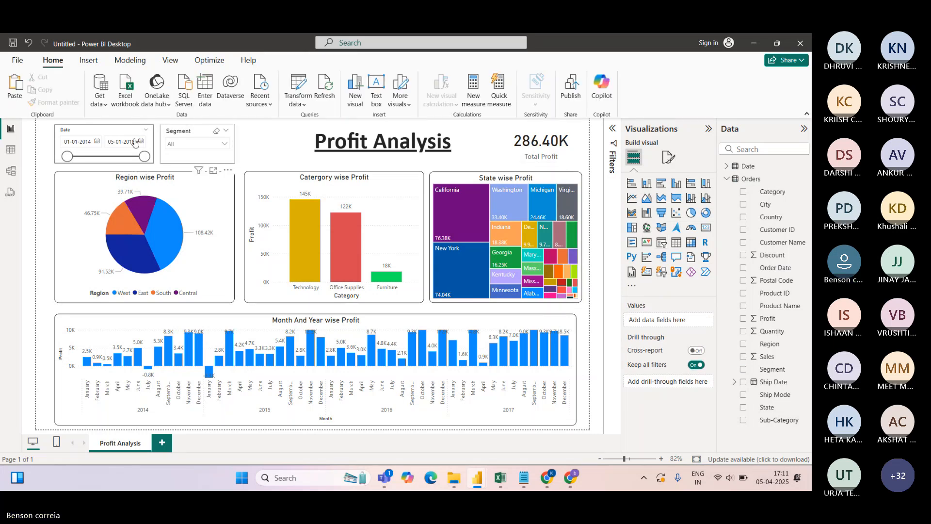
click(191, 141)
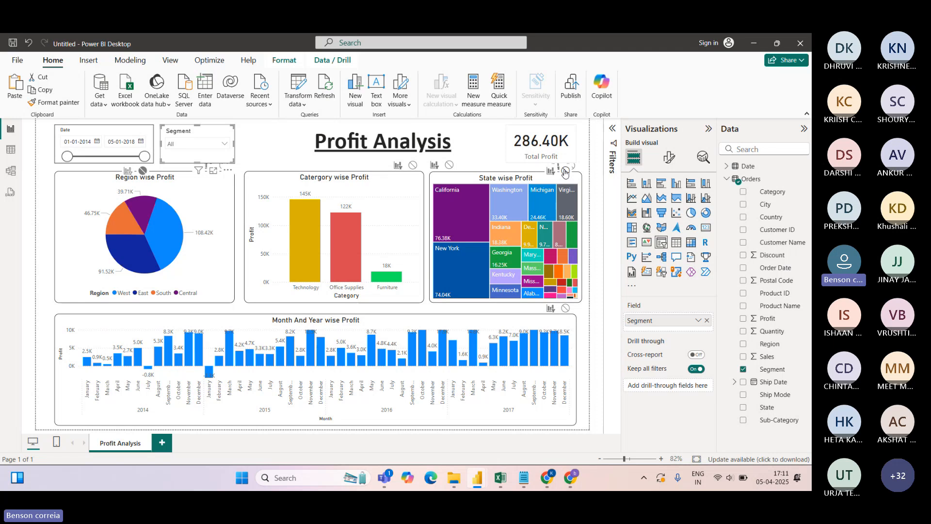
click(492, 143)
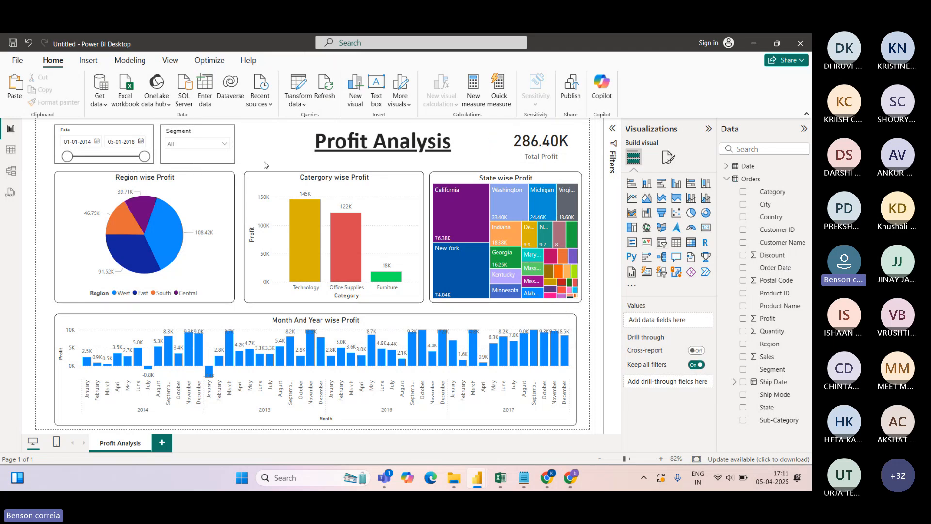
click(192, 148)
Compare Corporate and Home Office in the Segment slicer, then filter to Consumer (Total Profit 134.12K)
click(189, 169)
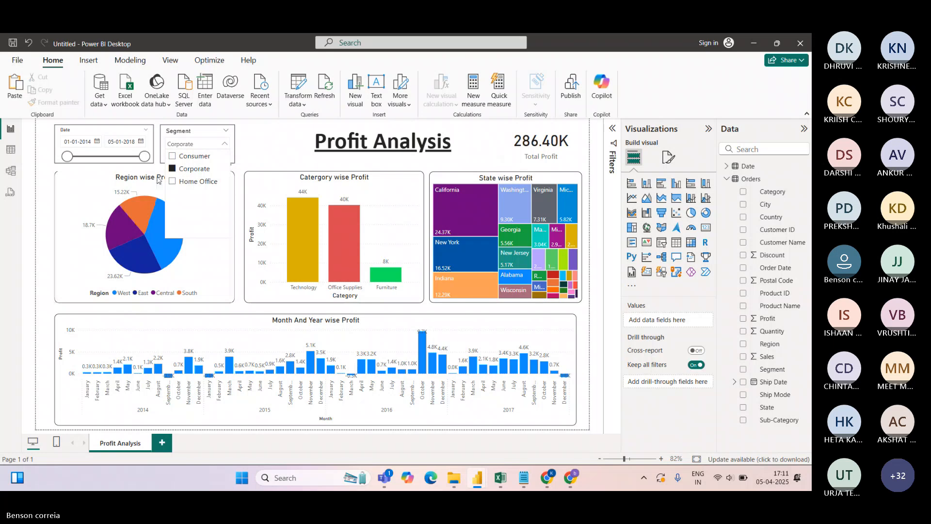
click(194, 181)
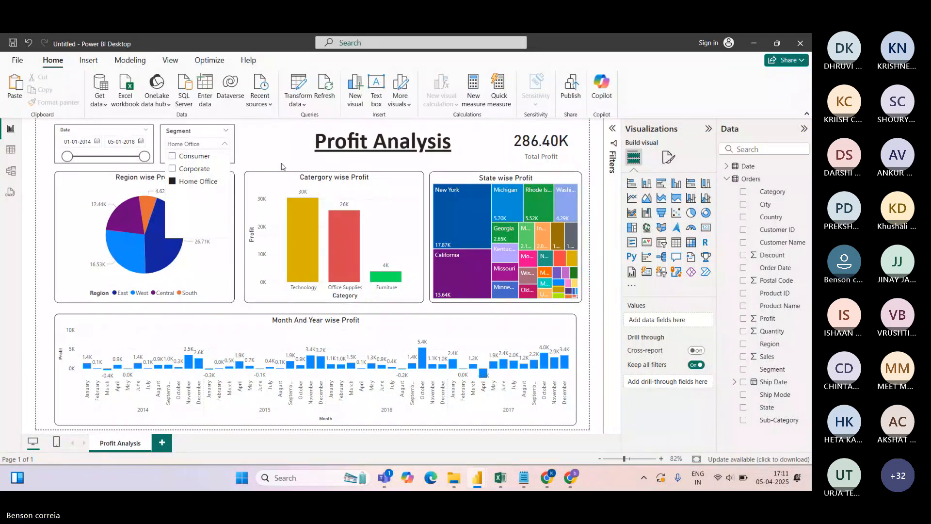
click(182, 181)
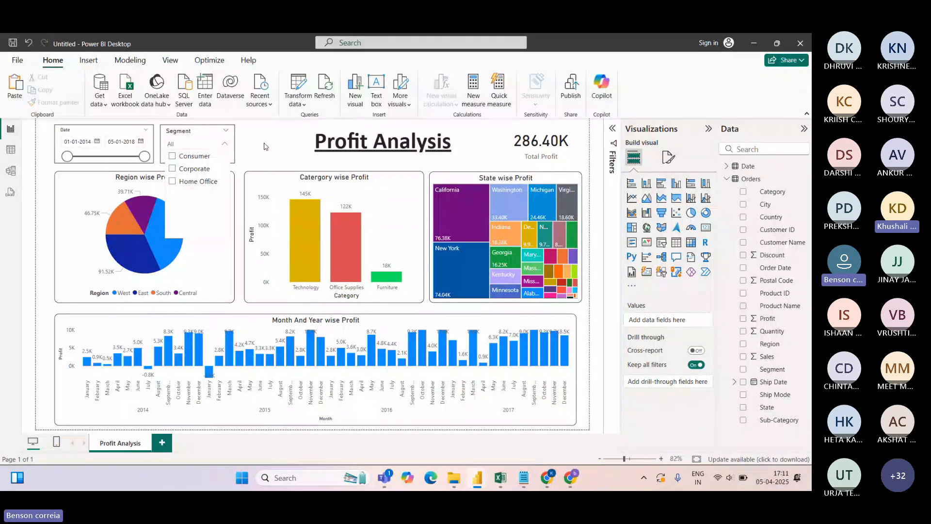
click(195, 133)
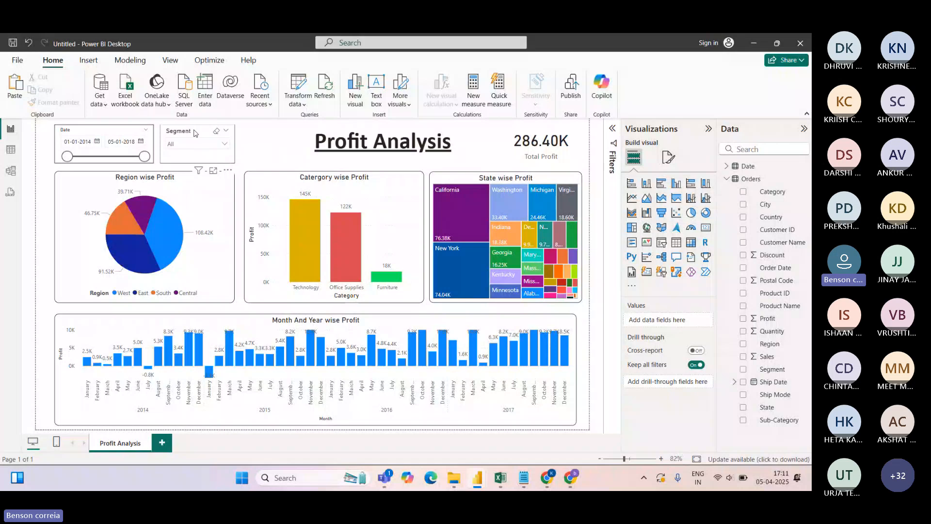
click(194, 133)
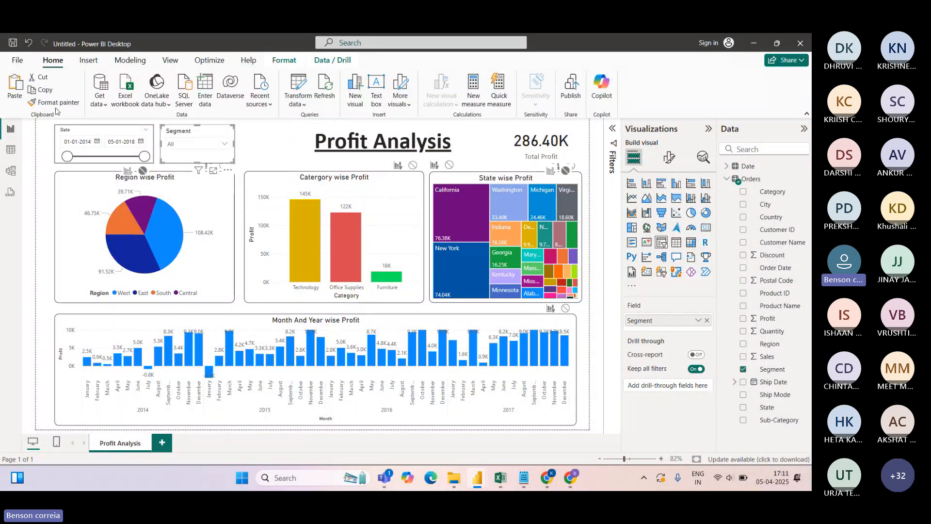
click(289, 60)
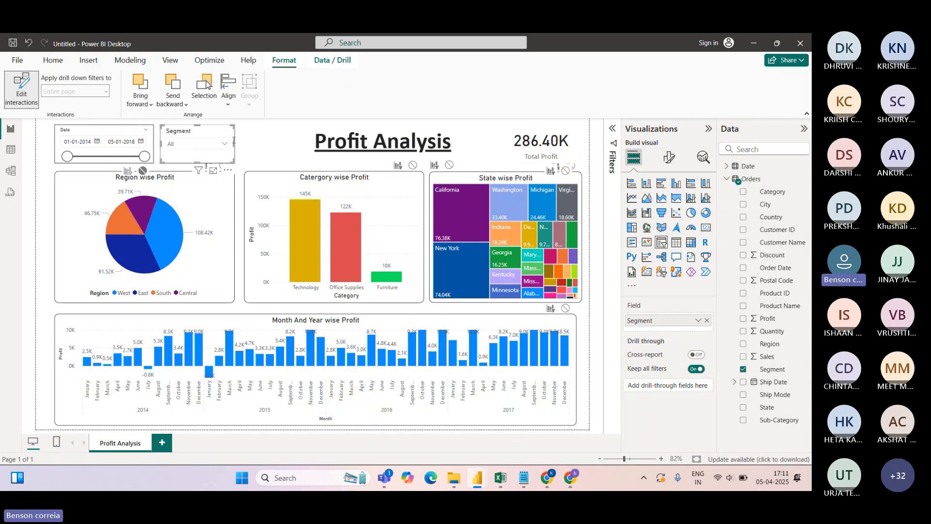
click(173, 144)
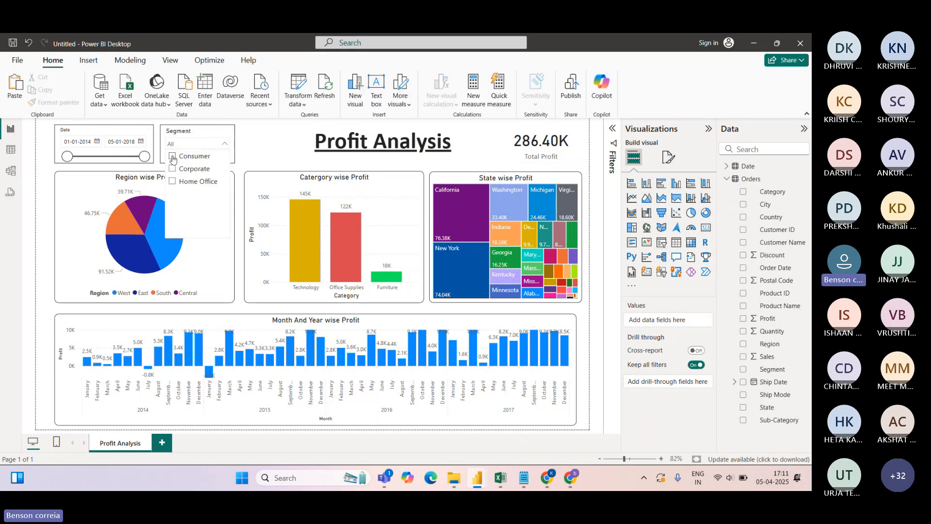
click(173, 156)
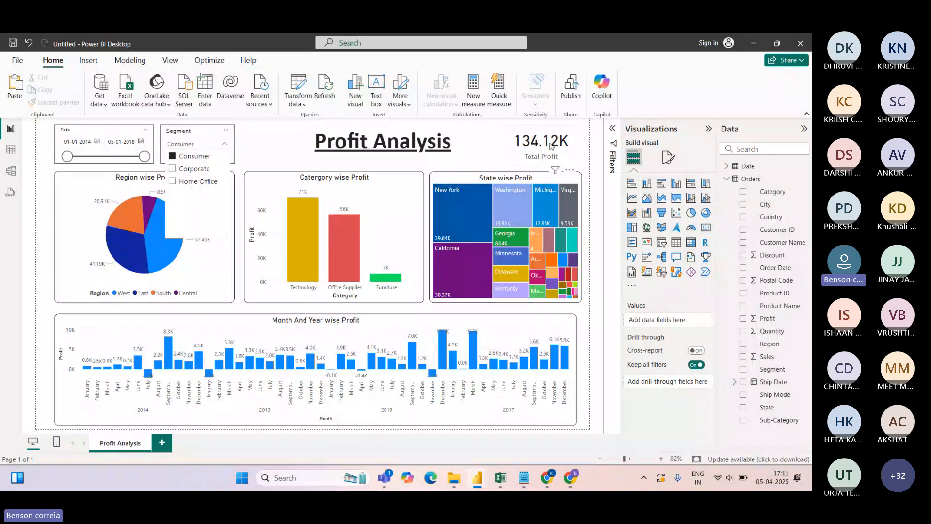
Duplicate the Profit Analysis page
click(262, 140)
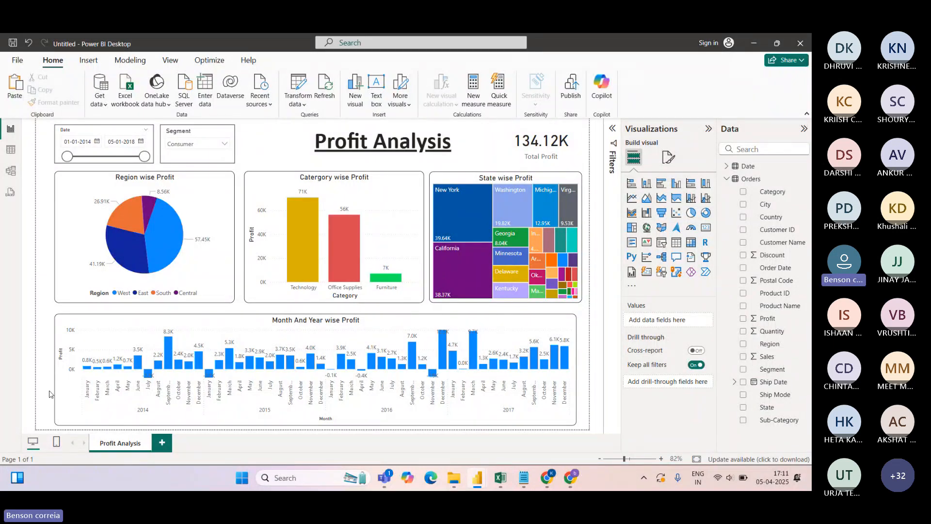
right_click(124, 447)
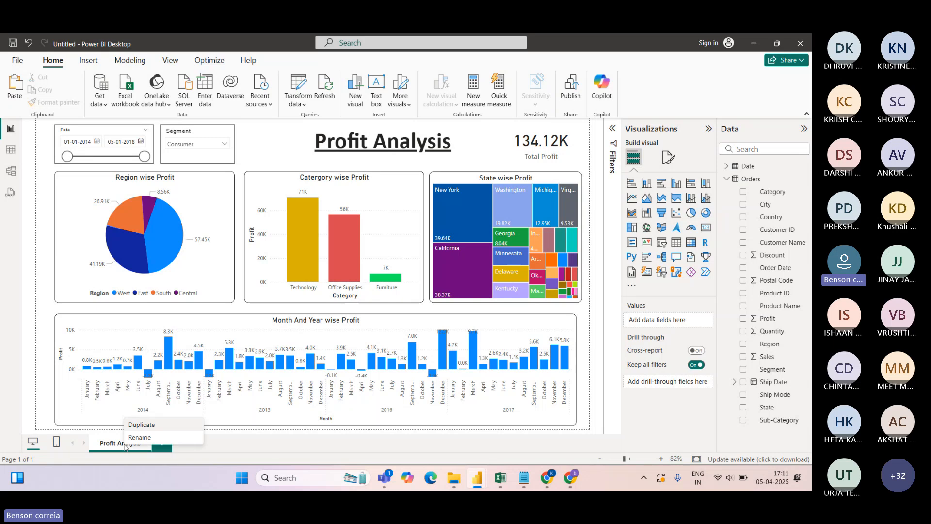
click(139, 429)
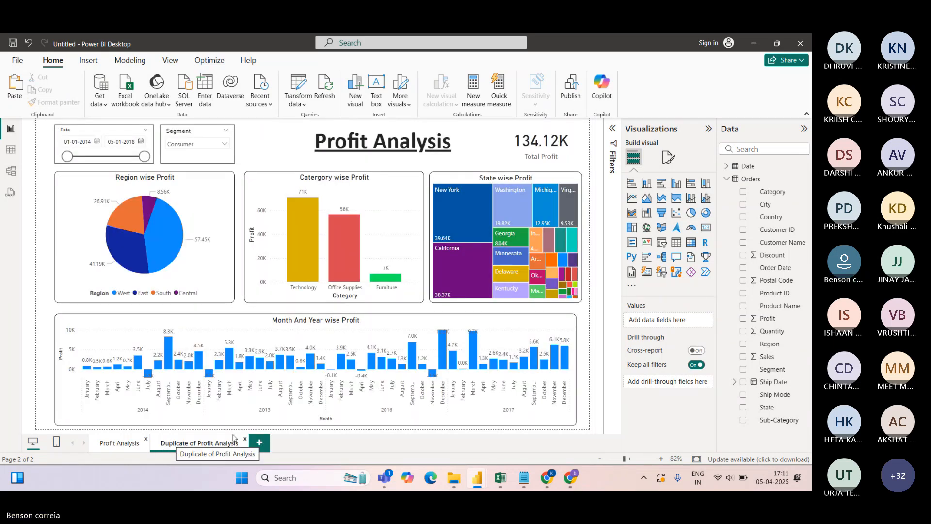
Delete the pie, column, treemap and monthly profit charts from the copy, then view the Orders table rows
click(204, 207)
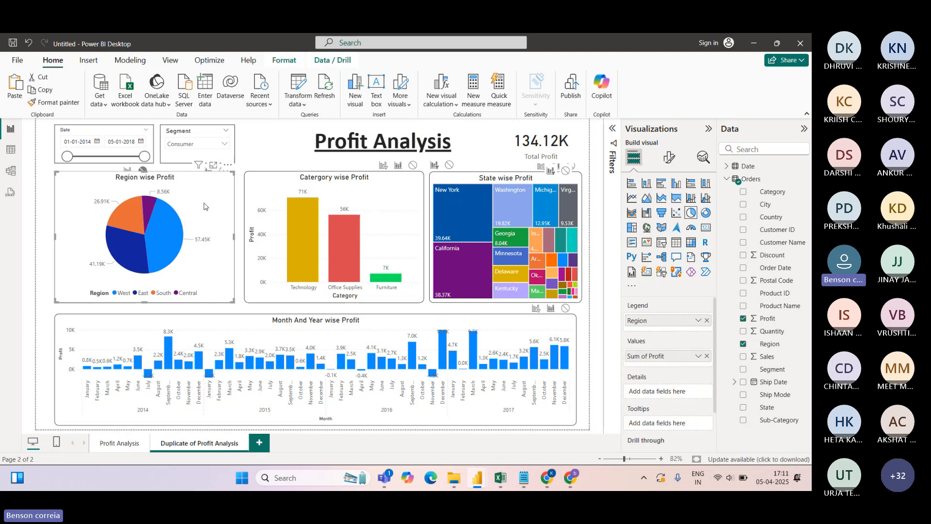
key(Delete)
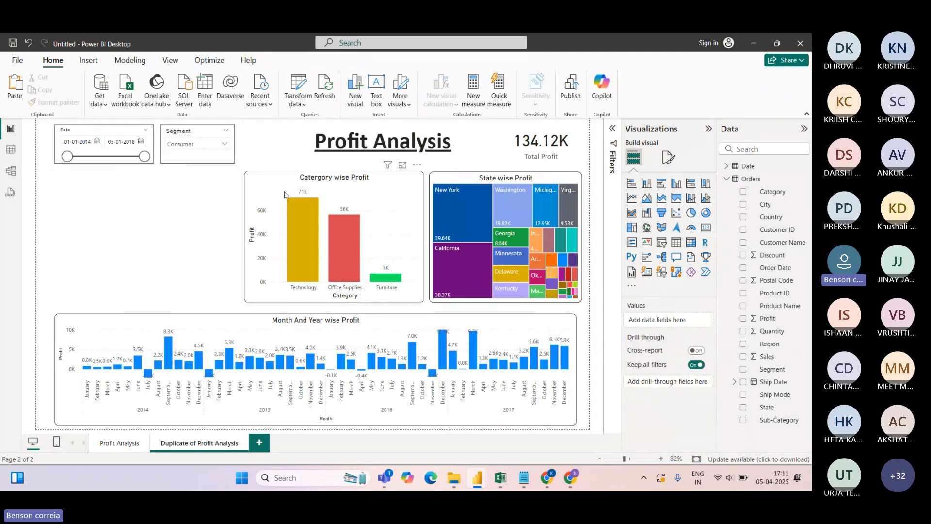
click(381, 202)
key(Delete)
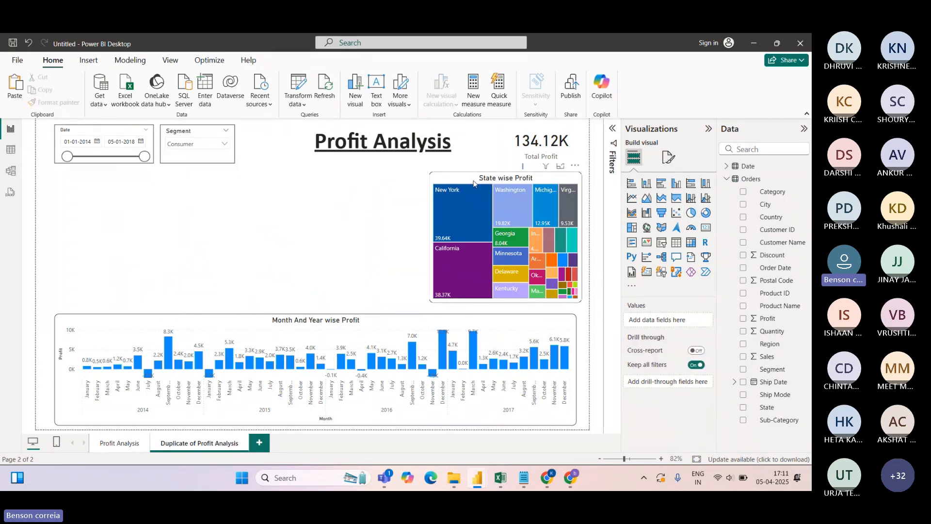
click(473, 183)
key(Delete)
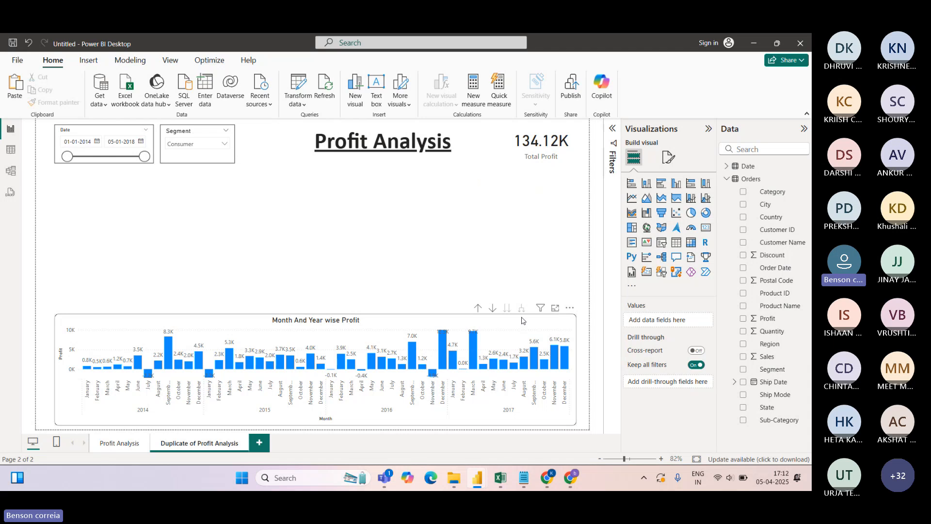
click(522, 320)
key(Delete)
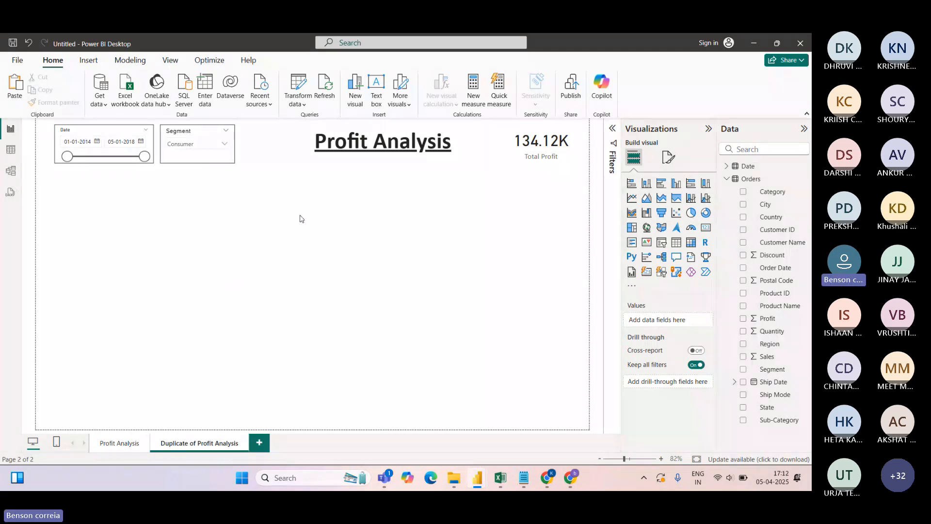
click(10, 151)
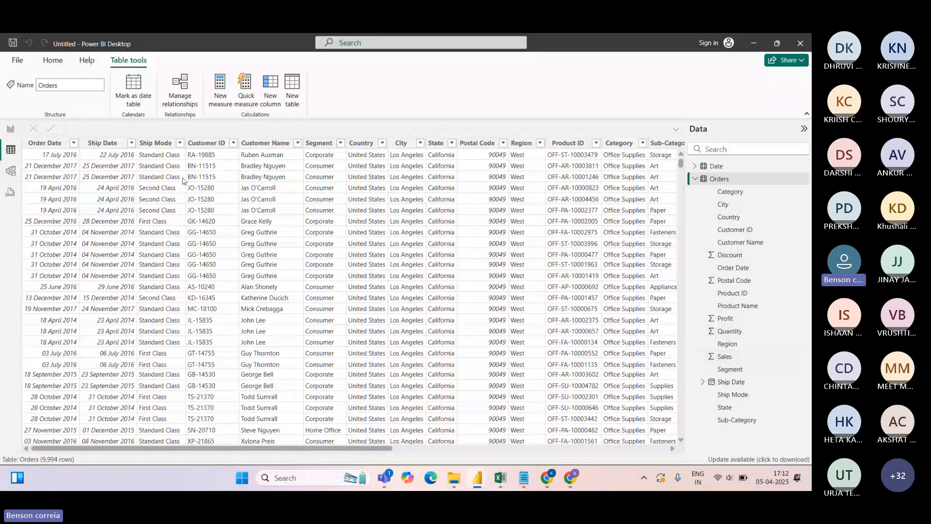
Go back to Report view and open the Transform data dropdown on the Home ribbon
click(11, 129)
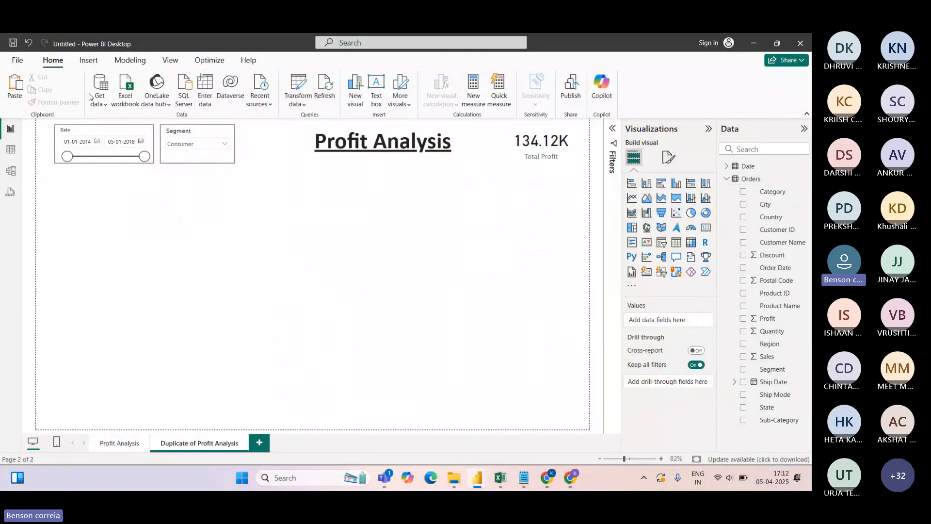
click(301, 107)
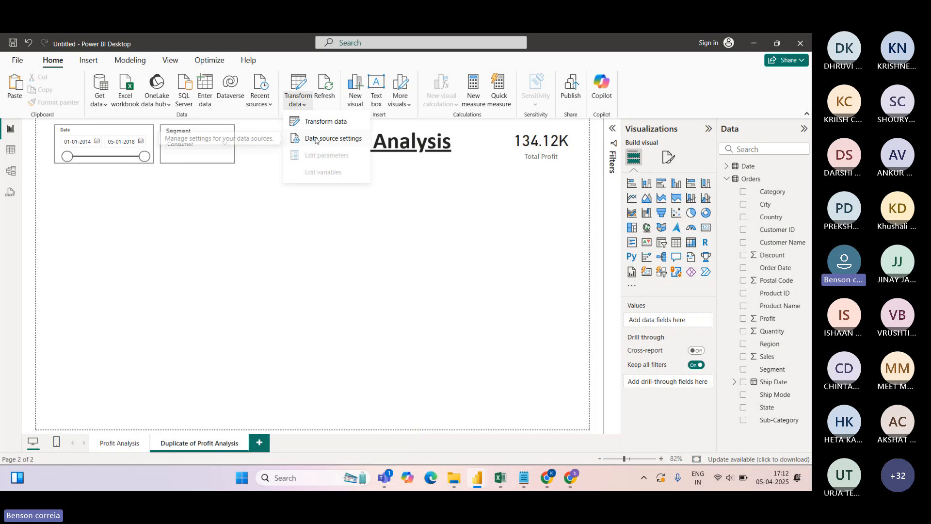
click(322, 121)
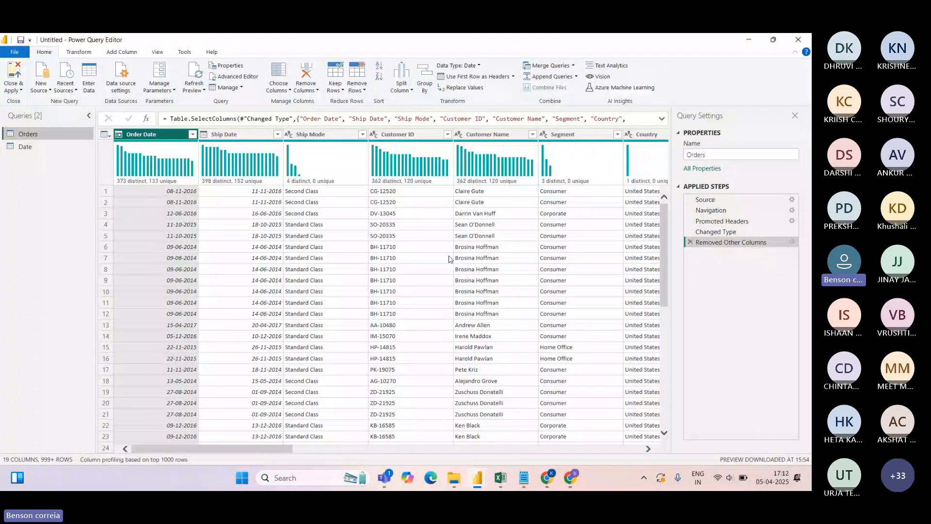
drag(285, 451, 378, 456)
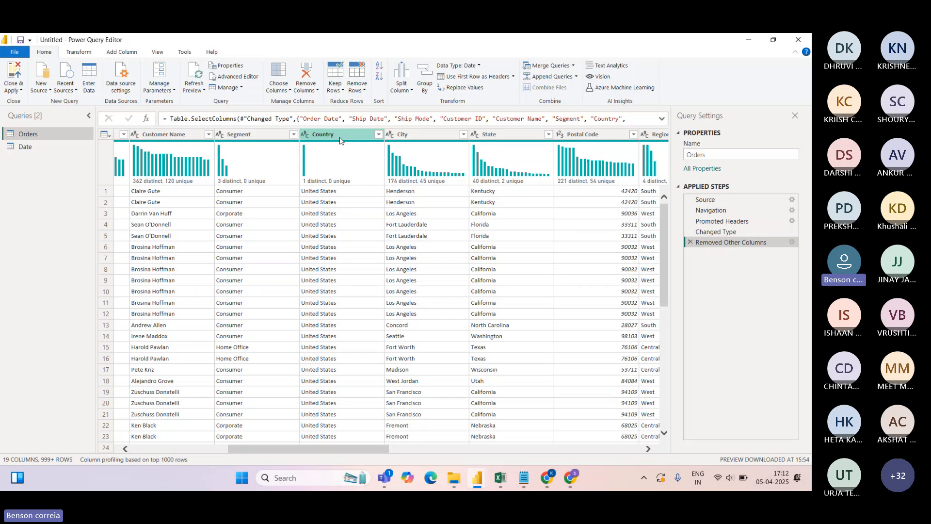
click(305, 135)
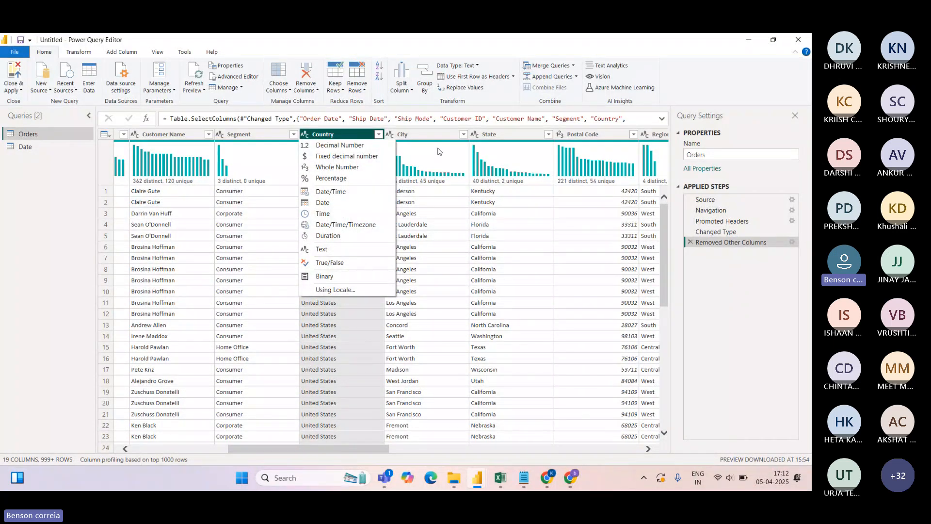
click(81, 53)
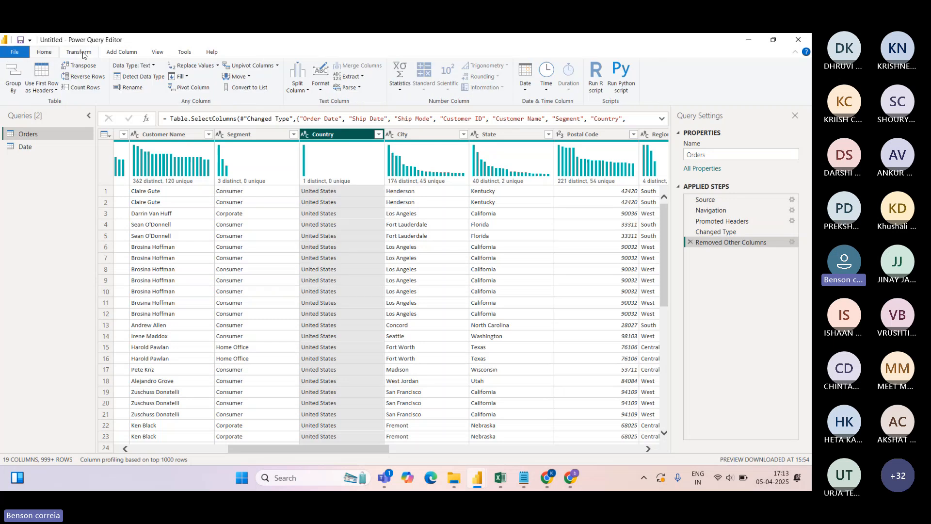
click(122, 53)
click(159, 53)
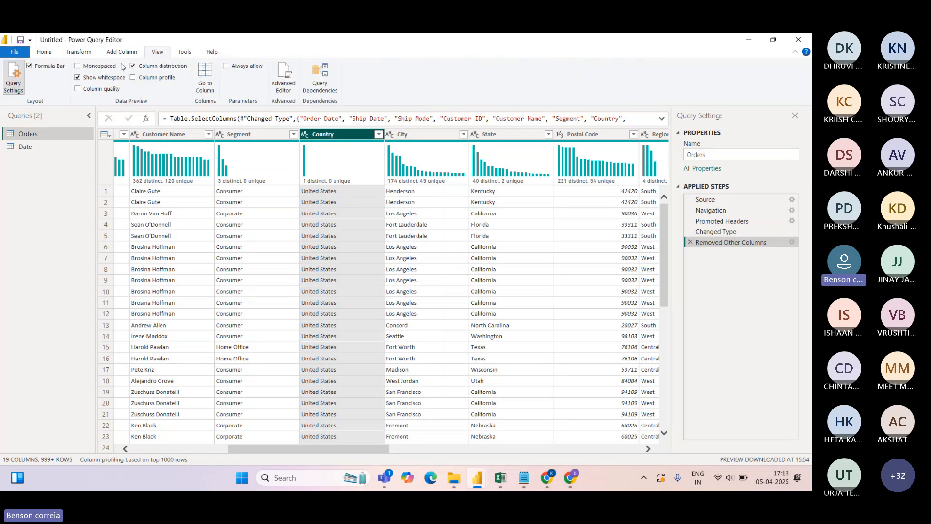
click(44, 52)
click(473, 135)
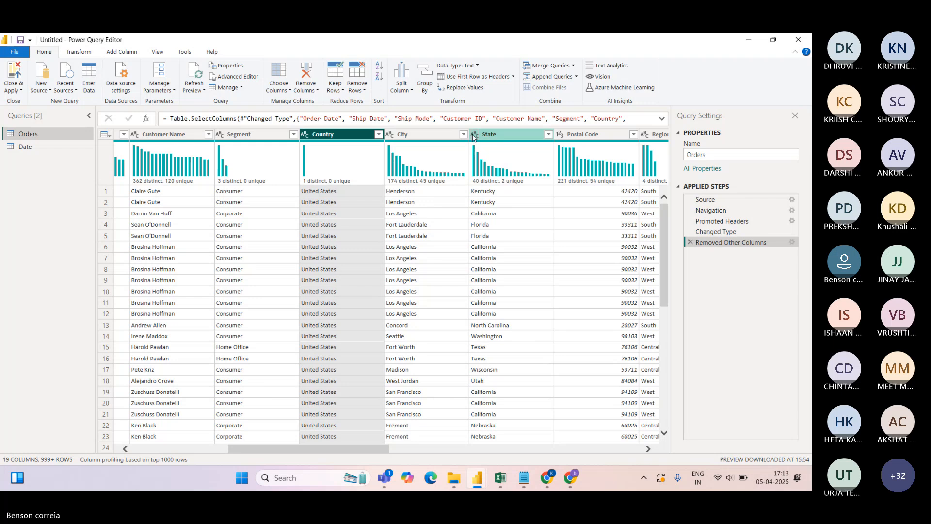
click(735, 105)
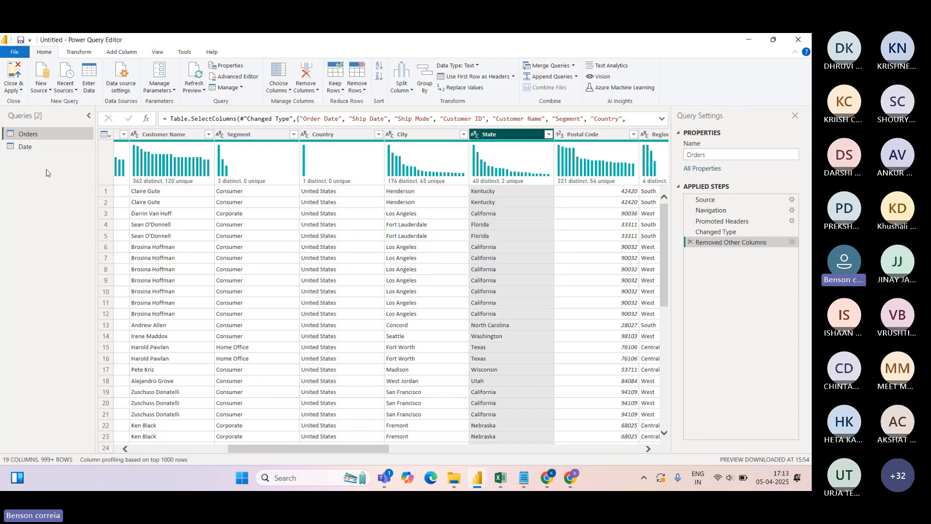
click(796, 40)
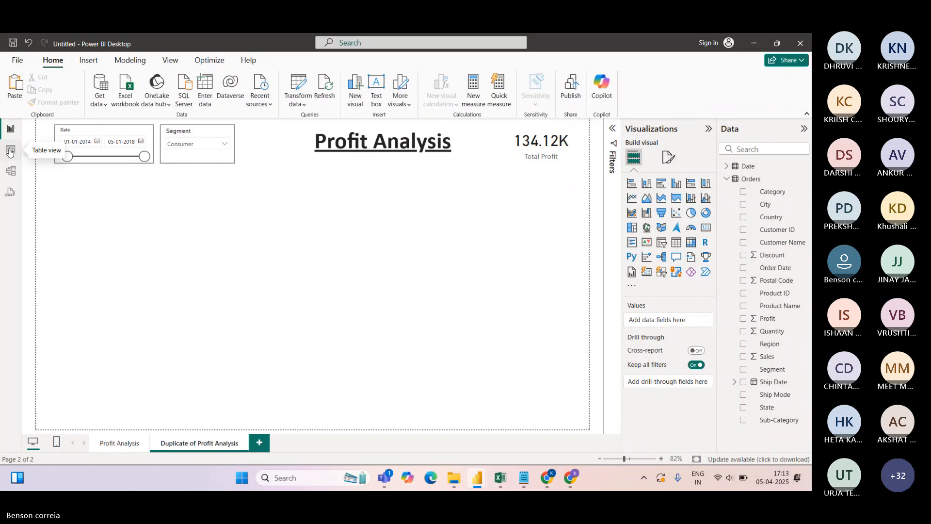
In Table view, set the Orders Country column's data category to County
click(9, 151)
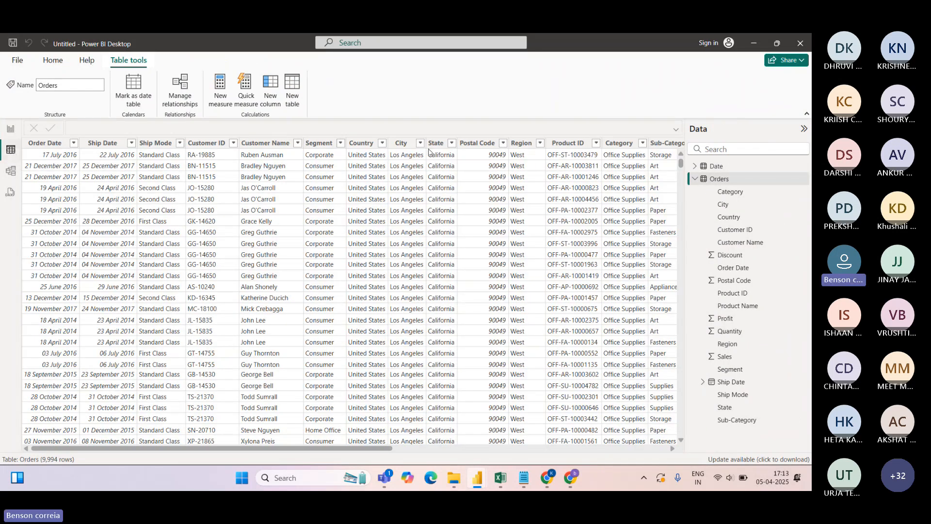
click(397, 145)
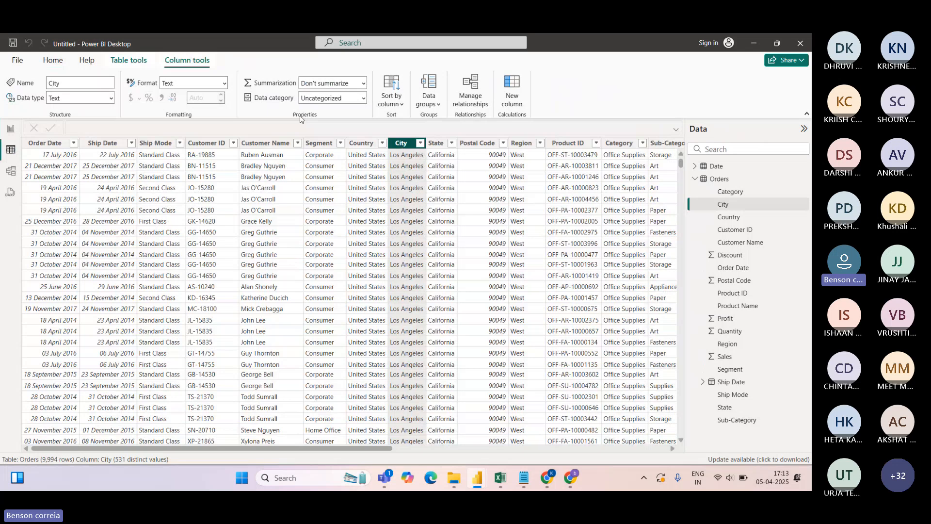
click(361, 143)
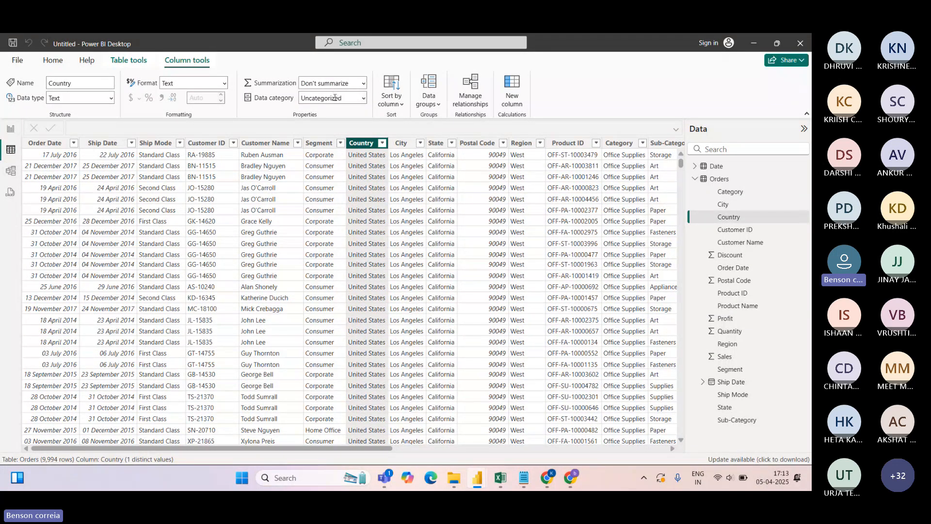
click(359, 97)
click(11, 130)
click(363, 99)
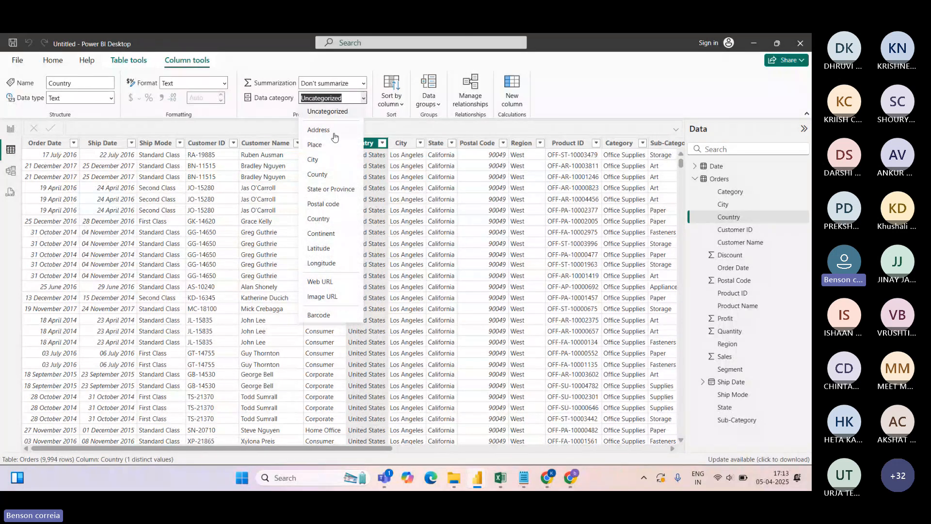
click(317, 174)
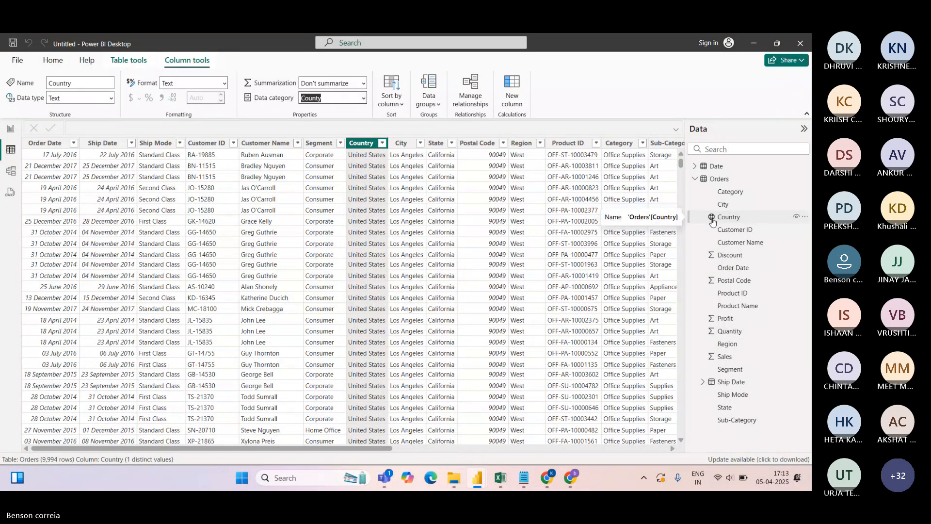
Set the State column's data category to State or Province
click(407, 148)
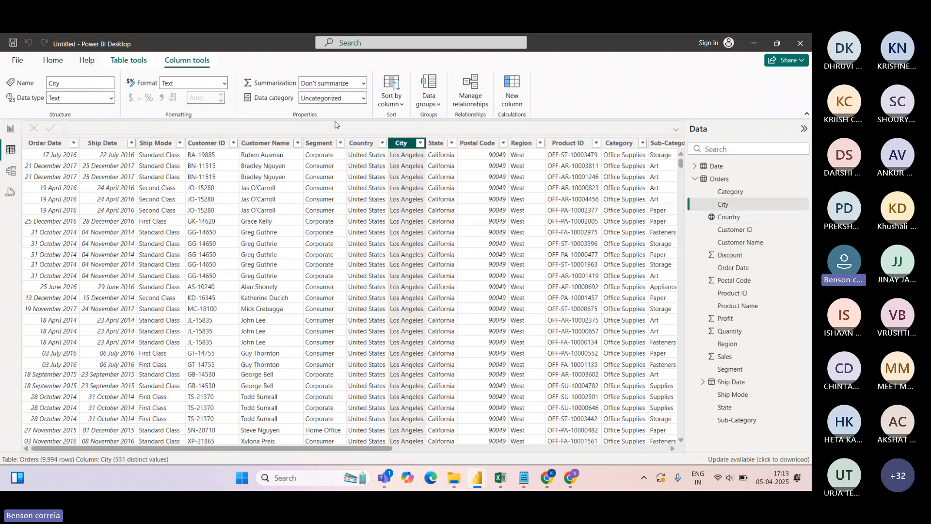
text(City)
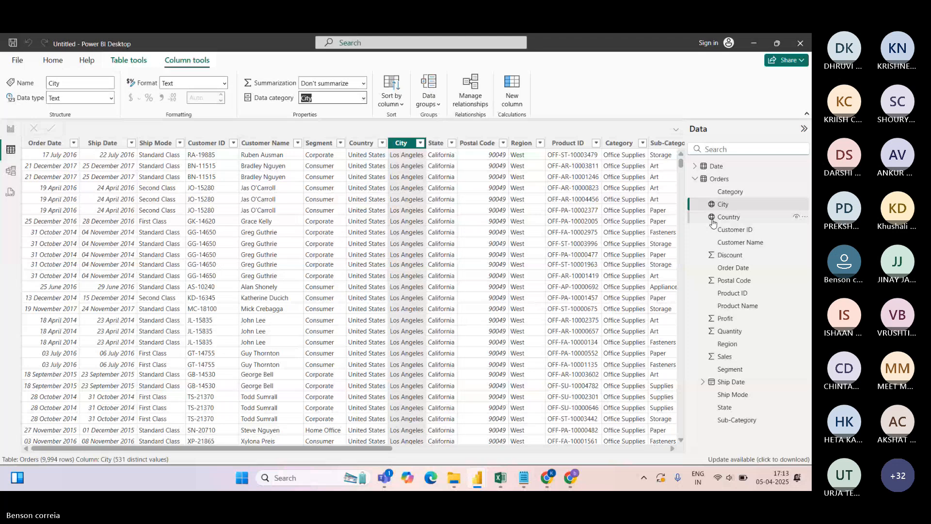
click(435, 143)
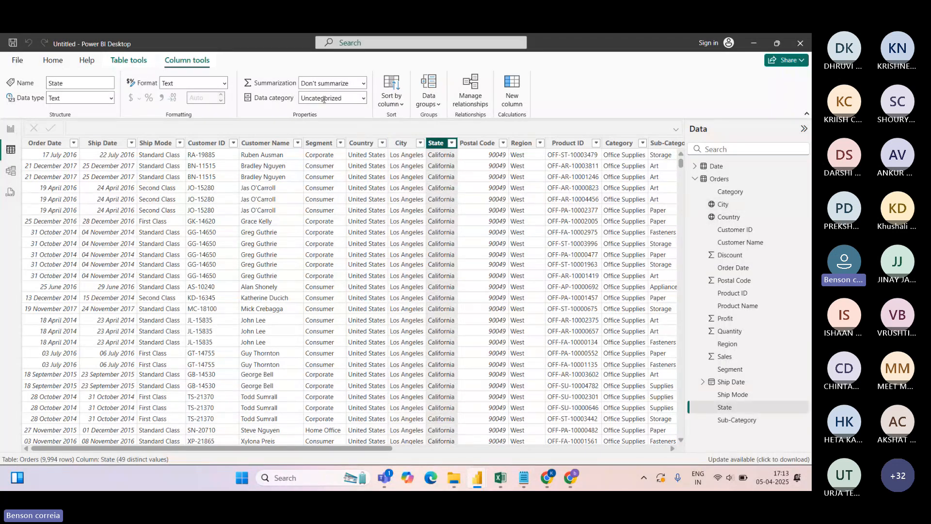
click(342, 96)
click(363, 98)
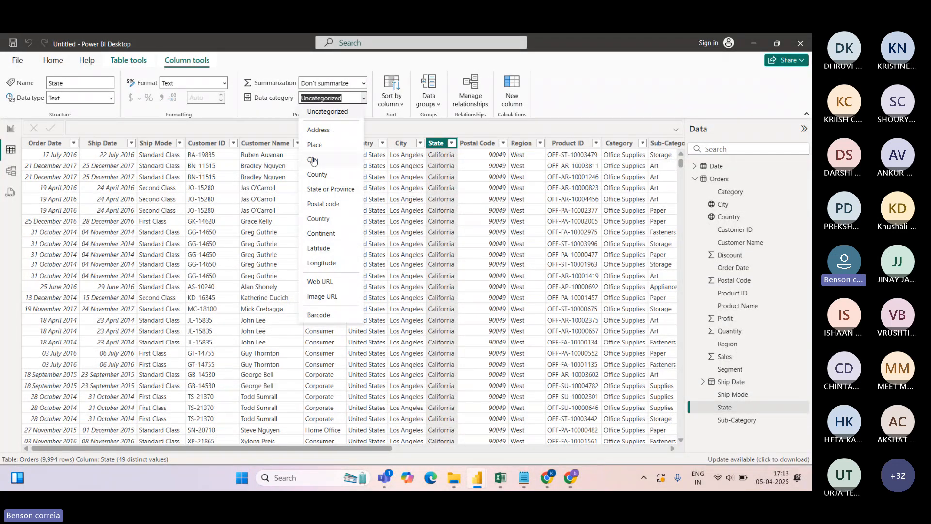
click(320, 190)
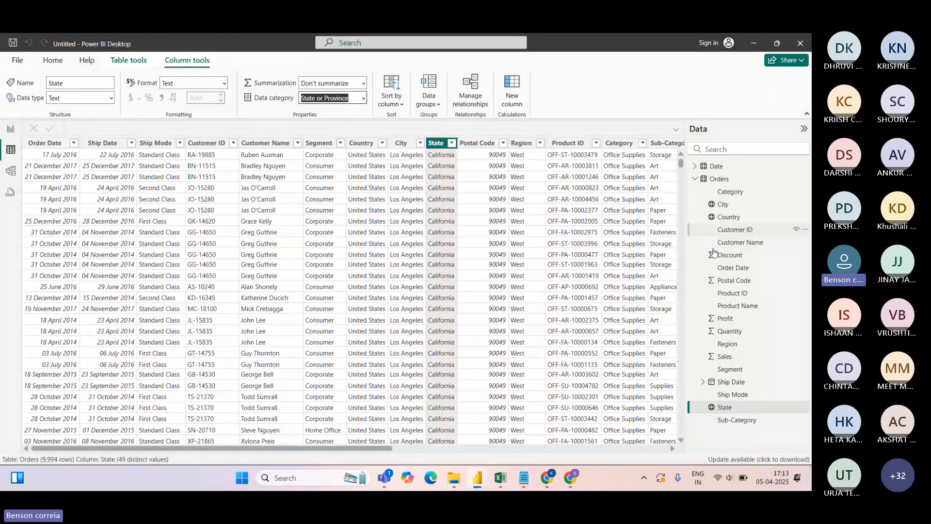
Categorise Postal Code as Postal code and return to Report view
click(477, 142)
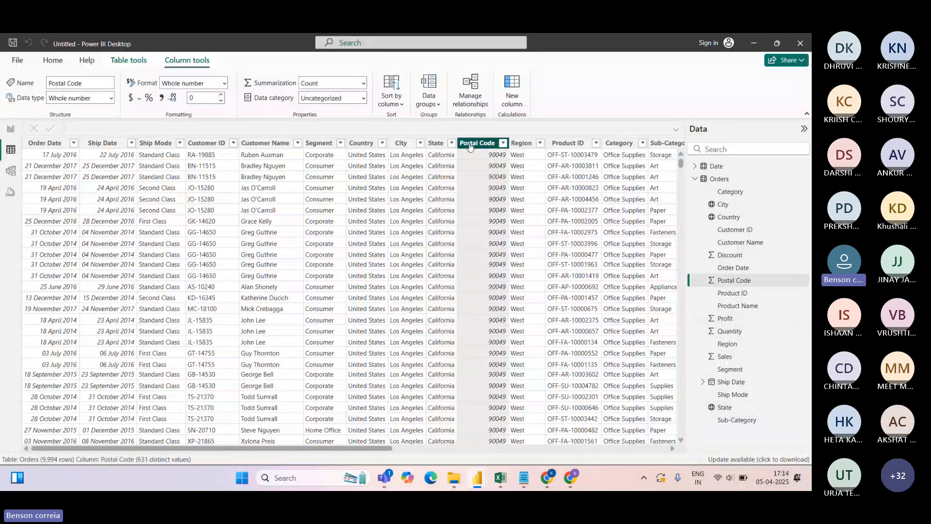
click(313, 99)
click(322, 130)
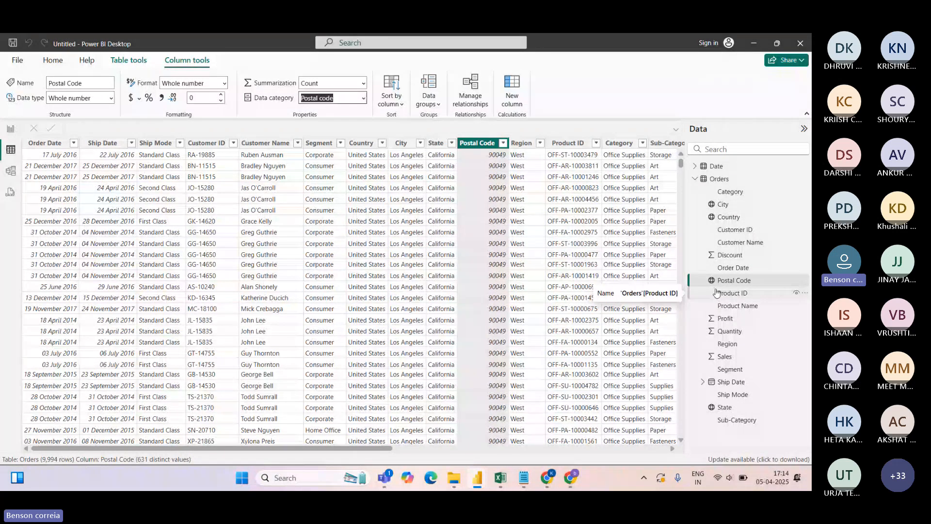
click(10, 129)
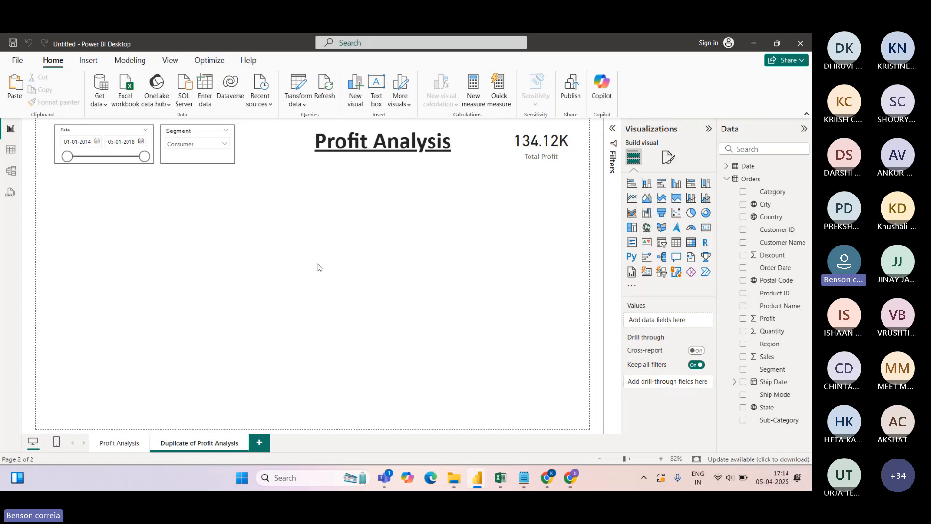
Add a map with State as Location and Profit as bubble size, and resize it
click(648, 228)
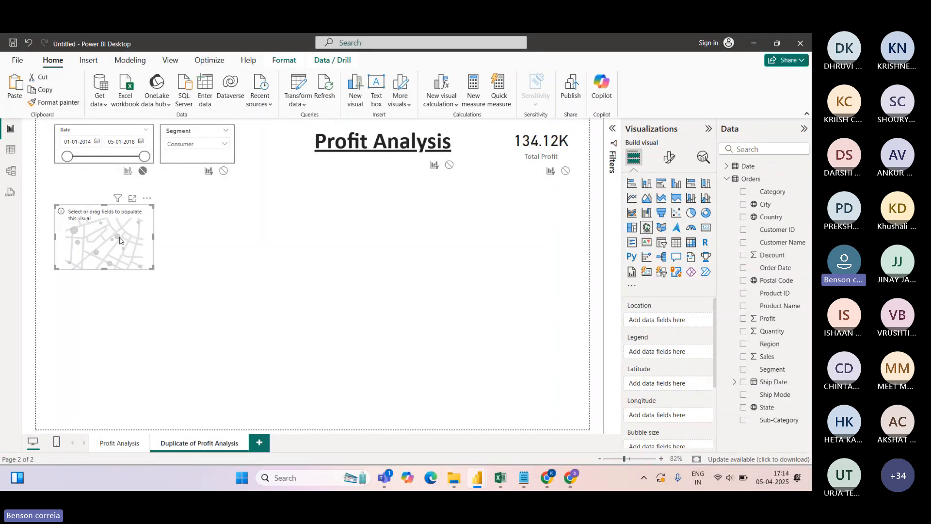
drag(152, 267, 295, 357)
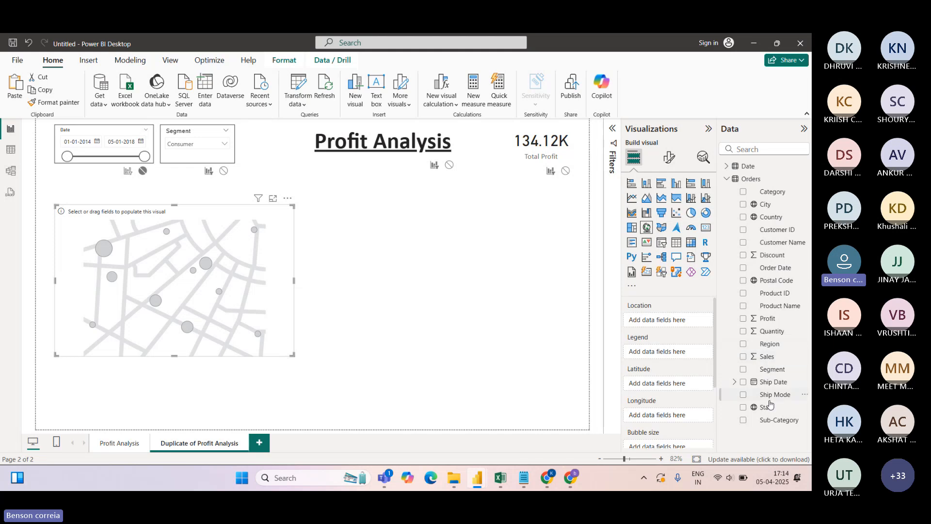
drag(767, 407, 717, 353)
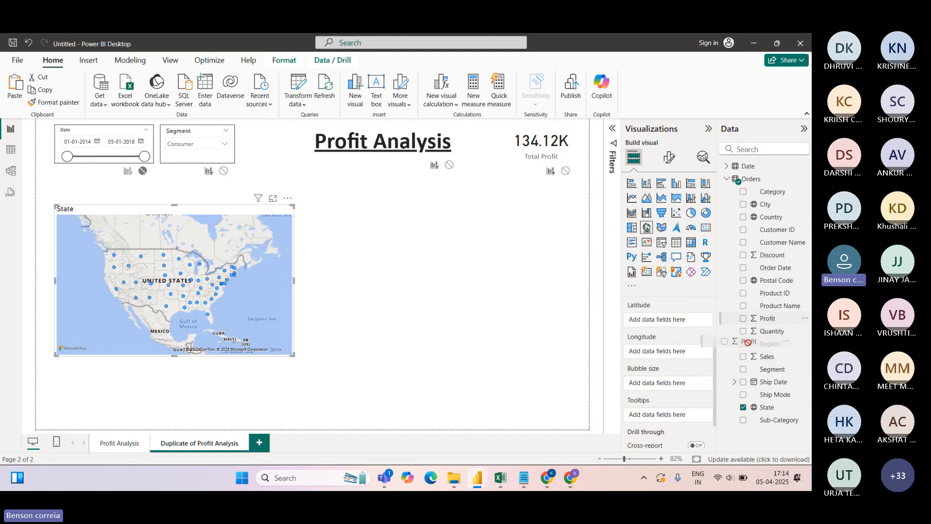
drag(769, 323, 675, 387)
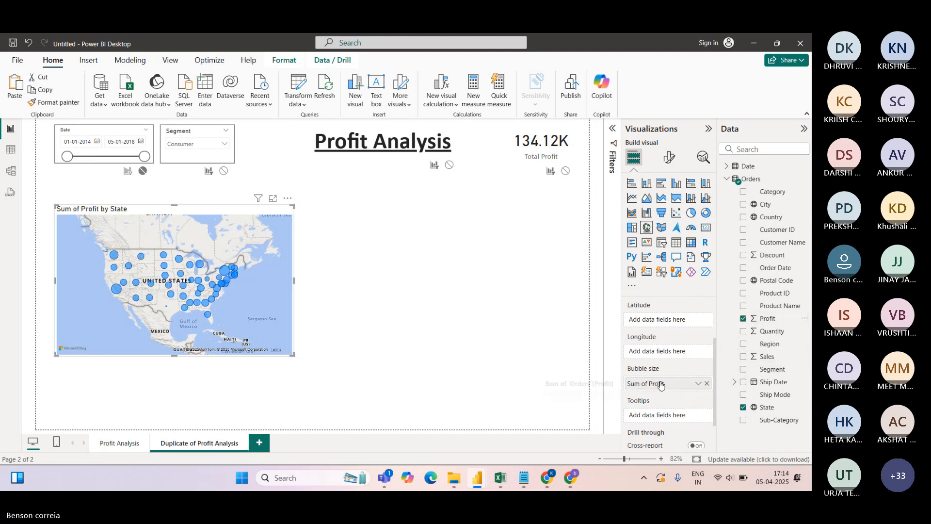
drag(294, 280, 429, 417)
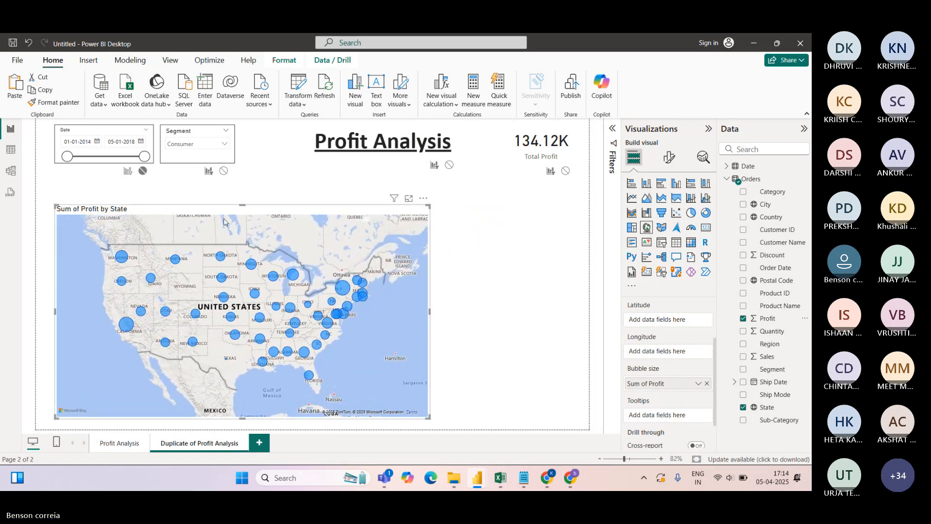
drag(242, 205, 242, 186)
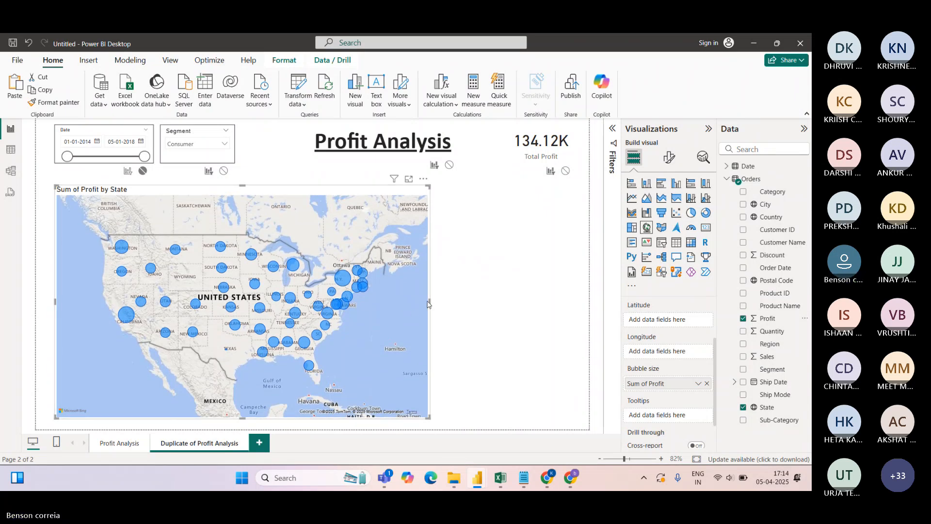
drag(430, 301, 377, 301)
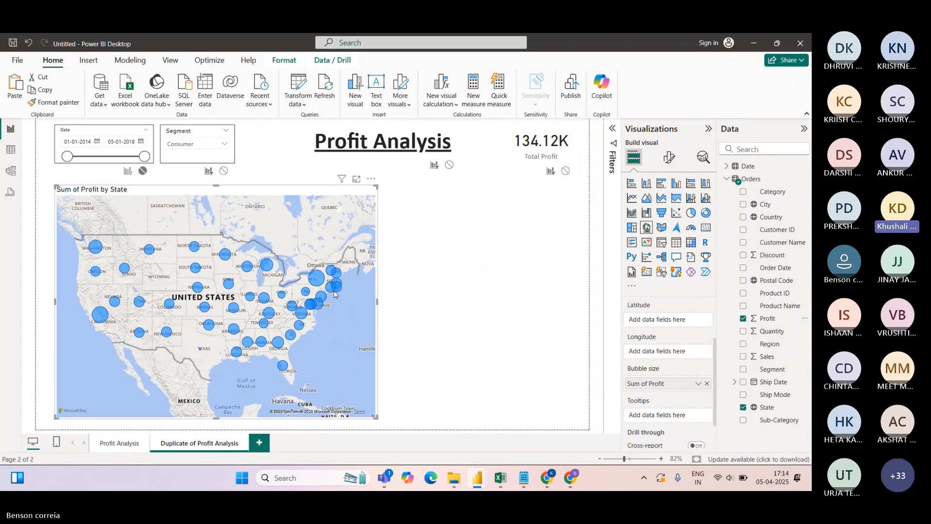
Clear the Segment slicer selections on both the duplicate and Profit Analysis pages
mouse_move(100, 319)
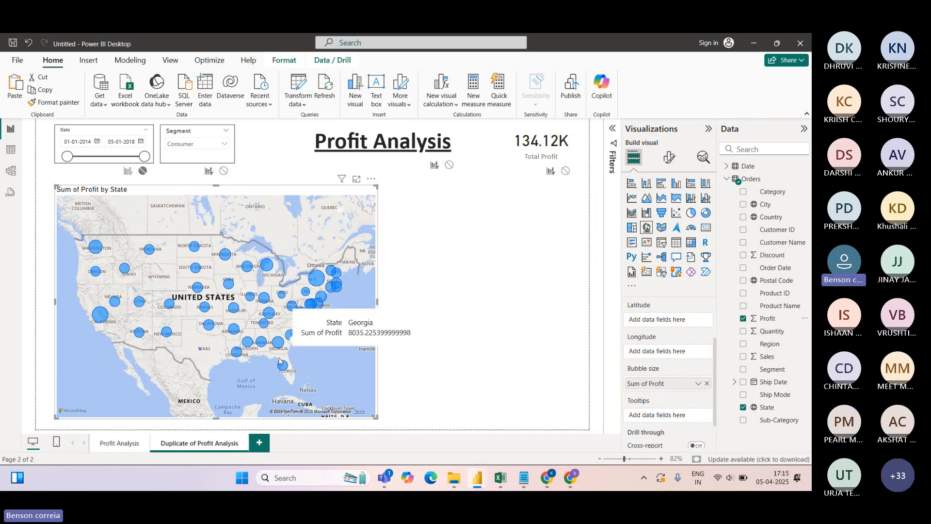
mouse_move(282, 368)
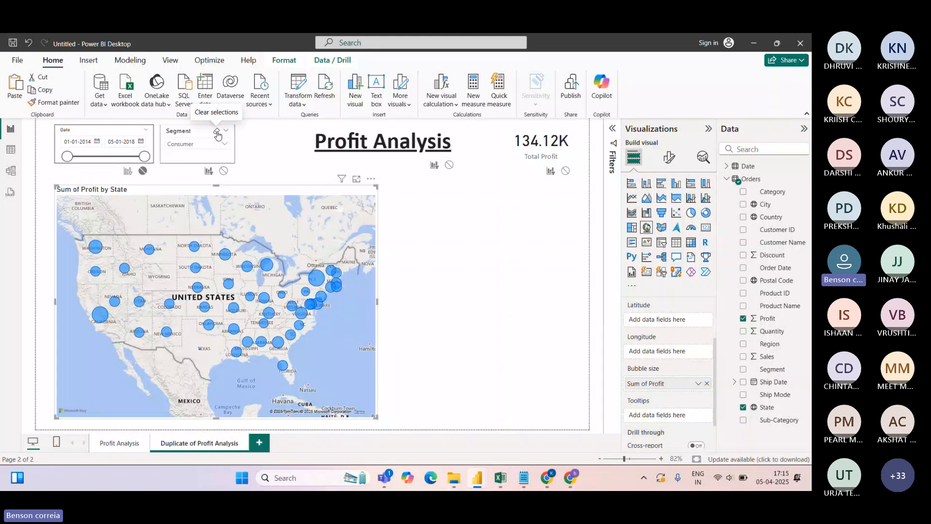
click(216, 132)
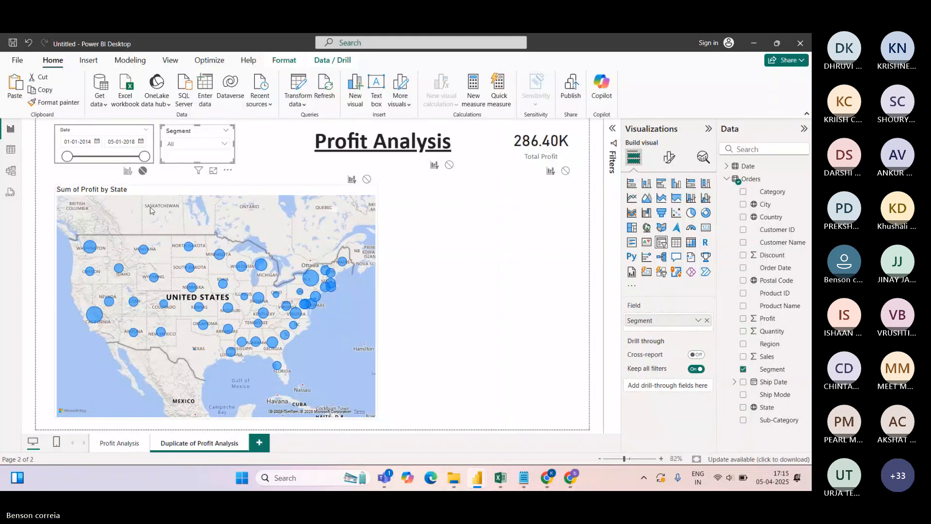
click(62, 151)
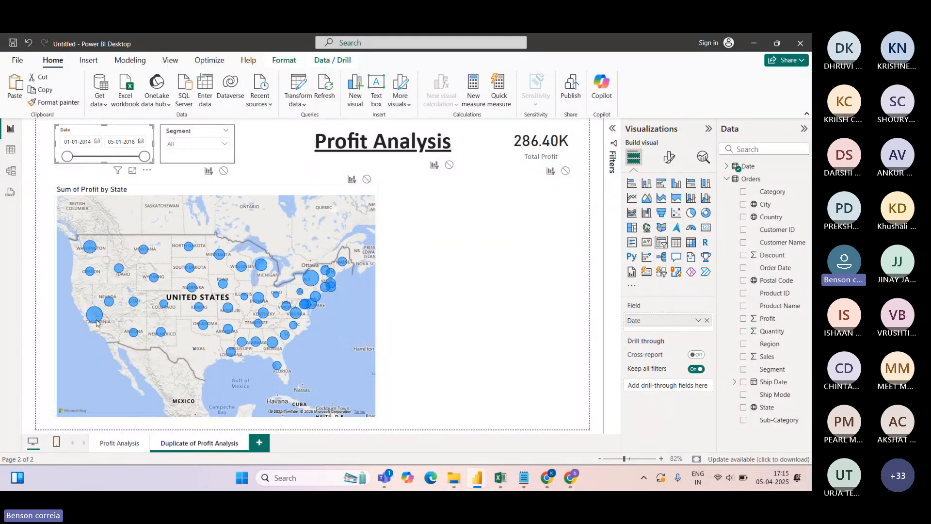
mouse_move(90, 248)
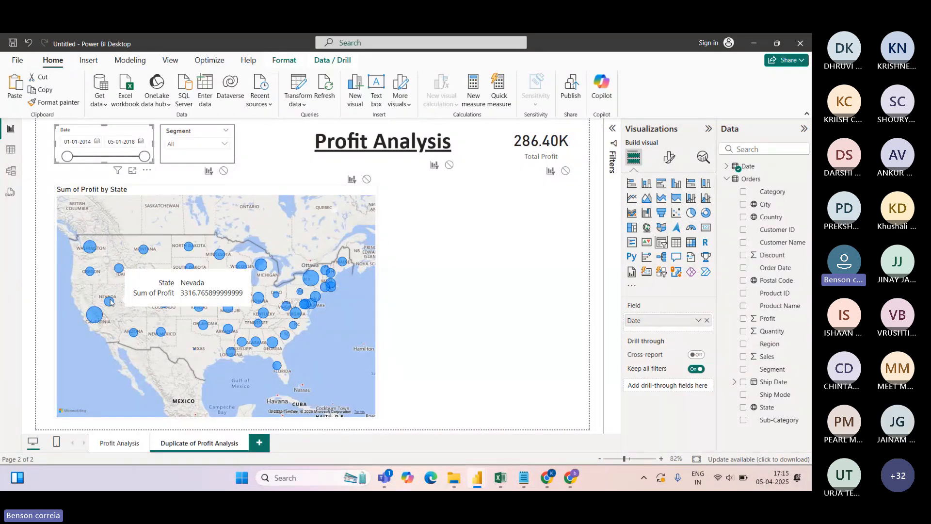
mouse_move(143, 311)
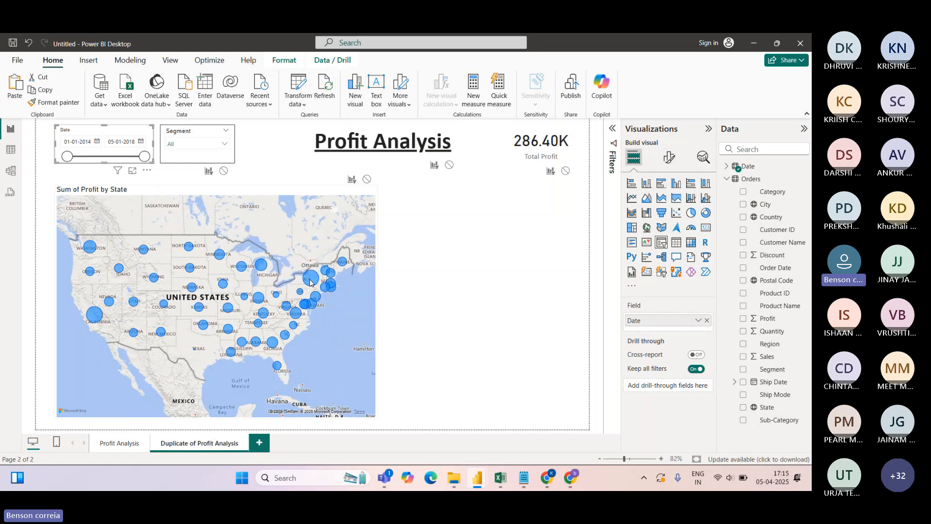
mouse_move(310, 282)
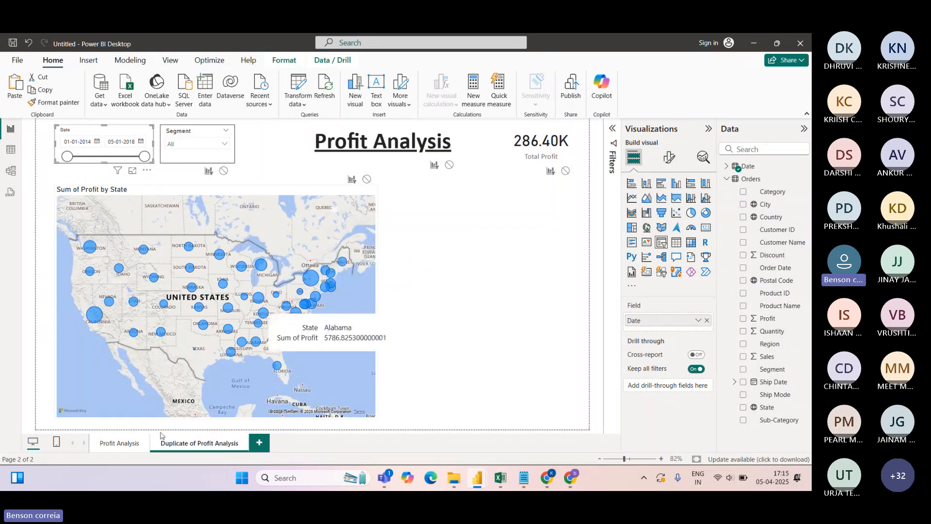
click(118, 443)
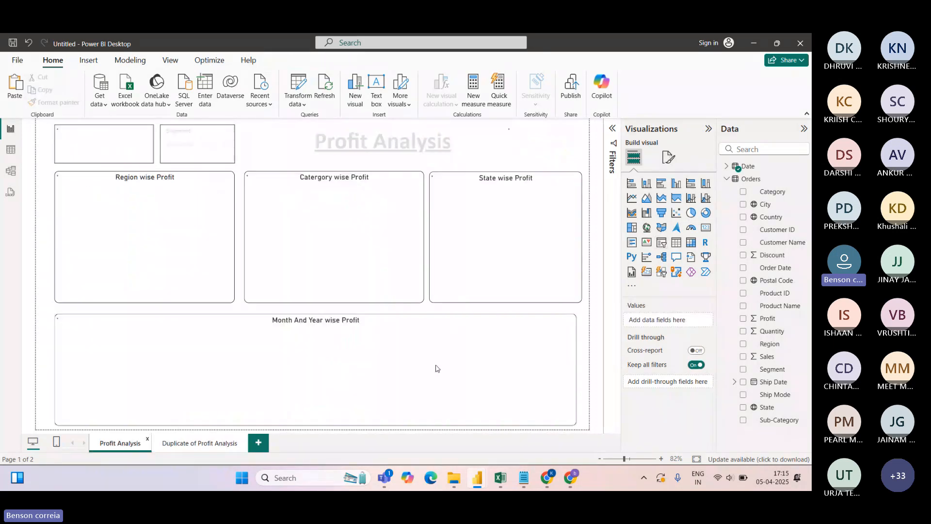
mouse_move(461, 214)
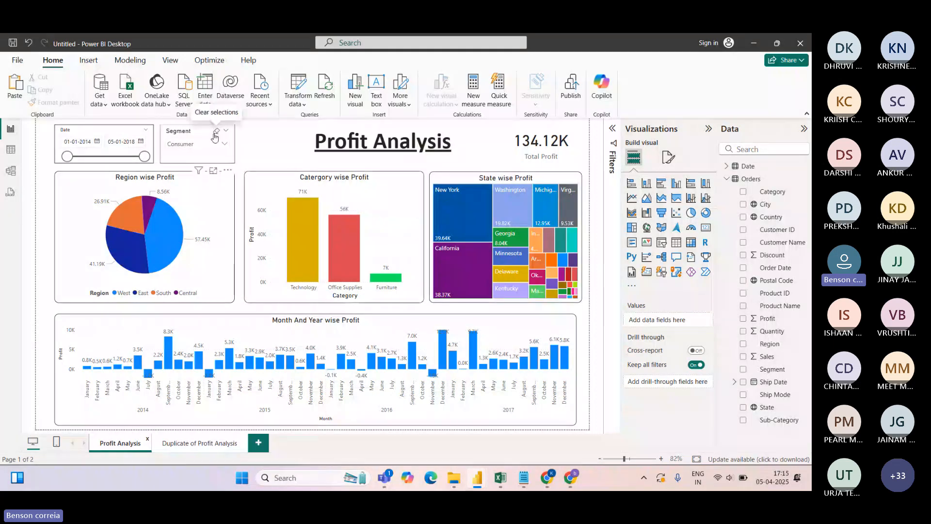
click(215, 132)
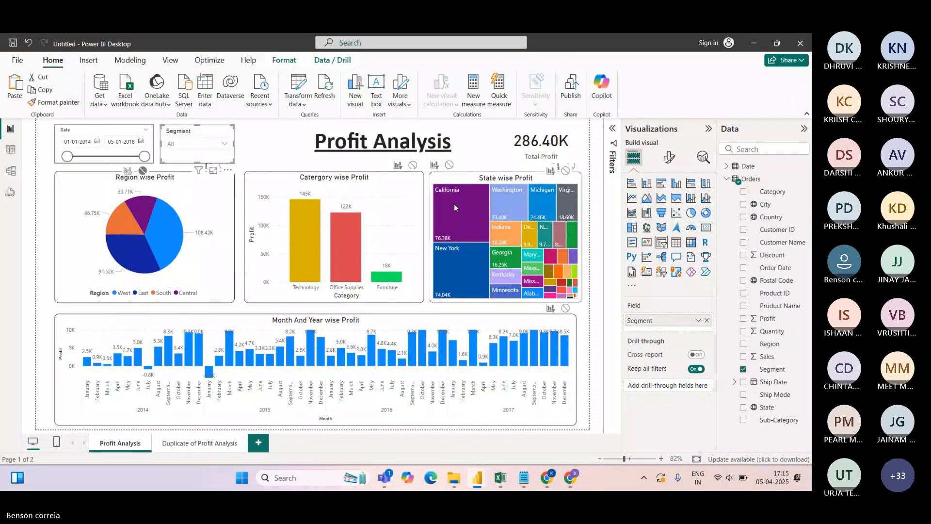
mouse_move(457, 264)
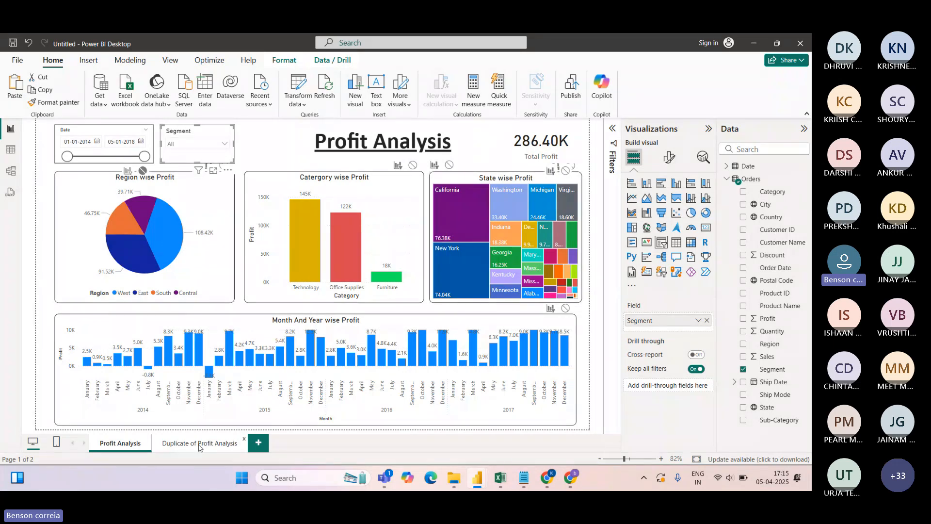
click(199, 443)
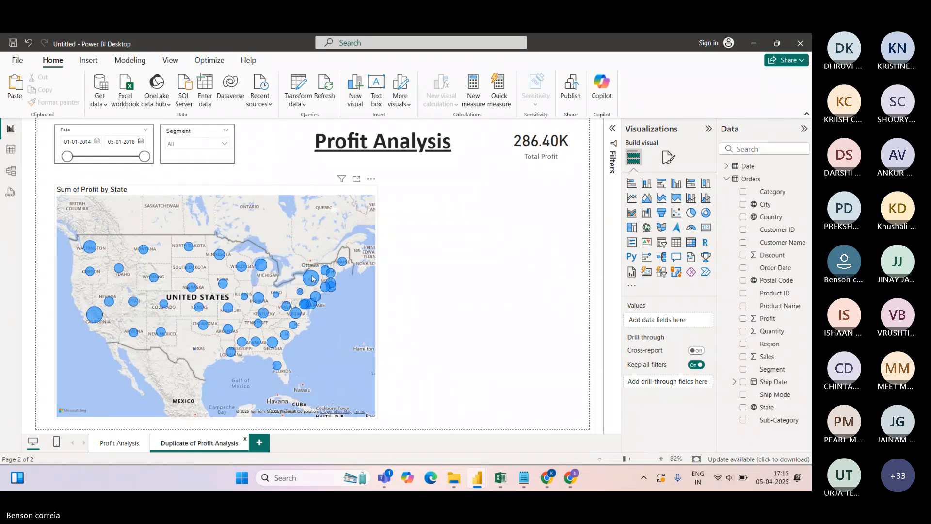
Narrow the first map and place an empty filled map beside it
click(377, 286)
drag(377, 310, 349, 301)
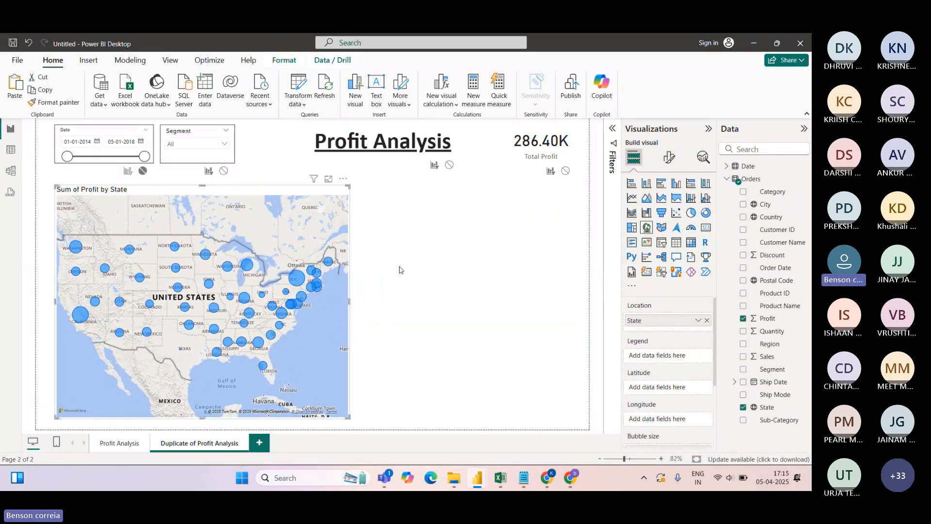
click(401, 267)
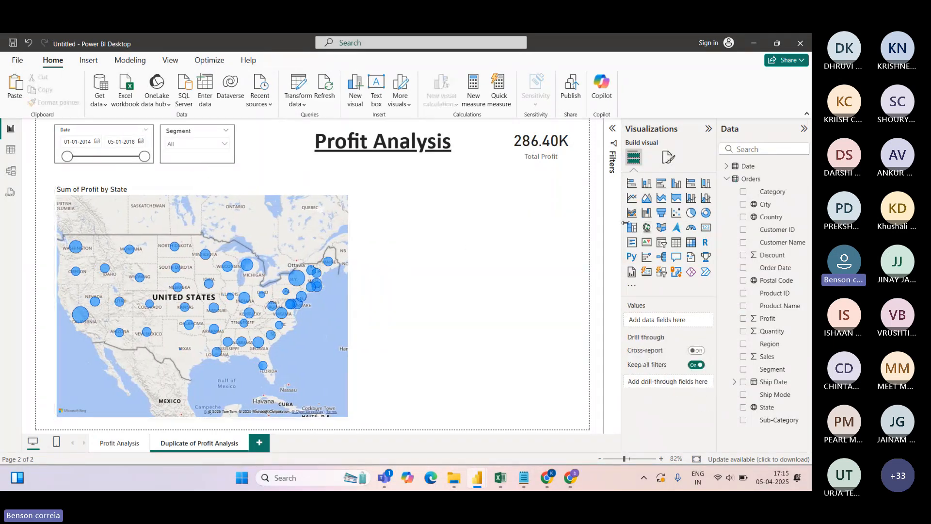
click(660, 227)
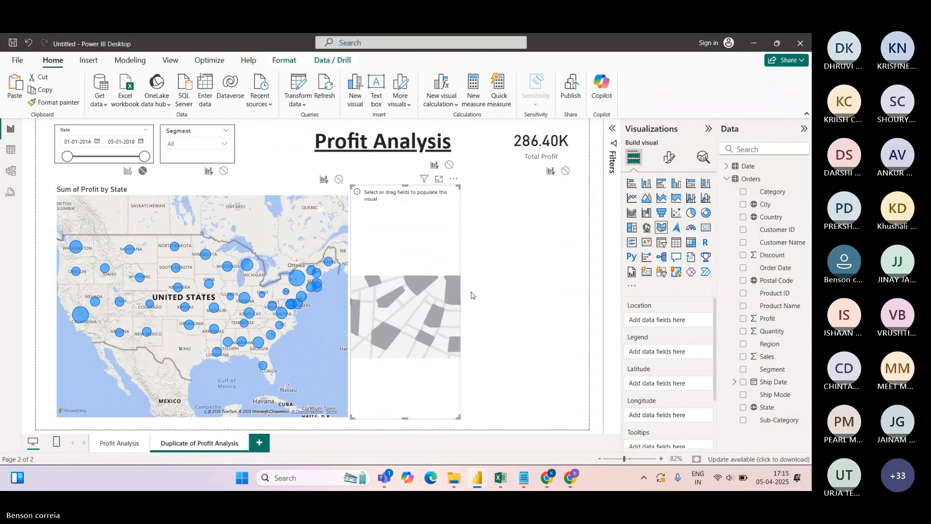
drag(460, 301, 576, 308)
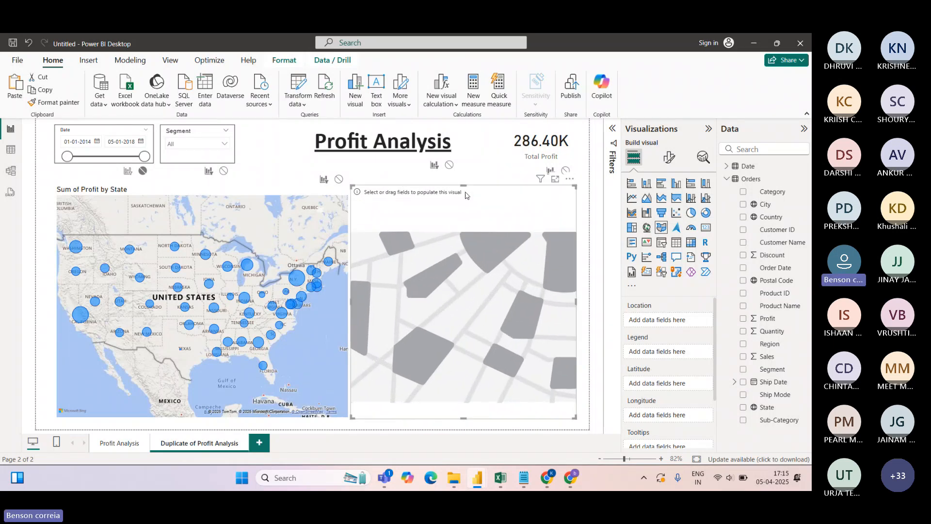
drag(465, 194, 471, 195)
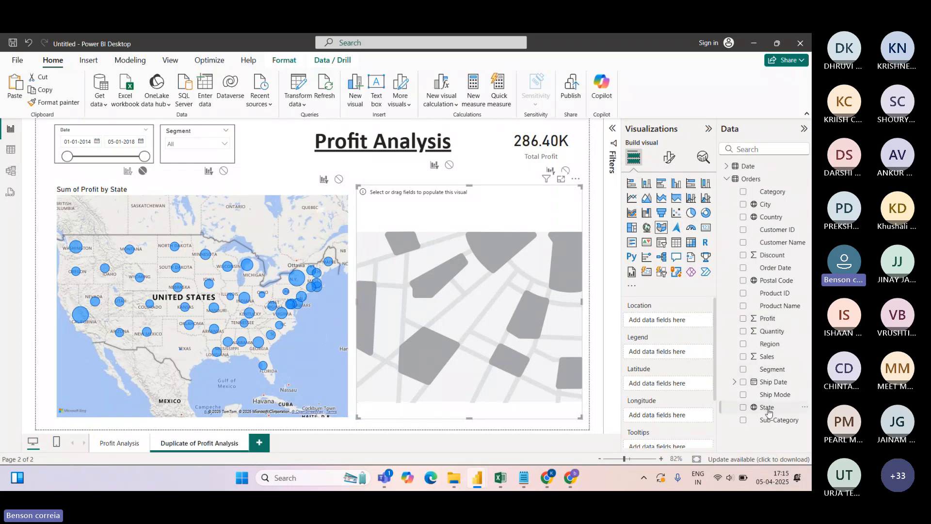
Give the filled map State as Location, City as Legend and Profit in Tooltips
drag(768, 411, 675, 321)
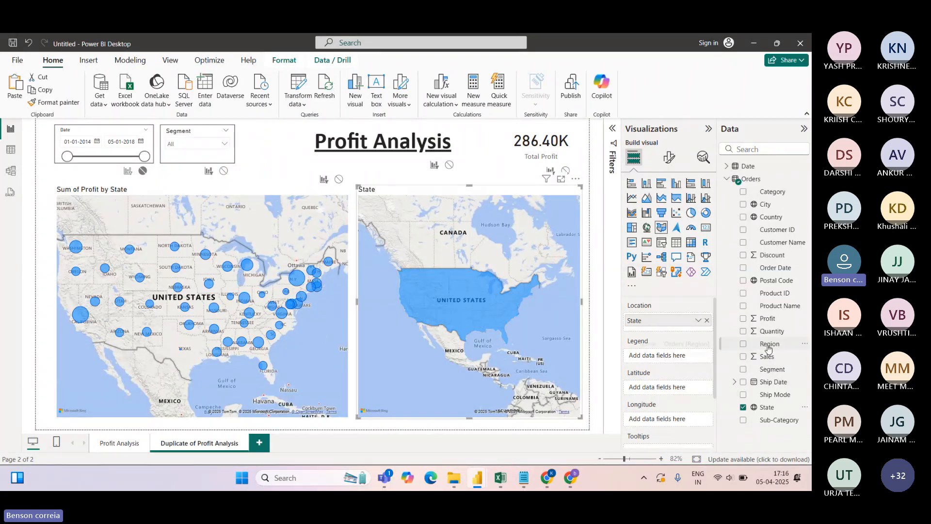
mouse_move(715, 327)
mouse_down()
mouse_move(723, 381)
mouse_move(723, 330)
mouse_up()
drag(773, 320, 703, 356)
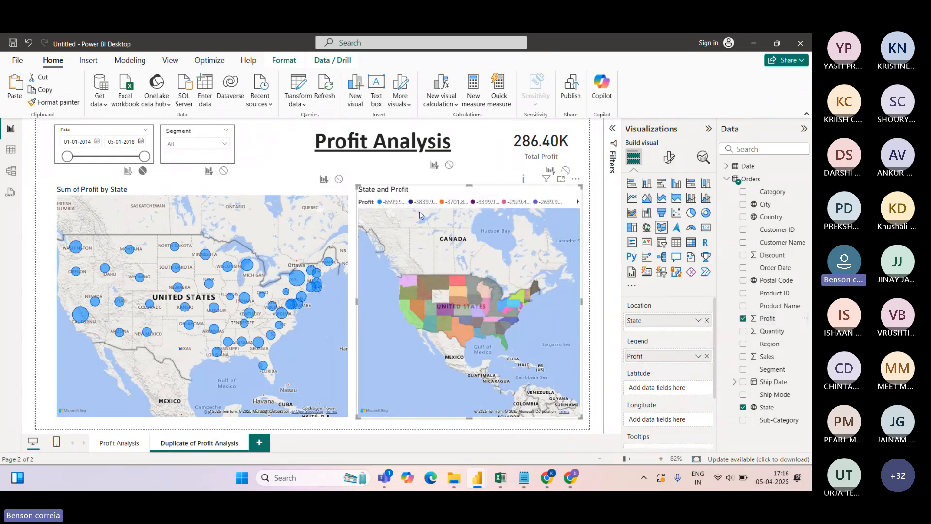
click(708, 355)
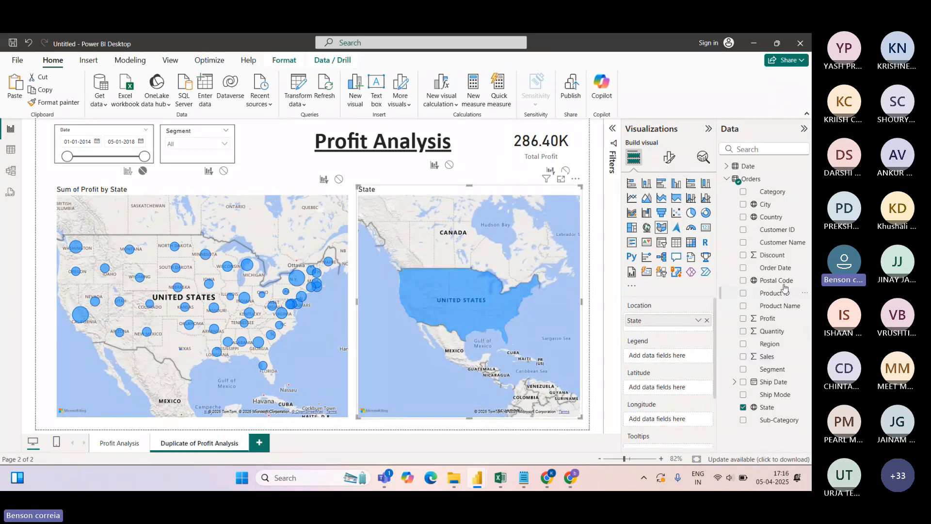
drag(765, 205, 678, 357)
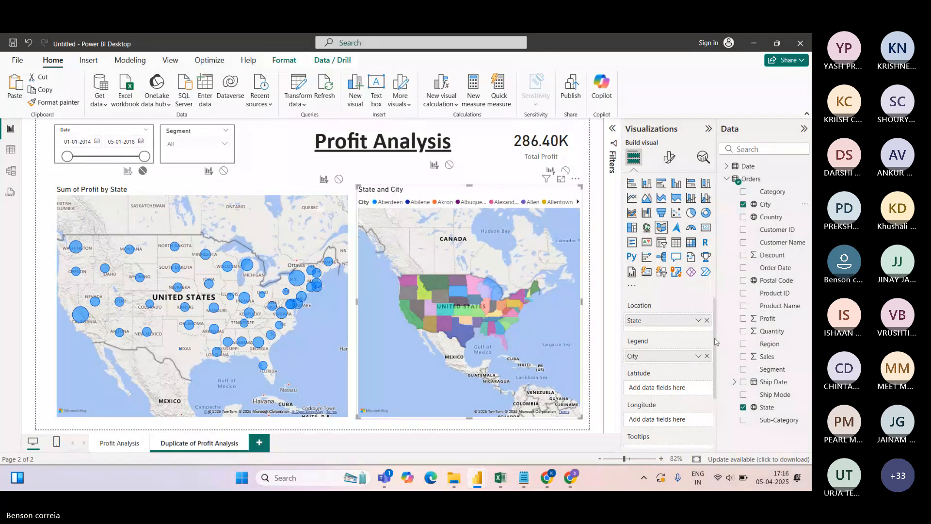
scroll(716, 351, down, 2)
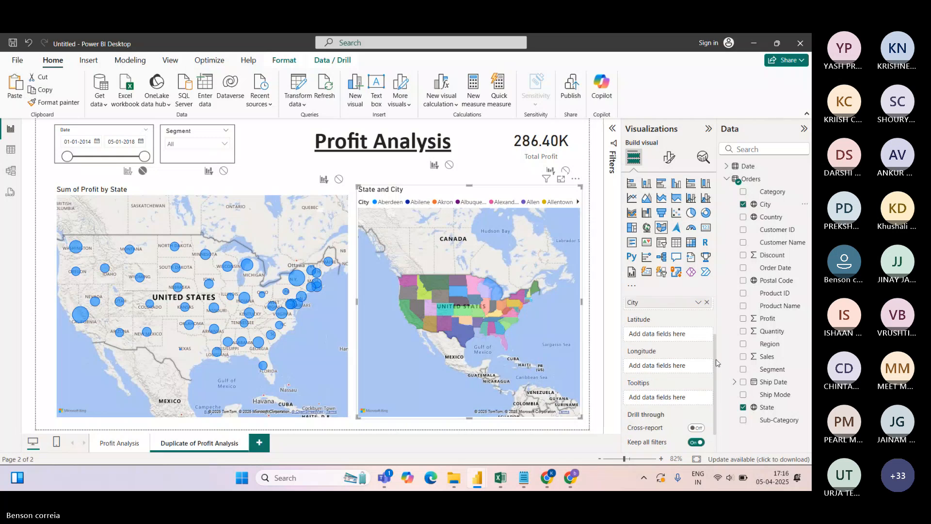
scroll(716, 363, down, 1)
drag(717, 366, 721, 383)
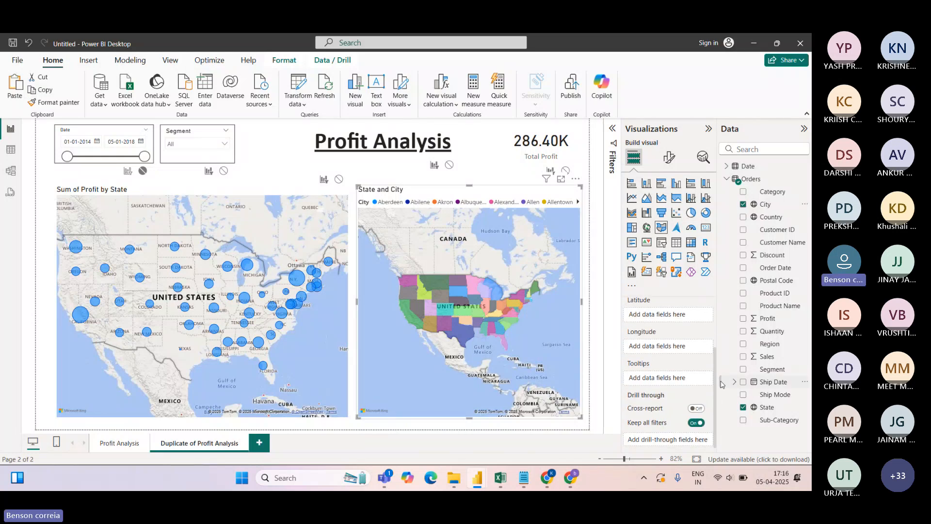
drag(767, 318, 679, 381)
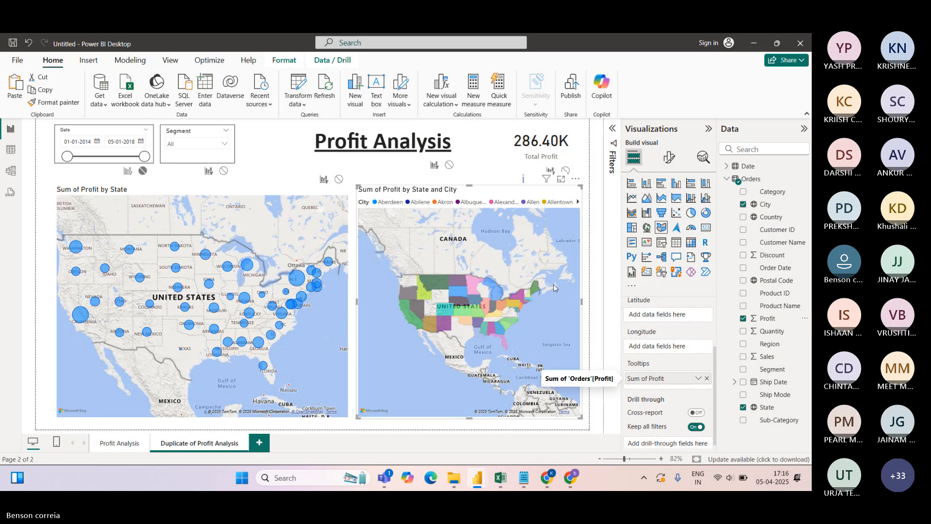
click(561, 180)
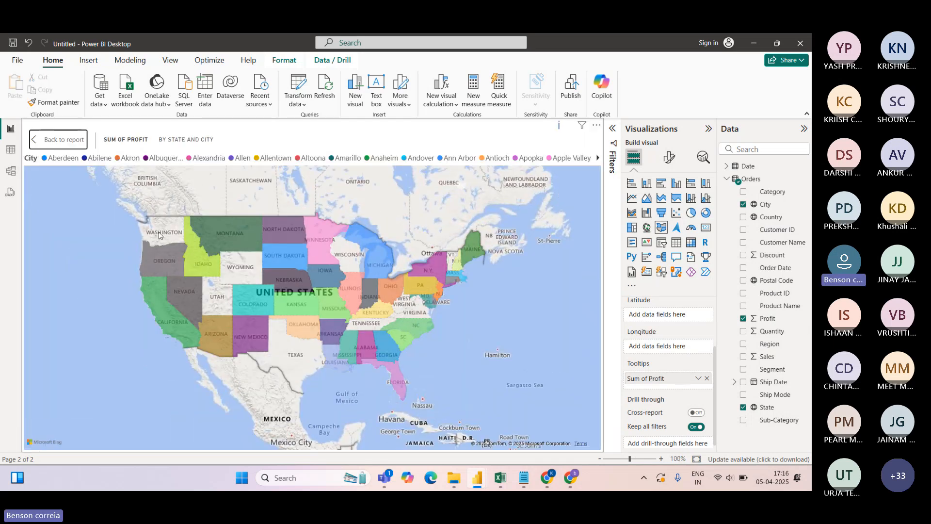
mouse_move(163, 257)
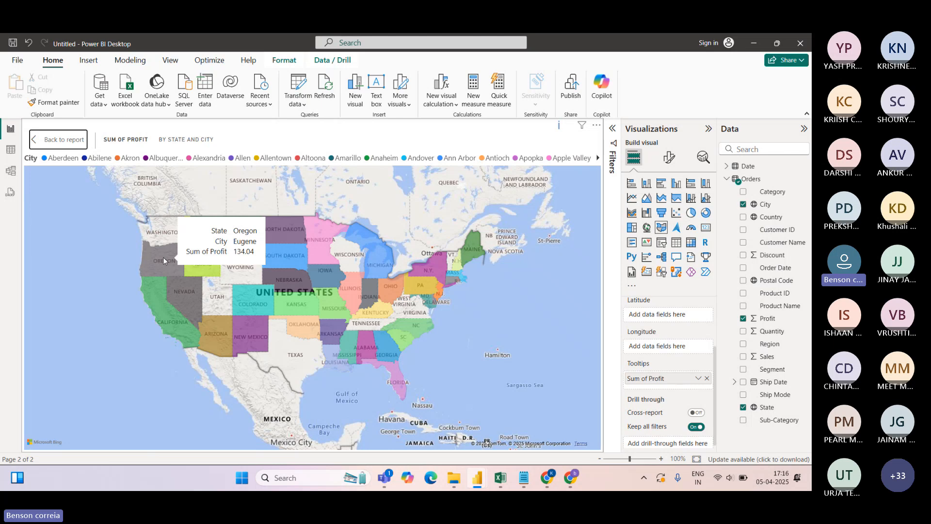
mouse_move(175, 284)
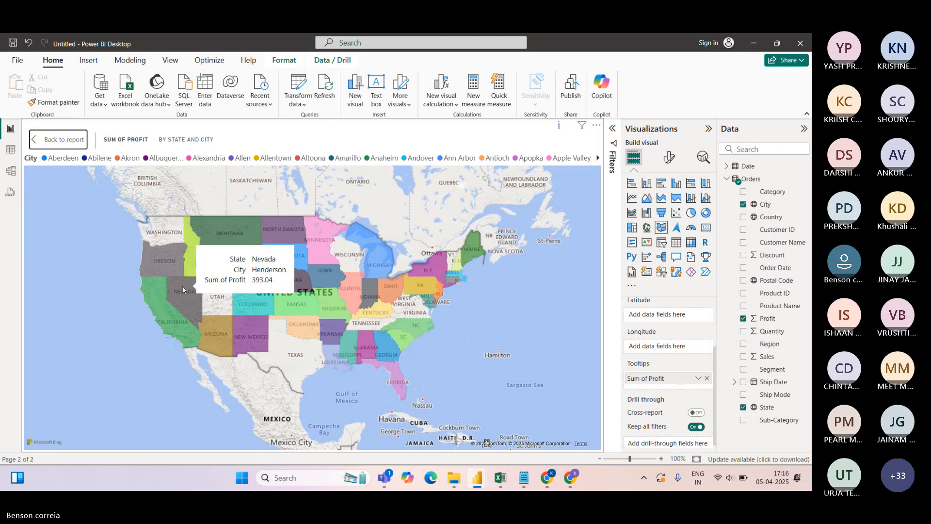
mouse_move(242, 336)
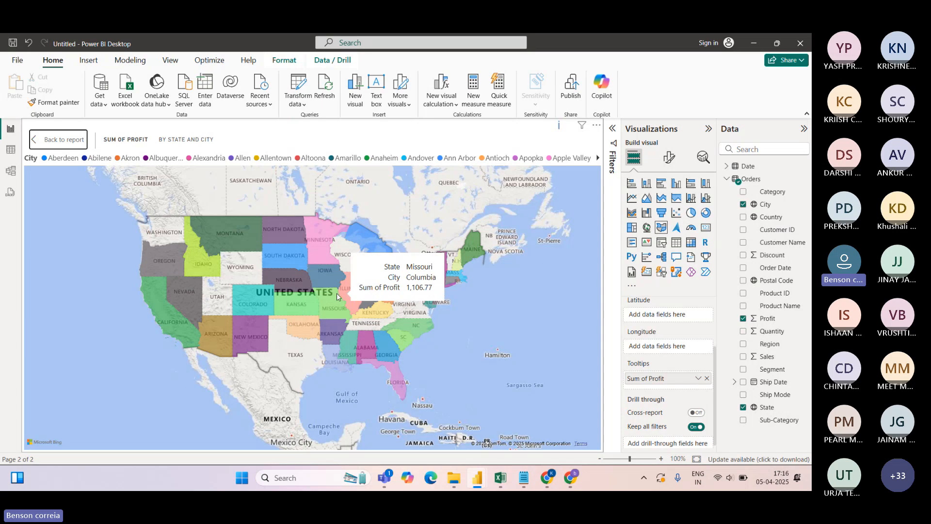
click(62, 140)
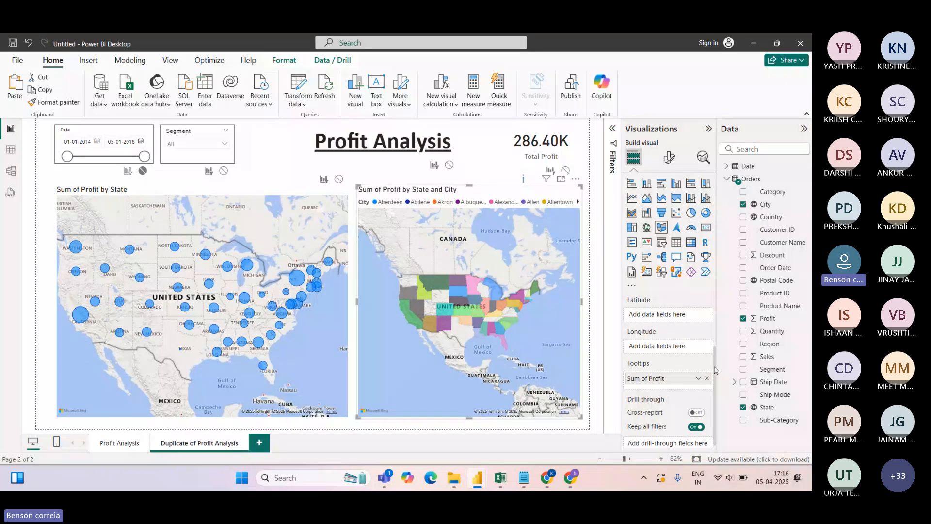
Replace City with Region in the second map's Legend, then deselect the map
scroll(712, 321, up, 3)
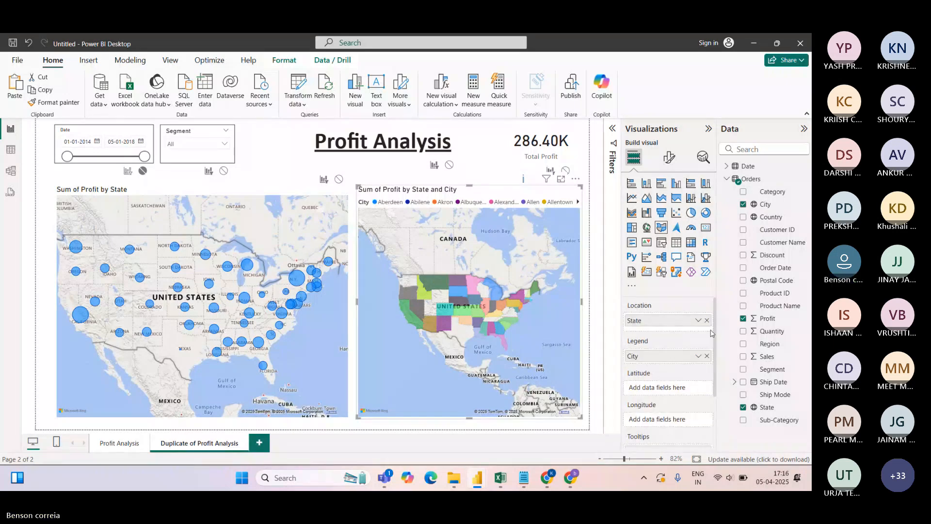
click(707, 357)
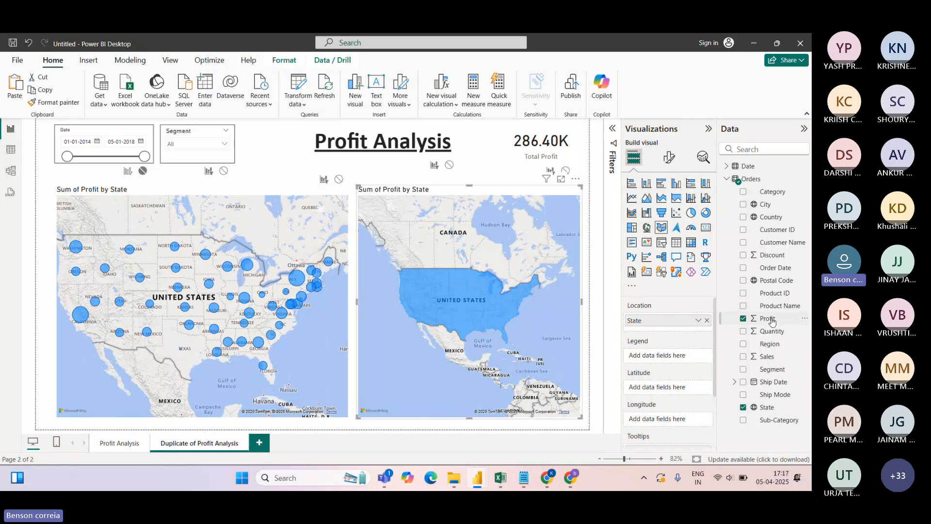
drag(770, 344, 674, 357)
mouse_move(429, 297)
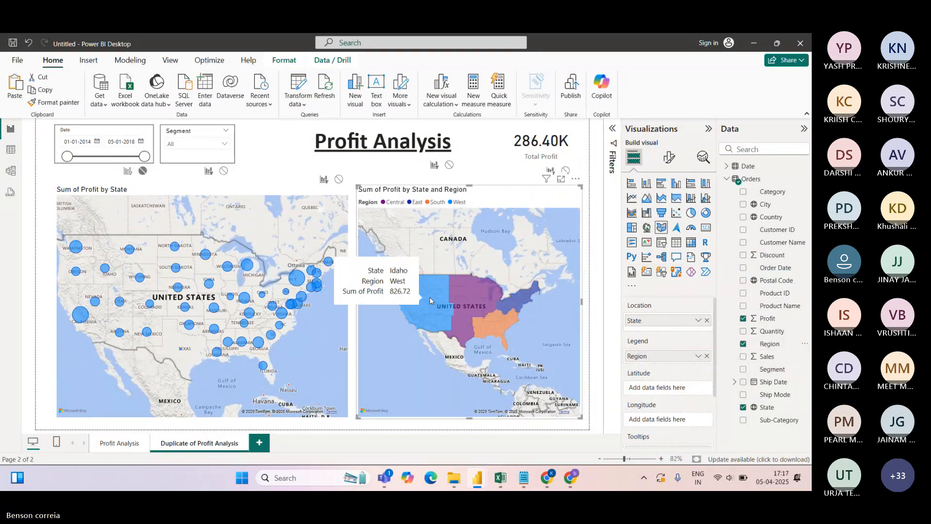
mouse_move(473, 296)
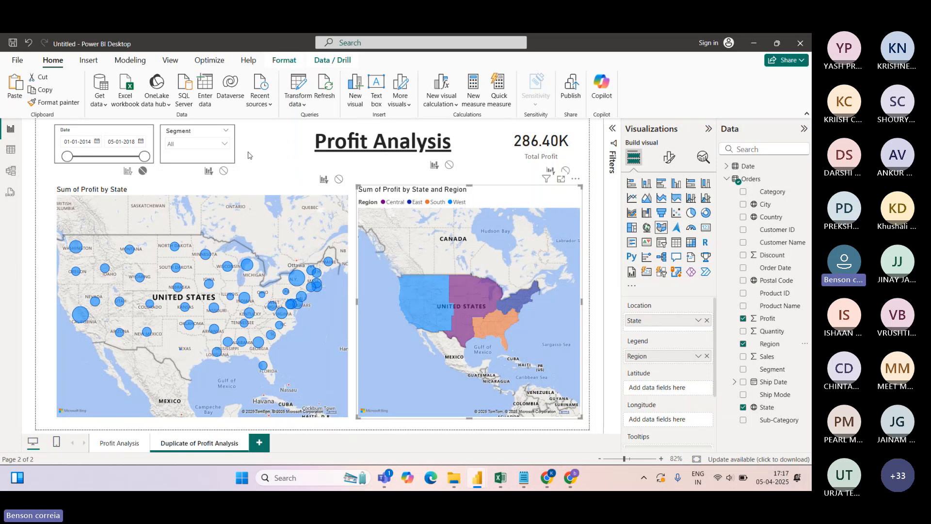
click(268, 137)
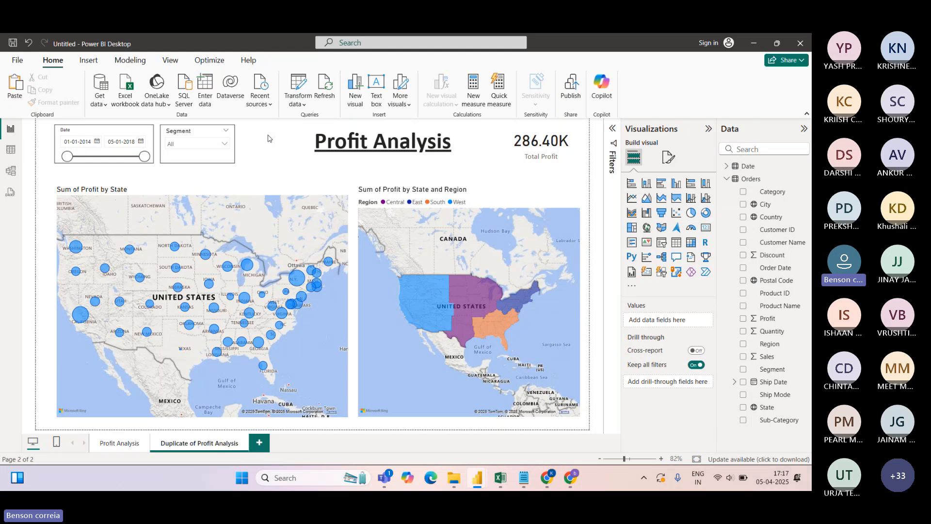
Rename the Duplicate of Profit Analysis page to 'map visuals'
double_click(192, 447)
key(ctrl+a)
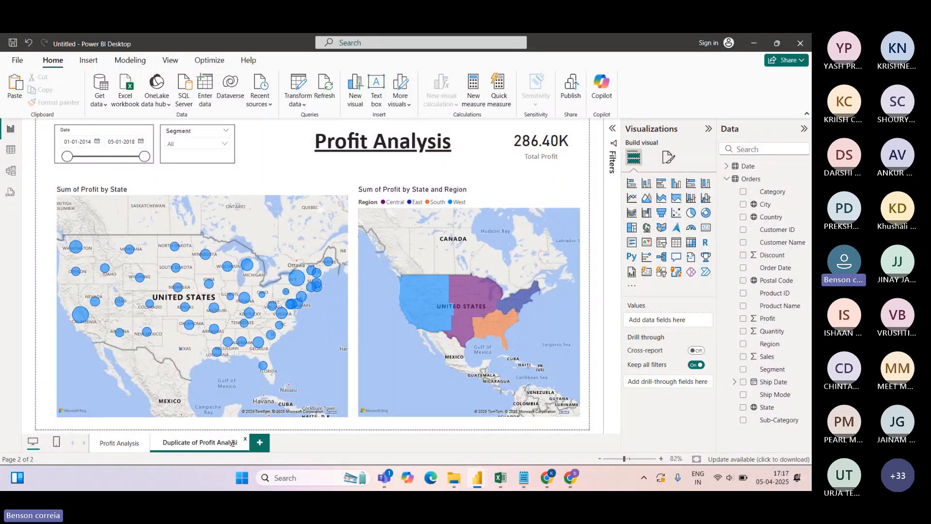
key(BackSpace)
text(map)
key(BackSpace)
key(BackSpace)
key(BackSpace)
text(map v)
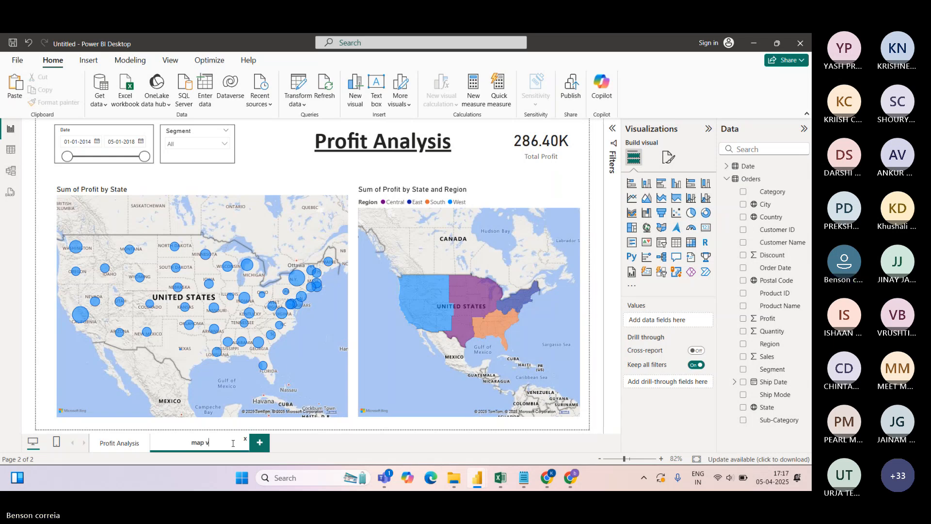
text(isuals)
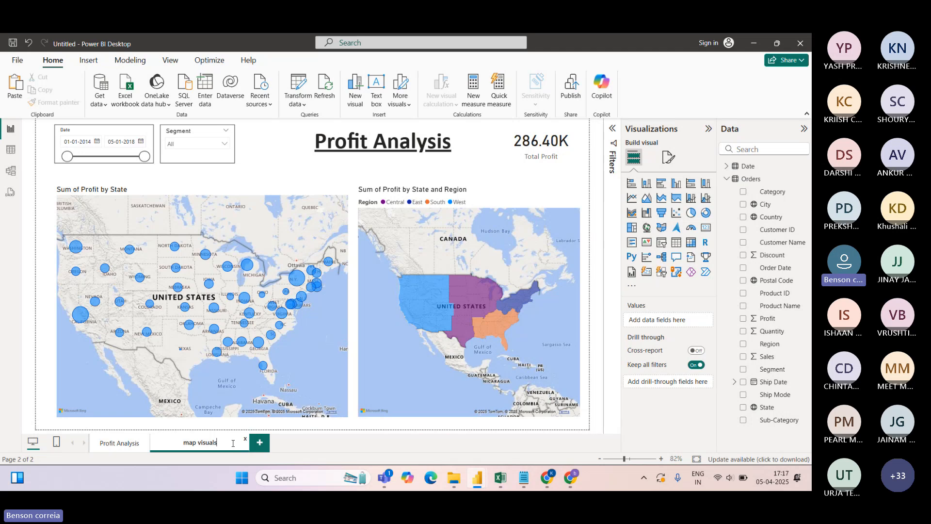
key(Return)
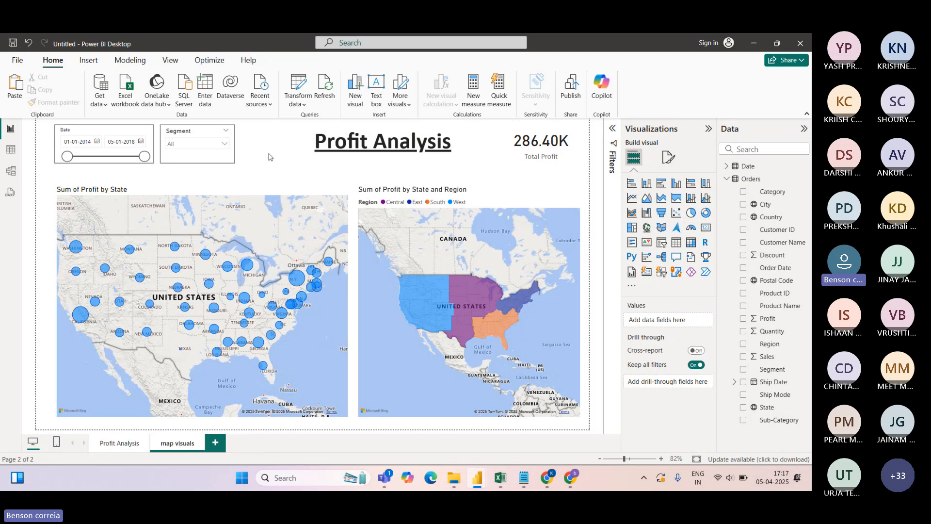
On the Profit Analysis page, collapse the Visualizations and Data panes and click Publish
click(120, 443)
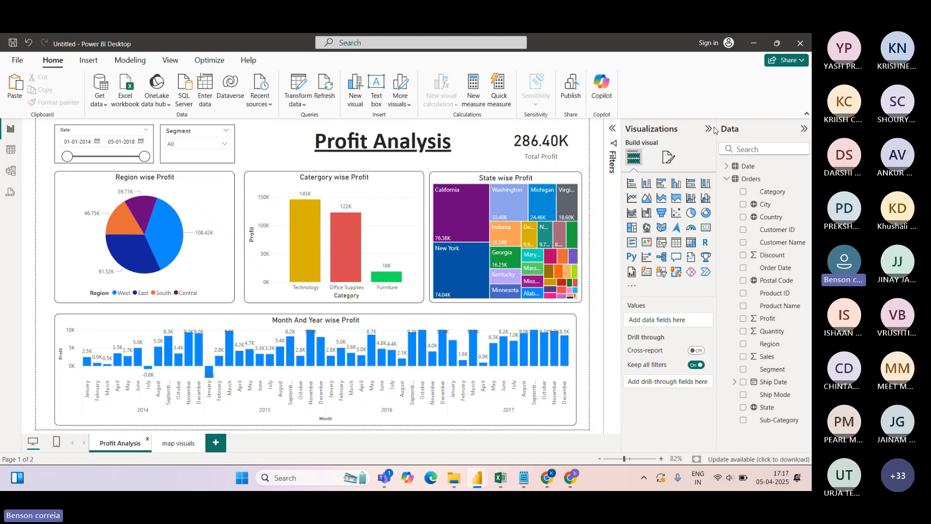
click(709, 131)
click(803, 129)
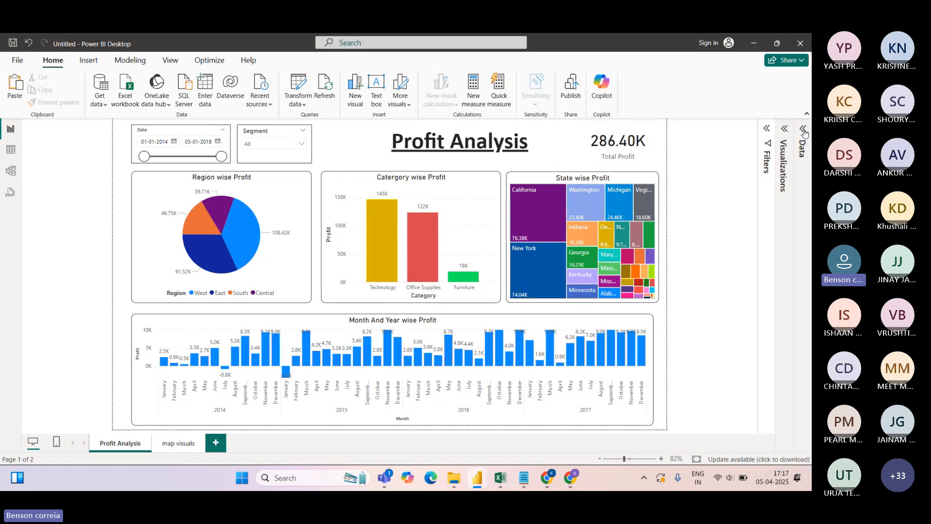
click(571, 93)
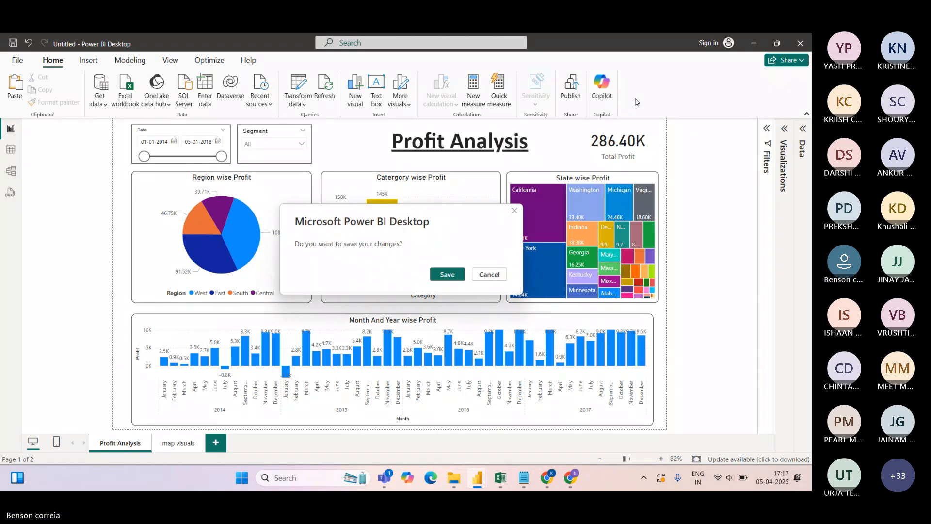
Agree to save changes and enter the file name DemoPowerBi
click(453, 276)
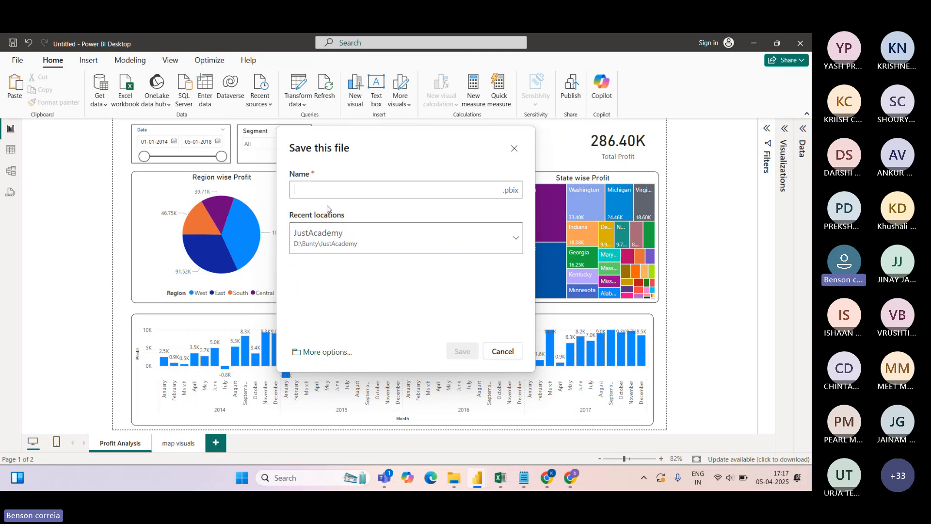
text(Demo)
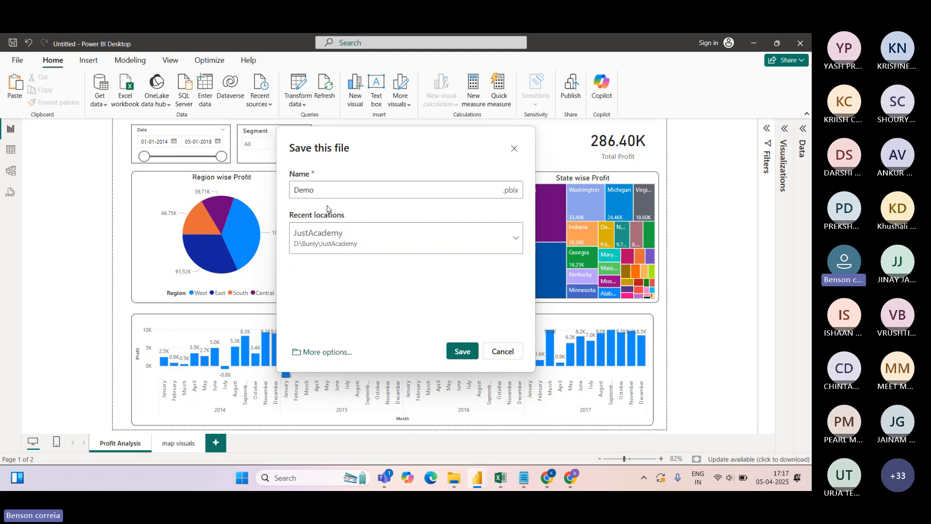
text(Power)
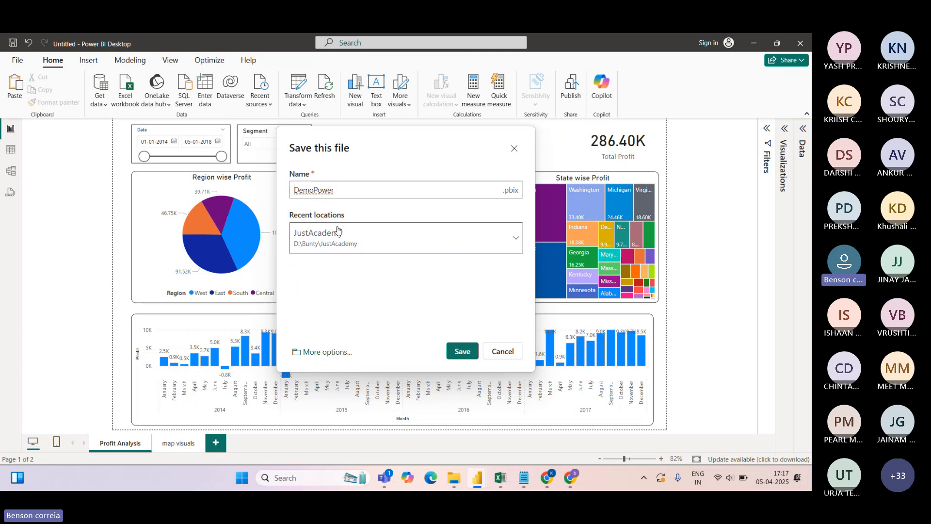
text(Bi)
key(BackSpace)
key(BackSpace)
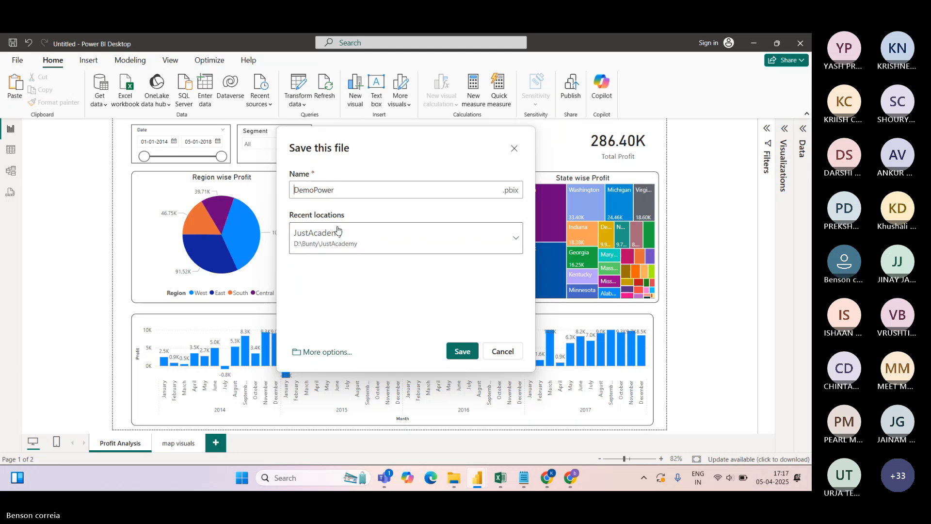
key(Right)
text(Bi)
Pick a recent save folder, back out of the Save as screen, and restart Publish with Save
click(338, 232)
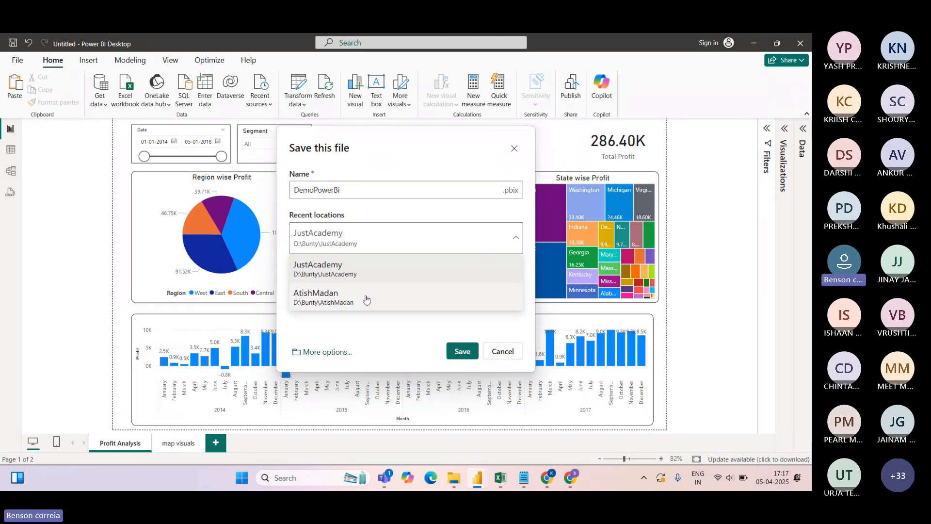
click(341, 296)
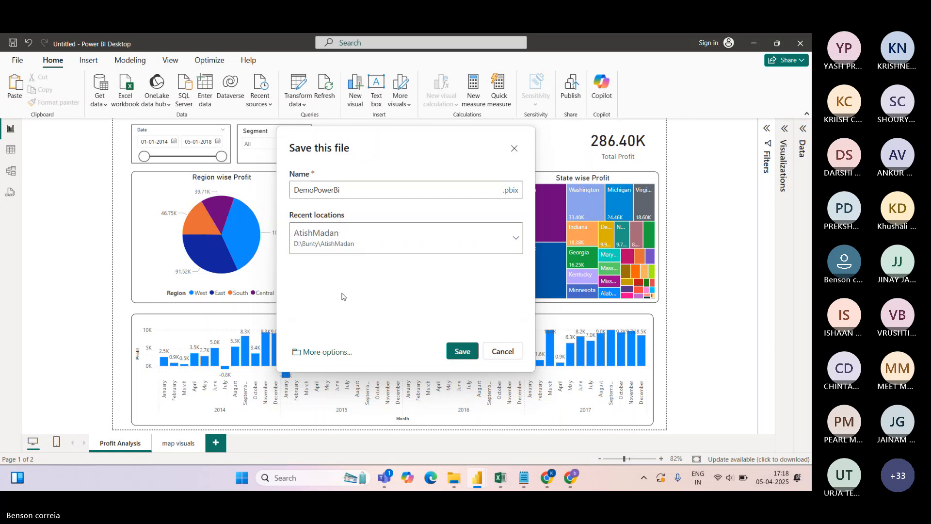
click(317, 357)
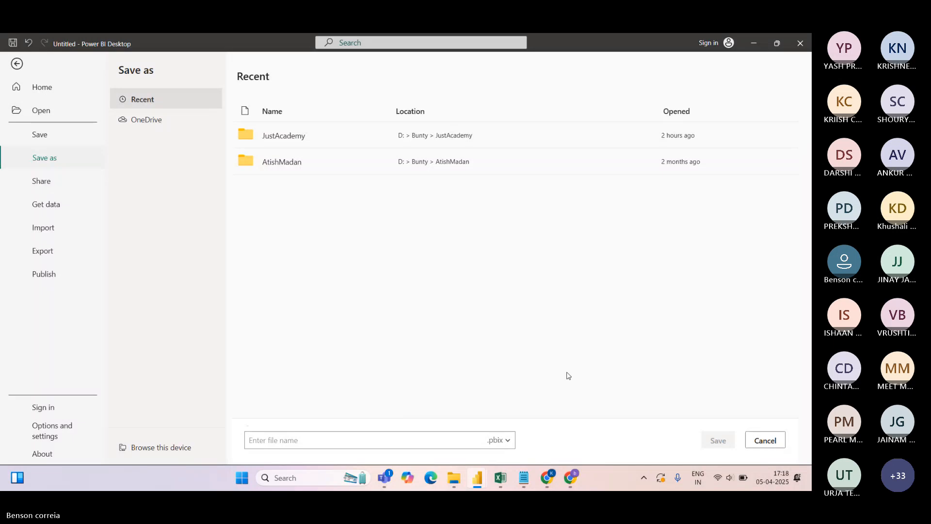
click(18, 65)
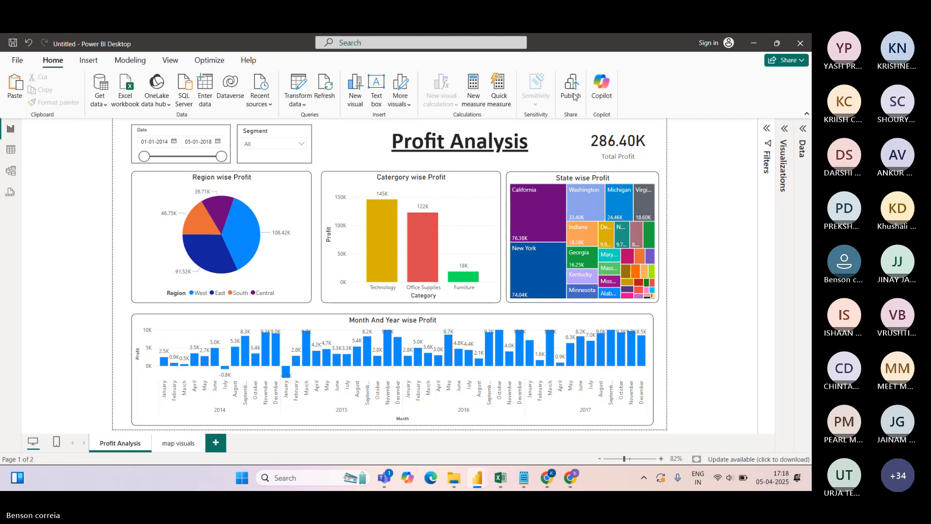
click(574, 97)
click(453, 275)
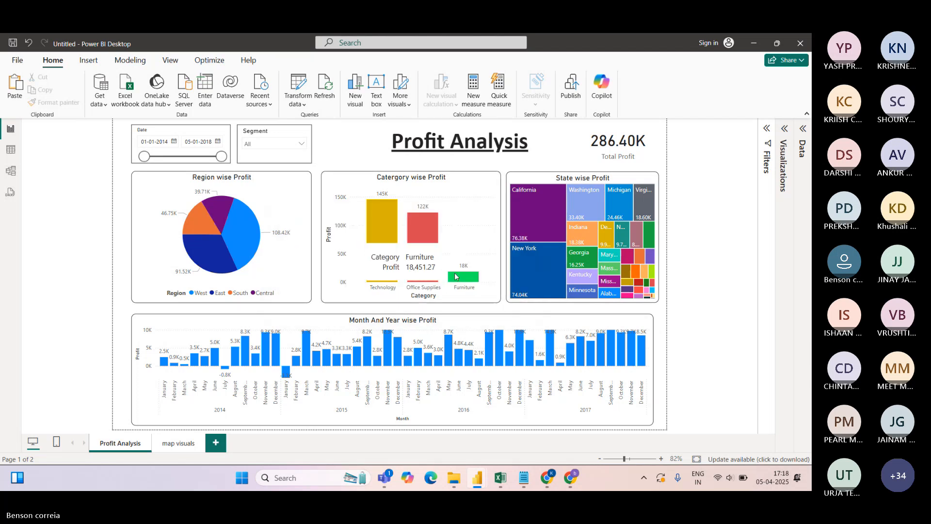
Save the report as DemoPowerBi, then switch over to the browser window
click(340, 190)
text(D)
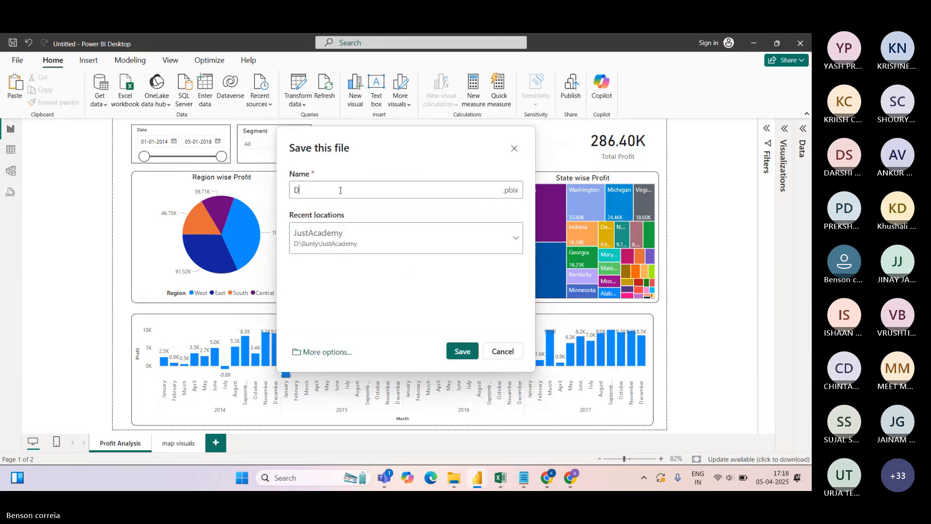
text(emoPowerBi)
click(462, 352)
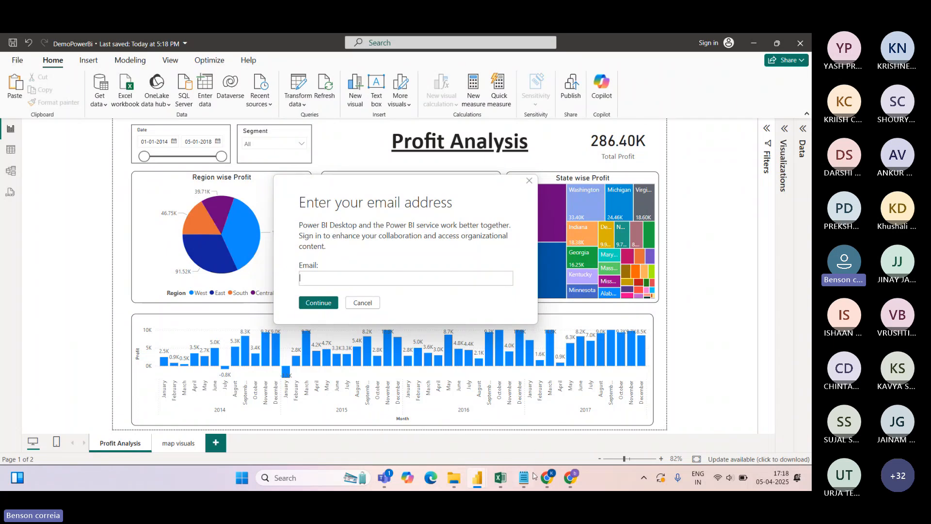
click(570, 477)
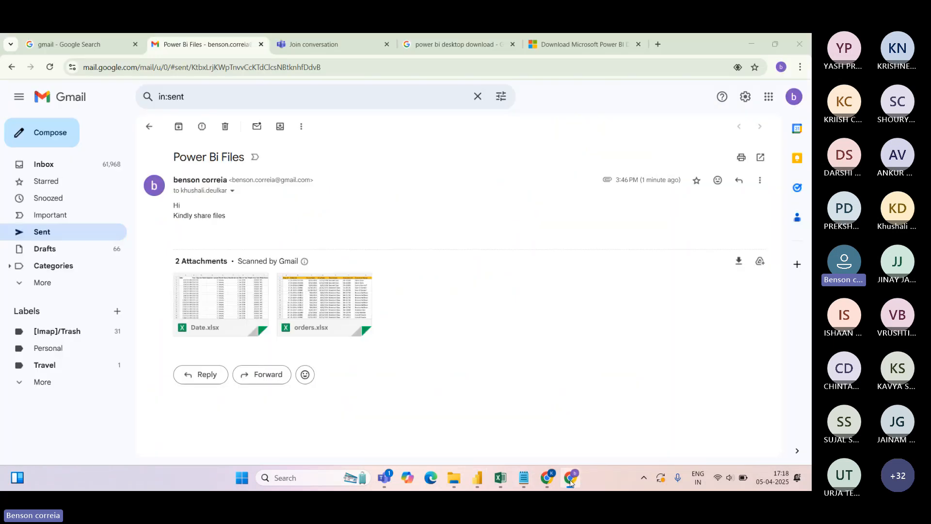
Open a new Chrome tab and click into the Google search box
click(657, 44)
click(285, 232)
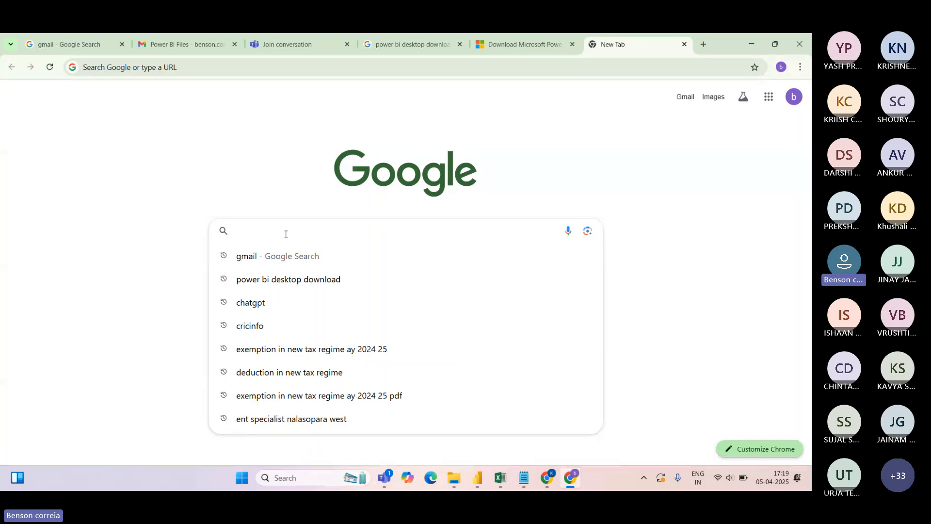
Search Google Images for 'power Bi service' and open the Dev4Side article
text(power)
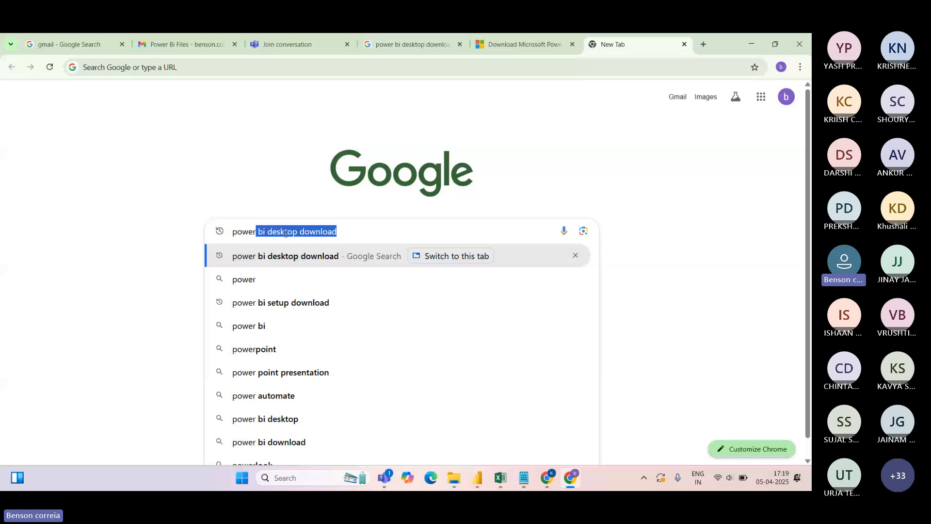
text( Bi service)
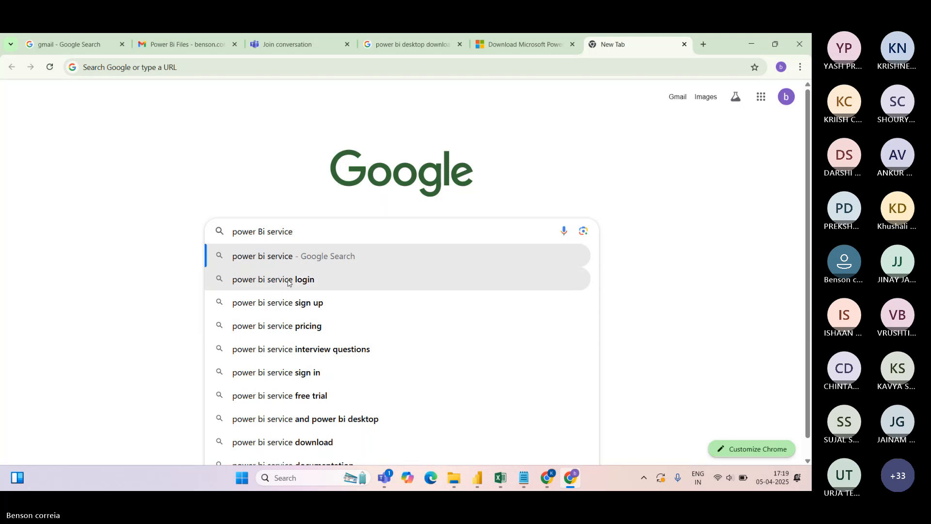
key(Return)
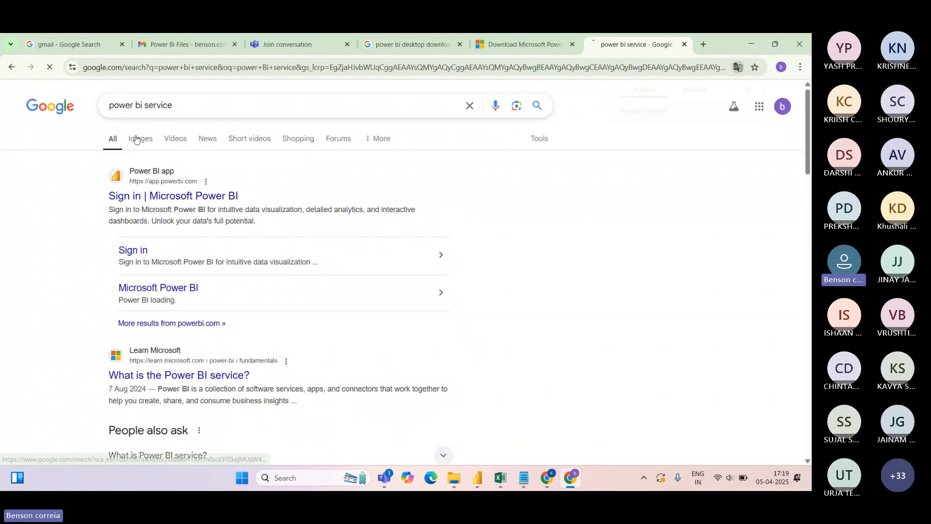
click(139, 139)
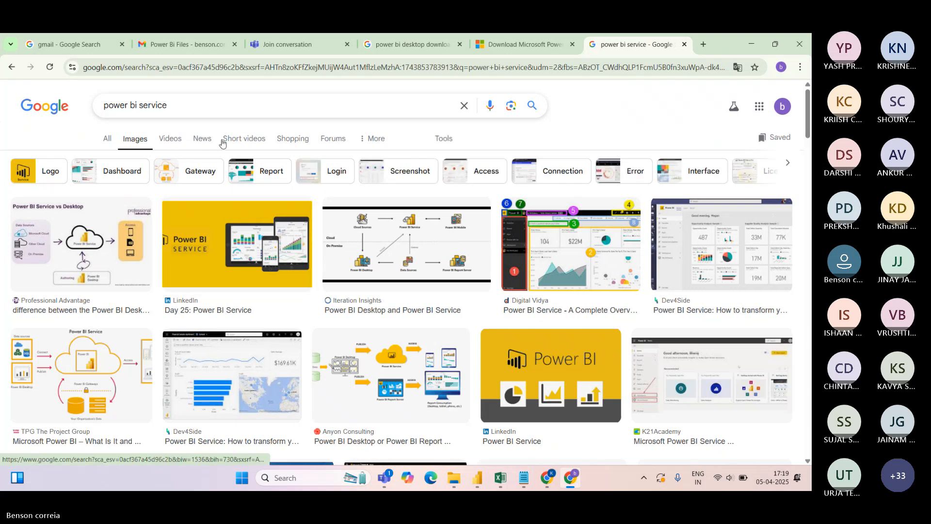
click(260, 352)
click(660, 205)
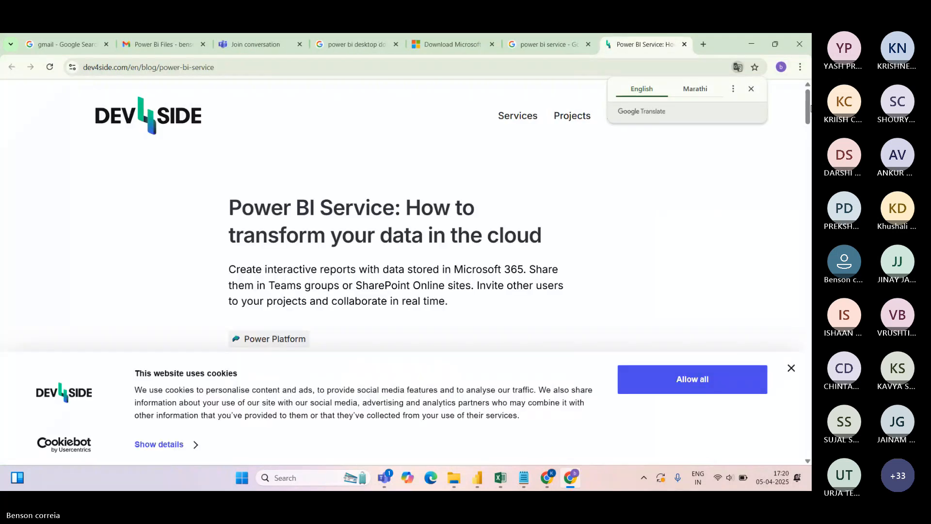
Scroll the Dev4Side article to its Financial Sample dashboard screenshot, then show the Power BI taskbar windows
drag(808, 104, 809, 140)
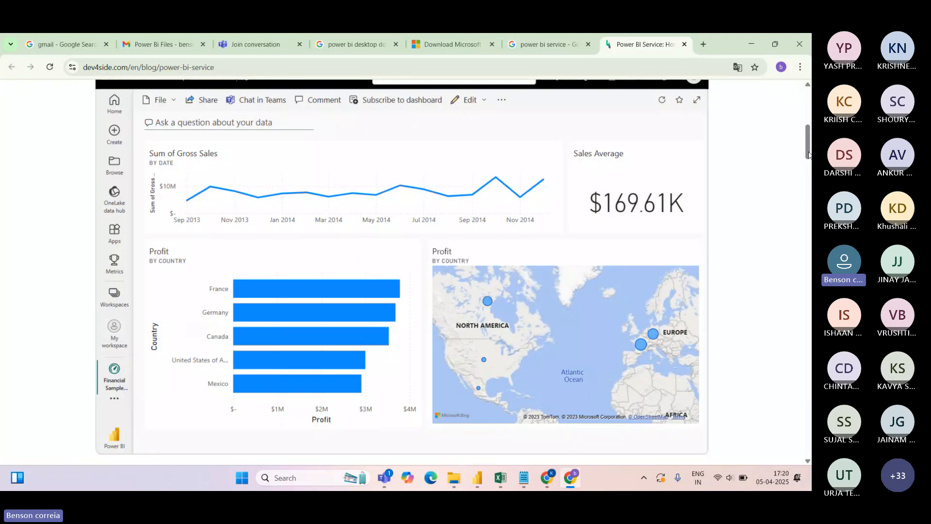
scroll(808, 145, up, 2)
drag(808, 147, 808, 149)
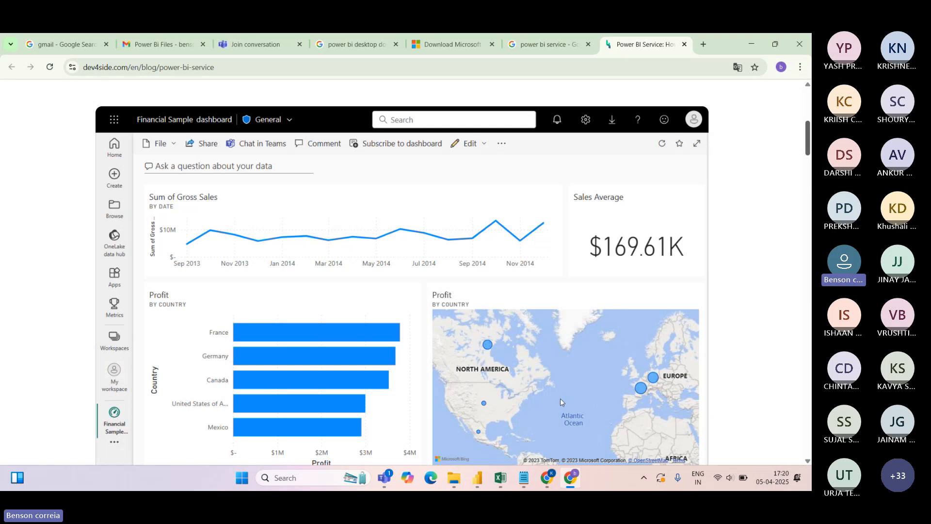
click(477, 477)
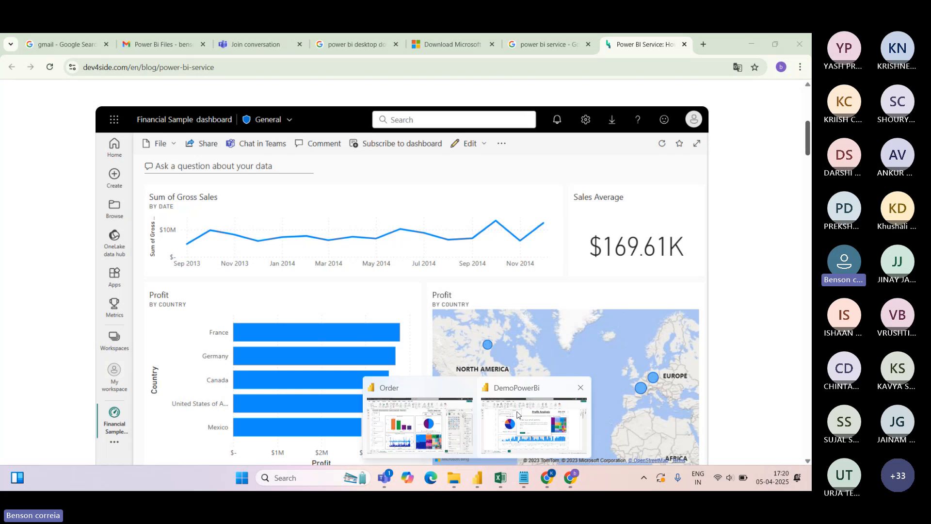
Dismiss the DemoPowerBi sign-in email dialog, then go back to the Chrome article and scroll it
click(519, 391)
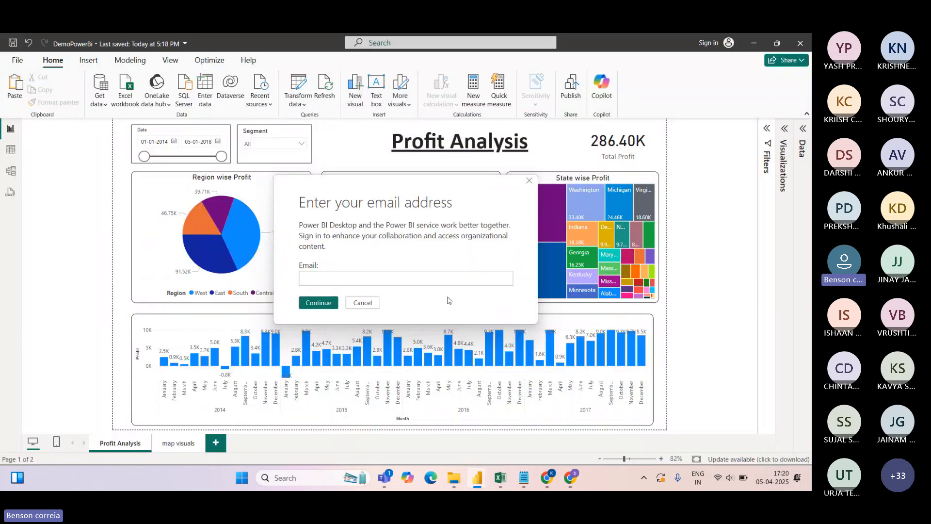
click(529, 181)
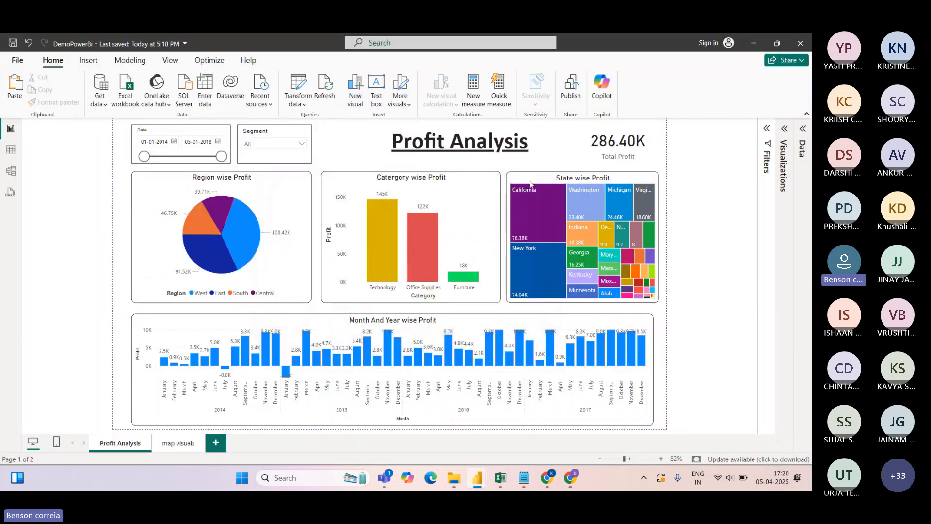
key(alt+Tab)
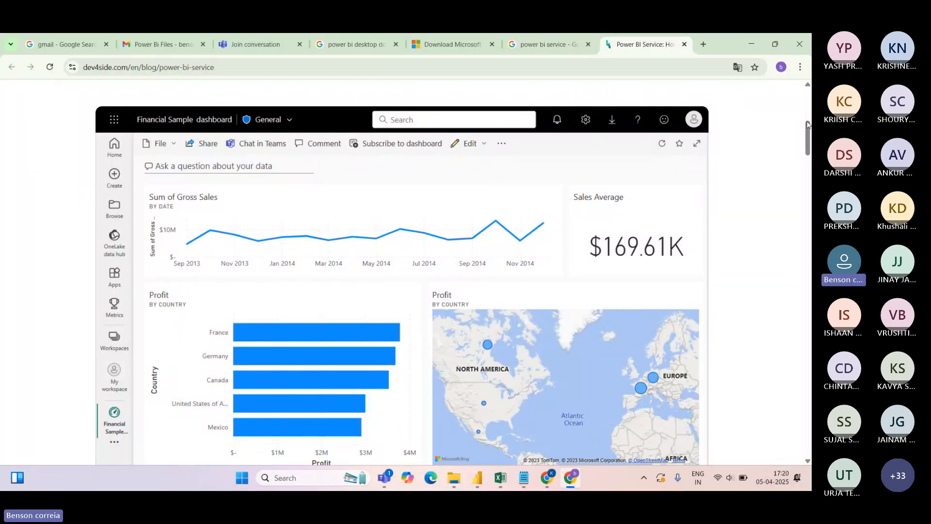
scroll(809, 140, down, 2)
scroll(808, 139, up, 2)
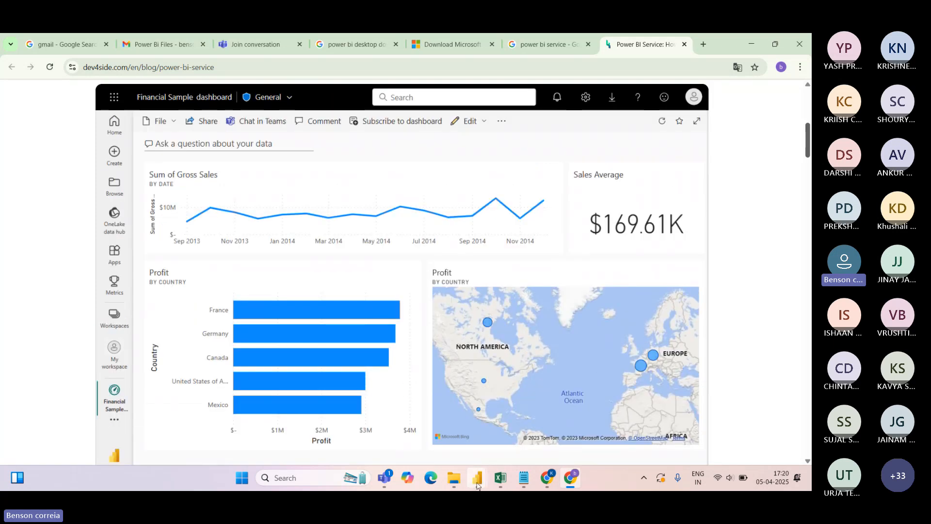
mouse_move(477, 477)
click(520, 394)
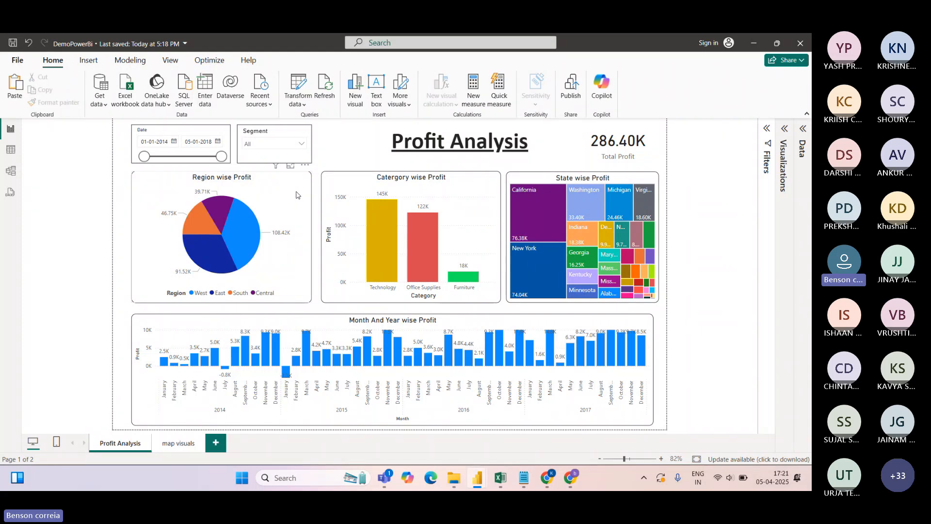
click(569, 479)
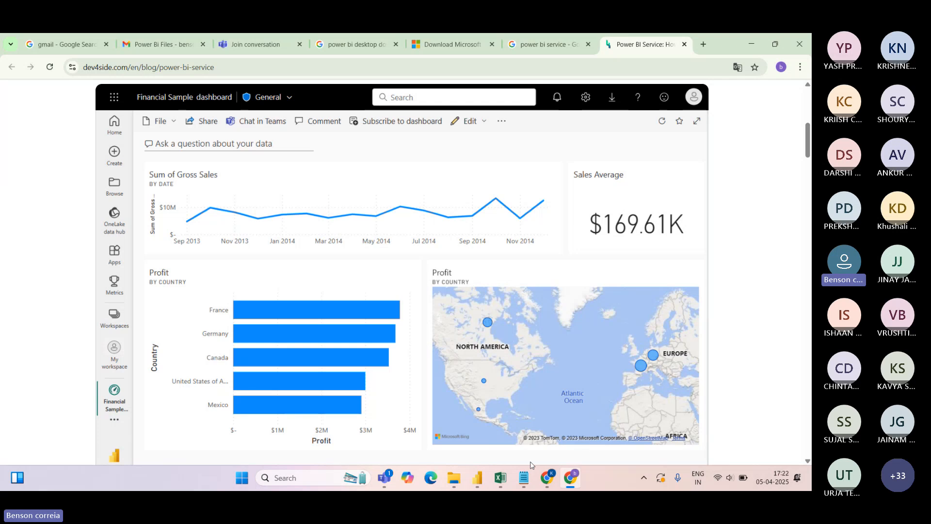
mouse_move(480, 476)
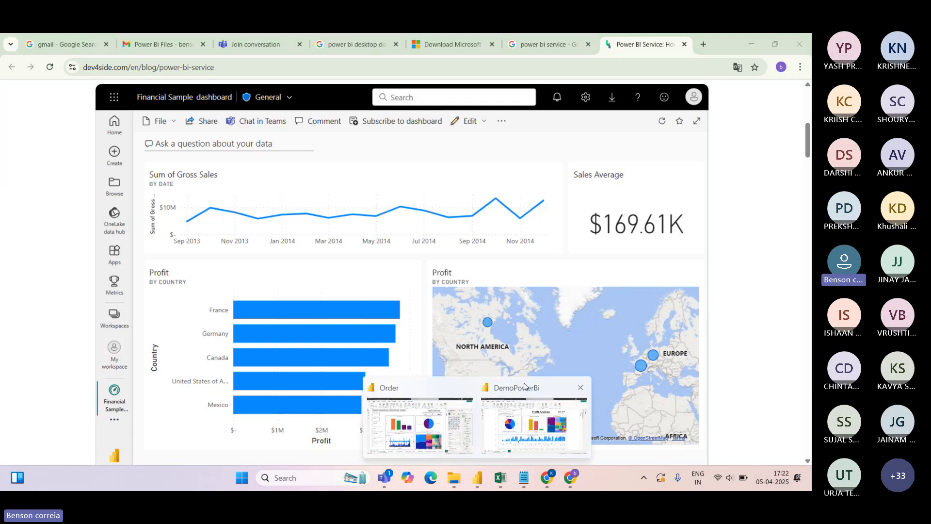
Return to the DemoPowerBi report and add a new blank Page 1
click(524, 388)
click(188, 446)
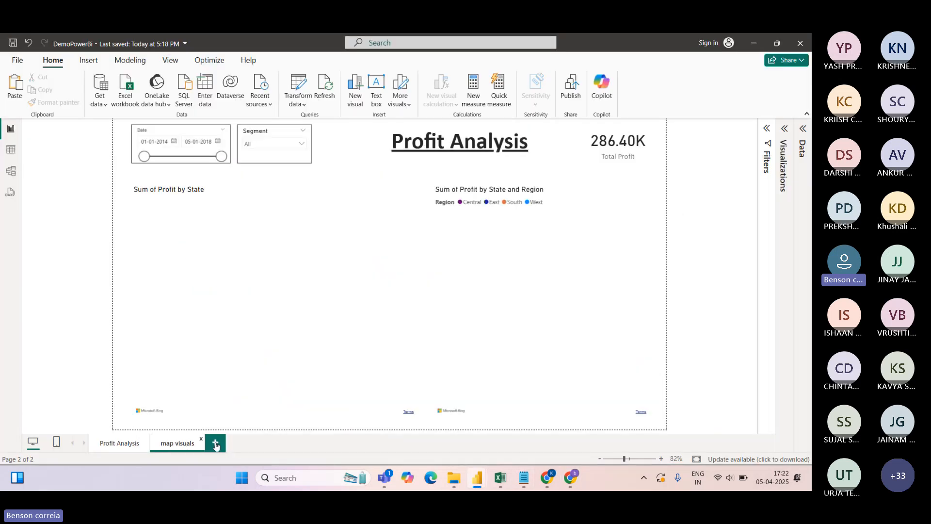
click(216, 444)
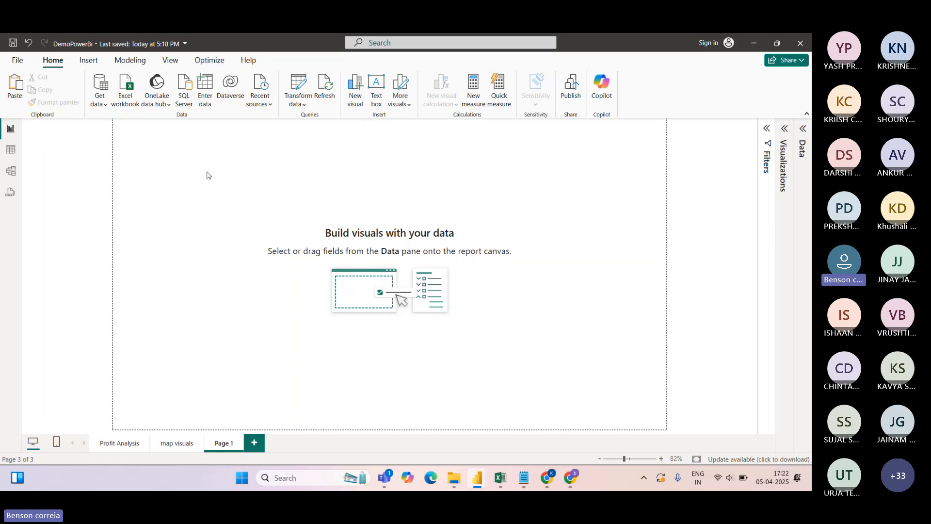
Insert a Q&A visual from Visualizations and resize it wider and taller to show suggestions
click(784, 128)
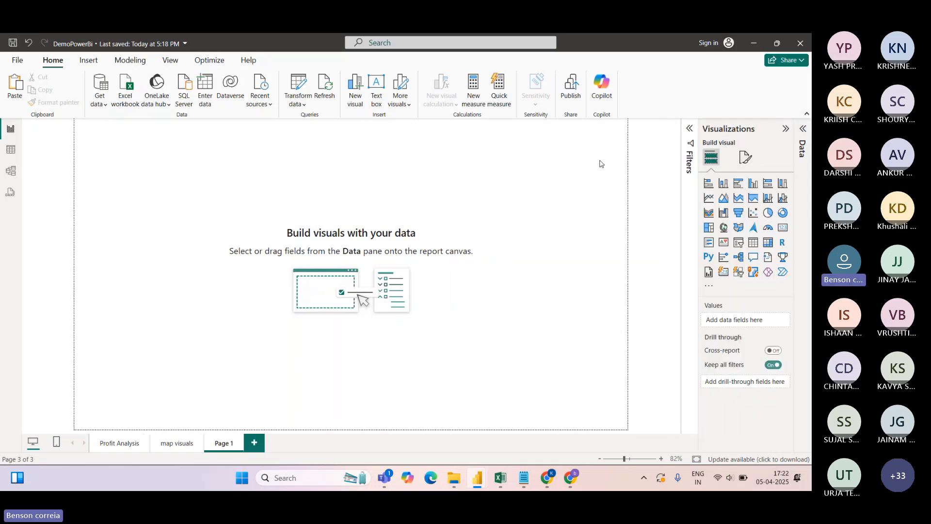
double_click(171, 182)
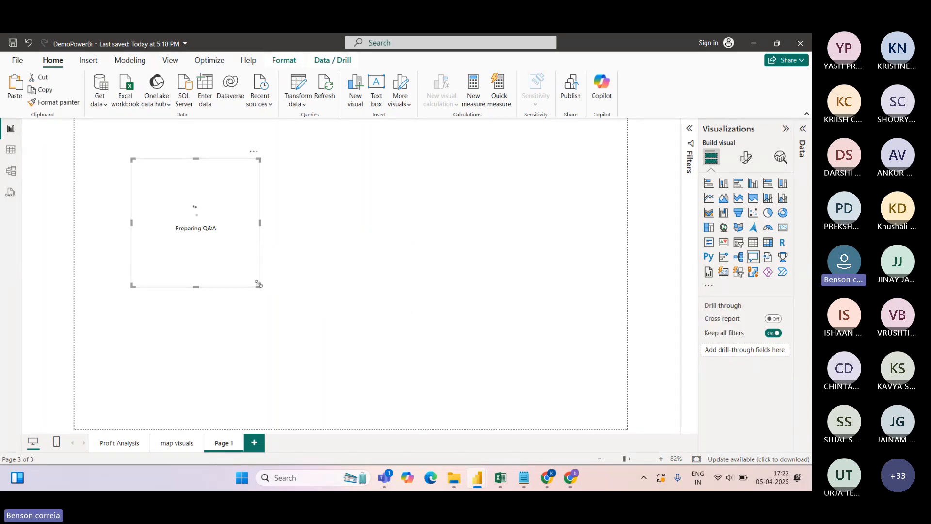
drag(258, 286, 278, 225)
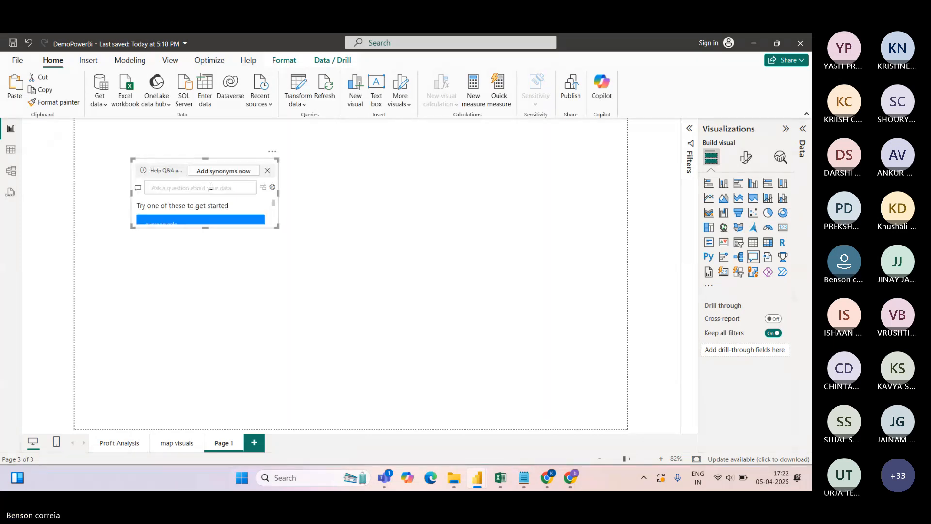
drag(205, 227, 204, 357)
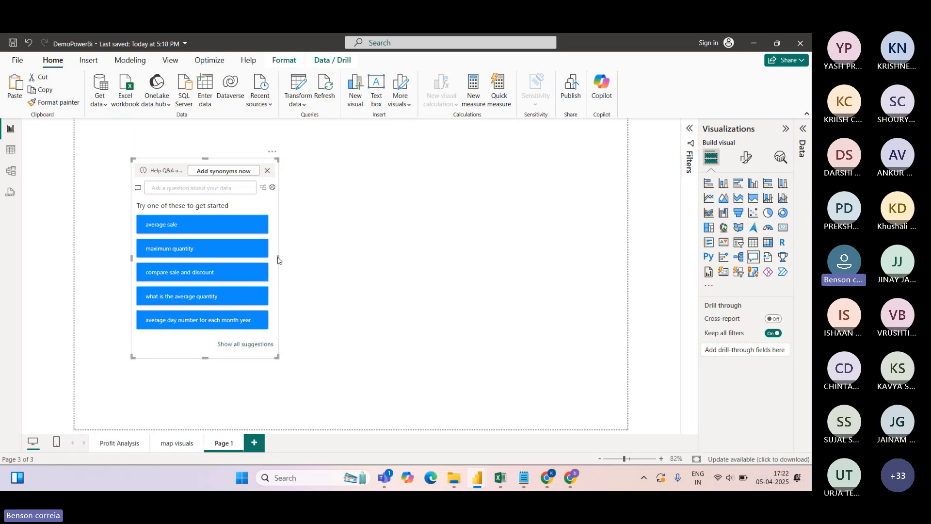
drag(278, 260, 378, 260)
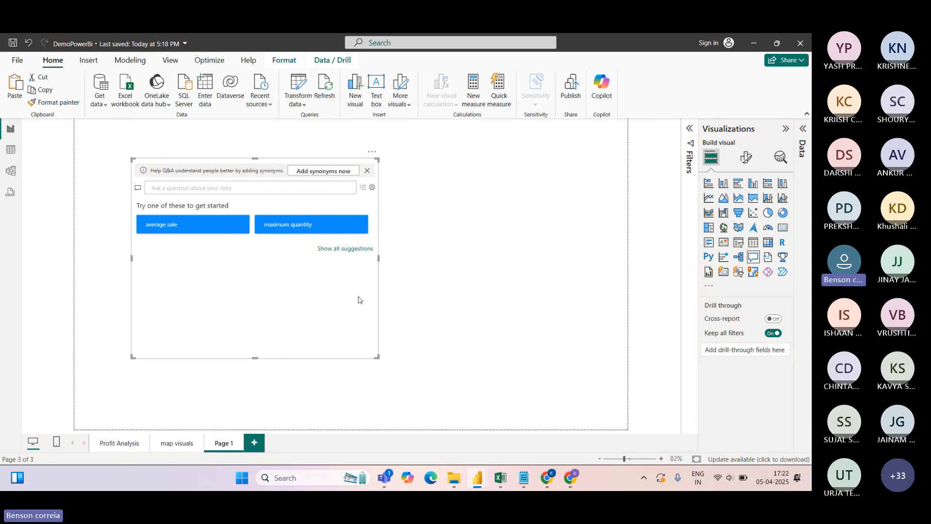
Ask Q&A 'category wise proit' after discarding earlier drafts, and enlarge the visual to fit the answer
click(184, 188)
text(Total)
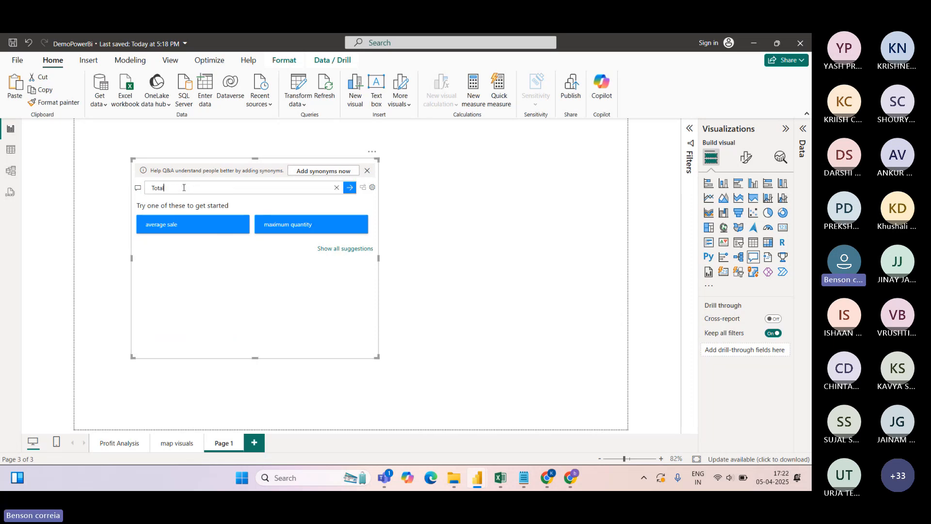
text( profit i)
key(BackSpace)
text(monthwise)
key(BackSpace)
key(BackSpace)
key(BackSpace)
key(BackSpace)
key(BackSpace)
key(BackSpace)
key(BackSpace)
key(BackSpace)
key(BackSpace)
key(BackSpace)
key(BackSpace)
key(BackSpace)
key(BackSpace)
key(BackSpace)
key(BackSpace)
key(BackSpace)
key(BackSpace)
key(BackSpace)
key(BackSpace)
key(BackSpace)
key(BackSpace)
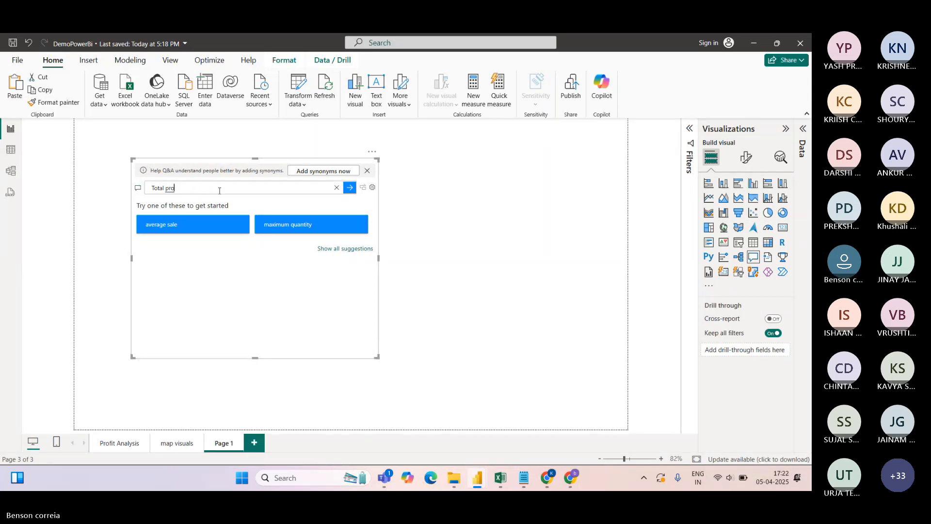
key(BackSpace)
key(BackSpace)
text(category wi)
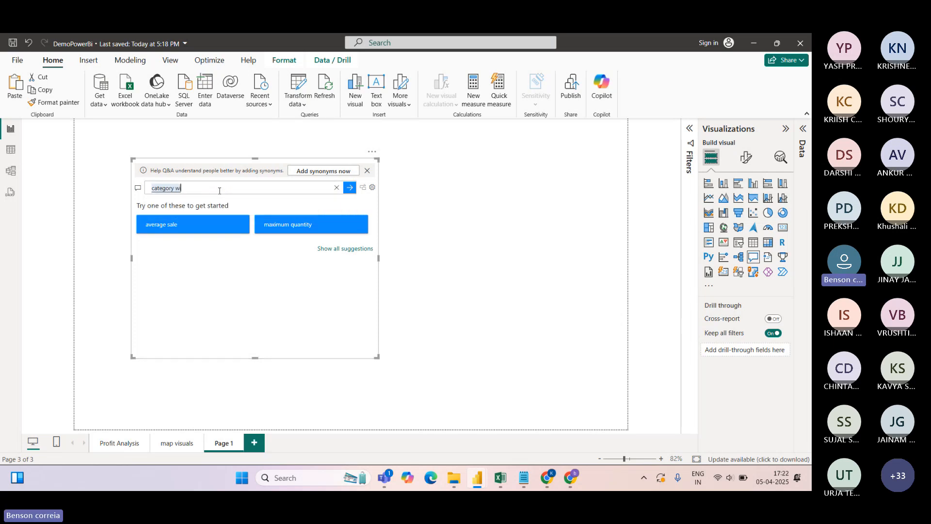
text(se proit)
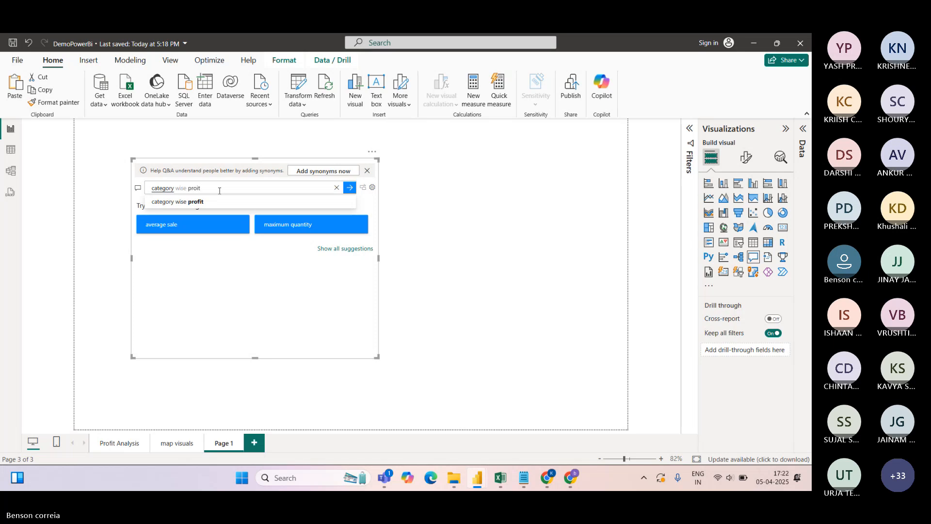
key(Return)
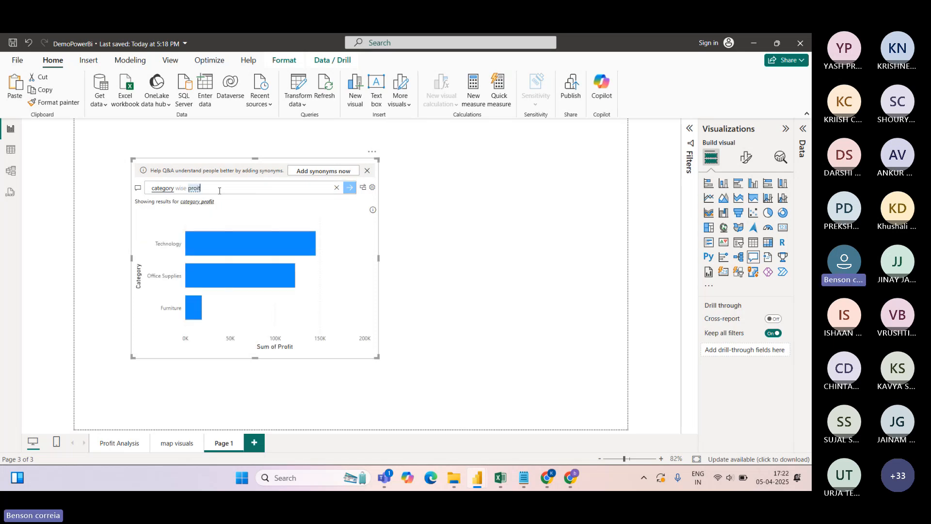
drag(377, 357, 418, 388)
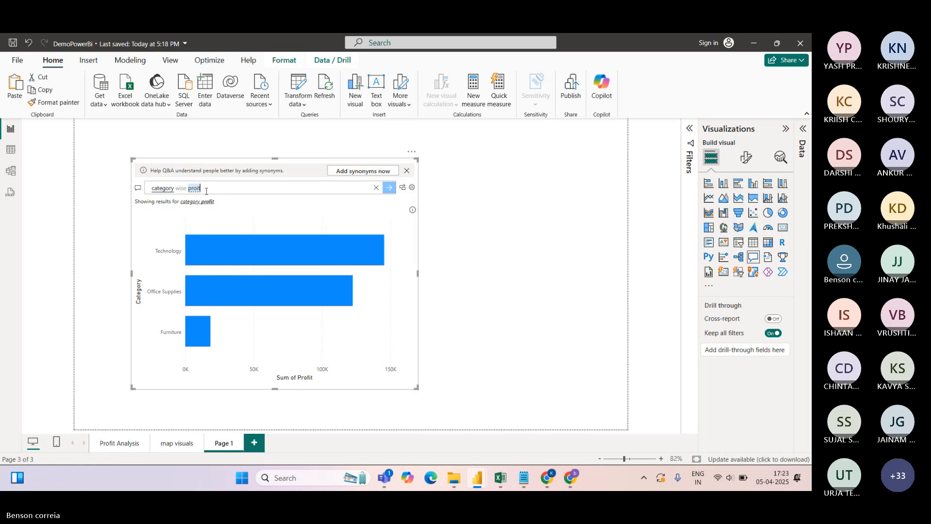
Refine the question to 'category wise profit in pie' so Q&A draws a pie chart, then resize it
key(BackSpace)
key(BackSpace)
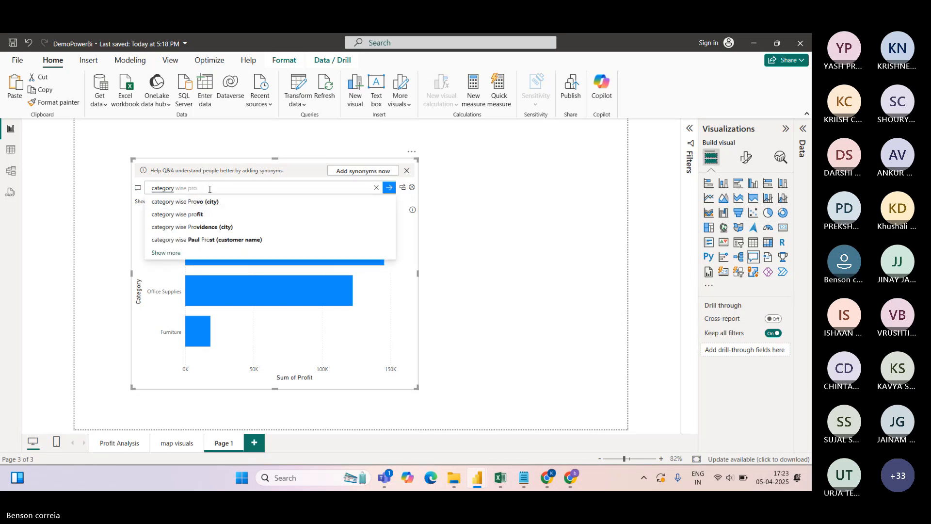
key(Down)
key(Down)
key(Return)
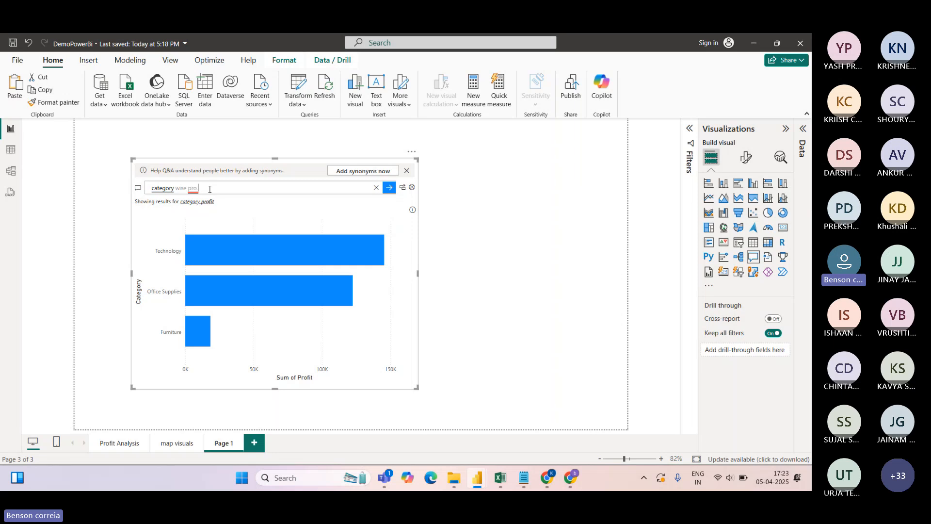
text(in)
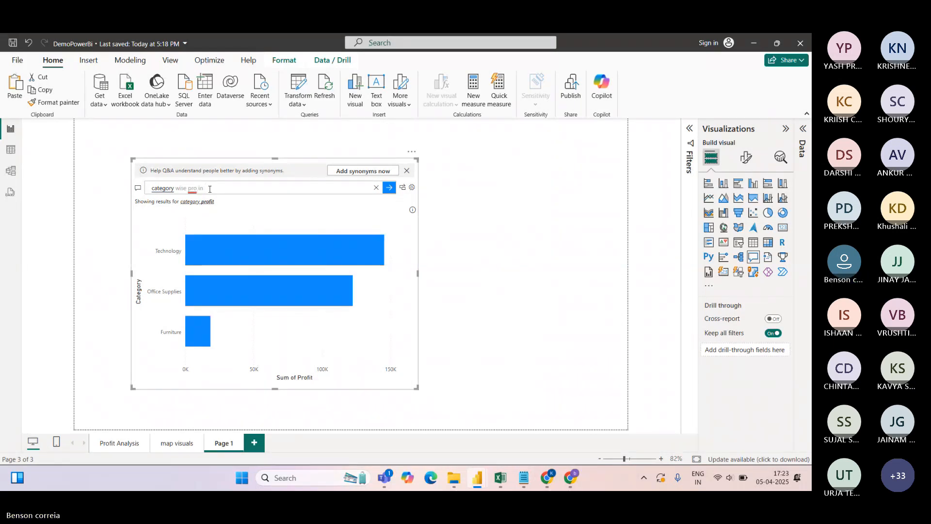
text( donut har)
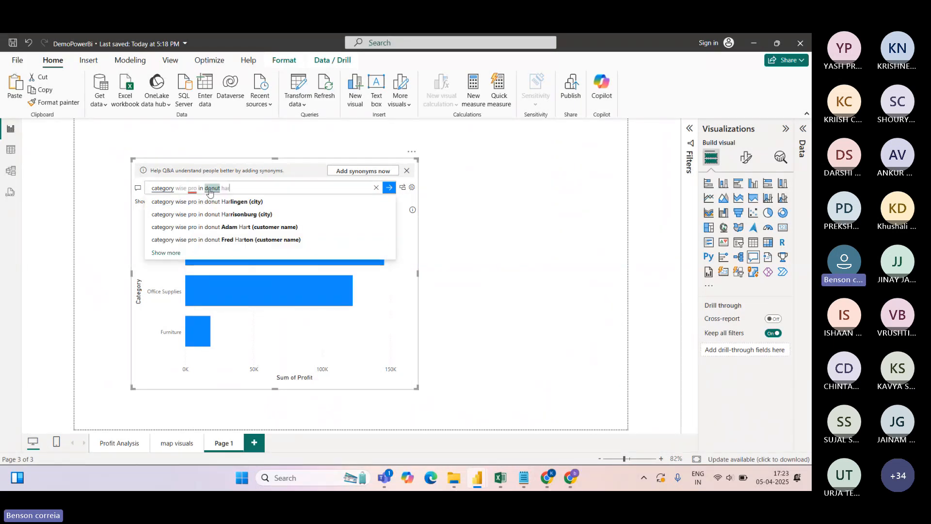
text(t)
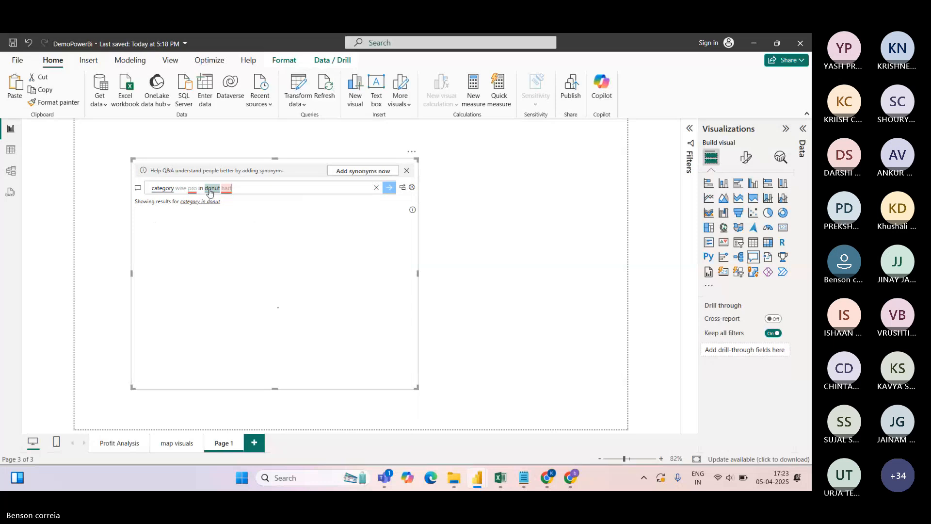
click(240, 191)
key(BackSpace)
key(BackSpace)
key(BackSpace)
key(BackSpace)
key(BackSpace)
key(BackSpace)
key(BackSpace)
key(BackSpace)
key(BackSpace)
key(BackSpace)
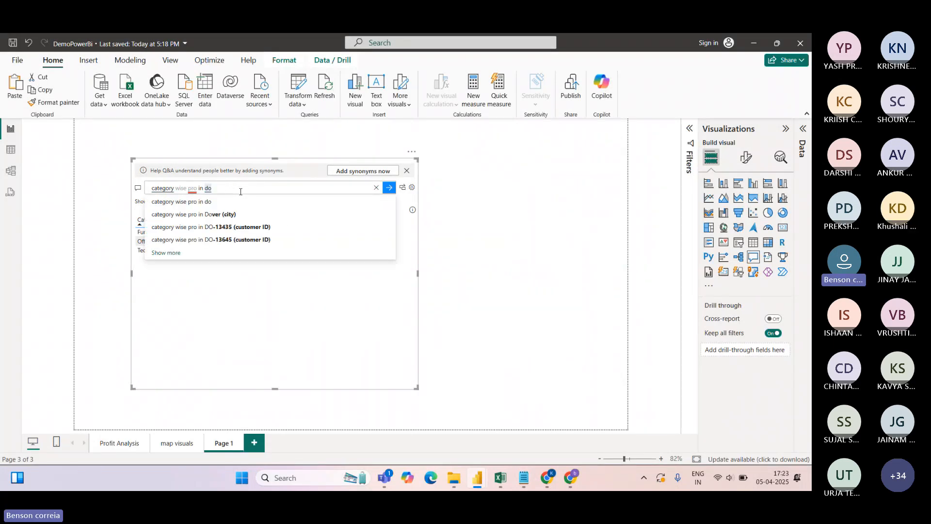
text(pie)
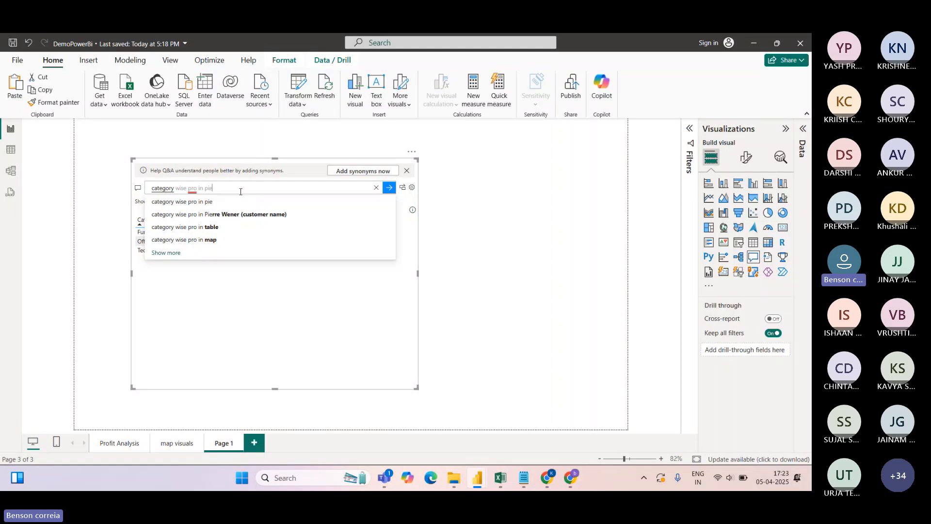
key(Return)
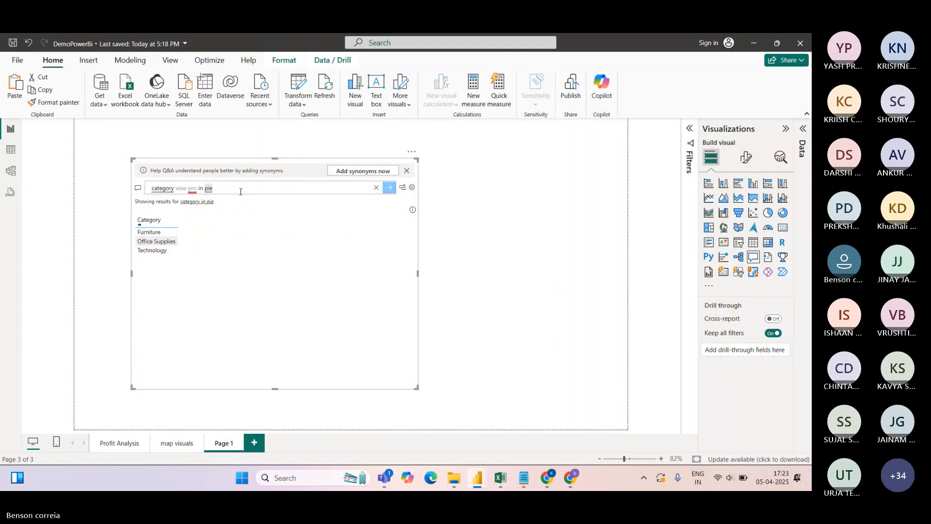
key(BackSpace)
key(BackSpace)
key(BackSpace)
key(BackSpace)
key(BackSpace)
key(BackSpace)
key(BackSpace)
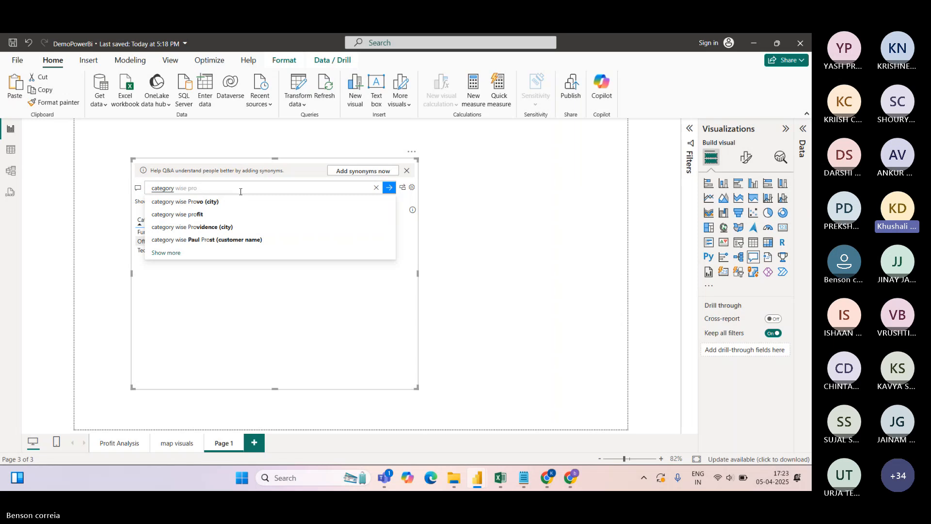
text(fit in )
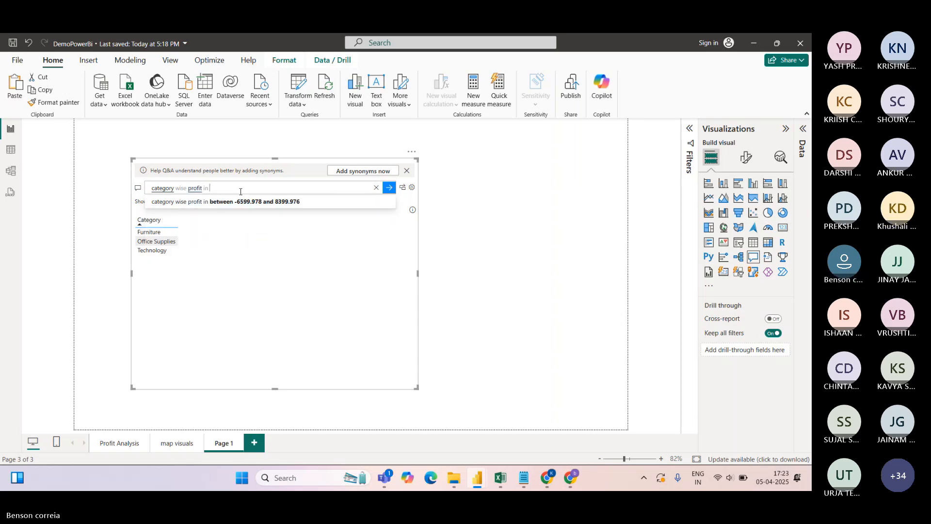
text(pie)
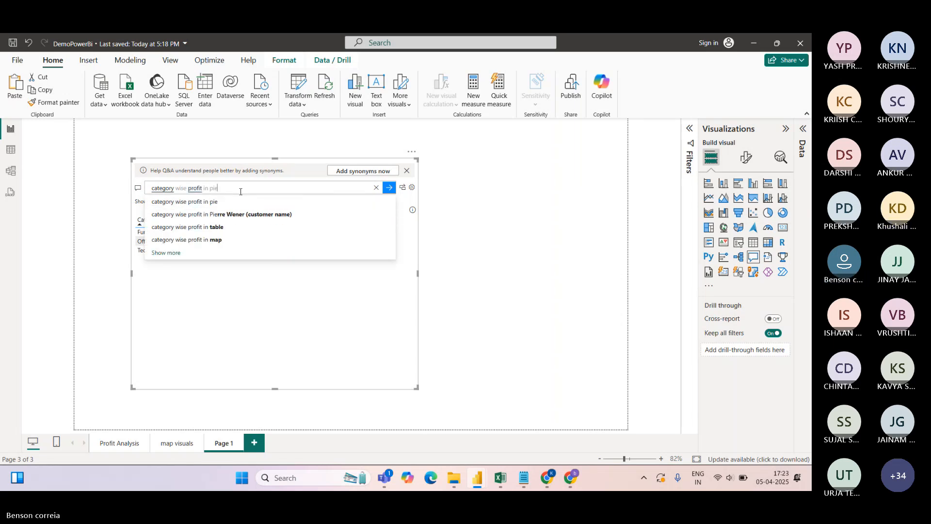
key(Return)
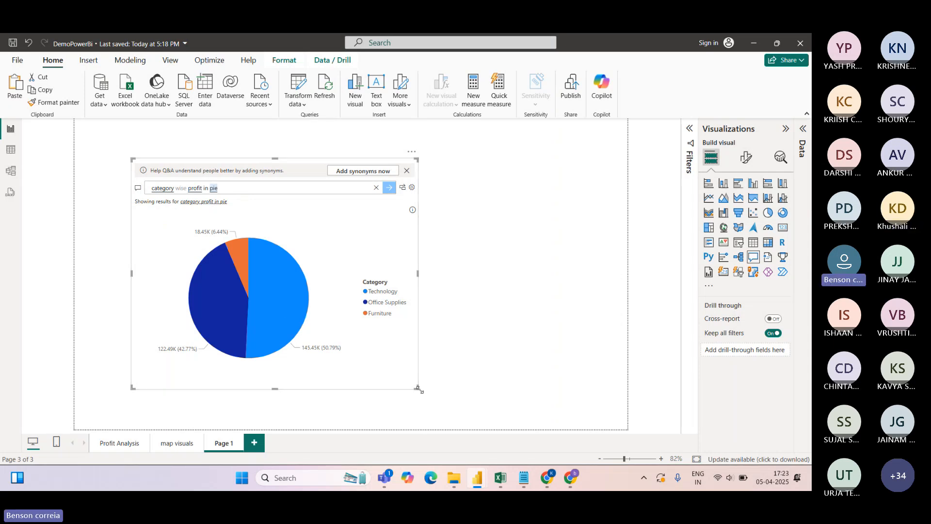
drag(417, 387, 416, 350)
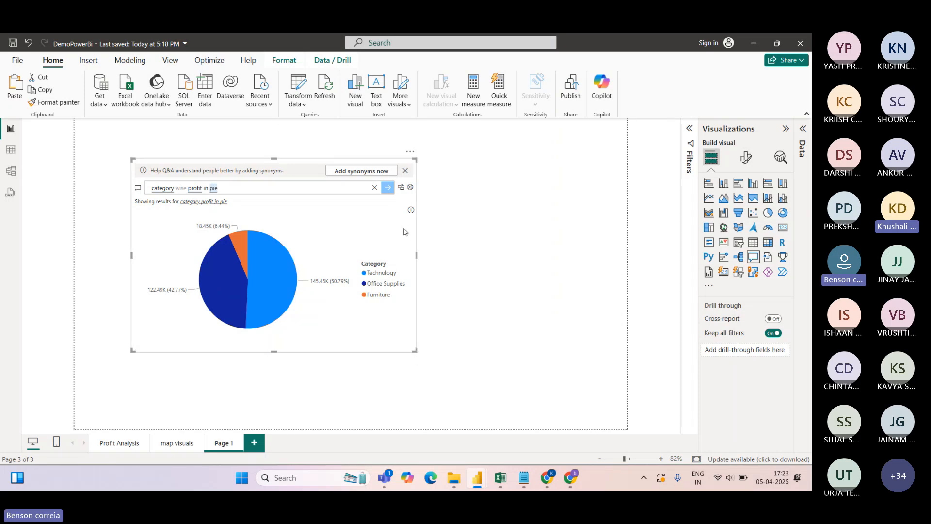
Convert the Q&A answer into a standard Sum of Profit by Category pie chart and narrow it
click(803, 128)
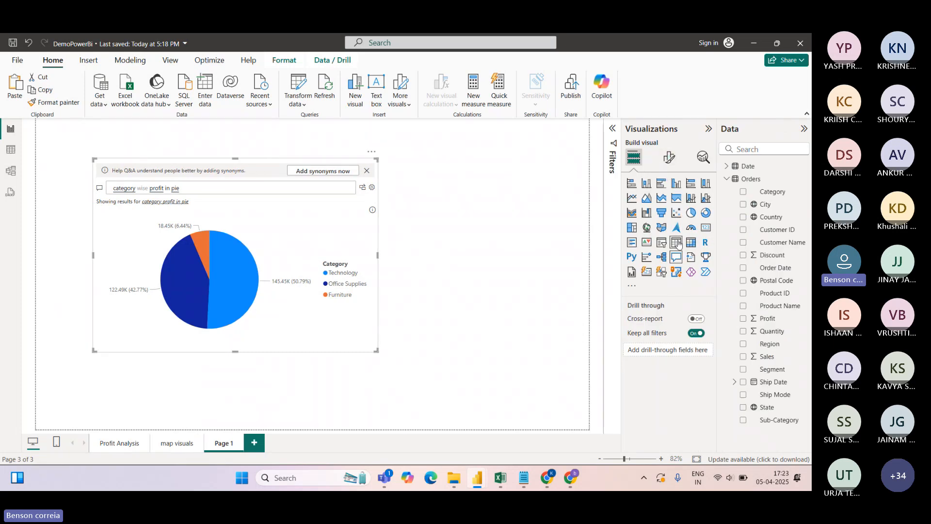
click(691, 213)
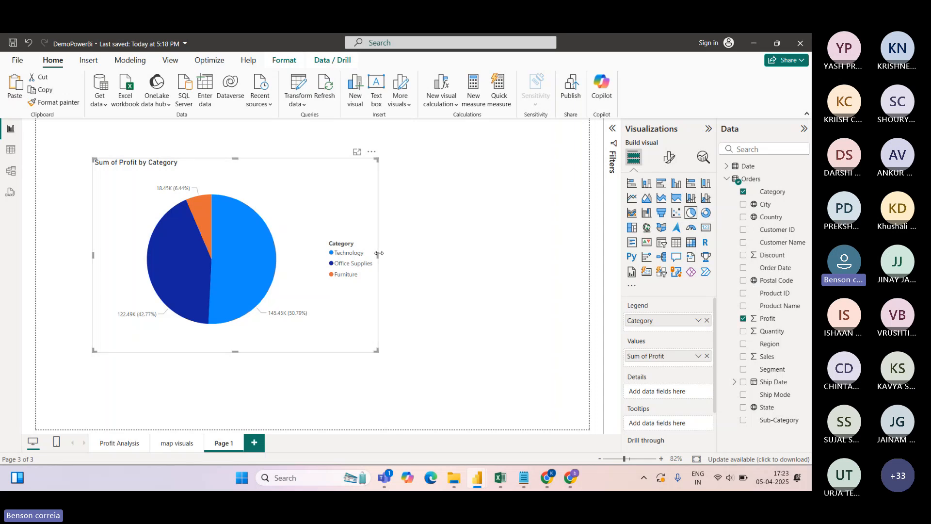
drag(377, 350, 258, 318)
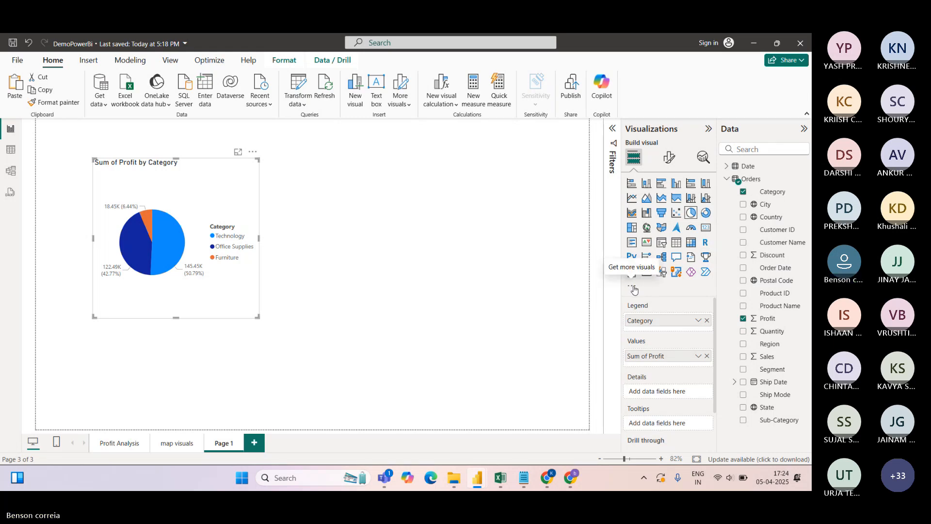
Add a second Q&A visual answering 'average sale' with 229.86, then open Q&A setup
double_click(401, 195)
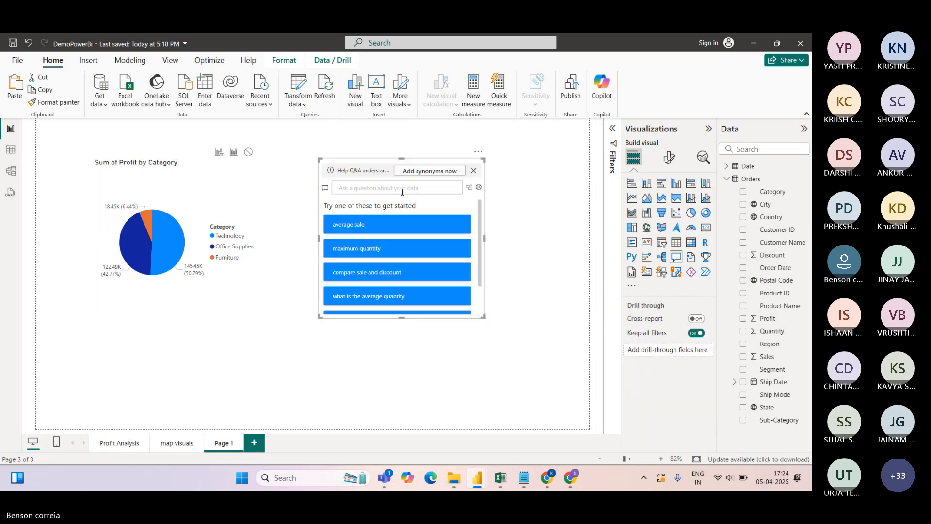
drag(483, 316, 477, 342)
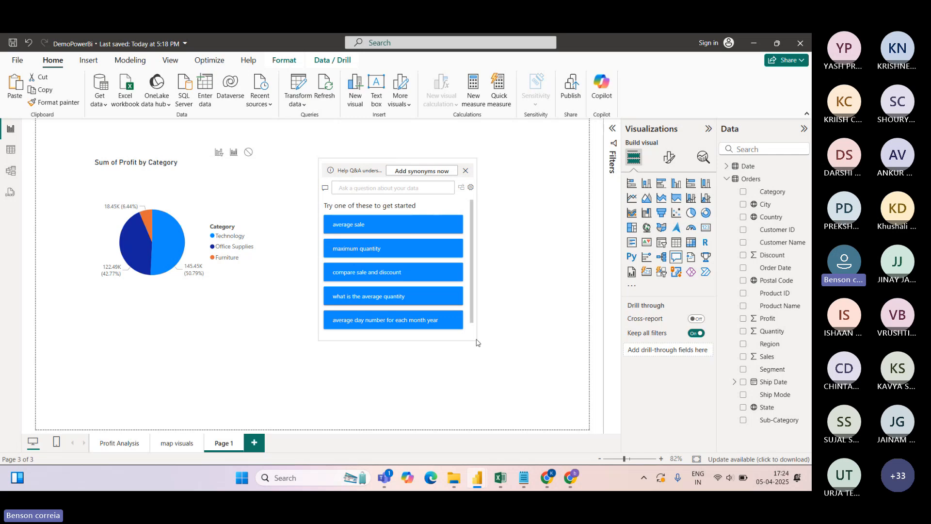
click(365, 224)
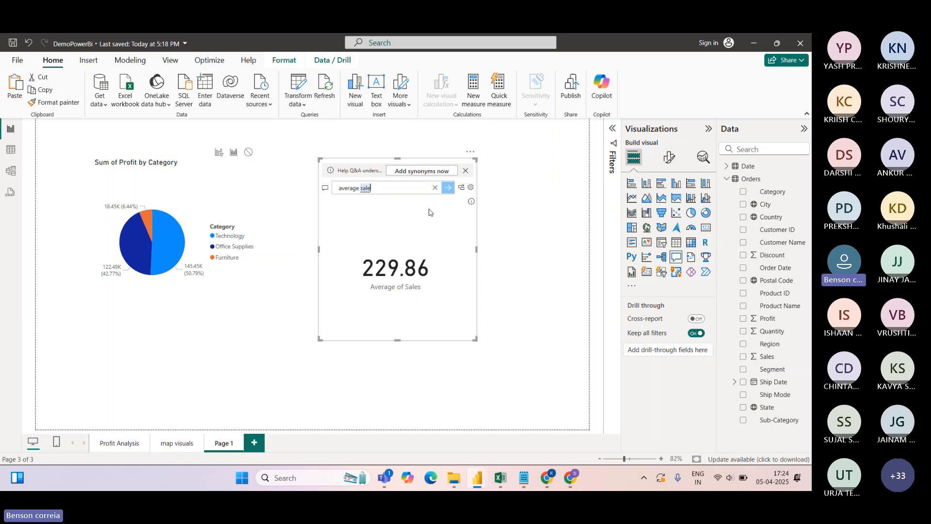
click(471, 187)
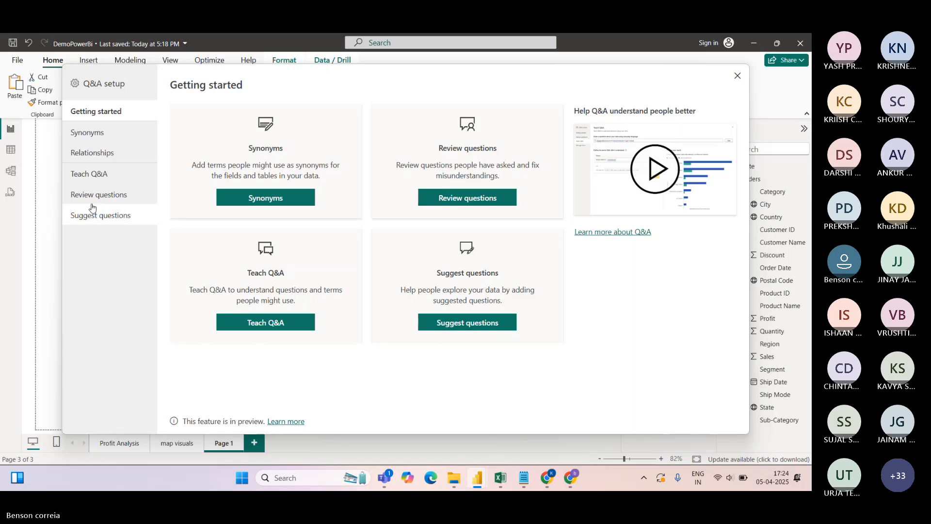
In Q&A setup Synonyms, add 'cat' as a synonym for the Orders Category field, then close setup
click(84, 134)
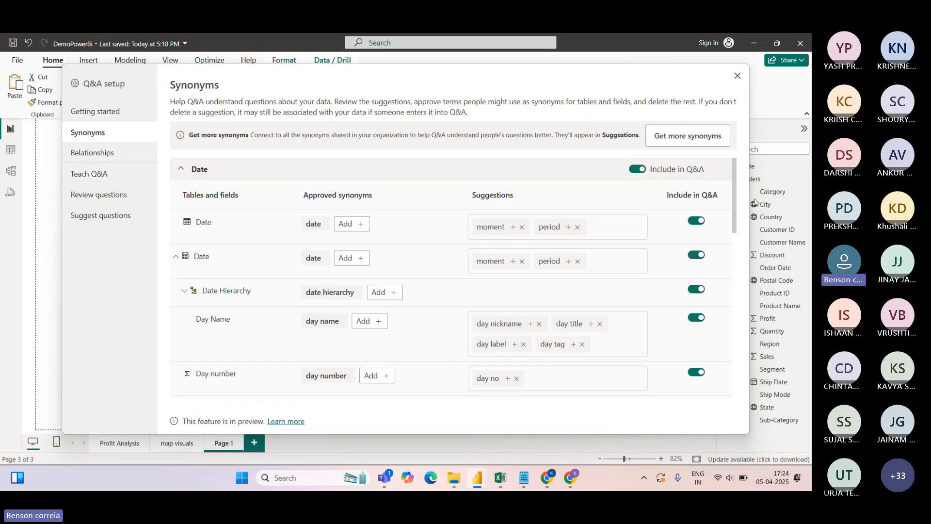
drag(735, 196, 745, 176)
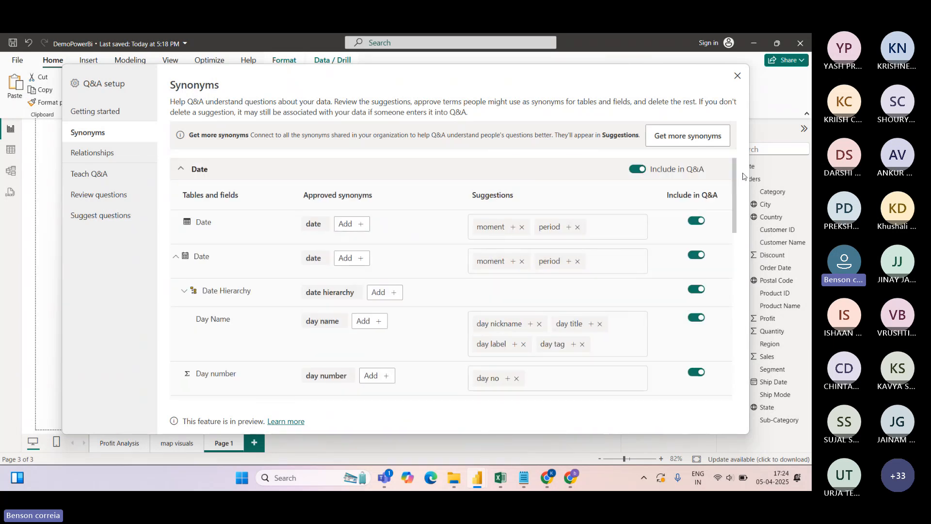
click(177, 260)
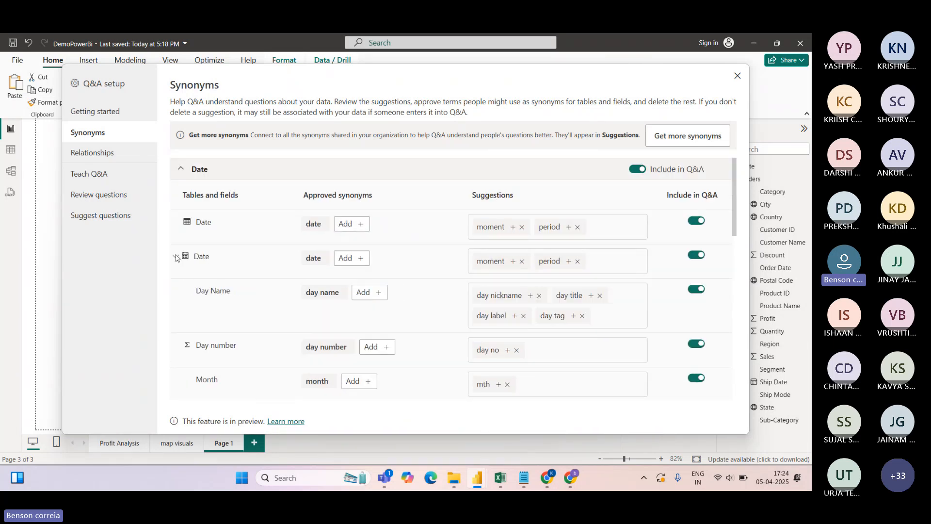
click(182, 171)
click(180, 192)
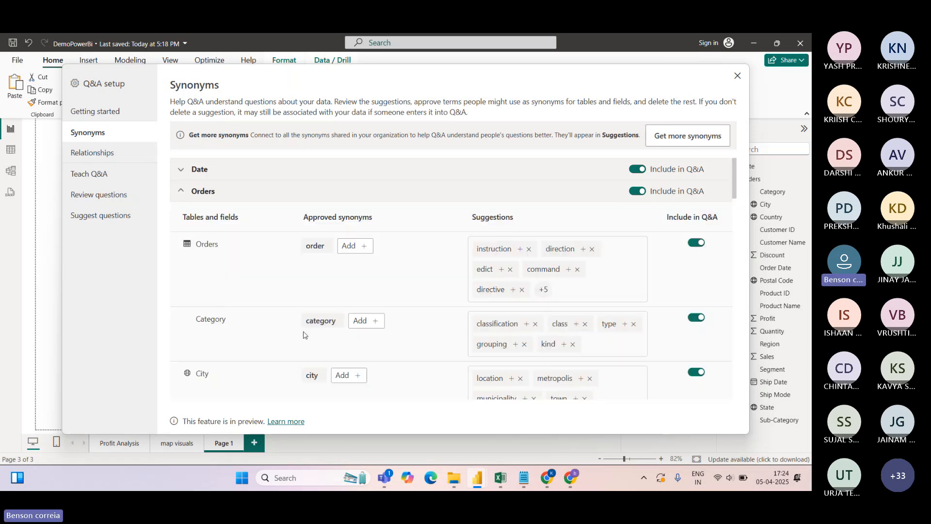
click(375, 324)
text(cat)
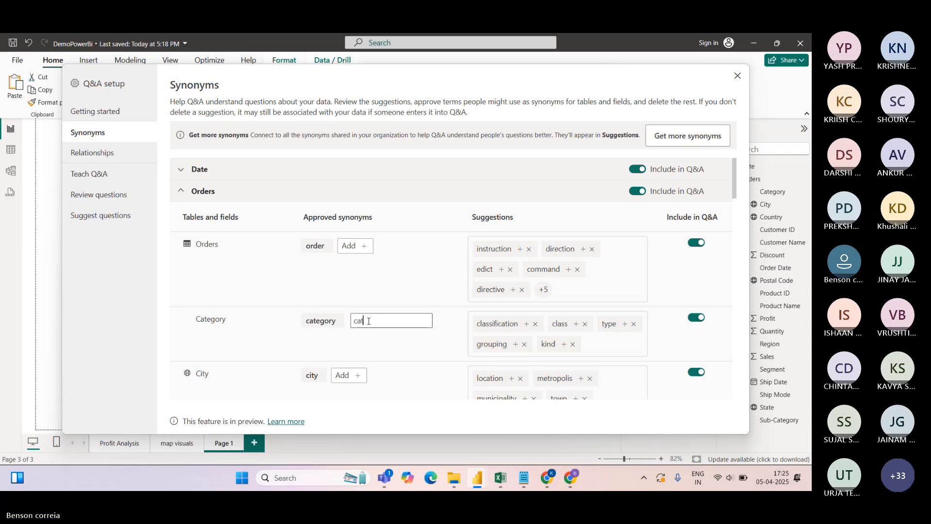
key(Return)
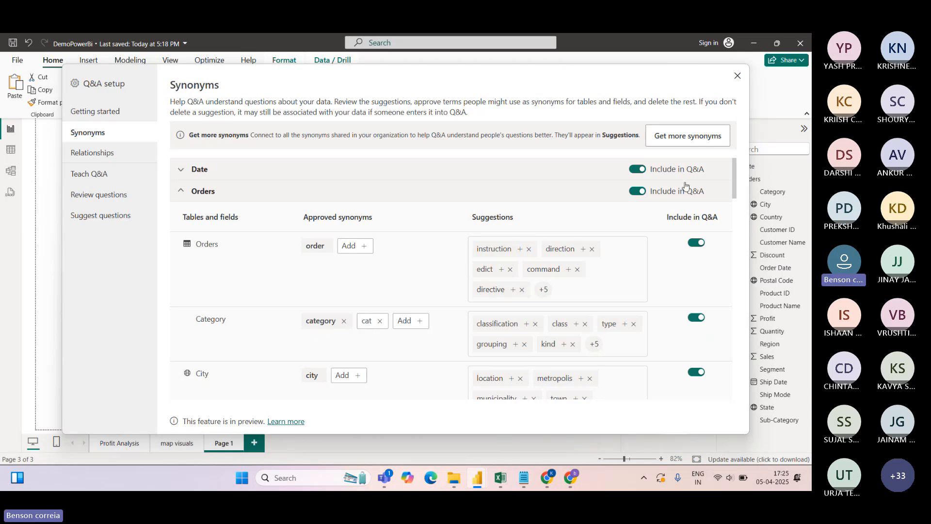
key(Escape)
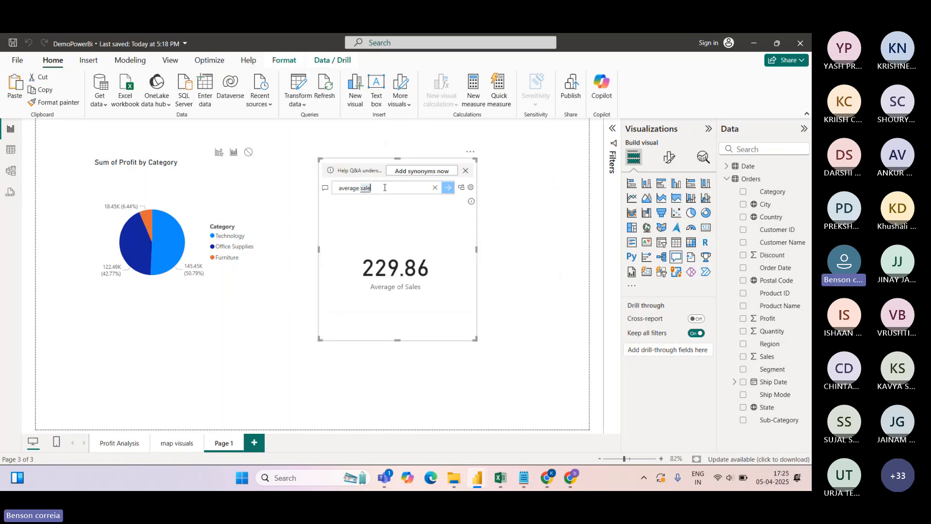
Ask Q&A 'cat wise profit' and convert the answer into a standard Sum of Profit by Category bar chart
key(BackSpace)
key(BackSpace)
key(BackSpace)
key(BackSpace)
key(BackSpace)
key(BackSpace)
key(BackSpace)
key(BackSpace)
key(BackSpace)
key(BackSpace)
key(BackSpace)
key(BackSpace)
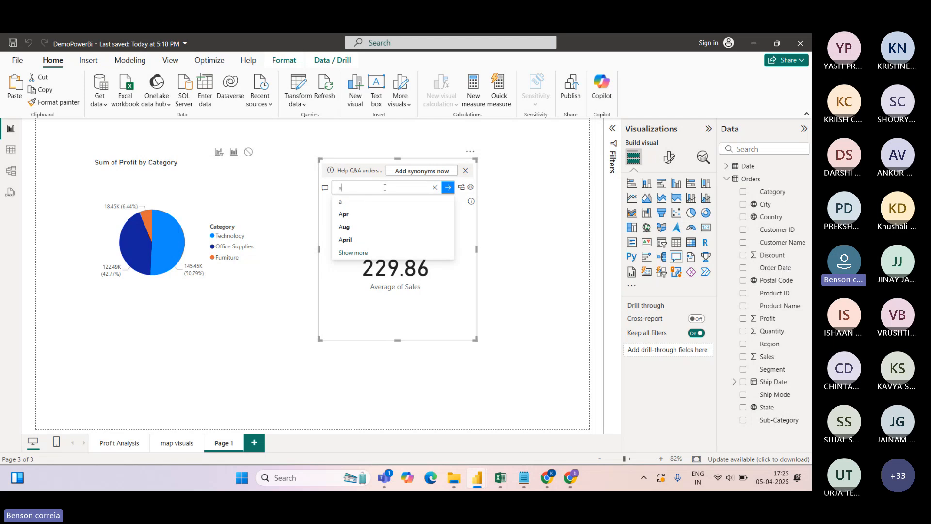
text(cat)
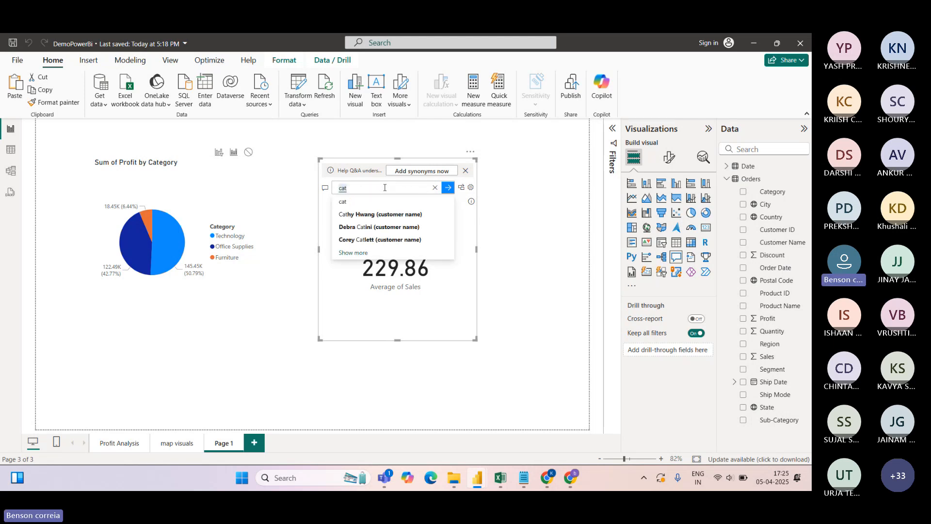
text( wise)
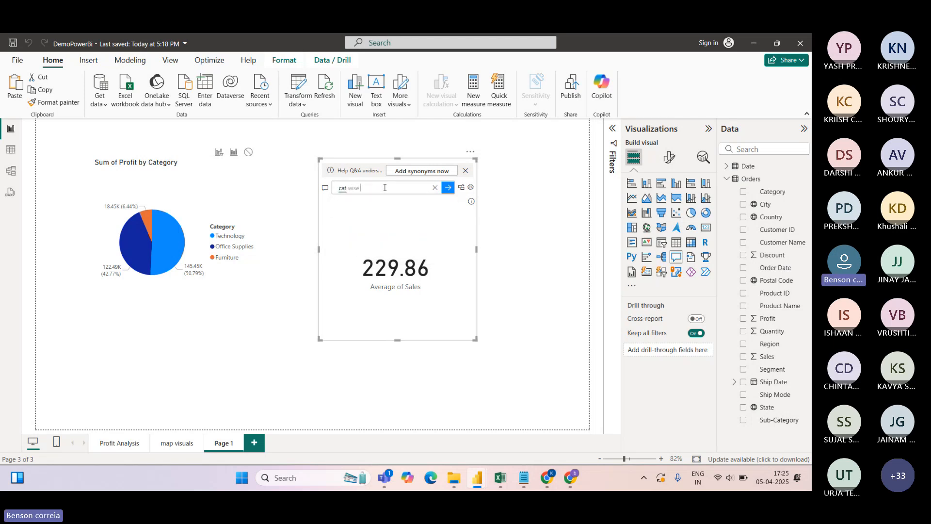
text( profit)
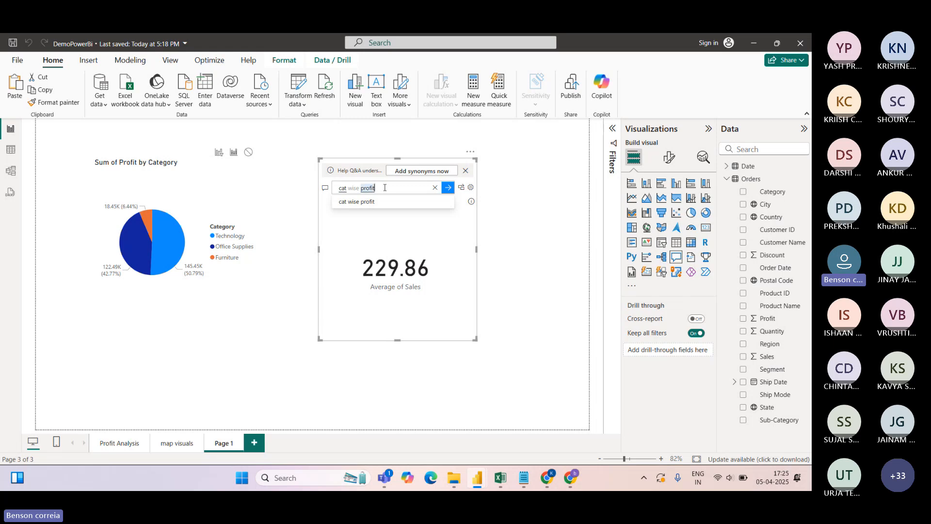
key(Return)
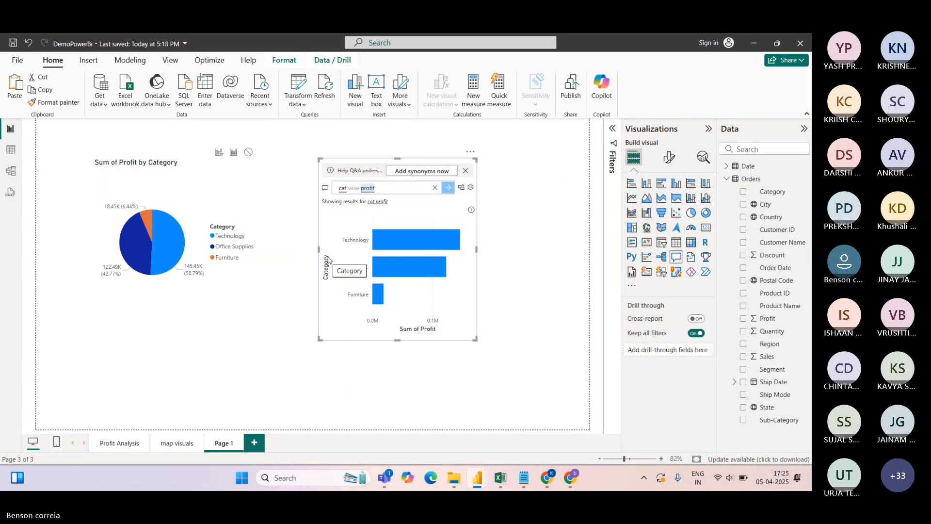
click(462, 189)
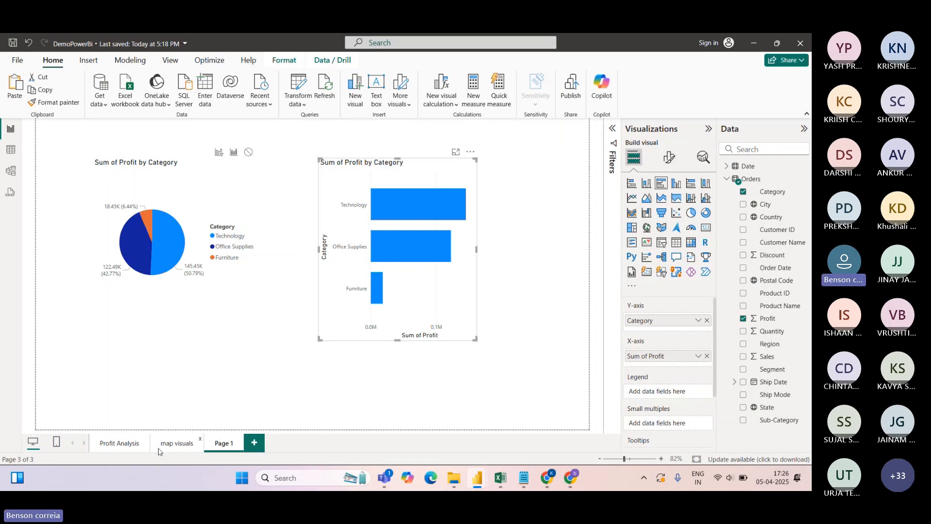
Switch back to the Profit Analysis report page
click(122, 442)
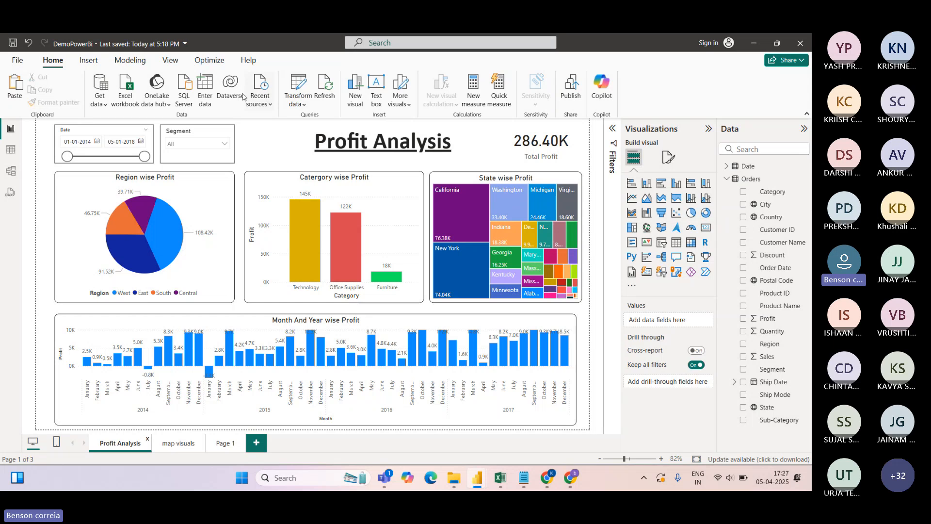
click(12, 150)
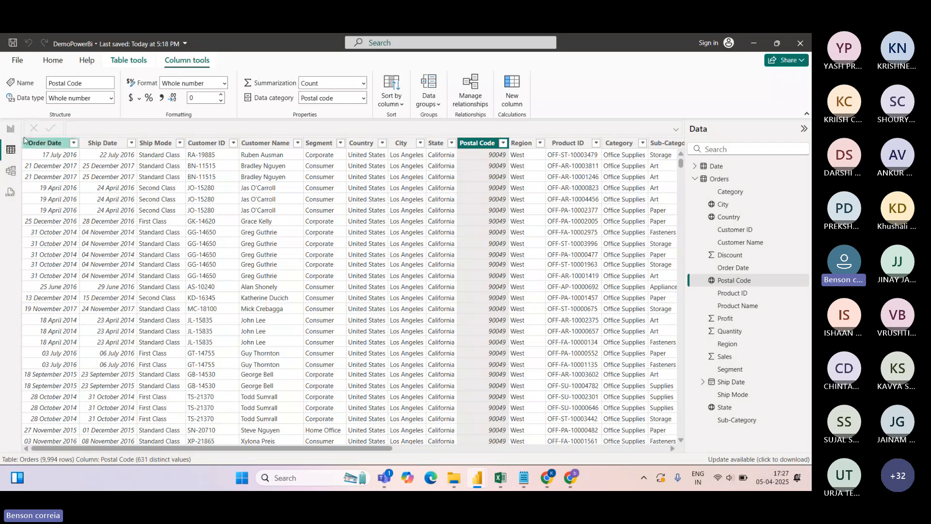
click(12, 130)
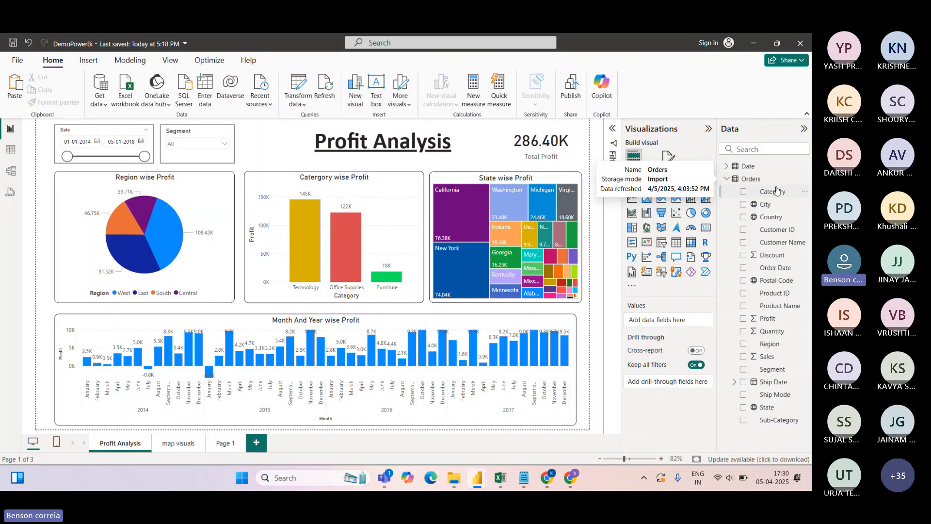
click(803, 182)
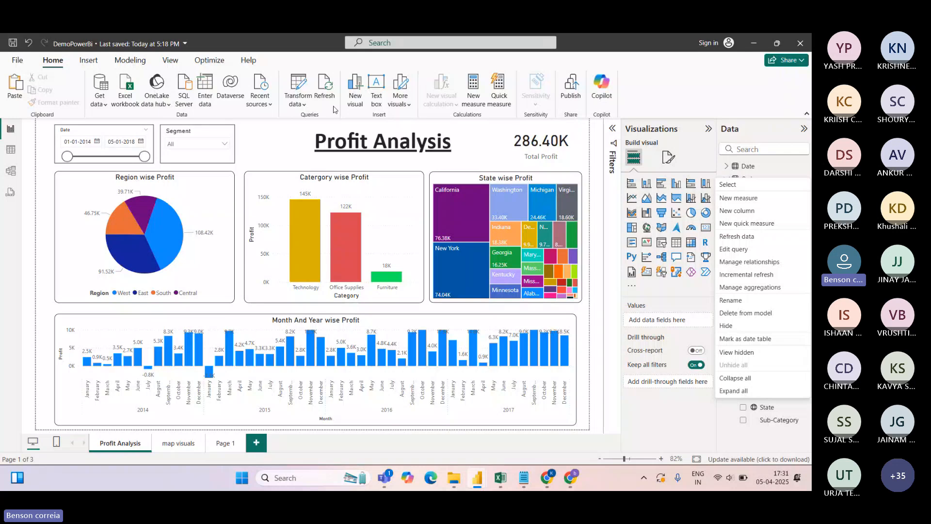
click(688, 81)
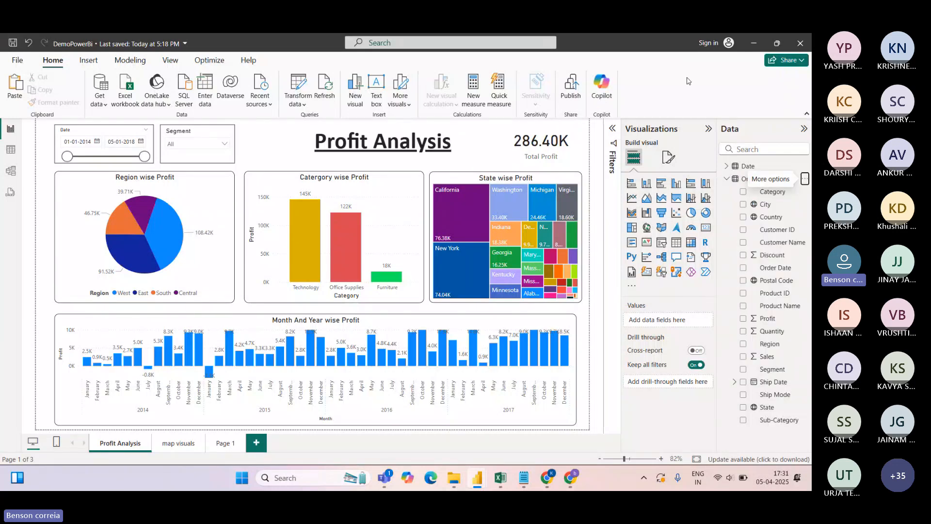